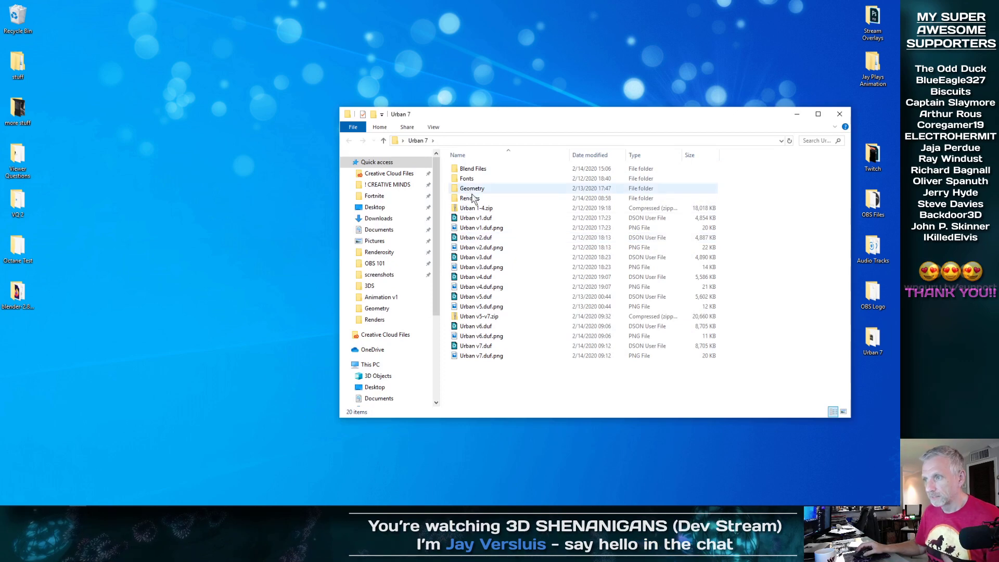
Open the Renders folder and play the Urban Animatic v1.mp4 video in full screen
double_click(473, 199)
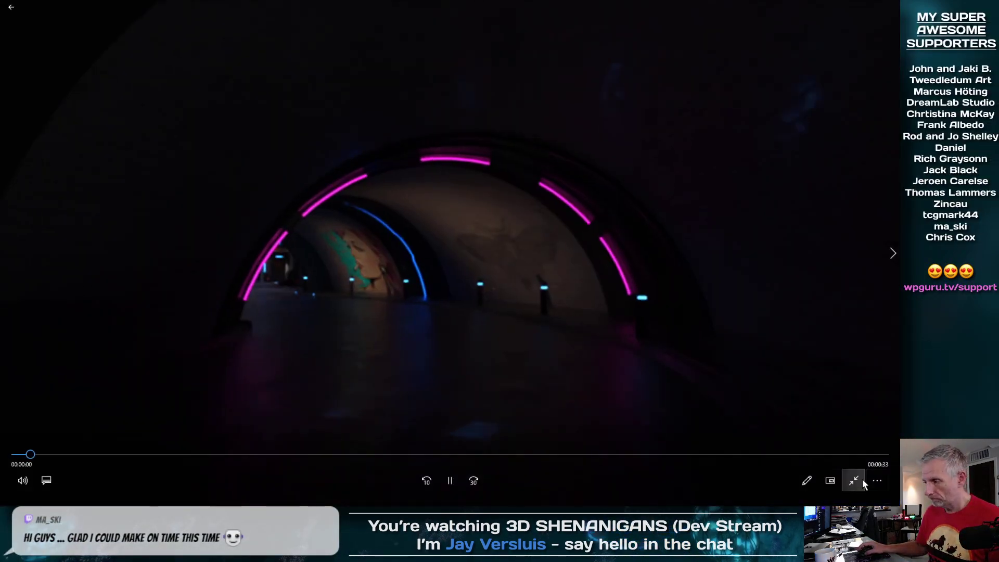
left_click(877, 482)
left_click(857, 436)
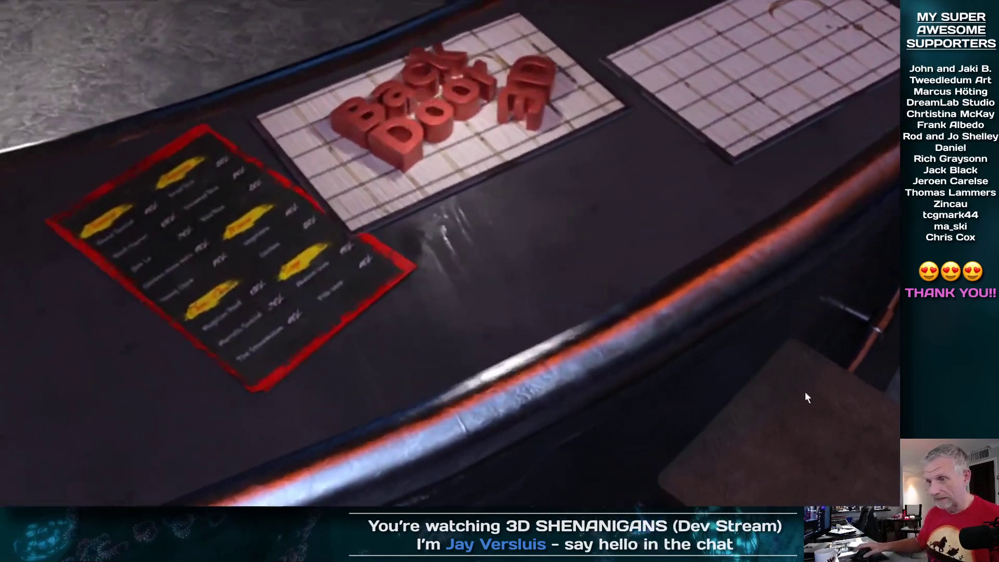
Switch to the Urban Animatic v2.mp4 video and play it
mouse_move(768, 346)
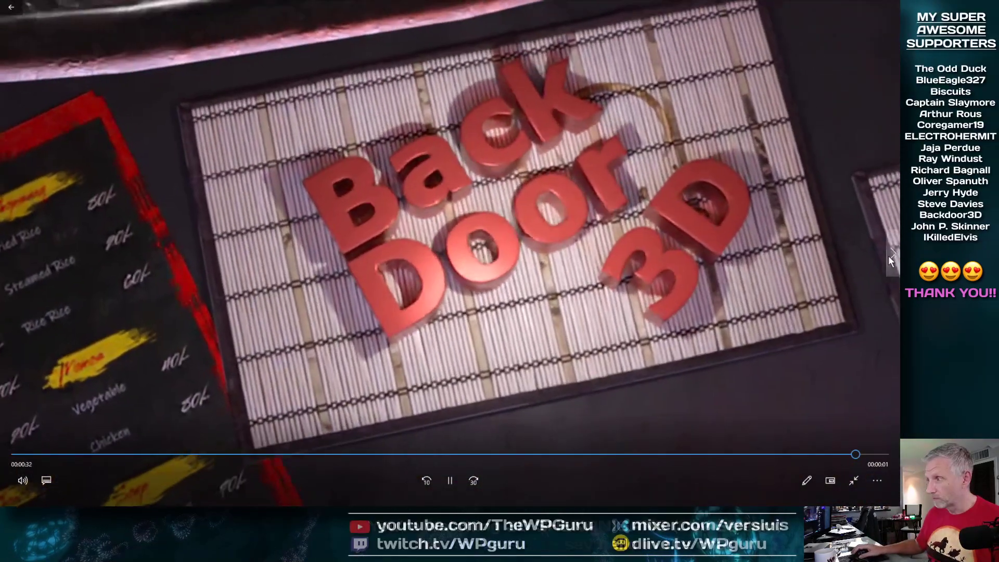
left_click(888, 255)
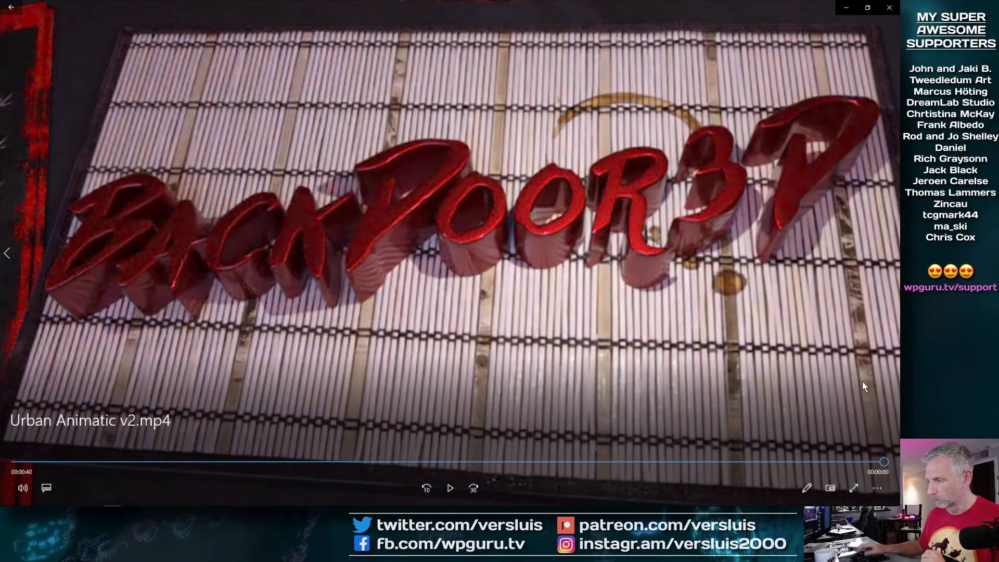
left_click(878, 487)
left_click(862, 441)
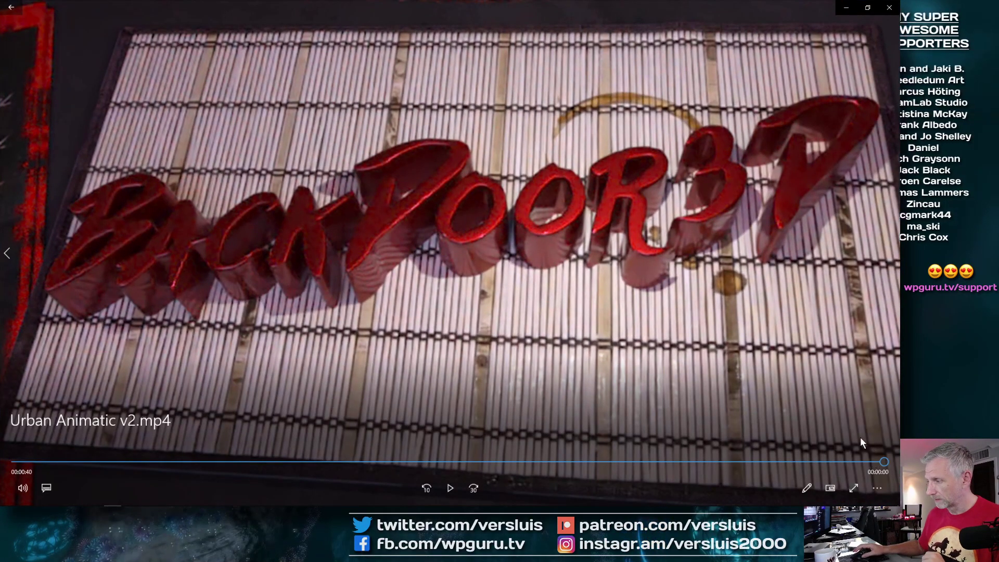
left_click(450, 488)
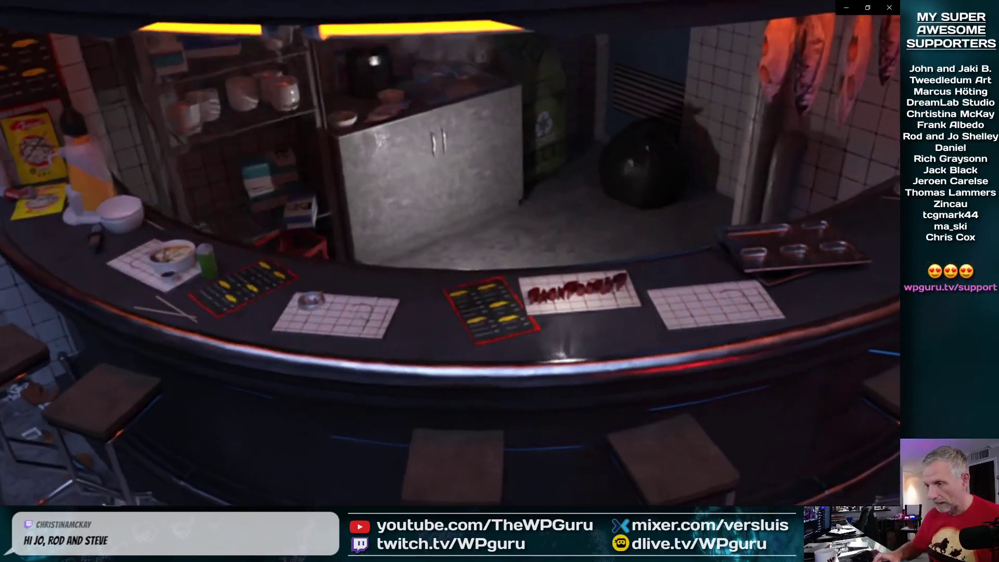
Close the video player, move the Renders folder window aside and minimize it
mouse_move(764, 397)
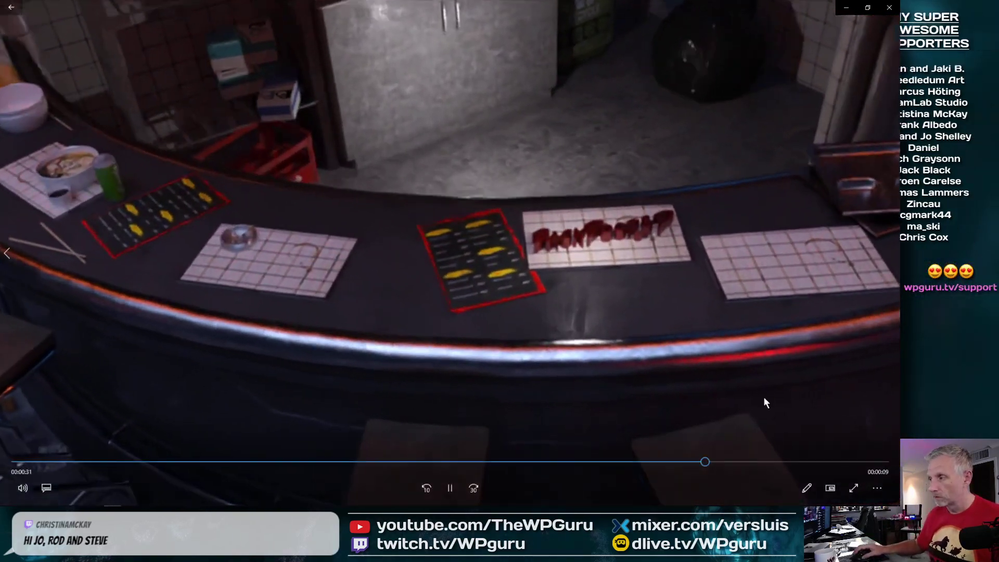
left_click(850, 488)
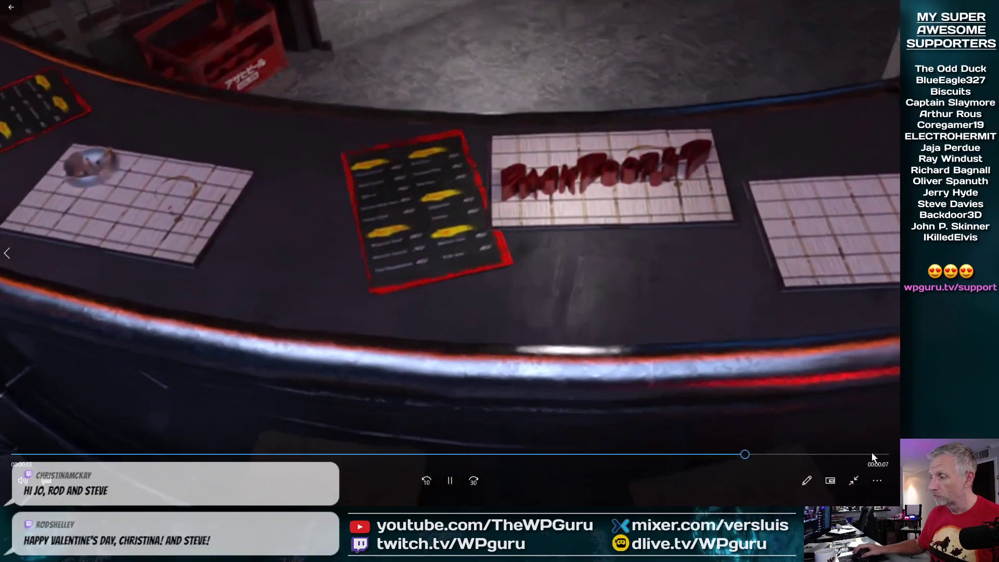
left_click(877, 474)
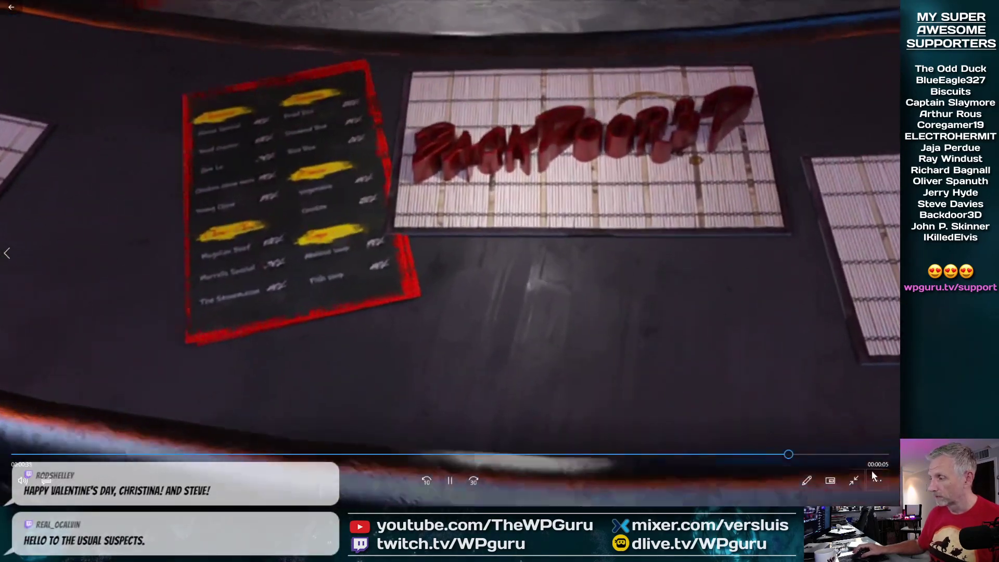
left_click(849, 417)
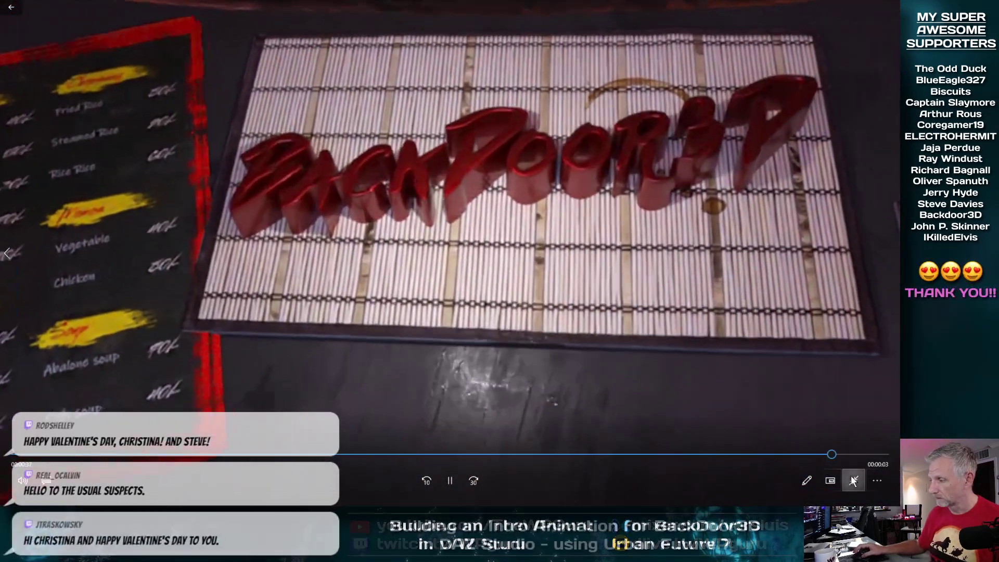
left_click(854, 481)
left_click(890, 7)
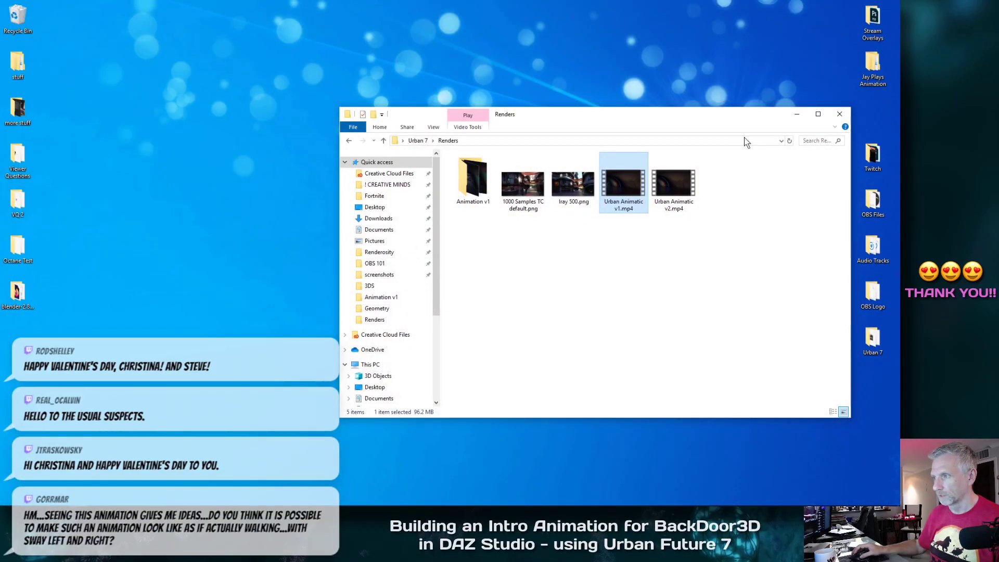
left_click_drag(715, 120, 492, 52)
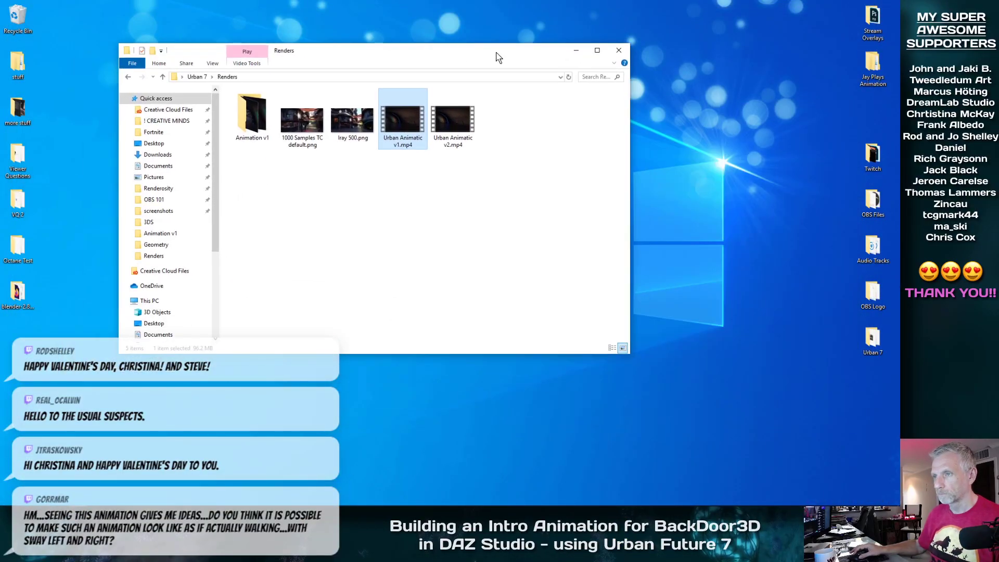
left_click(573, 45)
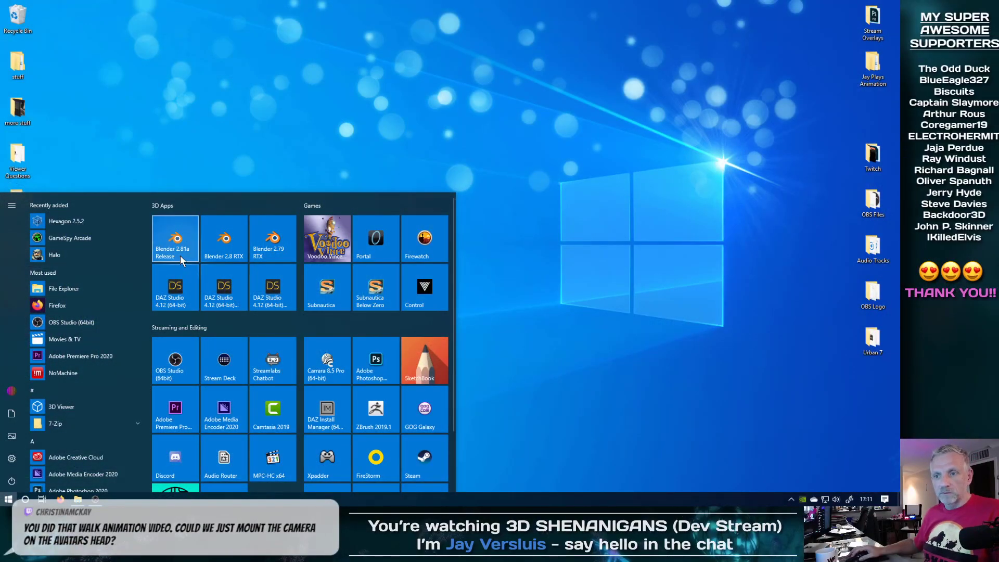
Launch Blender 2.81a and open the recent file logo-final.blend
left_click(180, 255)
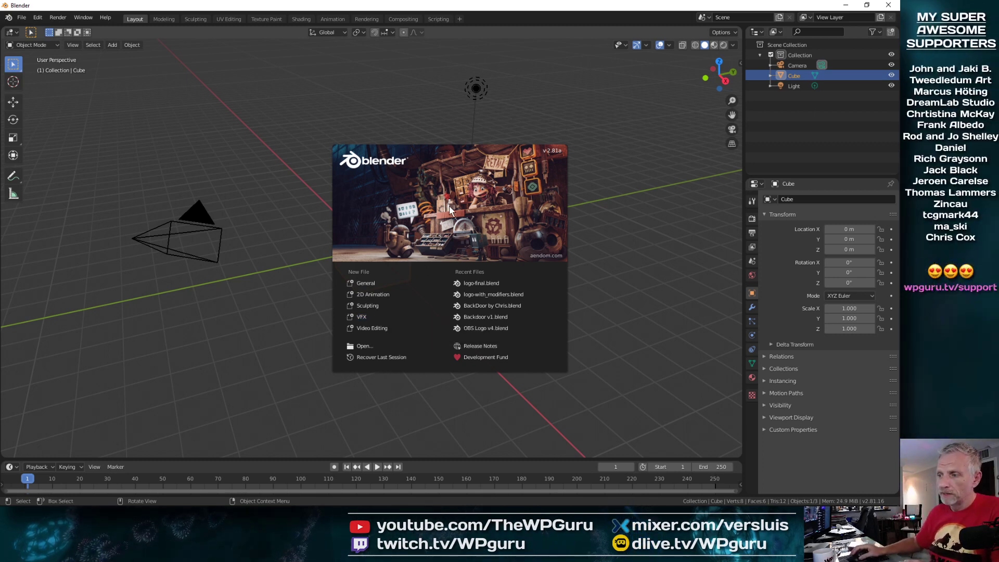
left_click(490, 284)
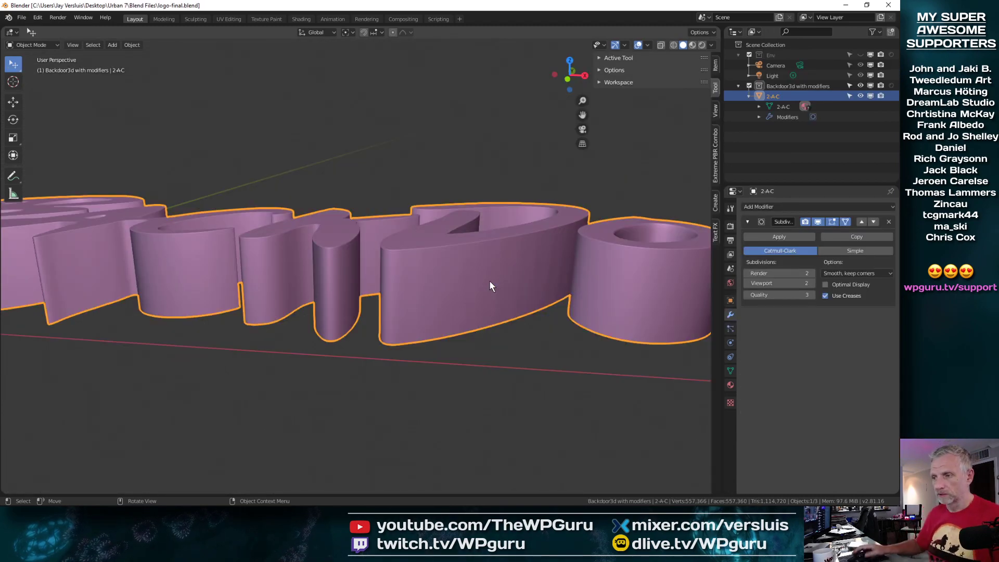
Examine the extruded BackDoor3D logo from several angles, both as a whole and letter by letter
middle_click_drag(323, 292, 346, 338)
scroll(346, 342, "down", 3)
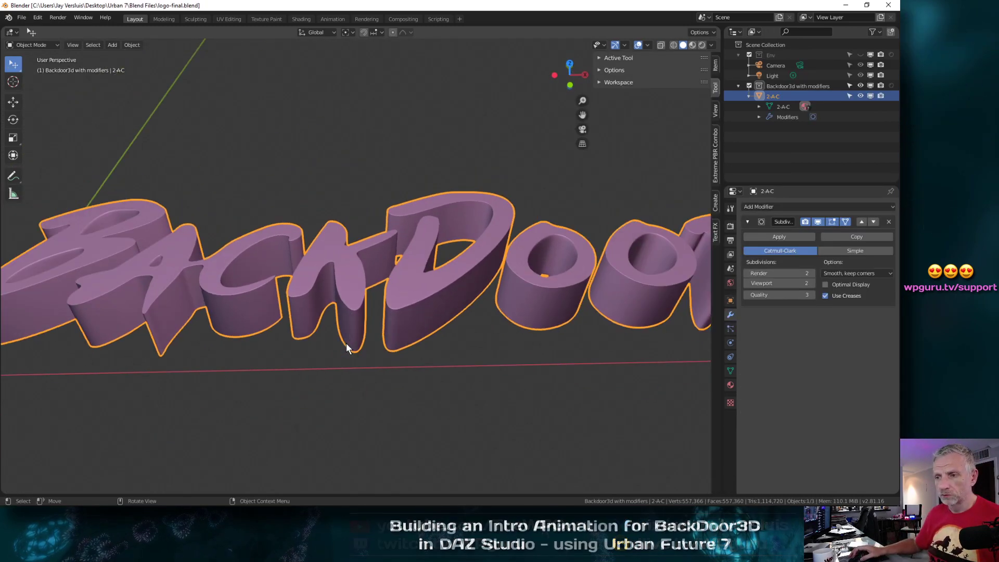
middle_click_drag(346, 350, 337, 322)
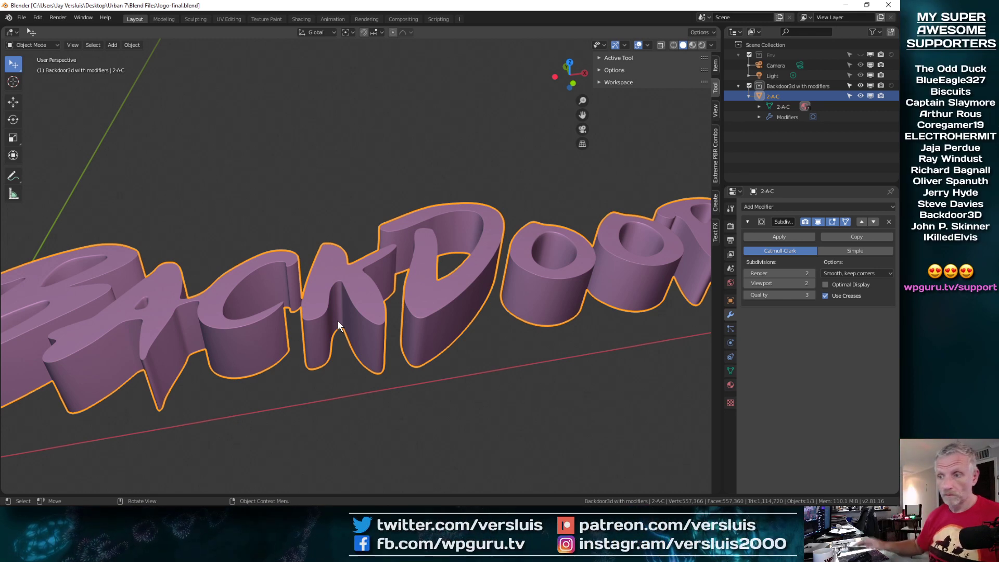
middle_click_drag(347, 303, 325, 311)
scroll(361, 332, "down", 5)
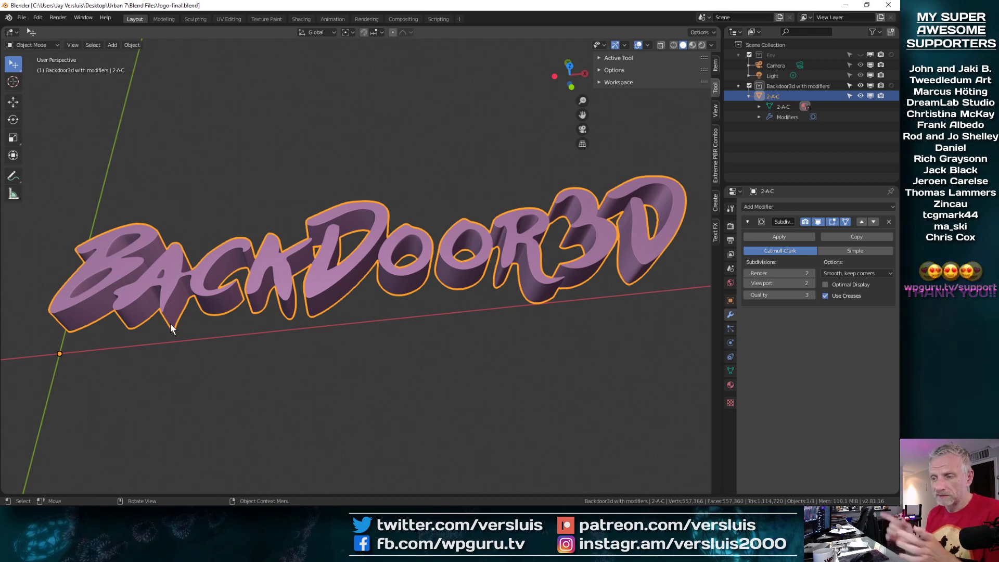
scroll(173, 299, "up", 2)
scroll(173, 300, "up", 2)
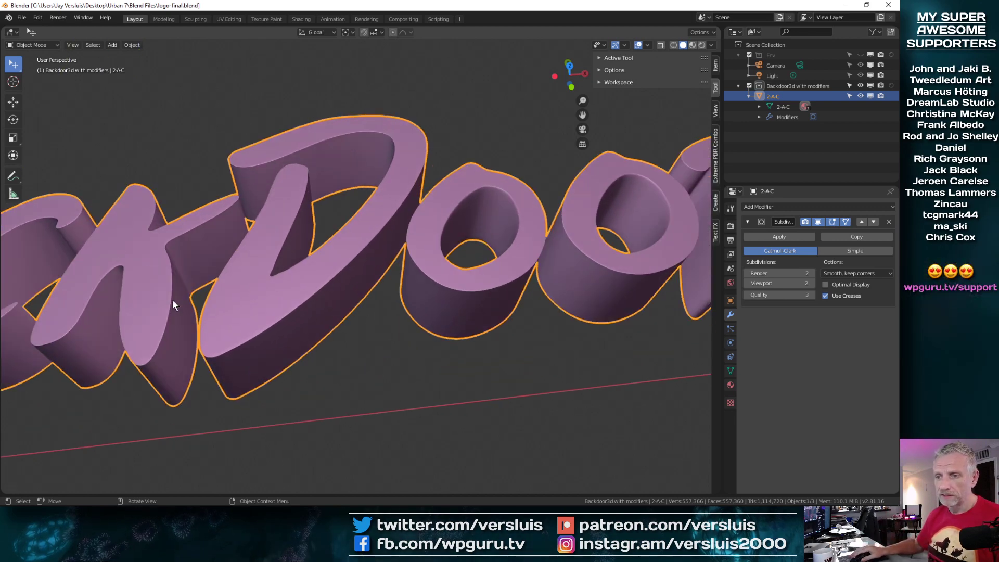
middle_click_drag(173, 300, 522, 296)
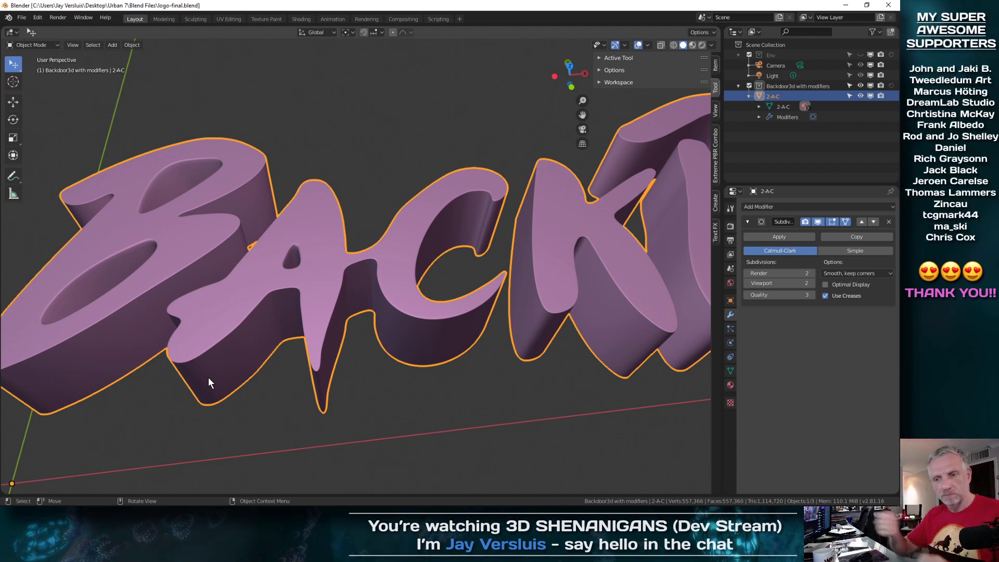
middle_click_drag(386, 368, 359, 305, "shift")
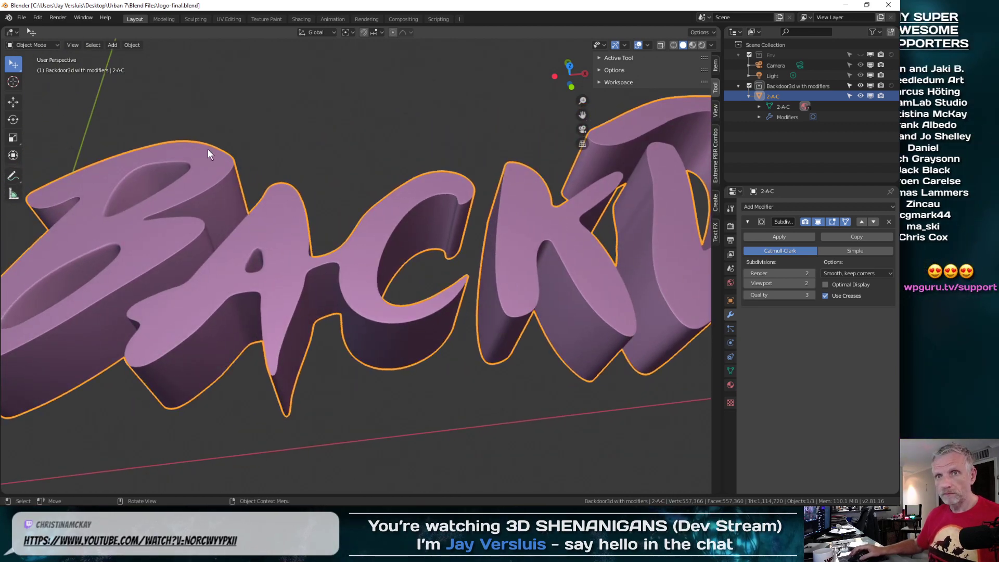
Examine the logo's mesh topology across its letters in Edit Mode, and return to Object Mode
key("Tab")
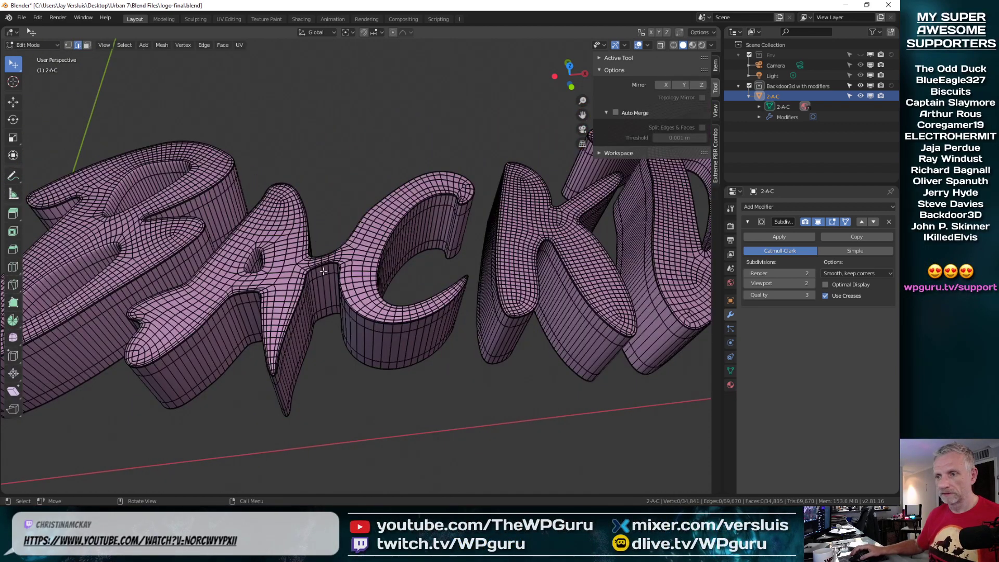
middle_click_drag(310, 266, 243, 356)
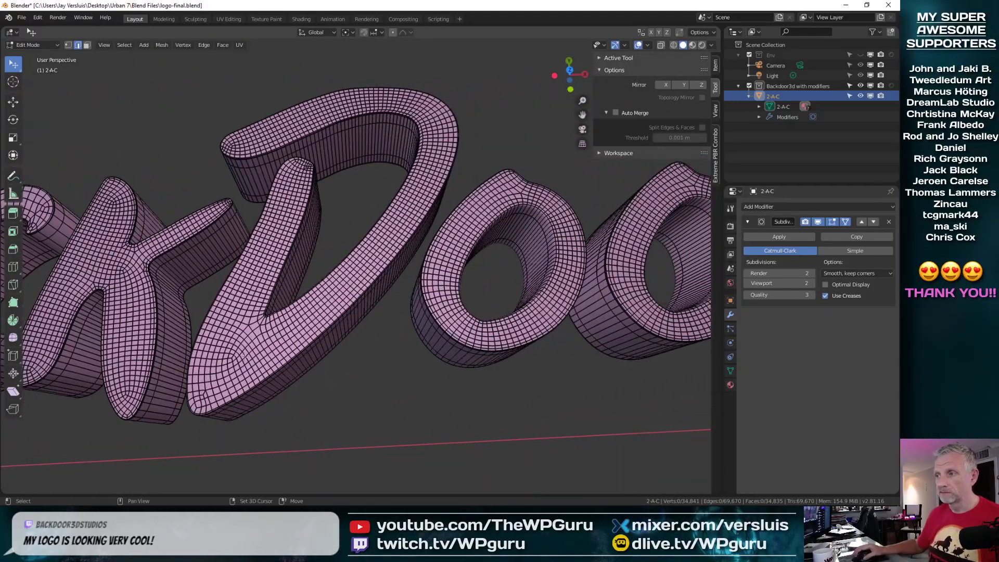
middle_click_drag(461, 346, 701, 321, "shift")
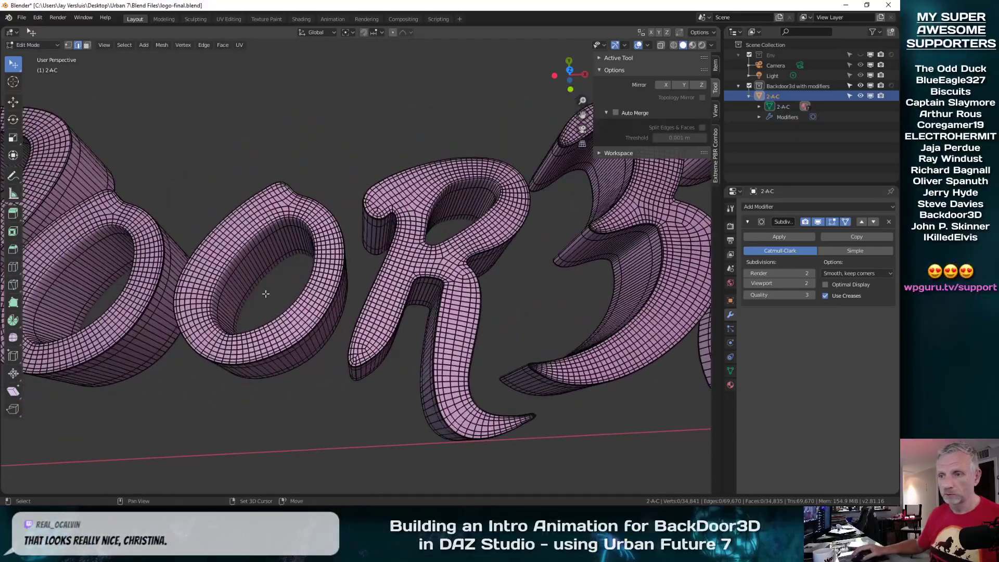
middle_click_drag(266, 294, 500, 258, "shift")
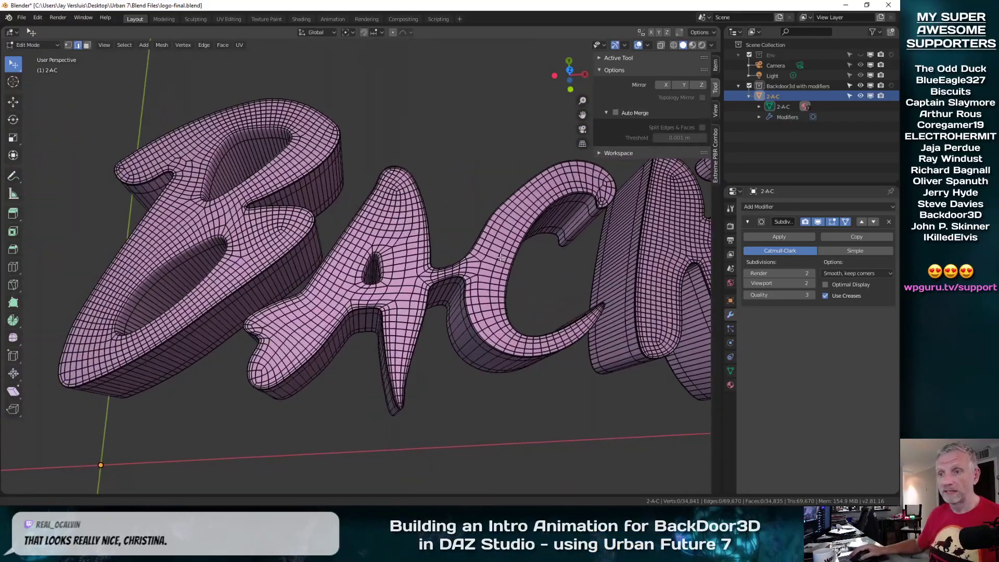
middle_click_drag(458, 301, 465, 236)
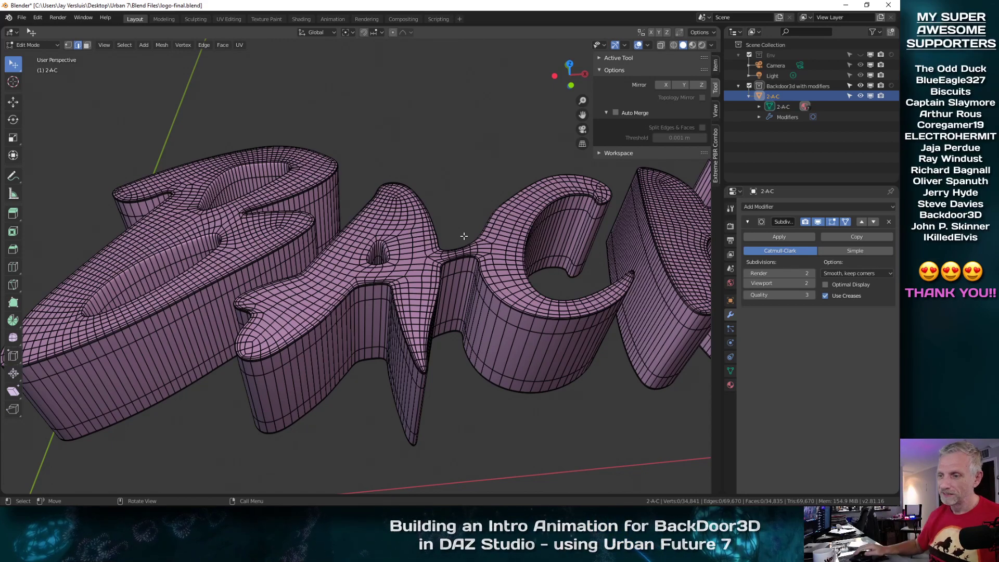
middle_click_drag(449, 198, 446, 239)
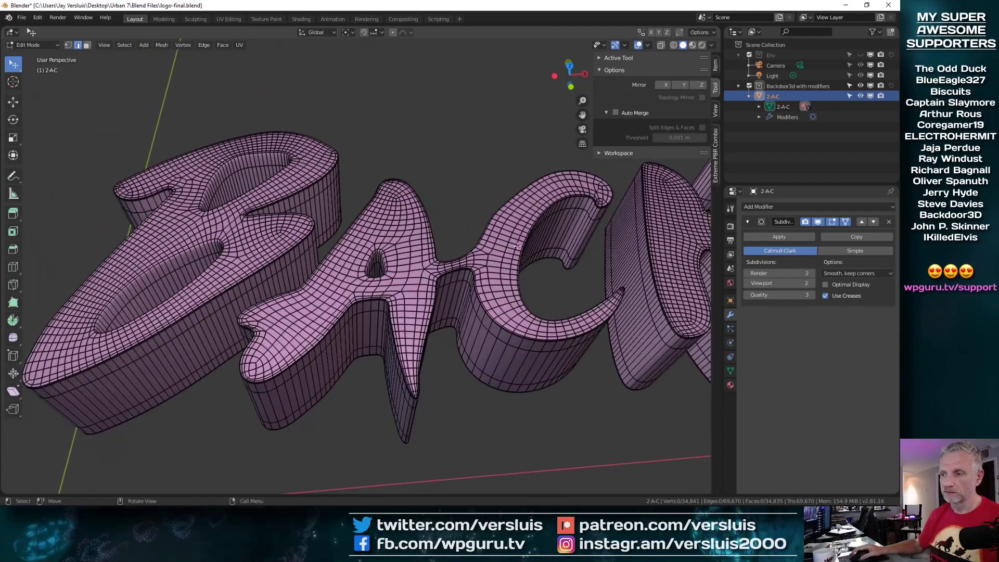
middle_click_drag(516, 256, 183, 309, "shift")
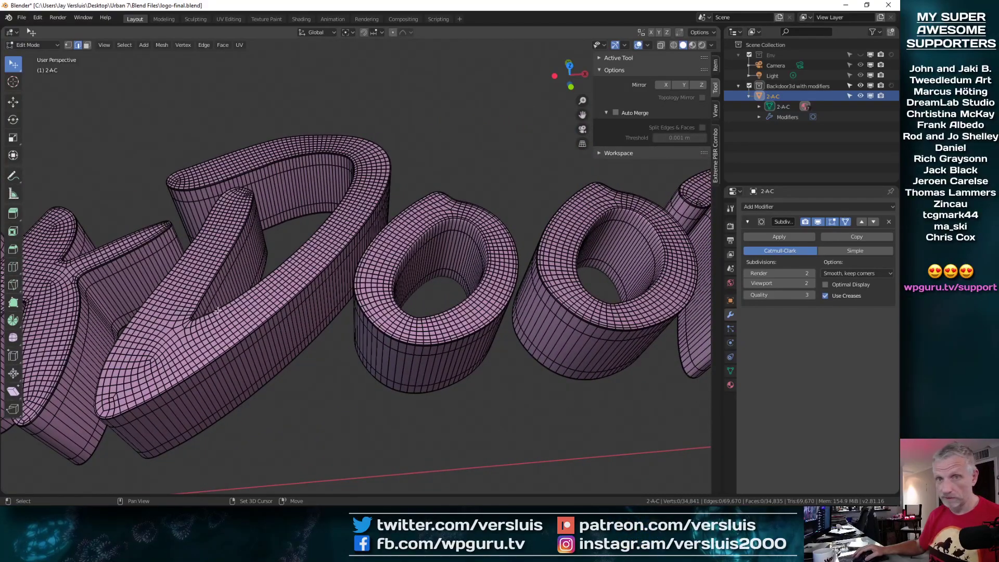
scroll(229, 315, "down", 6)
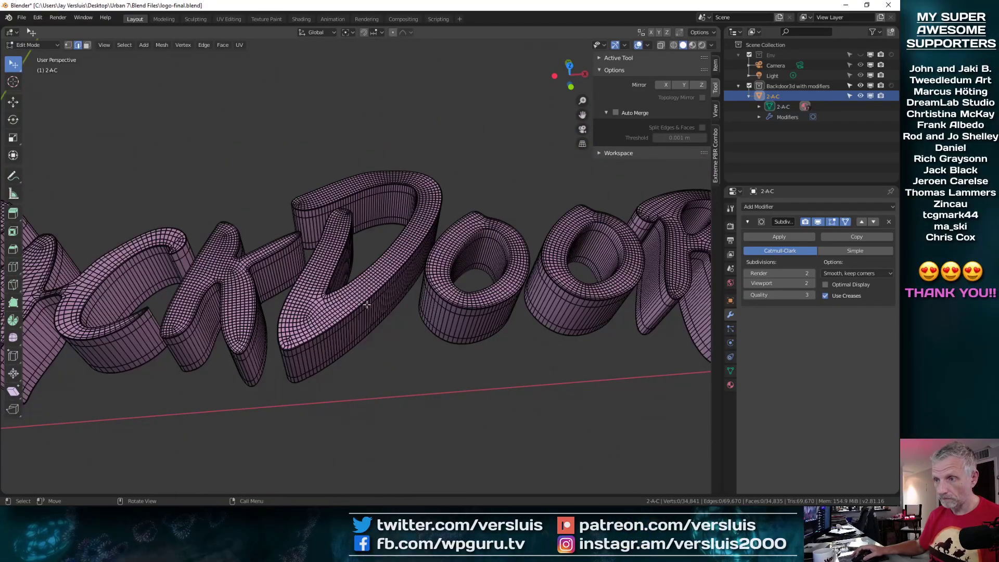
key("Tab")
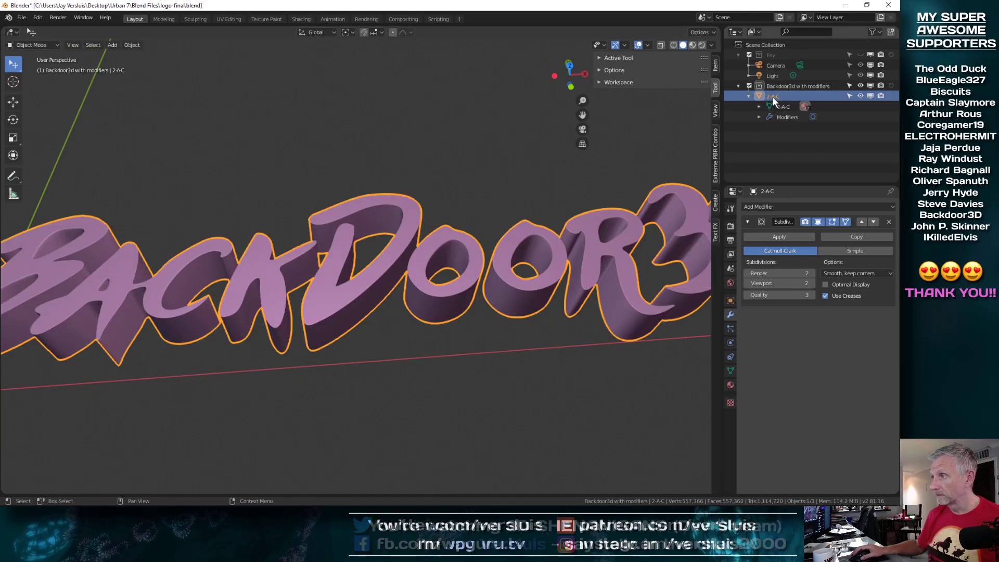
Export only the selected logo as Backdoor v4.obj into the Urban 7 Geometry folder at a scale of 100
left_click(21, 16)
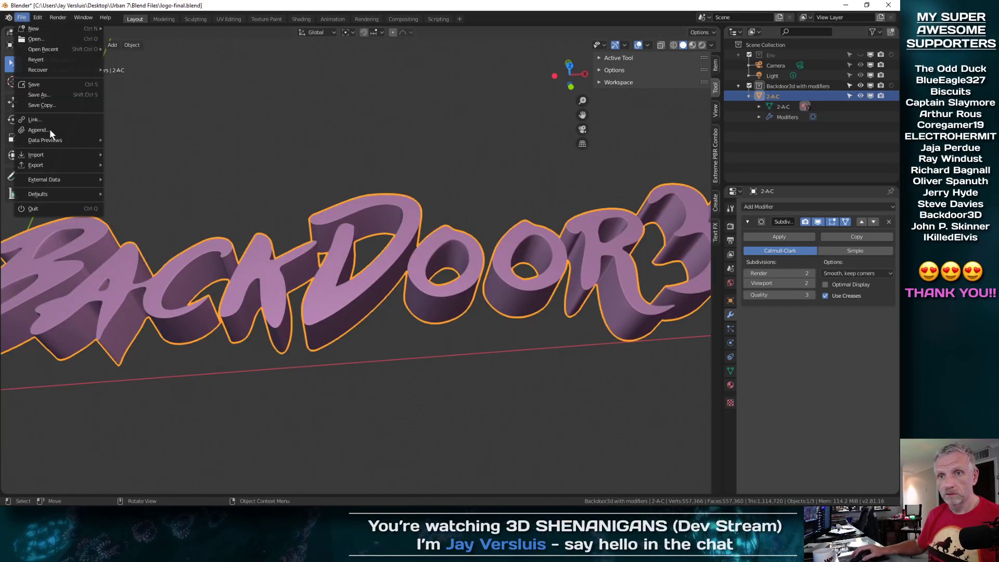
mouse_move(68, 165)
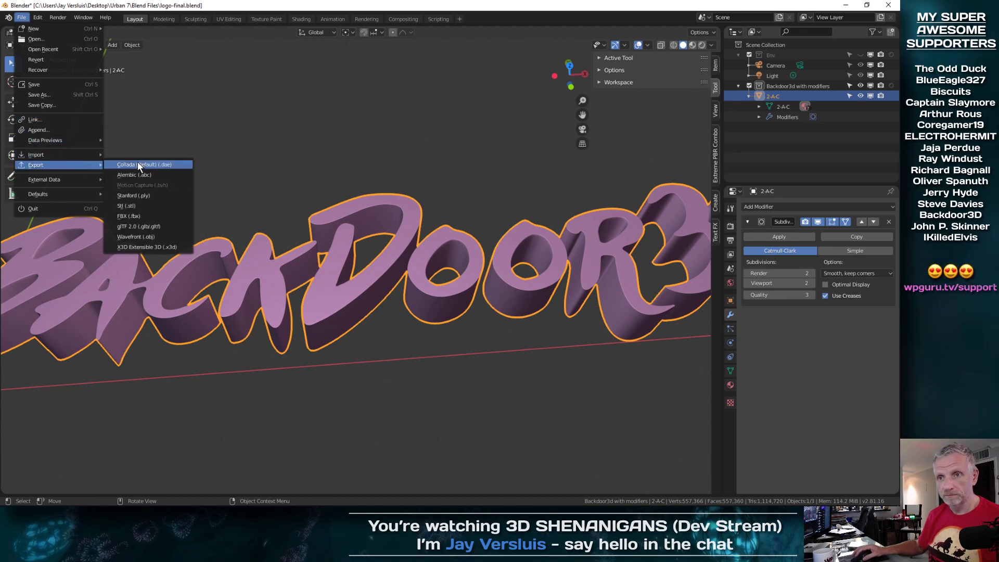
left_click(174, 237)
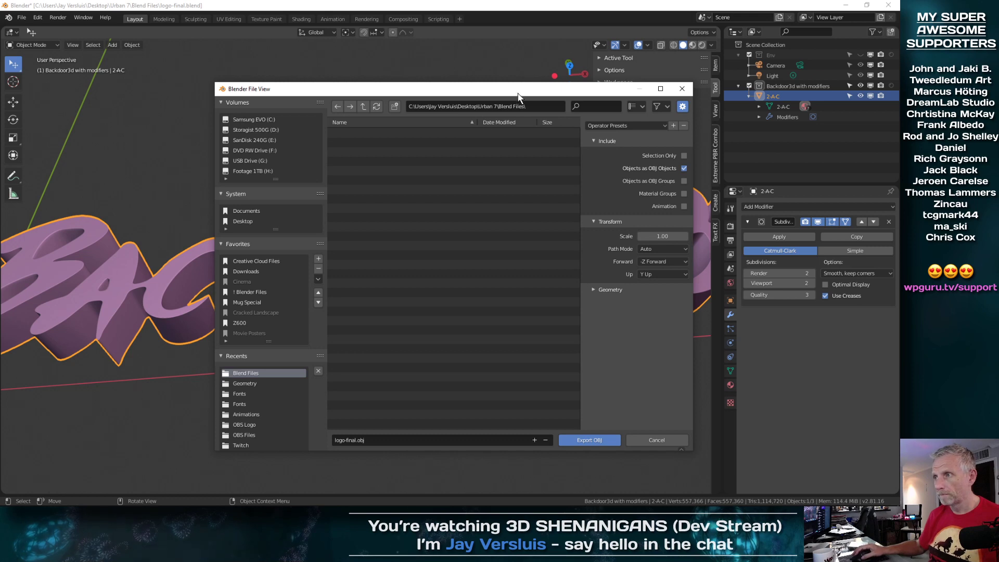
left_click(364, 106)
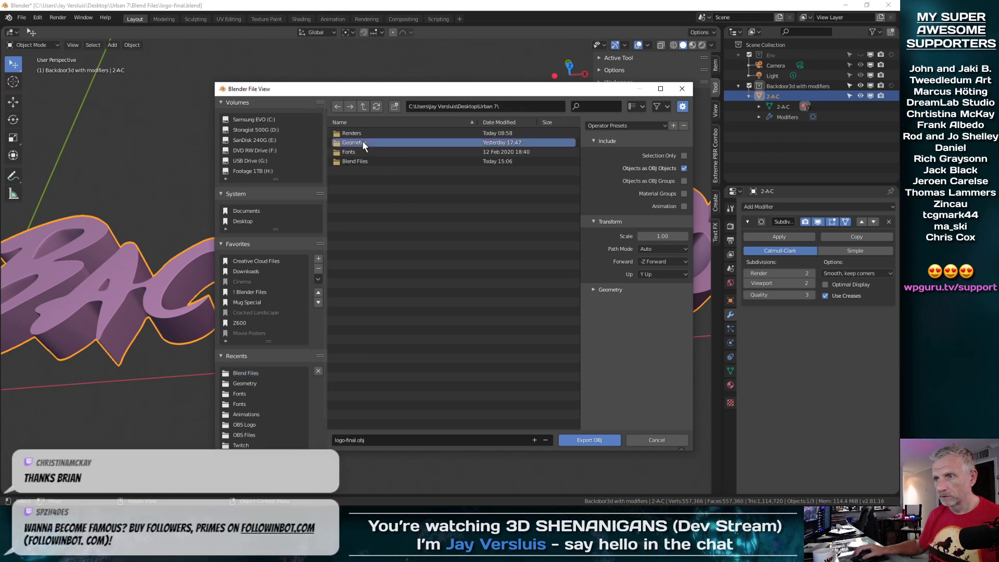
left_click(363, 141)
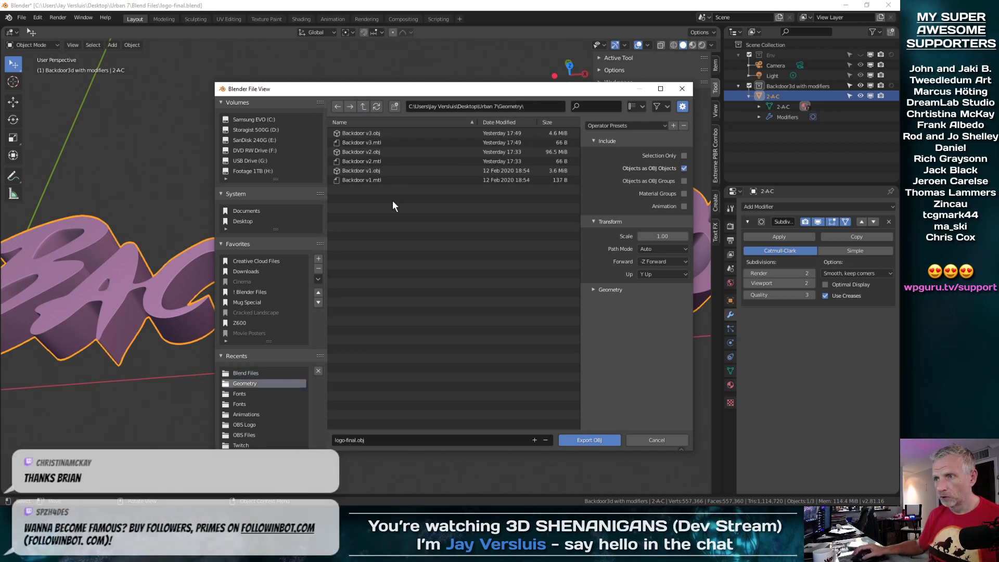
left_click(352, 133)
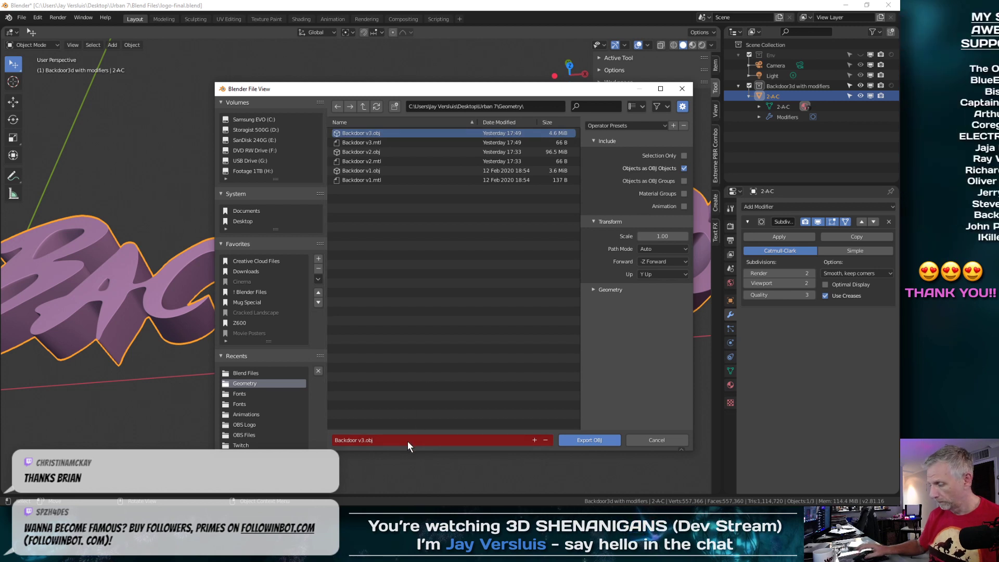
key("KP_Add")
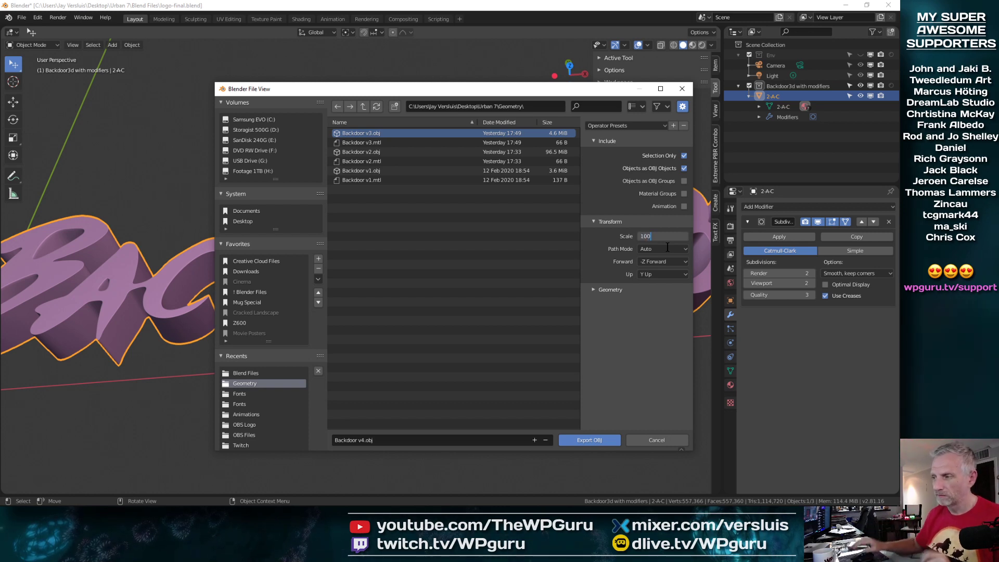
key("Return")
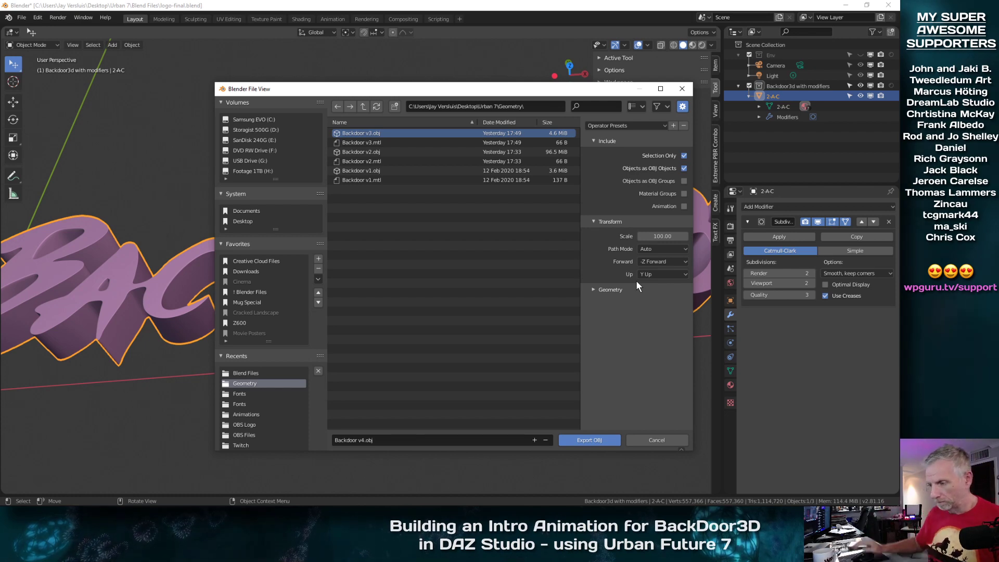
left_click(584, 442)
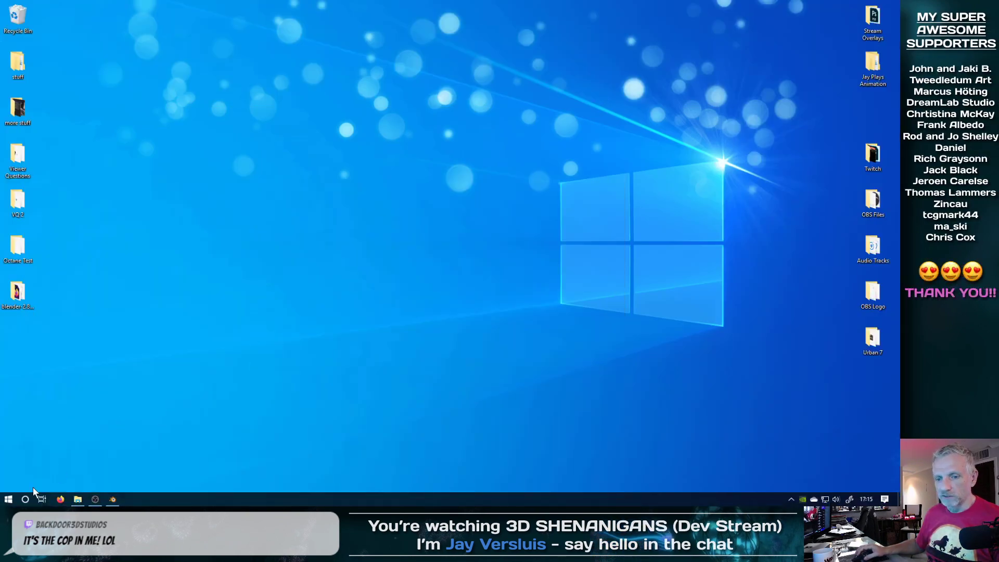
Launch DAZ Studio and open the recent scene Urban v7.duf
left_click(12, 500)
left_click(229, 310)
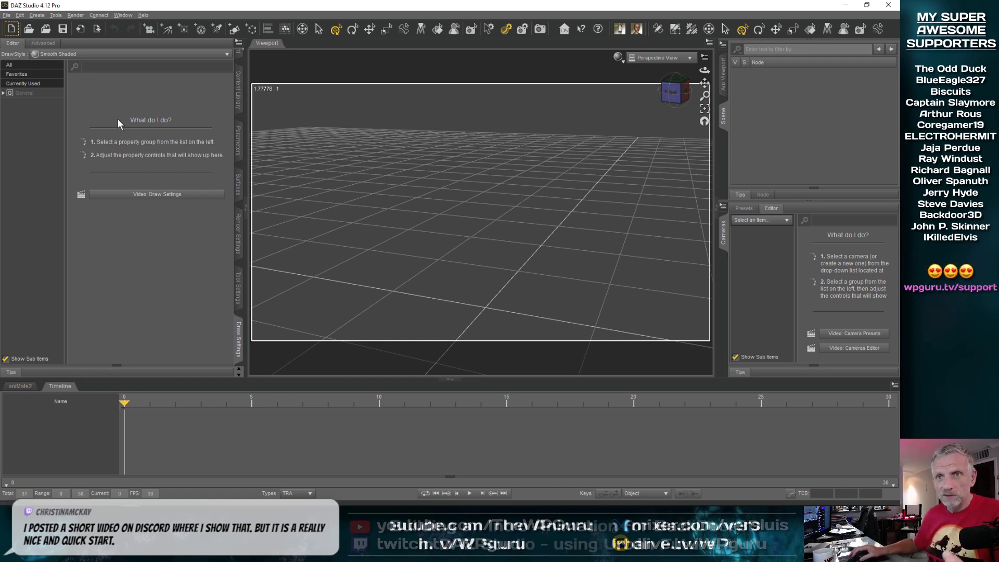
left_click(6, 15)
mouse_move(44, 49)
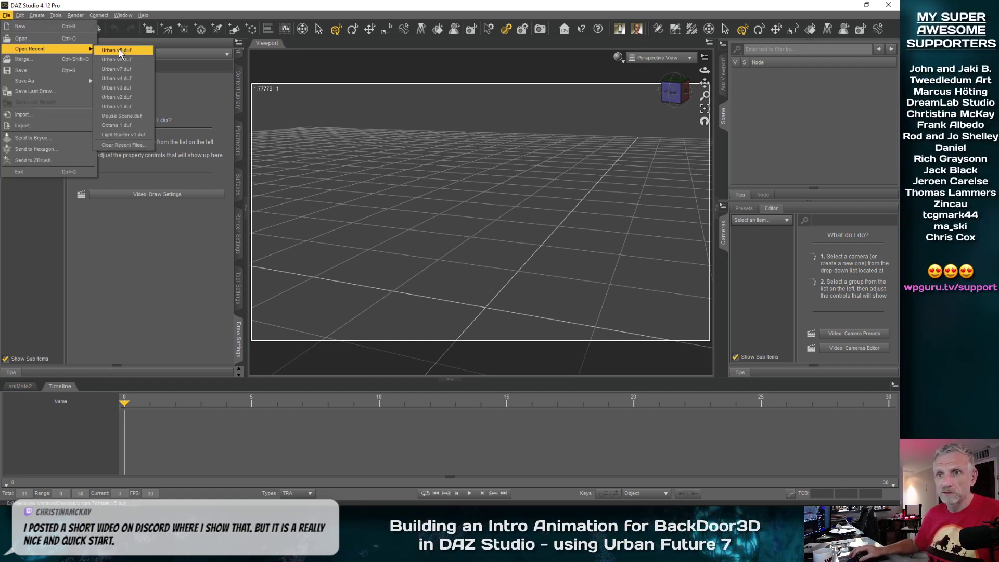
left_click(141, 70)
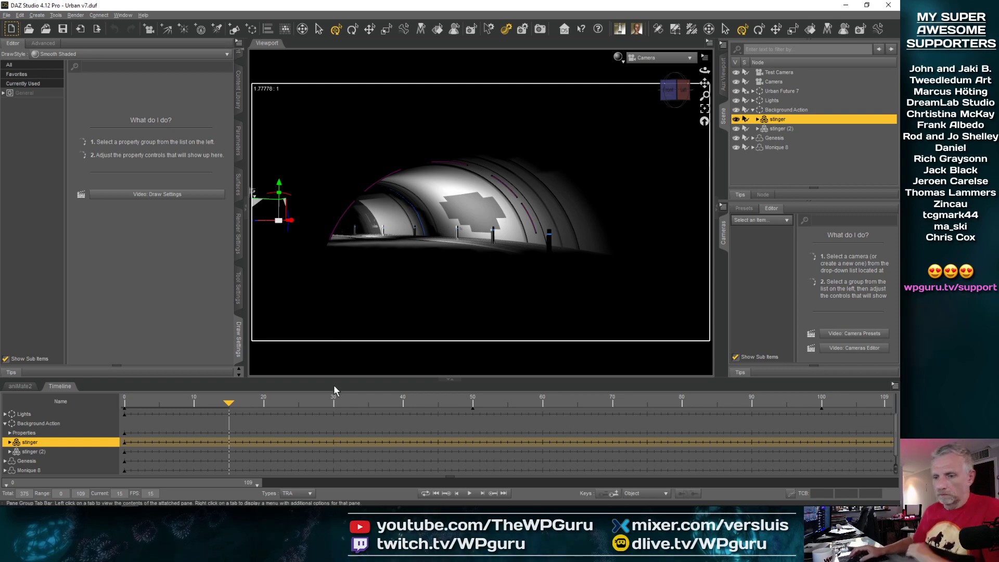
Extend the visible timeline range to frame 374 and scrub the selected Camera's animation to frame 120
left_click_drag(263, 486, 891, 485)
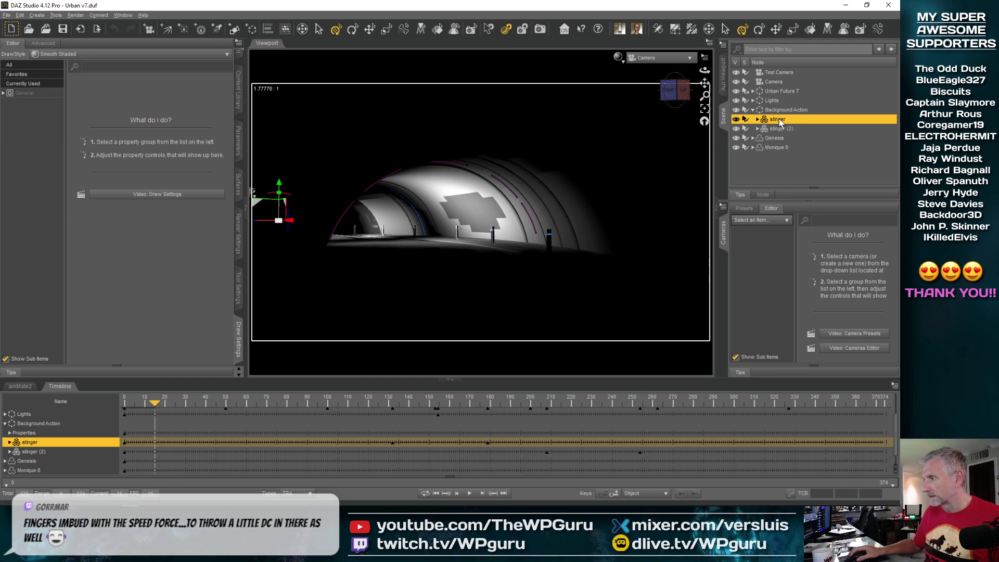
left_click(787, 82)
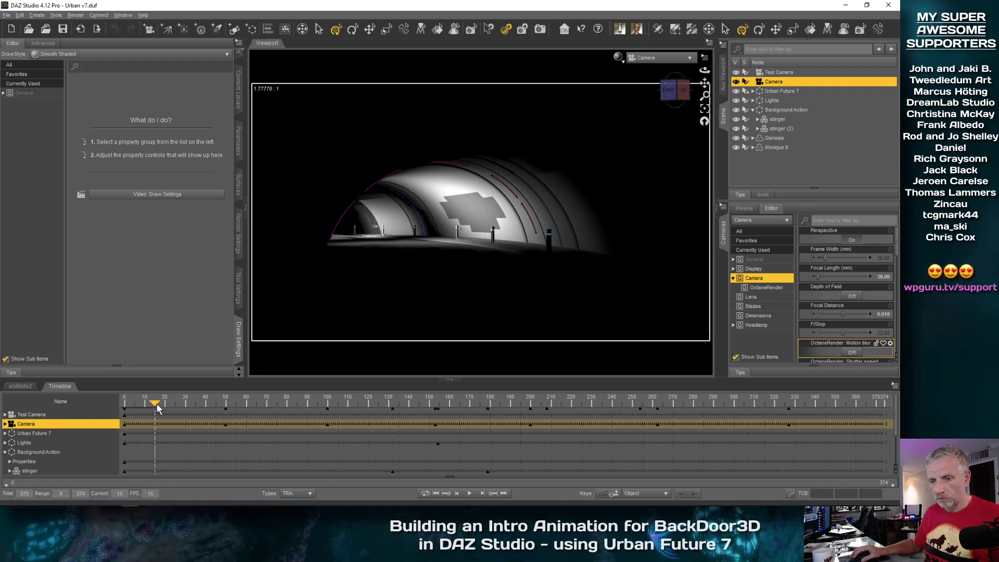
left_click_drag(167, 403, 366, 409)
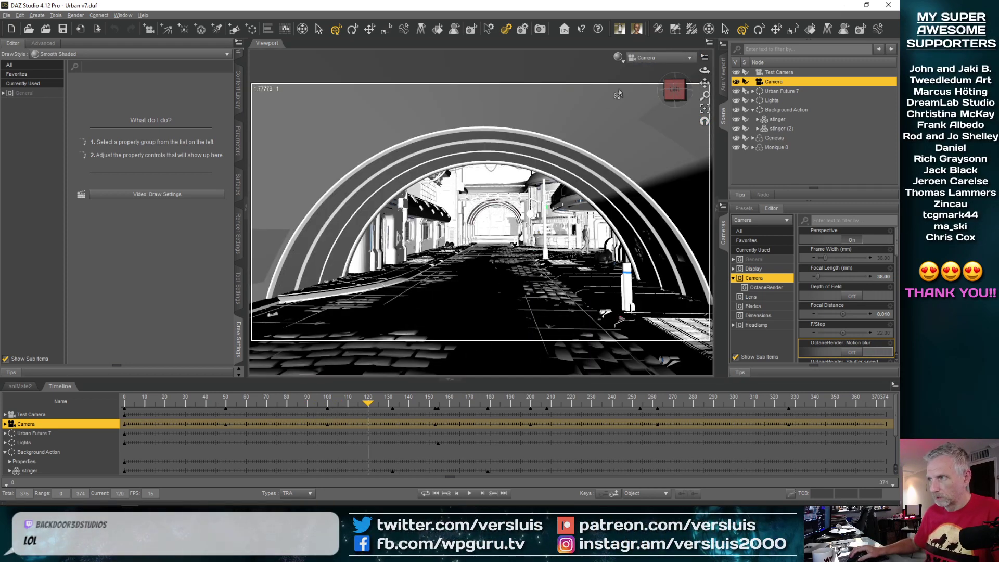
Switch the viewport to Texture Shaded and review the rest of the camera move up to frame 374
left_click(618, 57)
left_click(615, 150)
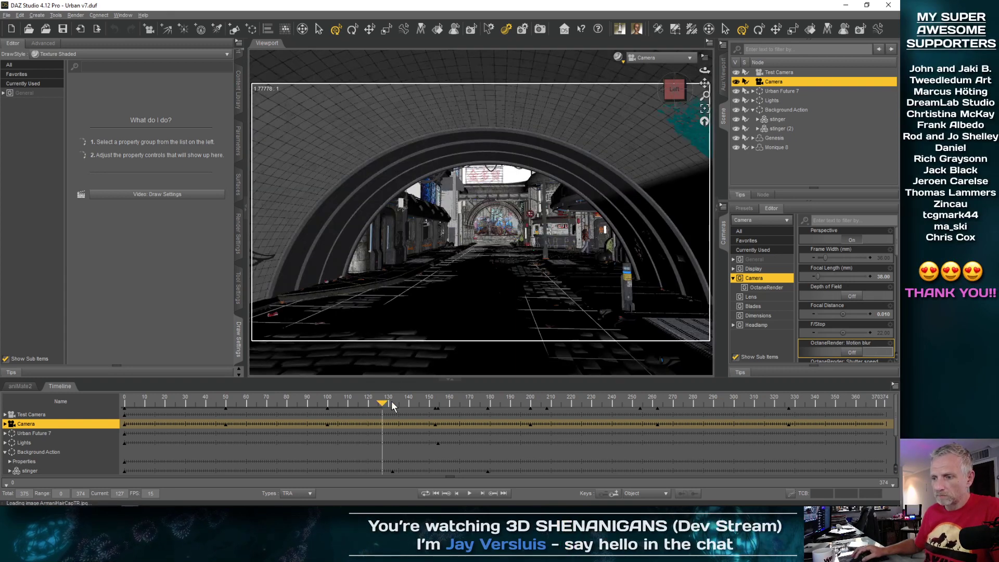
left_click_drag(392, 406, 421, 406)
left_click(451, 403)
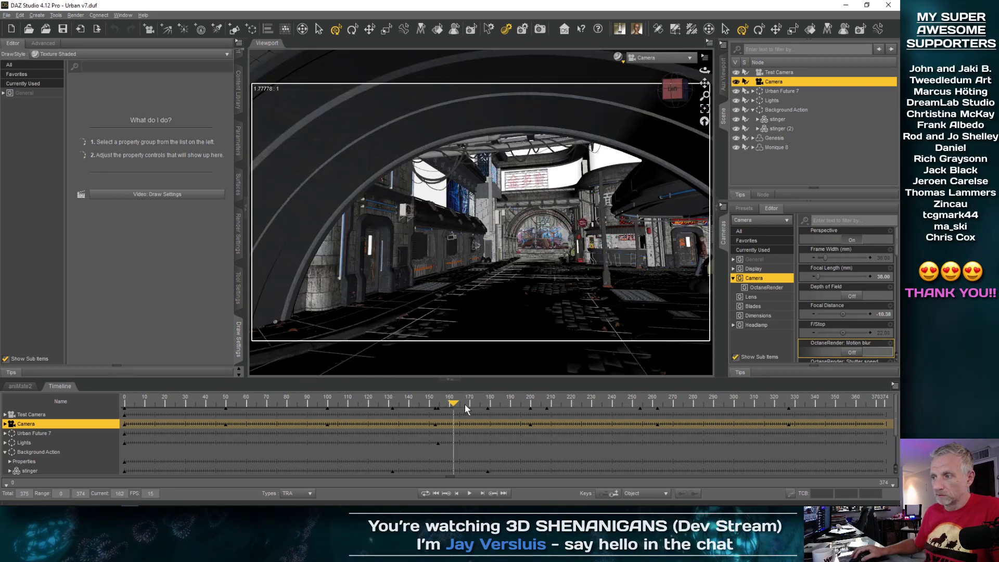
left_click_drag(533, 408, 636, 405)
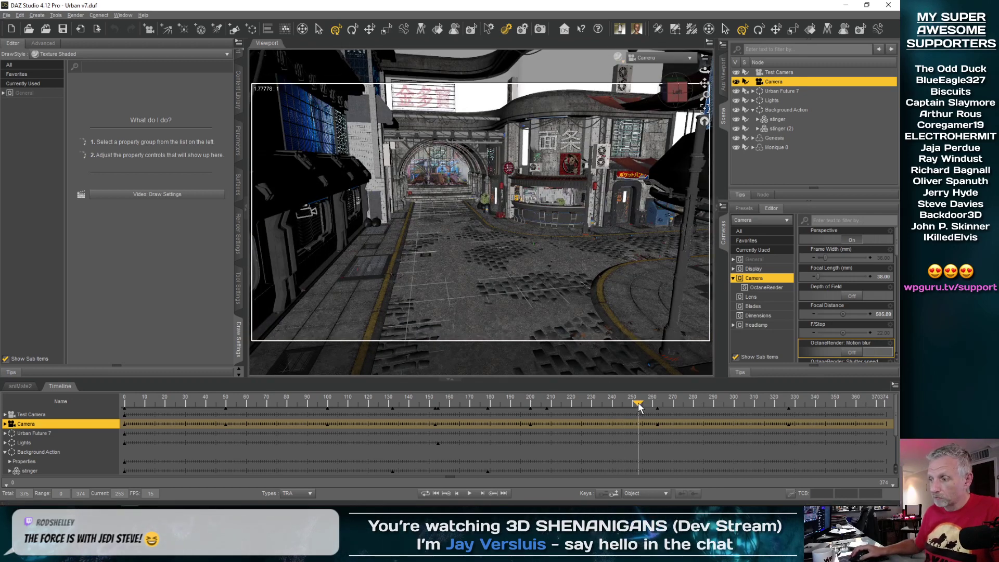
left_click(766, 401)
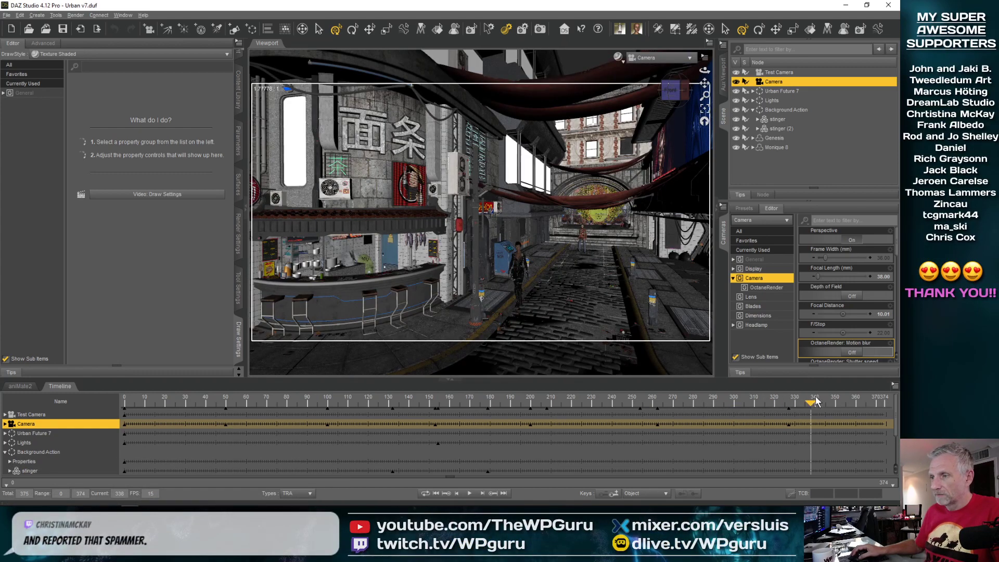
left_click_drag(850, 403, 874, 405)
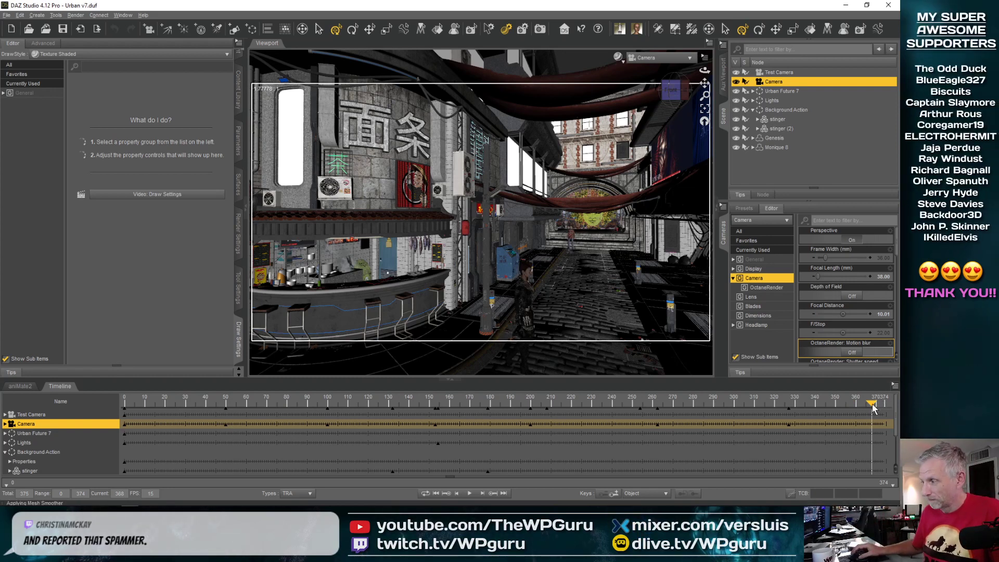
left_click_drag(883, 406, 896, 405)
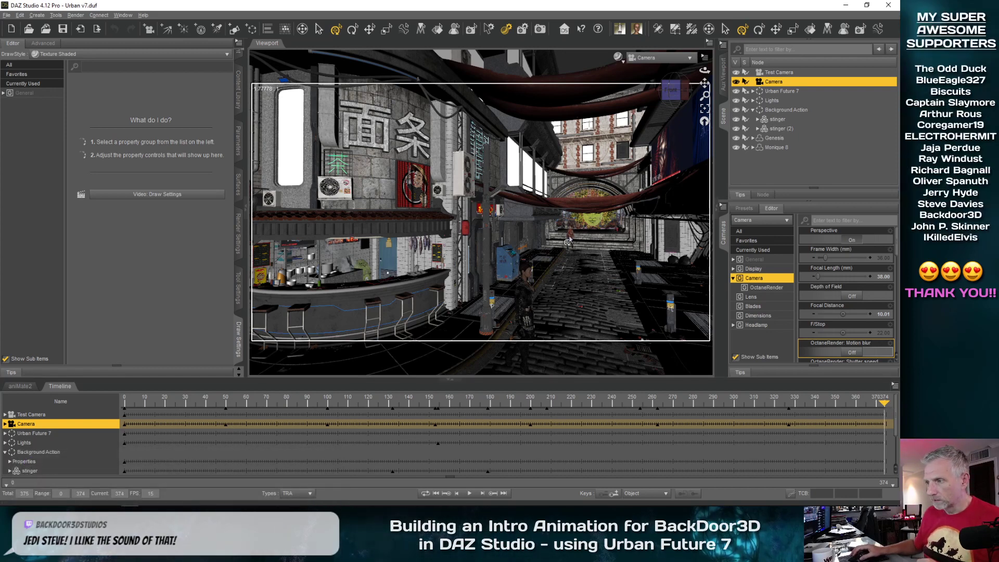
Frame the distant Genesis figure in Perspective View and examine his walking pose from the side, back and front
left_click(569, 242)
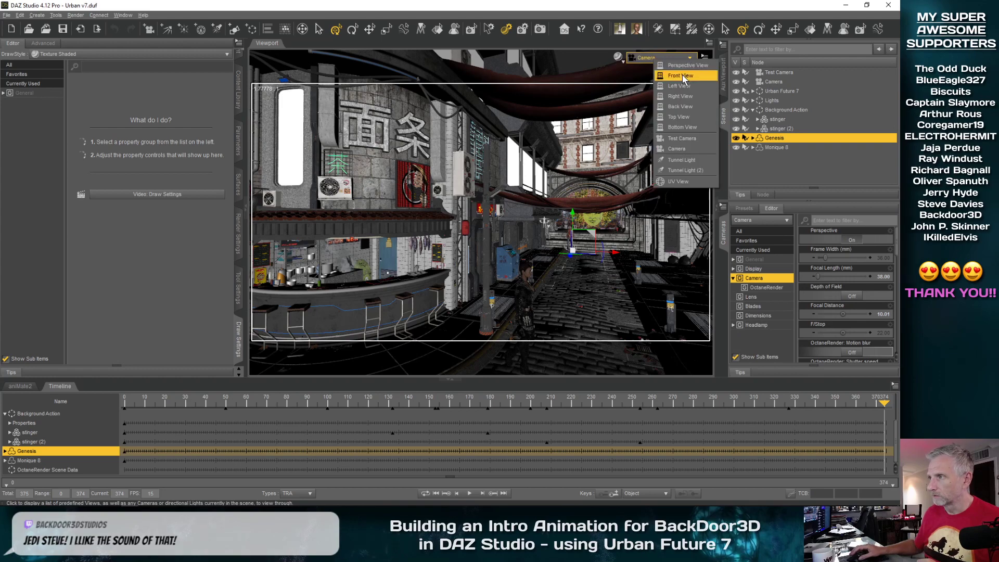
left_click(688, 65)
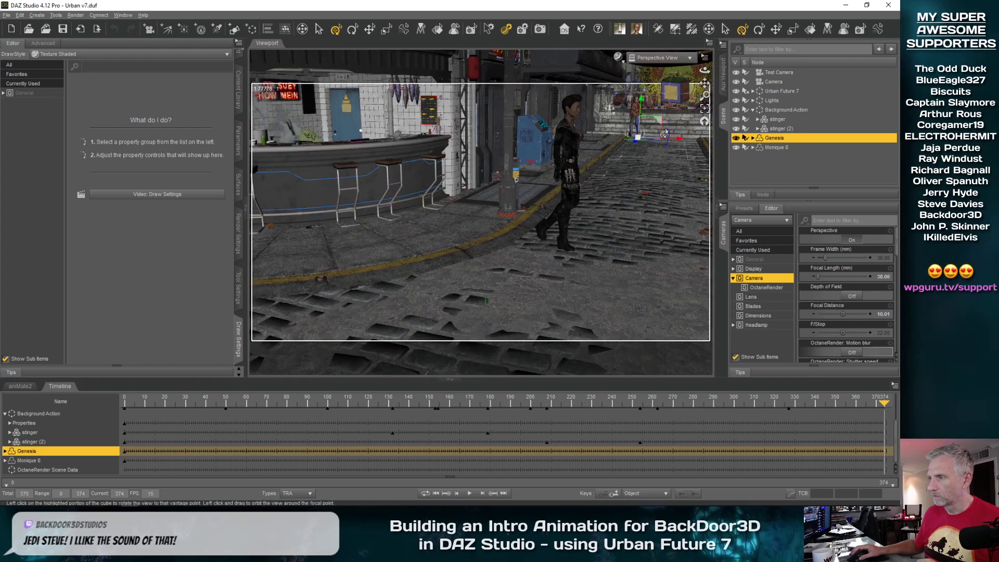
left_click(705, 125)
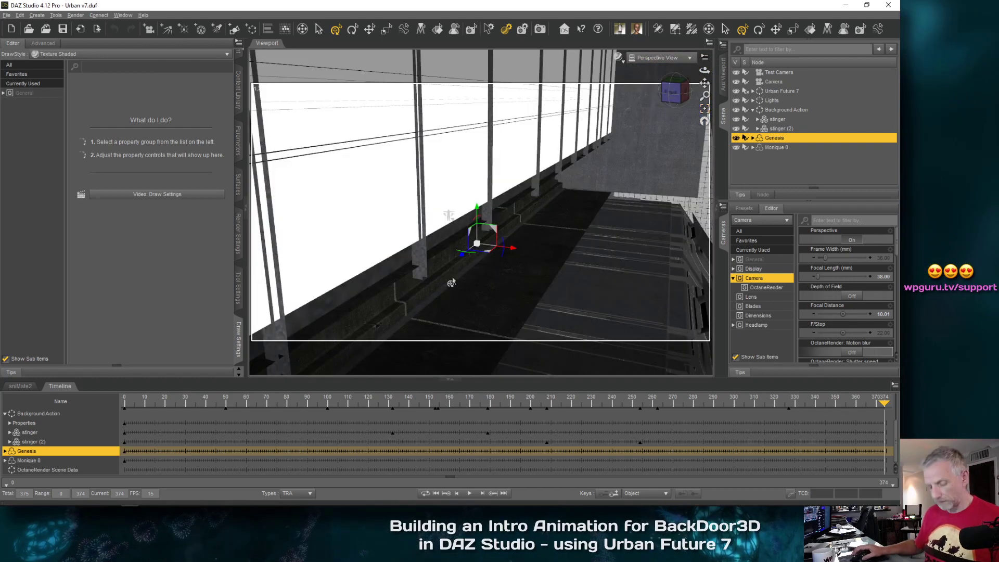
middle_click_drag(452, 282, 577, 274)
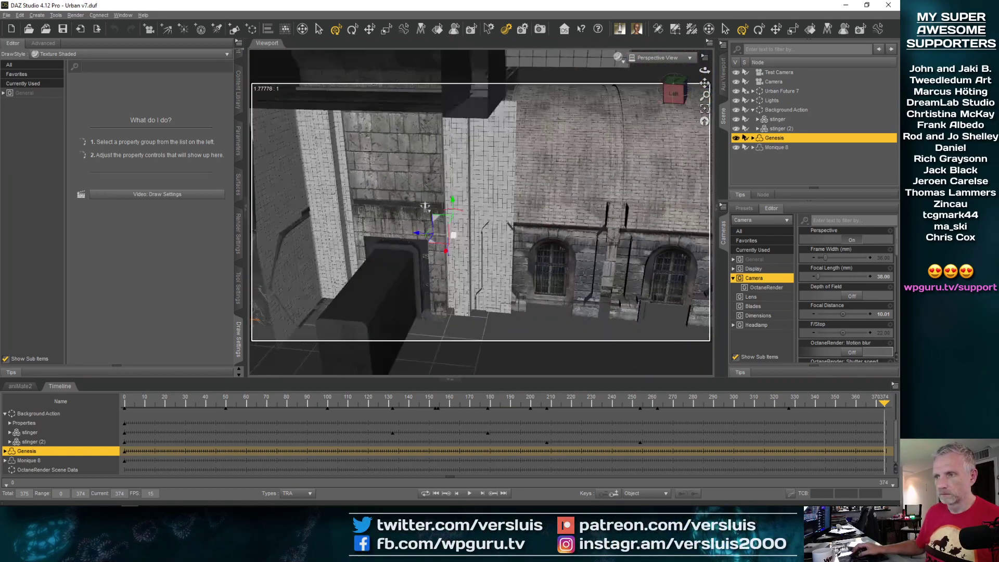
scroll(377, 274, "up", 5)
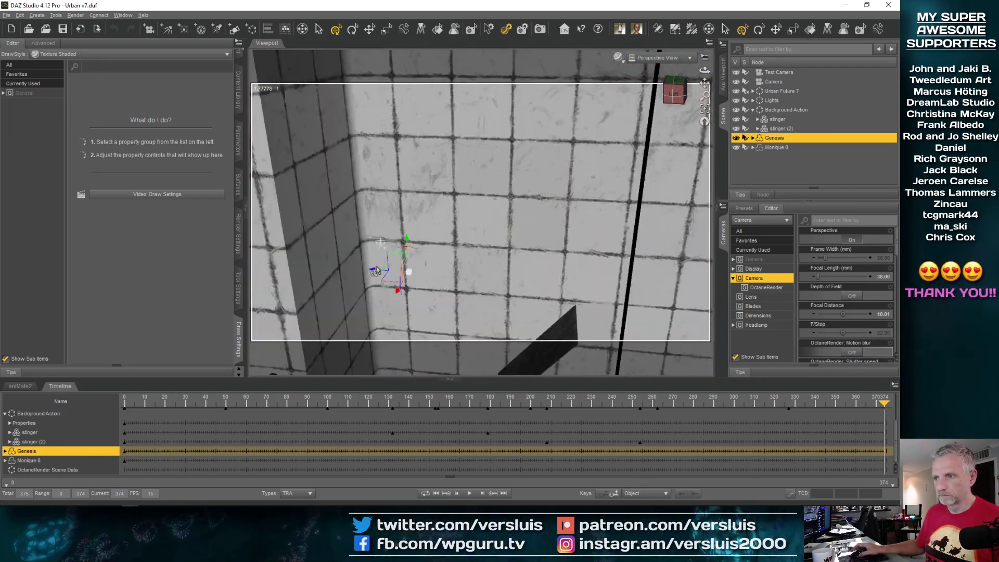
middle_click_drag(376, 271, 349, 268)
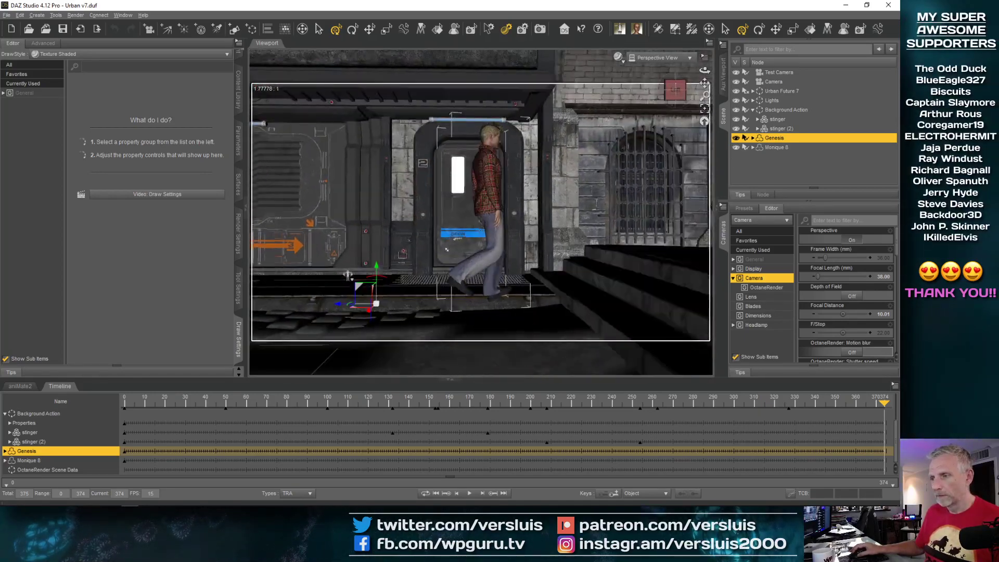
middle_click_drag(348, 267, 344, 266)
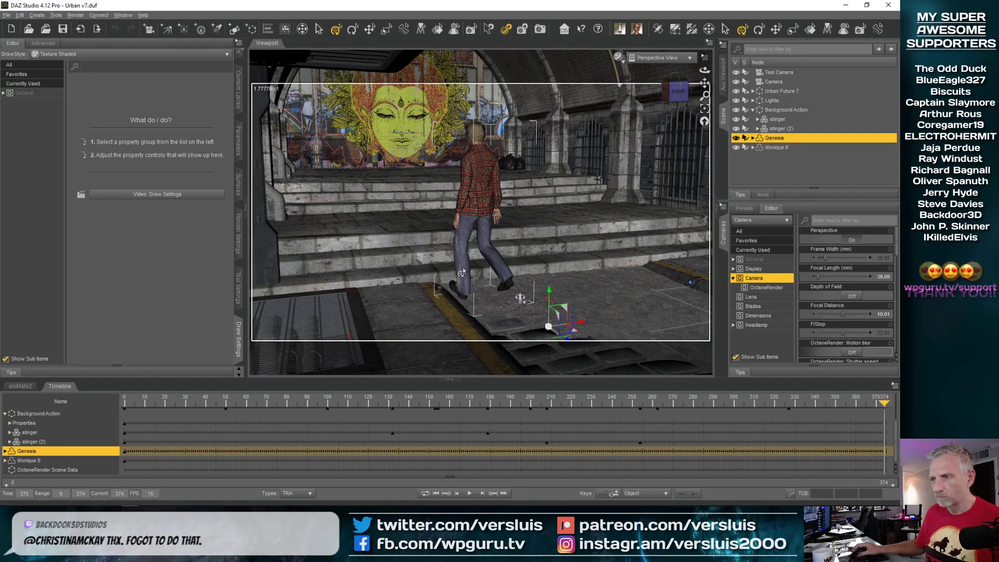
scroll(531, 295, "up", 6)
scroll(540, 293, "down", 6)
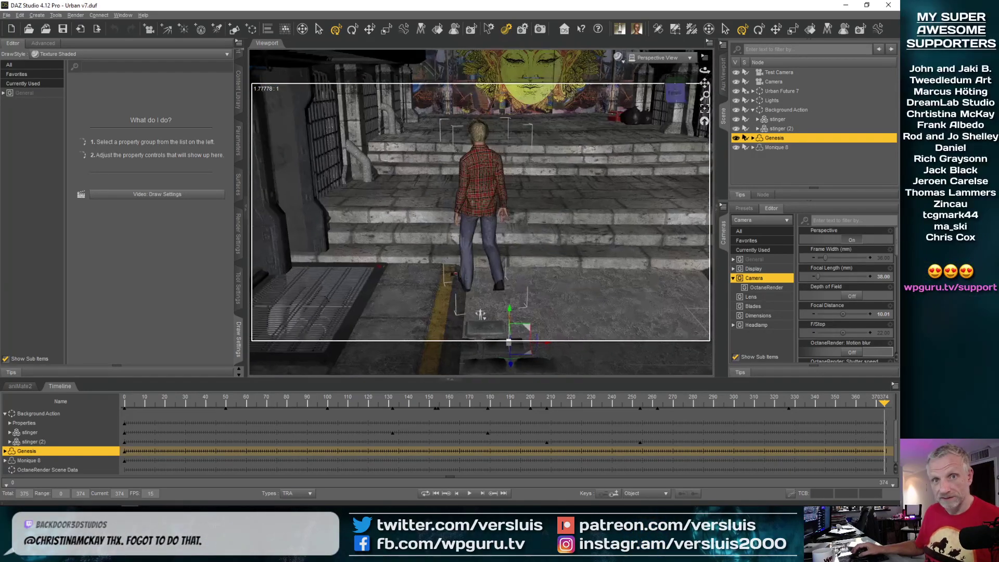
middle_click_drag(456, 315, 317, 301)
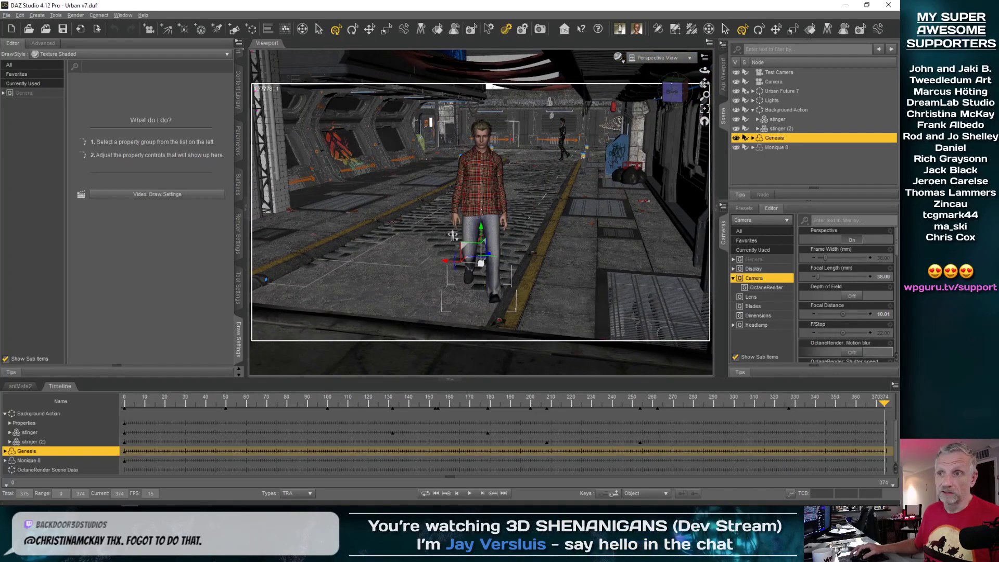
middle_click_drag(437, 273, 461, 273)
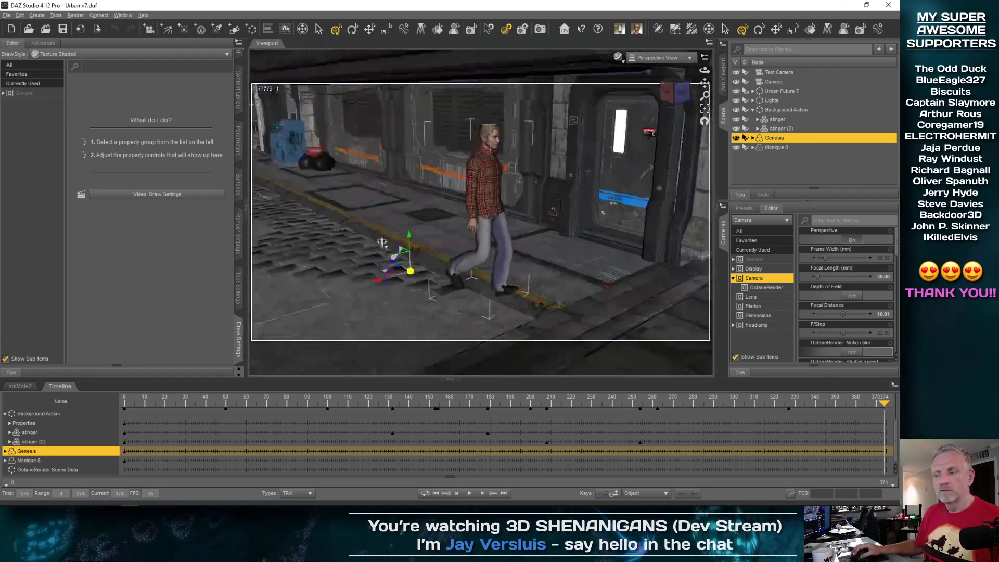
middle_click_drag(383, 243, 411, 245)
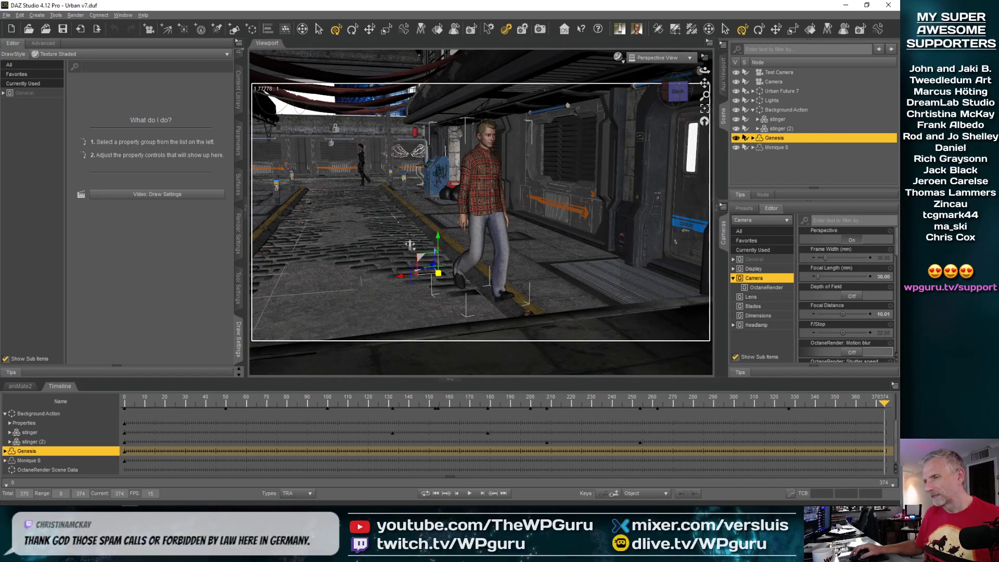
Frame the Monique 8 figure farther down the street and examine her walking pose from several sides
left_click(359, 164)
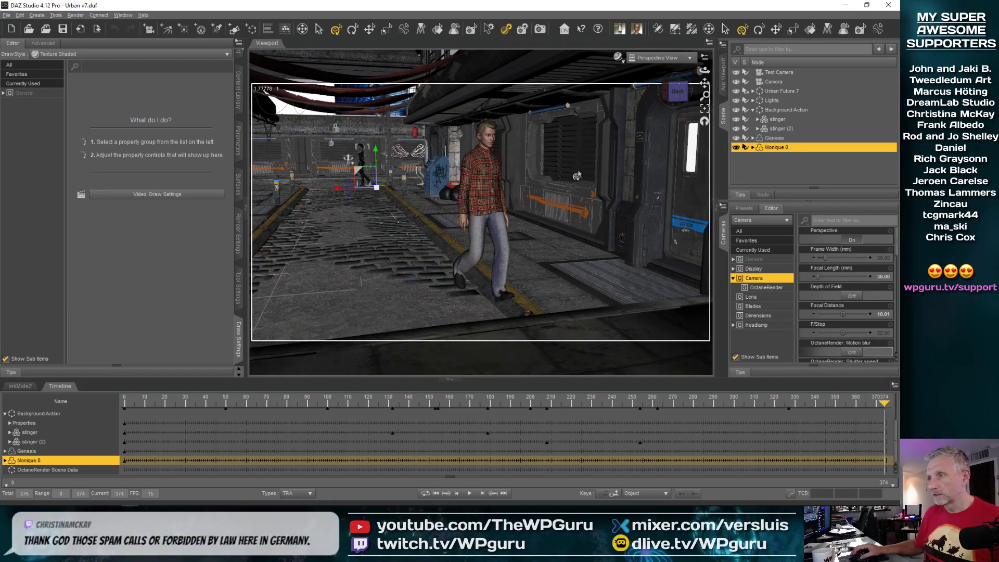
key("ctrl+f")
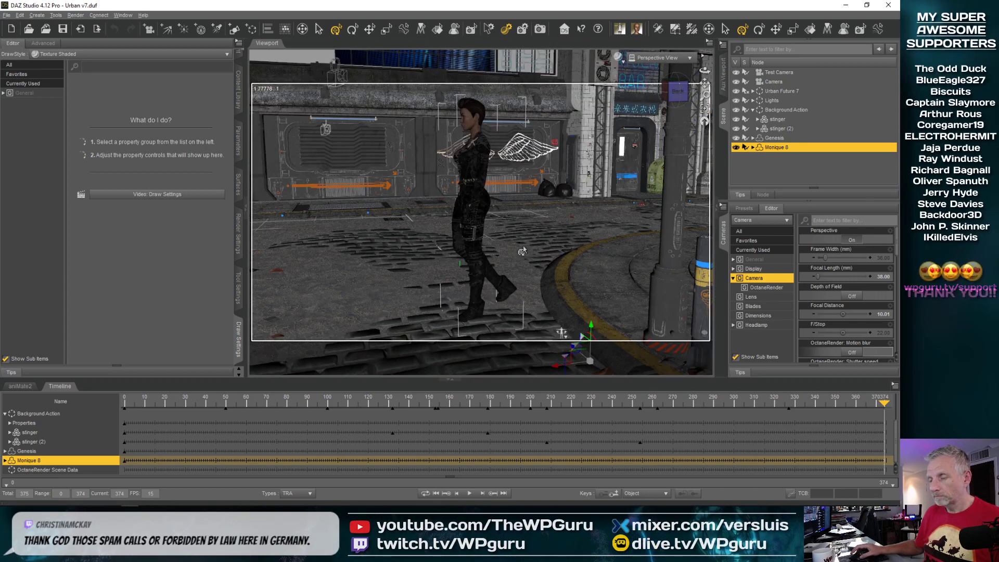
middle_click_drag(558, 186, 515, 189)
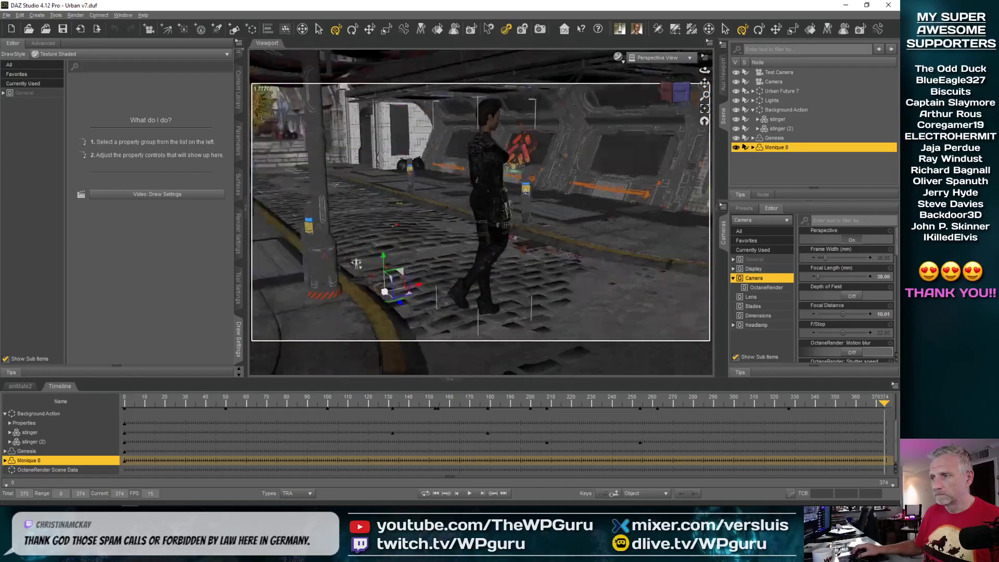
Examine Monique 8's walking pose and outfit beside the bar, from the side around to the front and up close
middle_click_drag(479, 241, 523, 250)
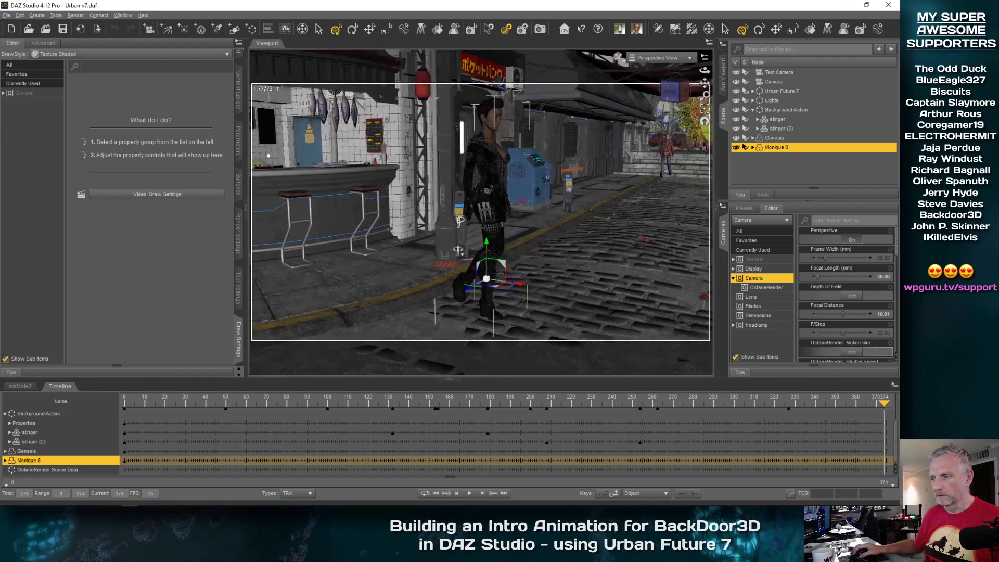
middle_click_drag(407, 261, 384, 291)
middle_click_drag(617, 271, 524, 236)
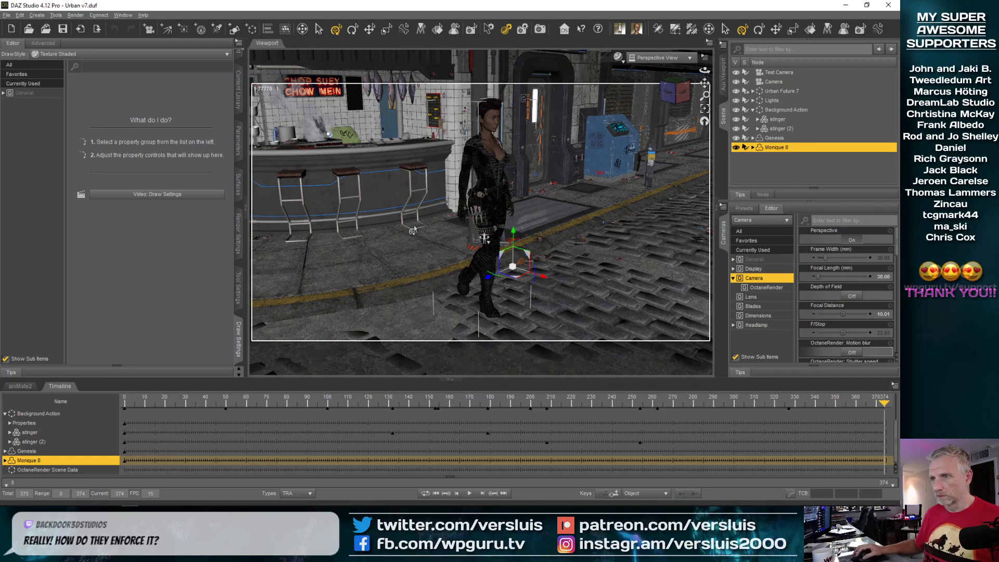
middle_click_drag(428, 224, 440, 261)
middle_click_drag(460, 194, 506, 240)
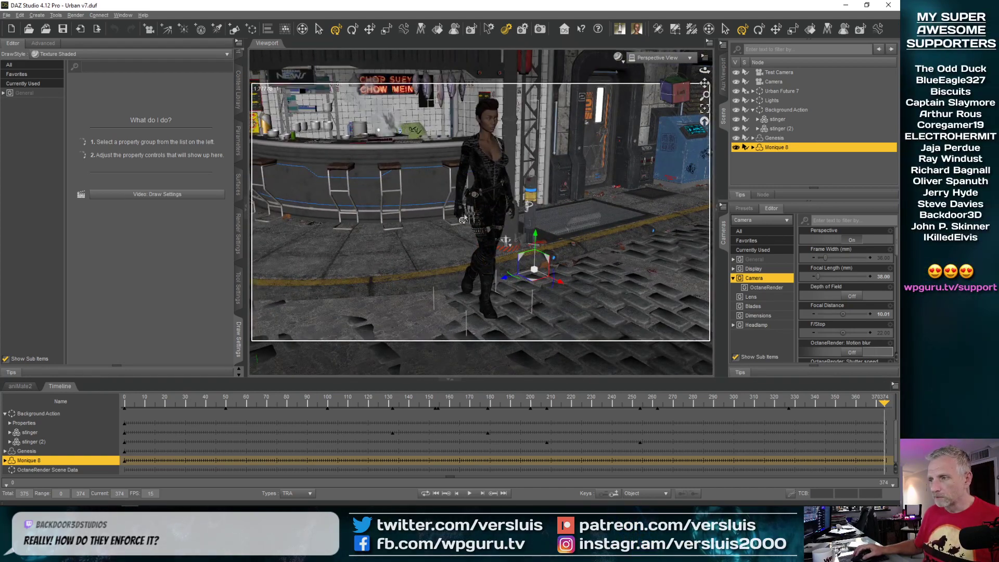
scroll(471, 219, "up", 10)
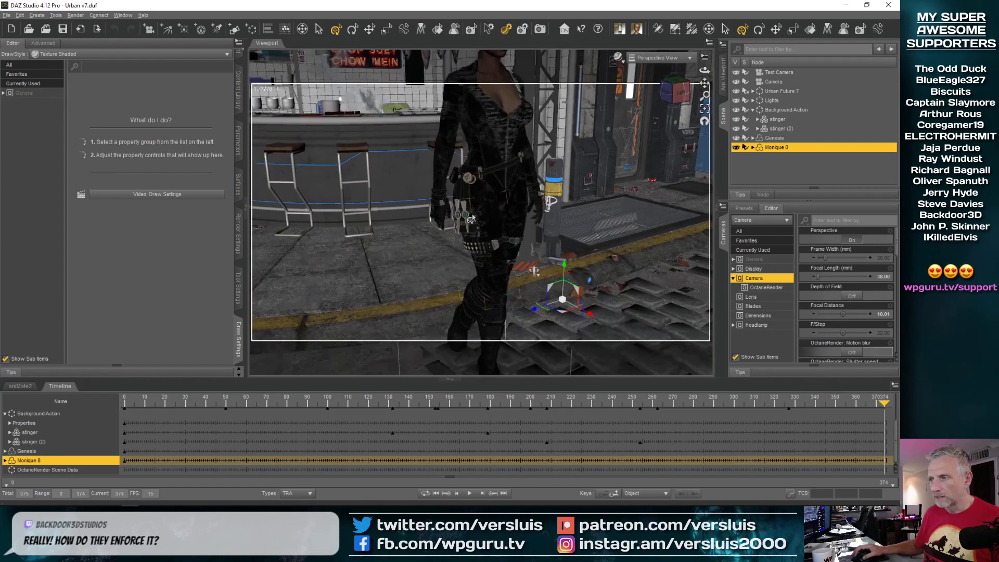
scroll(471, 221, "down", 10)
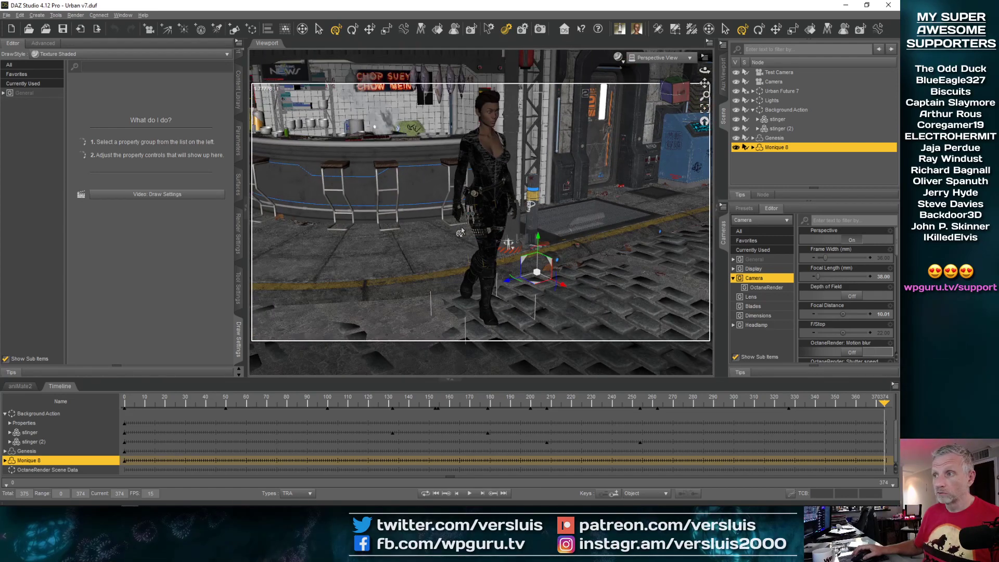
mouse_move(500, 235)
left_mouse_down("alt")
mouse_move(411, 220)
mouse_move(480, 222)
mouse_move(471, 216)
mouse_move(482, 240)
left_mouse_up("alt")
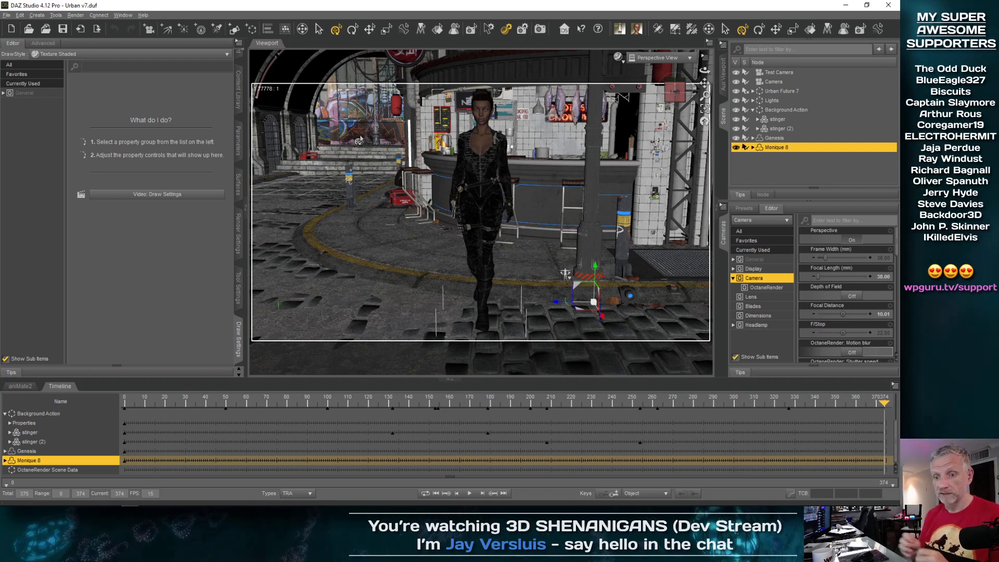
Open the recent scene Urban v5.duf without saving the current scene, and select its Camera
left_click(6, 15)
mouse_move(41, 49)
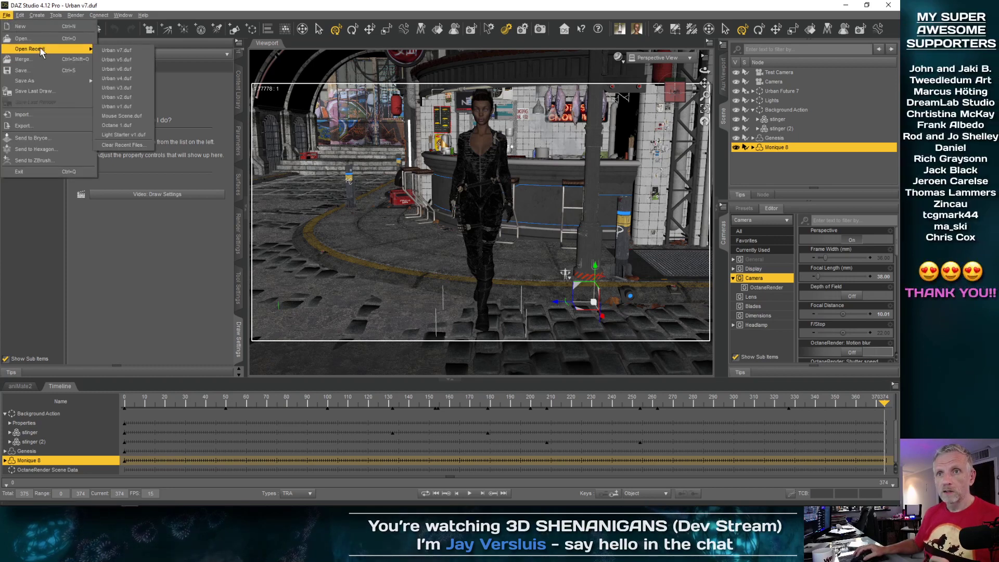
left_click(136, 62)
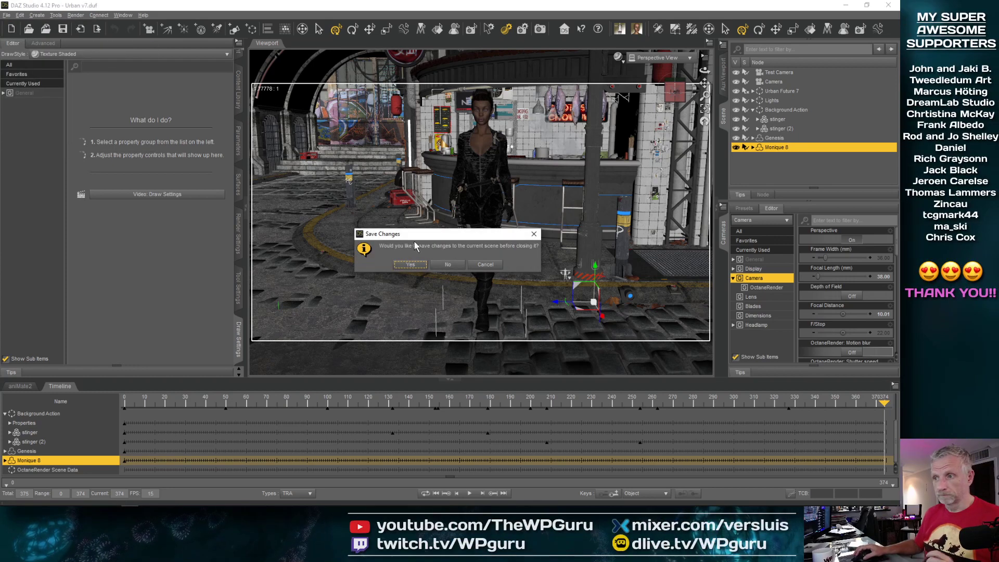
left_click(446, 266)
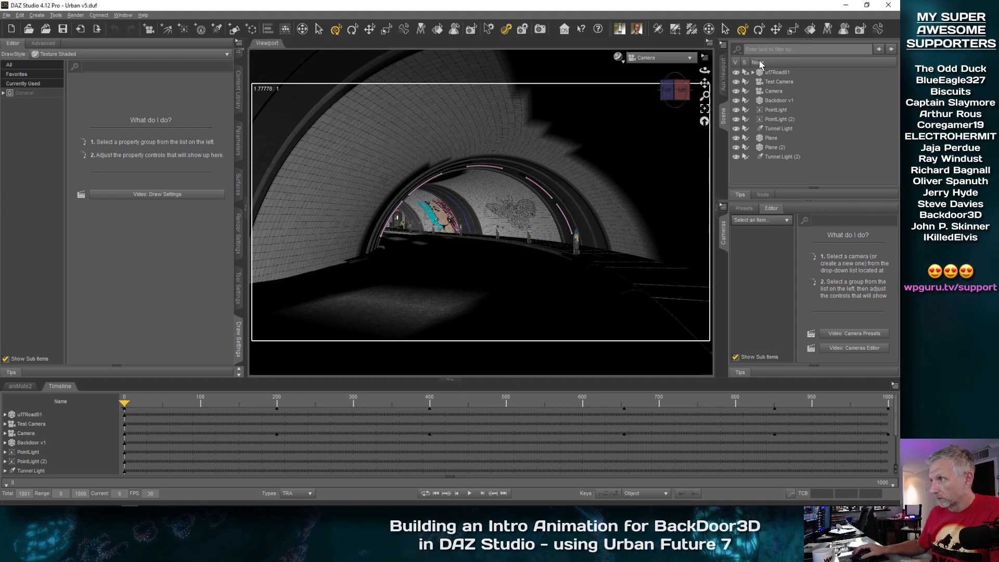
left_click(777, 89)
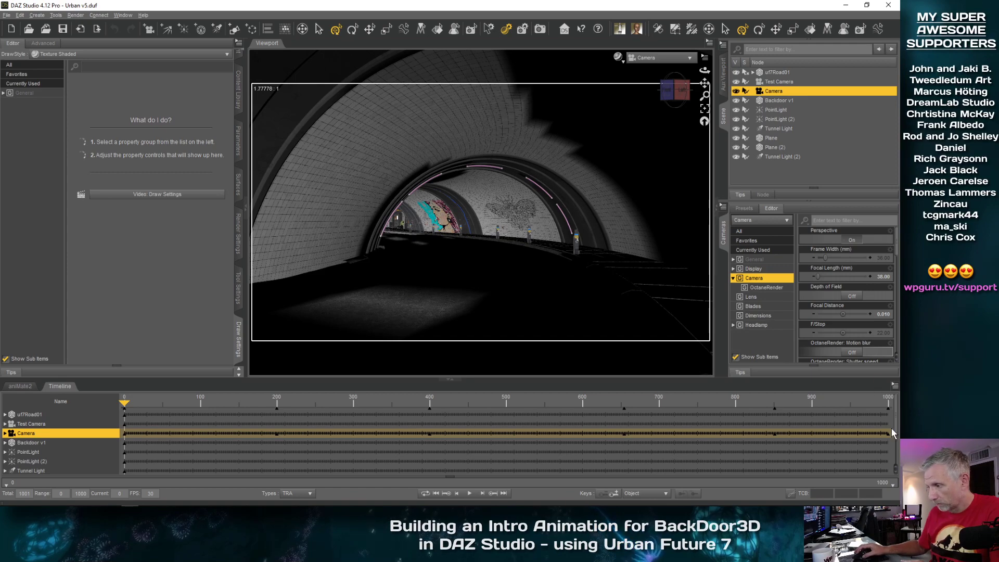
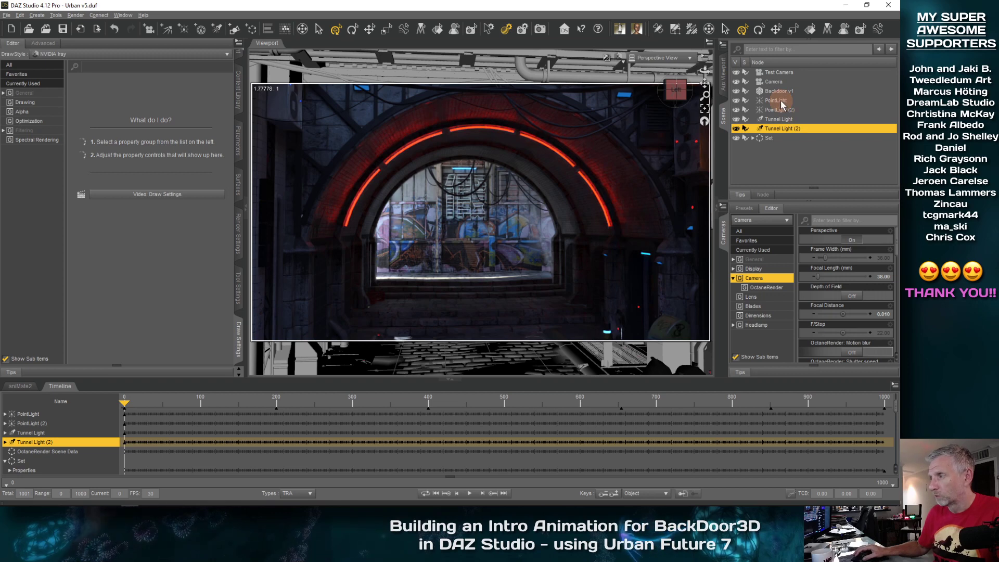
Frame the first PointLight to identify its location and rename it Sushi Bar Light
left_click(781, 100)
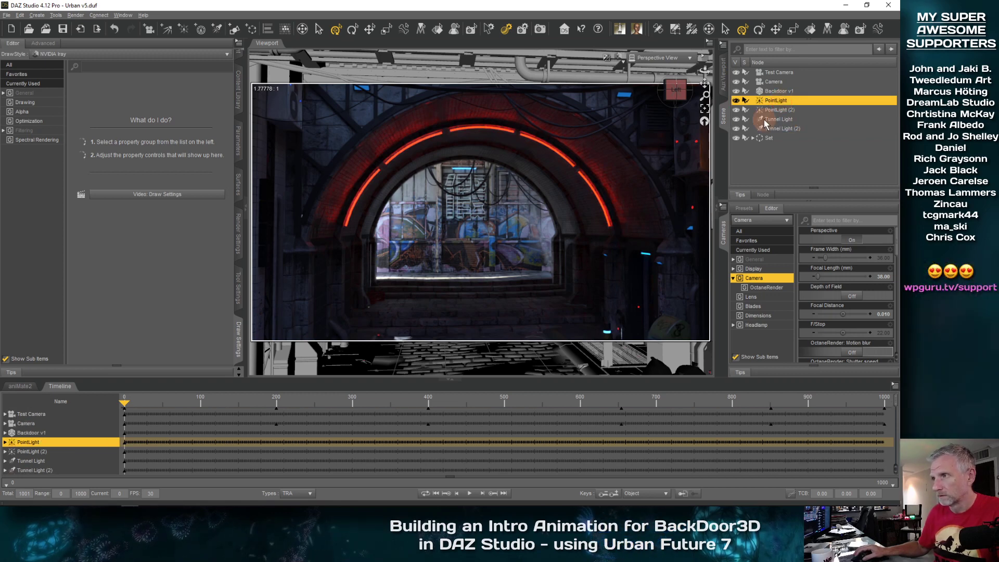
left_click(705, 110)
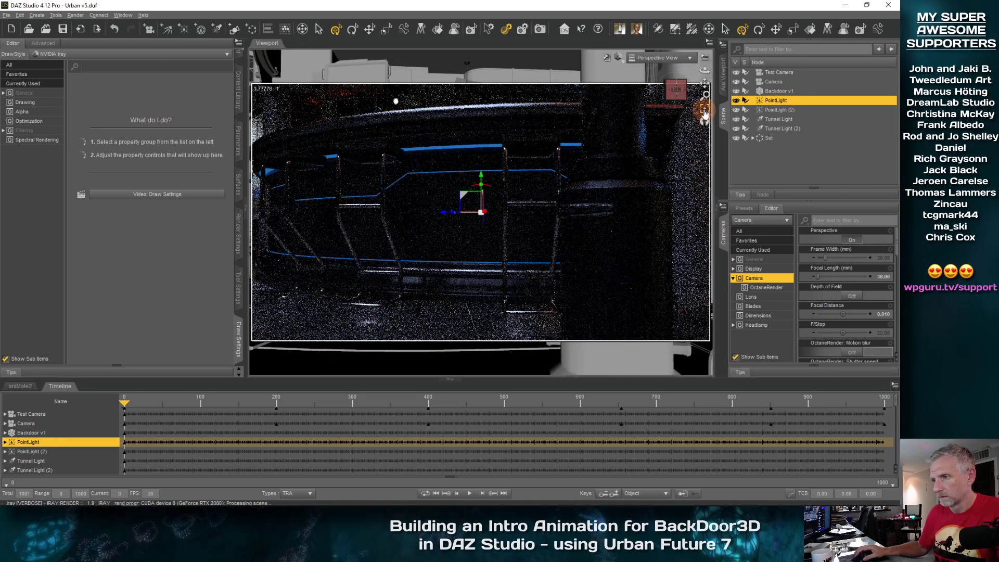
scroll(534, 220, "down", 2)
left_click_drag(533, 220, 541, 239, "alt")
scroll(531, 221, "down", 2)
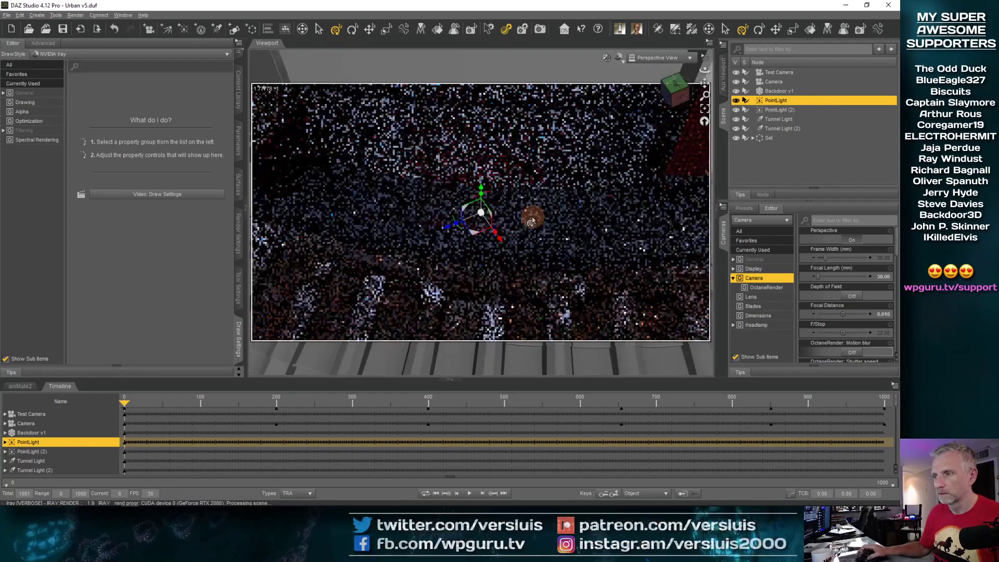
scroll(531, 218, "down", 2)
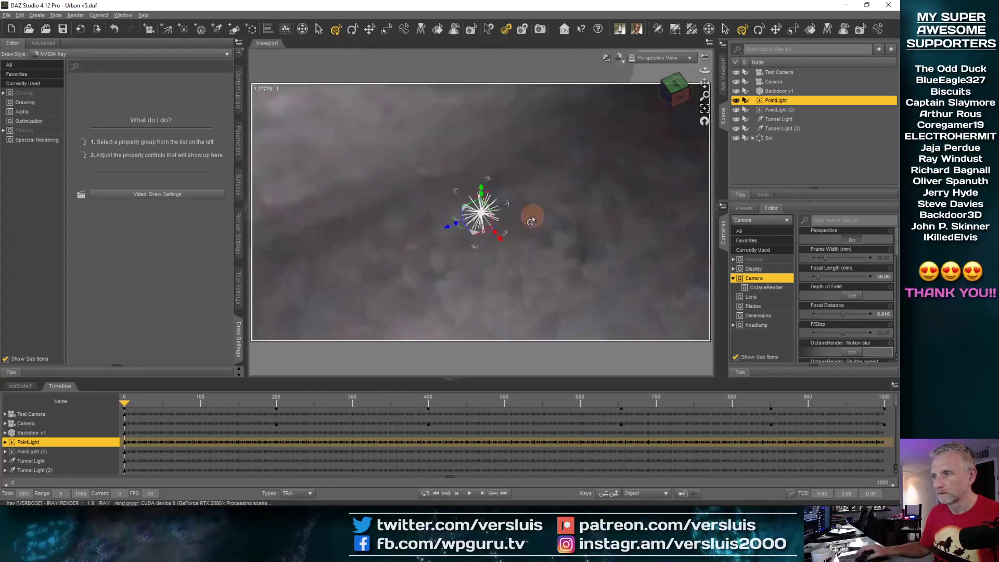
scroll(529, 216, "down", 1)
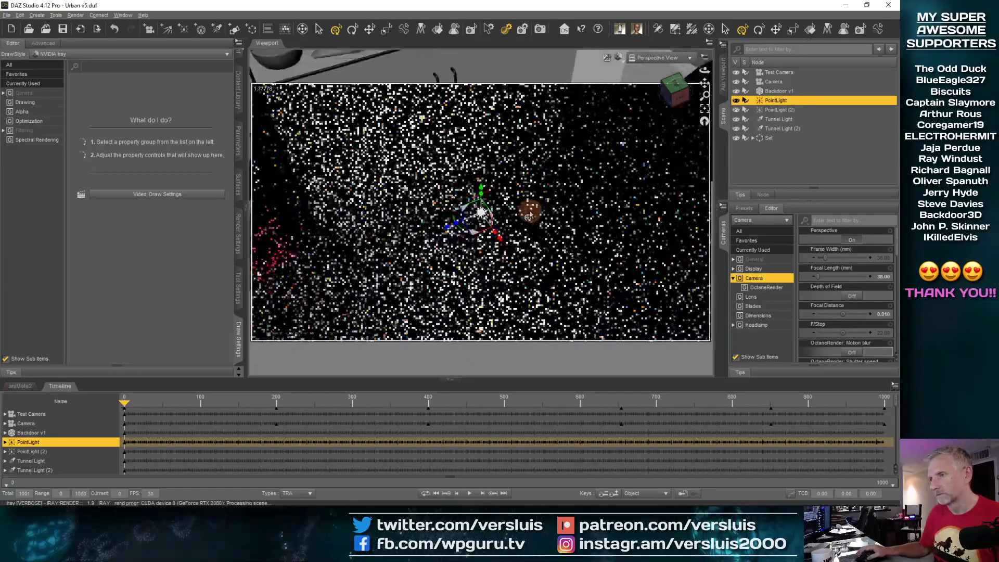
scroll(528, 216, "down", 1)
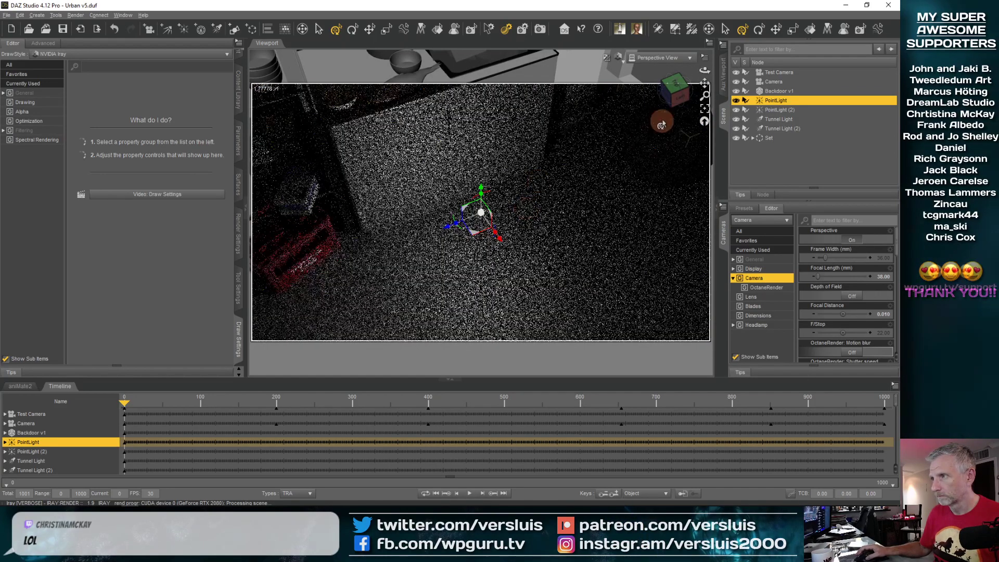
left_click_drag(704, 96, 660, 188)
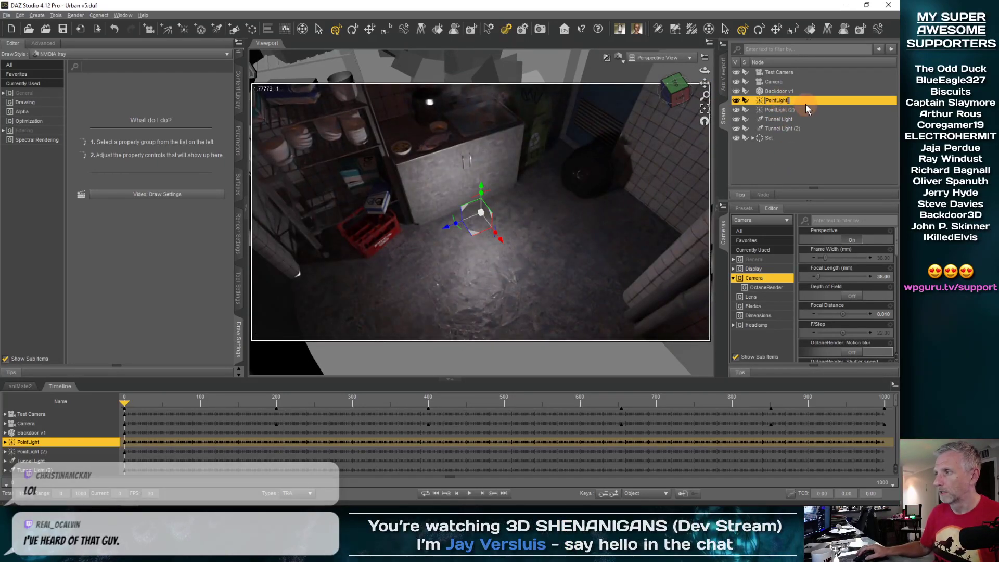
type("Su")
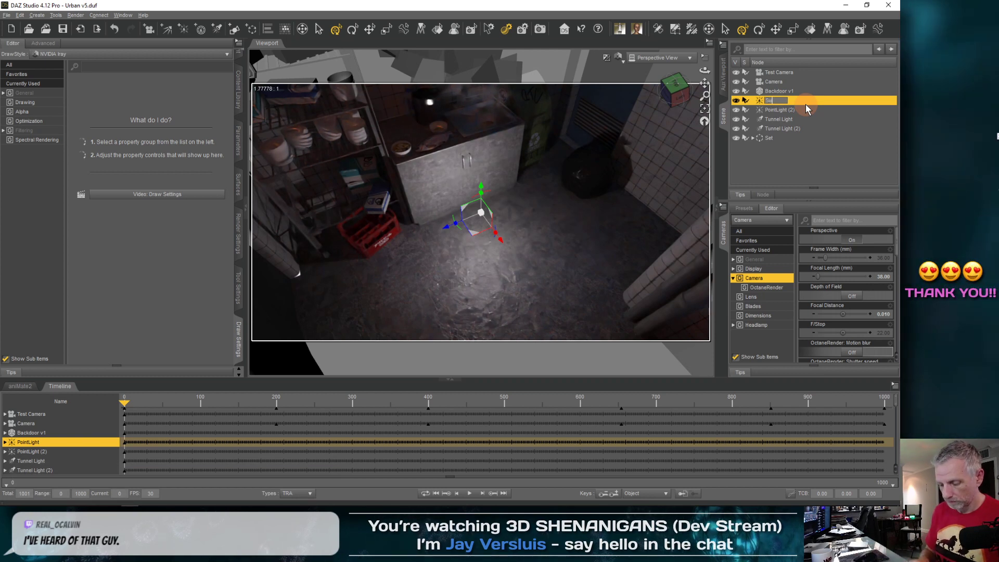
type("shi Bar Light")
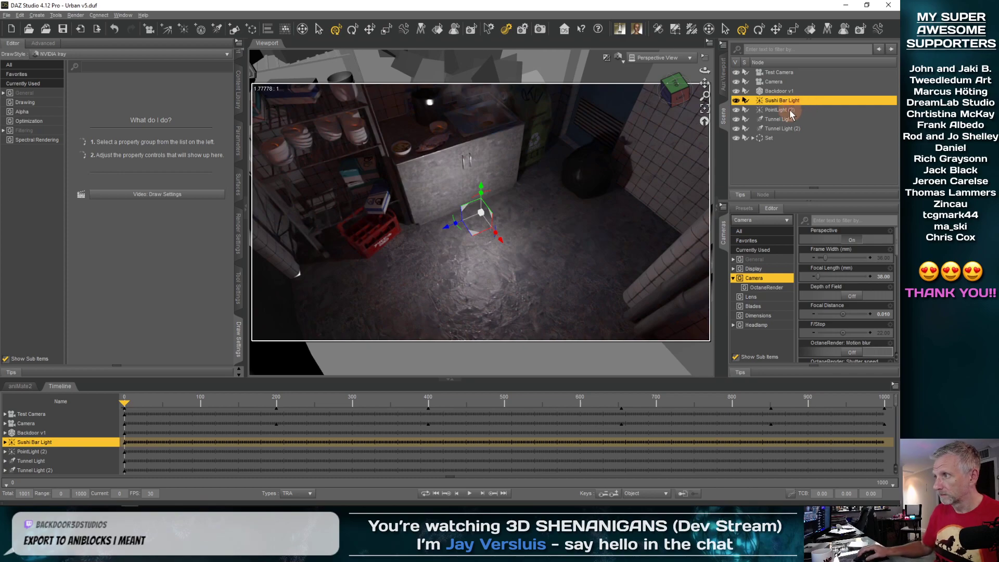
Frame PointLight (2) to identify its location and rename it Logo Light
left_click(790, 109)
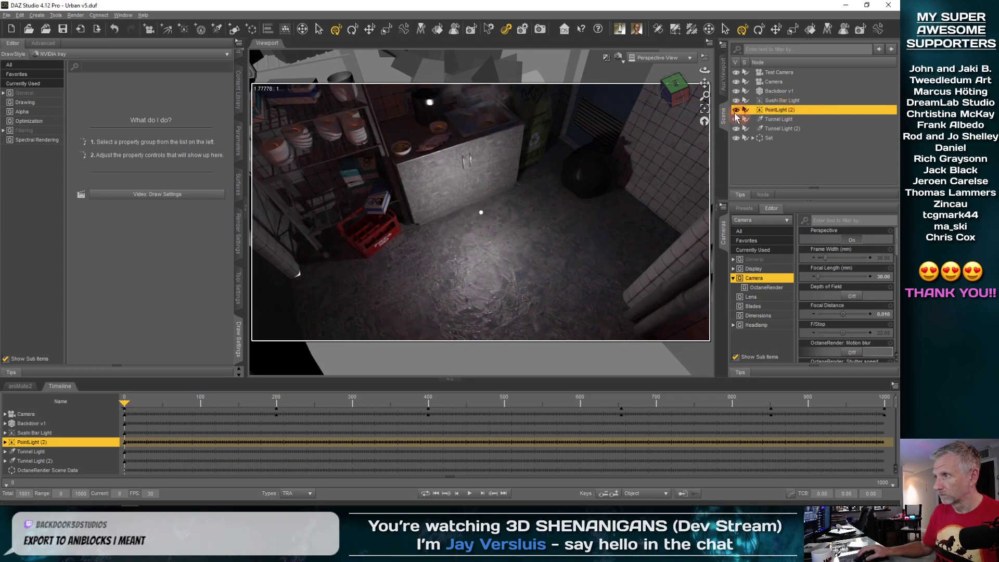
left_click(704, 109)
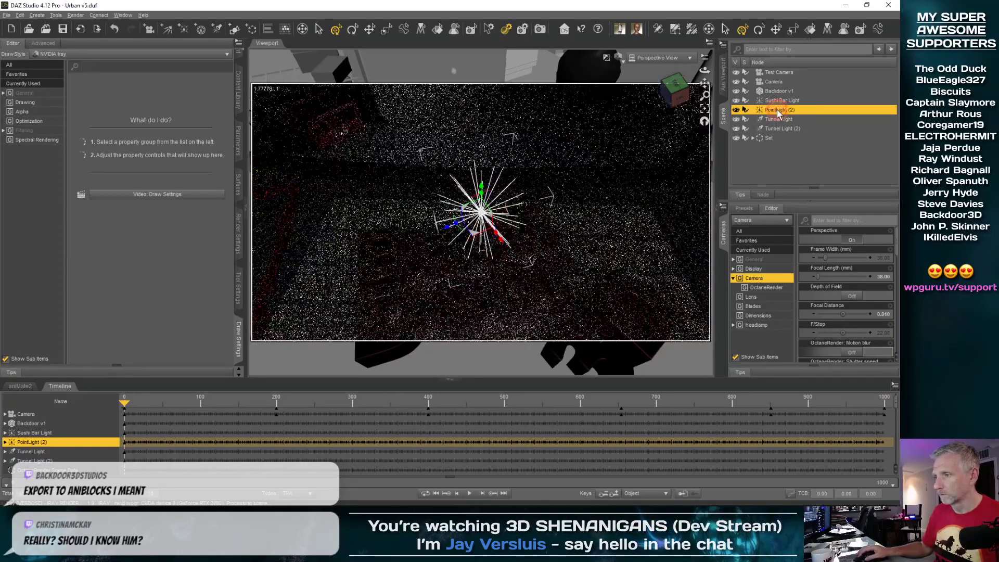
double_click(788, 114)
type("Logo Light")
key("Return")
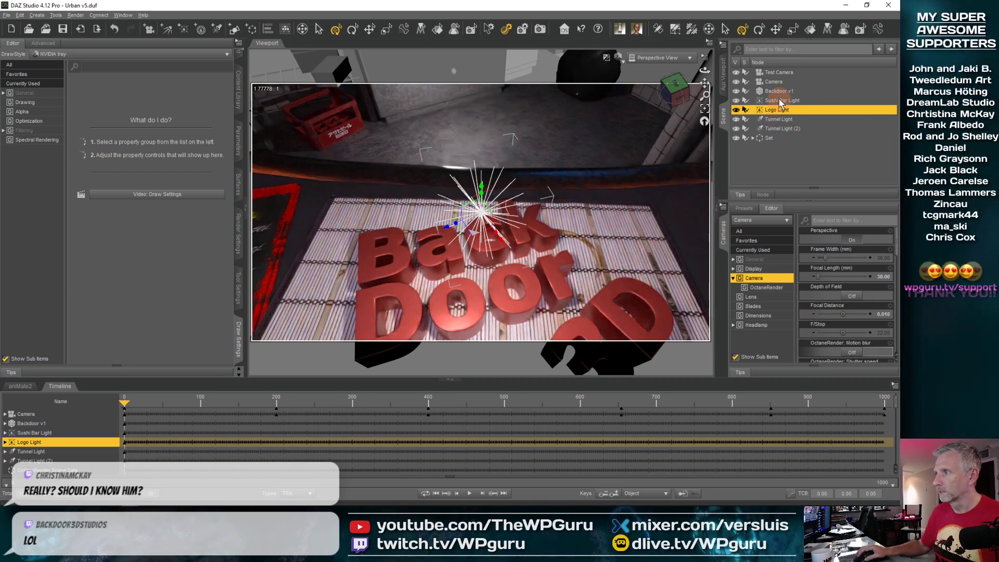
Group Sushi Bar Light, Logo Light and both Tunnel Lights under a new group with the name and label Lights
left_click(779, 99)
left_click(781, 129, "shift")
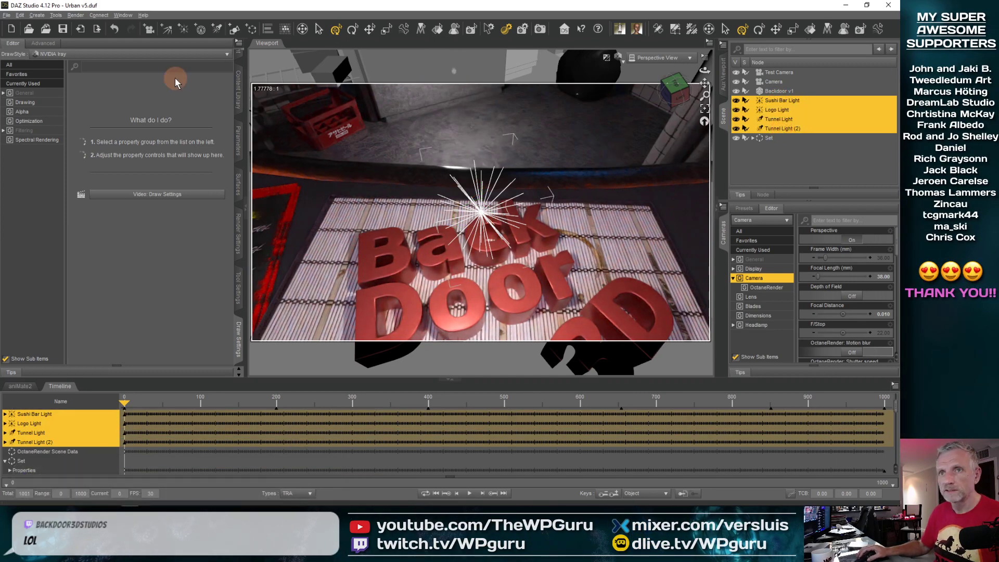
left_click(39, 18)
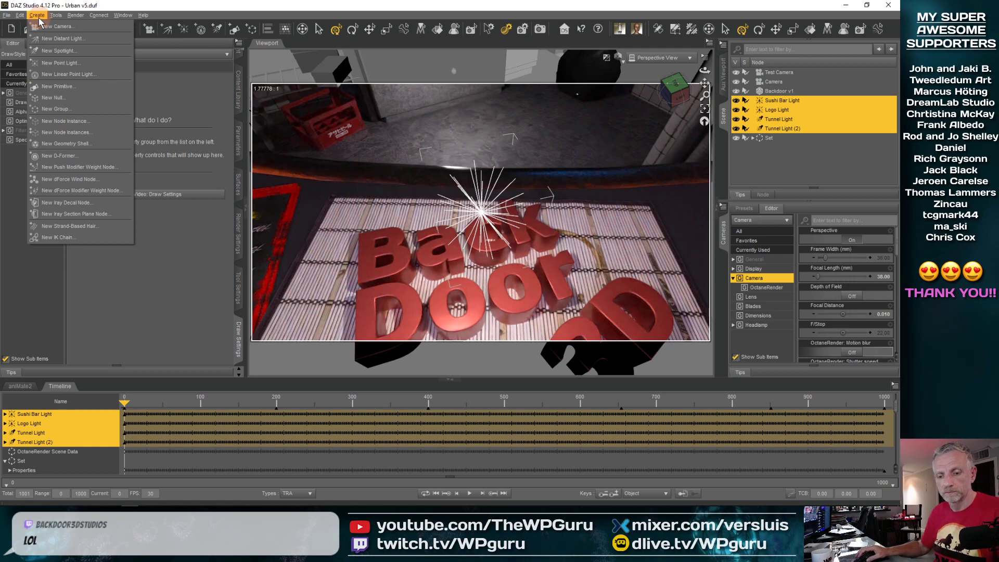
left_click(72, 108)
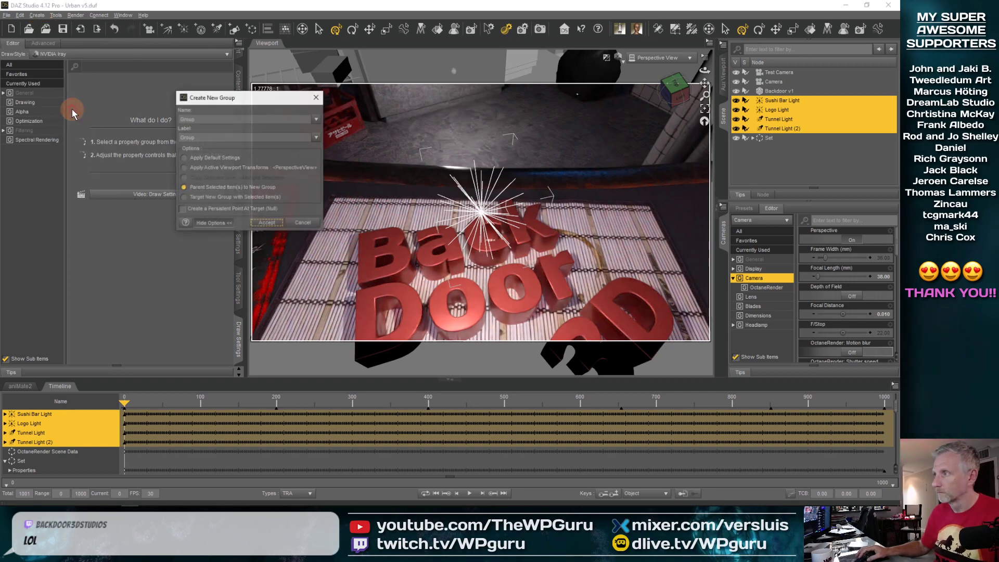
type("Lights")
key("Tab")
type("Lights")
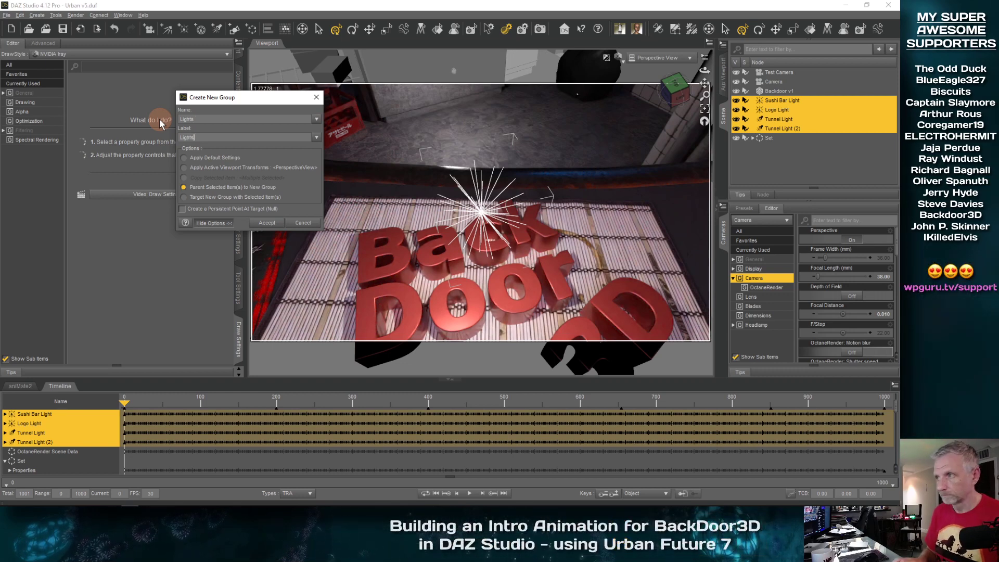
key("Return")
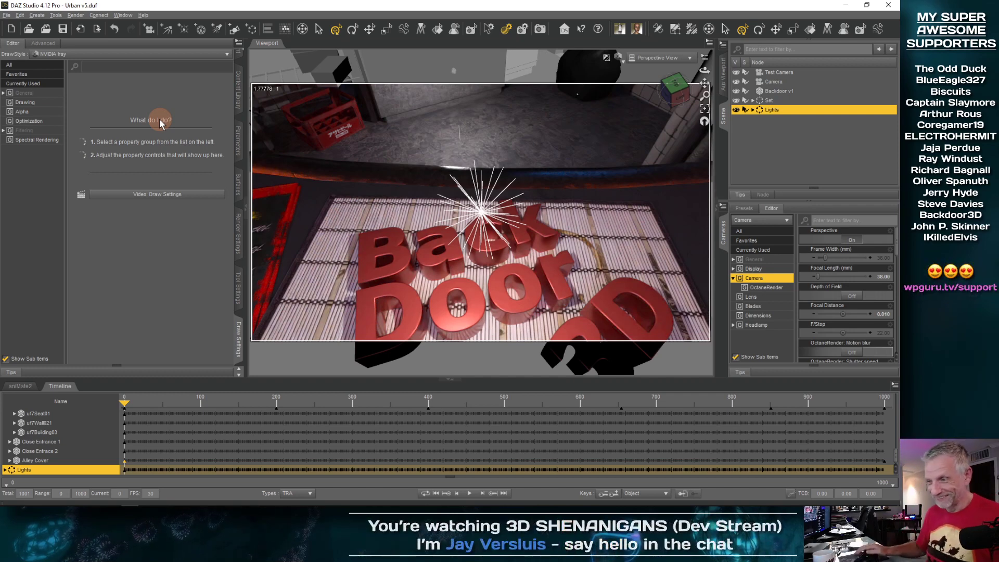
Hide and reshow the Lights group to check its effect, and set the viewport draw style to Texture Shaded
left_click(736, 110)
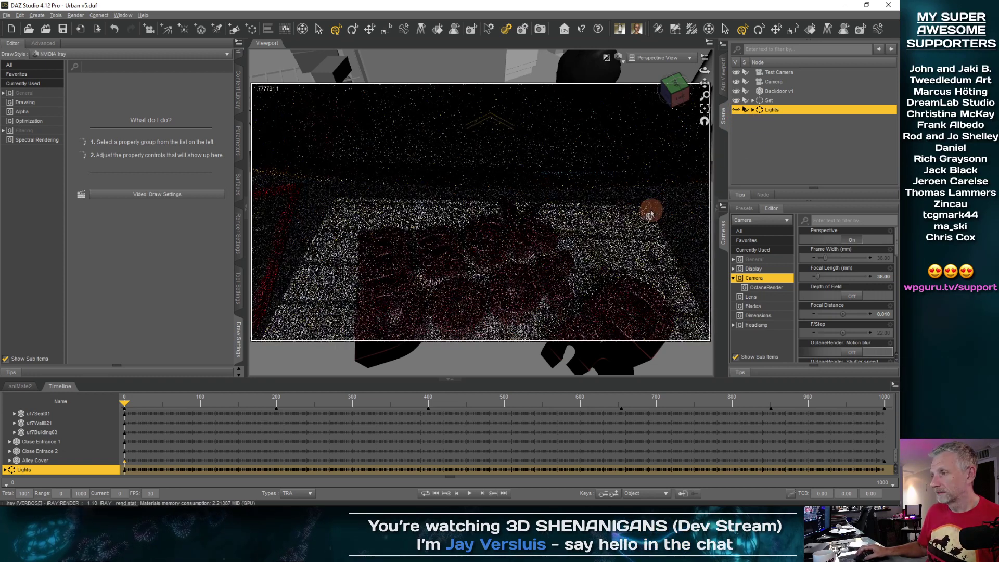
left_click(736, 110)
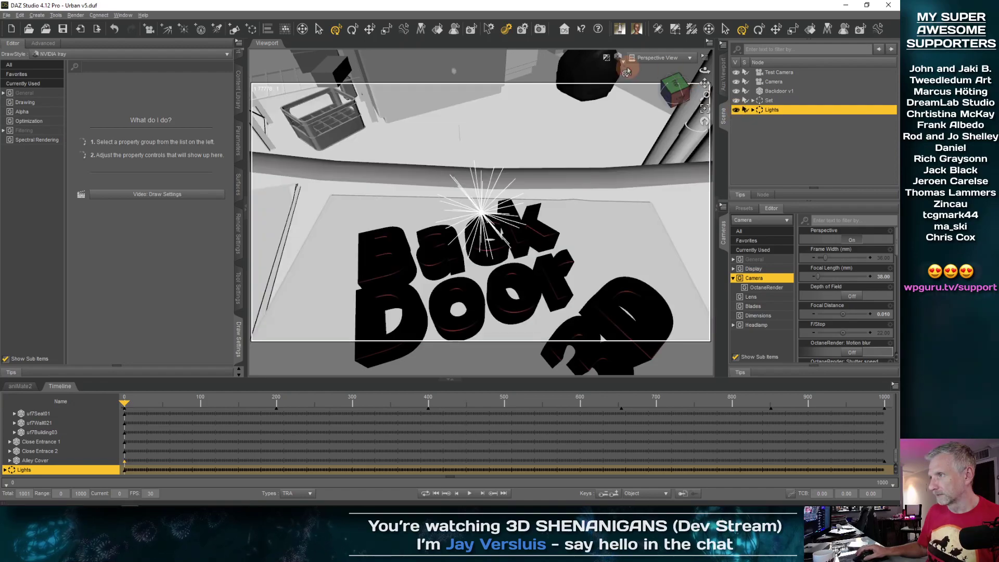
left_click(619, 56)
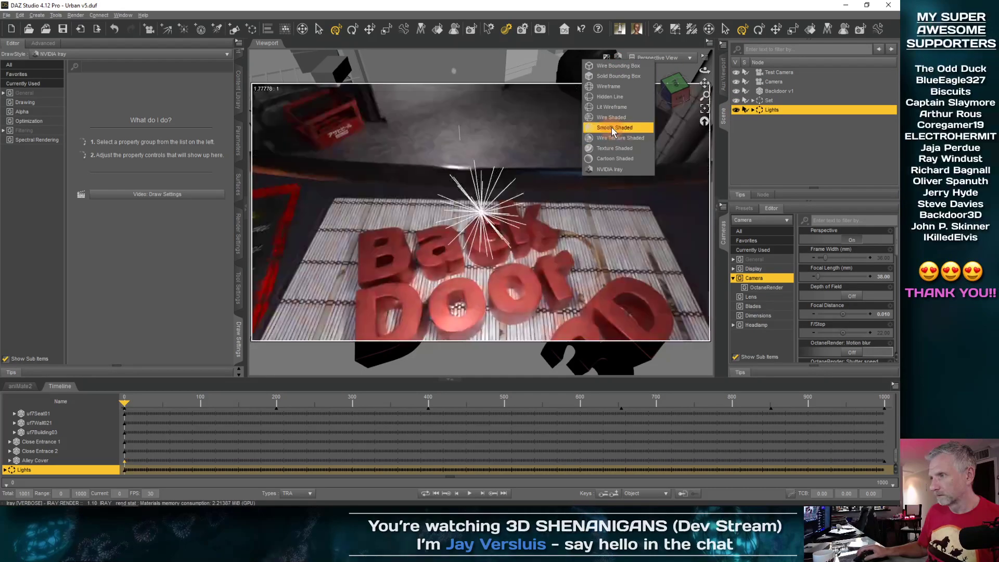
left_click(614, 150)
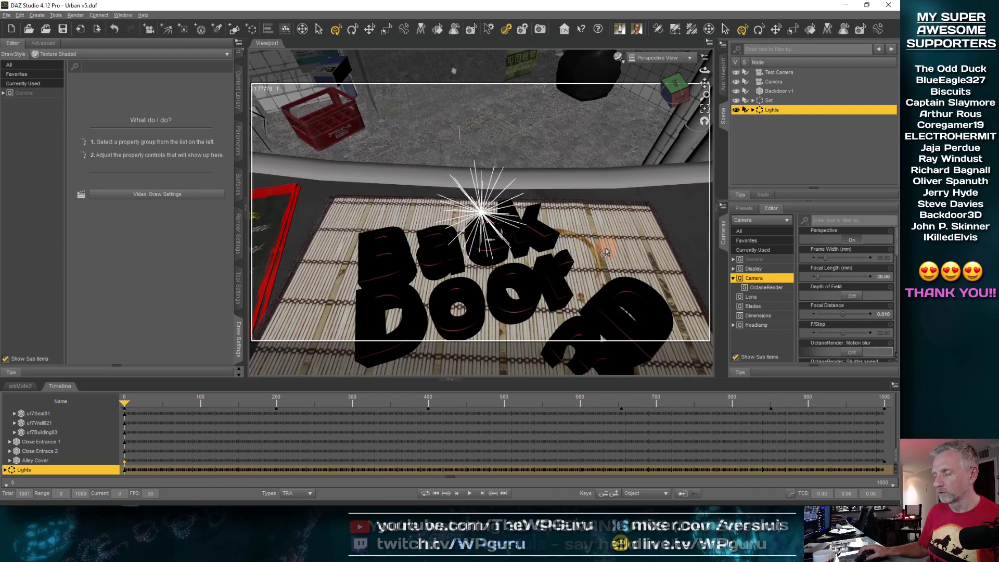
Select the Backdoor v1 logo and bring it into view on its bamboo mat on the bar counter
middle_click_drag(570, 250, 561, 252)
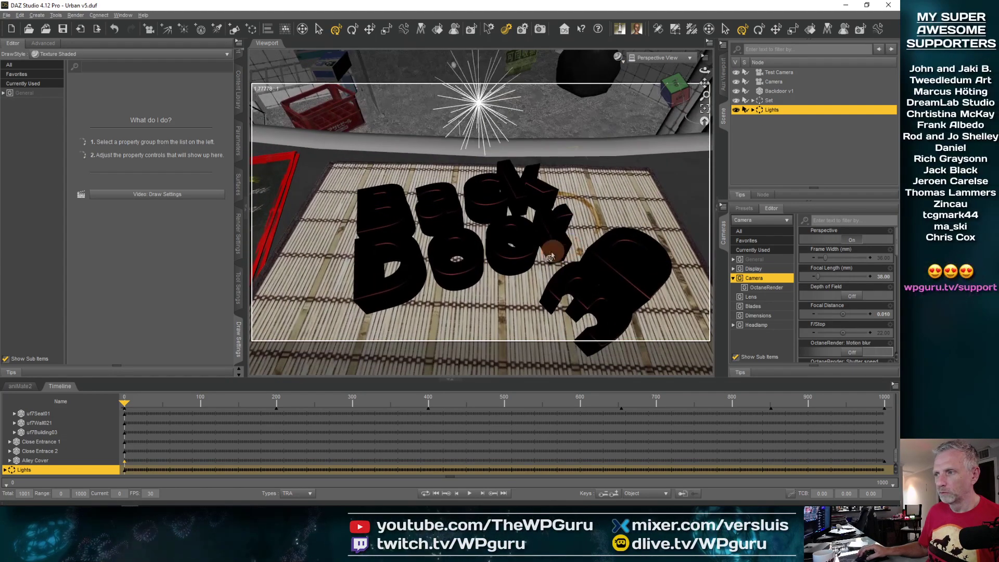
left_click(507, 259)
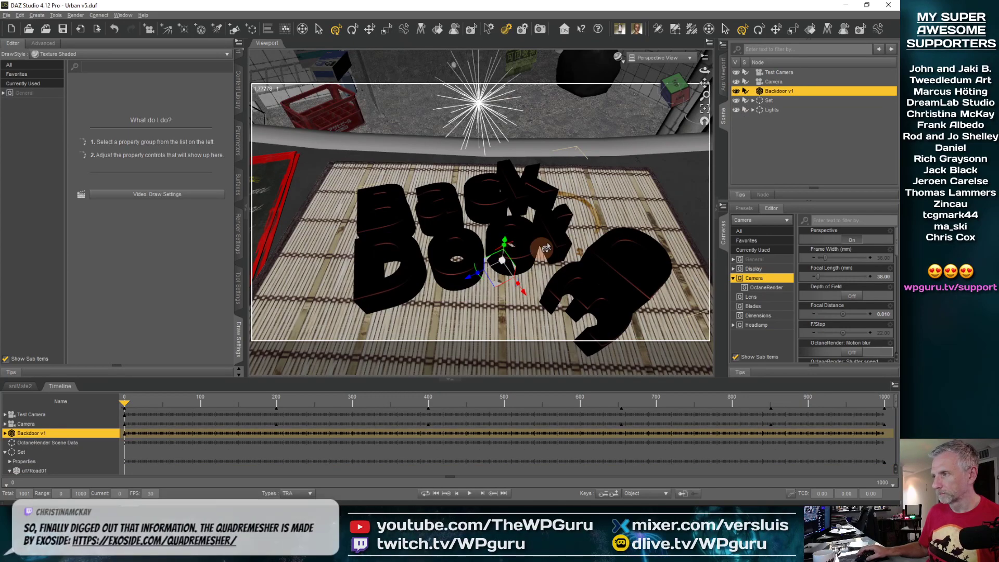
middle_click_drag(552, 215, 552, 220)
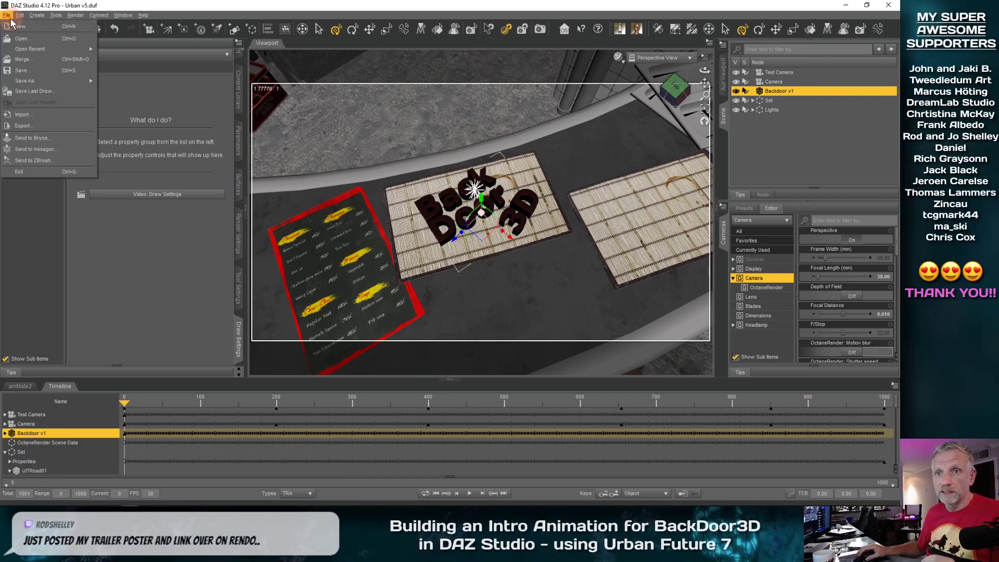
Import Backdoor v4.obj from the Geometry folder with the Custom preset at 100% scale
left_click(49, 111)
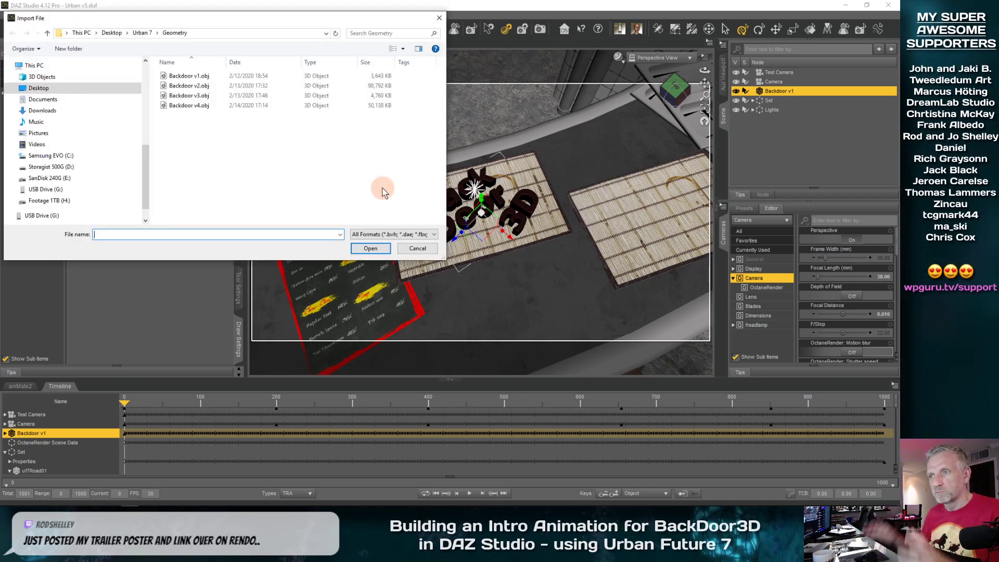
left_click(191, 105)
left_click(370, 248)
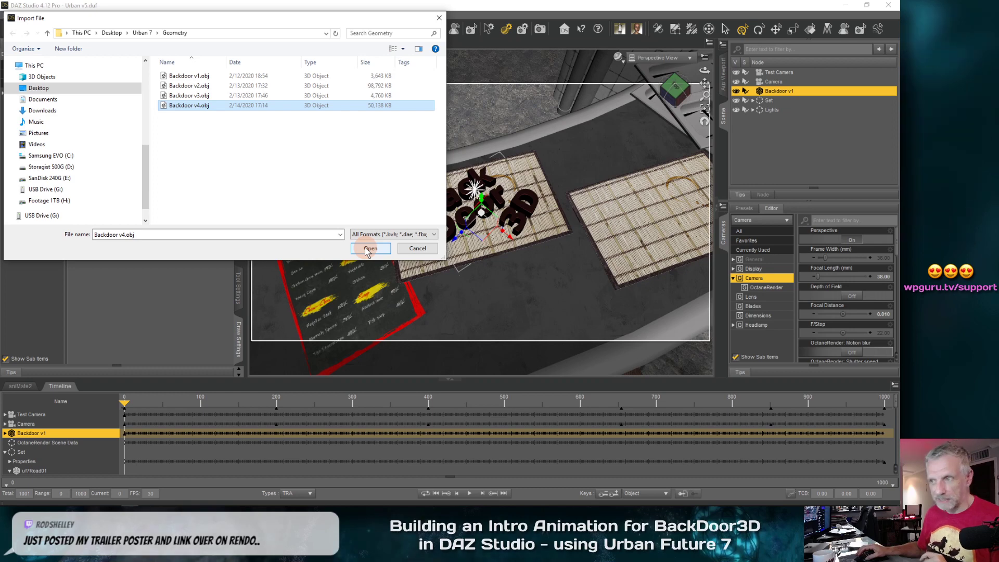
left_click(370, 186)
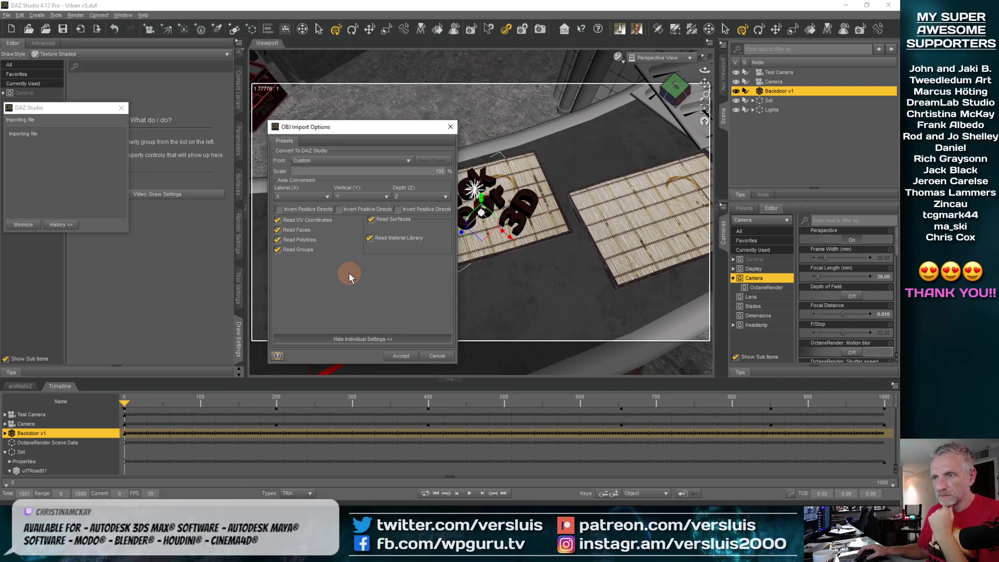
left_click(408, 355)
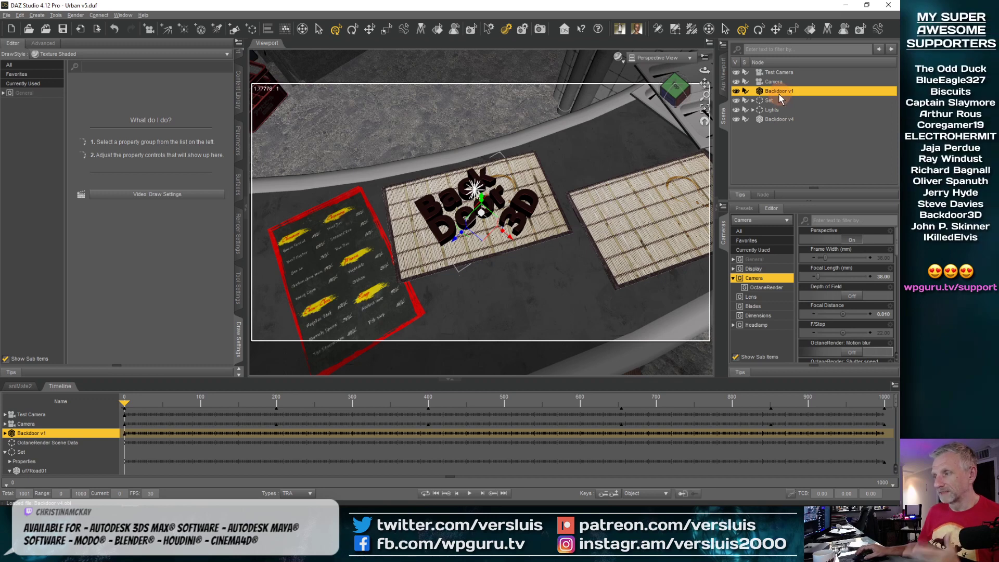
Copy the Transforms settings of the Backdoor v1 logo
left_click(238, 139)
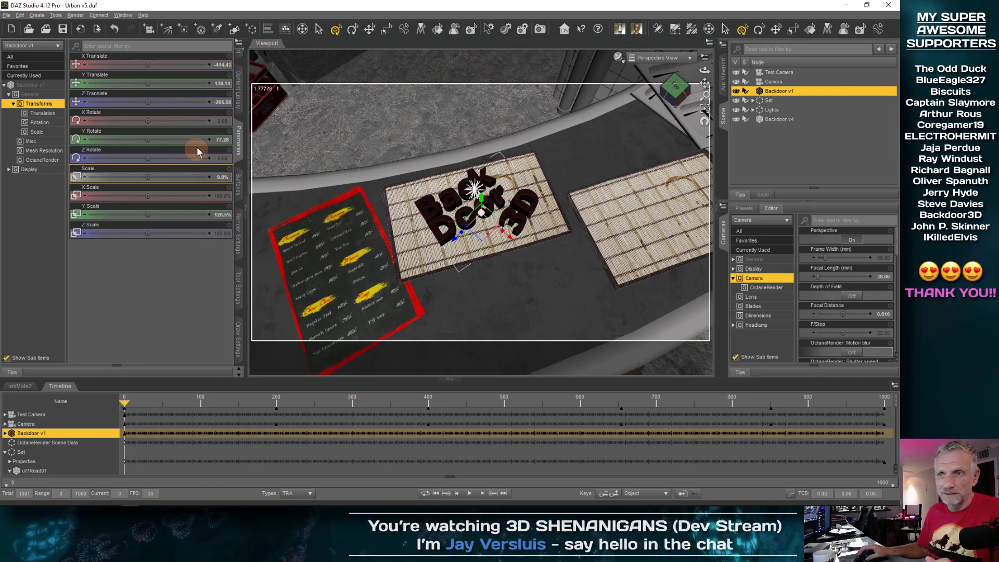
right_click(53, 107)
mouse_move(93, 118)
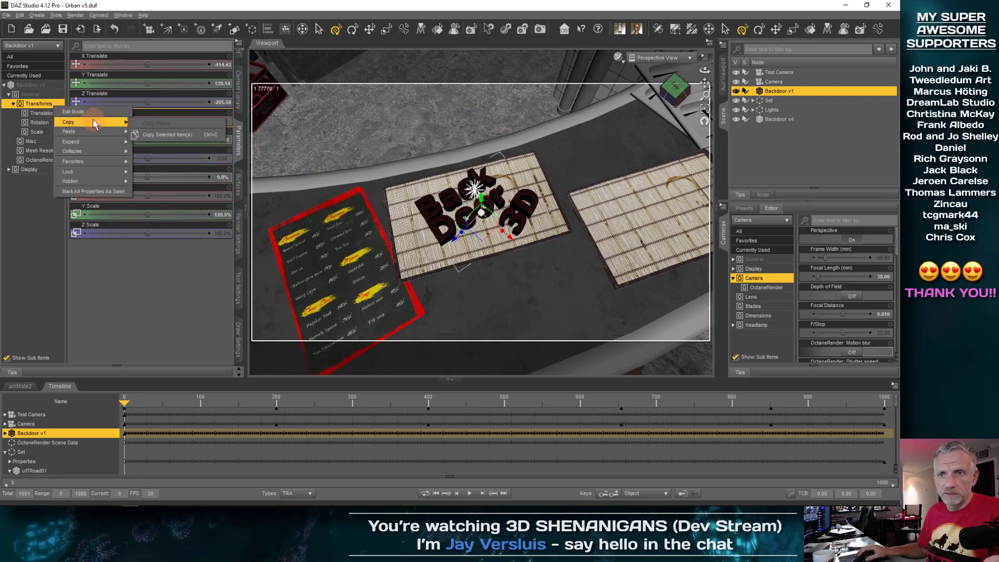
left_click(173, 136)
Paste the copied transforms onto the Transforms group of Backdoor v4
left_click(782, 119)
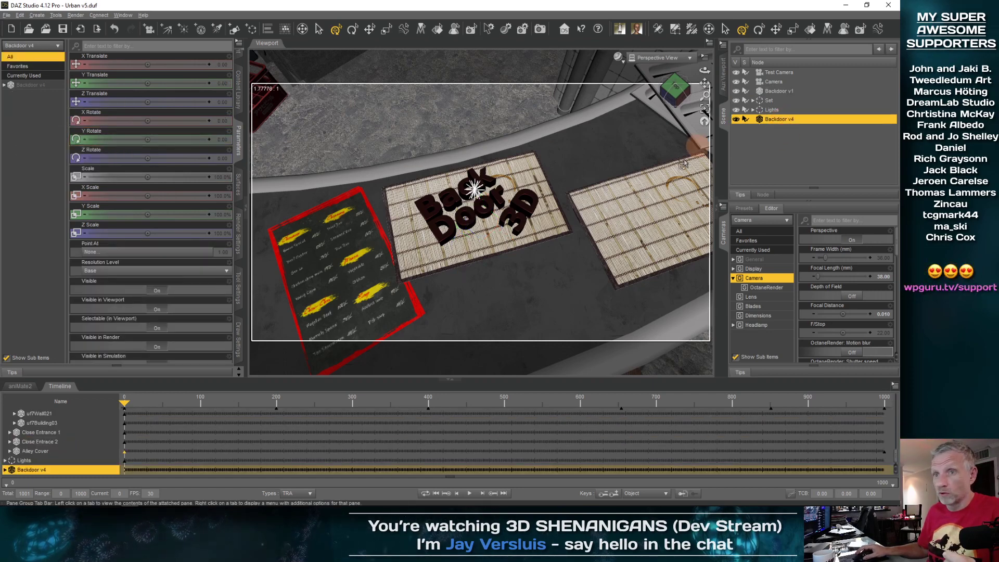
left_click(8, 87)
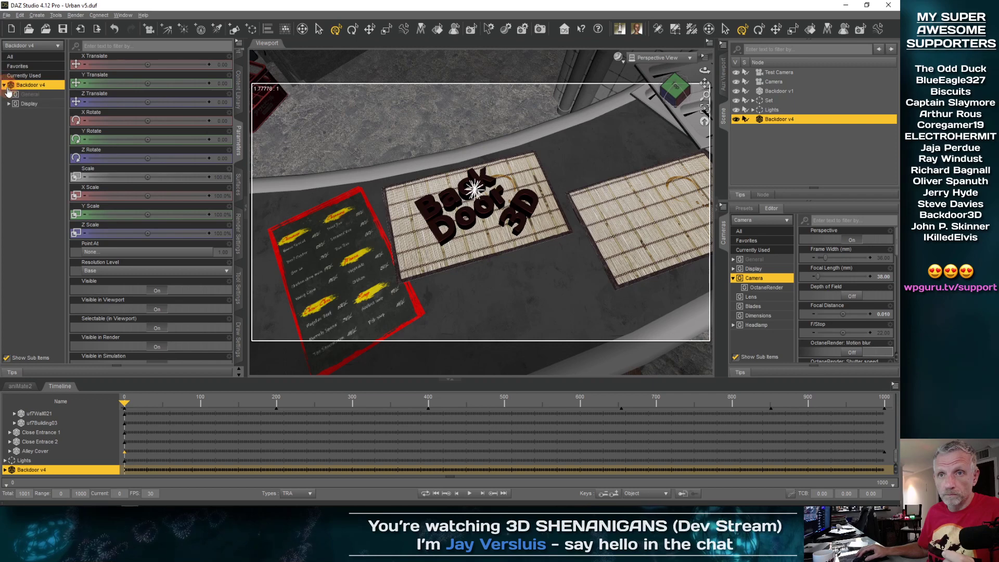
left_click(10, 95)
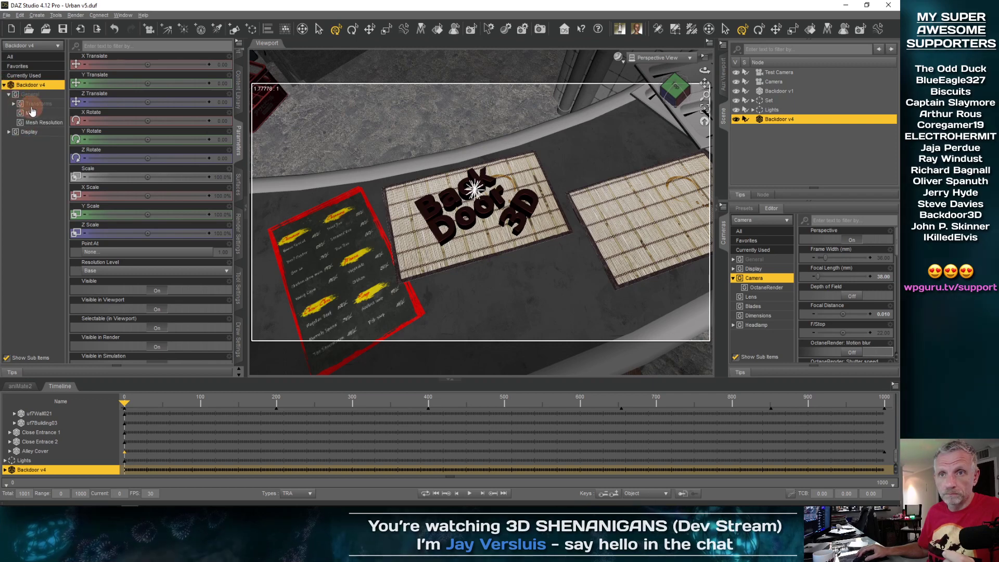
left_click(29, 106)
right_click(54, 113)
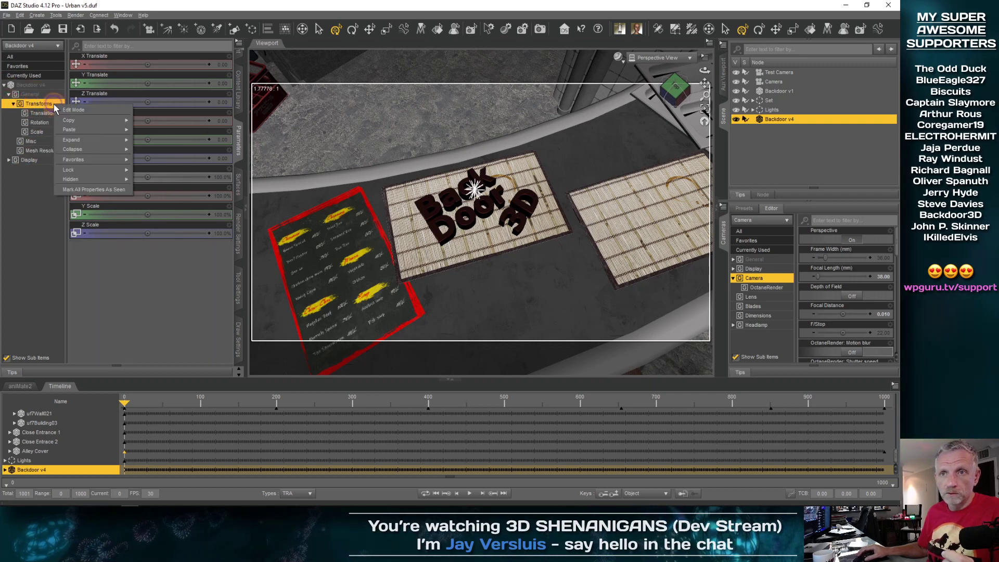
mouse_move(91, 130)
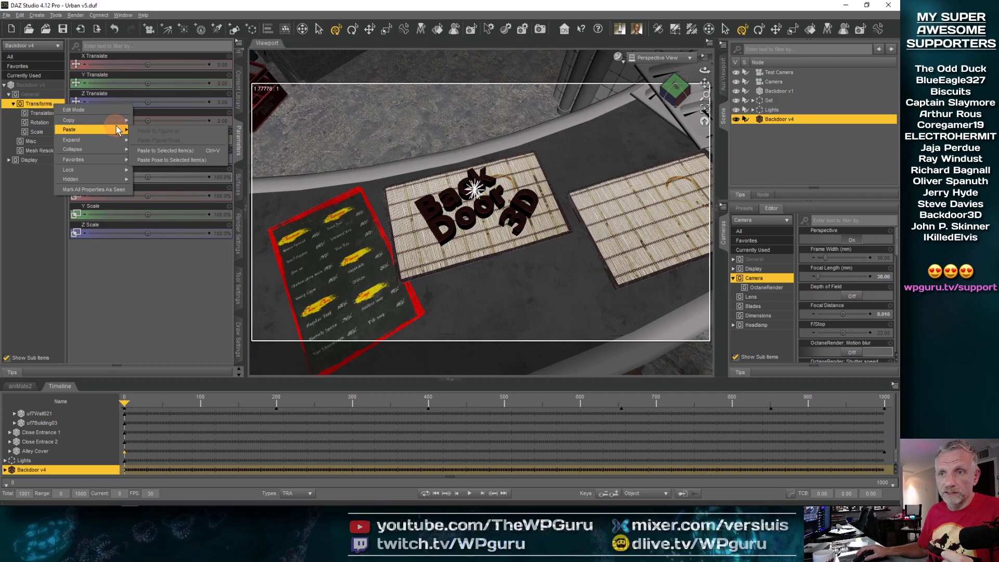
left_click(200, 148)
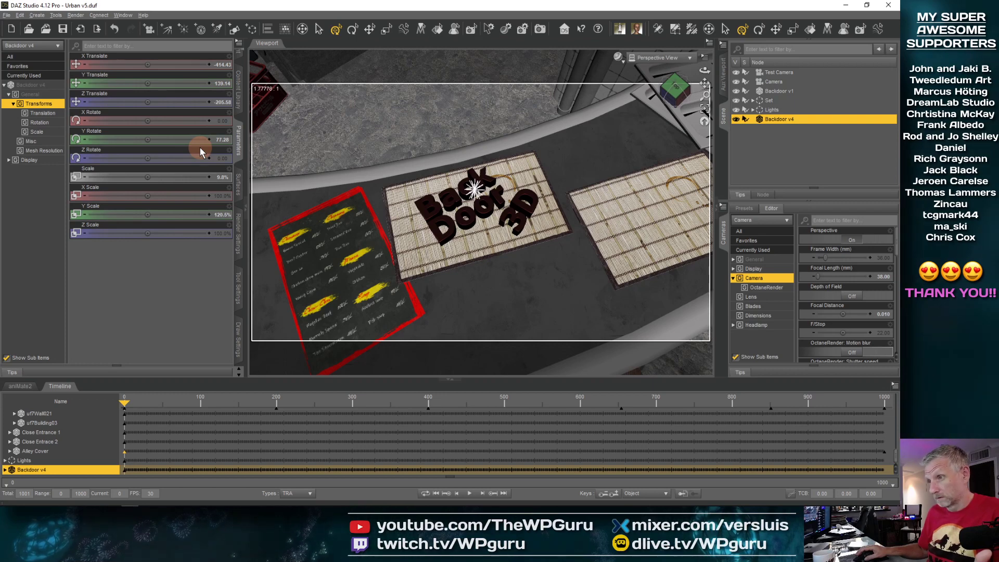
Locate the tiny Backdoor v4 logo and enlarge it to a scale of about 363%
left_click(707, 109)
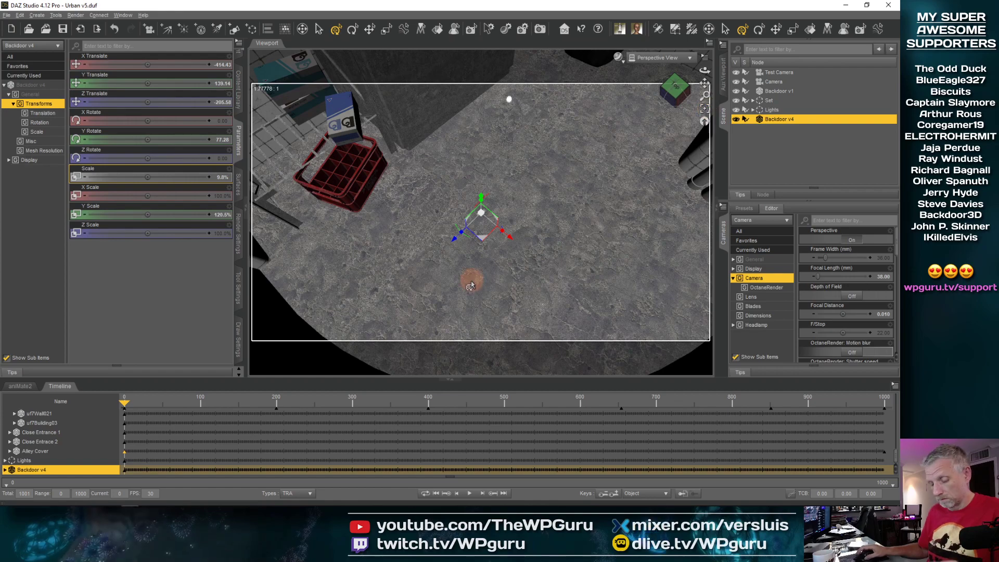
left_click_drag(509, 101, 599, 221)
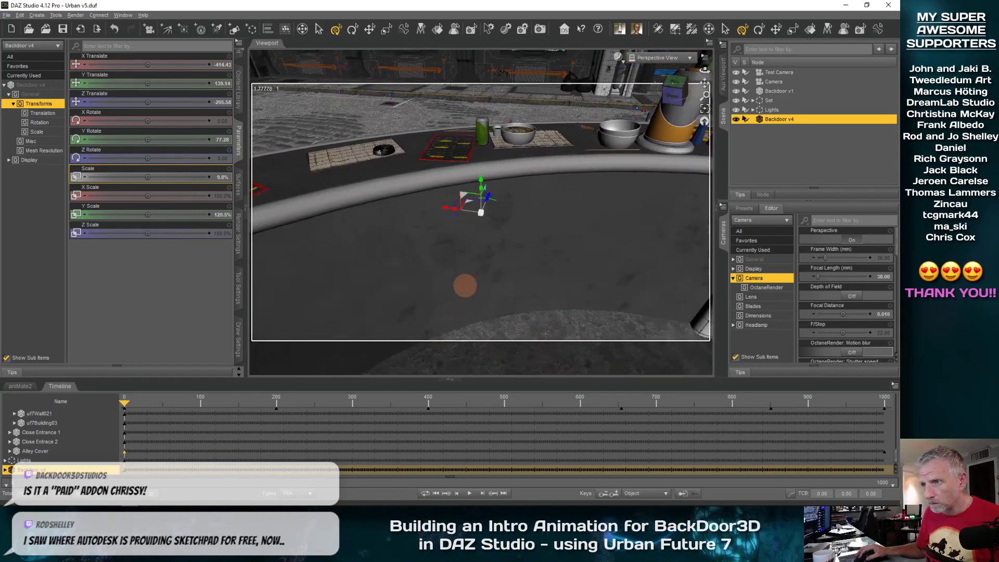
left_click_drag(465, 286, 476, 224, "ctrl+alt")
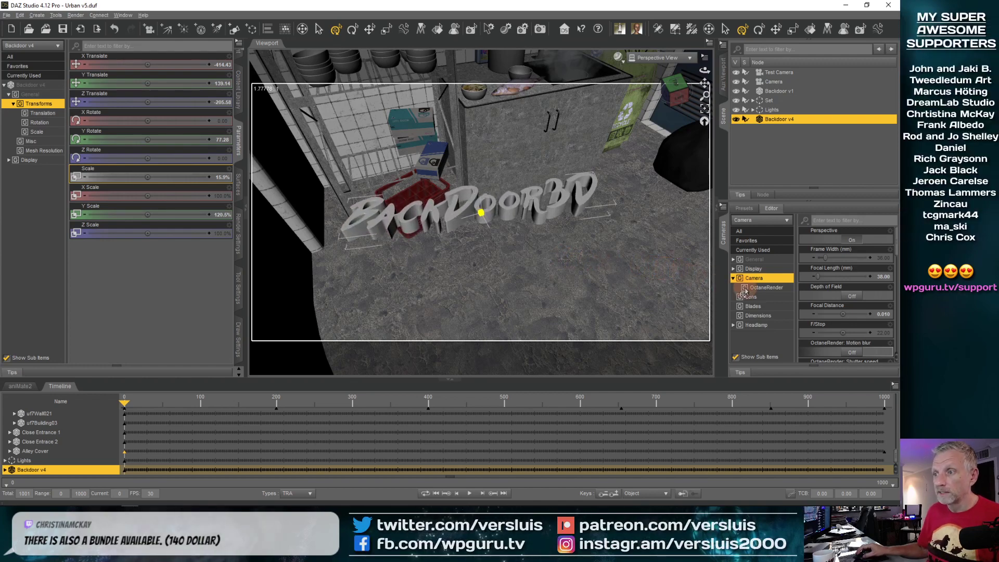
left_click_drag(823, 315, 832, 314)
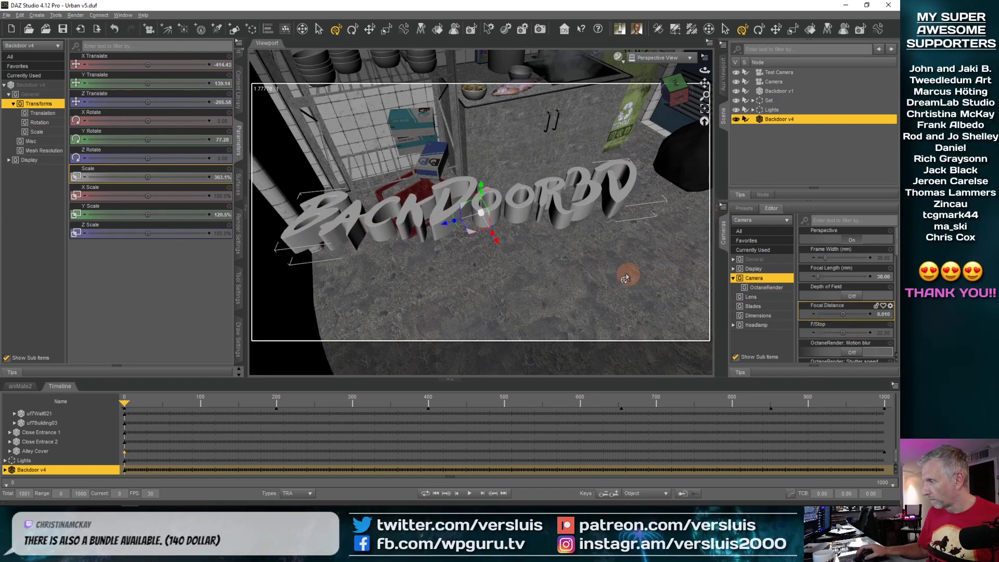
Rotate Backdoor v4 to about 16° on Y and move it towards the bar counter, to about -132 on Z
left_click_drag(616, 275, 571, 281)
scroll(571, 281, "down", 6)
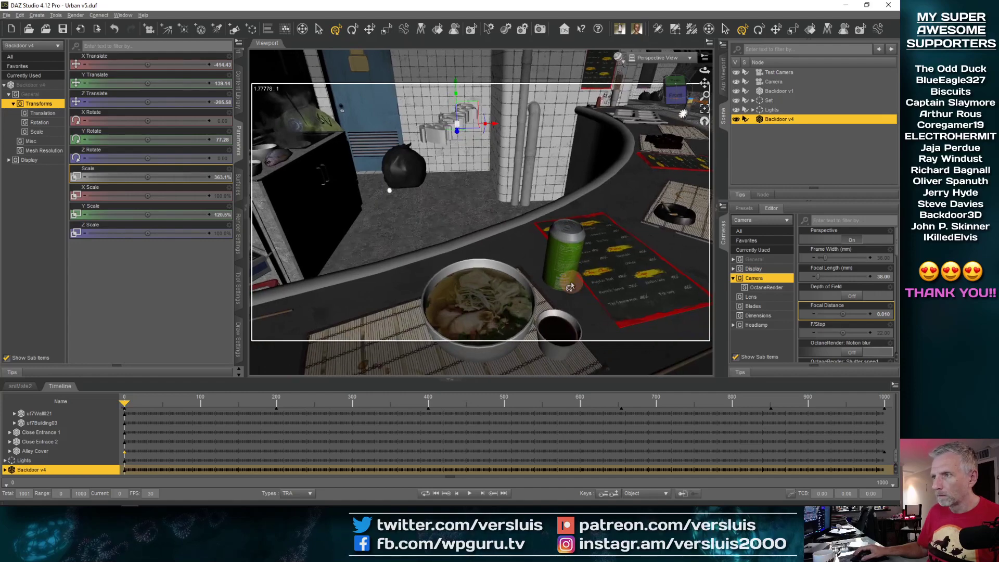
scroll(467, 142, "up", 6)
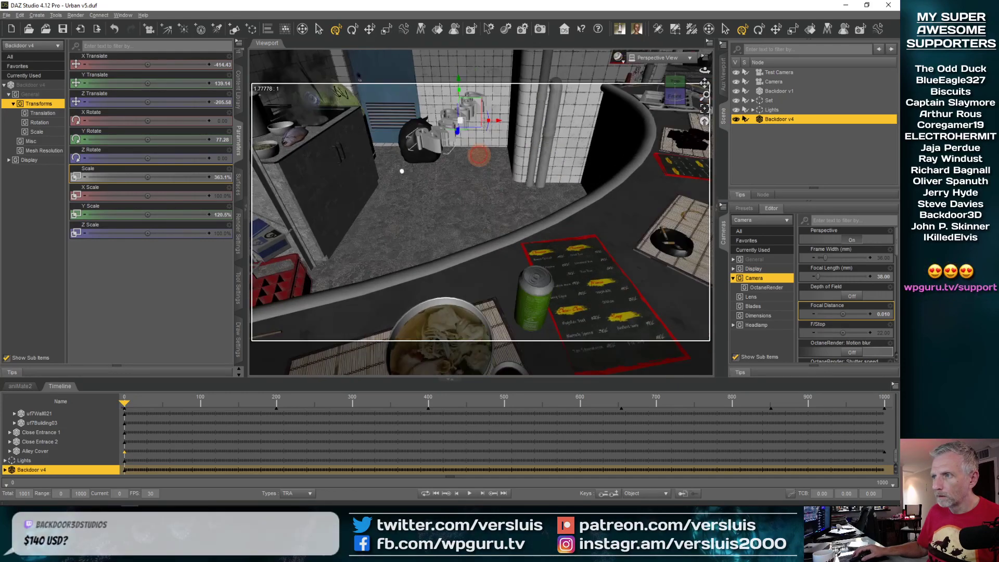
left_click_drag(473, 140, 564, 224)
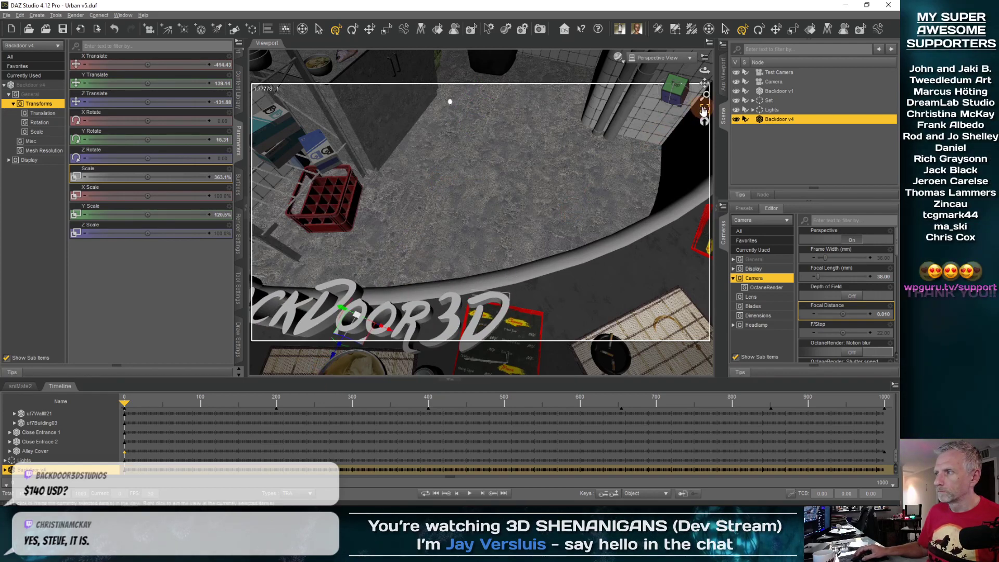
Move Backdoor v4 along the bar counter next to the old logo, to about X -291 and Z -243
left_click(705, 109)
scroll(448, 255, "down", 10)
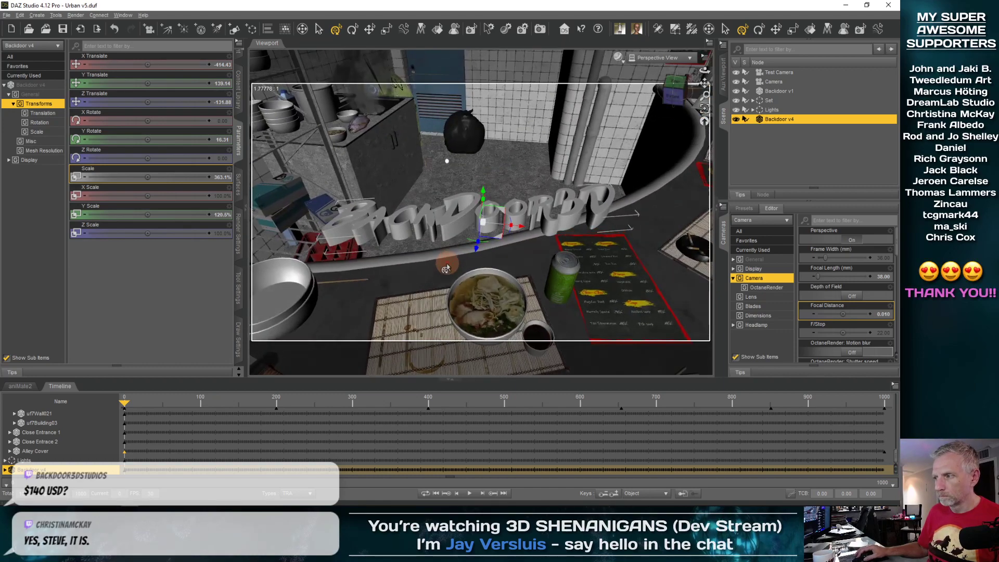
scroll(446, 269, "up", 2)
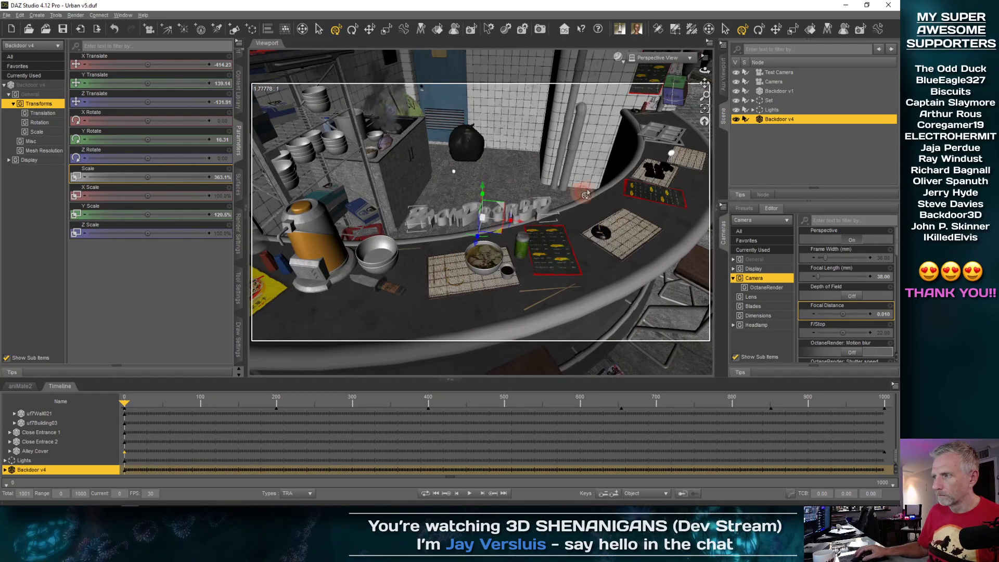
left_click_drag(586, 194, 681, 153)
left_click(704, 110)
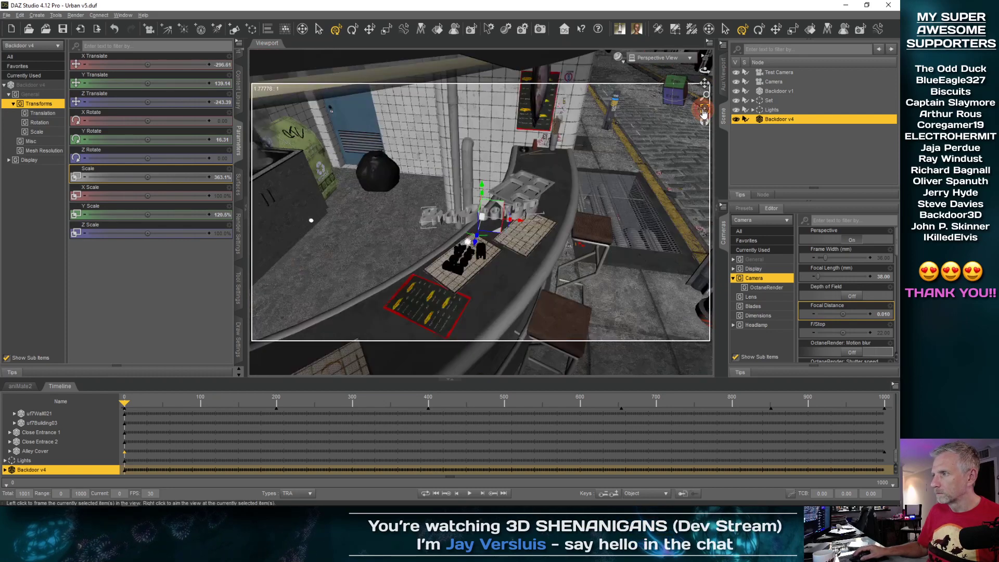
Place Backdoor v4 on the old logo's bamboo mat, lowered to about Y 123, rotated to about 72° on Y and scaled down to fit
left_click_drag(481, 189, 487, 219)
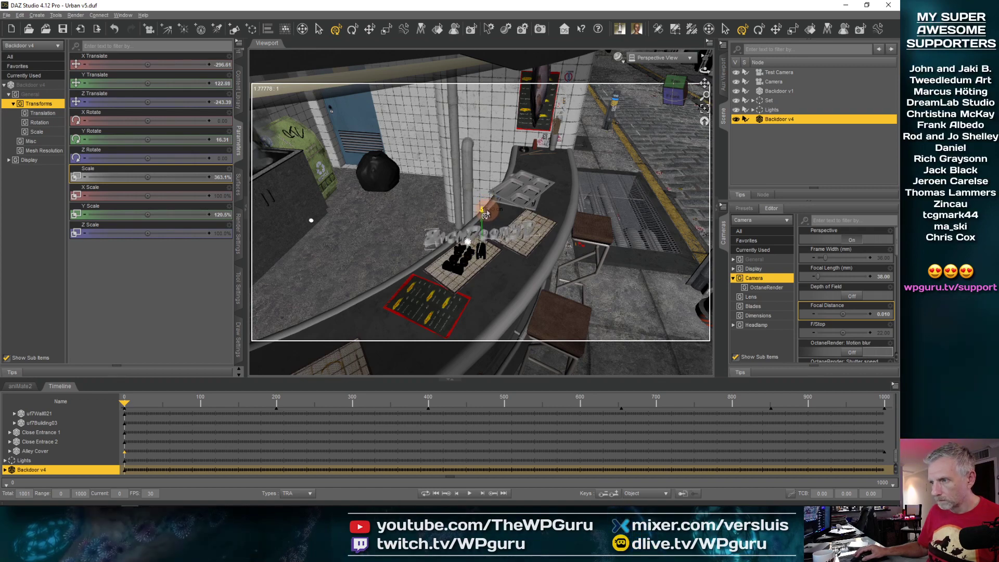
left_click_drag(694, 165, 494, 250, "alt")
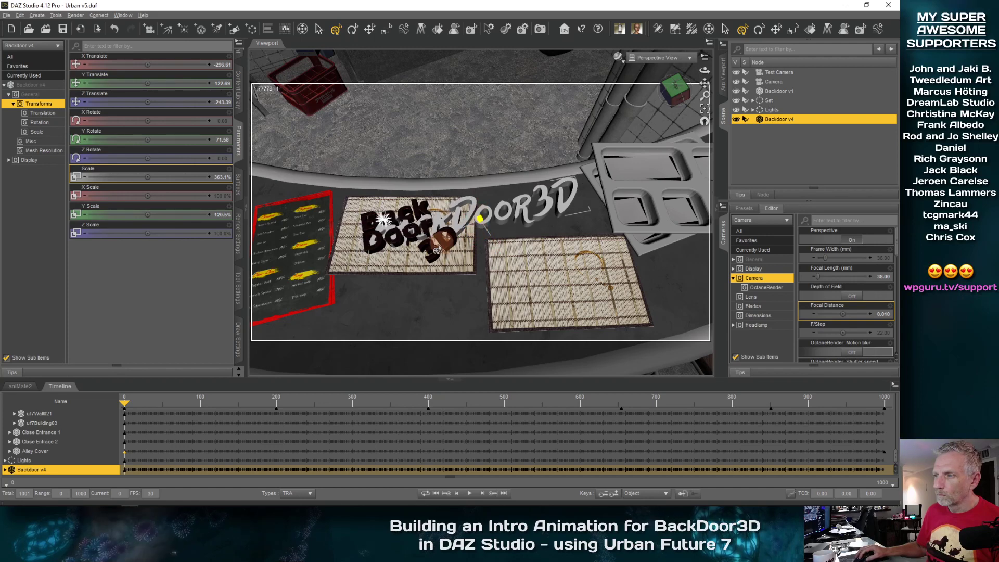
left_click_drag(428, 278, 487, 248)
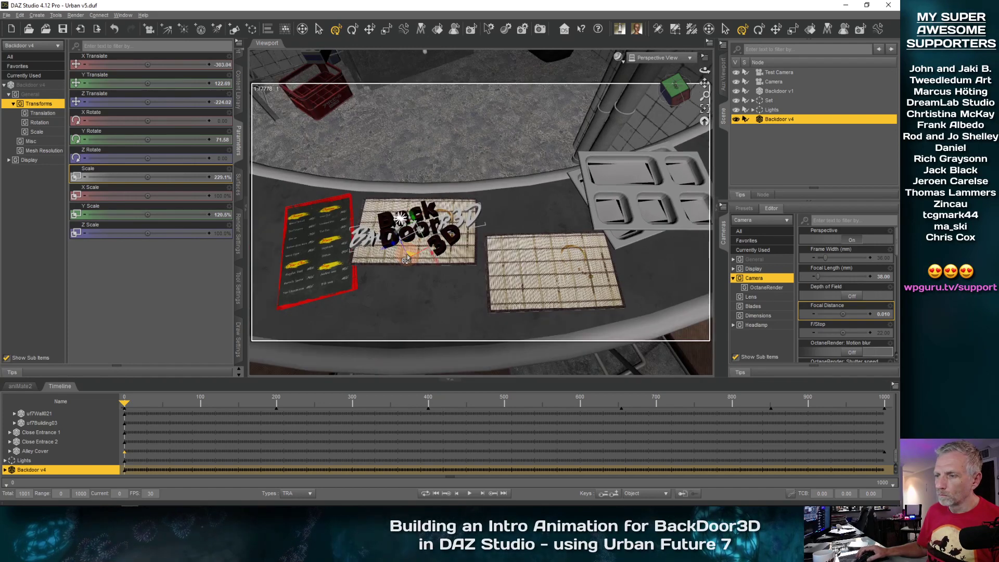
Raise Backdoor v4 slightly to about Y 123.8 above the mat and stretch its Y scale to about 125%
scroll(400, 262, "up", 3)
middle_click_drag(429, 252, 398, 257)
middle_click_drag(464, 246, 459, 260)
scroll(460, 261, "up", 3)
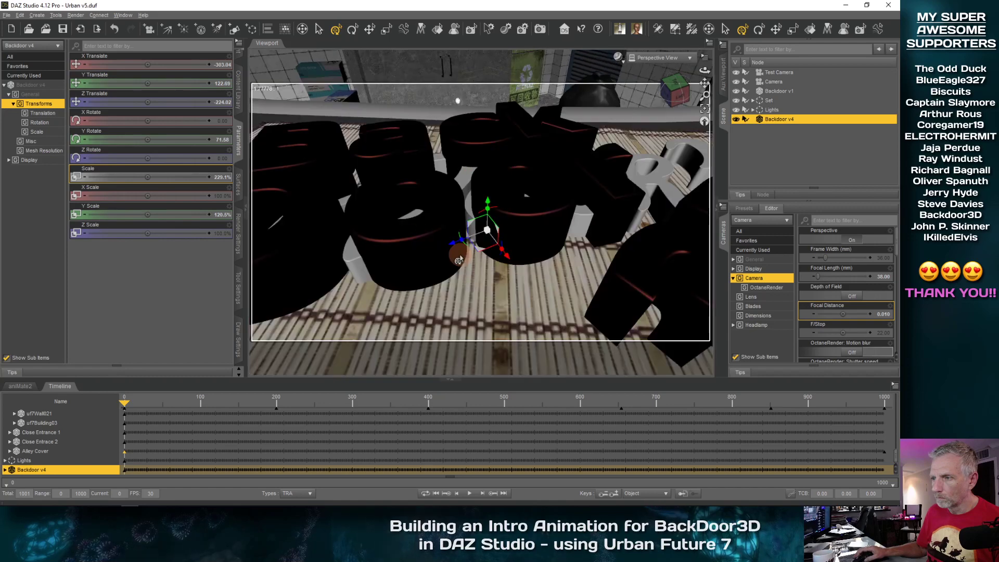
scroll(459, 260, "down", 2)
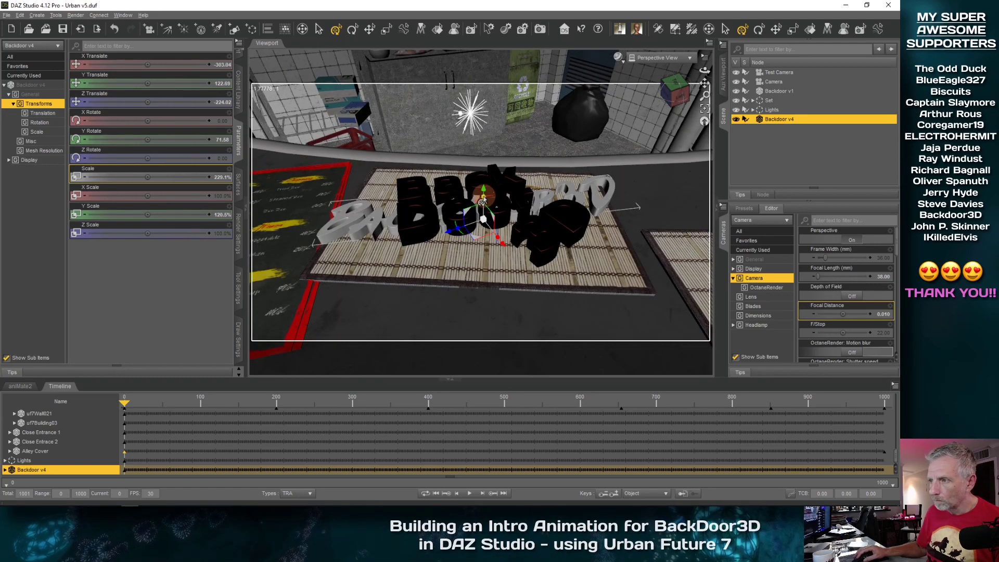
left_click_drag(482, 195, 482, 187)
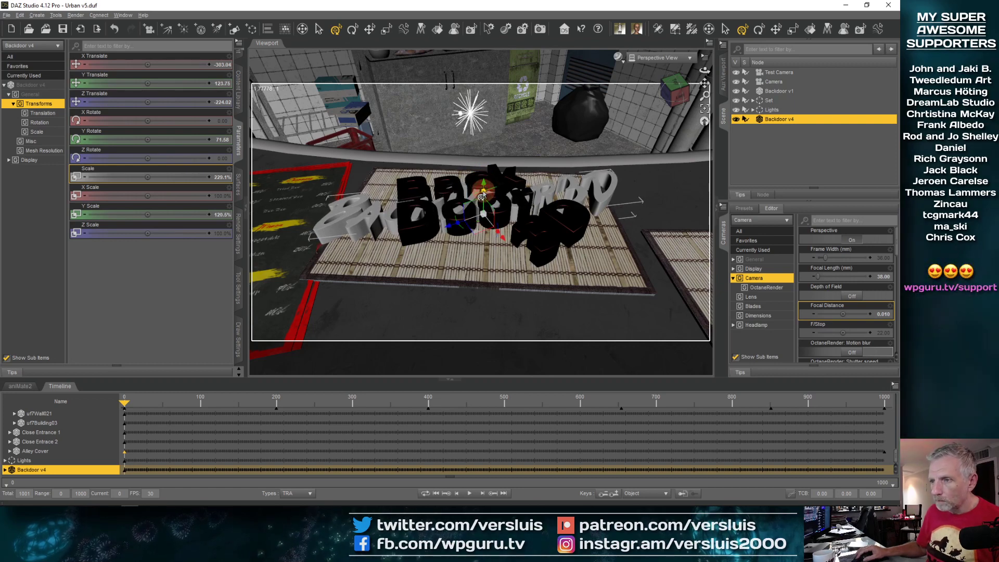
mouse_move(482, 187)
left_mouse_down()
mouse_move(484, 128)
mouse_move(477, 184)
left_mouse_up()
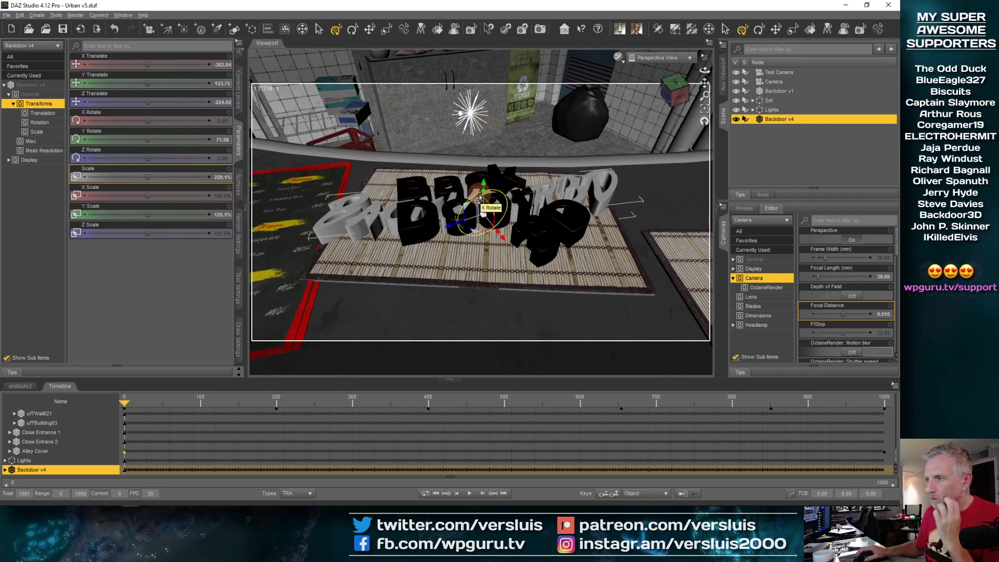
Hide the Backdoor v1 logo and check Backdoor v4 through Camera at frame 1000
left_click(736, 101)
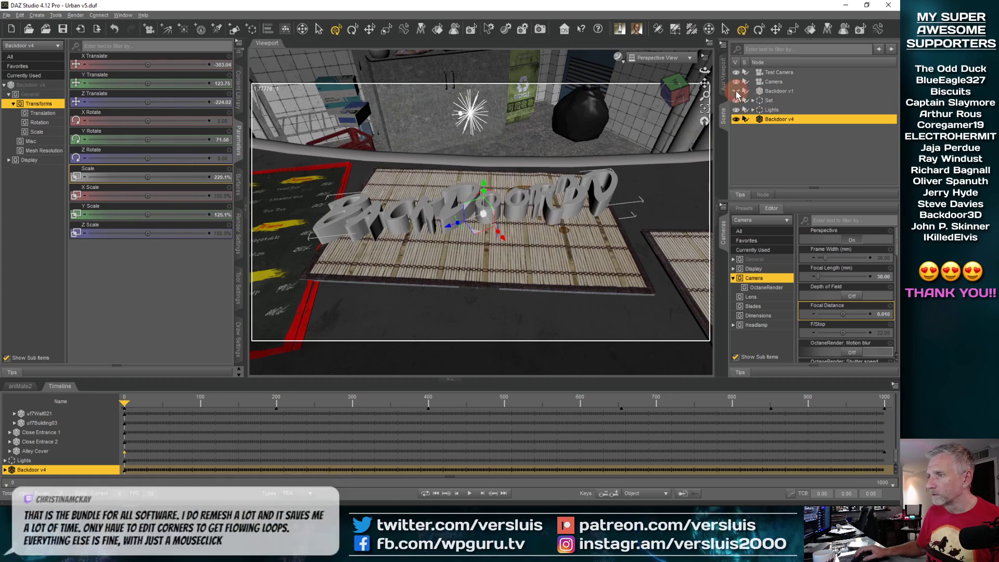
left_click_drag(461, 237, 459, 236, "ctrl+alt")
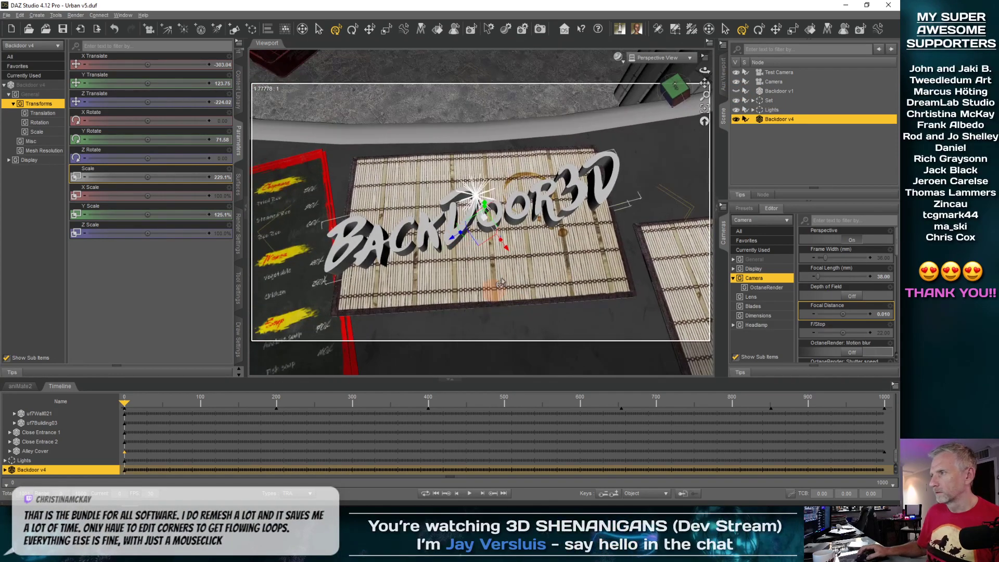
left_click_drag(125, 408, 901, 398)
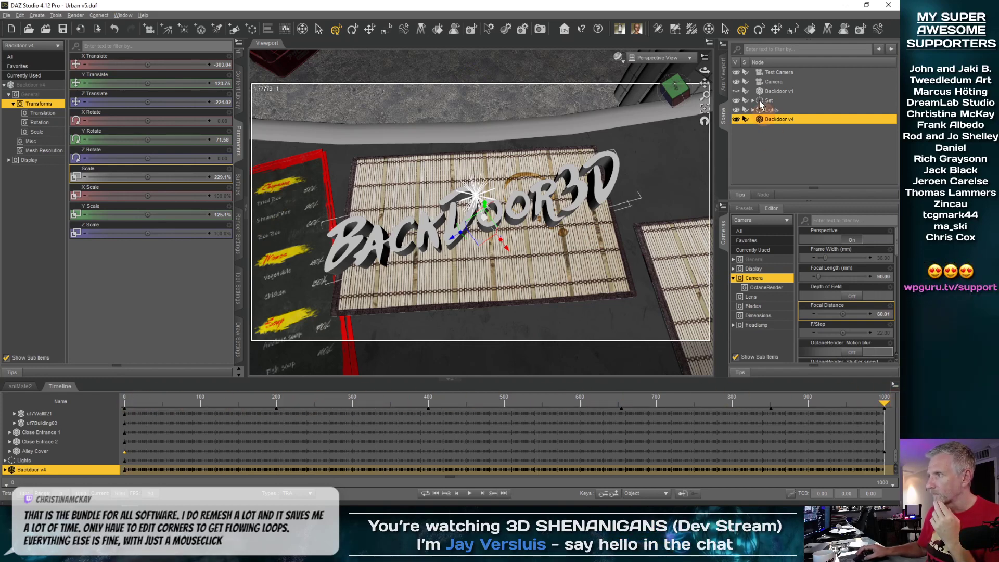
left_click(656, 61)
left_click(658, 154)
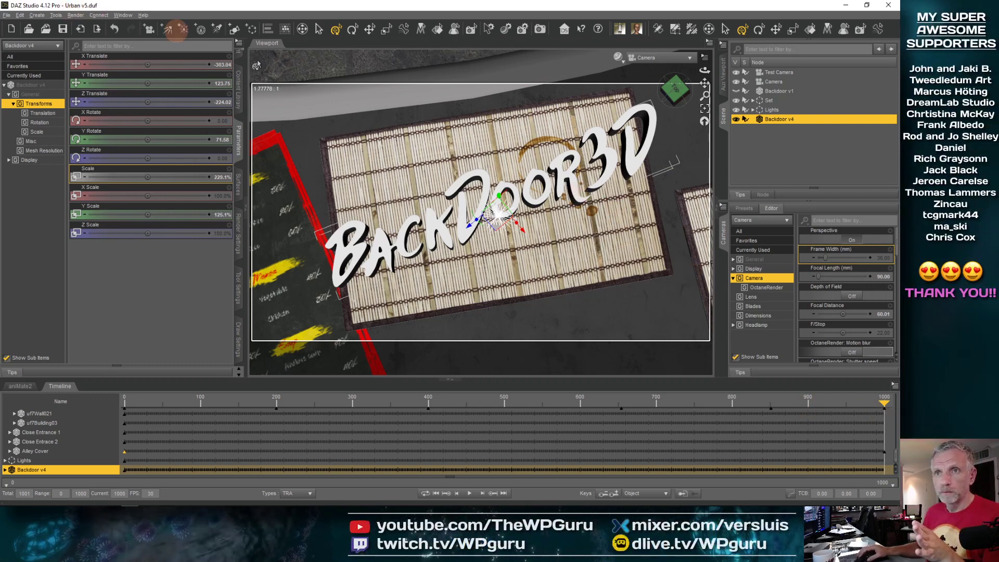
Create a new camera named and labelled Last Frame Cam with default settings, and look through it
left_click(37, 15)
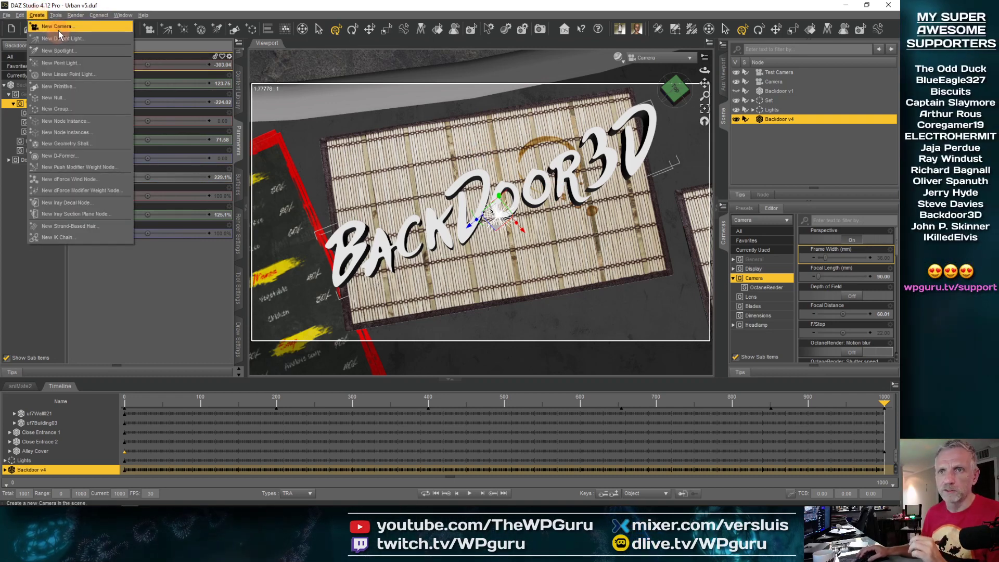
left_click(58, 27)
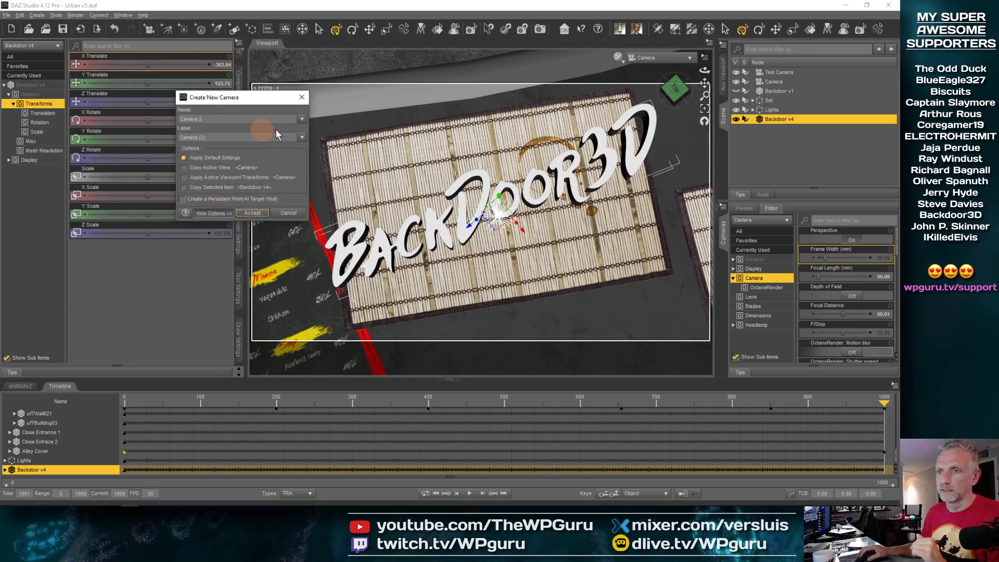
type("Last Farame Cam")
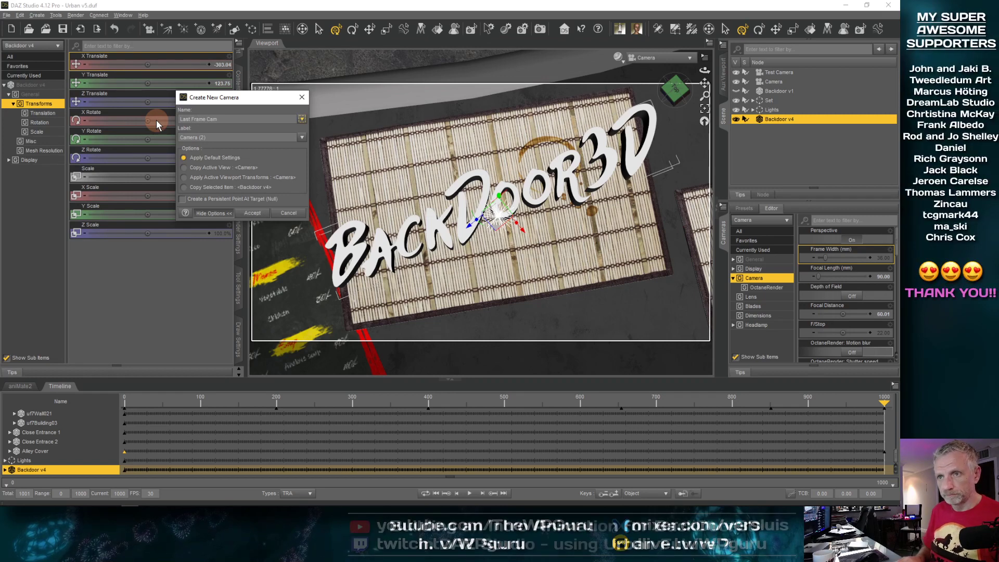
key("Tab")
type("Last Frame Cam")
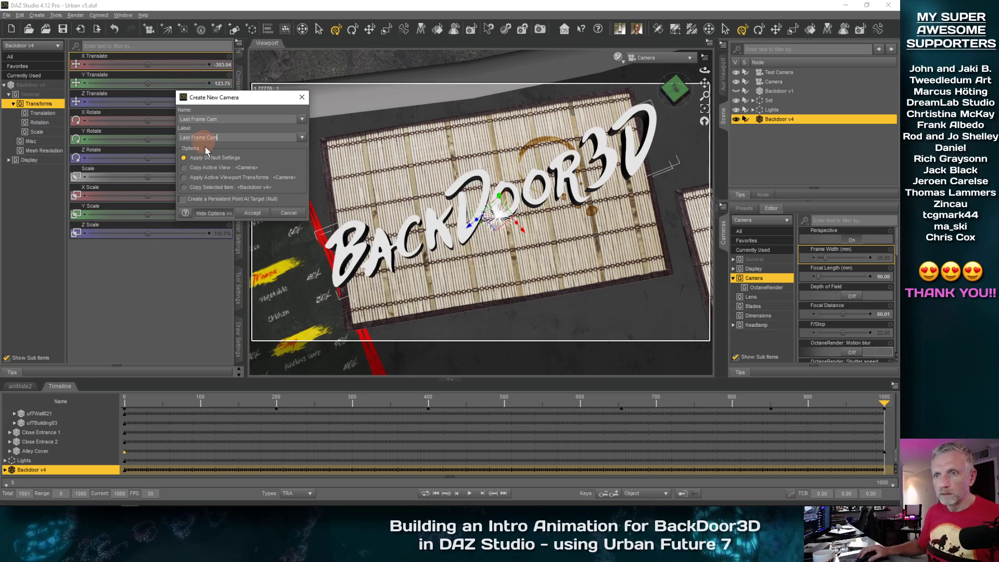
left_click(251, 213)
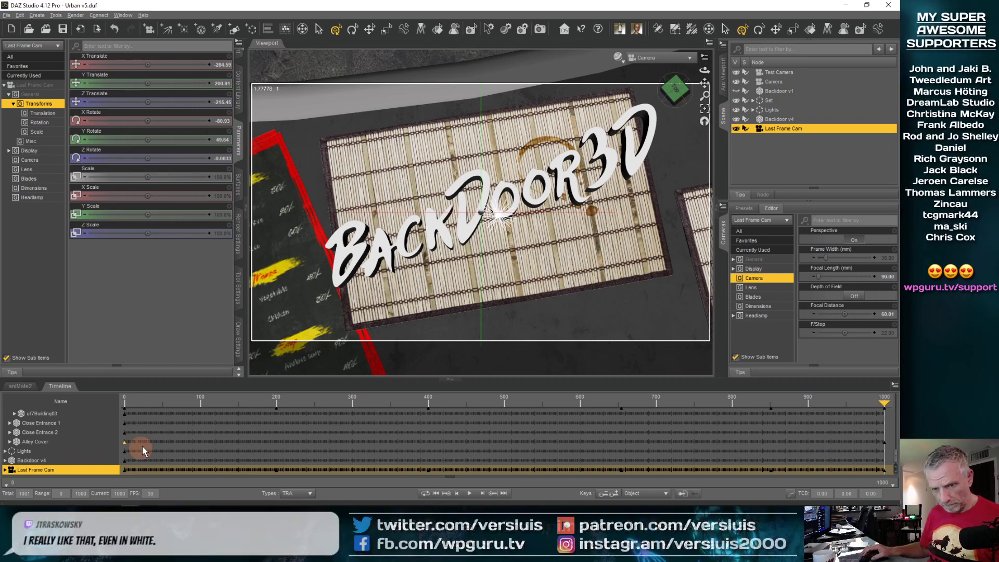
left_click(663, 57)
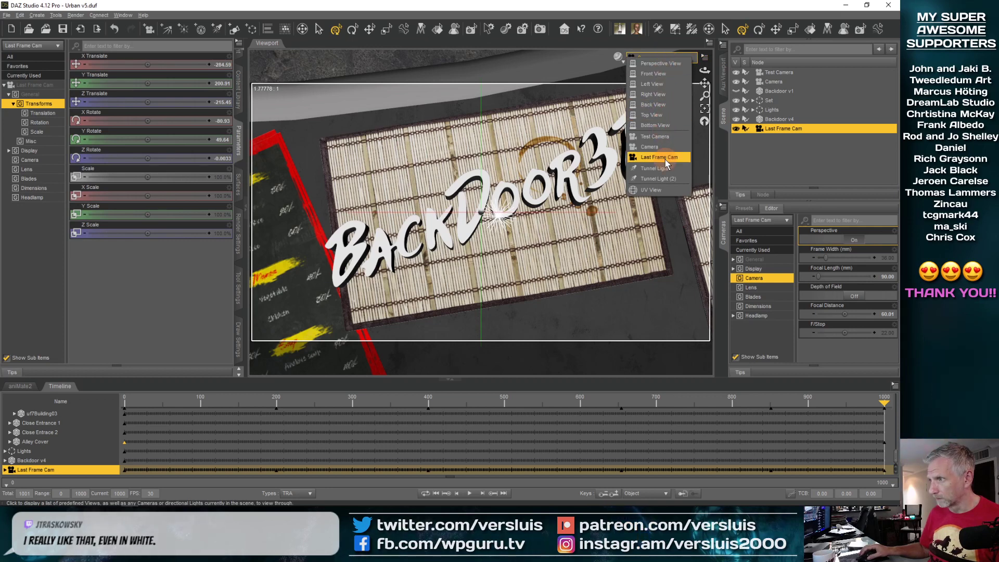
left_click(666, 157)
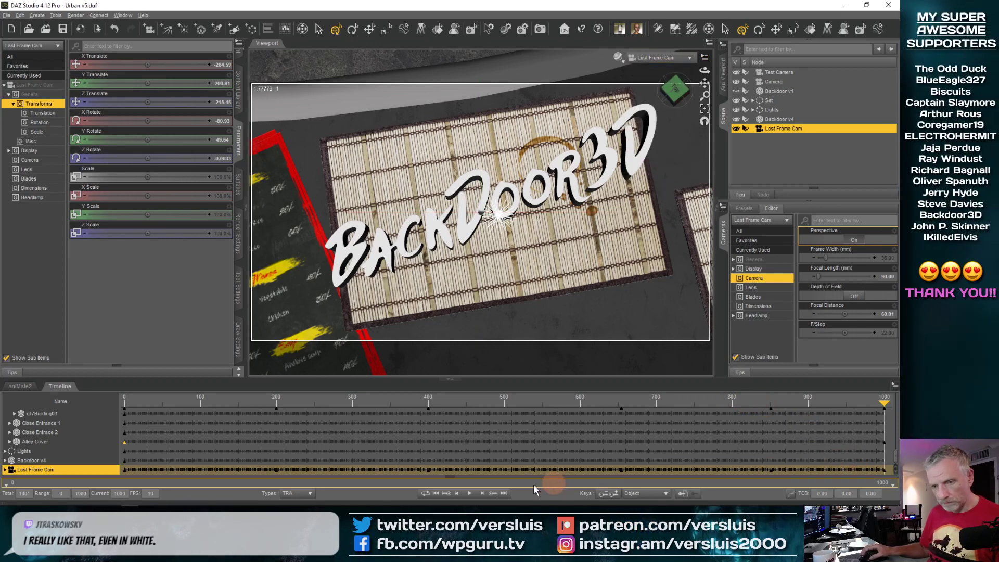
Move Last Frame Cam's key from frame 1000 to frame 0 on the timeline, and check the view at frame 0
scroll(295, 433, "up", 5)
scroll(195, 428, "up", 2)
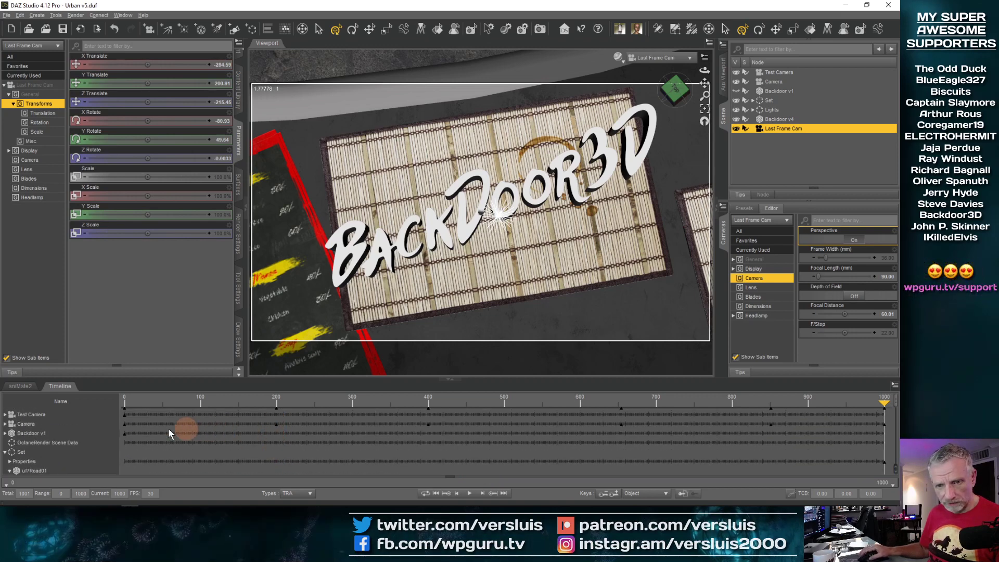
left_click(5, 452)
scroll(59, 438, "down", 1)
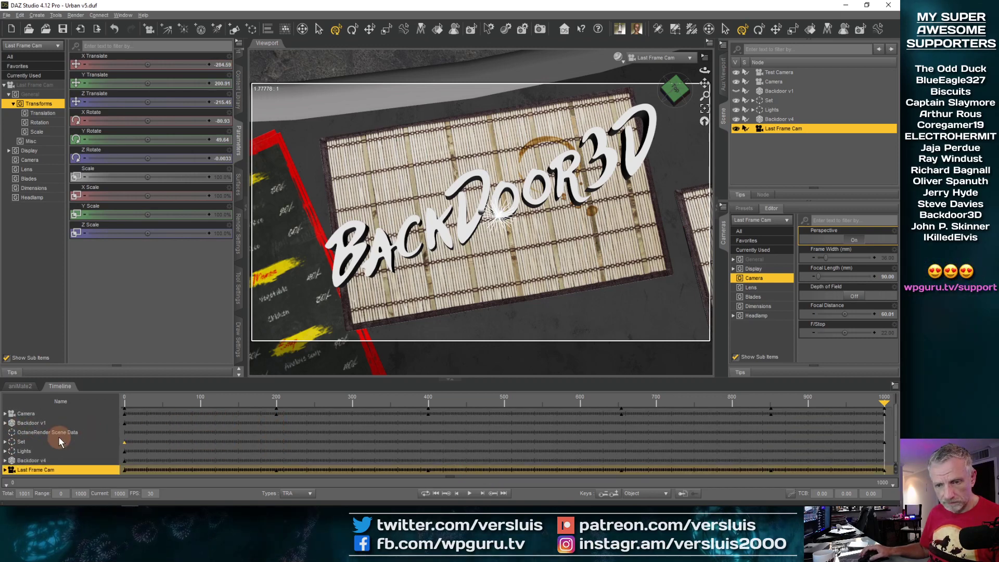
scroll(229, 455, "up", 1)
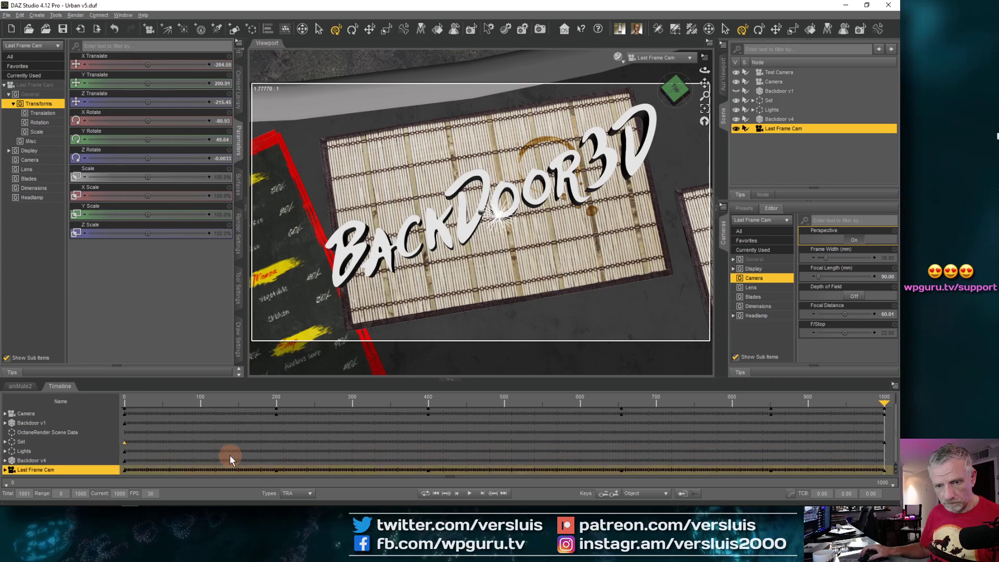
scroll(229, 455, "down", 1)
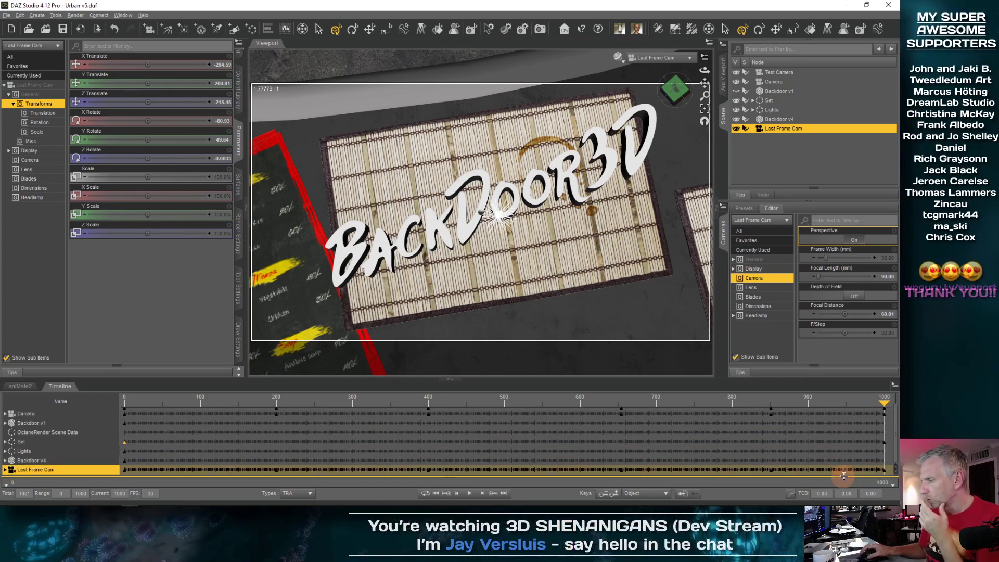
left_click_drag(889, 468, 874, 473)
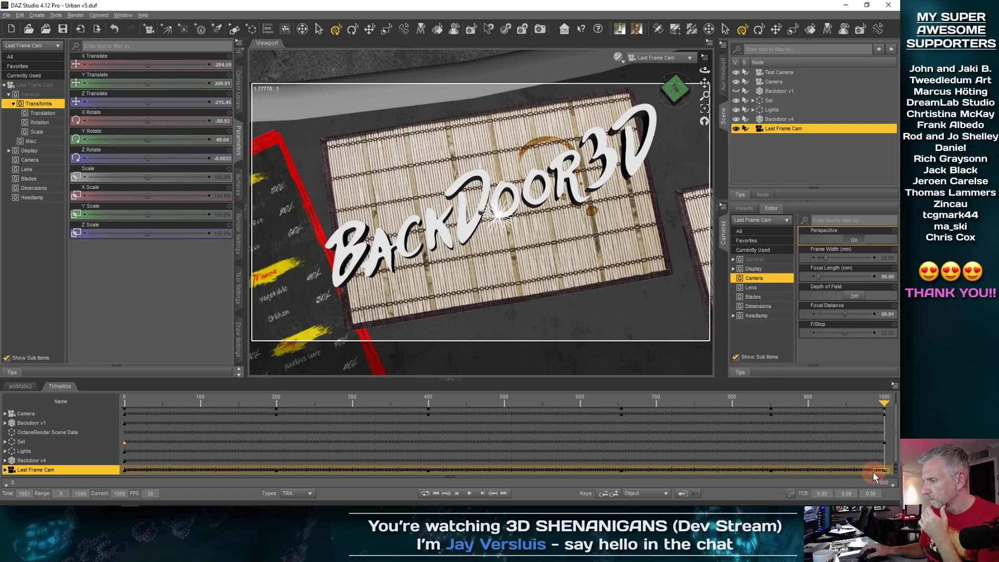
left_click_drag(769, 476, 692, 471)
left_click_drag(570, 468, 305, 469)
mouse_move(148, 471)
left_mouse_down()
mouse_move(101, 474)
mouse_move(135, 470)
left_mouse_up()
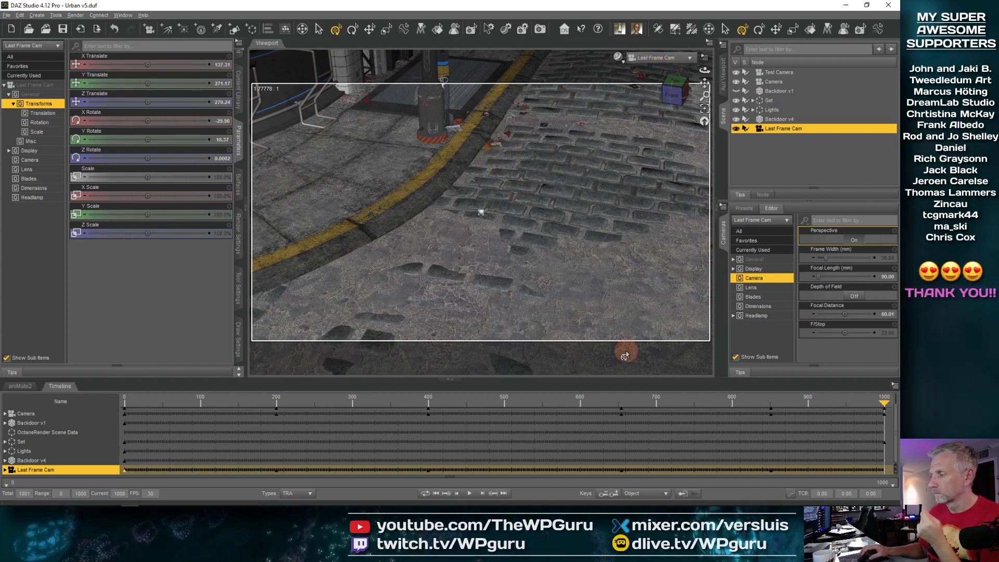
left_click_drag(884, 403, 79, 423)
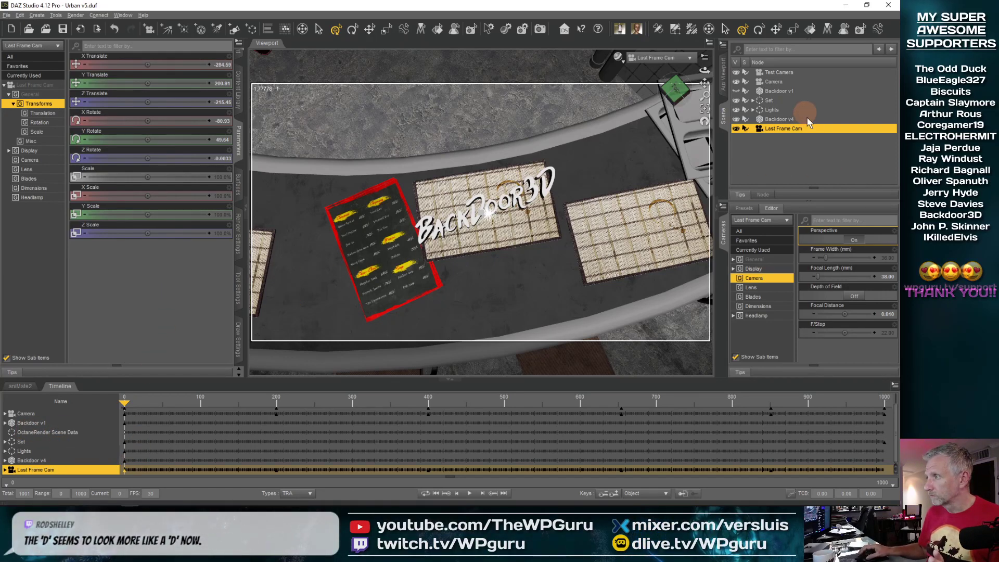
Compare the camera settings of Camera and Last Frame Cam, and delete Last Frame Cam from the scene
left_click(776, 81)
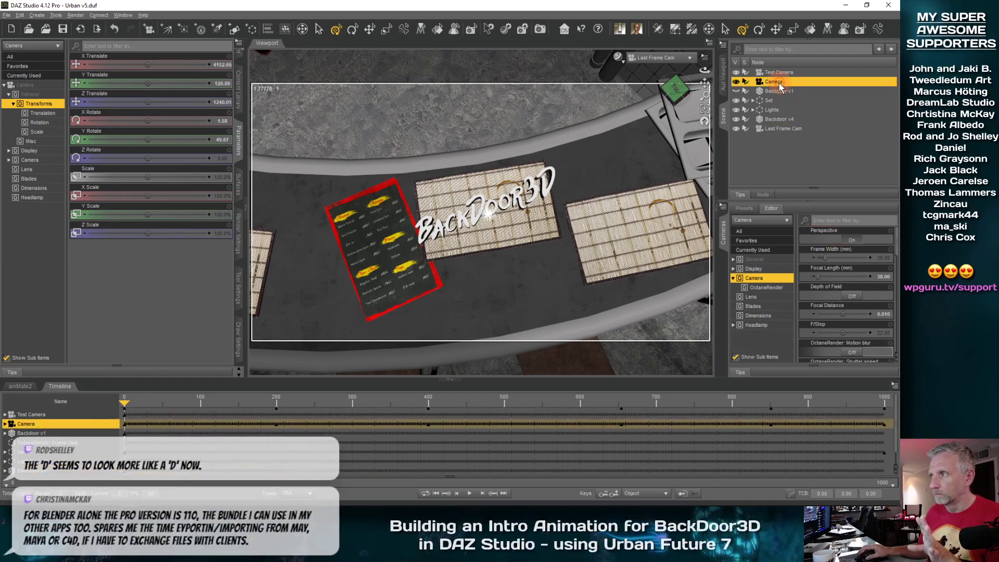
left_click(30, 160)
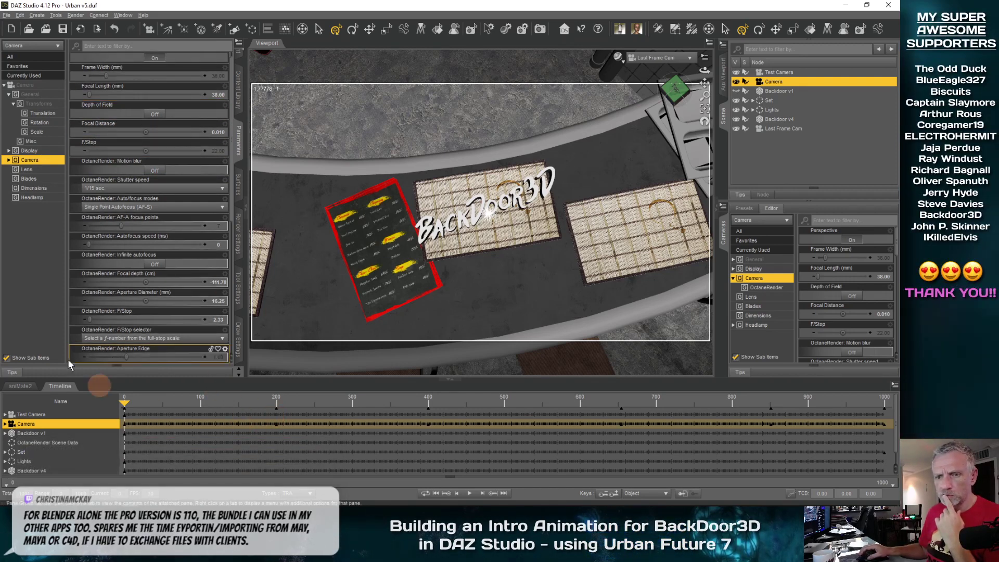
left_click(793, 128)
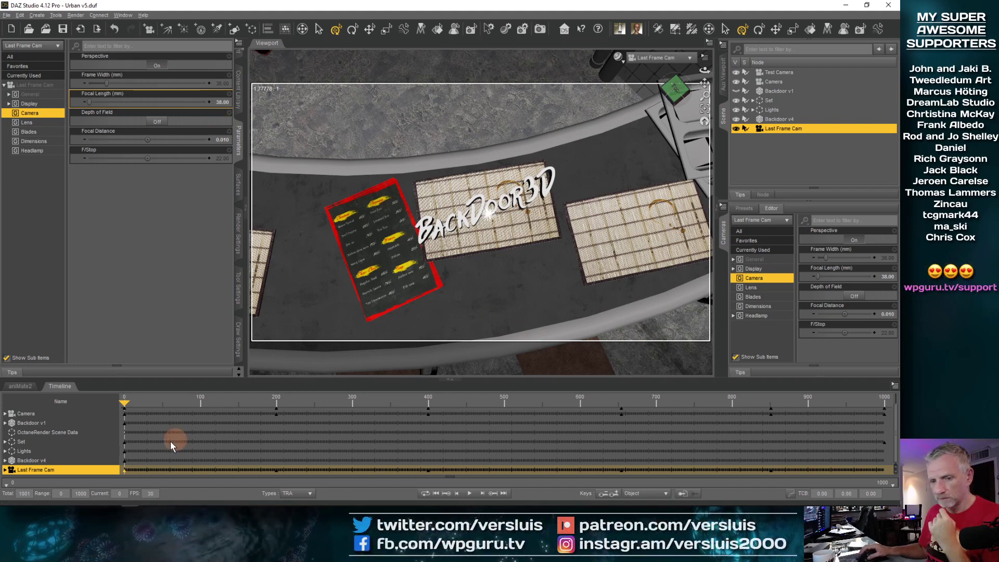
left_click_drag(124, 470, 190, 474)
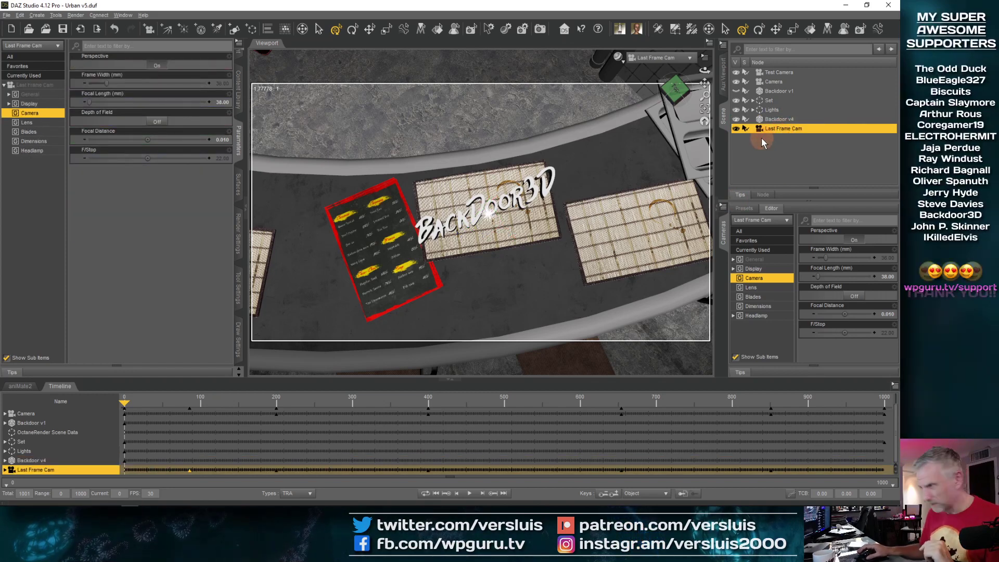
key("Delete")
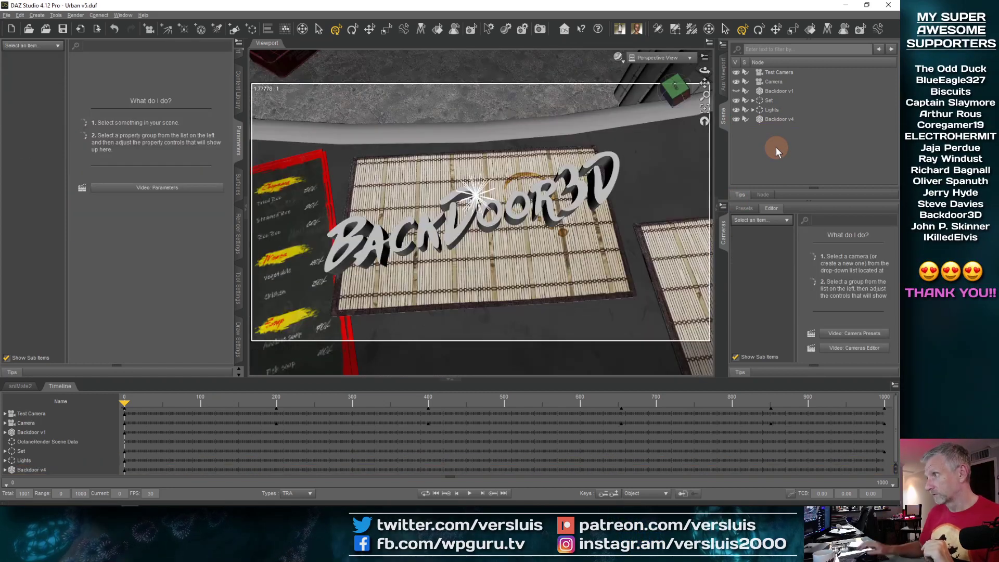
Duplicate Camera with its node hierarchy and rename the copy Last Frame Cam
left_click(770, 82)
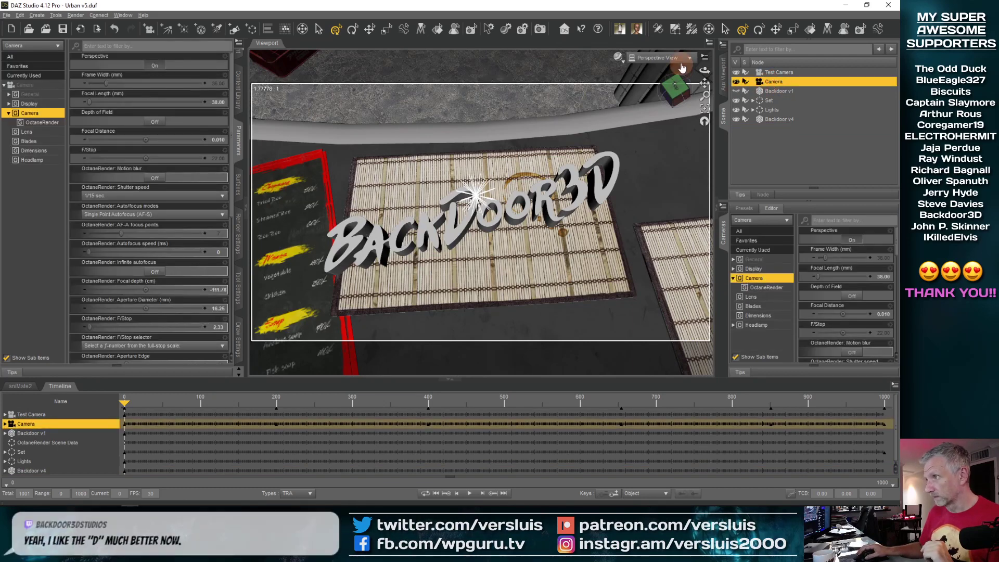
left_click(23, 16)
mouse_move(61, 70)
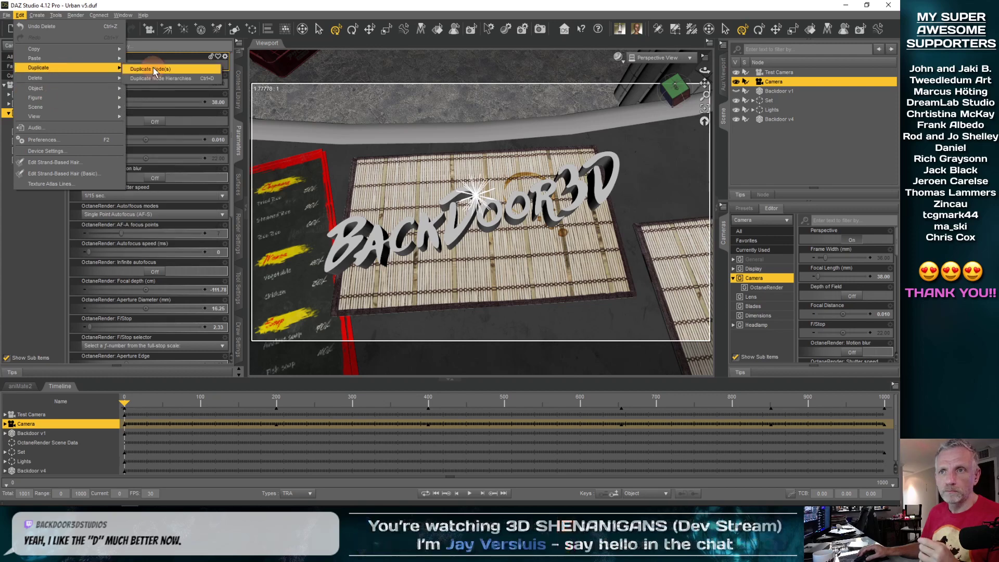
left_click(196, 79)
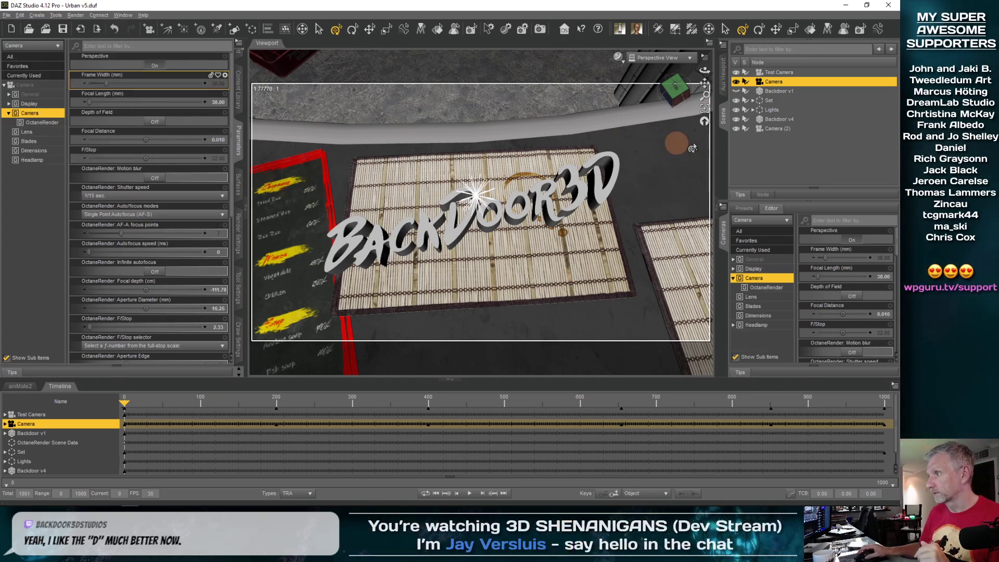
double_click(777, 128)
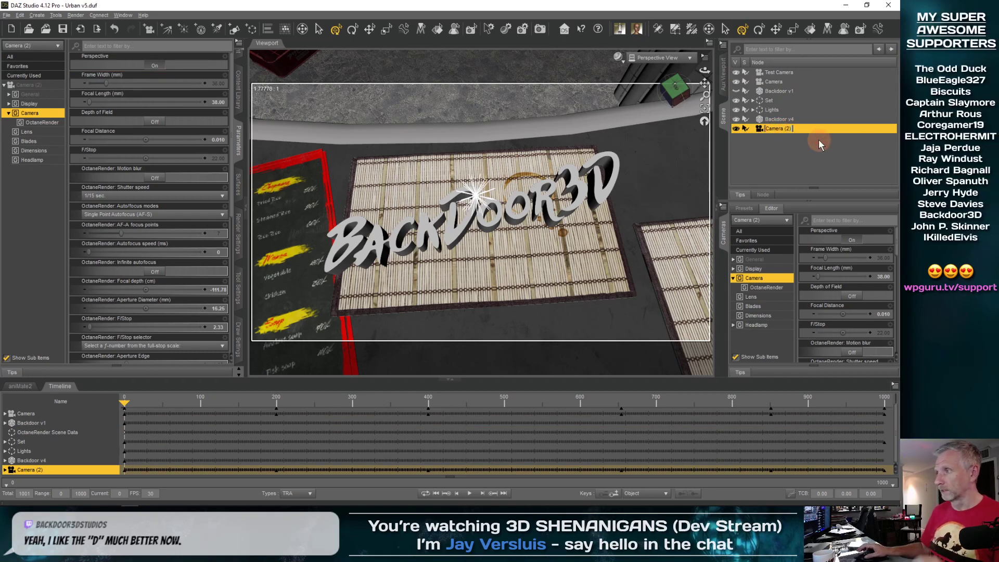
type("Last Frame")
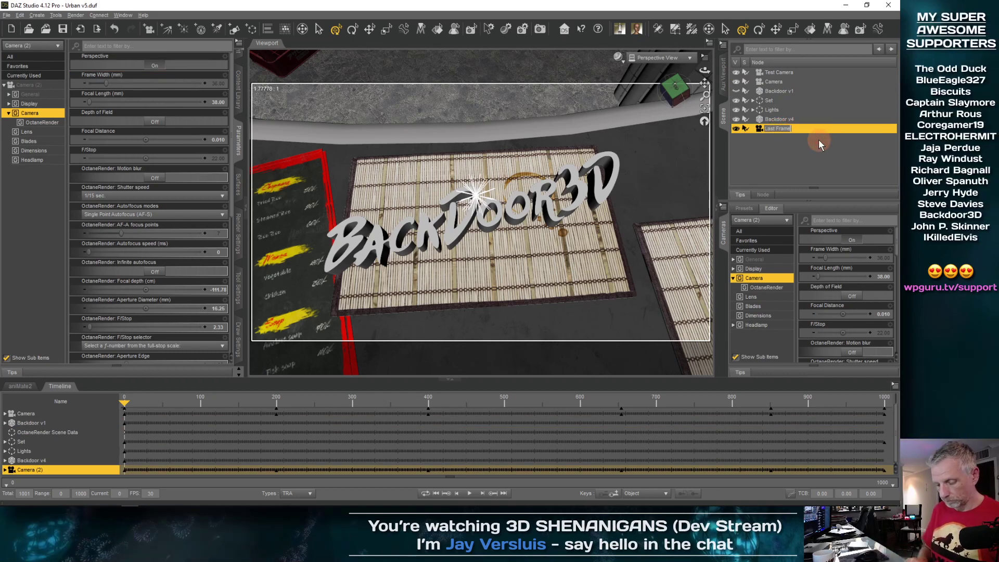
type(" Cam")
key("Return")
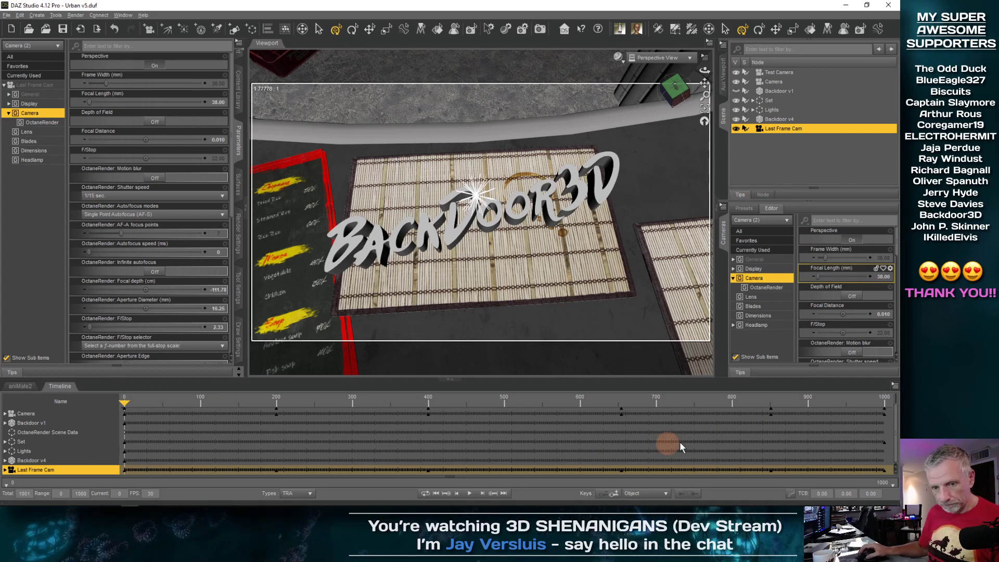
Delete all of Last Frame Cam's intermediate keys between frames 0 and 1000
left_click(792, 451)
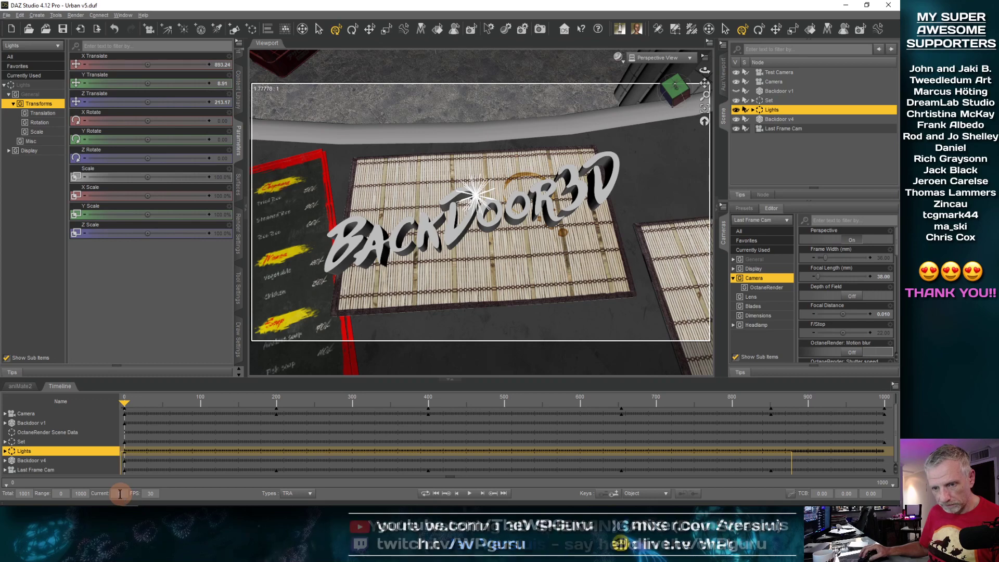
left_click(247, 468)
left_click_drag(243, 461, 384, 479)
left_click_drag(792, 471, 795, 473)
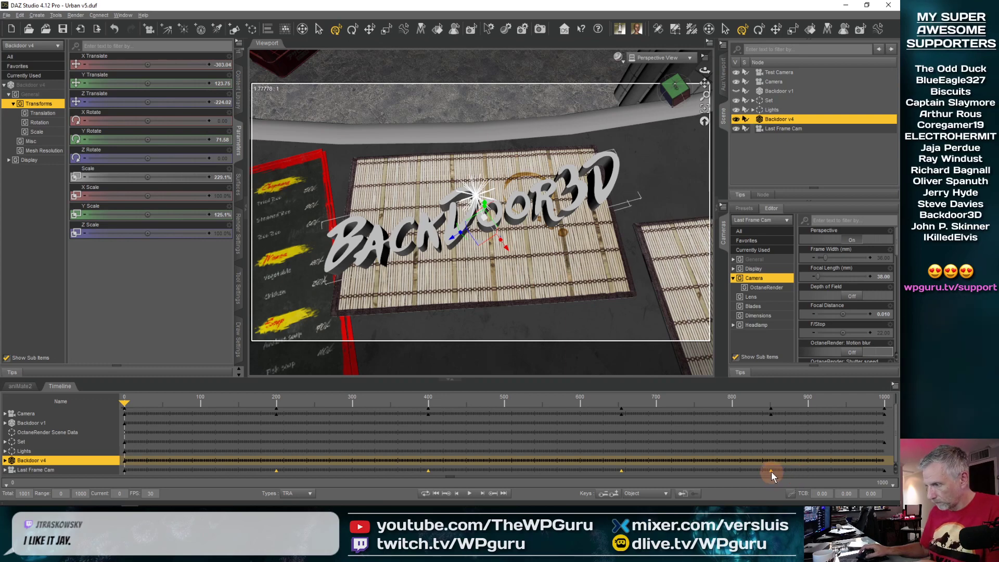
right_click(771, 472)
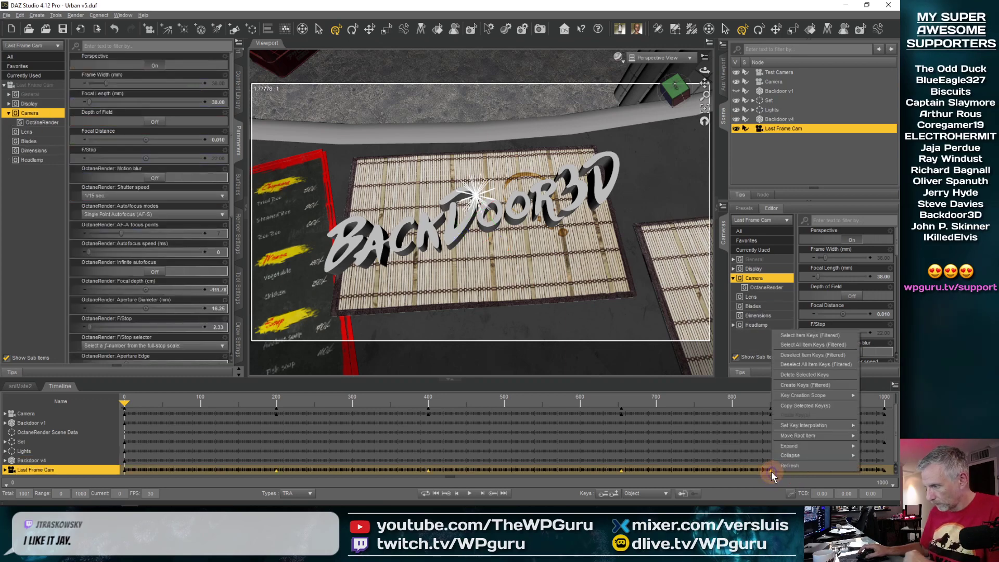
left_click(808, 376)
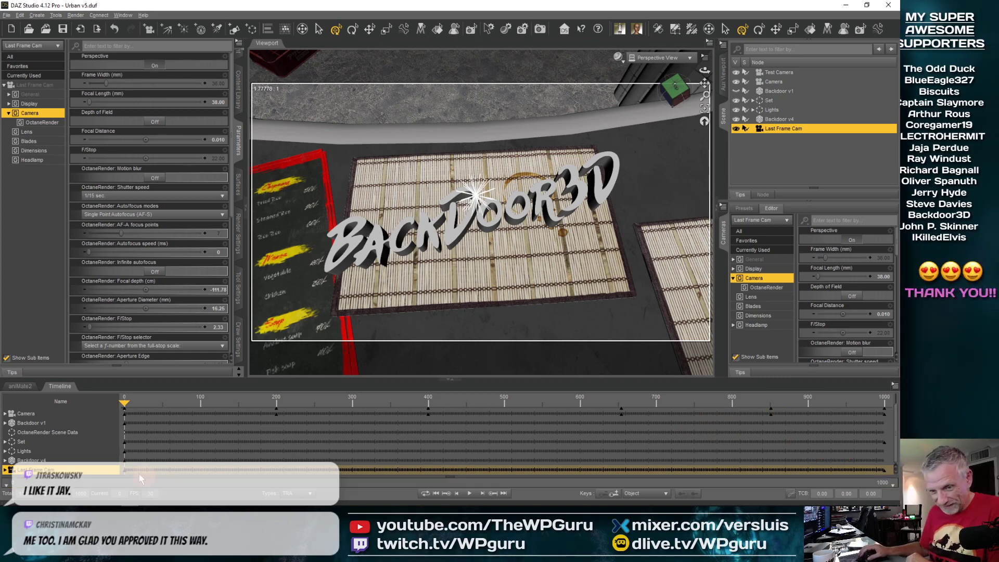
Delete Last Frame Cam's key at frame 0 and move its frame 1000 key to frame 0
left_click(124, 473)
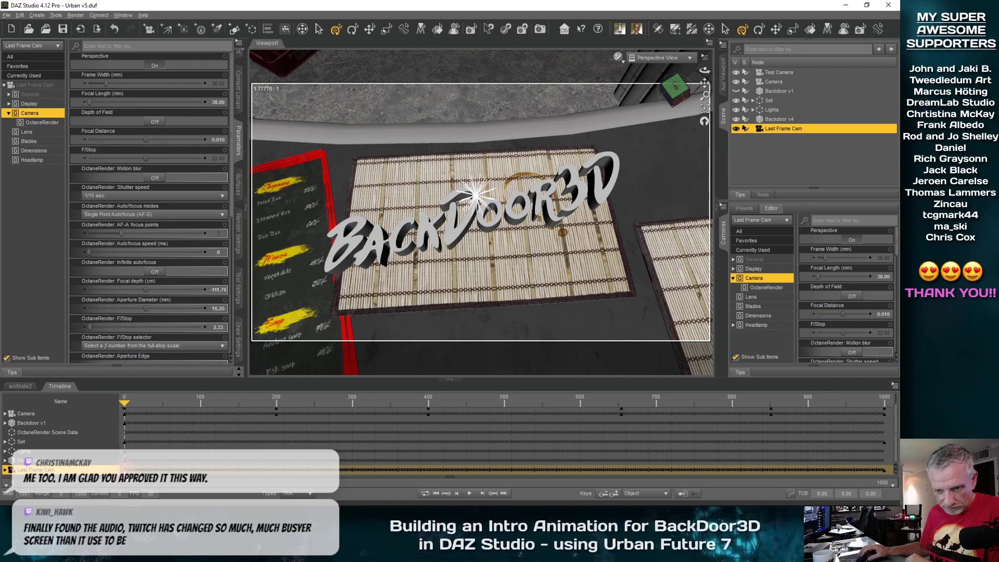
right_click(125, 471)
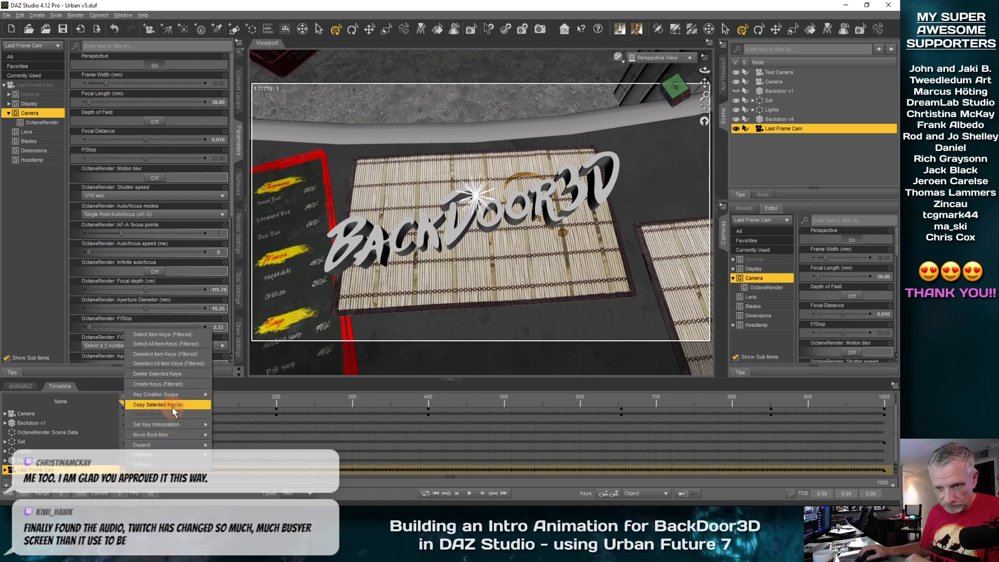
left_click(178, 384)
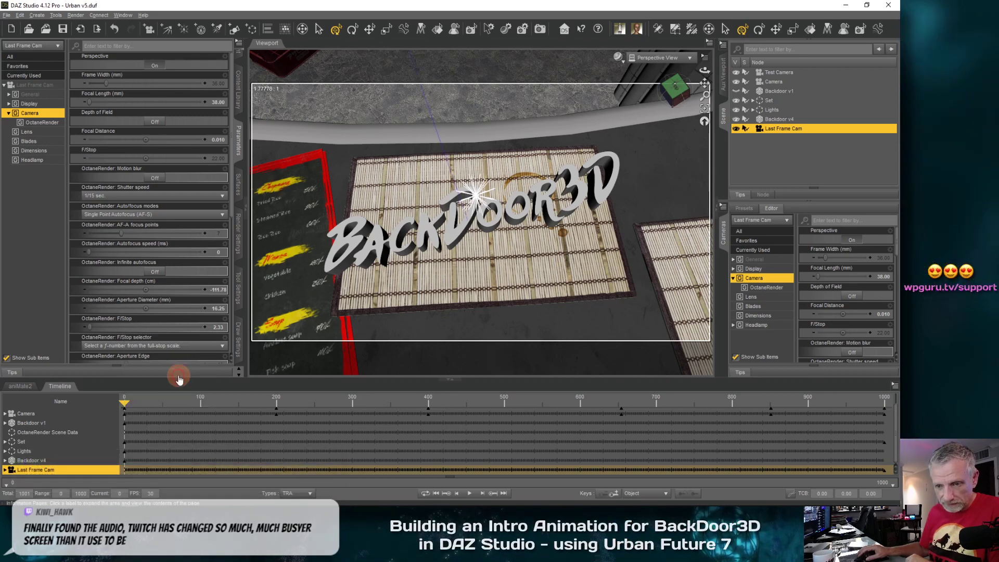
left_click(876, 462)
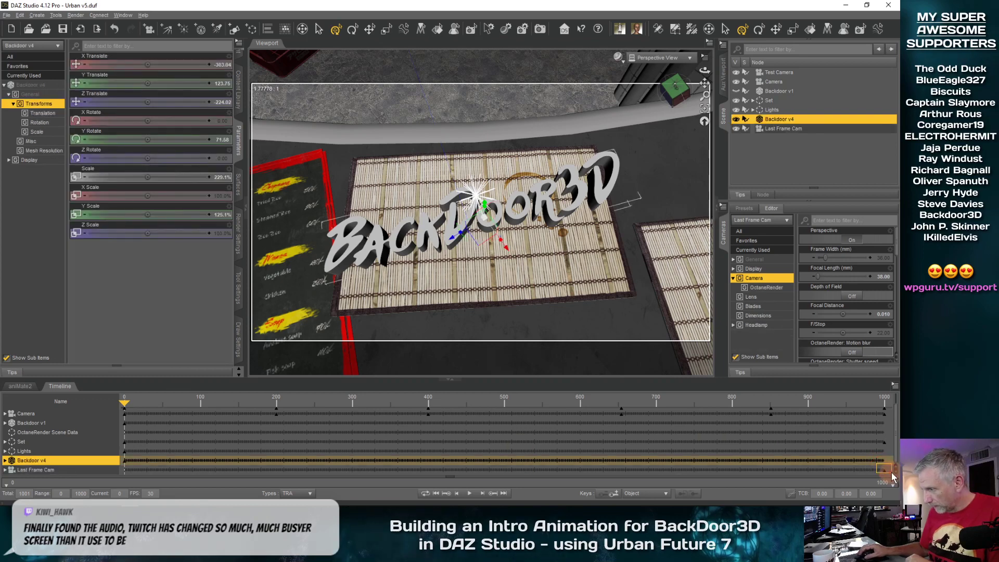
left_click(787, 471)
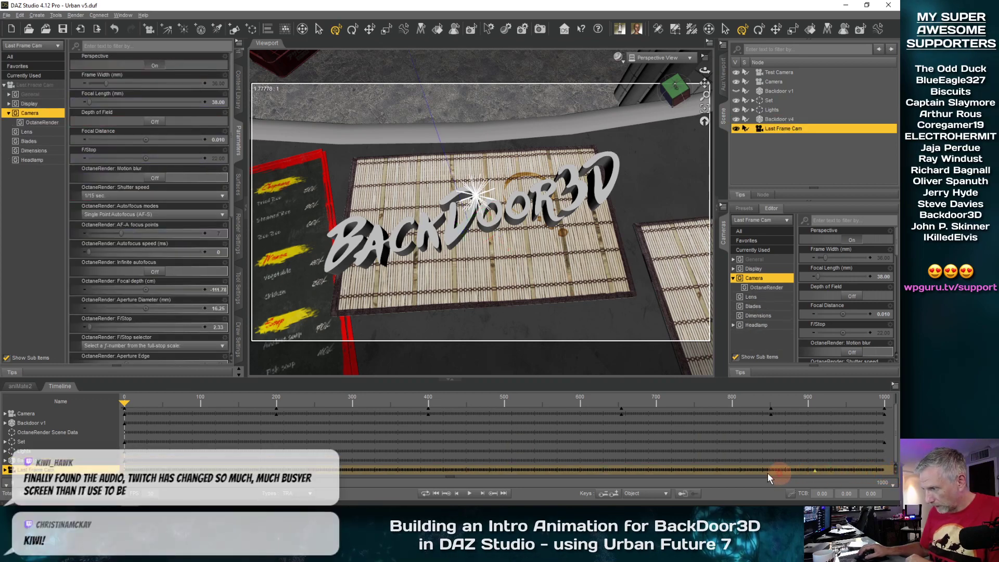
left_click(131, 470)
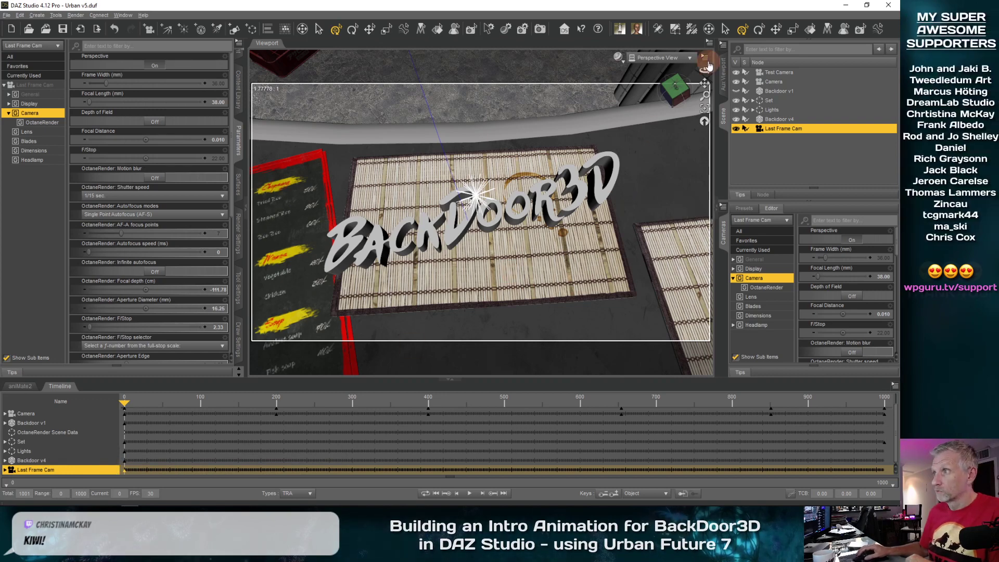
View the scene through Last Frame Cam and move it closer until the BackDoor3D logo and its placemat fill the frame
left_click(676, 58)
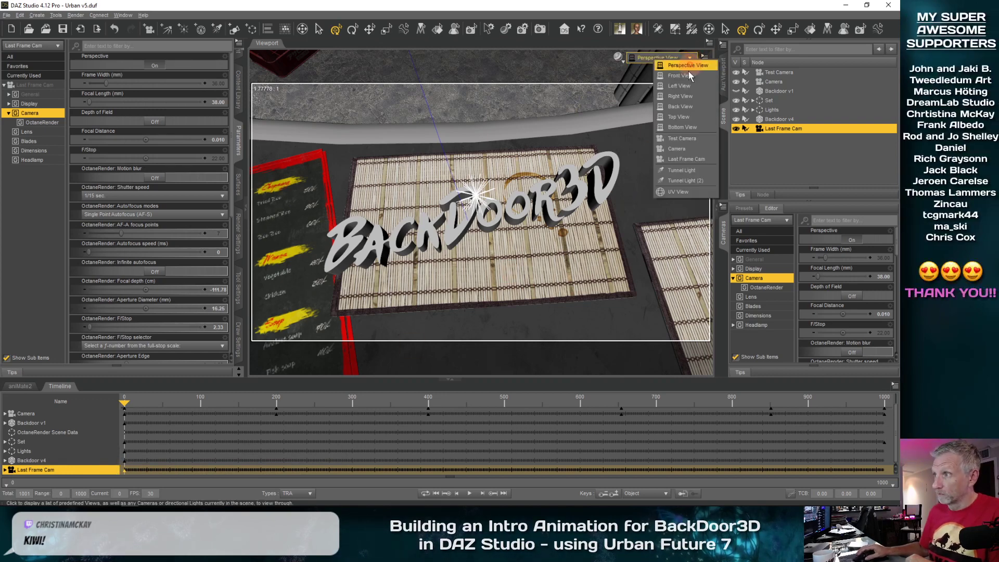
left_click(692, 158)
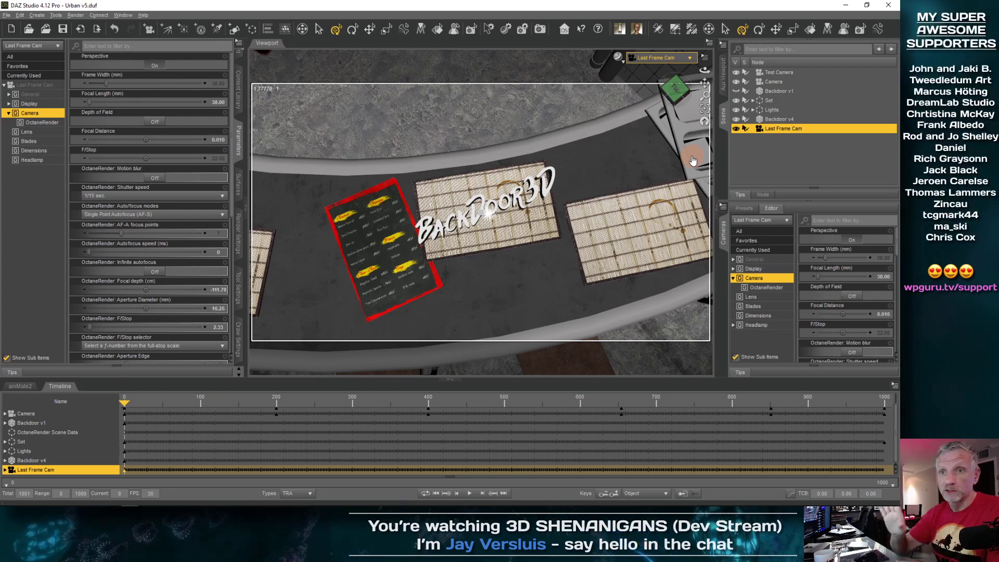
left_click(775, 81)
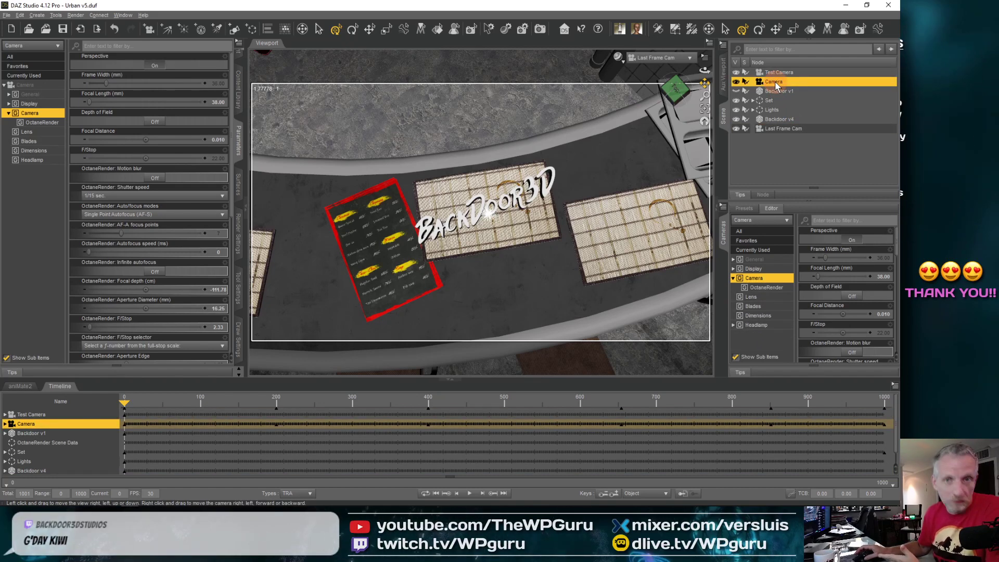
left_click(788, 127)
scroll(550, 197, "up", 5)
scroll(550, 198, "up", 3)
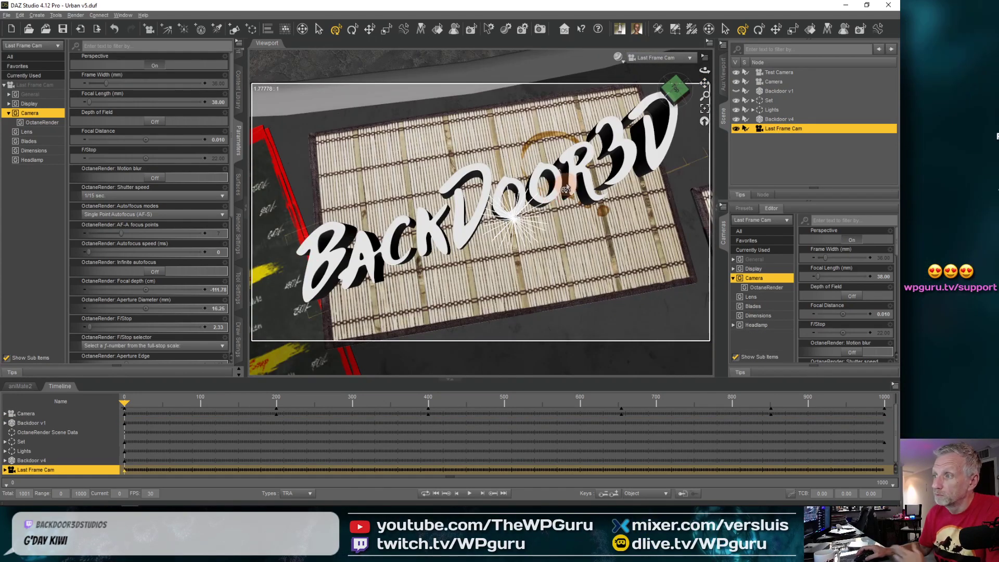
Reduce Backdoor v4's overall Scale to about 188% so the logo fits within the placemat
left_click(593, 182)
scroll(789, 141, "up", 3)
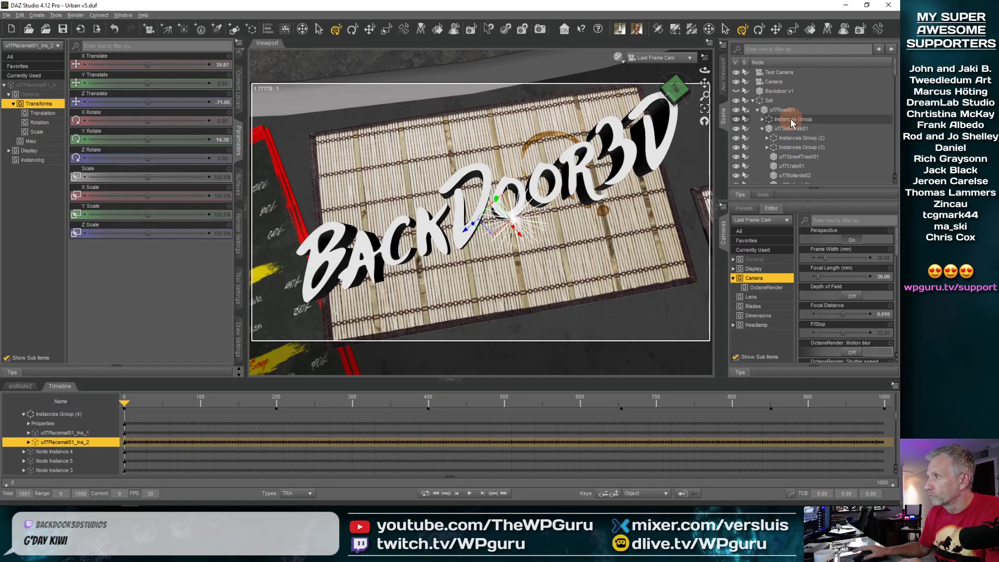
left_click(752, 101)
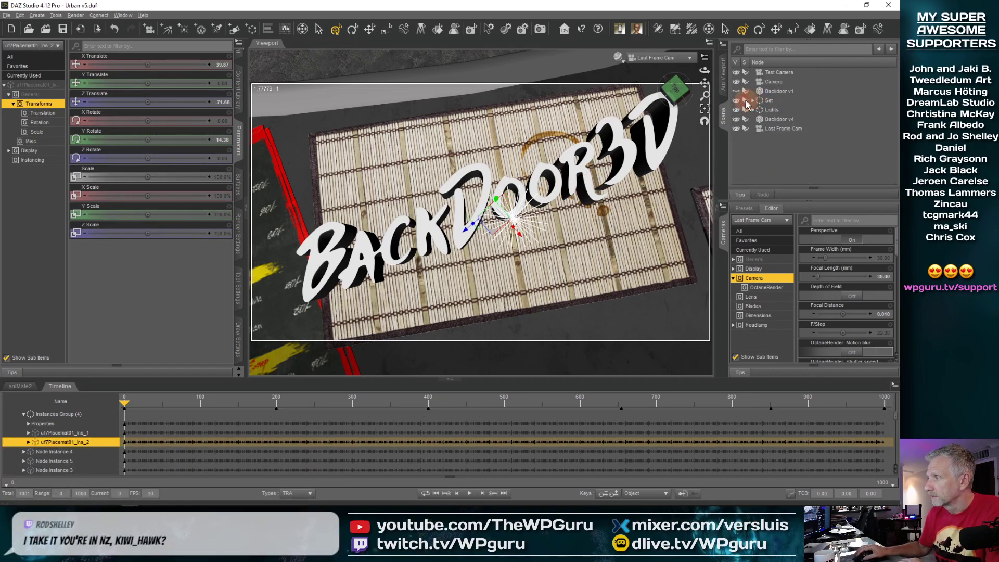
left_click(784, 120)
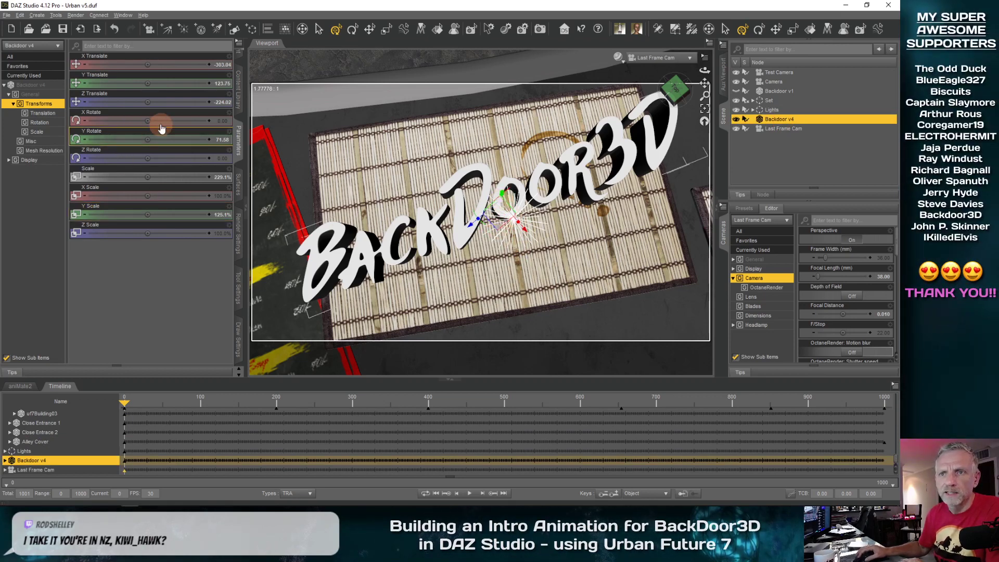
left_click(37, 131)
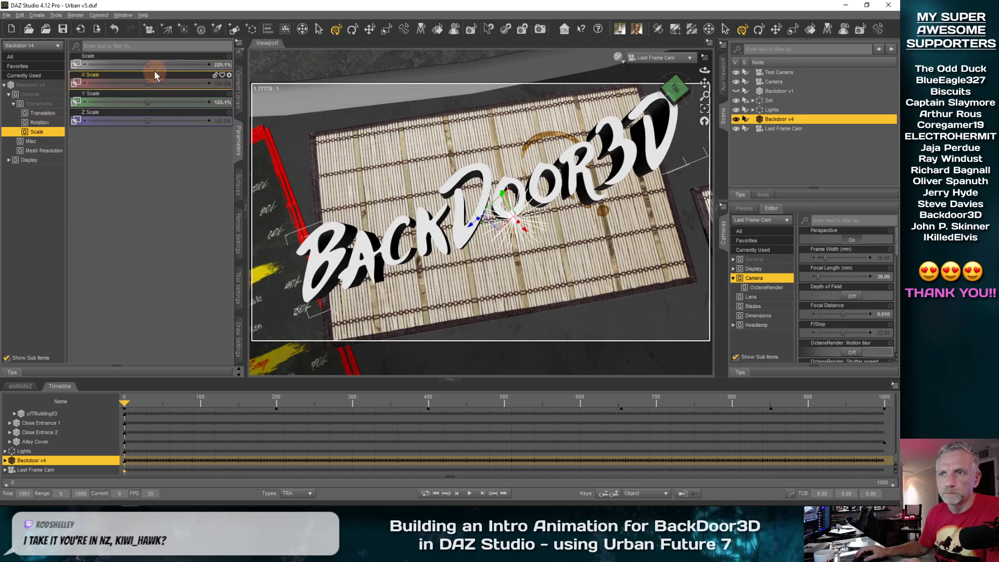
mouse_move(148, 64)
left_mouse_down()
mouse_move(120, 64)
mouse_move(148, 63)
left_mouse_up()
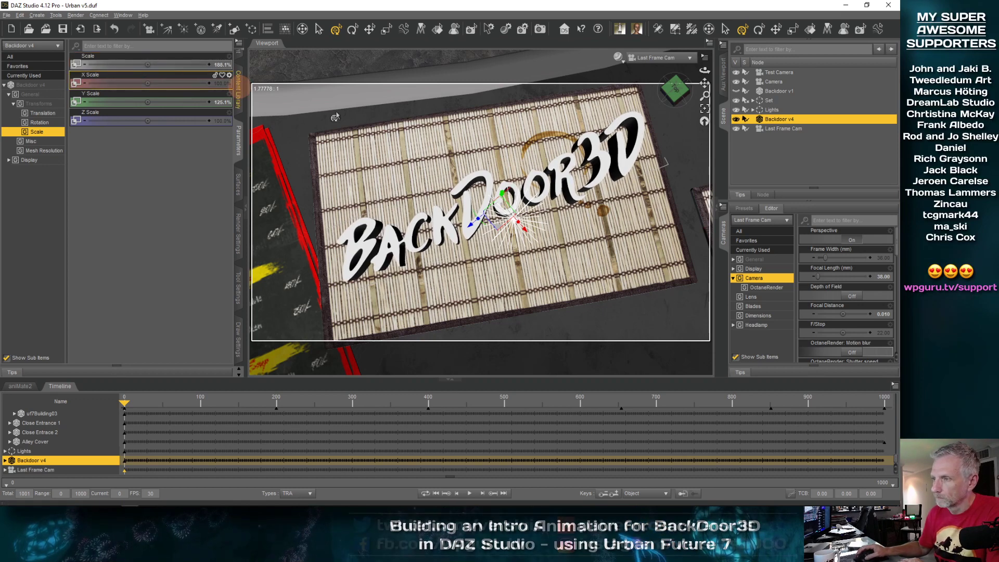
Compare the logo's framing through Camera and Last Frame Cam at frame 1000
left_click(685, 58)
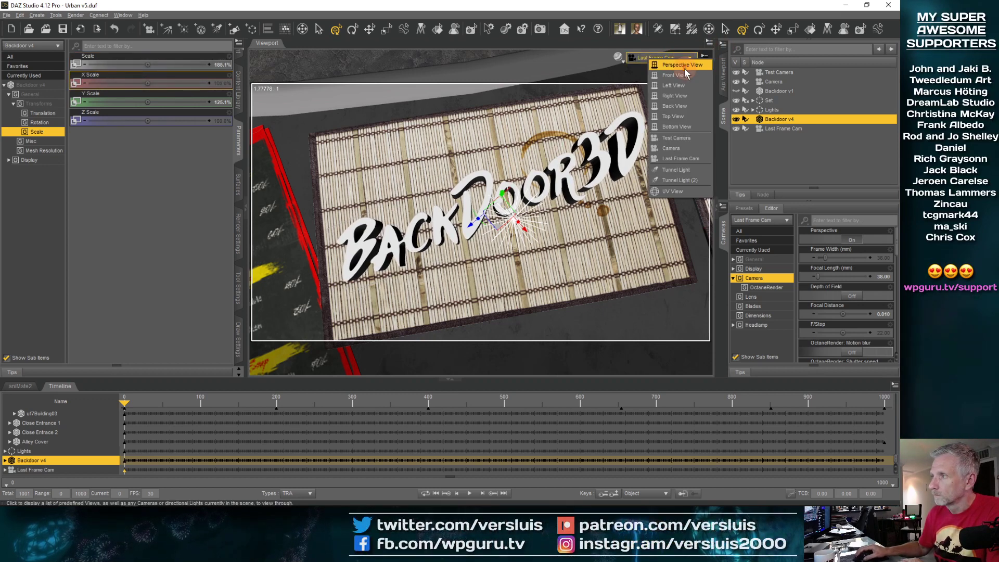
left_click(681, 149)
left_click_drag(274, 409, 901, 411)
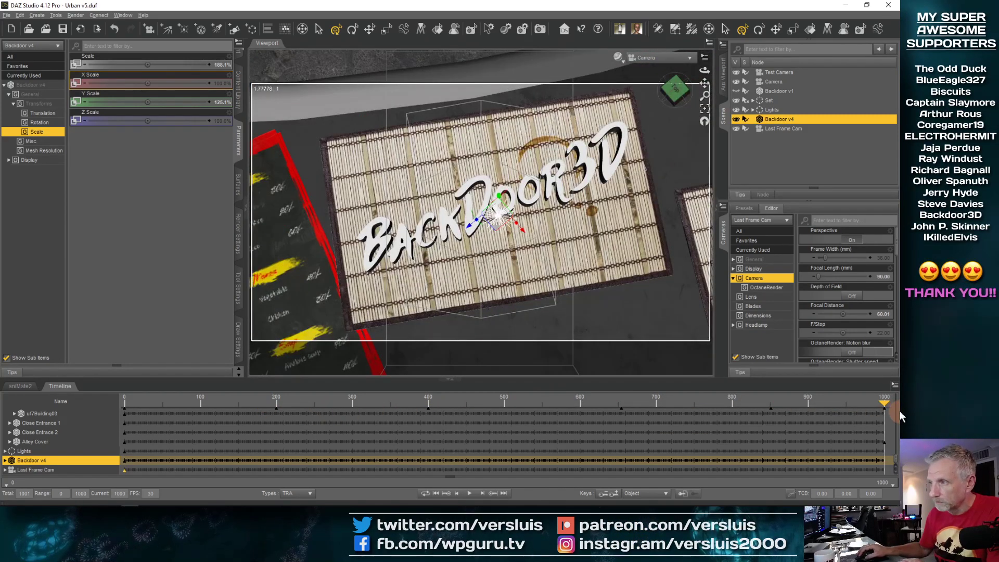
left_click(676, 57)
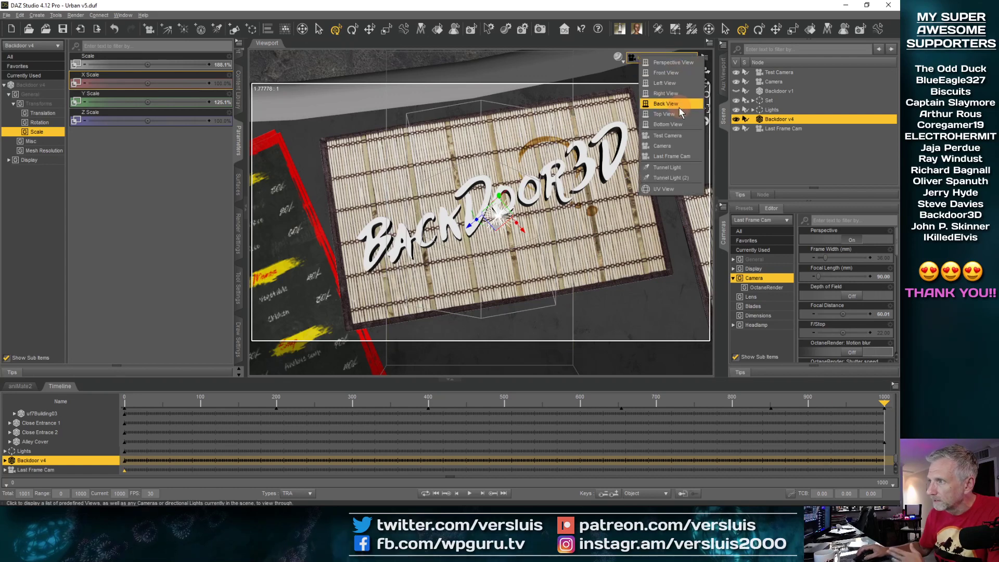
left_click(683, 157)
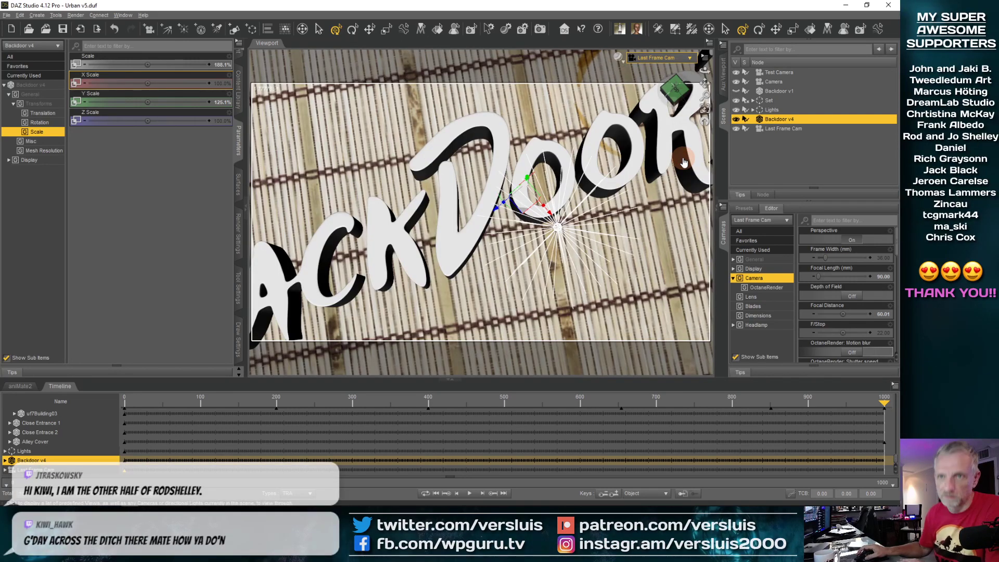
left_click(669, 58)
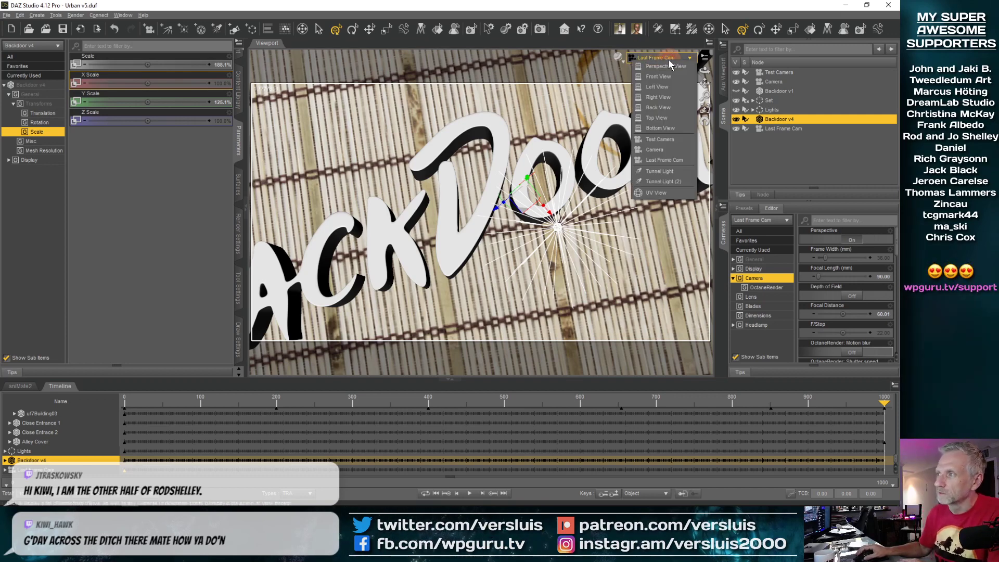
left_click(673, 148)
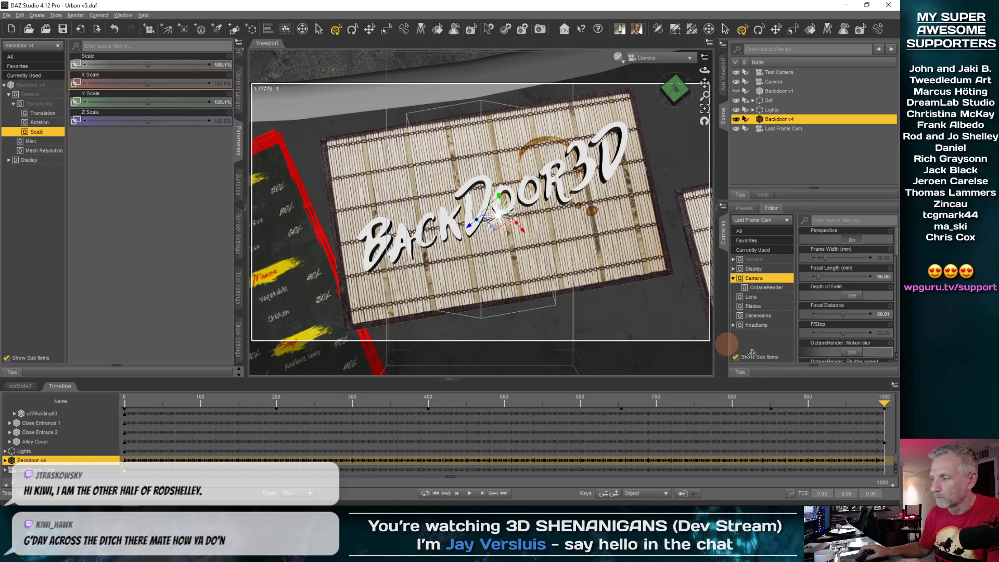
At frame 924, shift Camera's Z Translate to about -176.5 to bring the logo nearer the middle of the view
left_click_drag(885, 403, 789, 400)
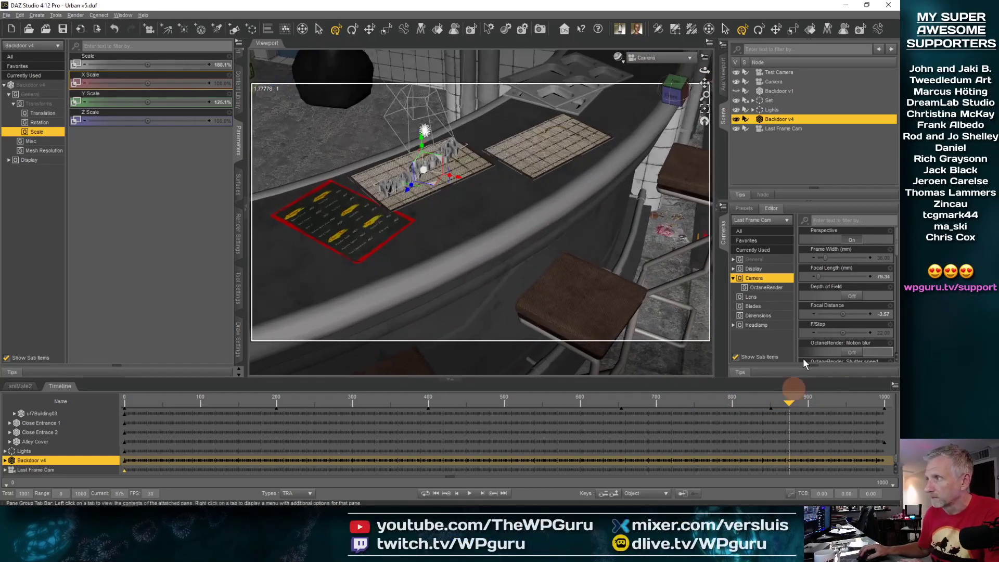
left_click(770, 82)
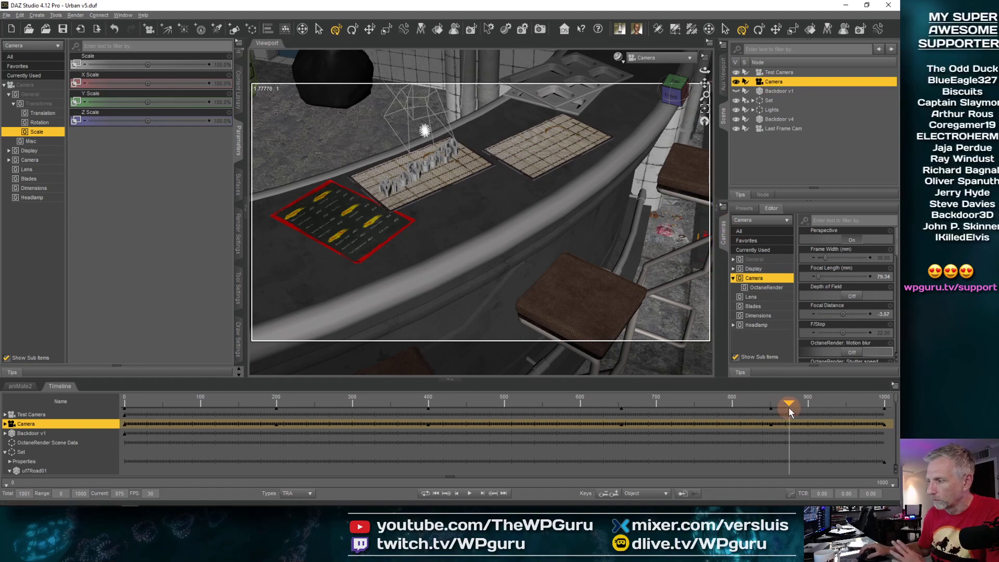
left_click_drag(788, 403, 826, 400)
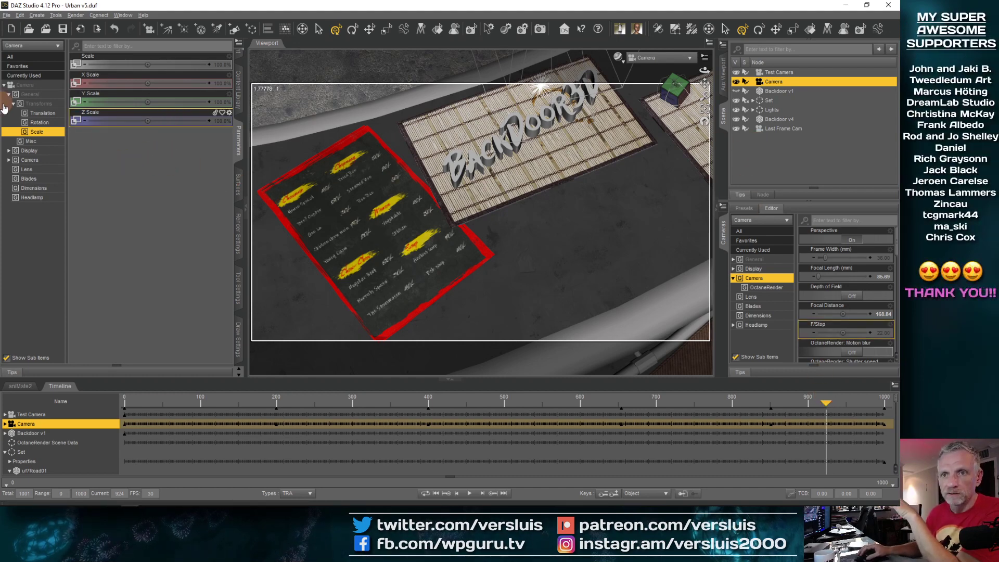
left_click(41, 113)
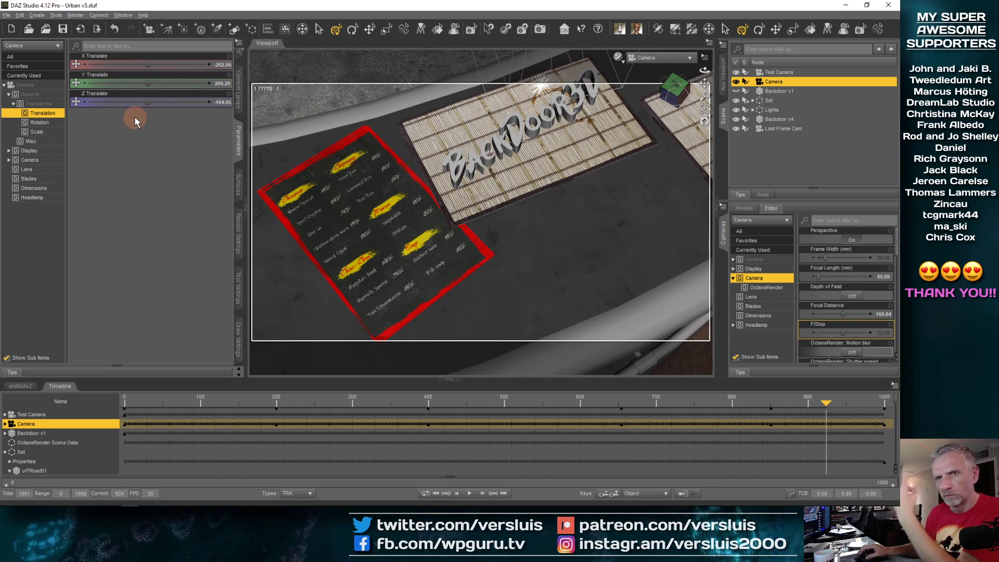
left_click_drag(148, 64, 138, 64)
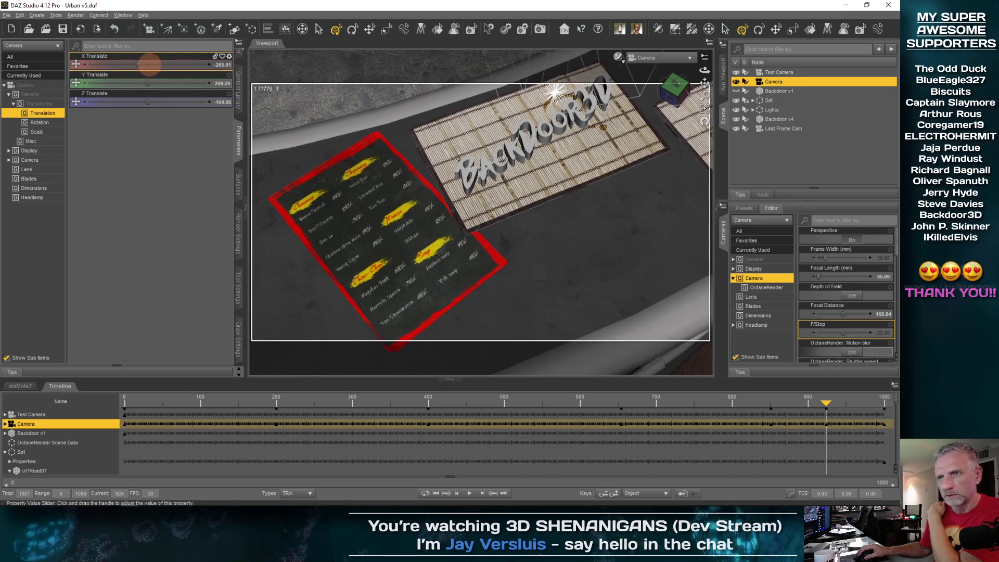
left_click_drag(149, 102, 145, 102)
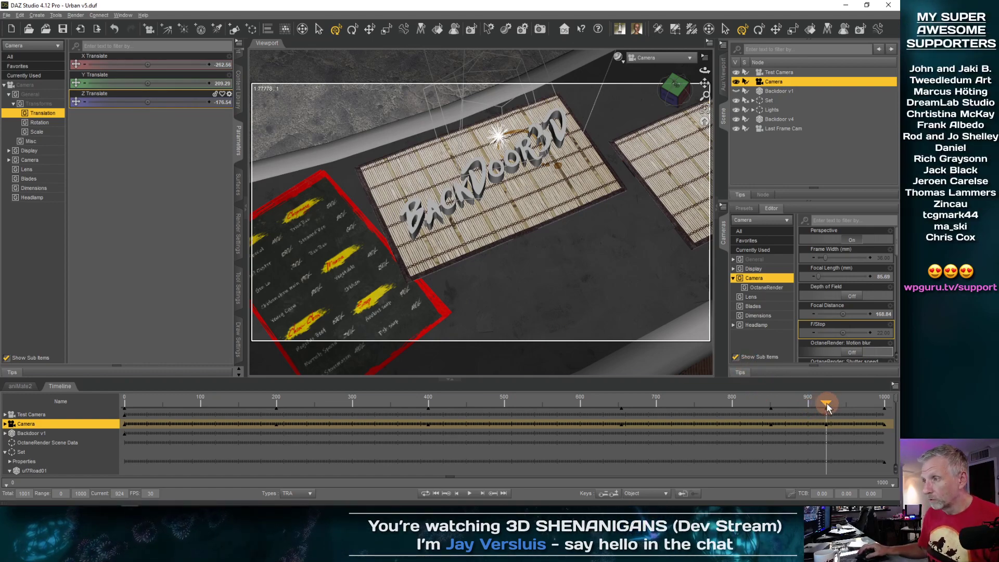
Review Camera's closing move onto the logo by scrubbing the timeline up to frame 1000
left_click_drag(827, 403, 893, 386)
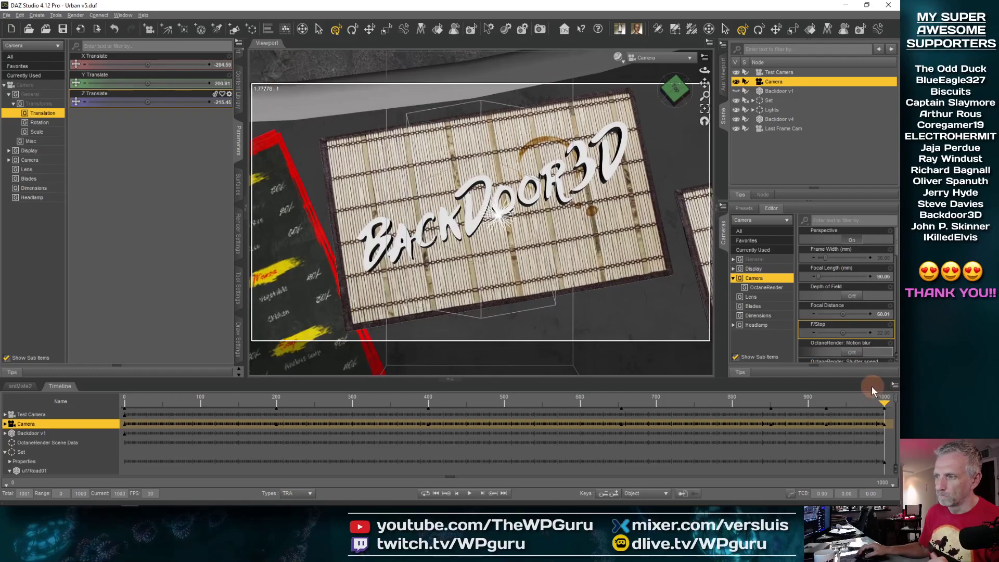
left_click_drag(810, 393, 900, 391)
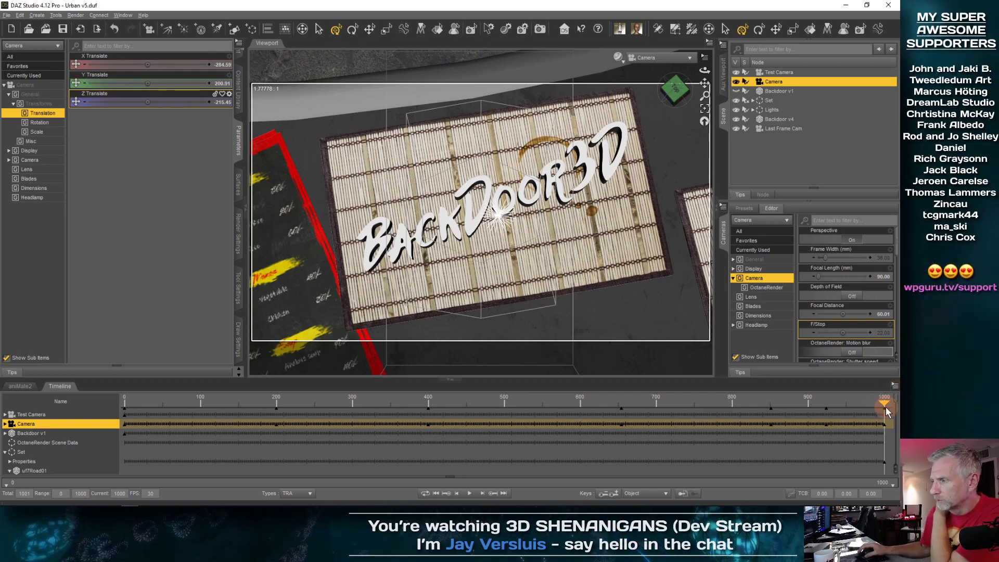
mouse_move(886, 404)
left_mouse_down()
mouse_move(759, 413)
mouse_move(901, 402)
left_mouse_up()
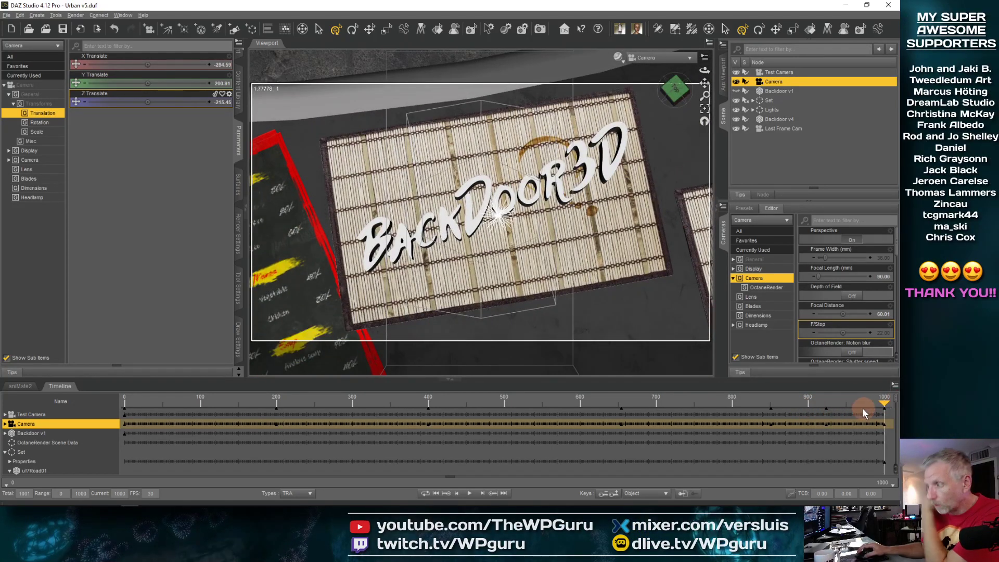
mouse_move(883, 404)
left_mouse_down()
mouse_move(806, 420)
mouse_move(898, 410)
left_mouse_up()
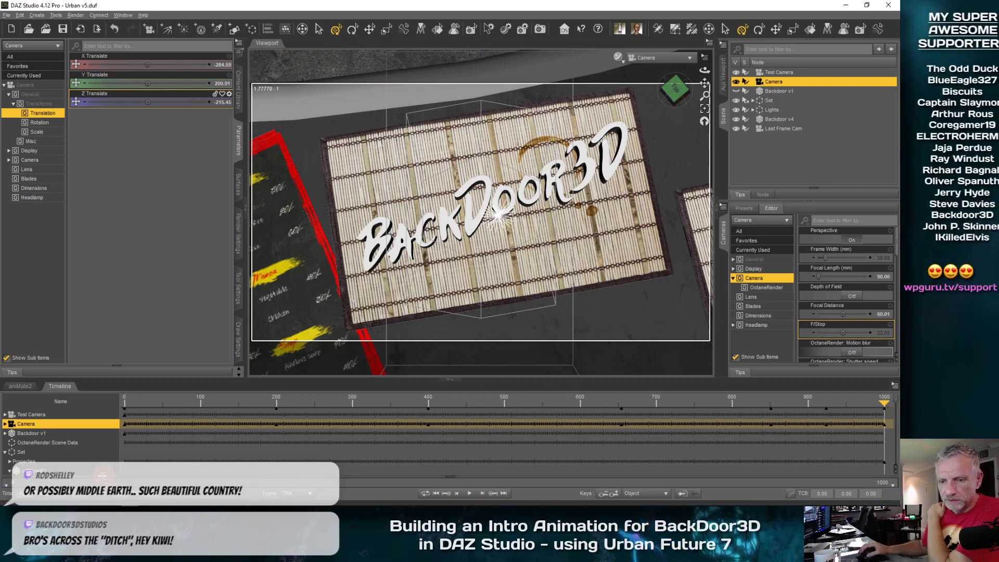
Extend the animation to 1201 total frames and expand the visible timeline range to 0–1200
double_click(30, 494)
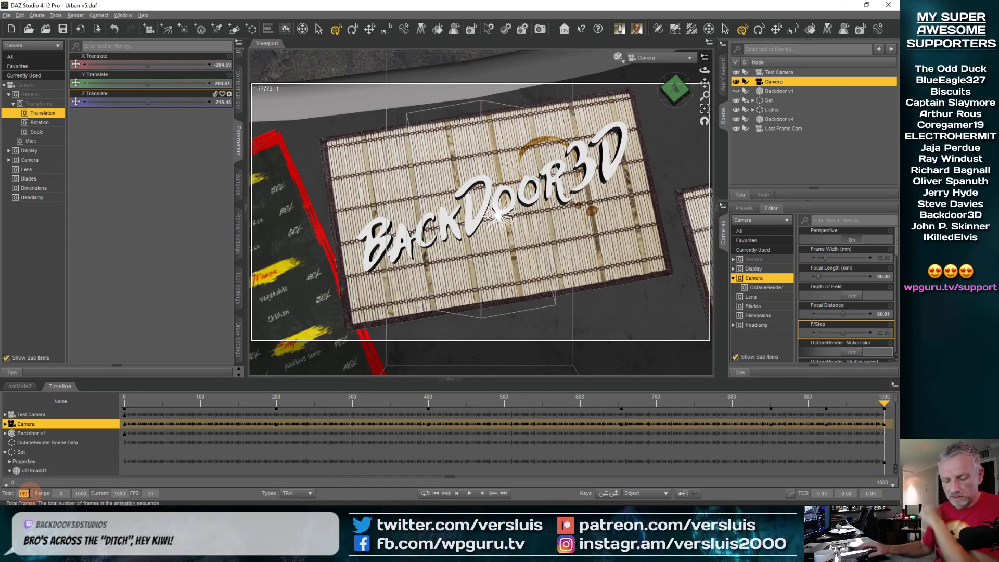
type("120")
key("Return")
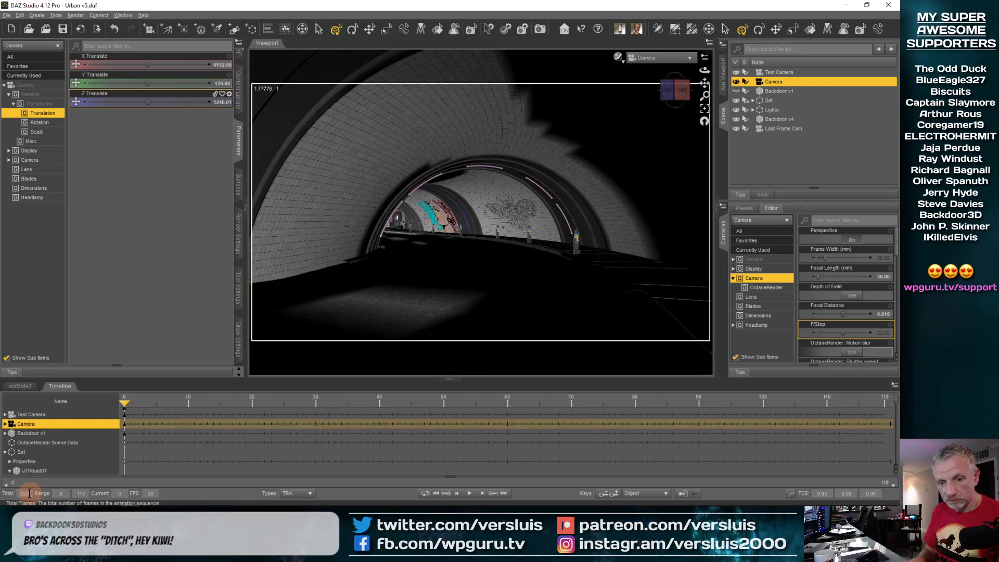
type("18")
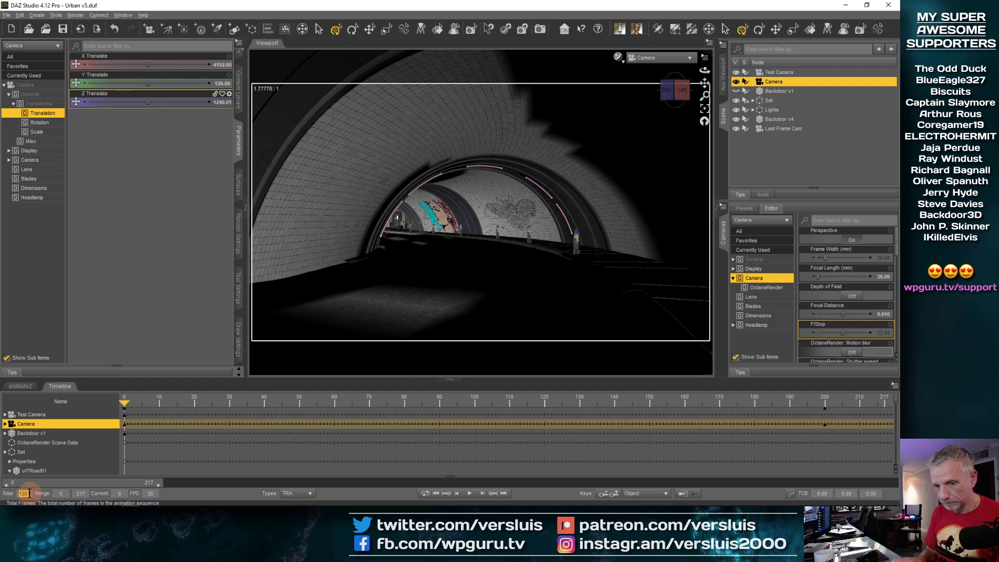
left_click_drag(158, 486, 902, 483)
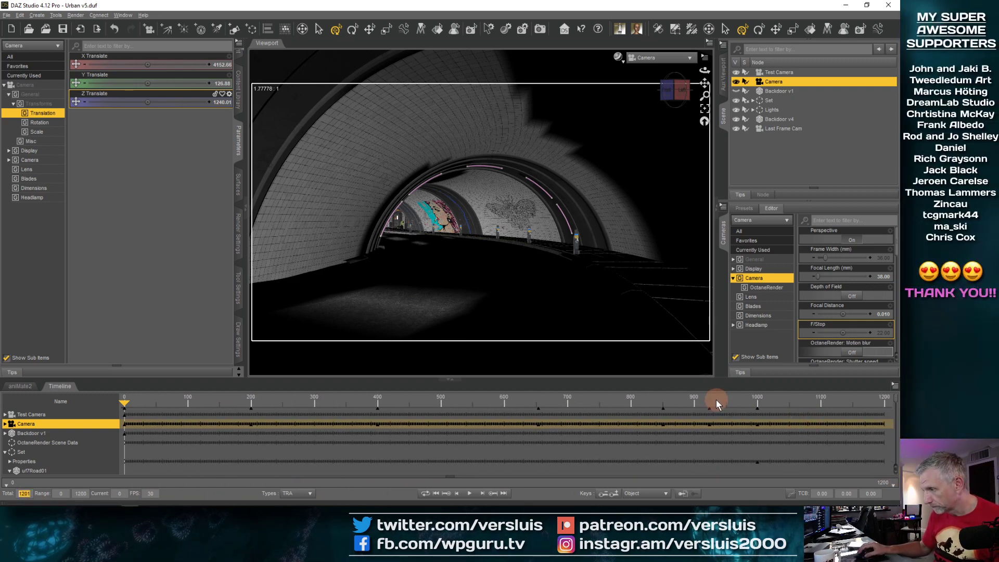
At frame 1200, lower Camera's Y Translate to about 178 for a closer view of the logo
left_click(776, 399)
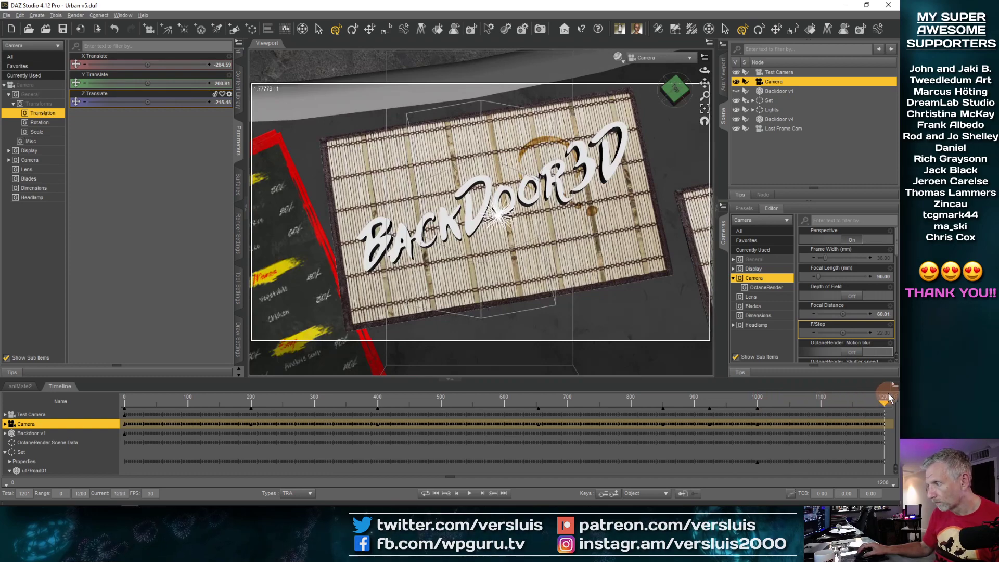
left_click_drag(795, 407, 885, 411)
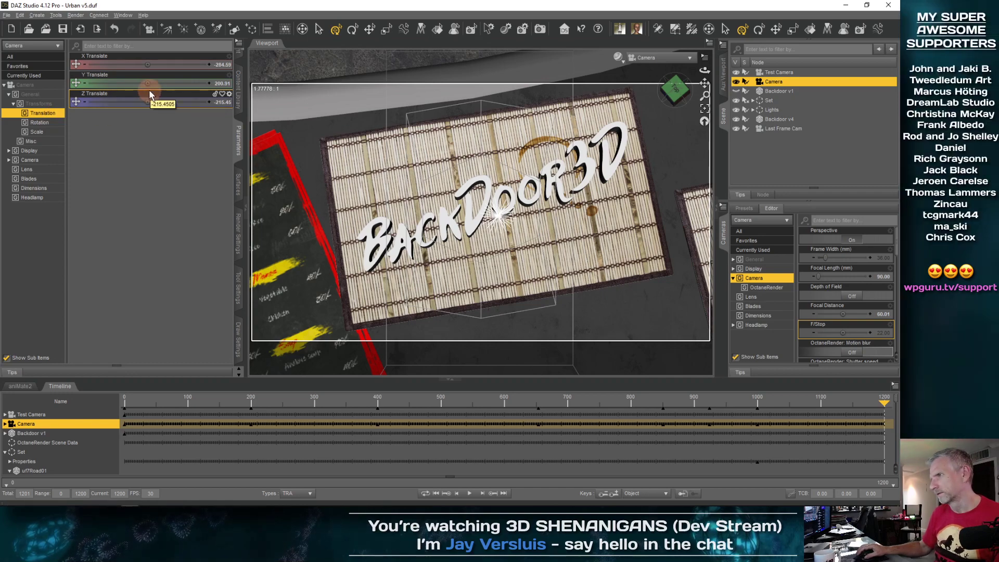
left_click_drag(148, 83, 148, 84)
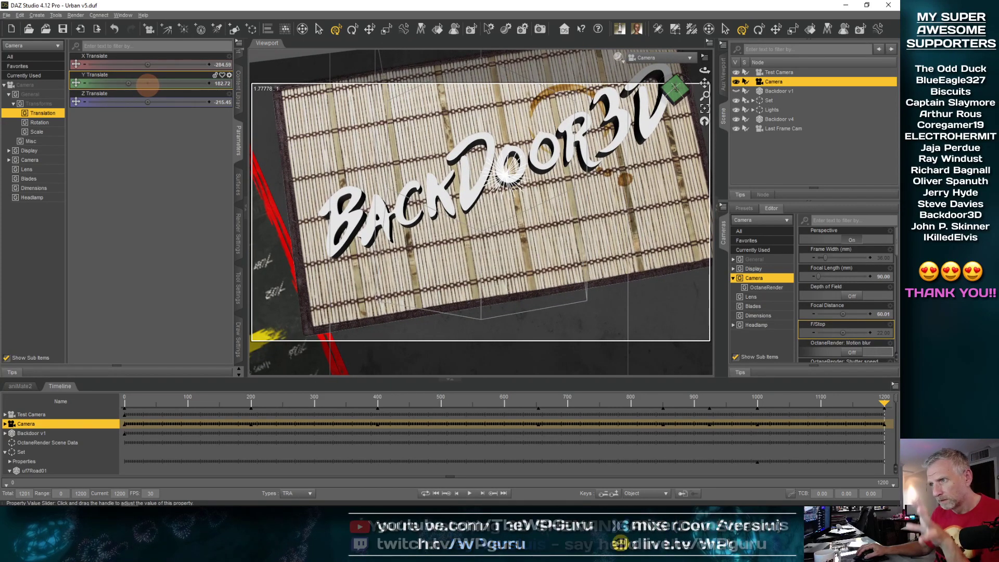
left_click_drag(148, 84, 147, 84)
At frame 1200, rotate Camera about Y to level the logo and shift its X and Z Translate, with Z at about -222
left_click(61, 125)
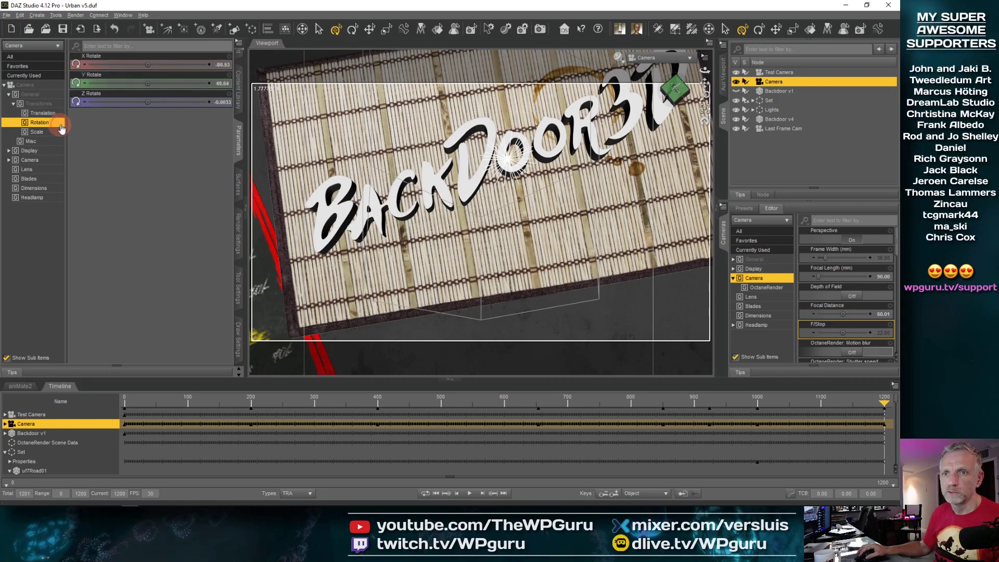
left_click_drag(147, 83, 146, 83)
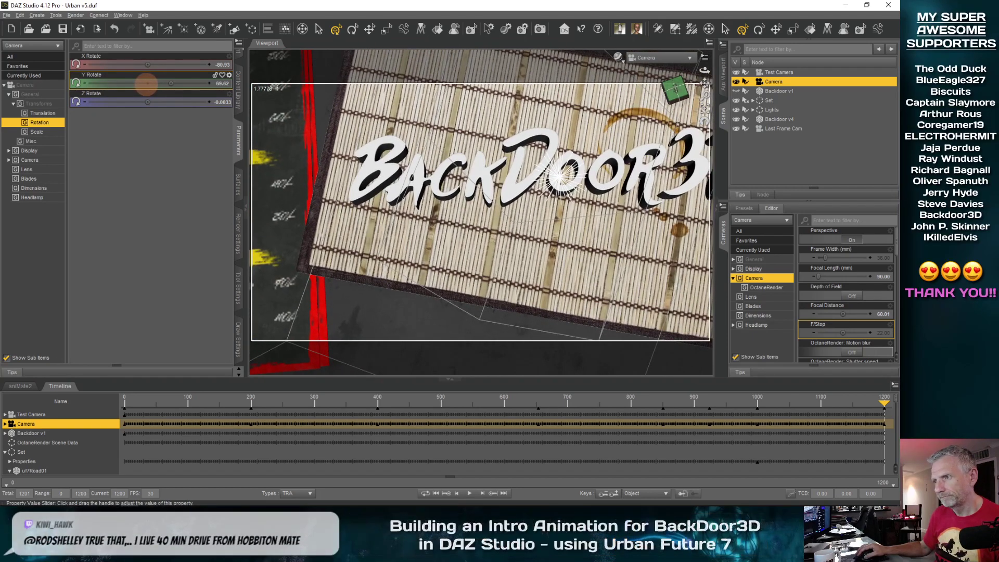
left_click(62, 113)
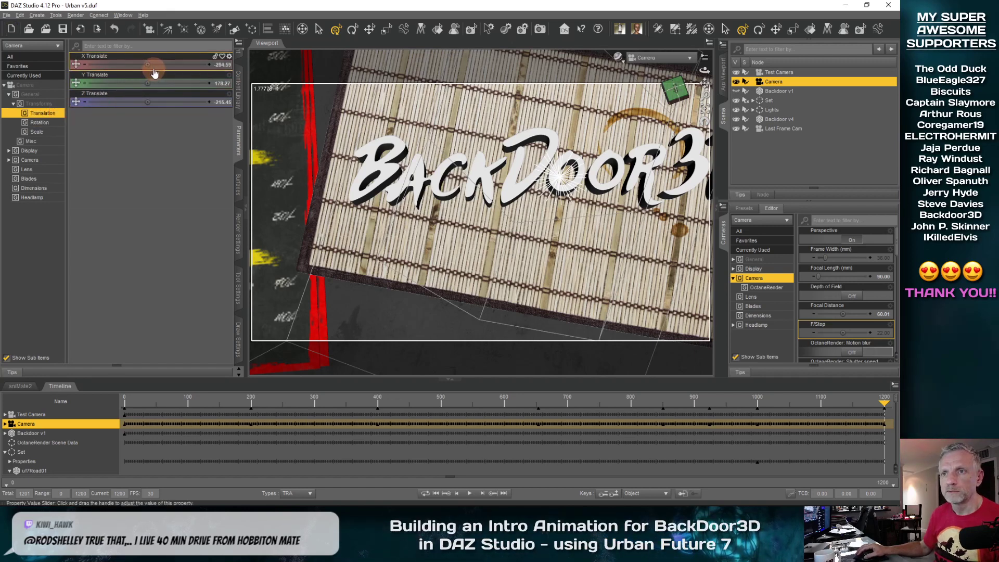
left_click_drag(147, 64, 147, 65)
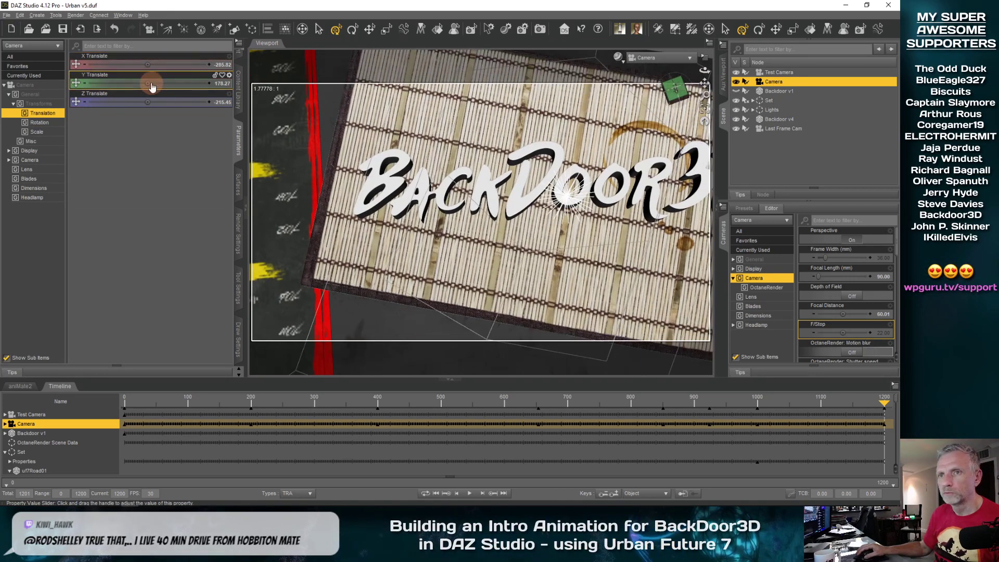
left_click_drag(149, 100, 147, 102)
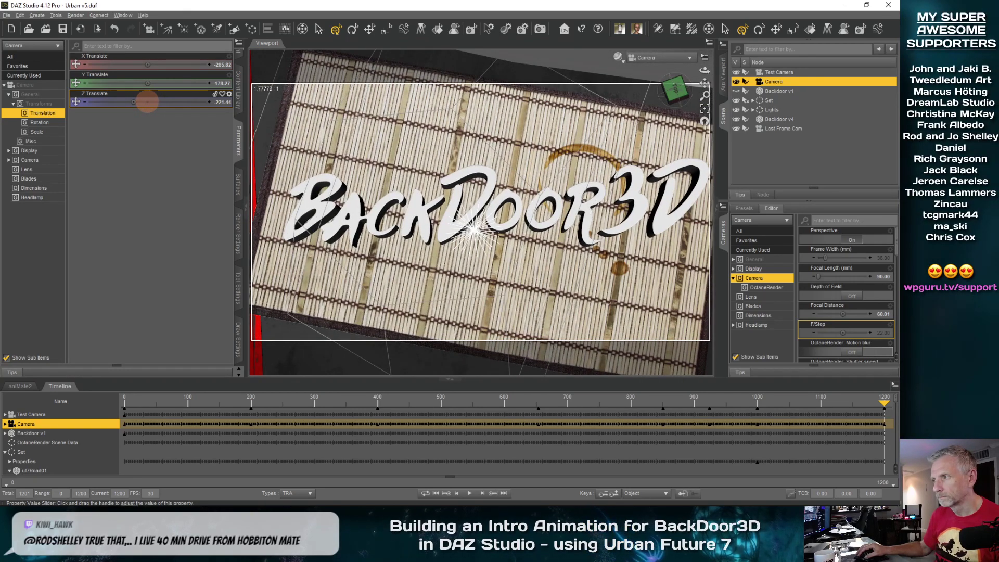
left_click_drag(148, 101, 147, 101)
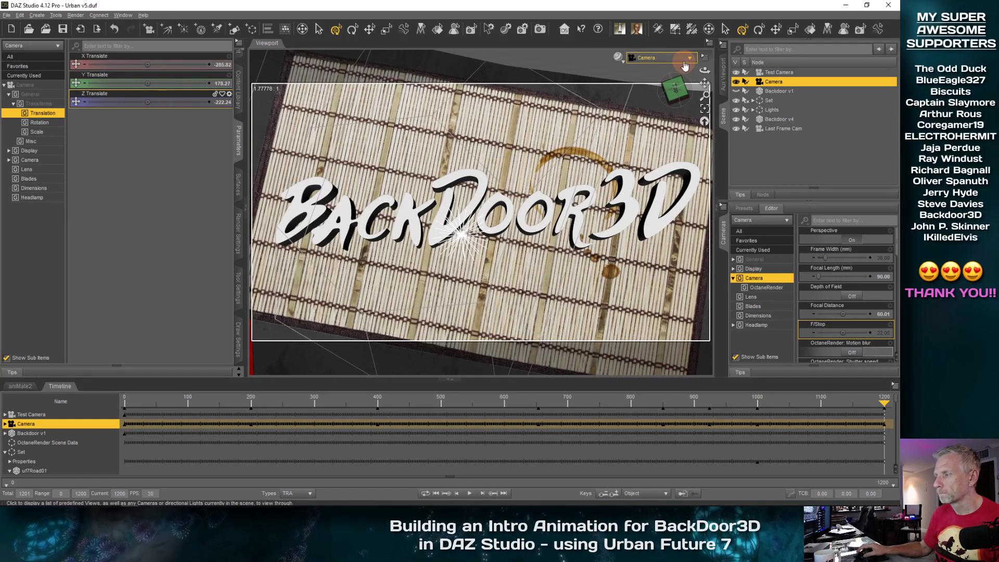
Review Camera's approach to the logo by scrubbing back to frame 917, selecting its keyframe at frame 1000 along the way
left_click_drag(864, 403, 750, 414)
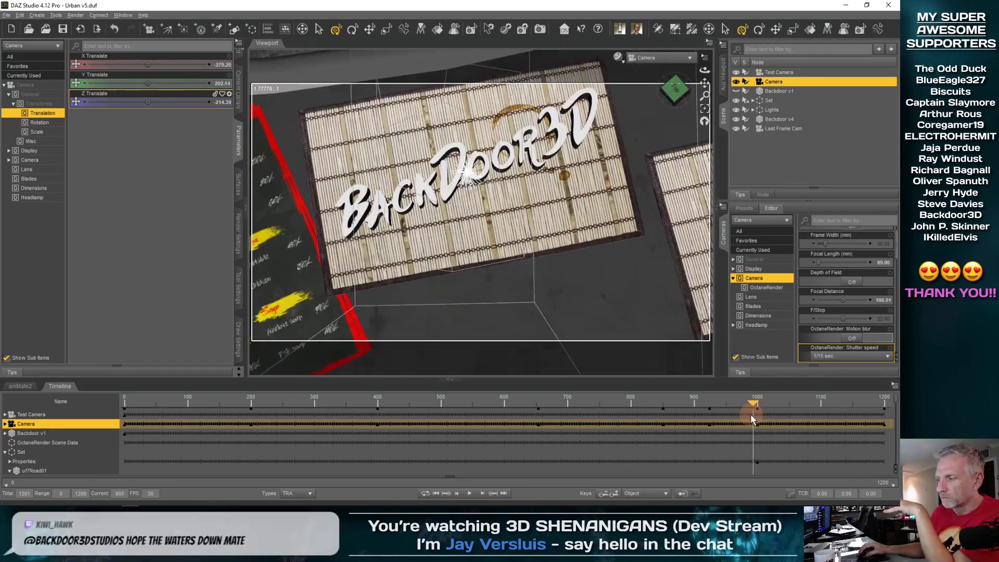
left_click(776, 433)
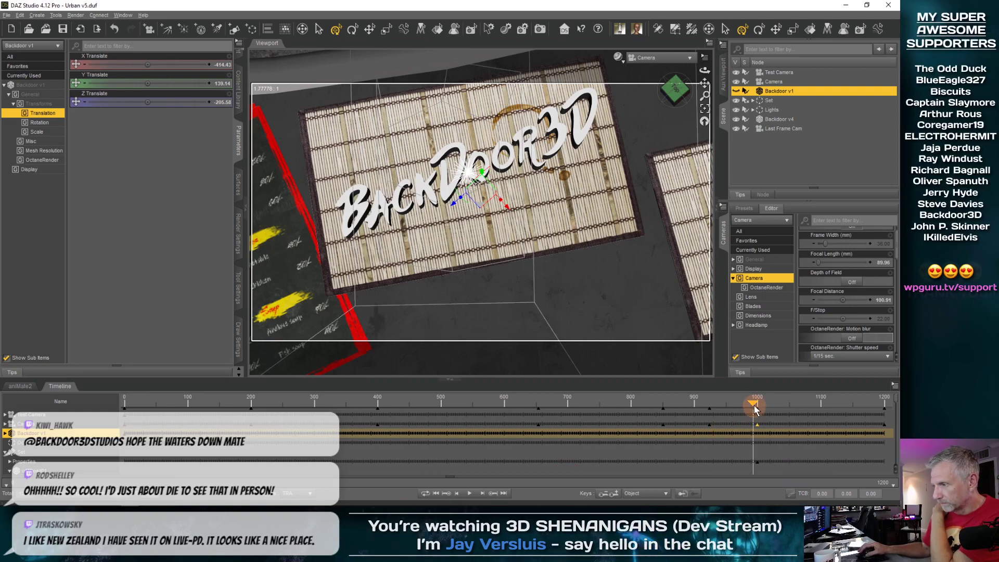
mouse_move(753, 404)
left_mouse_down()
mouse_move(659, 409)
mouse_move(900, 409)
mouse_move(757, 418)
left_mouse_up()
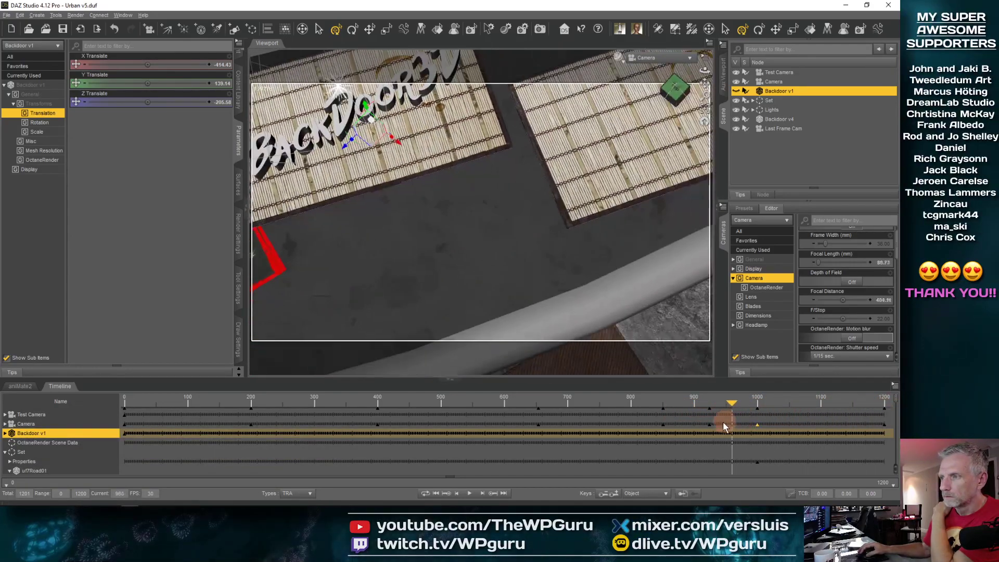
mouse_move(723, 422)
left_mouse_down()
mouse_move(633, 430)
mouse_move(897, 418)
mouse_move(704, 428)
left_mouse_up()
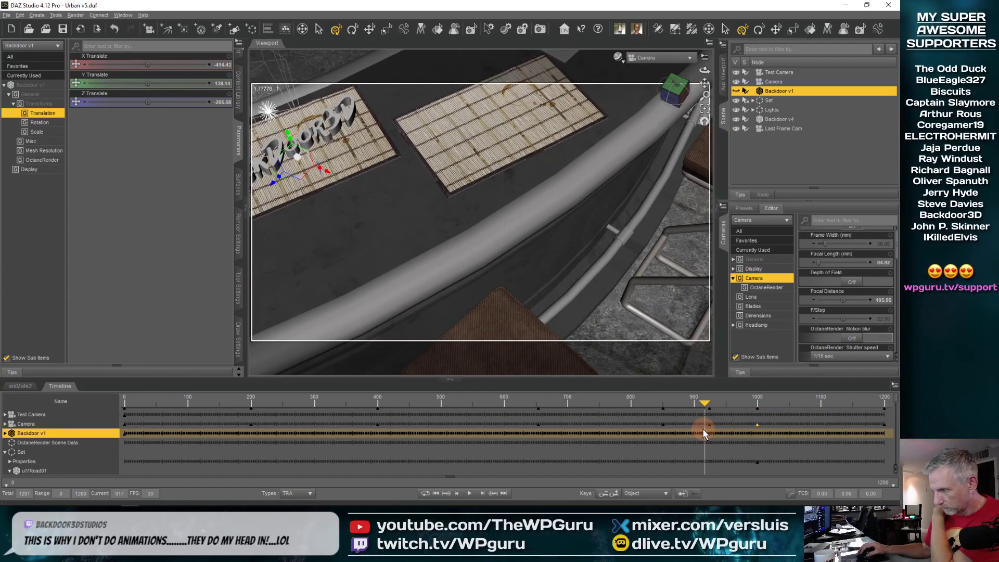
Set the interpolation of Camera's keyframes at frame 924 and about frame 850 to Linear
left_click(758, 425)
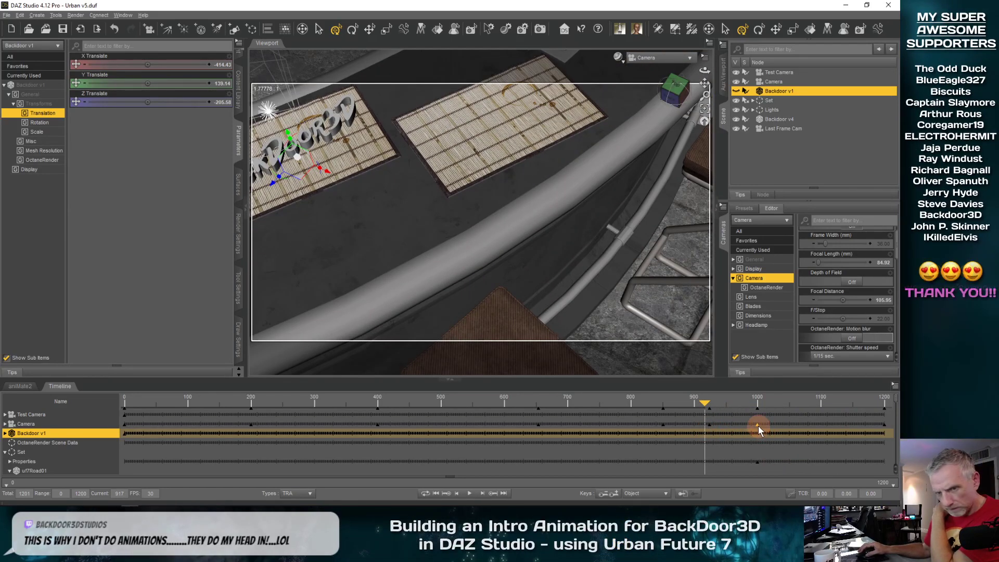
left_click(710, 425)
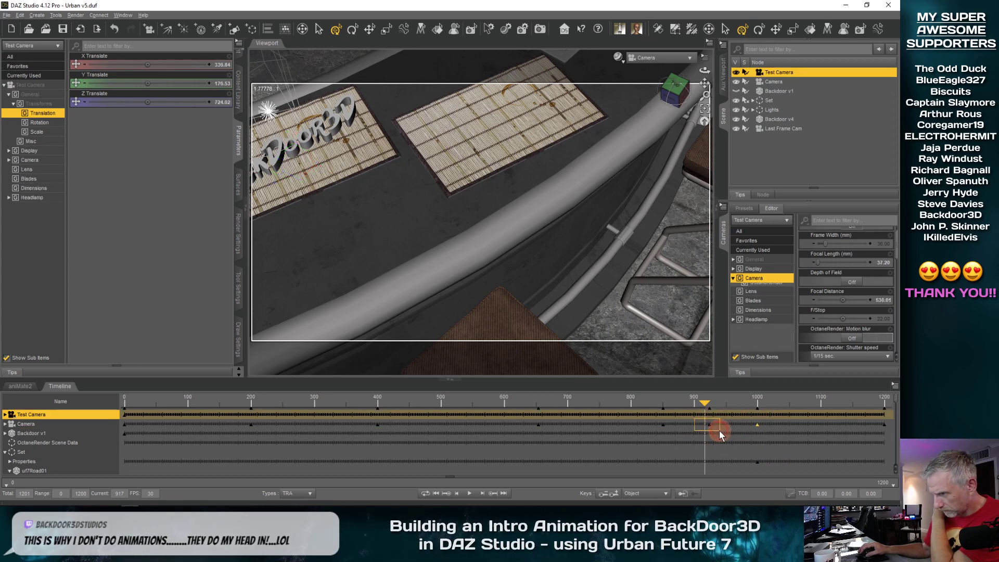
left_click(794, 495)
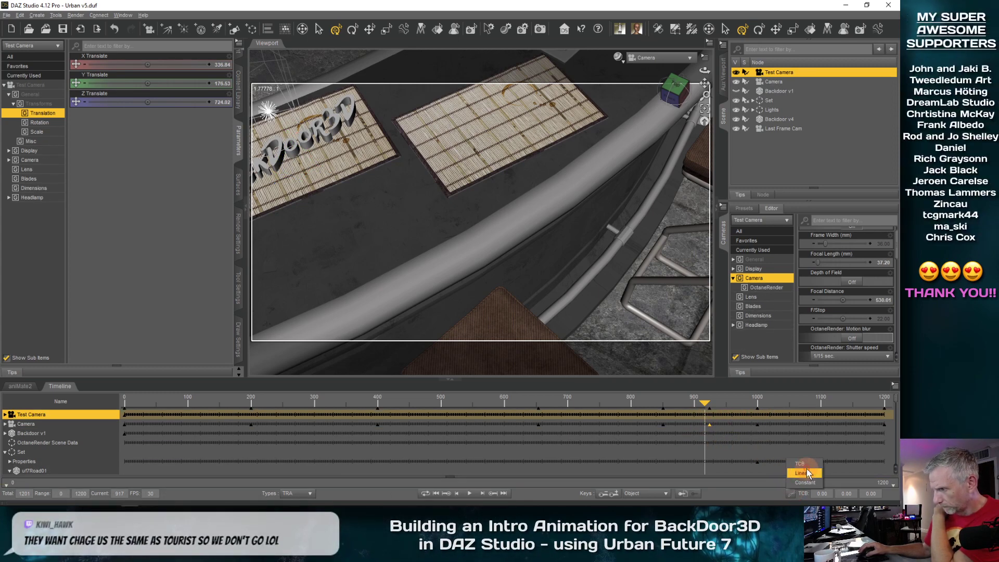
left_click_drag(705, 405, 801, 412)
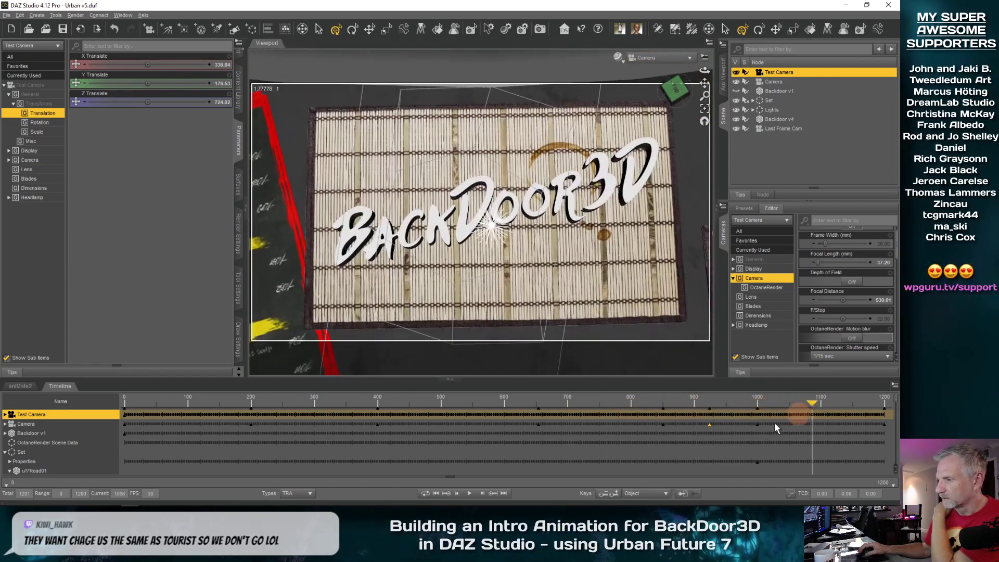
left_click(652, 425)
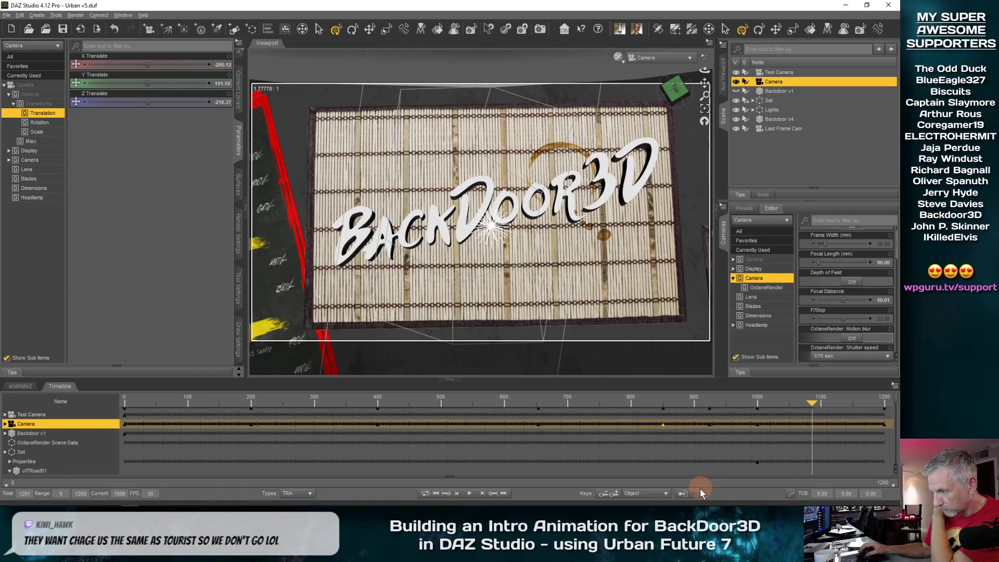
left_click(805, 473)
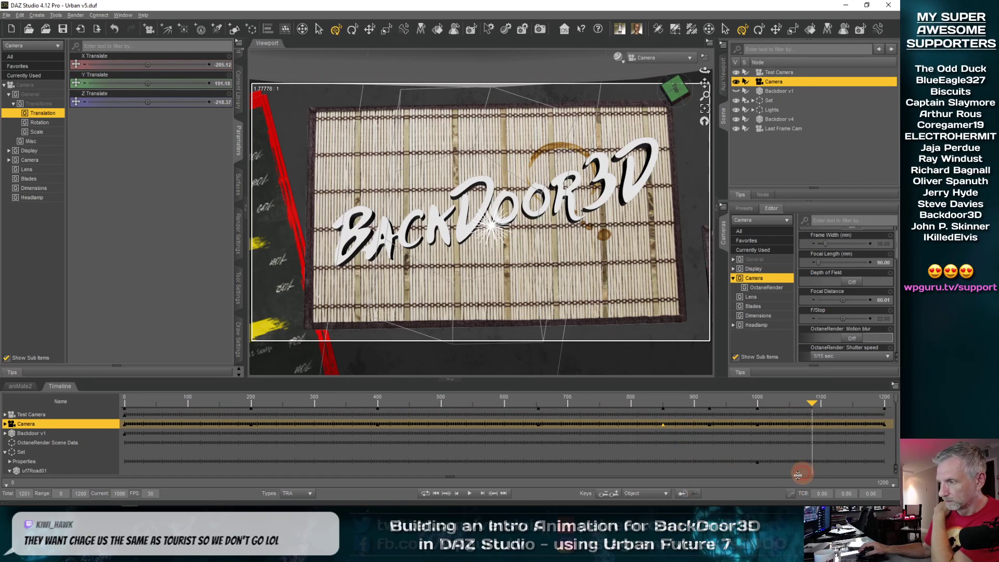
Check Camera's motion with Linear interpolation by scrubbing between about frame 770 and frame 1200
left_click_drag(810, 402, 611, 436)
left_click_drag(842, 433, 617, 439)
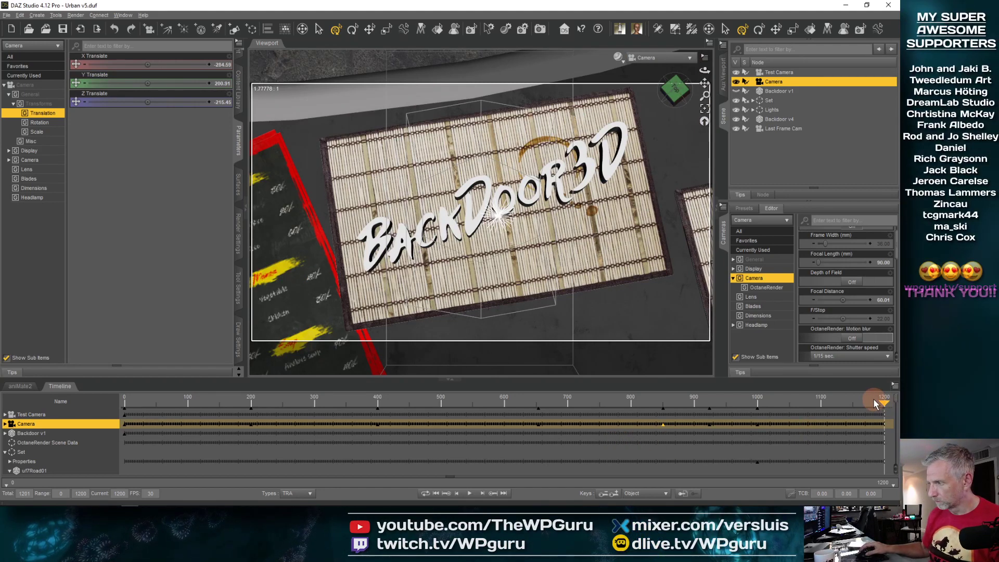
left_click_drag(832, 413, 758, 441)
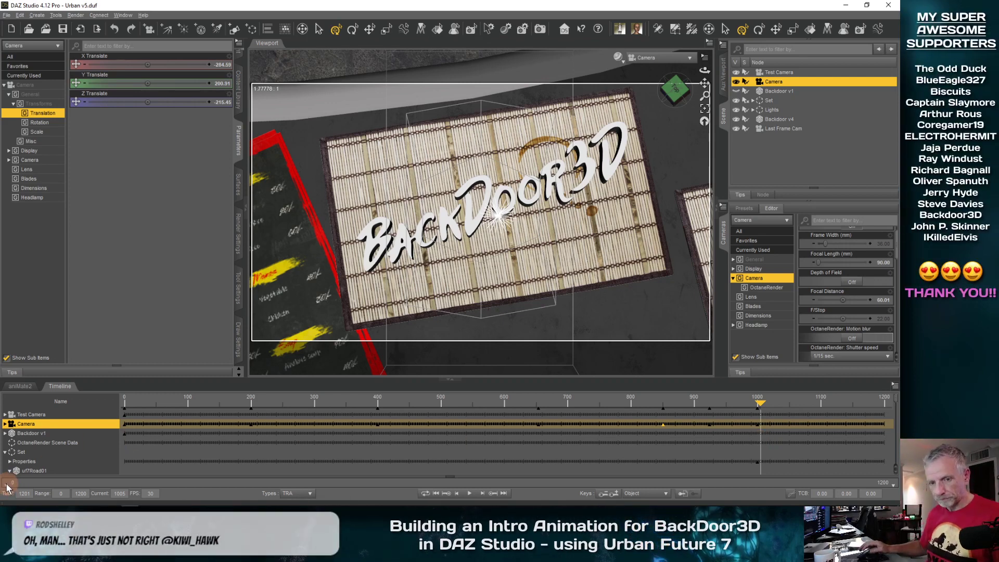
Narrow the visible timeline range to 540–1200 and create a Camera keyframe at frame 1003, just after the one at 1000
left_click_drag(18, 487, 411, 466)
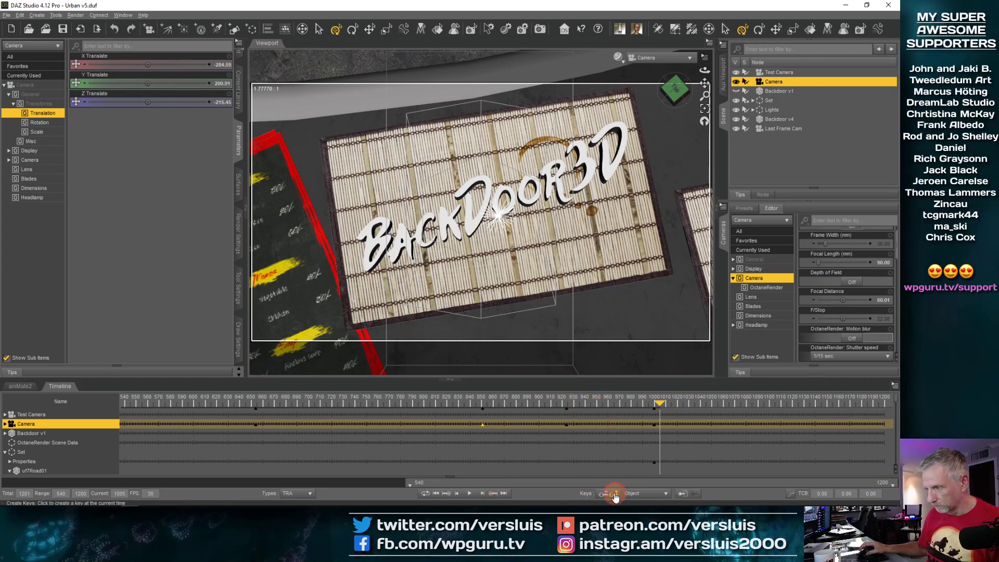
mouse_move(661, 402)
left_mouse_down()
mouse_move(391, 432)
mouse_move(660, 437)
mouse_move(582, 439)
mouse_move(658, 416)
mouse_move(664, 404)
mouse_move(464, 407)
mouse_move(662, 402)
mouse_move(614, 397)
mouse_move(654, 405)
left_mouse_up()
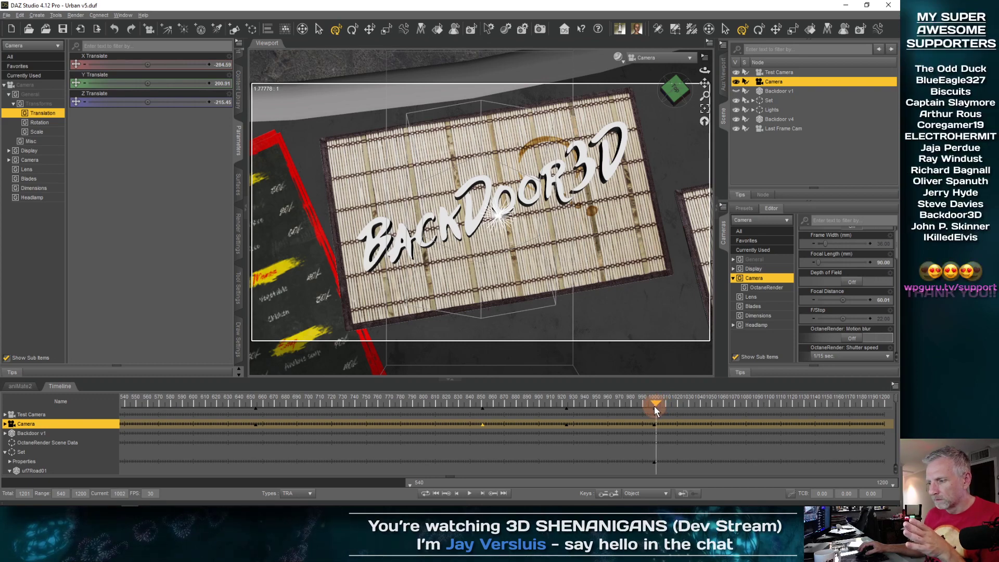
left_click_drag(655, 407, 657, 406)
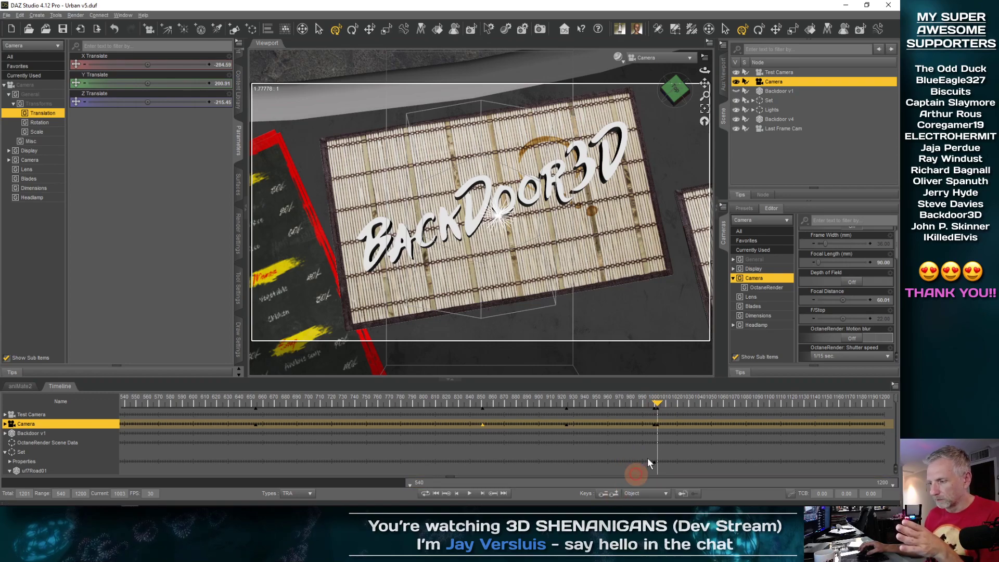
Try TCB interpolation on Camera's keyframes from about frame 850 to 1003, and undo it together with the keyframe added at 1003
mouse_move(657, 404)
left_mouse_down()
mouse_move(410, 401)
mouse_move(677, 406)
mouse_move(584, 407)
mouse_move(666, 404)
left_mouse_up()
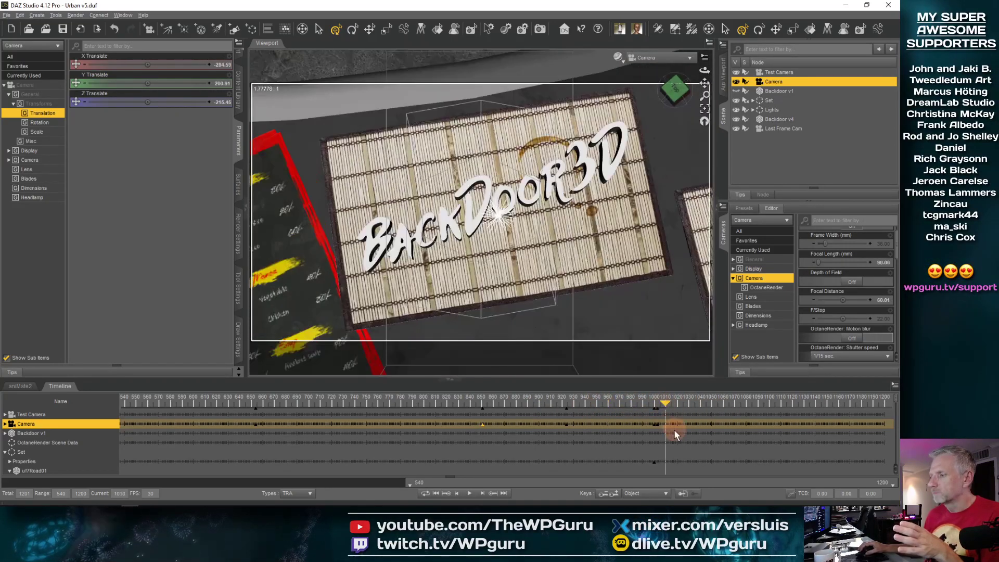
left_click(683, 436)
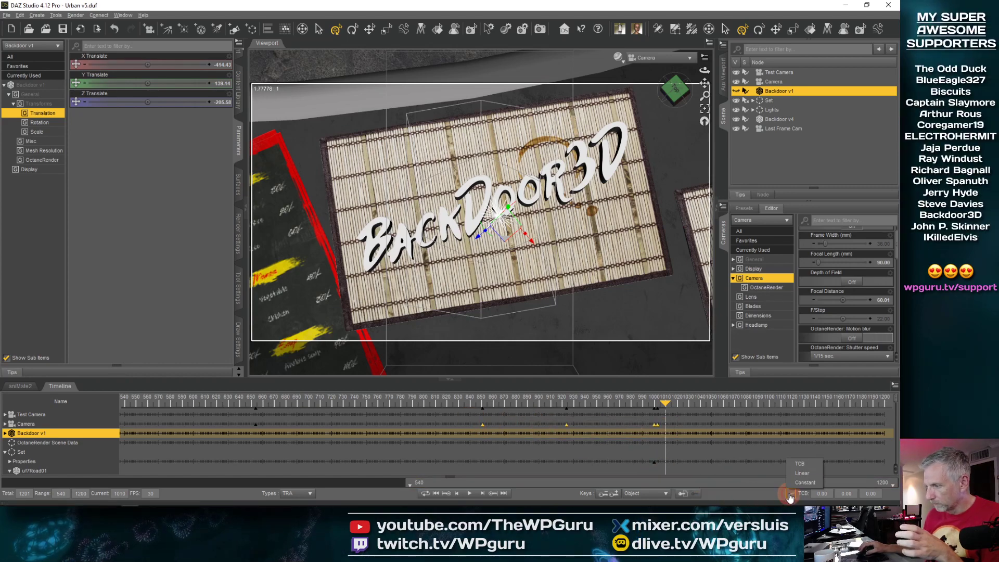
left_click(809, 464)
left_click_drag(665, 403, 721, 417)
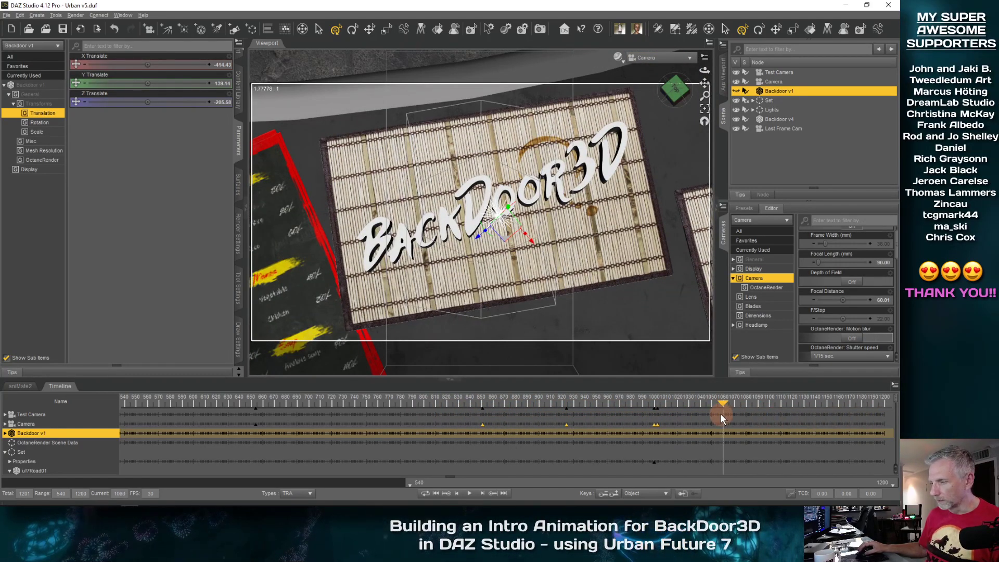
key("ctrl+z")
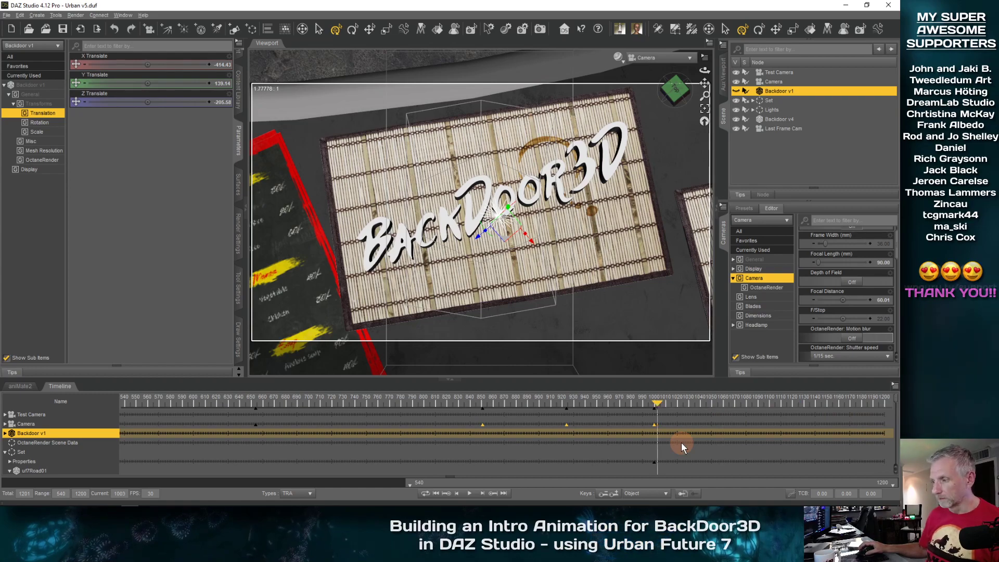
Review Camera's motion by scrubbing the timeline between frame 540 and just past frame 1000
left_click_drag(660, 410, 123, 441)
left_click_drag(218, 442, 655, 429)
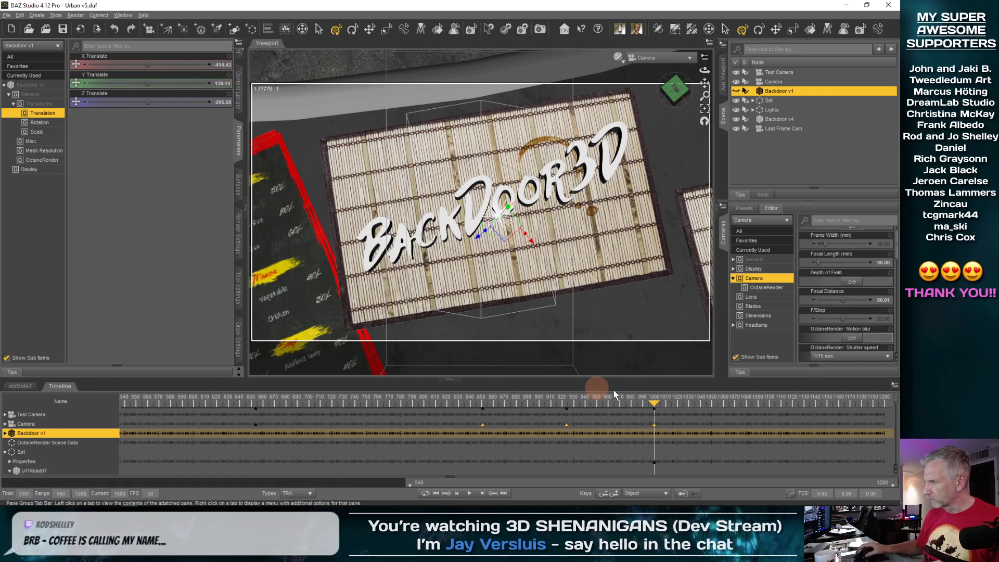
mouse_move(644, 407)
left_mouse_down()
mouse_move(514, 415)
mouse_move(655, 411)
left_mouse_up()
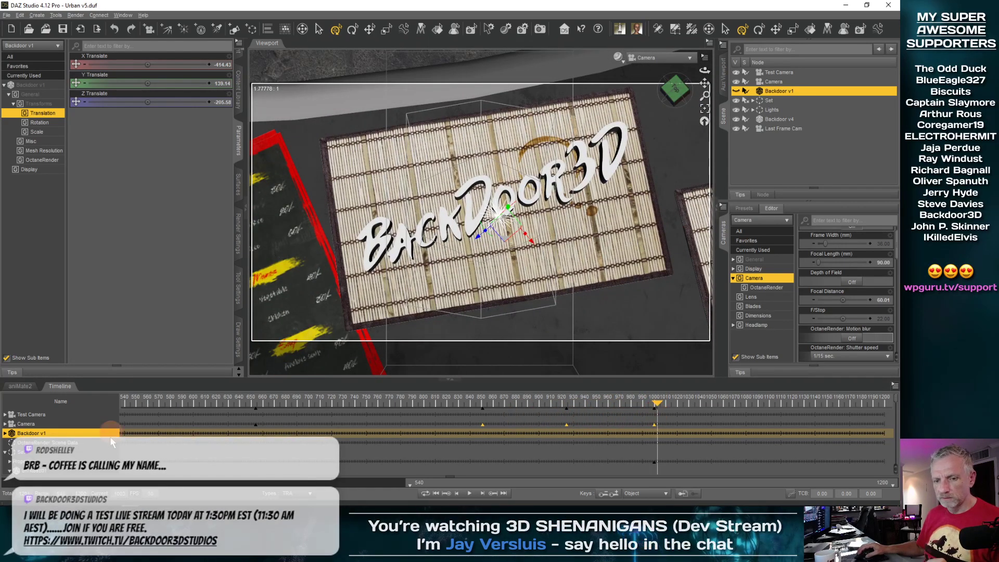
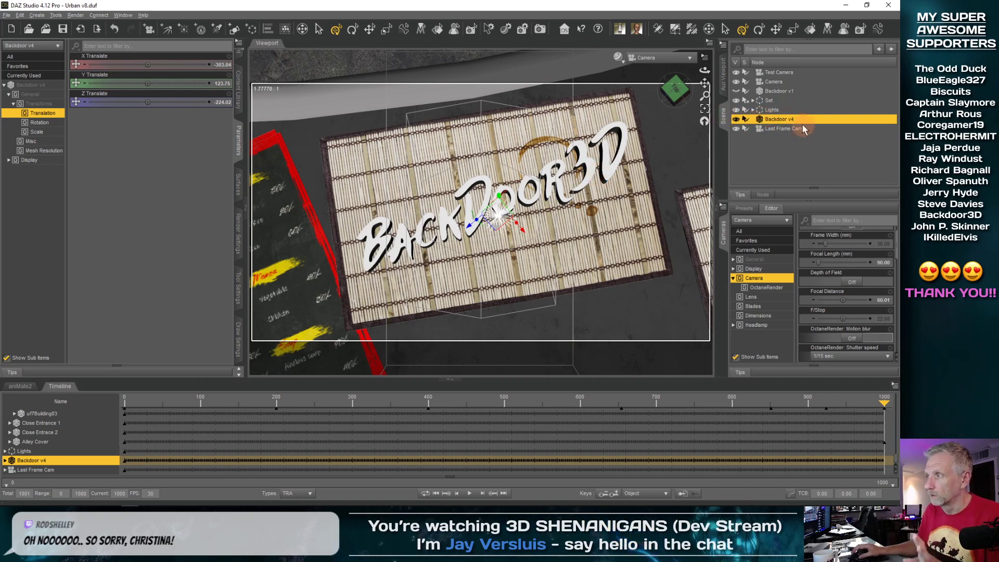
Select all surfaces of Backdoor v4 and apply the Iray shader preset Car Paint - Cranberry to them
left_click(237, 186)
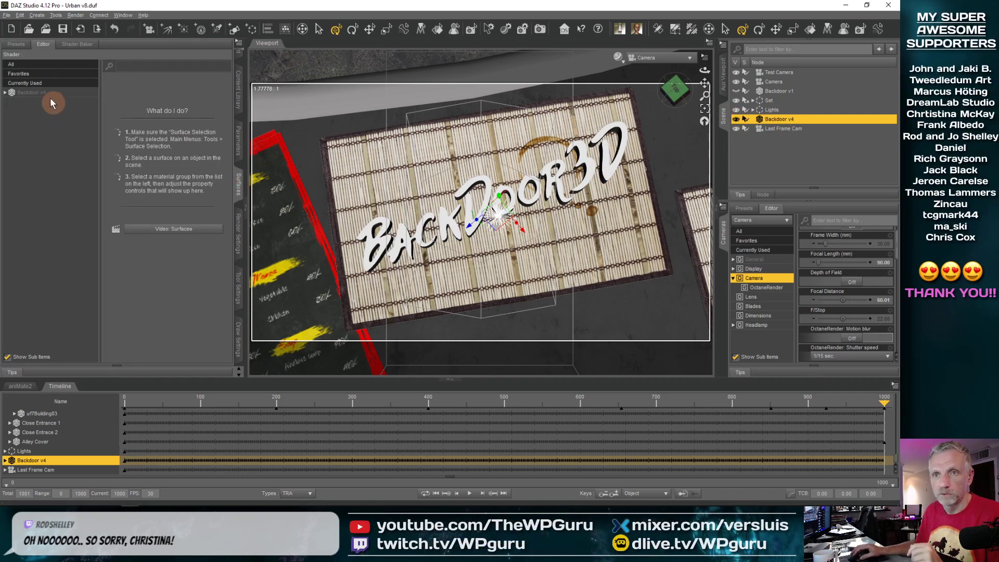
left_click(24, 95)
left_click(29, 76)
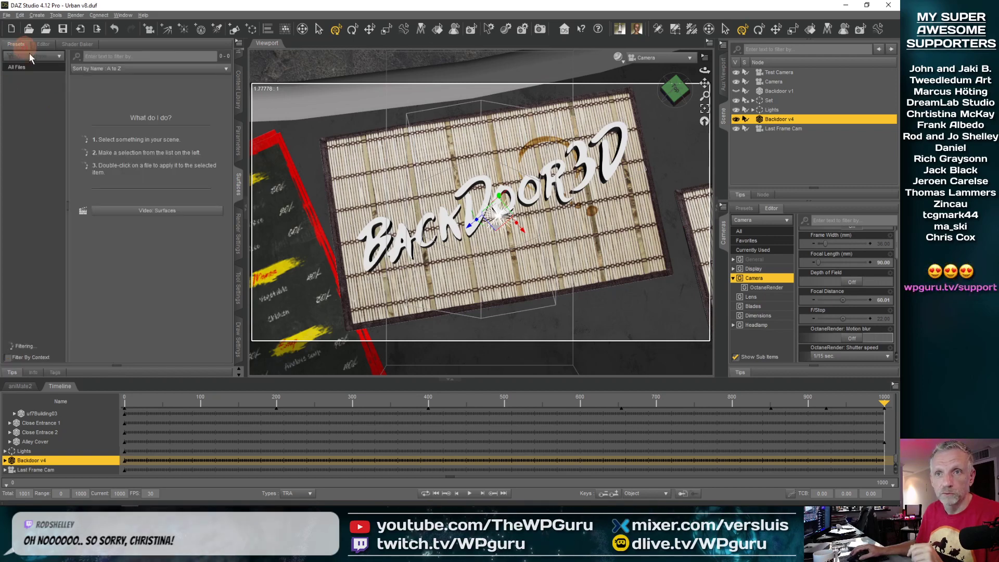
left_click(18, 95)
double_click(39, 94)
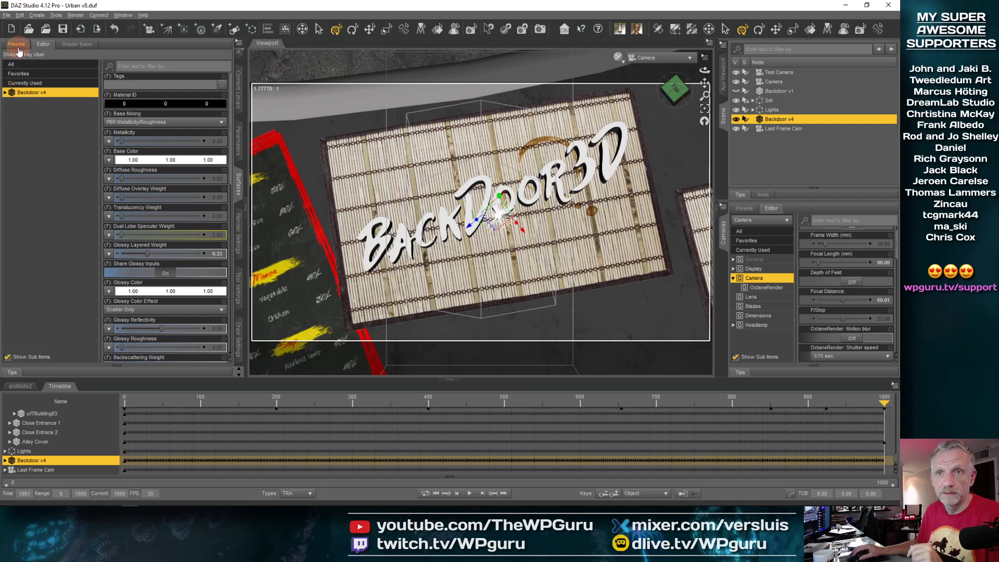
left_click(16, 43)
left_click(4, 114)
left_click(14, 143)
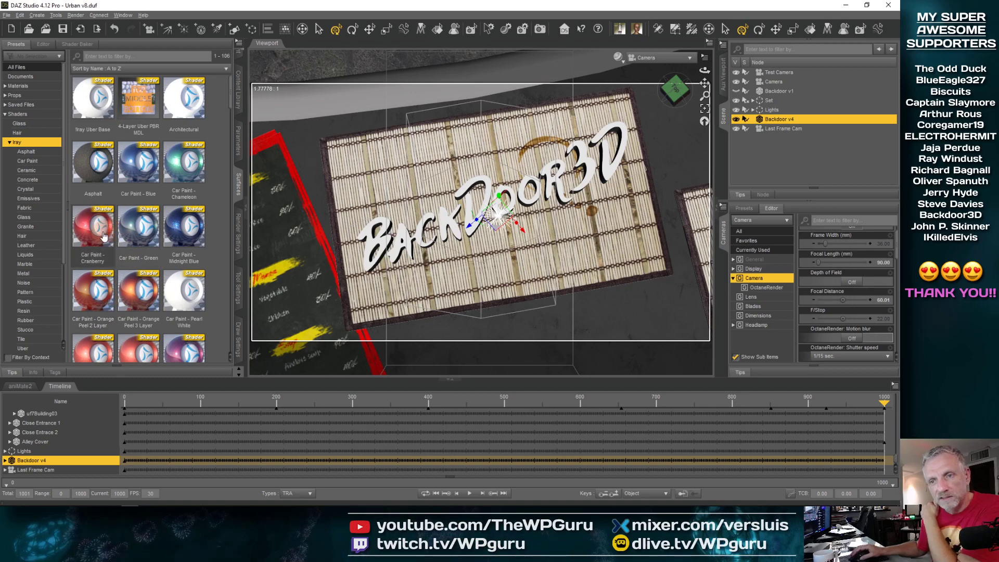
mouse_move(103, 237)
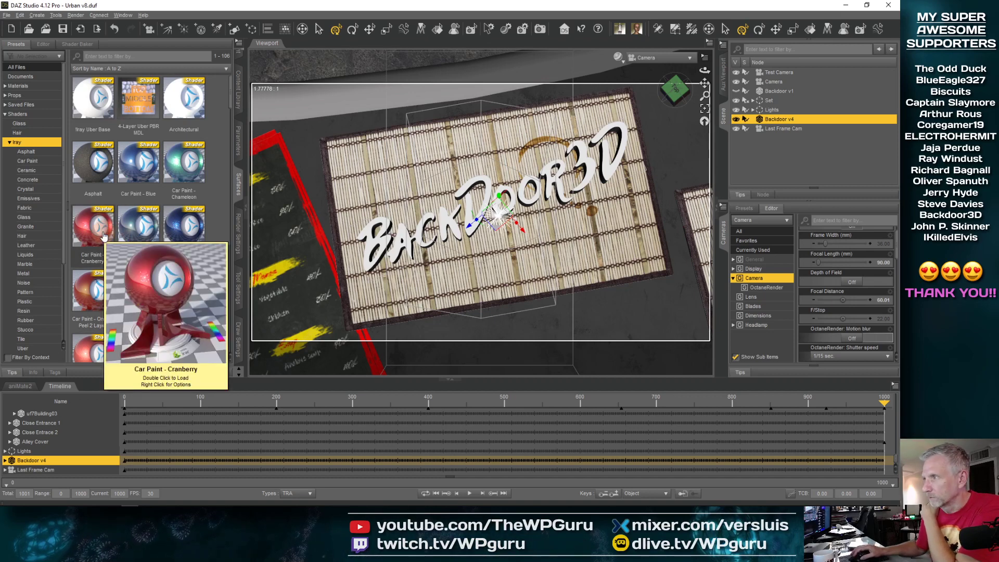
double_click(104, 237)
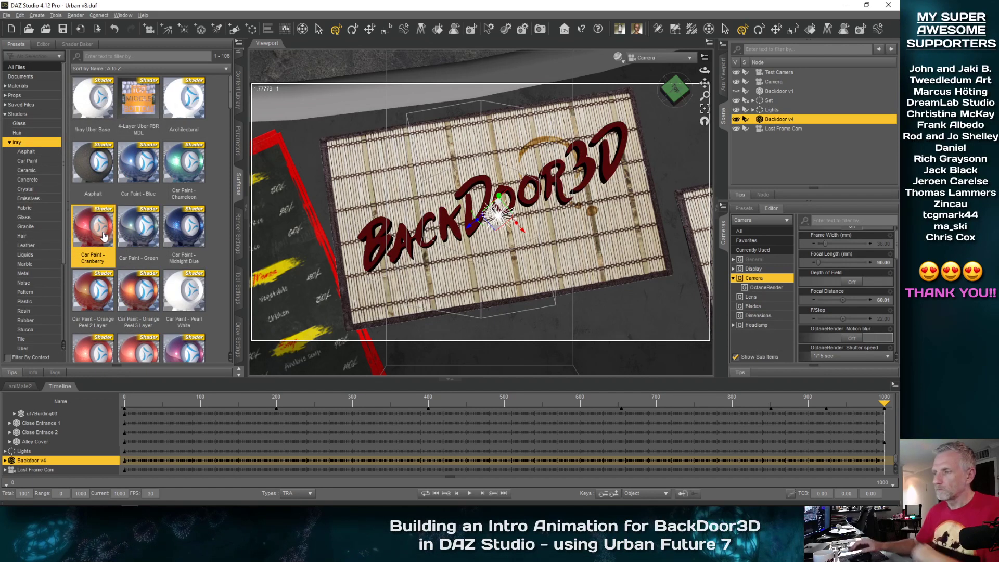
Try moving Logo Light up across the BackDoor3D logo in an NVIDIA Iray preview, undo the move and return to Texture Shaded
left_click(619, 57)
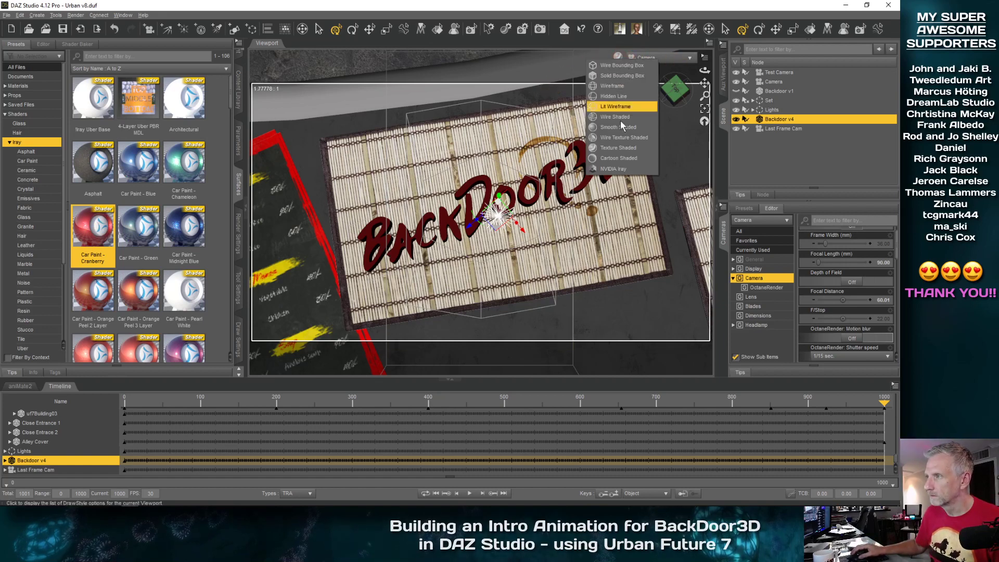
left_click(620, 169)
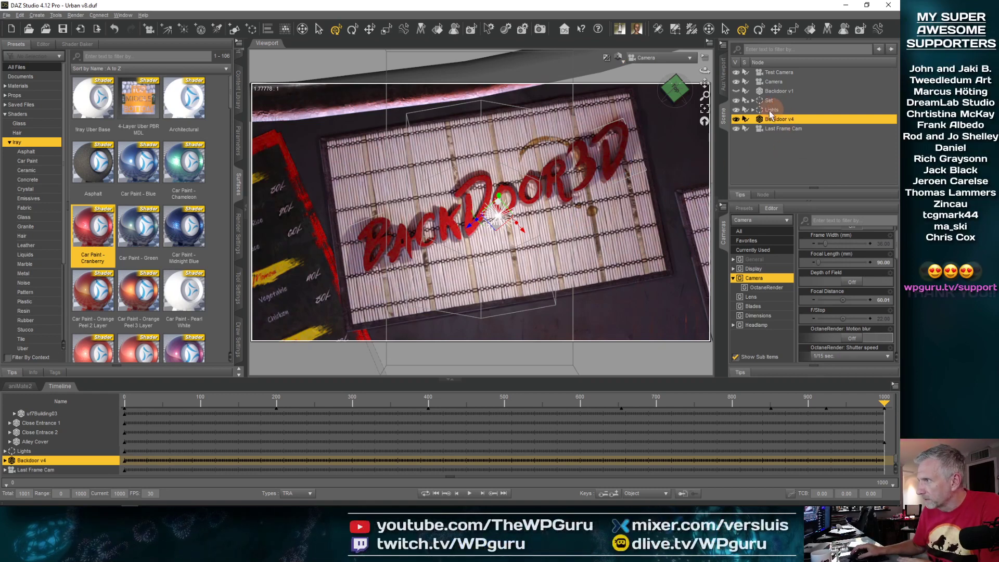
left_click(754, 110)
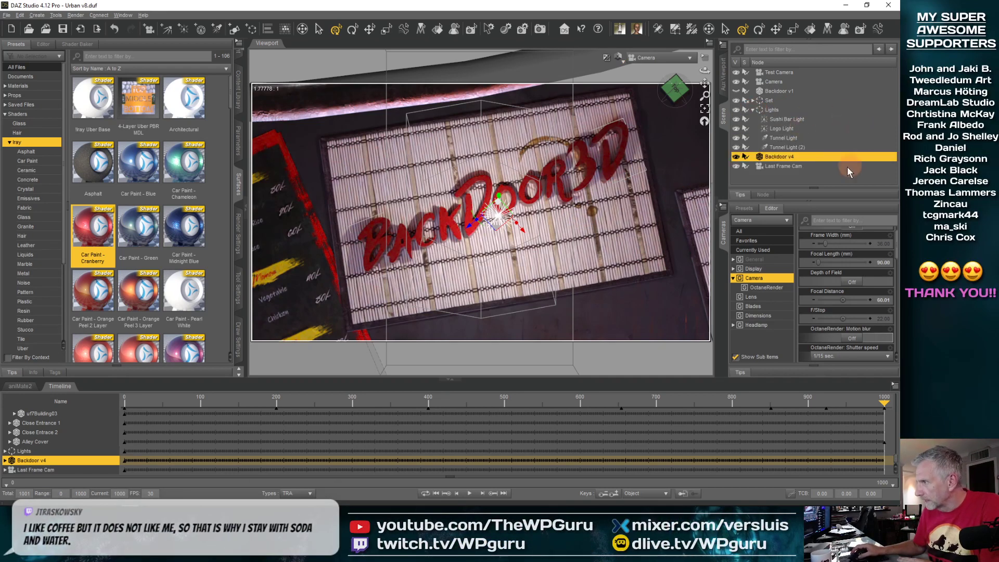
left_click(787, 129)
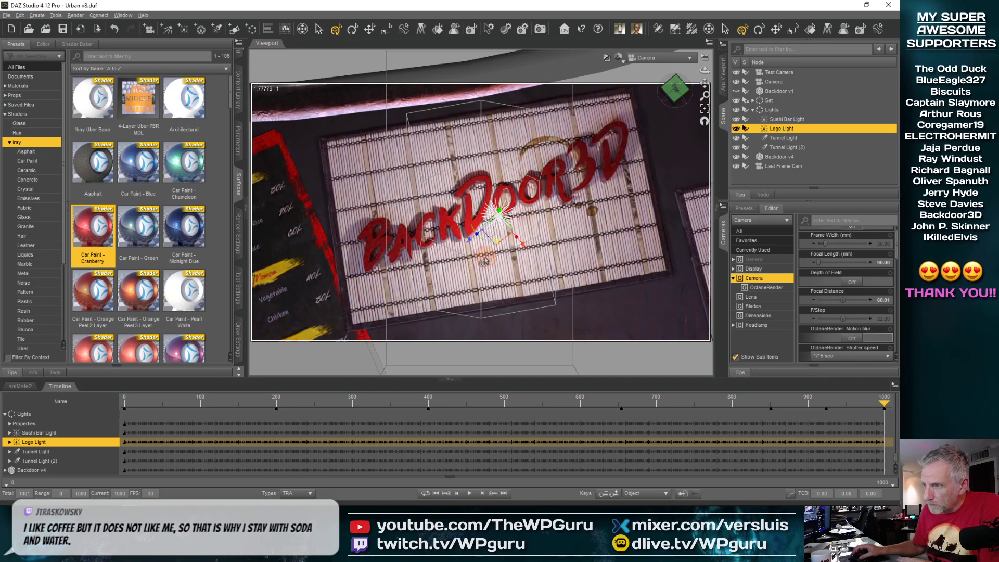
left_click_drag(499, 250, 495, 211)
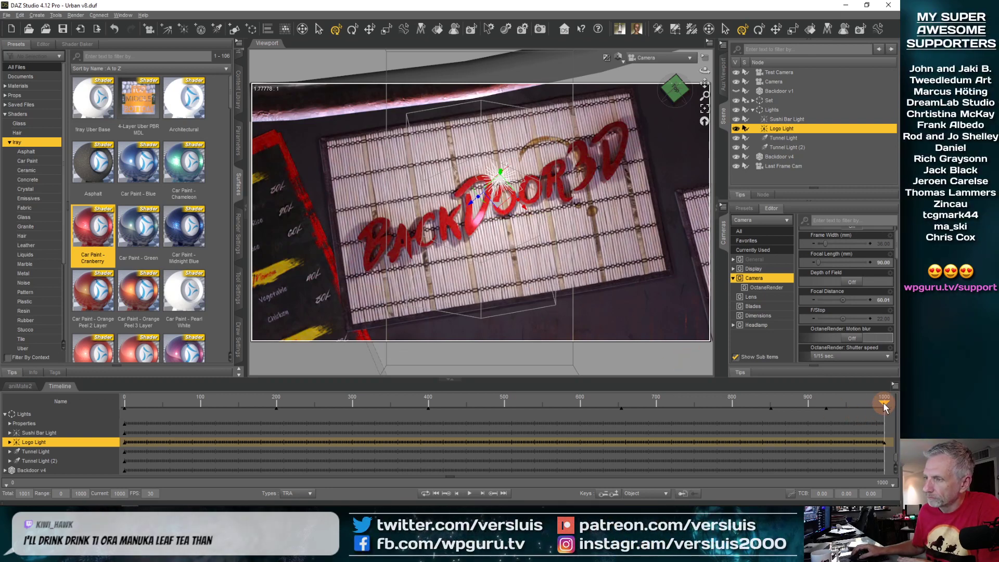
key("ctrl+z")
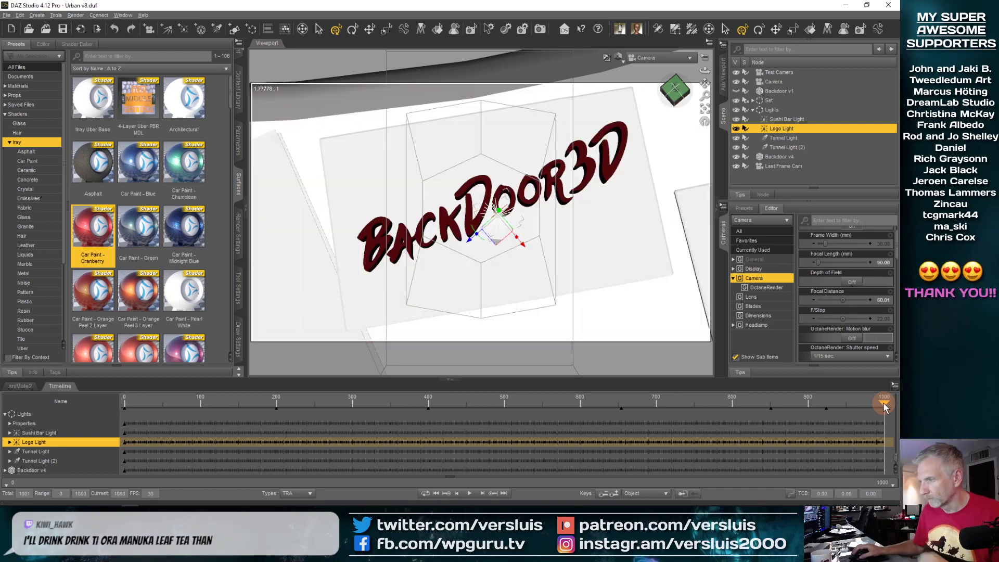
left_click(619, 58)
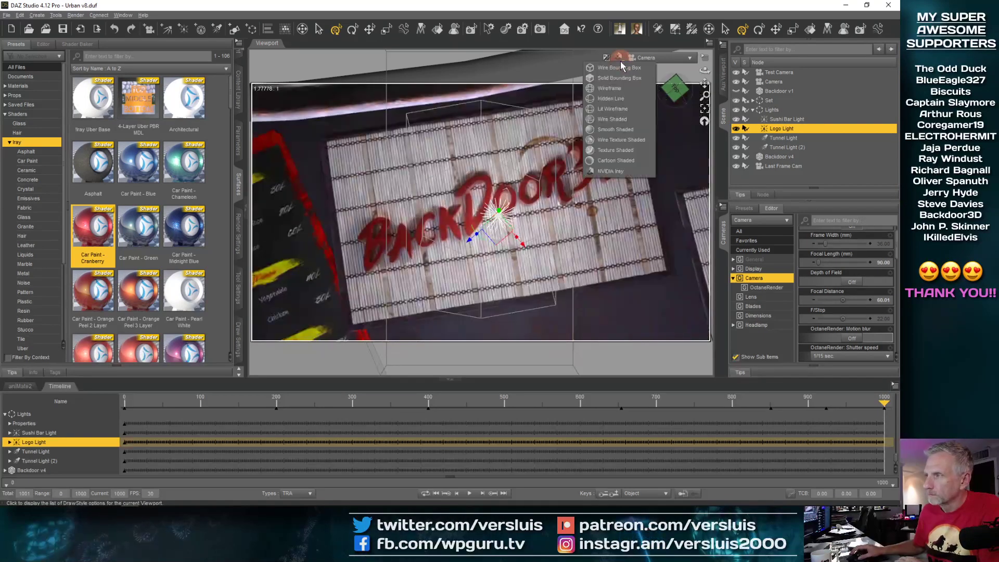
left_click(627, 150)
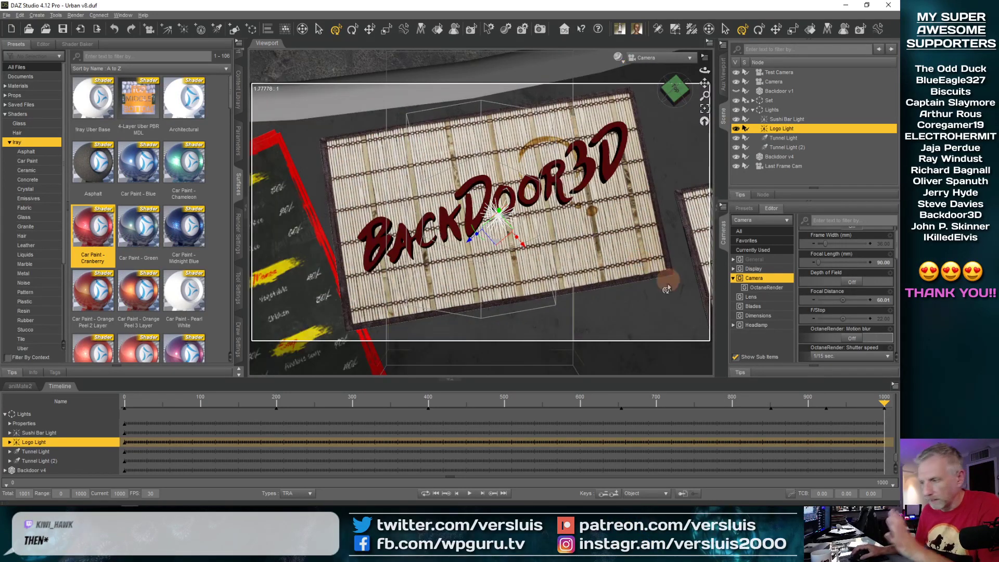
Extend the animation to 1201 total frames and widen the visible timeline range to 0–1200
mouse_move(883, 405)
left_mouse_down()
mouse_move(760, 407)
mouse_move(801, 402)
mouse_move(872, 404)
mouse_move(788, 409)
mouse_move(888, 407)
mouse_move(752, 414)
mouse_move(886, 418)
left_mouse_up()
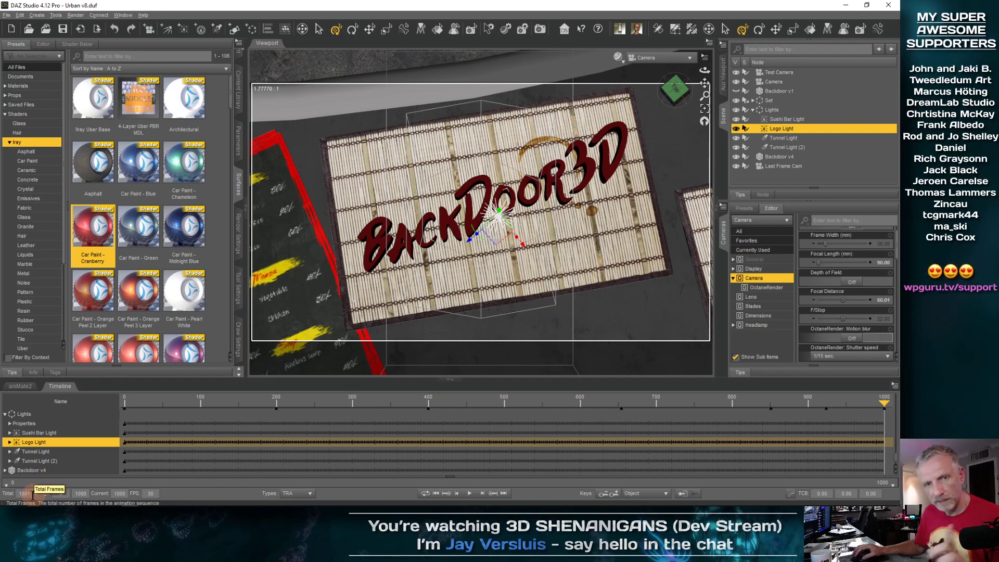
type("1201")
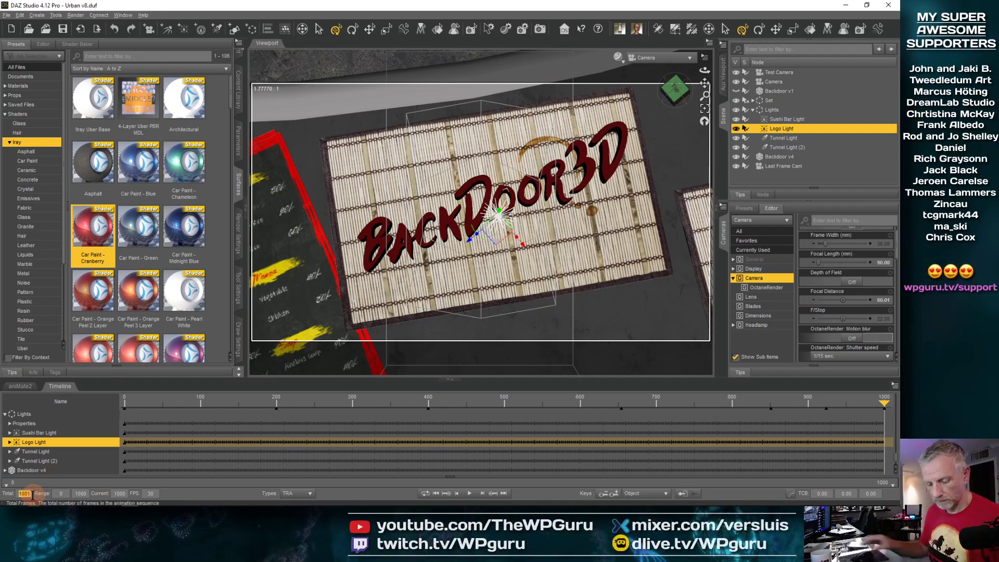
key("Return")
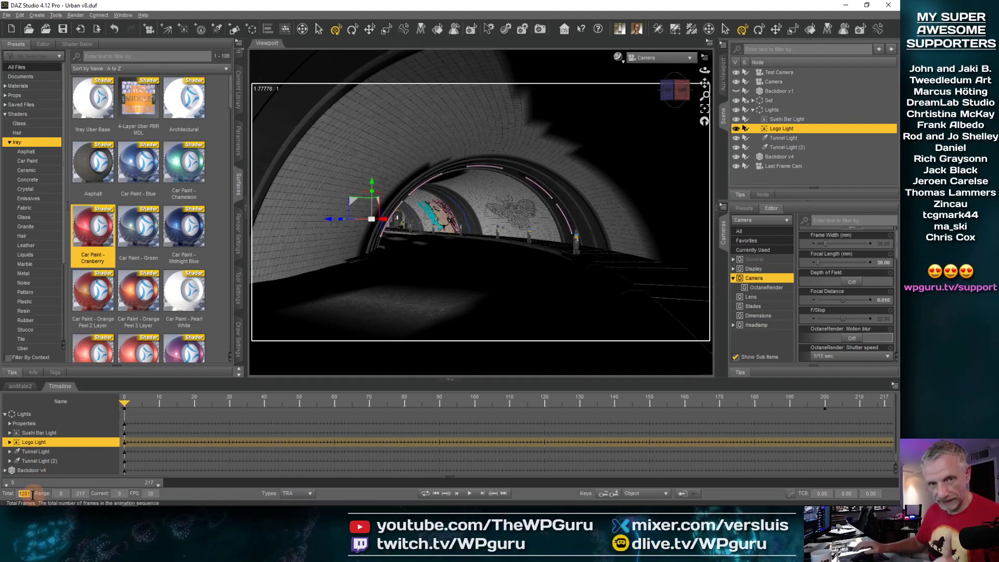
left_click_drag(154, 486, 900, 471)
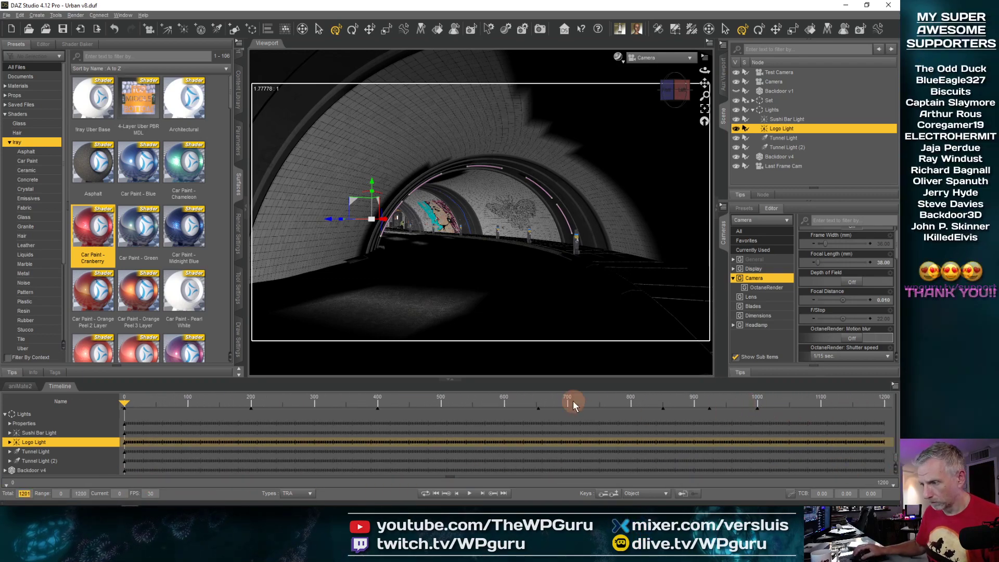
At frame 1001, move Logo Light in Z and X to just below the B at the start of the logo
mouse_move(752, 404)
left_mouse_down()
mouse_move(857, 403)
mouse_move(721, 405)
mouse_move(756, 404)
left_mouse_up()
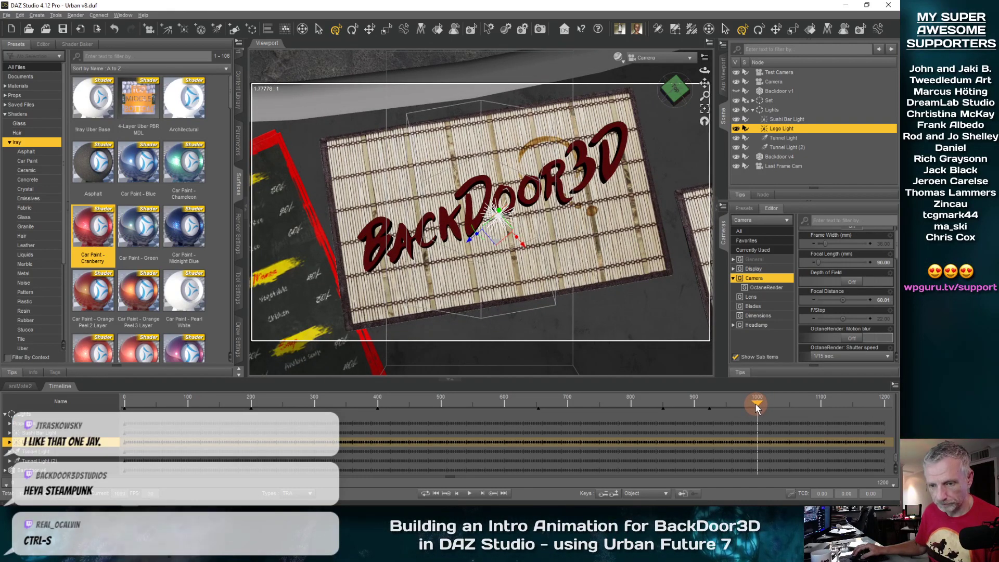
left_click_drag(756, 404, 759, 404)
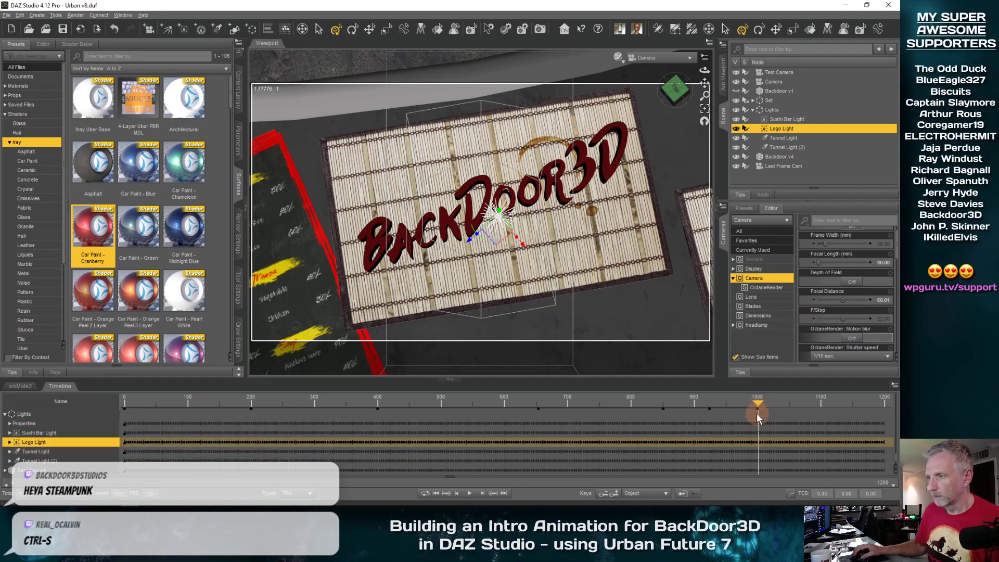
left_click(500, 247)
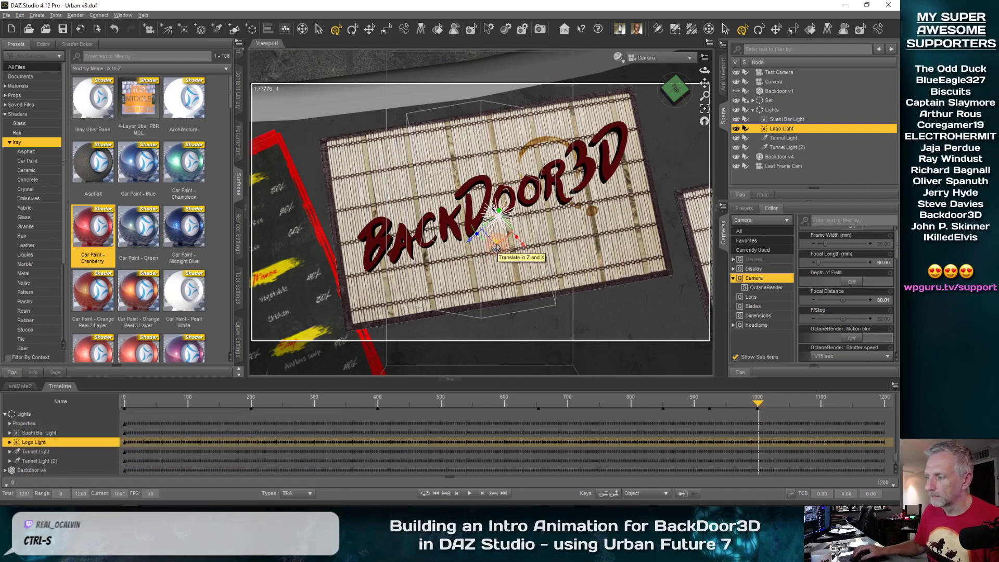
left_click_drag(495, 251, 365, 298)
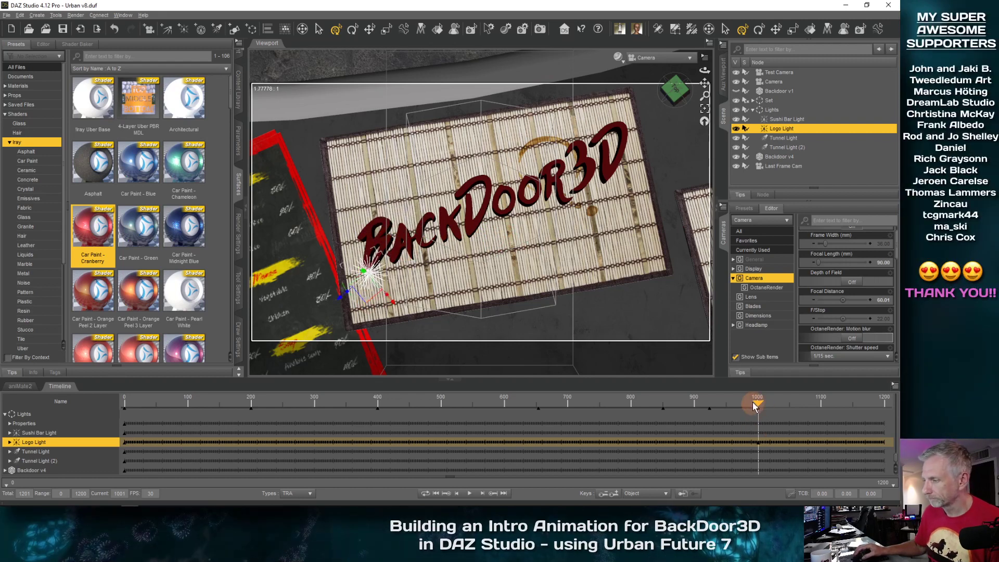
mouse_move(758, 404)
left_mouse_down()
mouse_move(658, 402)
mouse_move(750, 407)
left_mouse_up()
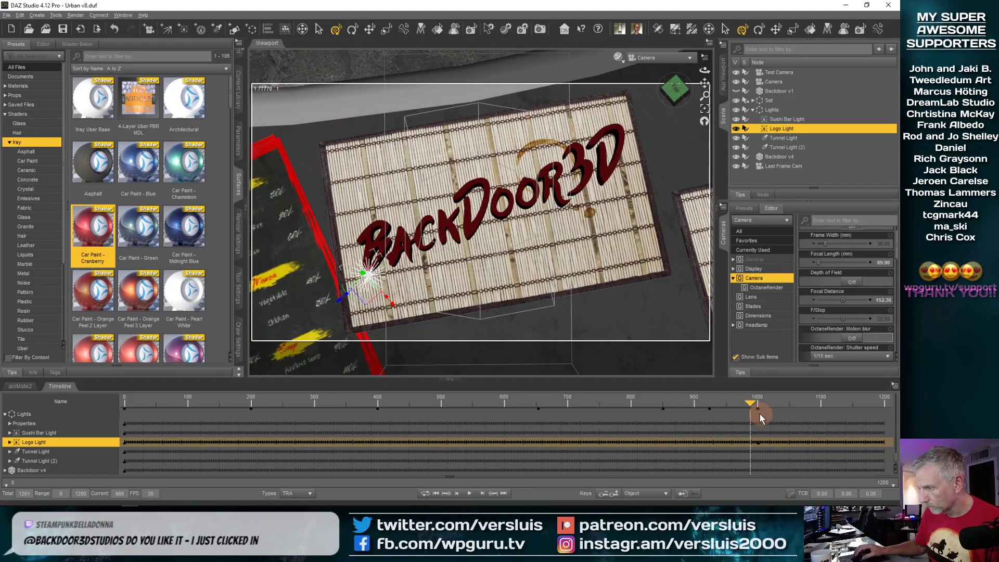
At frame 1200, move Logo Light diagonally across the logo to just above the 3D at its end
left_click_drag(751, 406, 787, 412)
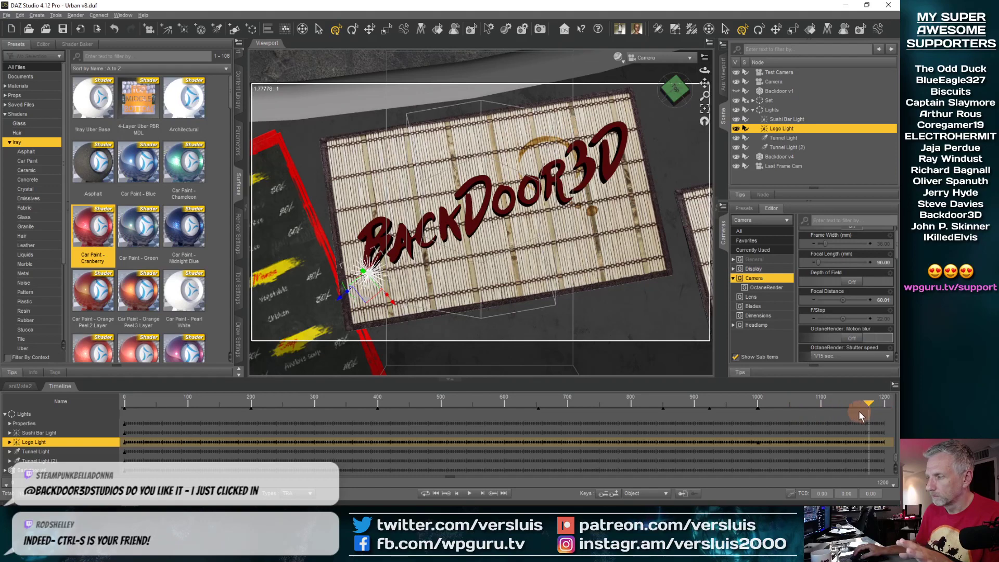
left_click_drag(860, 415, 889, 423)
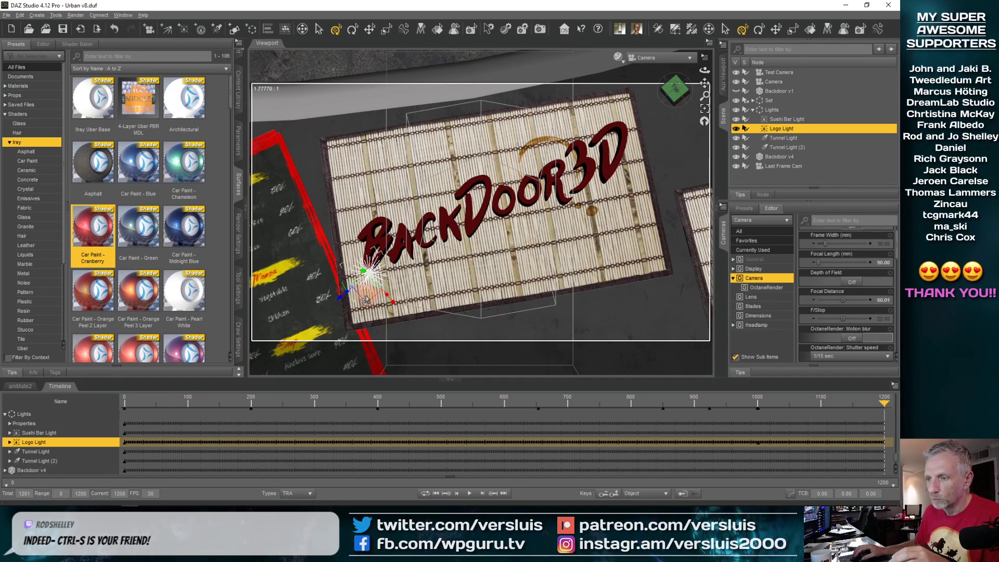
left_click_drag(366, 303, 596, 137)
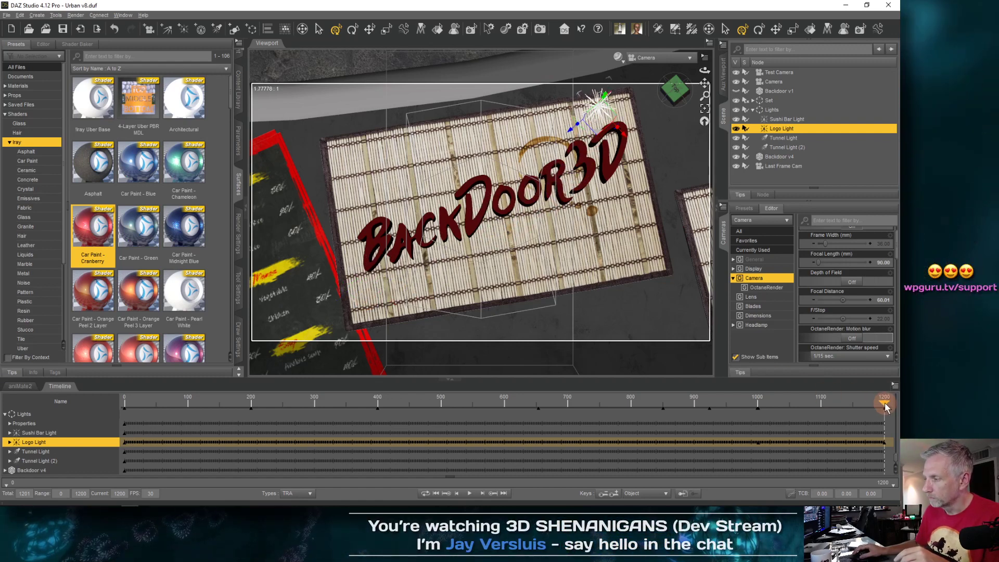
Review Logo Light's sweep across the logo between about frame 1000 and frame 1200, including an NVIDIA Iray preview of several frames
left_click(830, 408)
left_click_drag(830, 408, 799, 404)
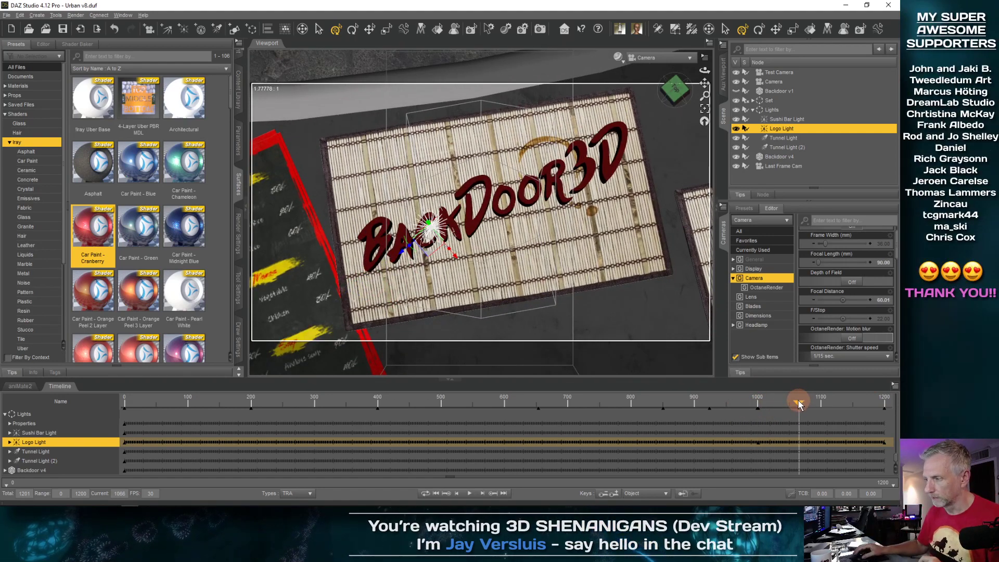
left_click_drag(799, 405, 756, 412)
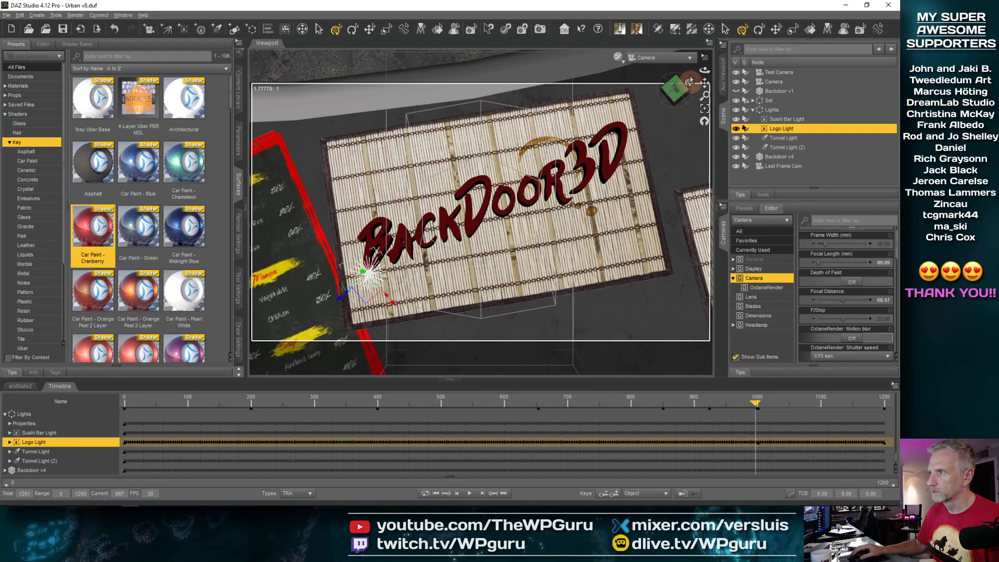
left_click(660, 58)
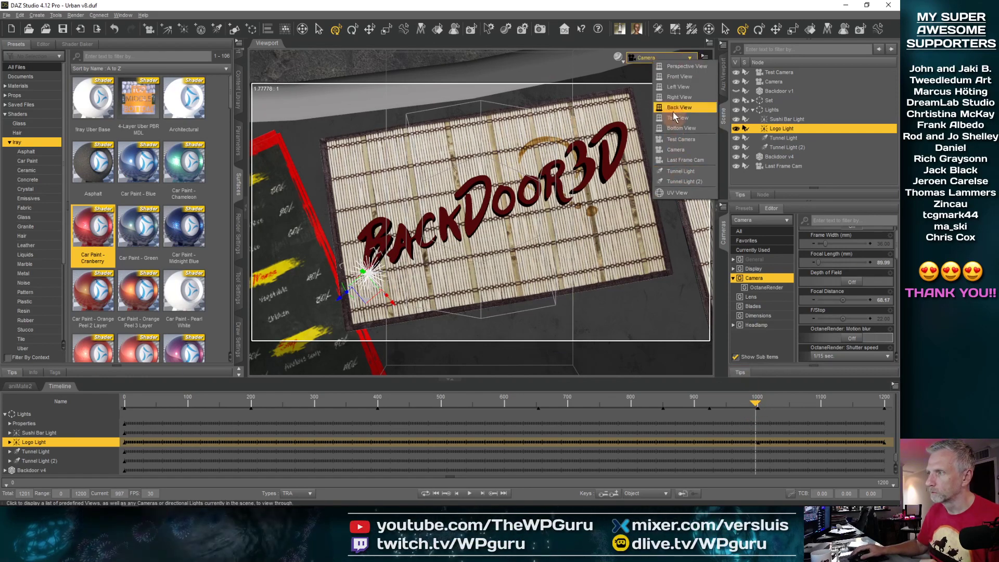
left_click(618, 57)
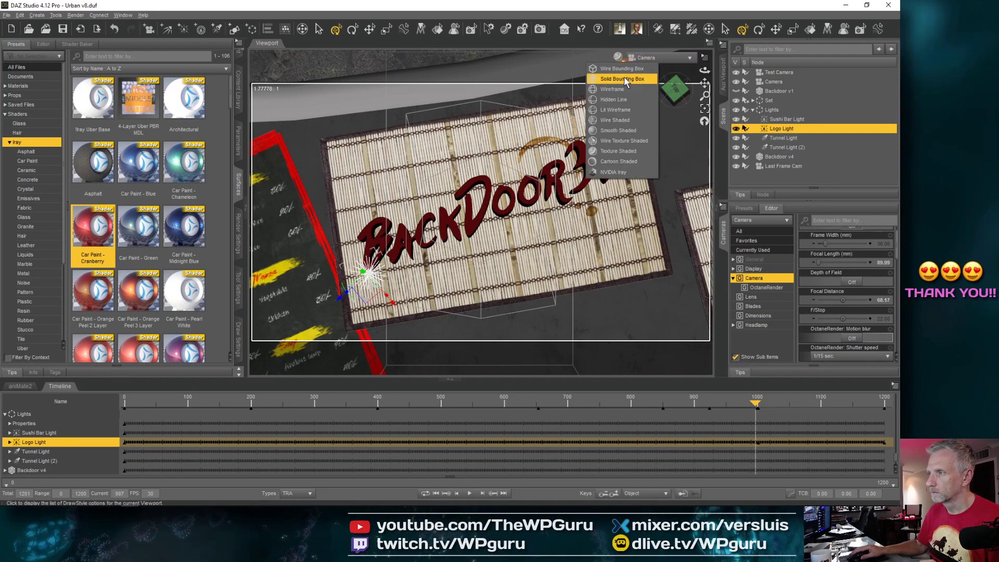
left_click(639, 174)
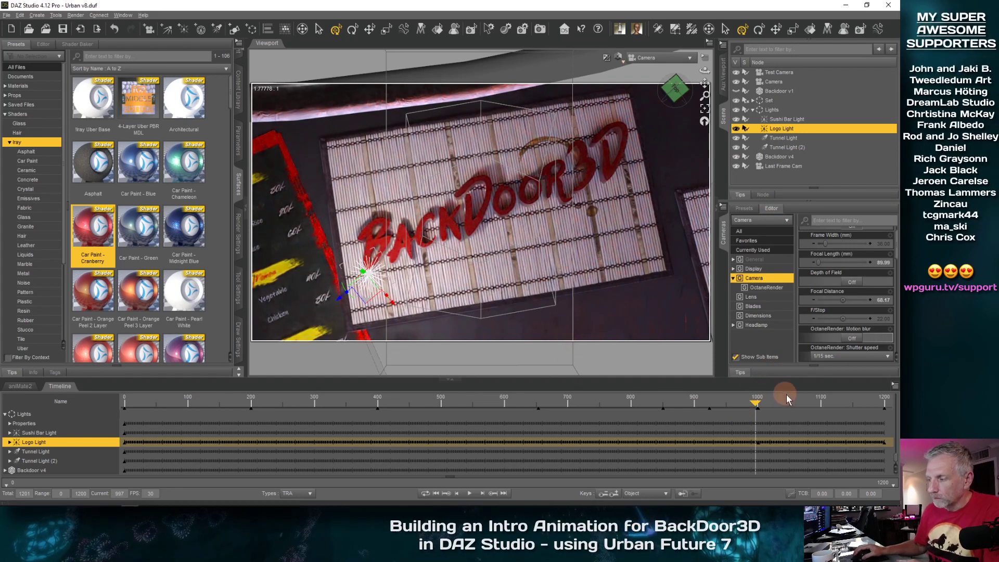
mouse_move(757, 409)
left_mouse_down()
mouse_move(723, 407)
mouse_move(754, 409)
left_mouse_up()
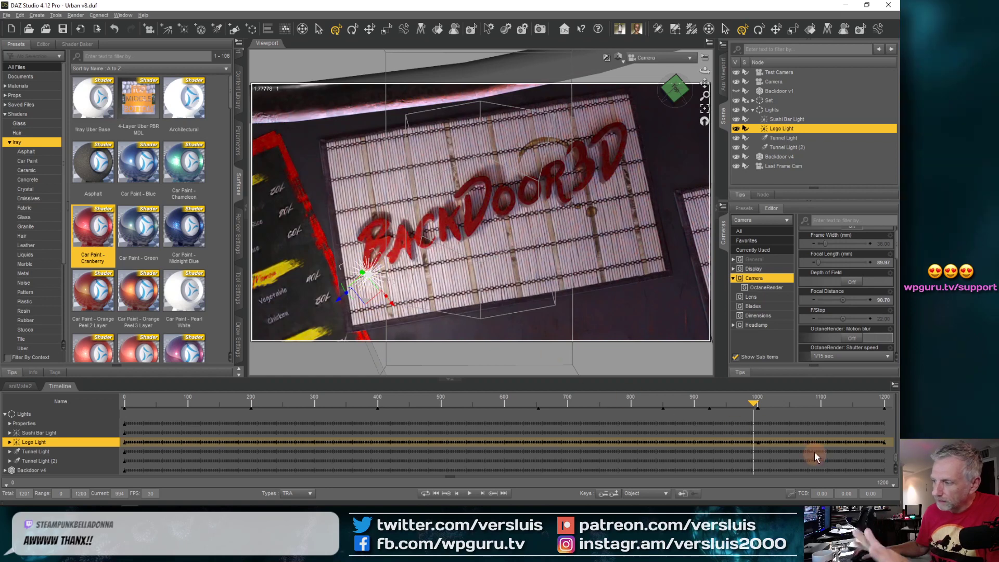
left_click_drag(754, 404, 763, 405)
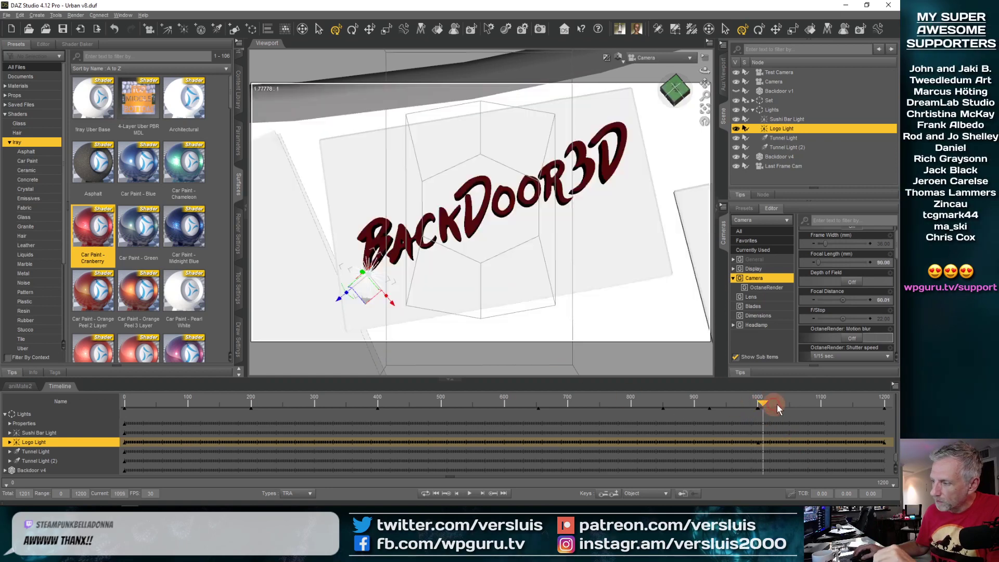
left_click(818, 405)
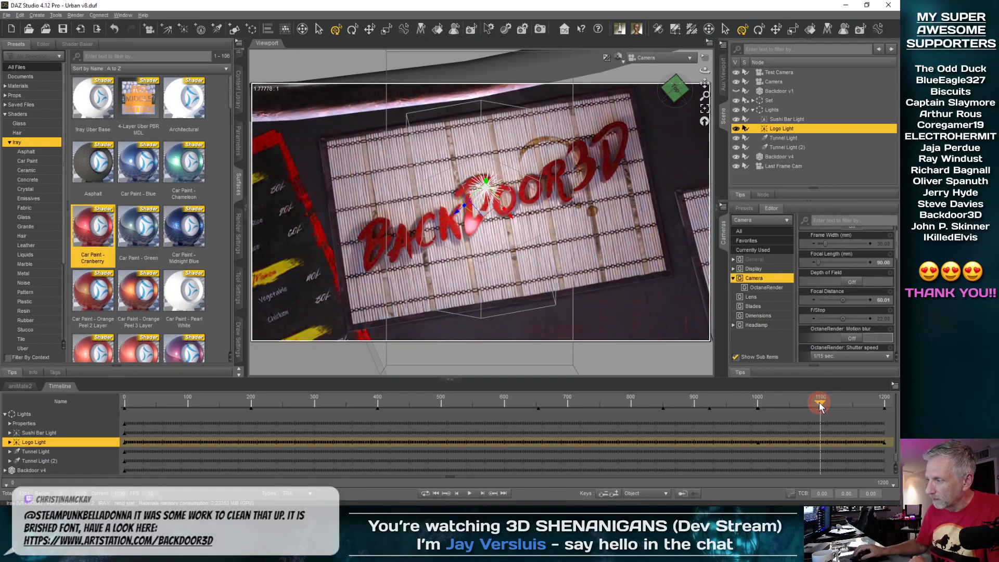
left_click_drag(819, 404, 823, 404)
left_click(889, 401)
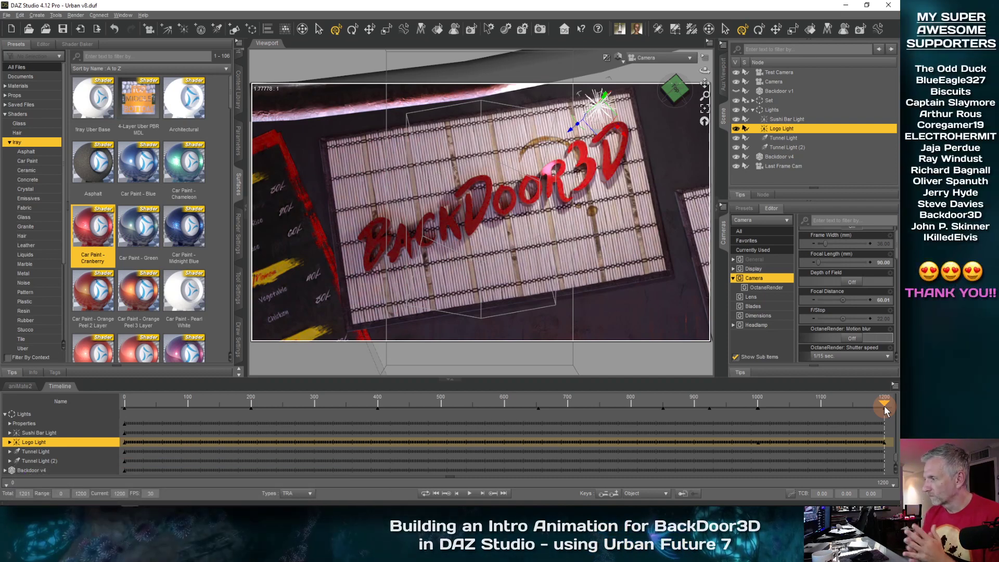
Save the scene and set the viewport draw style back to Texture Shaded
key("ctrl+s")
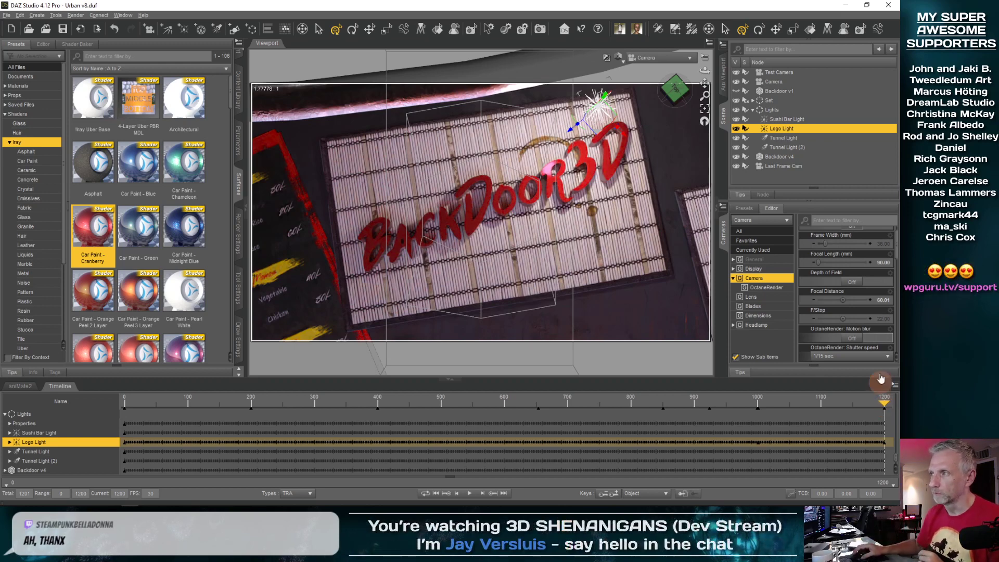
left_click(619, 57)
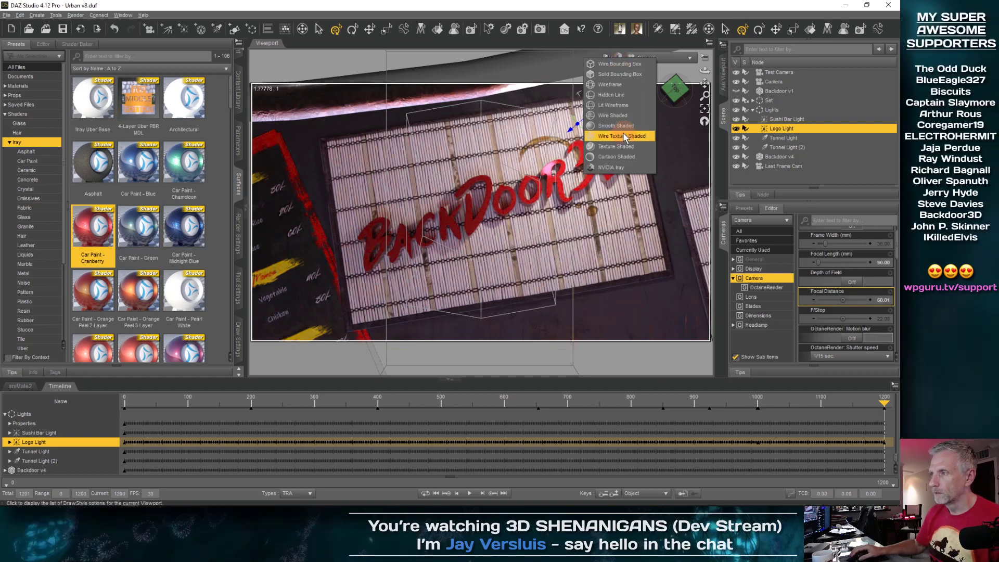
left_click(623, 147)
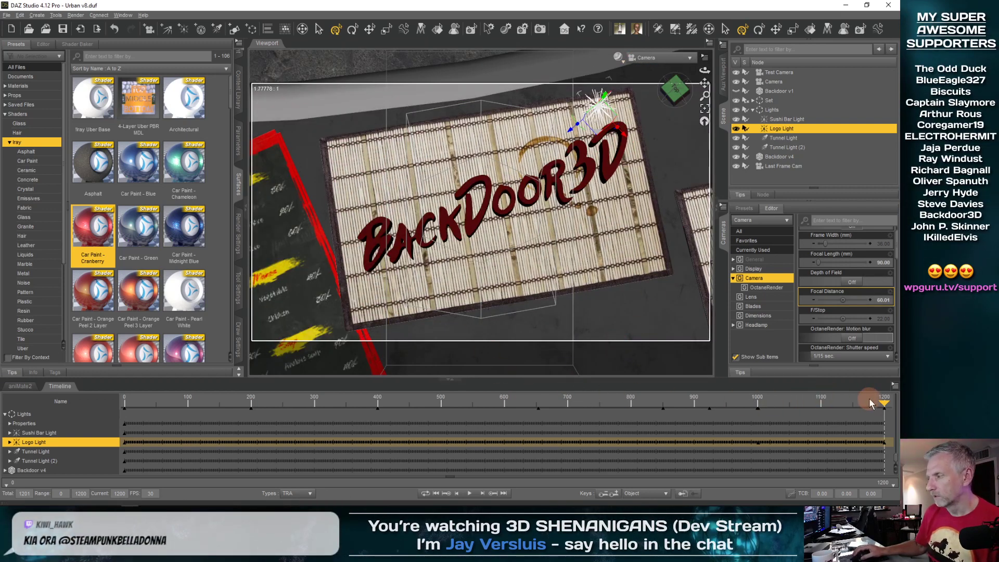
Scrub the animation back to frame 0 and switch the viewport from Camera to Perspective View
left_click_drag(886, 409, 468, 411)
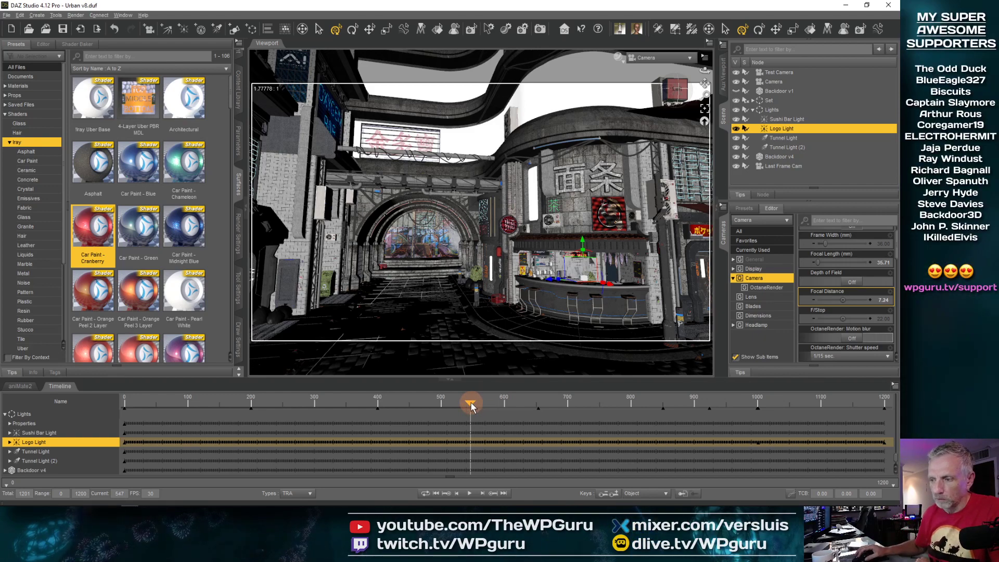
left_click_drag(470, 402, 88, 427)
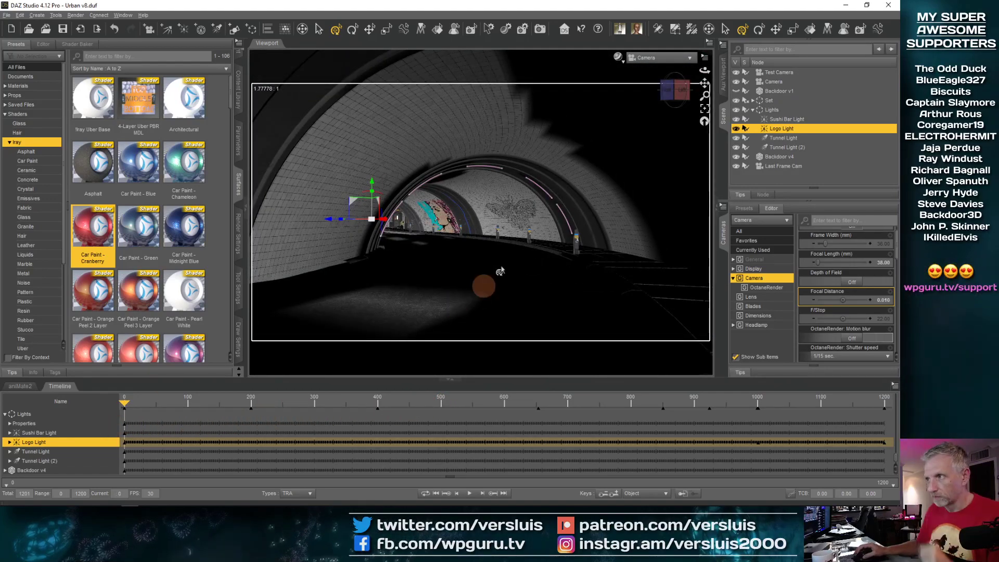
left_click(668, 57)
left_click(669, 64)
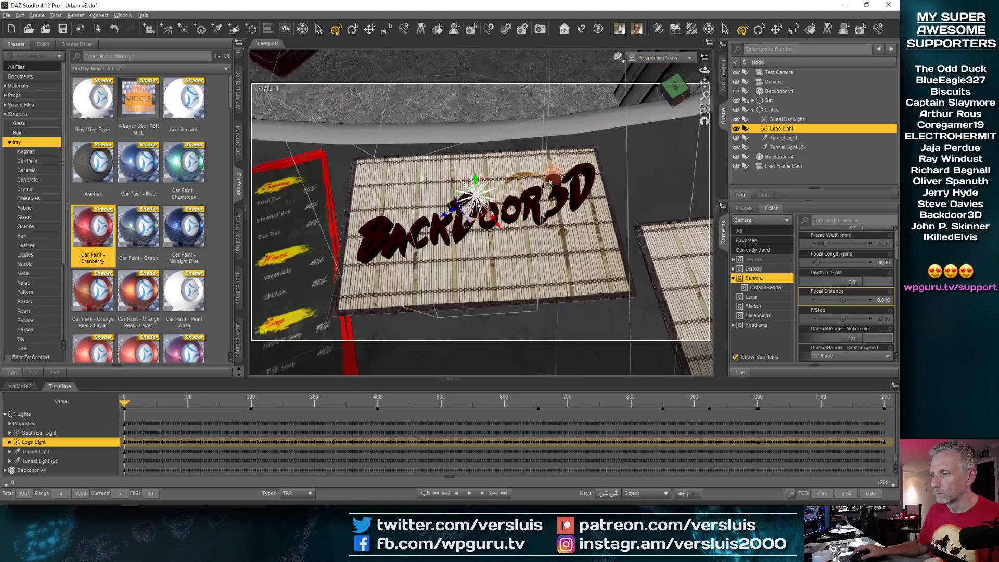
Collapse the Lights group and place Backdoor v1 and Backdoor v4 together in a new group named Logos
left_click(753, 109)
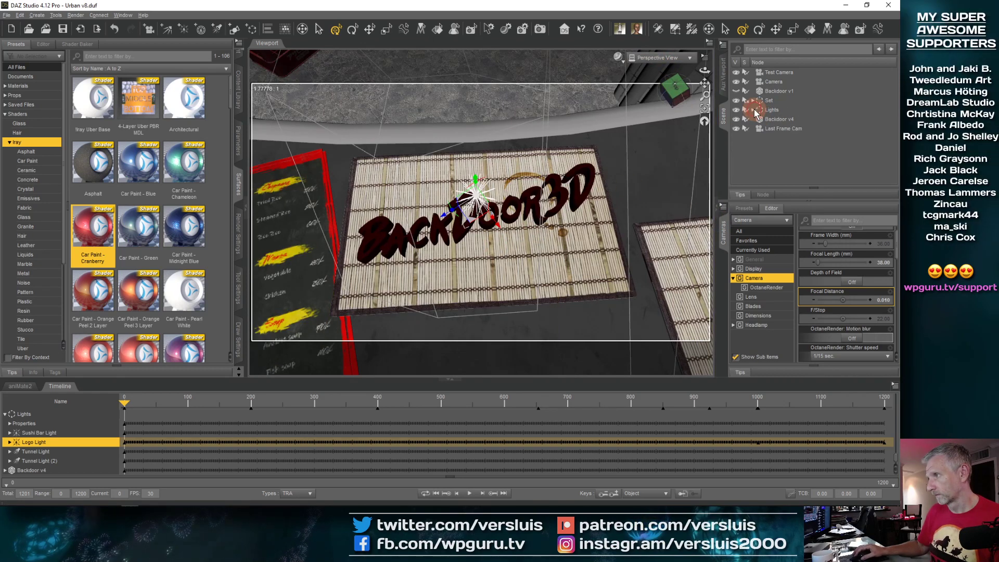
left_click(790, 91)
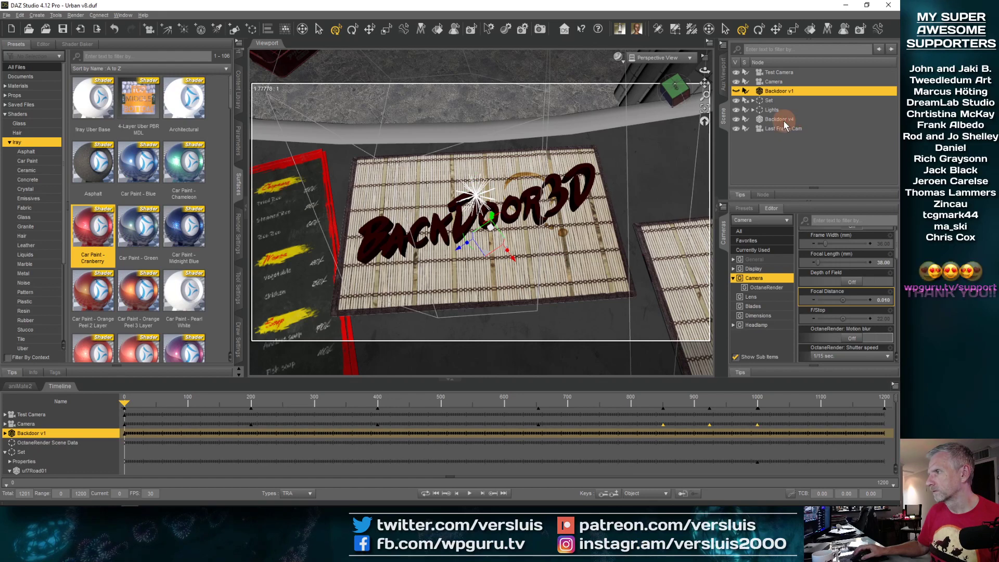
left_click(784, 120, "ctrl")
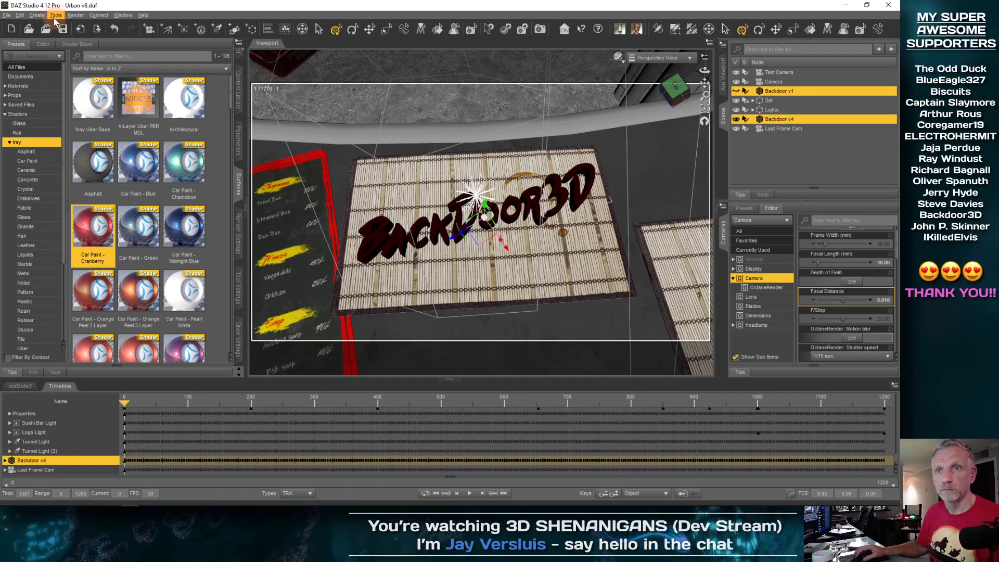
left_click(37, 15)
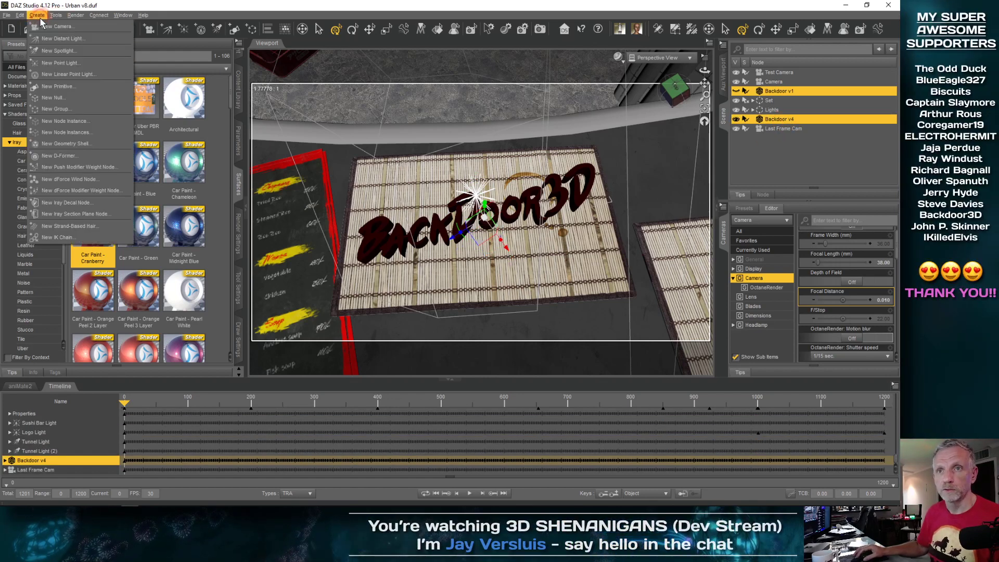
left_click(92, 110)
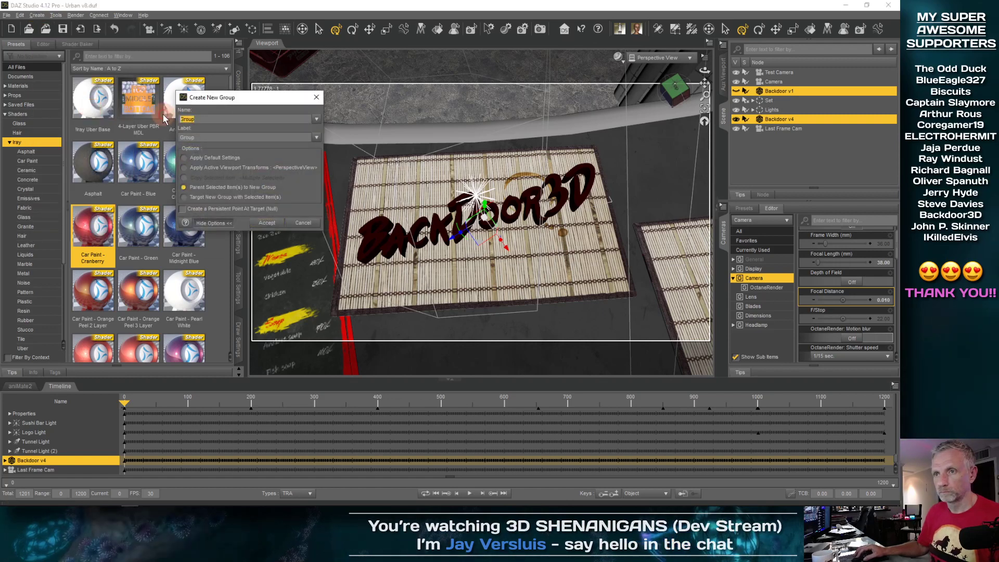
type("Logos")
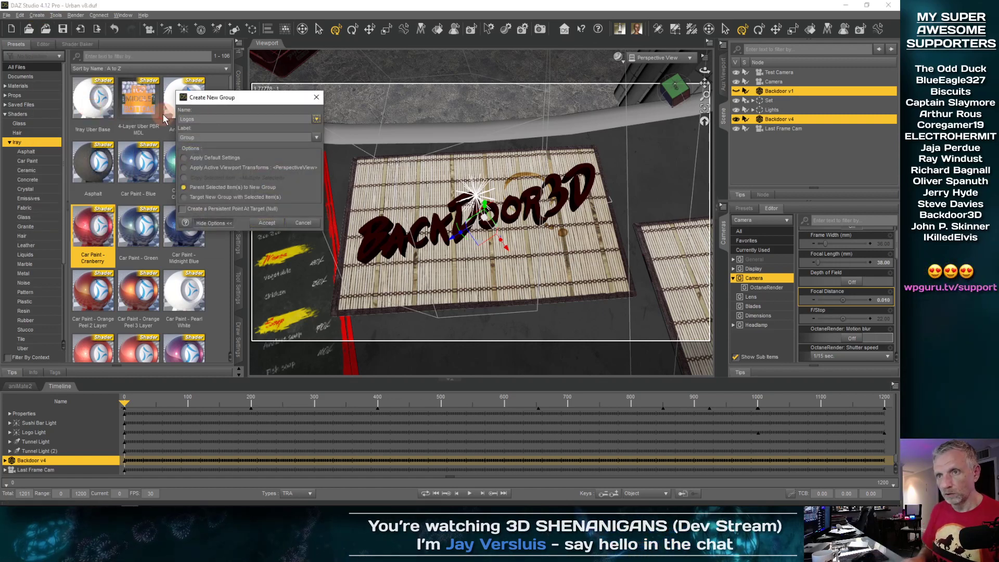
key("Tab")
type("Log")
key("Return")
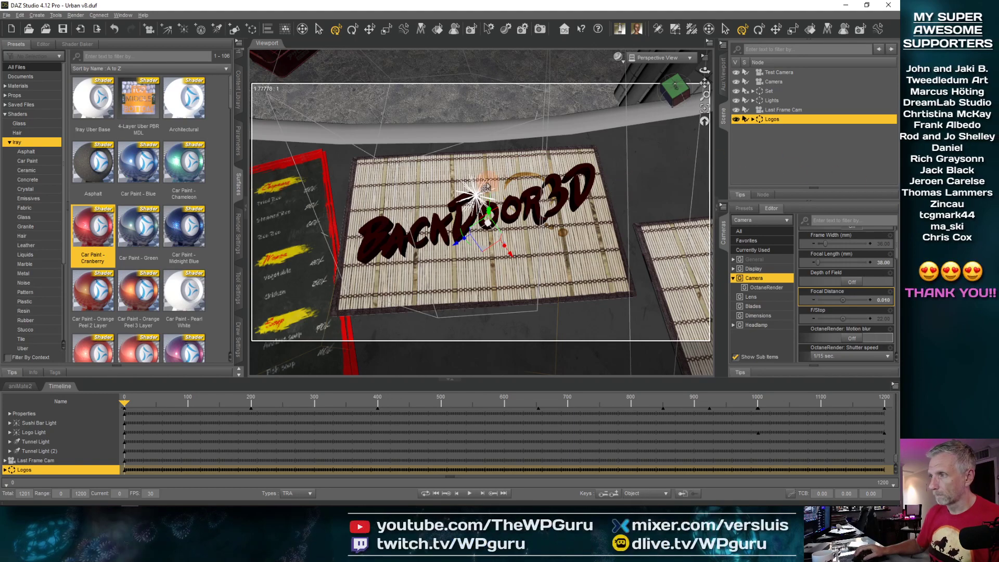
Load the Stinger vehicle prop from the Transportation products into the scene
scroll(478, 197, "down", 8)
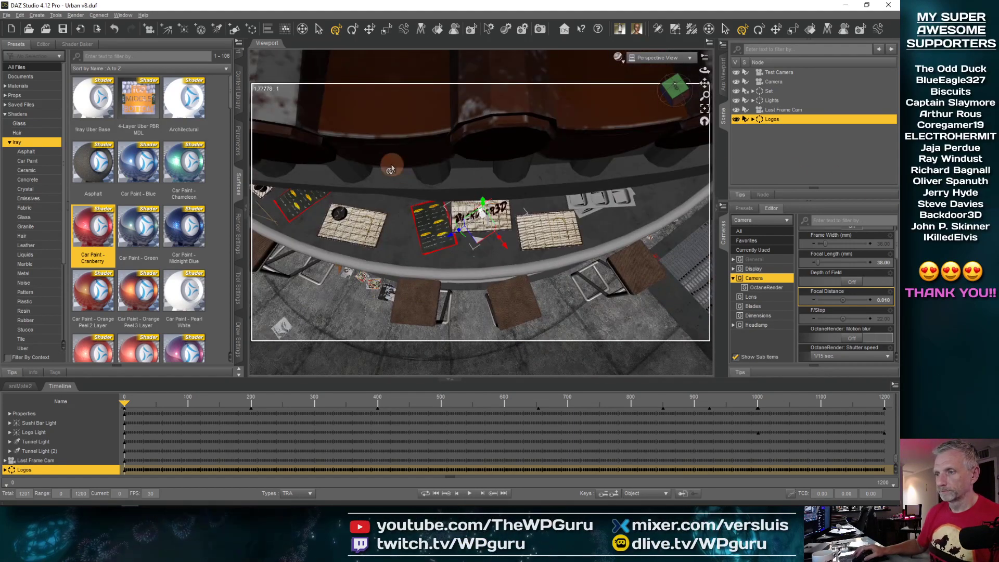
scroll(395, 167, "down", 5)
scroll(401, 164, "down", 10)
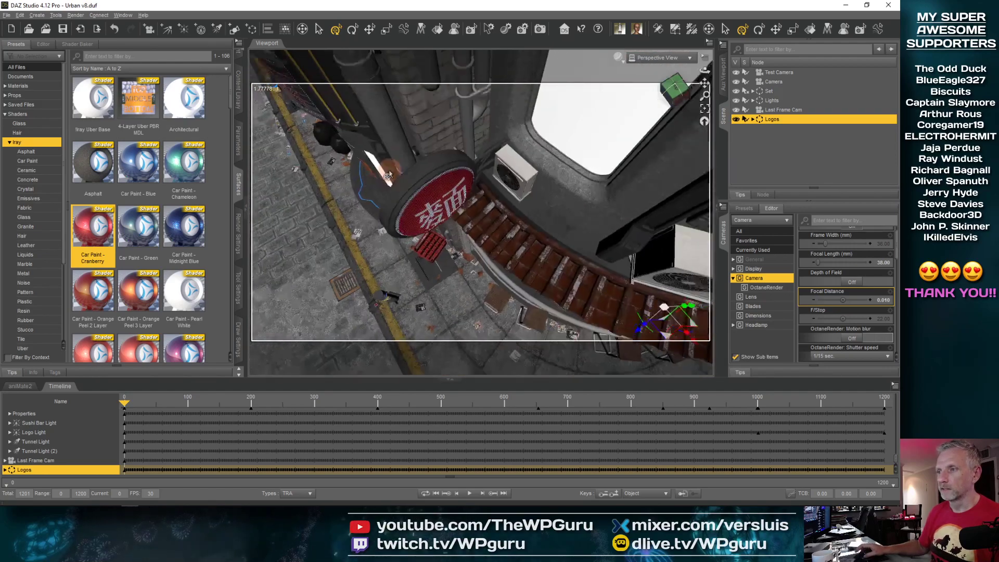
left_click_drag(645, 245, 382, 229, "alt")
scroll(382, 229, "up", 10)
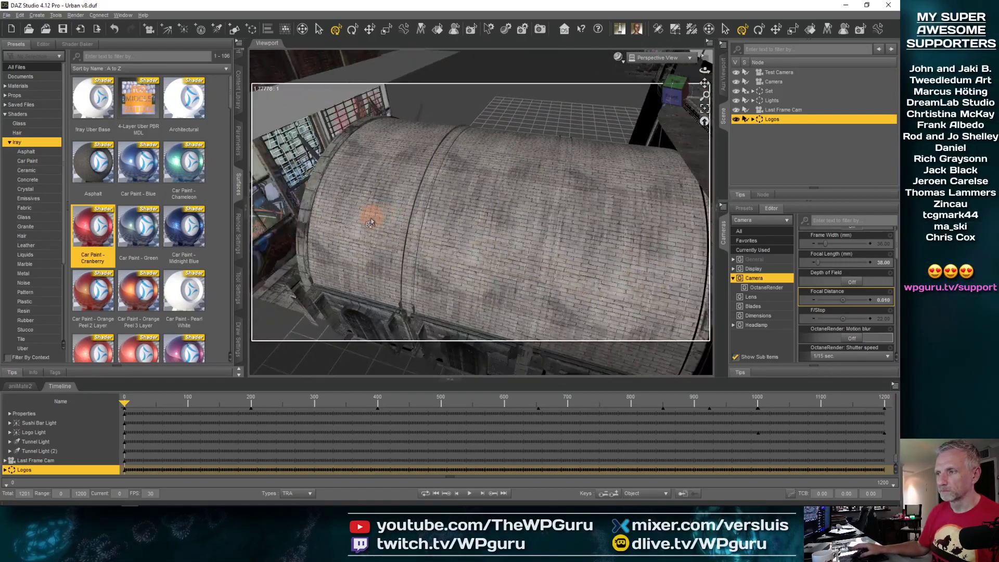
left_click(236, 95)
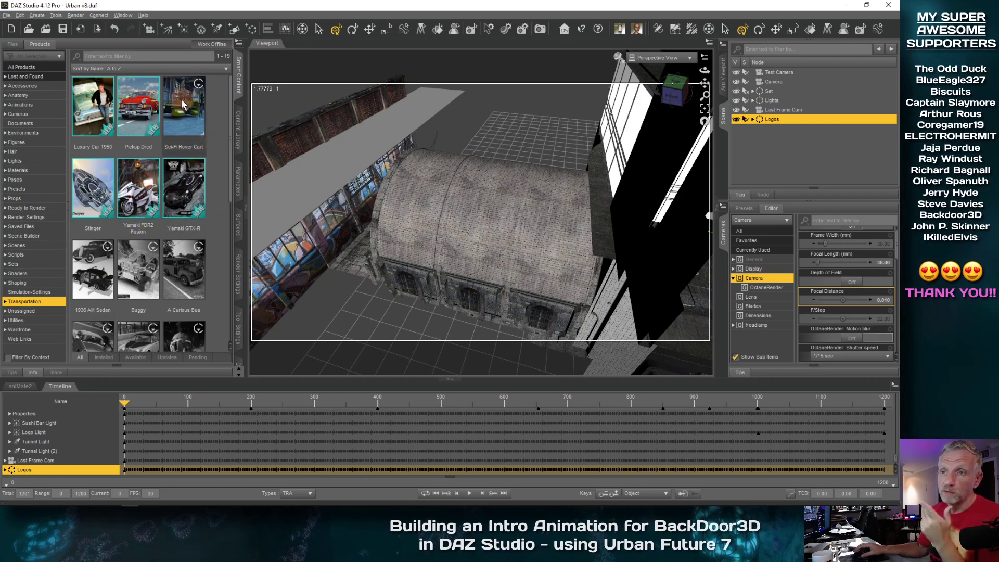
mouse_move(182, 104)
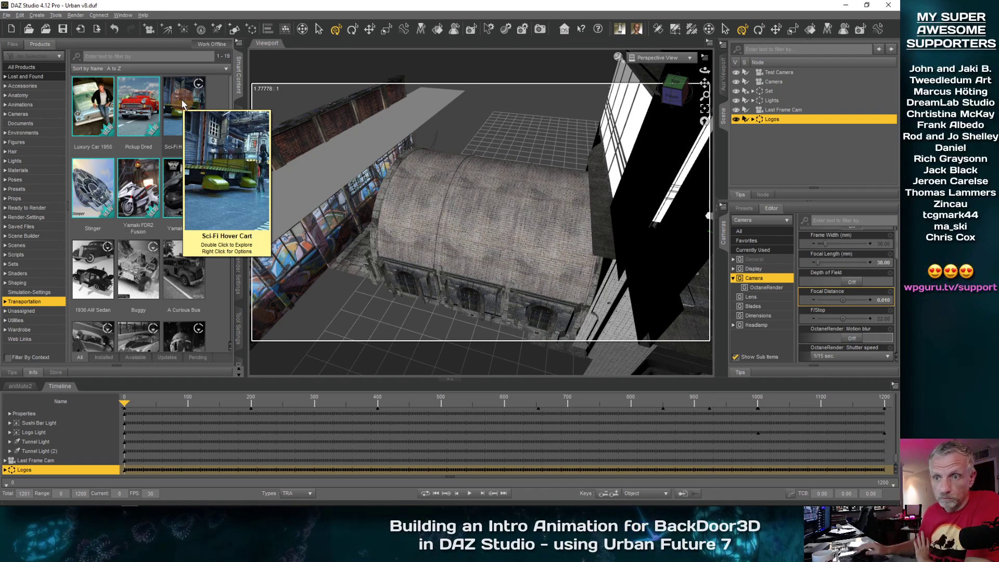
mouse_move(101, 185)
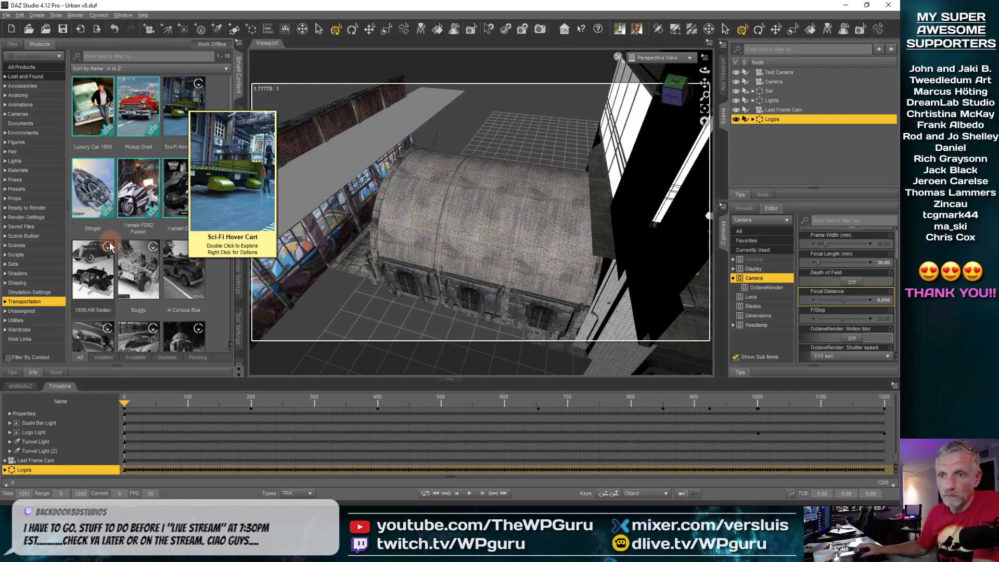
double_click(96, 193)
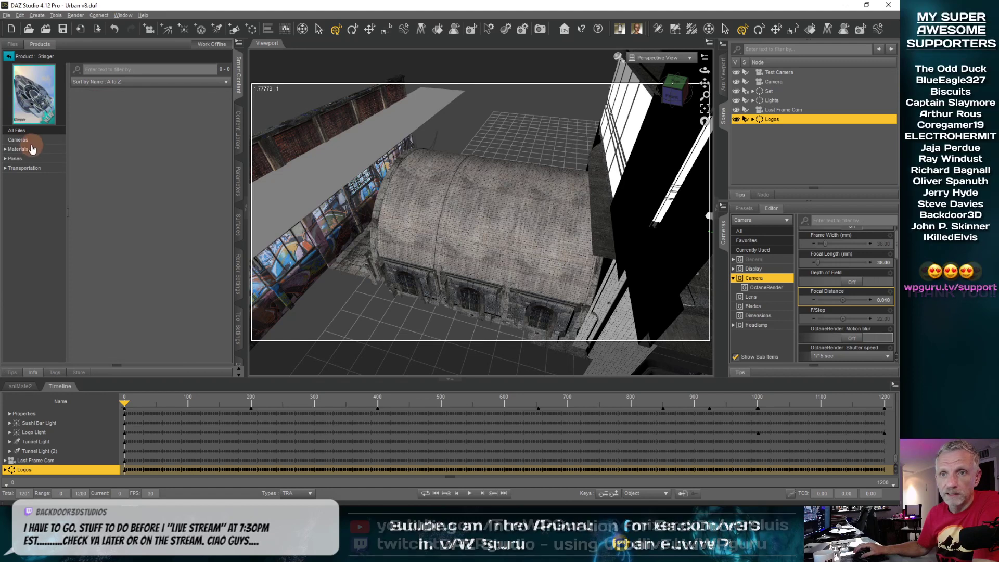
left_click(30, 167)
double_click(95, 122)
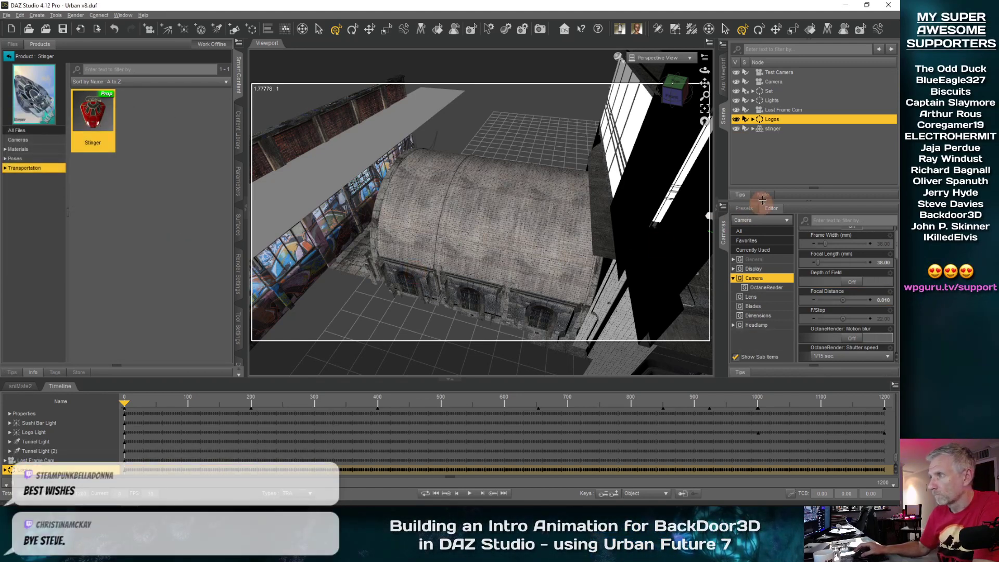
Move the Stinger sideways out of the building to the far end of the brick tunnel, beside the stained-glass wall
left_click(779, 130)
left_click_drag(653, 258, 582, 242, "alt")
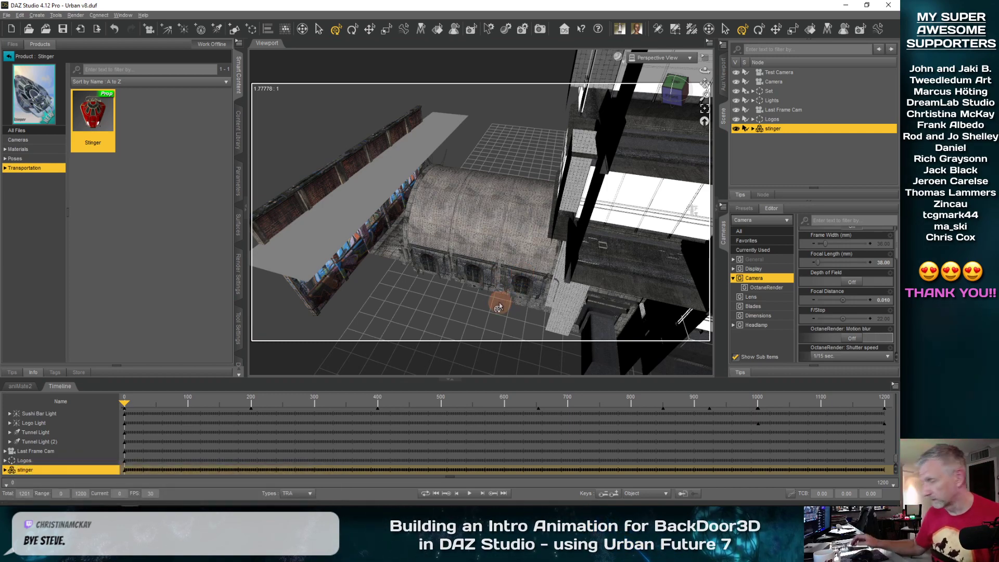
left_click_drag(500, 303, 527, 277, "alt")
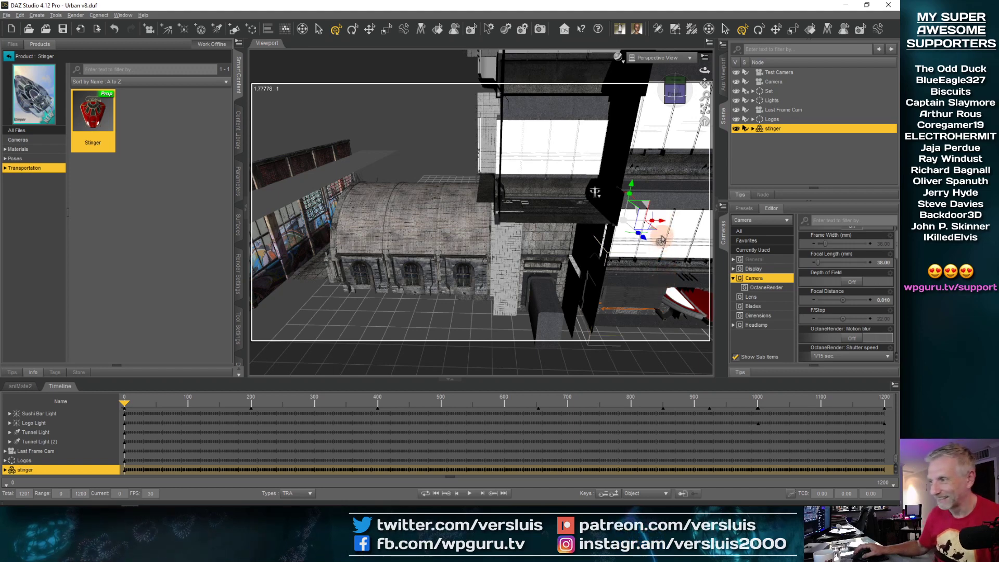
left_click_drag(660, 237, 404, 252)
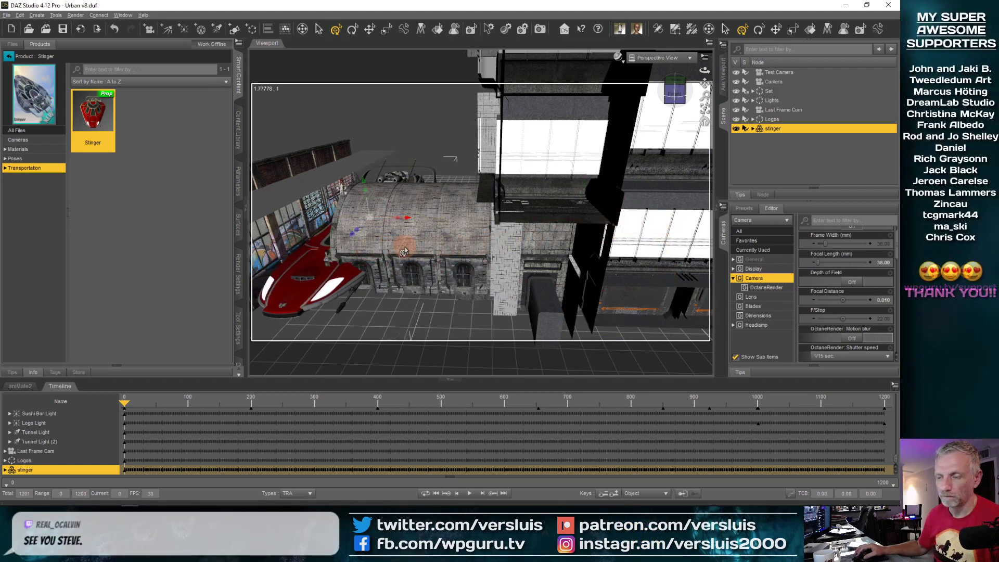
Move the stinger back into the alley between the graffiti wall and the arched-roof stone building
scroll(405, 252, "up", 3)
middle_click_drag(404, 252, 697, 245)
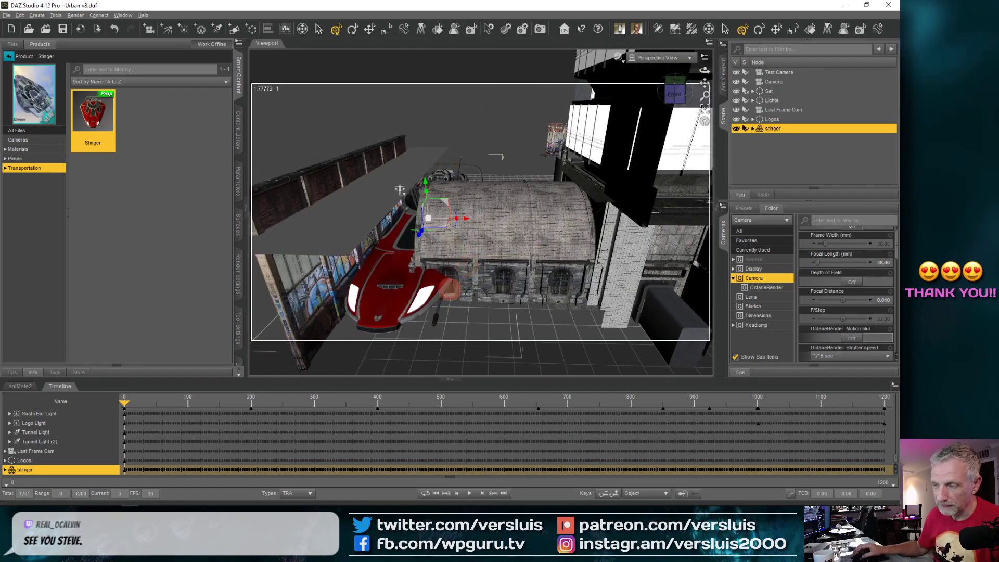
right_click_drag(449, 288, 443, 200)
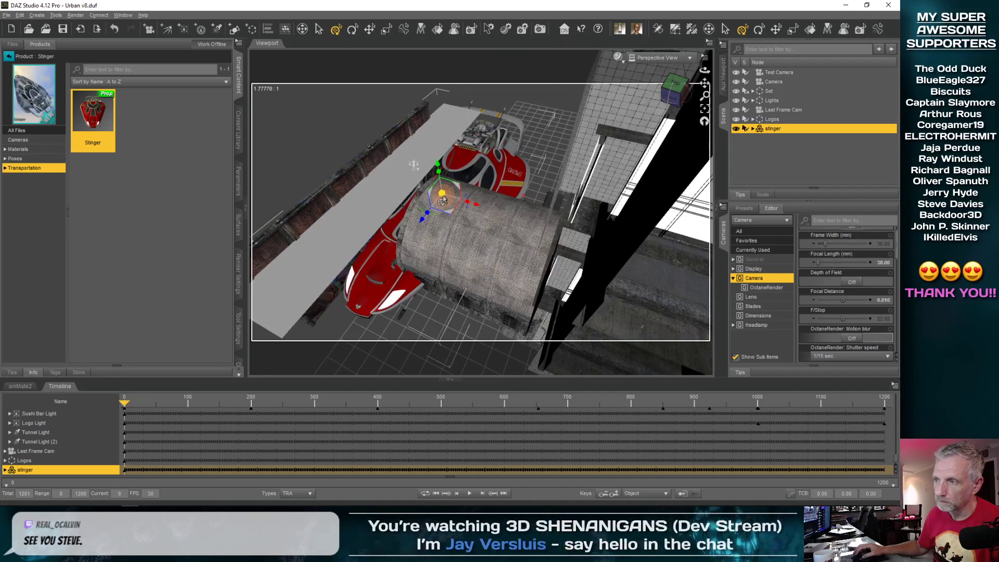
left_click_drag(443, 200, 520, 174)
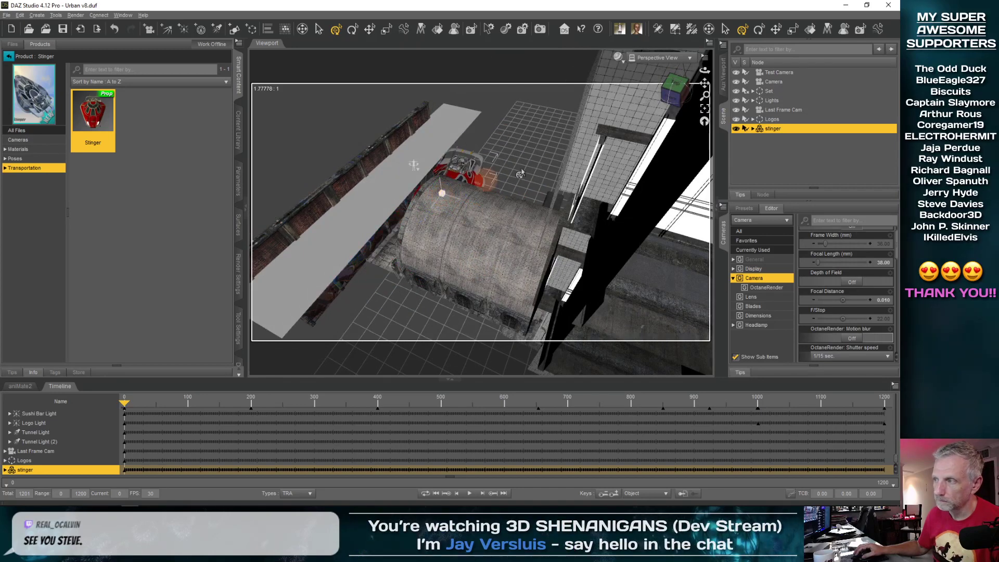
key("ctrl+f")
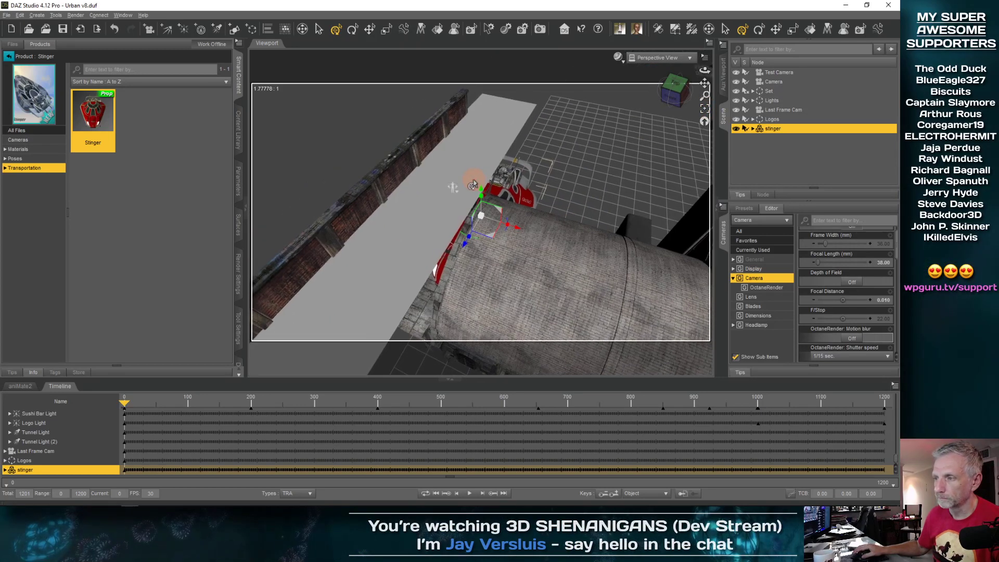
right_click_drag(471, 193, 453, 189)
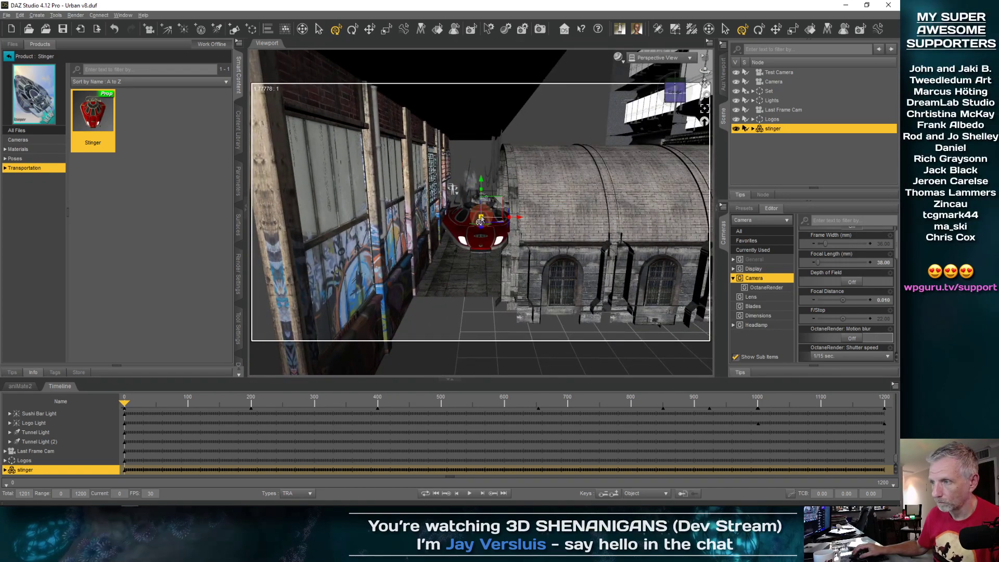
left_click_drag(481, 219, 481, 218)
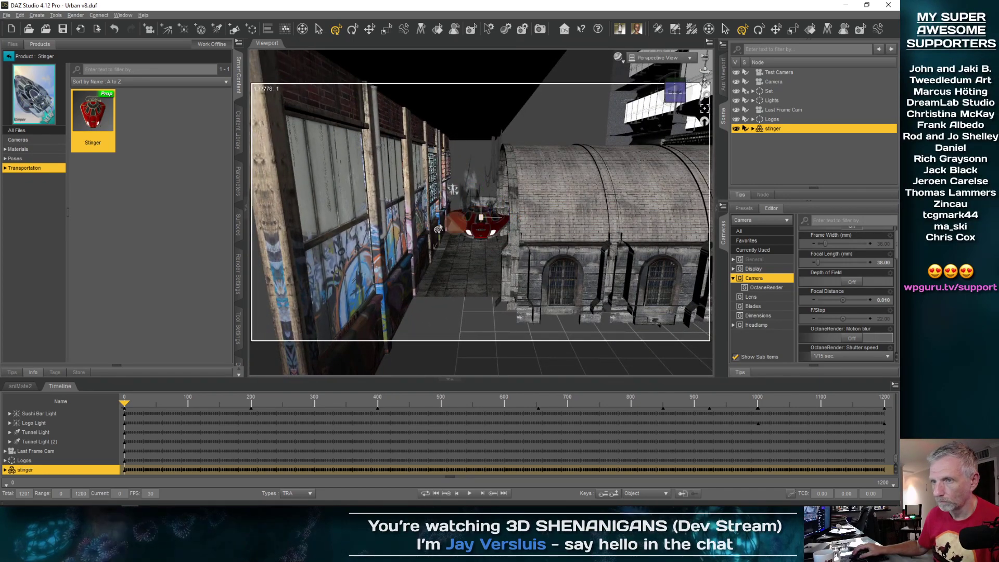
Reduce the stinger's overall scale to about 23%
left_click(239, 179)
left_click(52, 114)
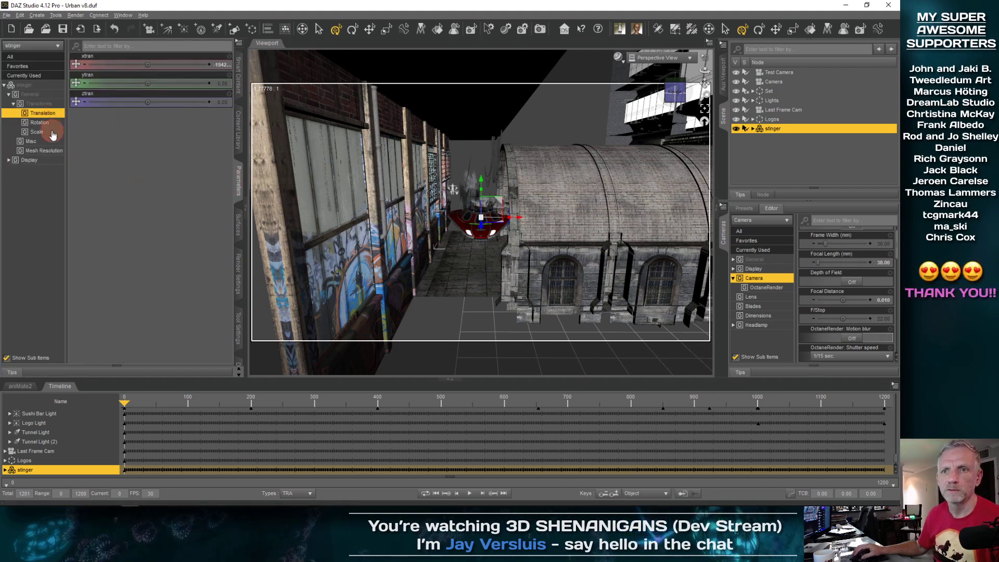
left_click(38, 132)
left_click_drag(145, 63, 151, 63)
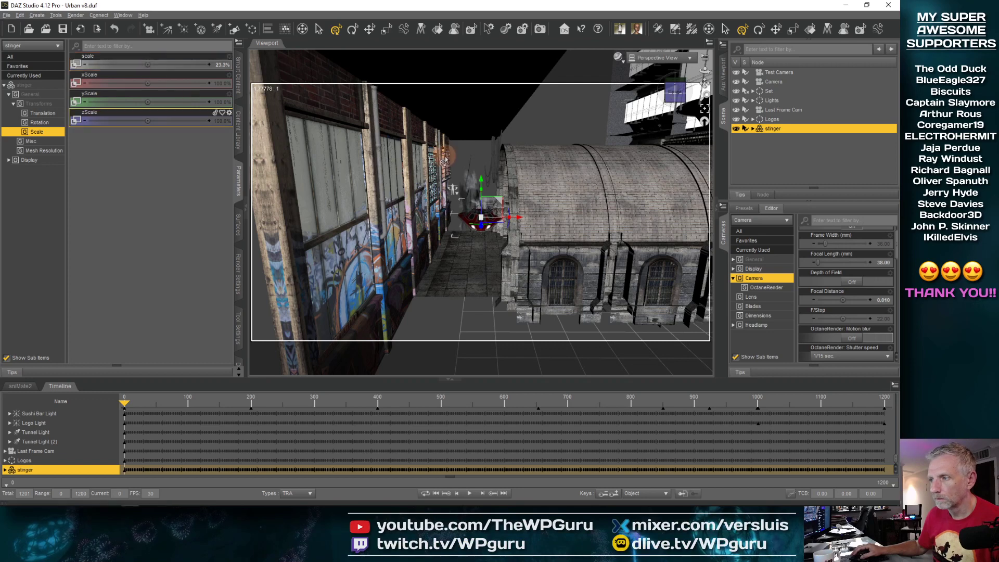
Shift the stinger sideways toward the graffiti wall and reduce its overall scale to 17.2%
left_click_drag(519, 223, 511, 223)
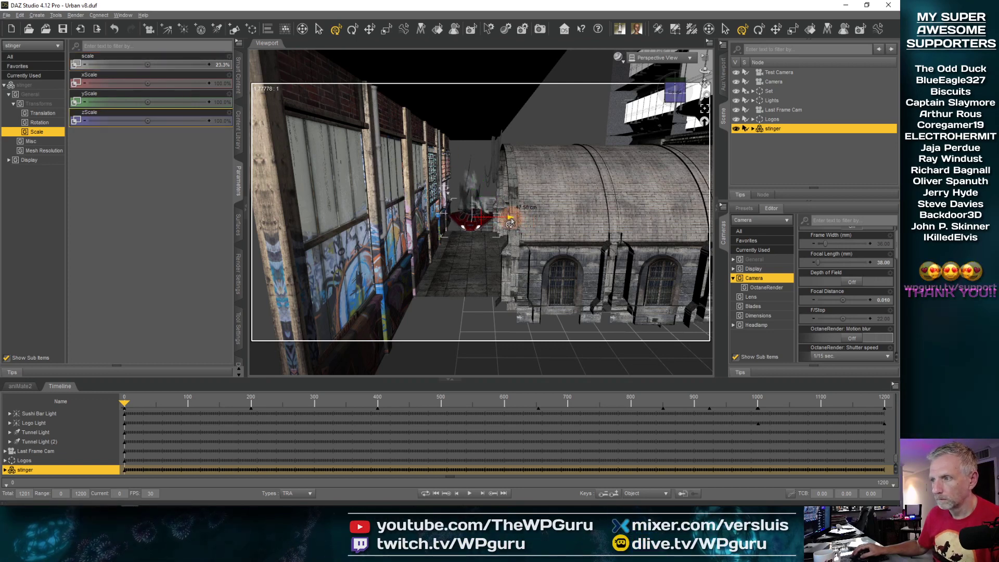
left_click_drag(148, 64, 136, 64)
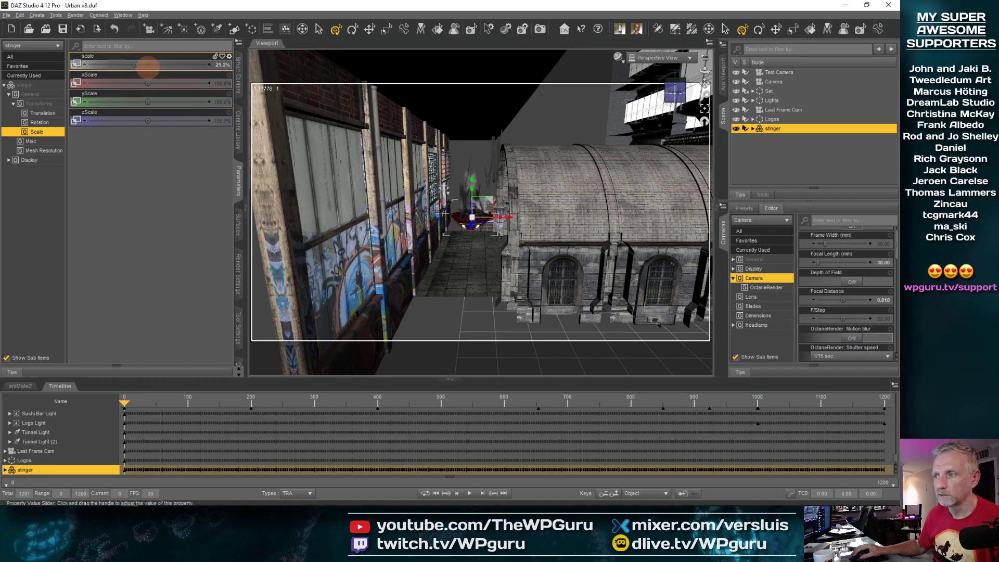
middle_click_drag(504, 223, 479, 263)
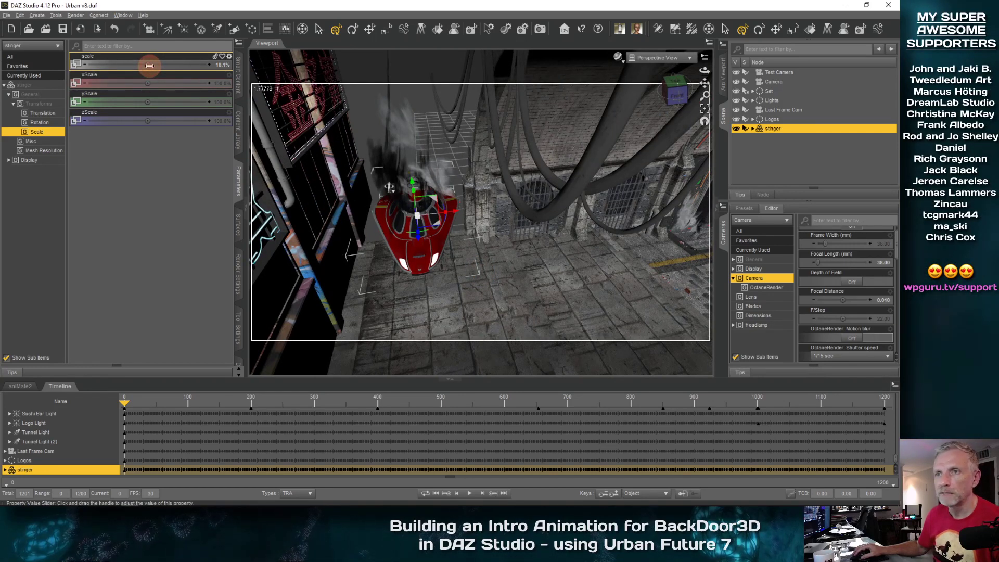
left_click_drag(149, 64, 149, 64)
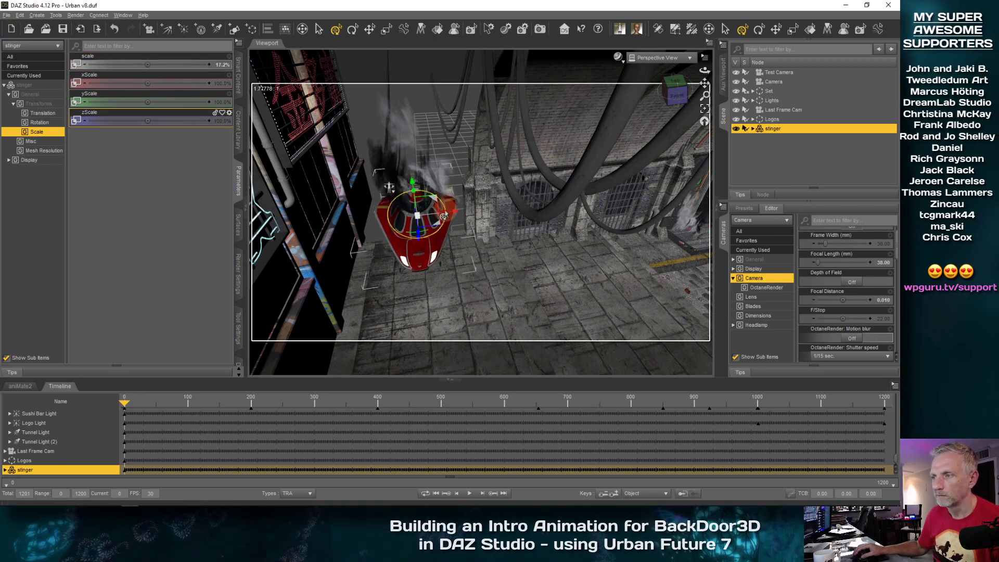
Nudge the stinger closer to the graffiti wall and slide it lengthwise out of sight behind the stone archway
left_click_drag(456, 211, 454, 215)
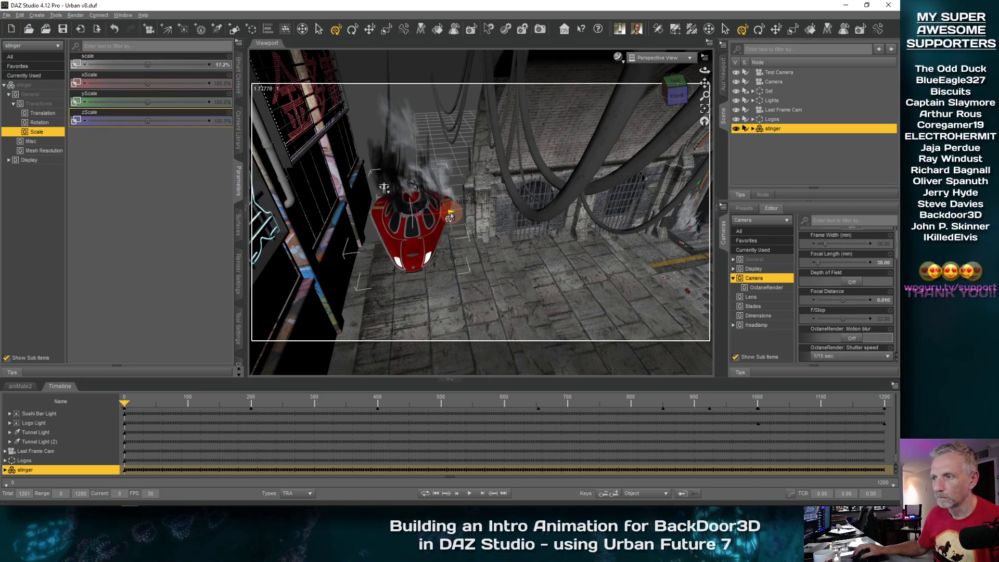
middle_click_drag(477, 250, 474, 262)
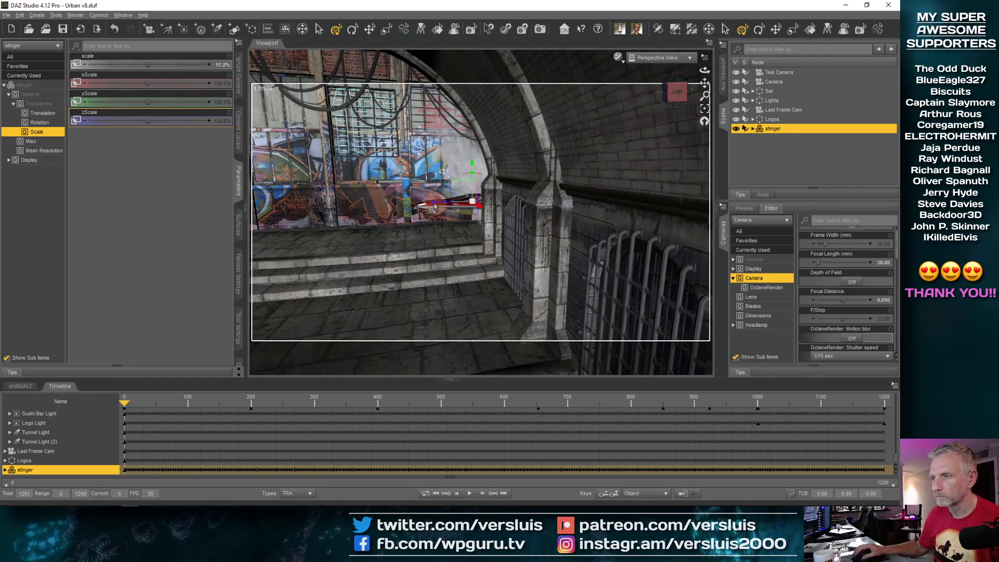
left_click_drag(454, 208, 540, 208)
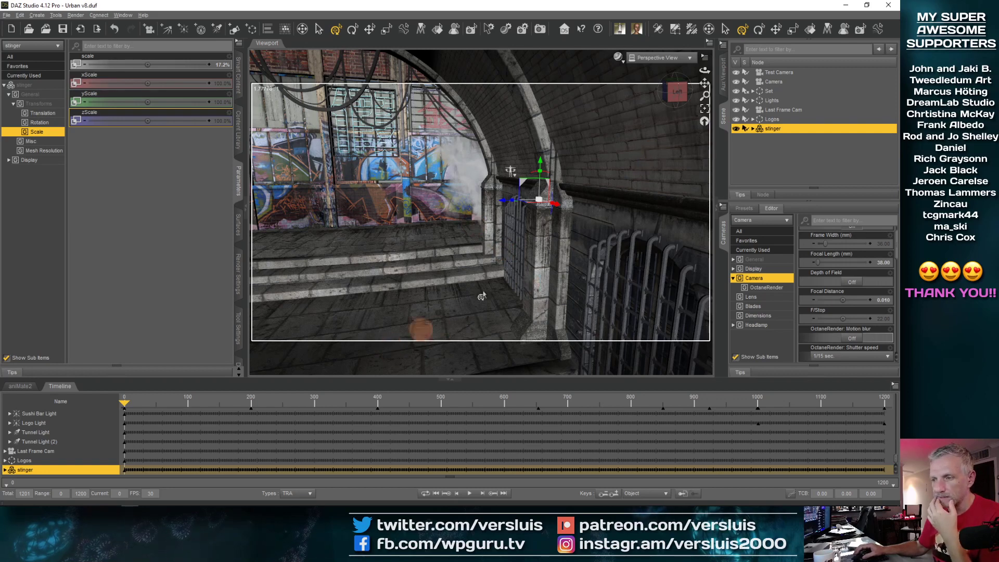
Show the auxiliary viewport, set it to Texture Shaded drawing, and make it look through Camera
left_click(723, 74)
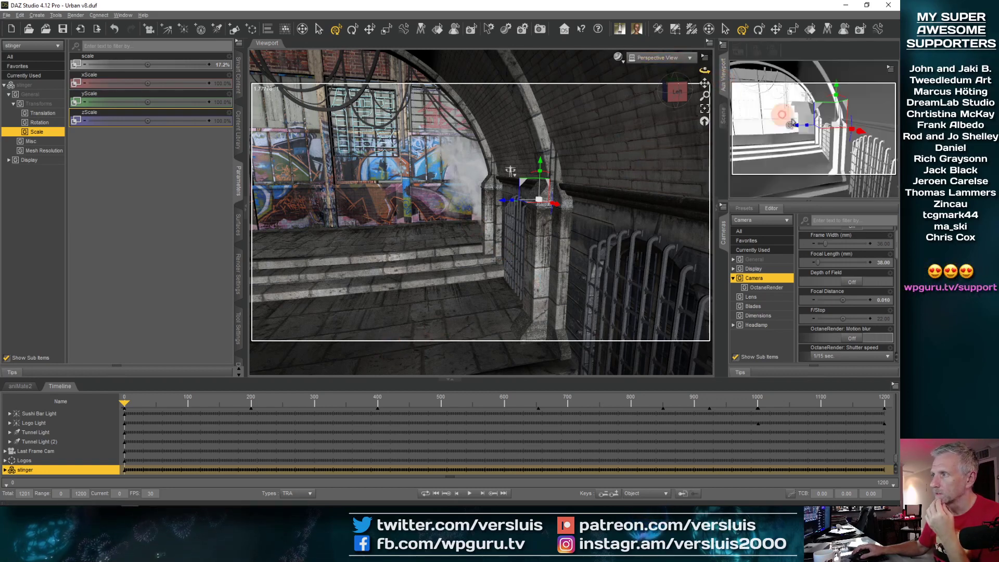
left_click(804, 69)
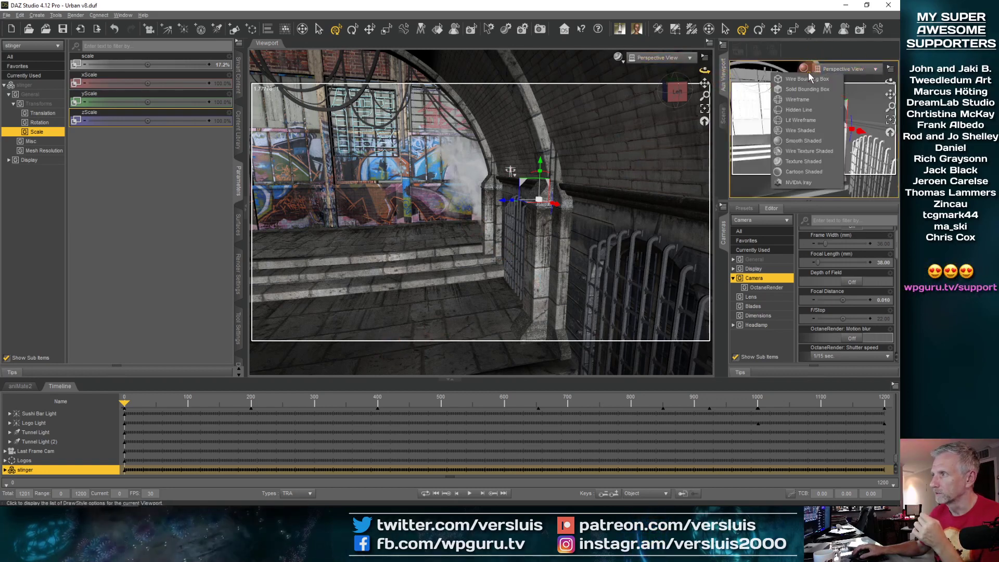
left_click(801, 161)
left_click(452, 410)
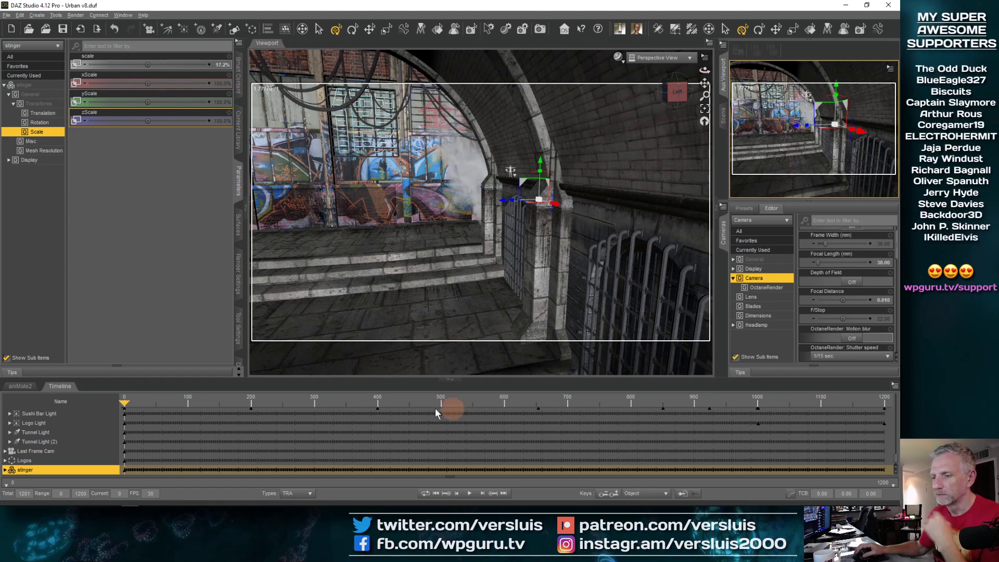
left_click(157, 405)
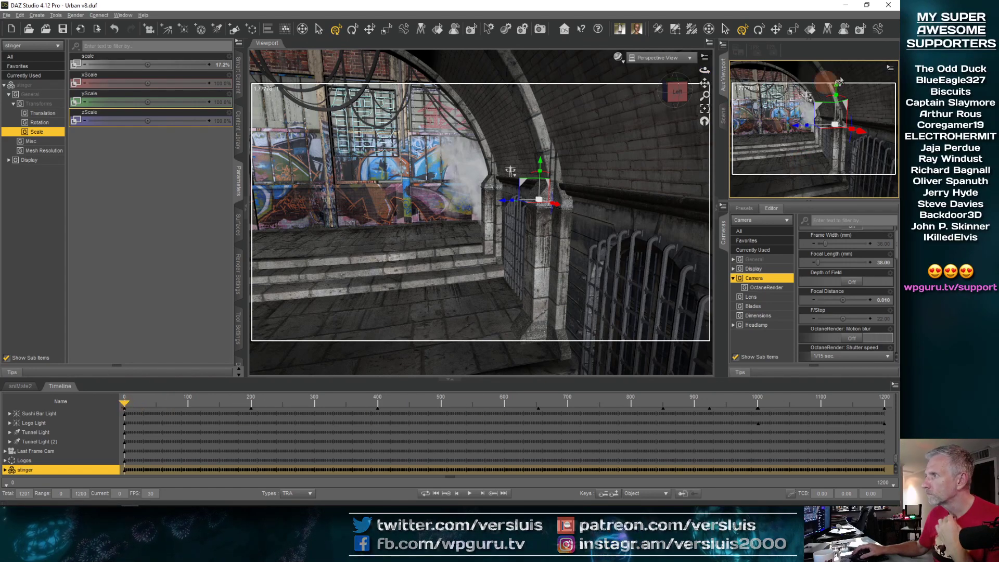
left_click(820, 73)
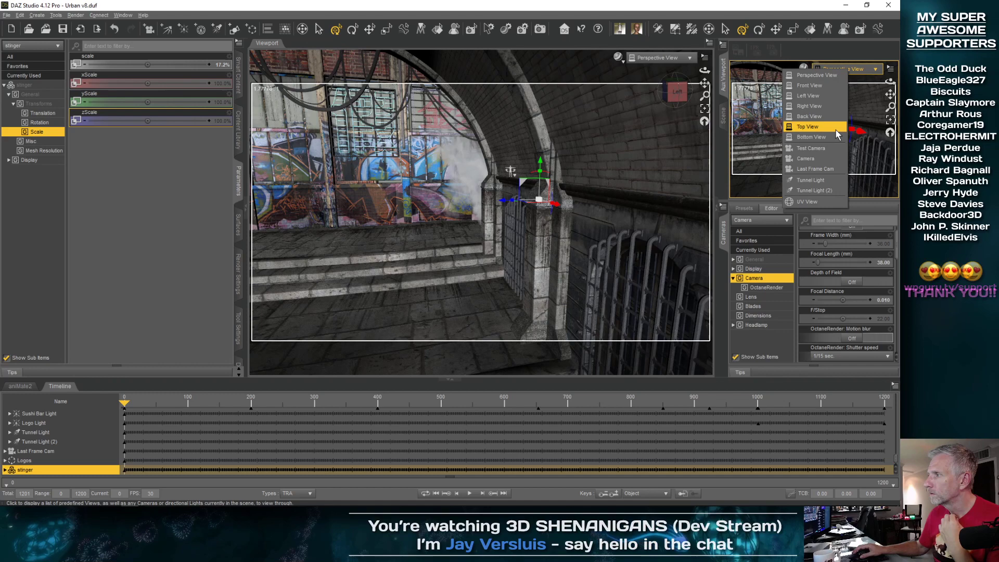
left_click(827, 159)
left_click(203, 432)
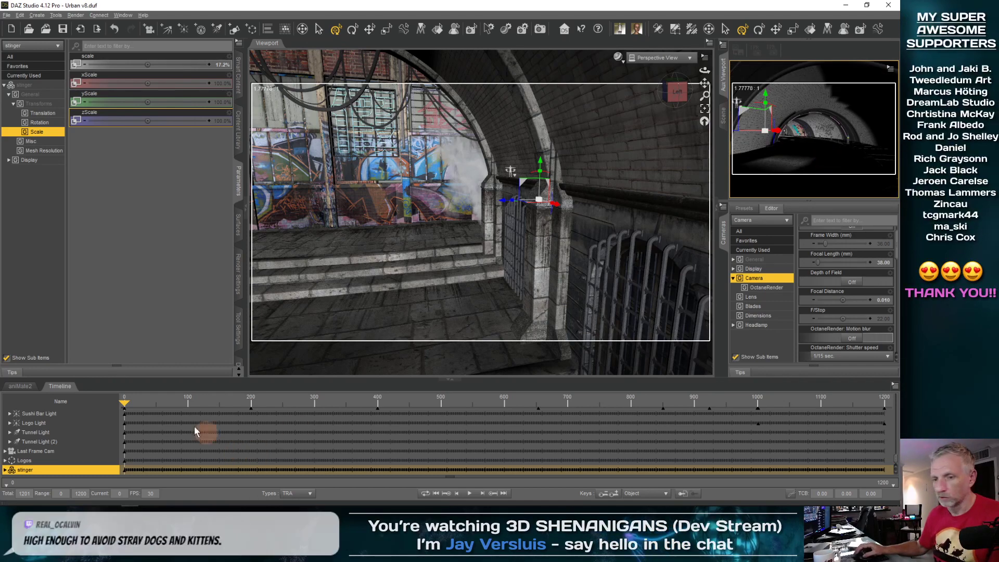
Scrub to about frame 300 and check the stinger's position in the auxiliary camera view
left_click_drag(124, 405, 312, 407)
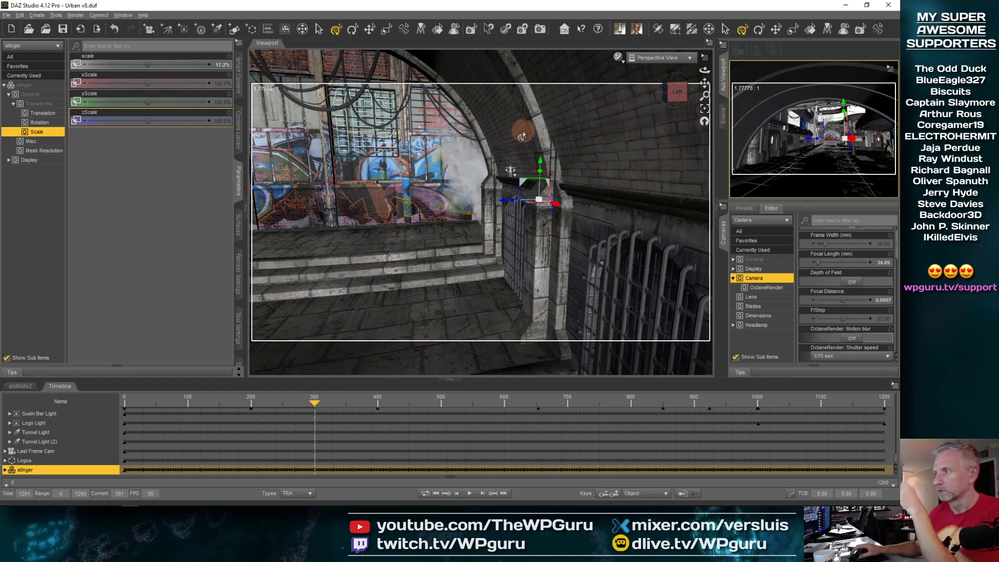
left_click(723, 115)
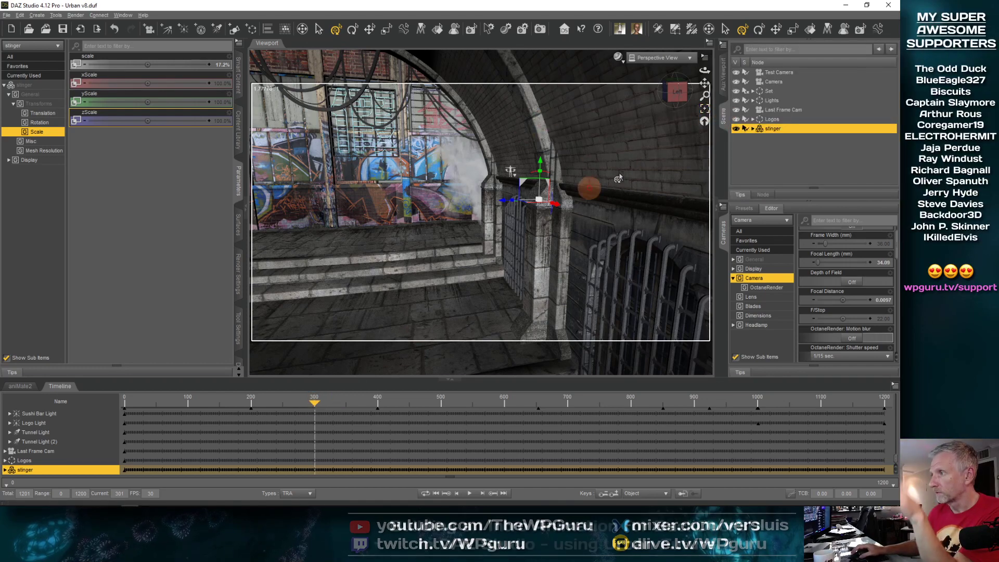
left_click(723, 78)
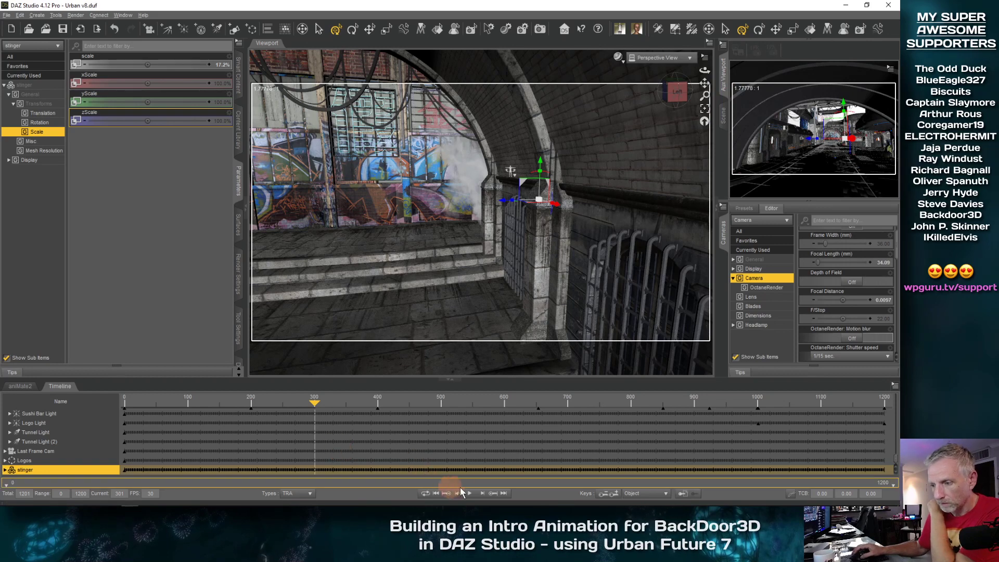
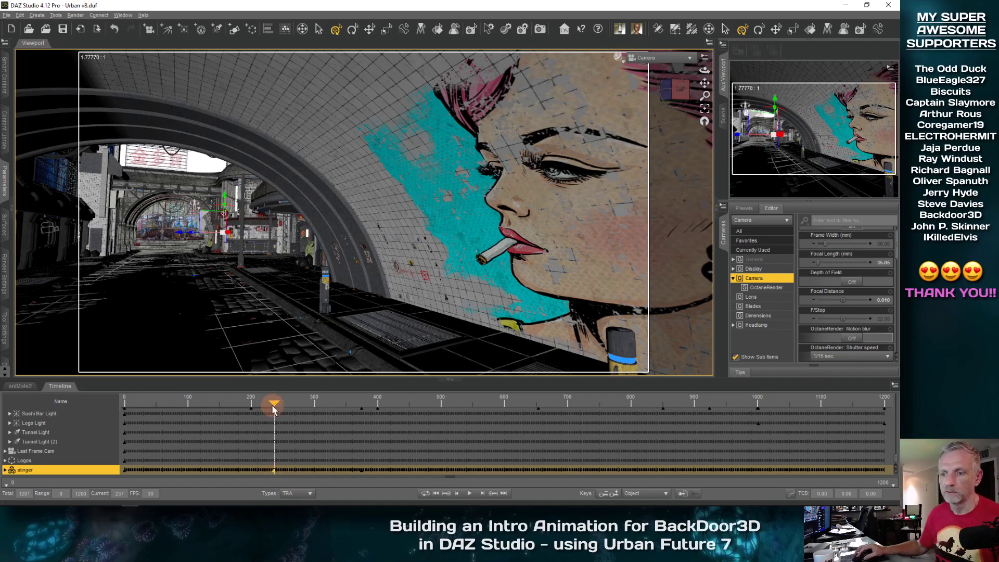
Scrub the camera animation from frame 237 to about 380 and back to frame 270 to review the shot
left_click_drag(273, 404, 364, 407)
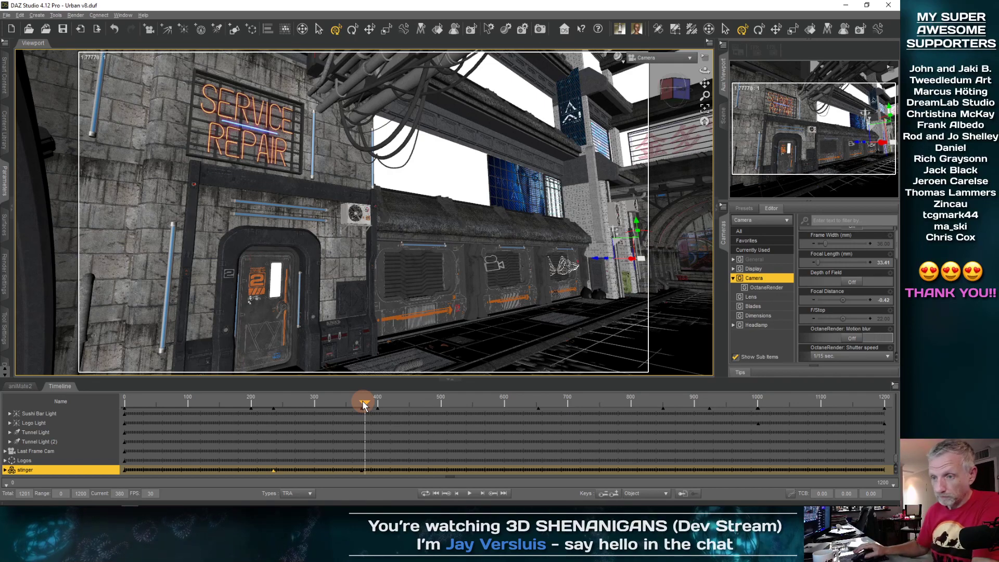
left_click_drag(367, 408, 299, 399)
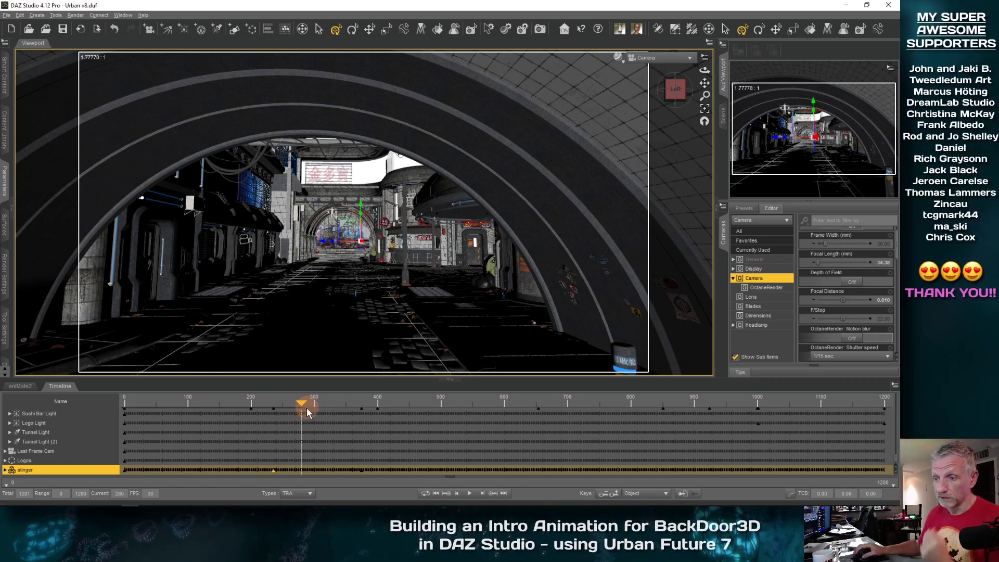
mouse_move(300, 406)
left_mouse_down()
mouse_move(326, 405)
mouse_move(295, 404)
left_mouse_up()
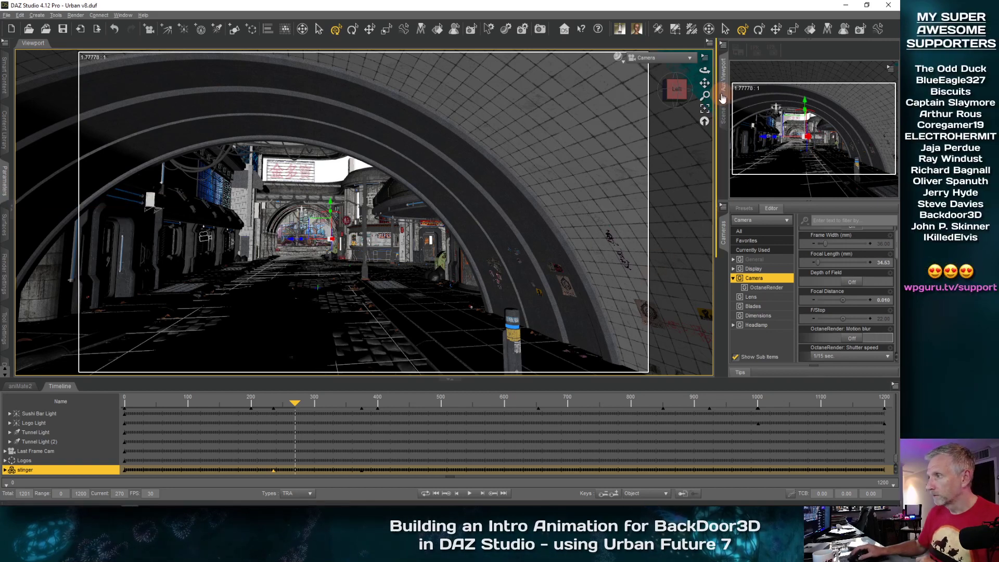
Return to frame 0 and duplicate the stinger in the scene
left_click(724, 115)
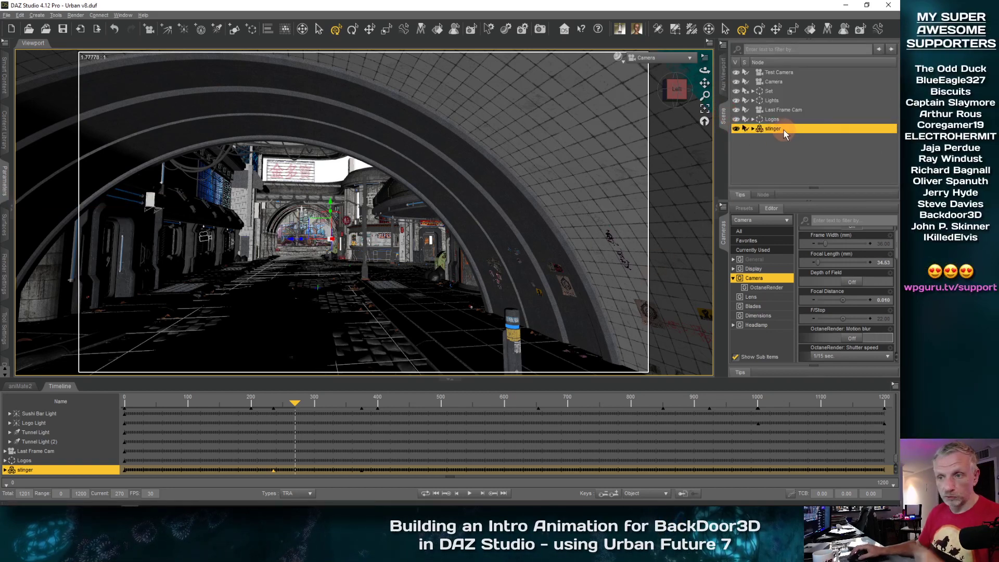
left_click_drag(295, 404, 105, 405)
left_click(20, 15)
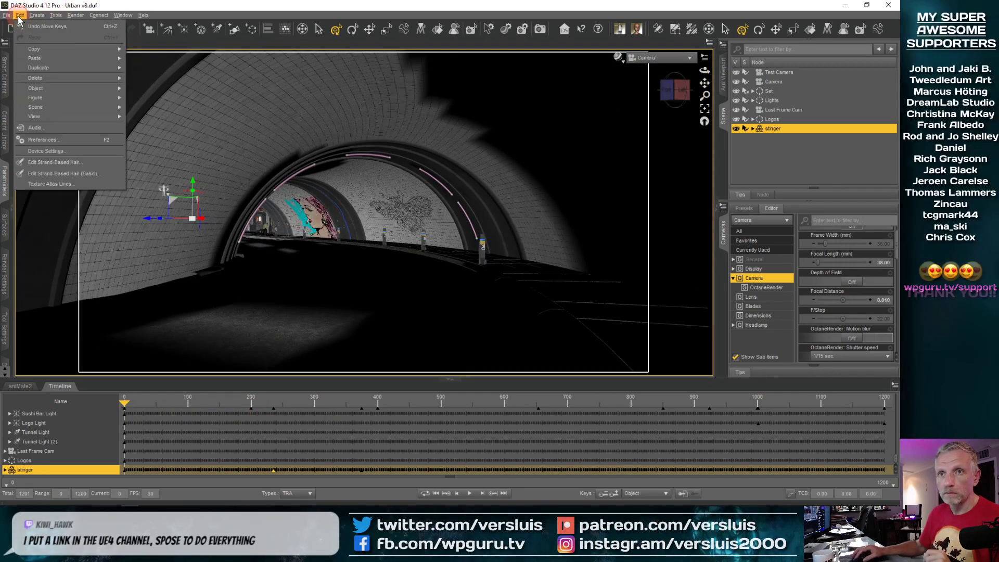
mouse_move(64, 99)
mouse_move(93, 66)
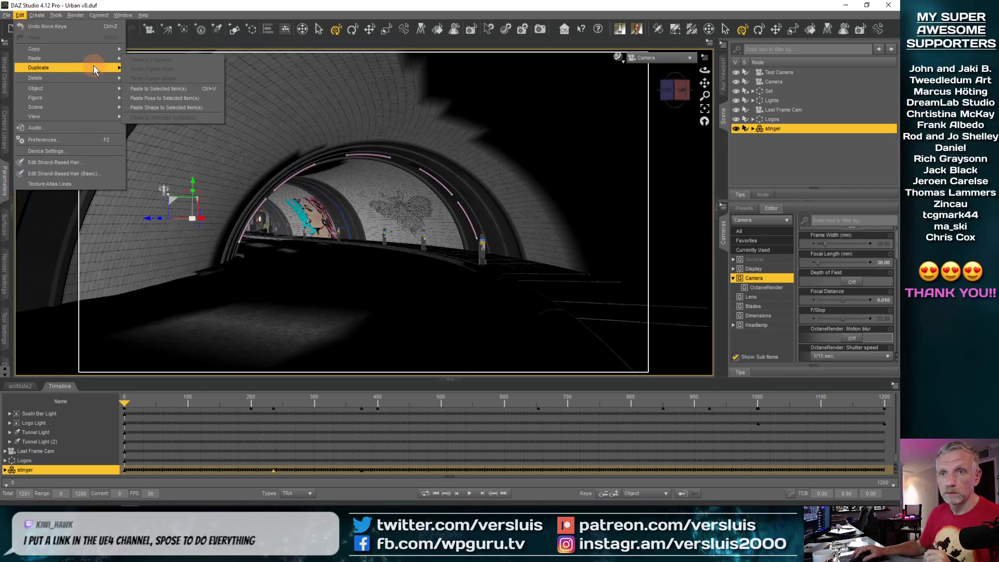
left_click(154, 77)
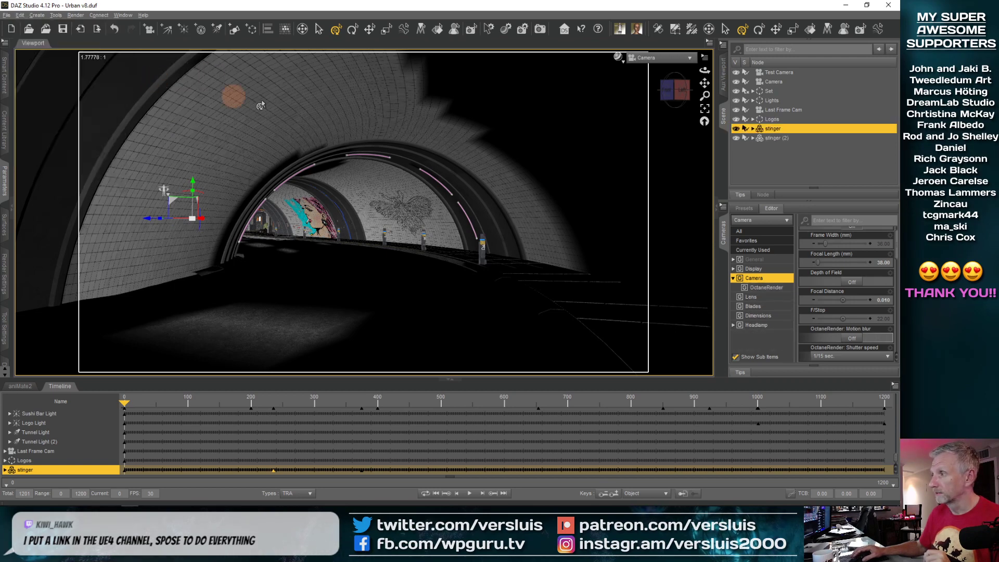
Select the duplicated stinger, switch the main viewport to Perspective View, and frame the duplicate
left_click(779, 138)
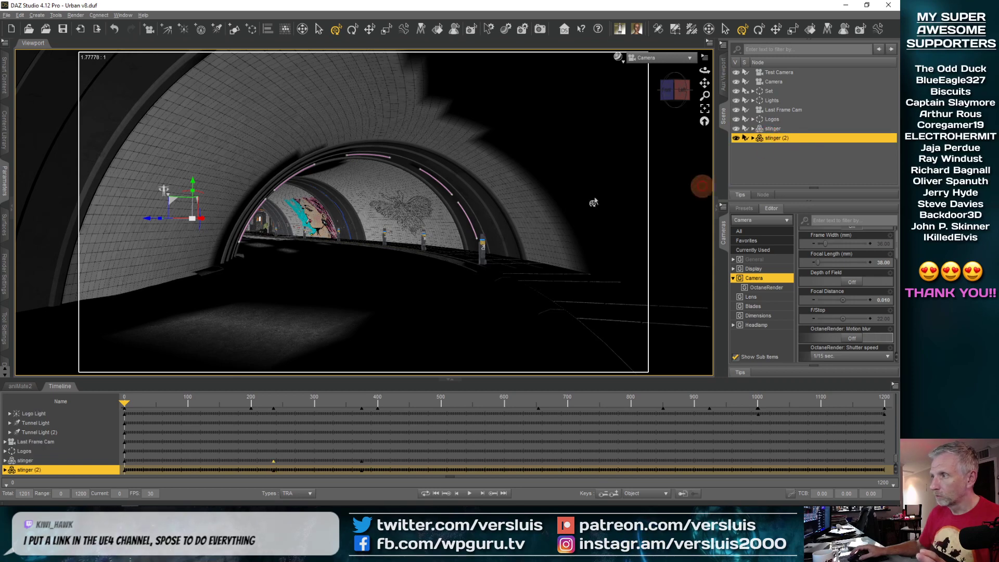
left_click(21, 160)
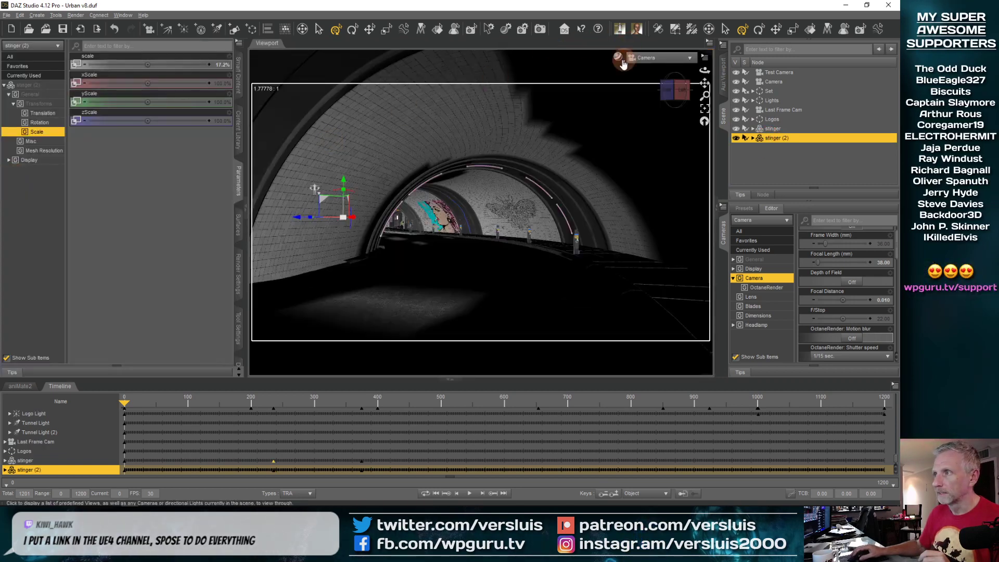
left_click(620, 57)
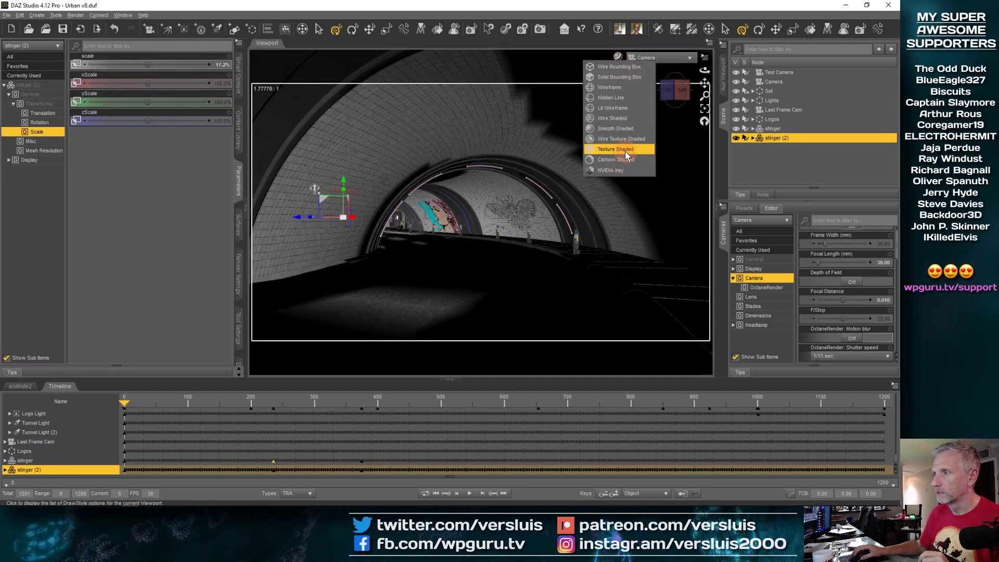
left_click(698, 57)
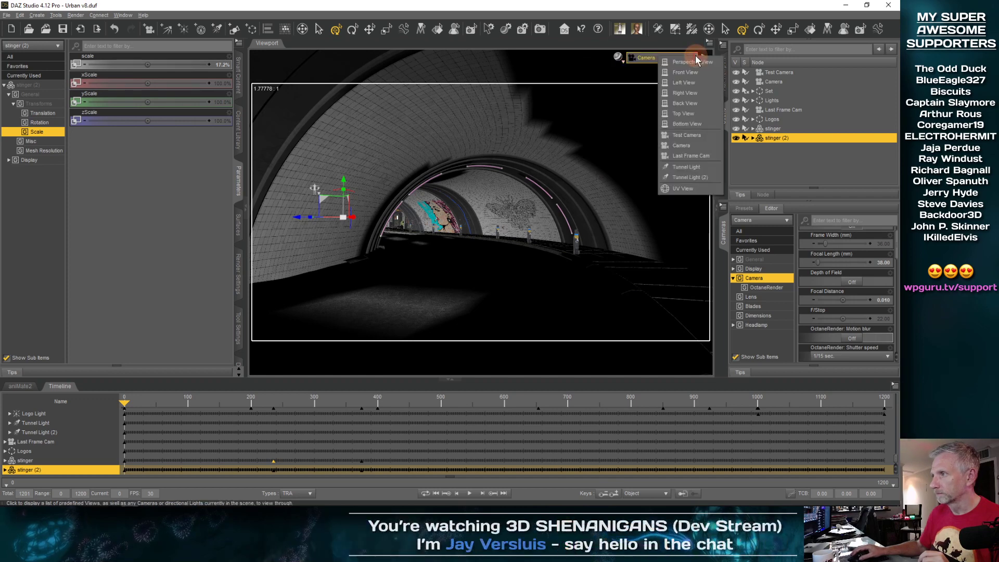
left_click(691, 64)
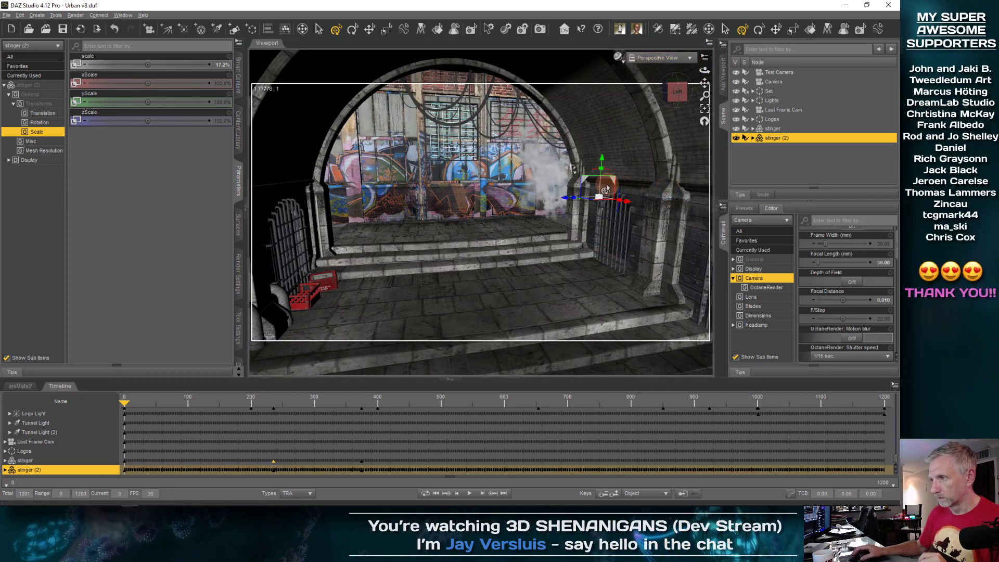
left_click(704, 112)
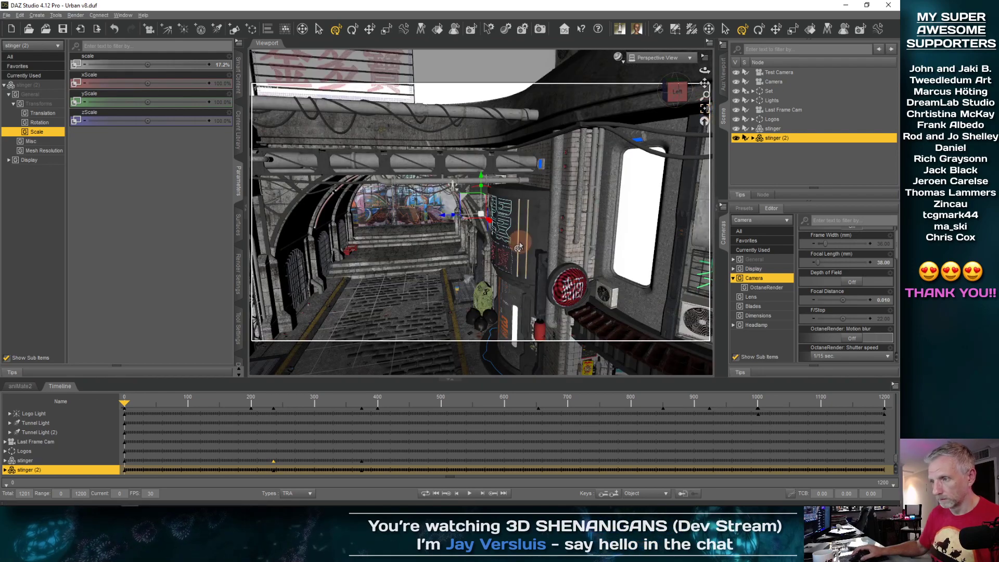
Hide the original stinger and orbit to an unobstructed view of the duplicate from above the alley
scroll(431, 264, "up", 10)
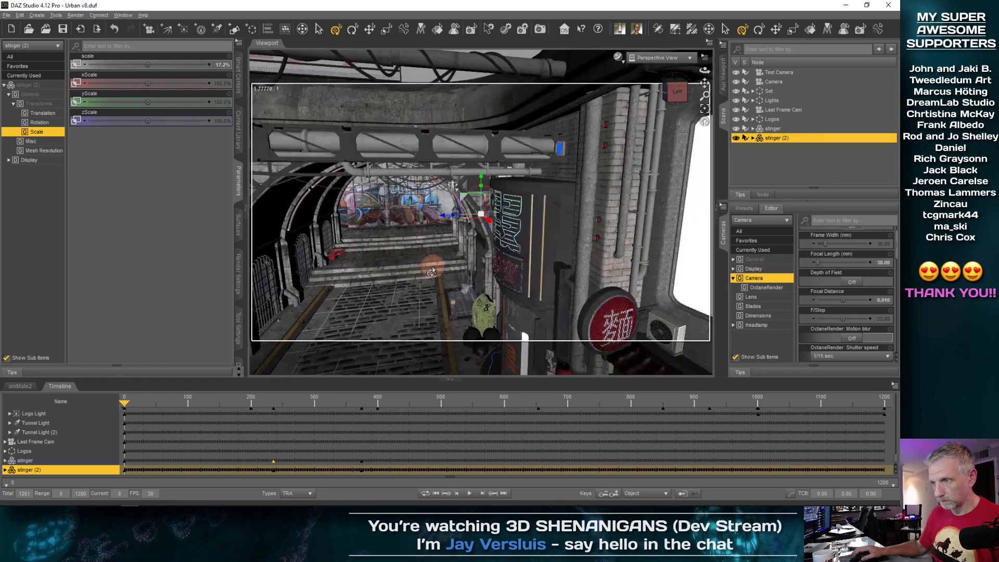
mouse_move(406, 258)
left_mouse_down("alt")
mouse_move(406, 318)
mouse_move(404, 264)
left_mouse_up("alt")
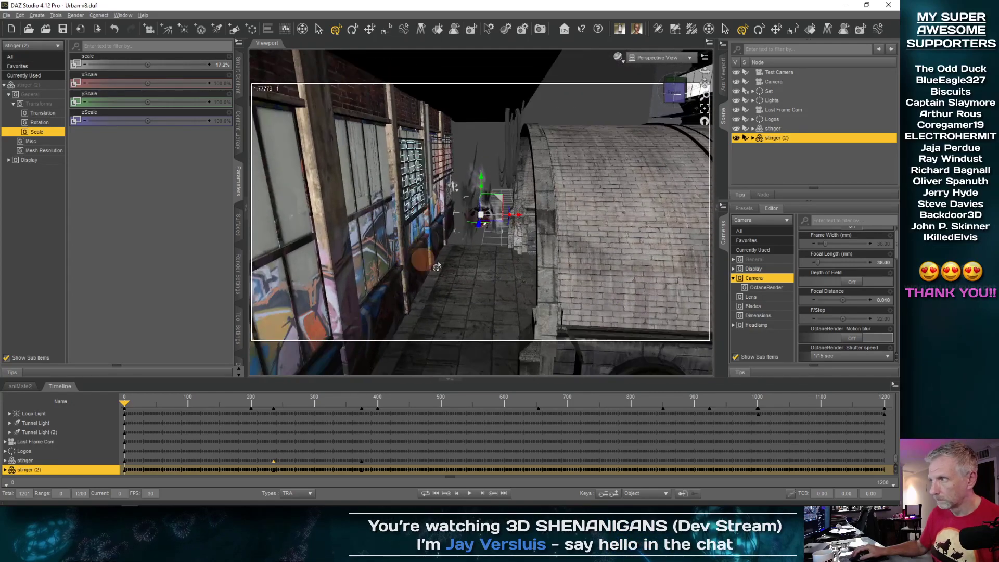
scroll(543, 200, "up", 10)
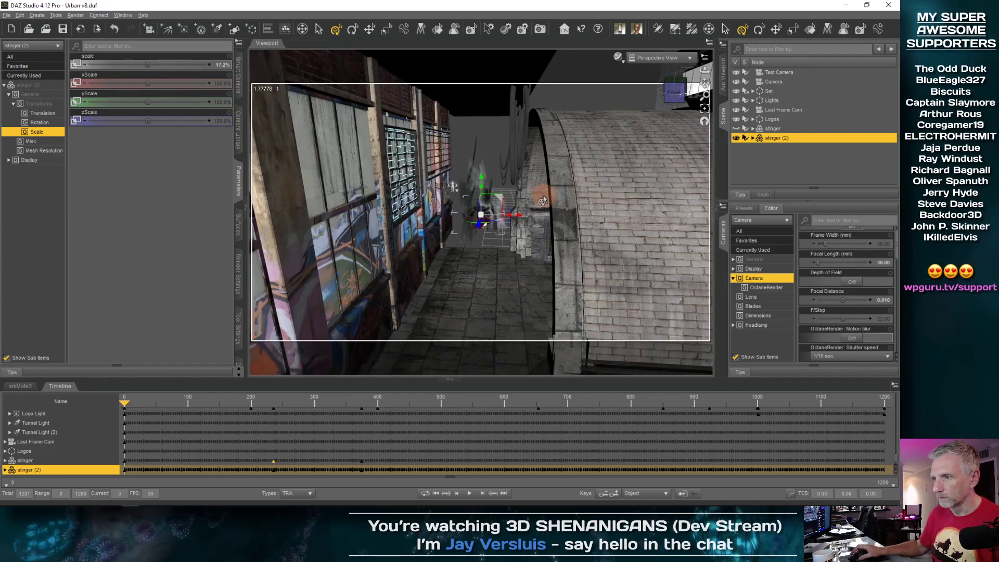
left_click_drag(543, 199, 537, 208, "alt")
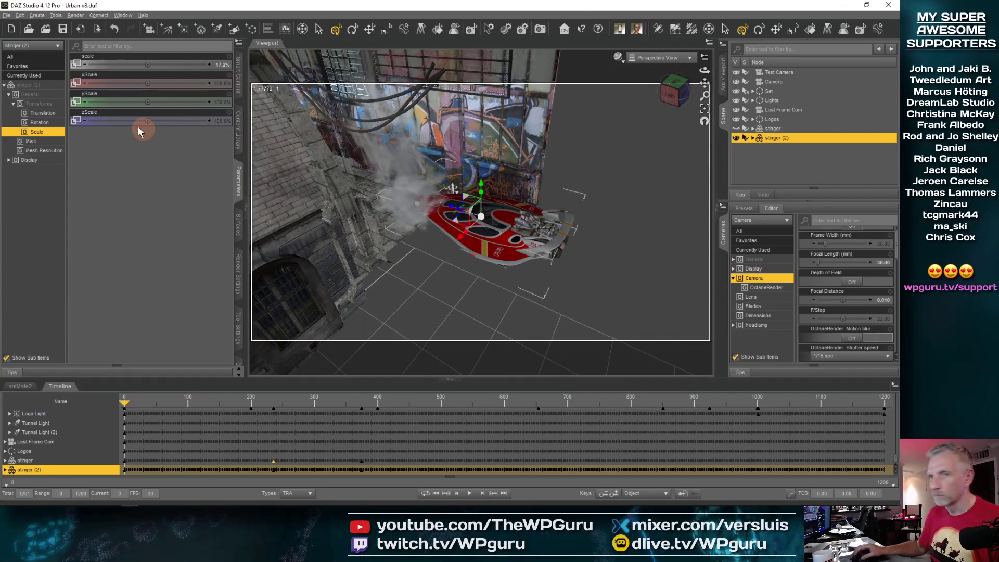
Apply the Mat Dark material from the Stinger product to the duplicated stinger
left_click(238, 74)
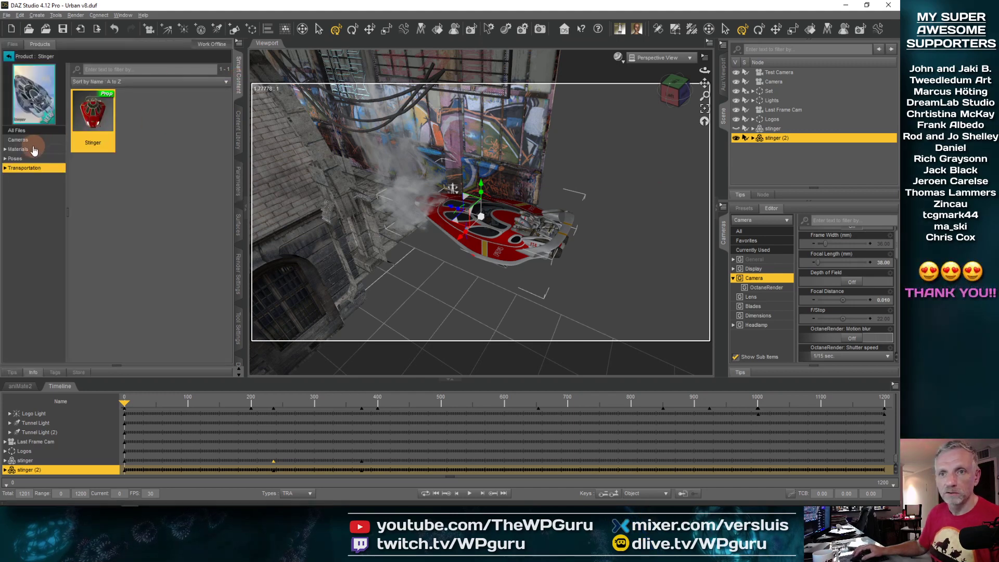
left_click(18, 149)
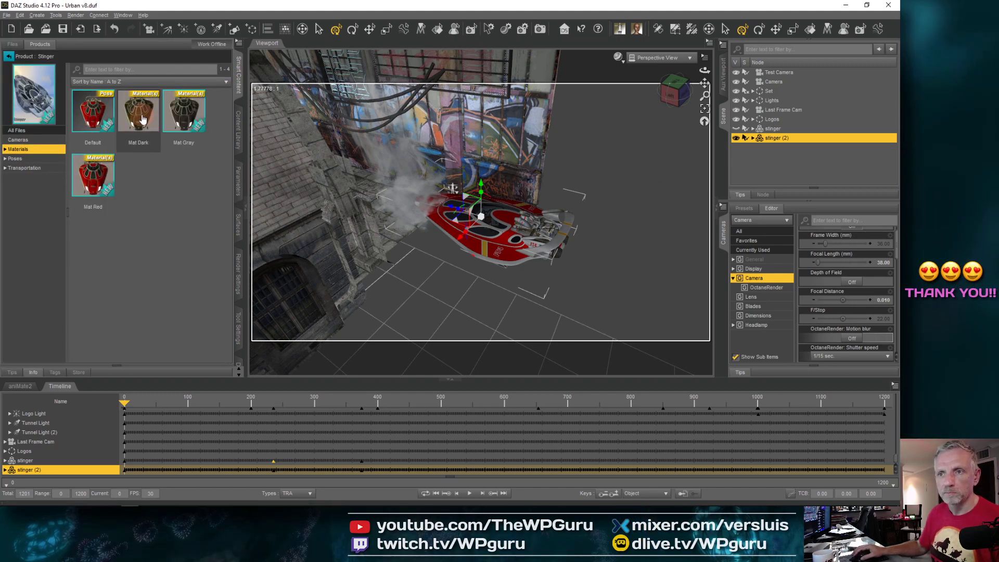
left_click(160, 196)
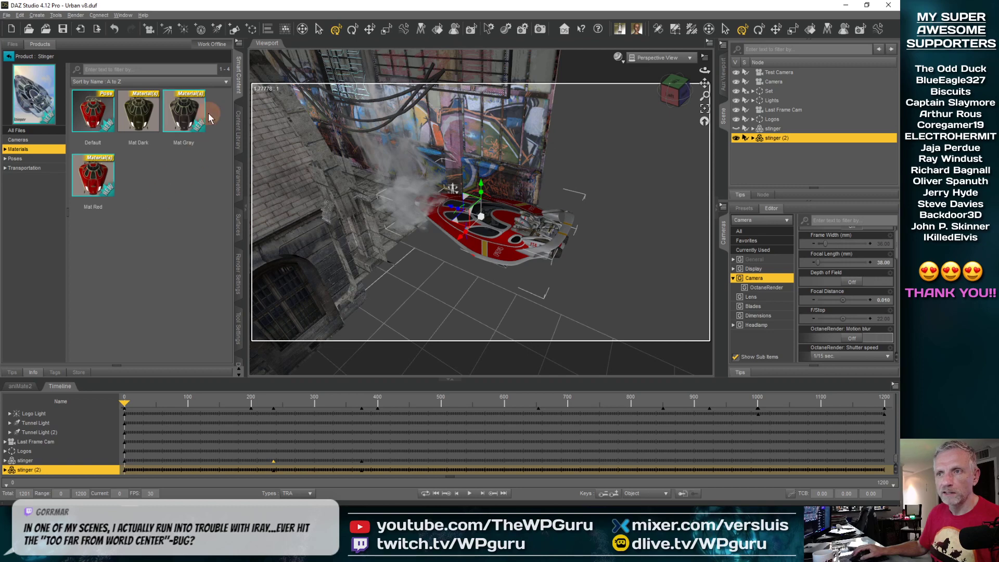
double_click(134, 127)
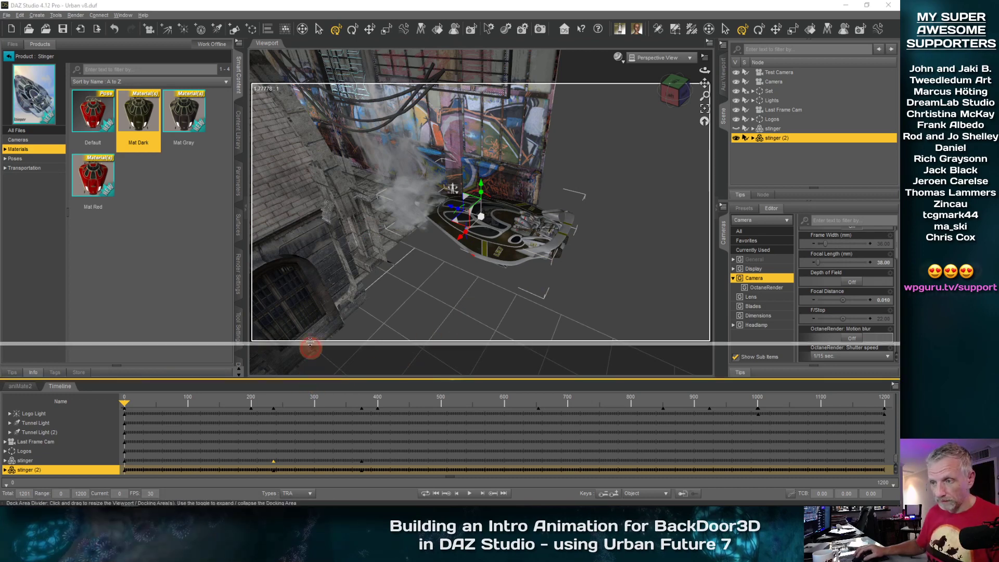
Collapse the Set and Lights groups in the timeline and resize the timeline so both stinger tracks fit
left_click_drag(312, 378, 312, 294)
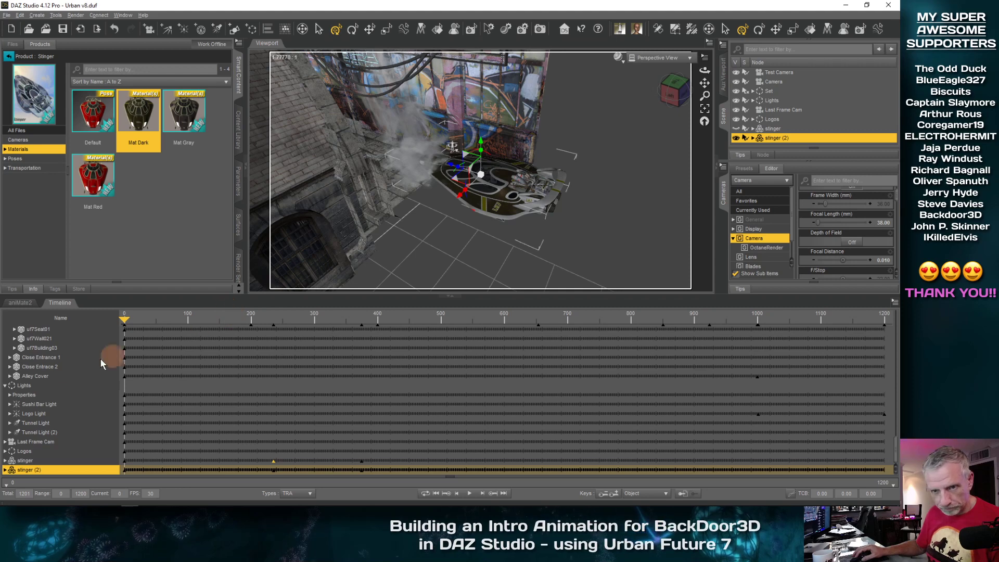
scroll(54, 365, "up", 10)
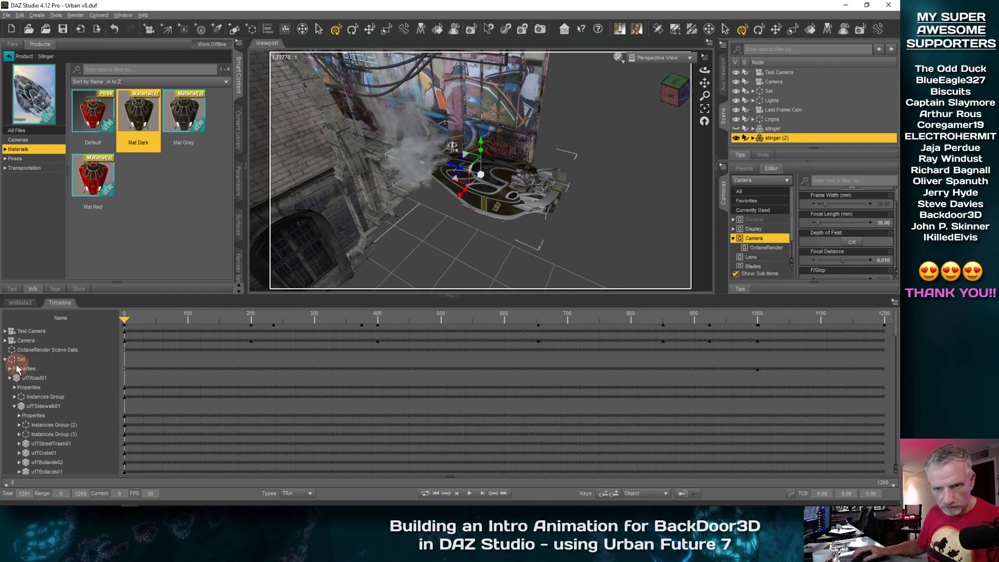
left_click(6, 359)
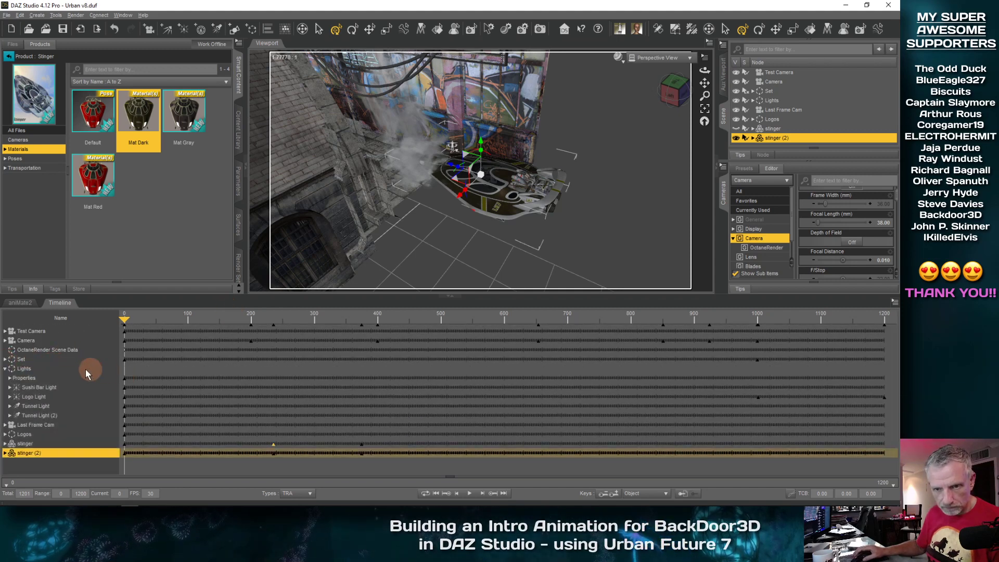
left_click(5, 369)
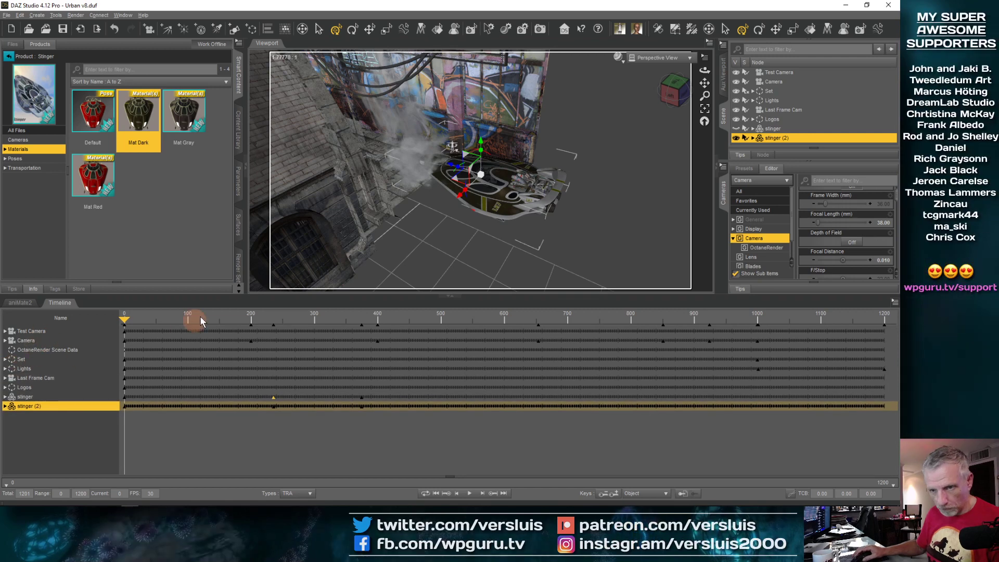
left_click_drag(212, 295, 212, 364)
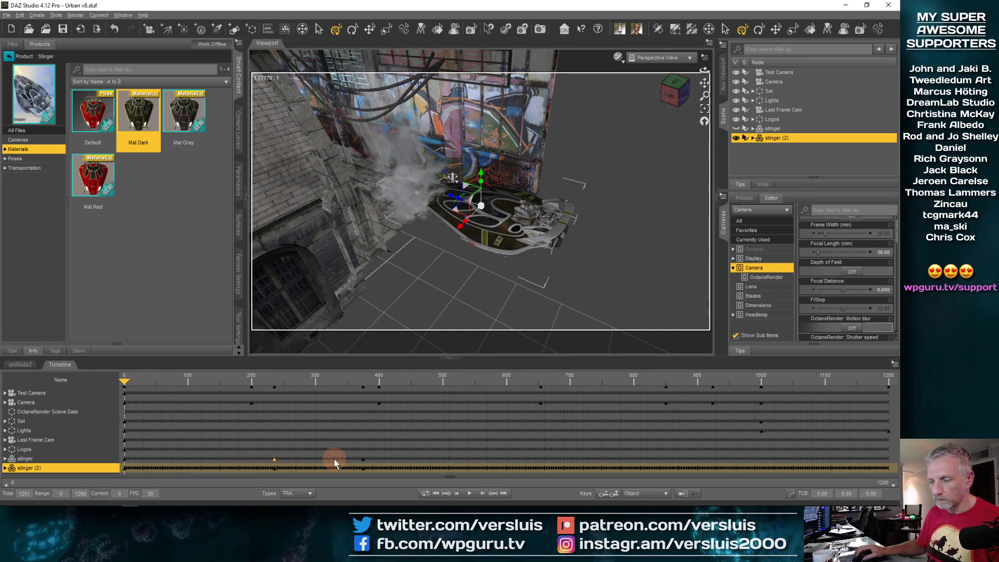
Scrub to frame 477 with the auxiliary camera view showing, and shift the dark stinger's two movement keyframes so the first lands there
left_click(726, 83)
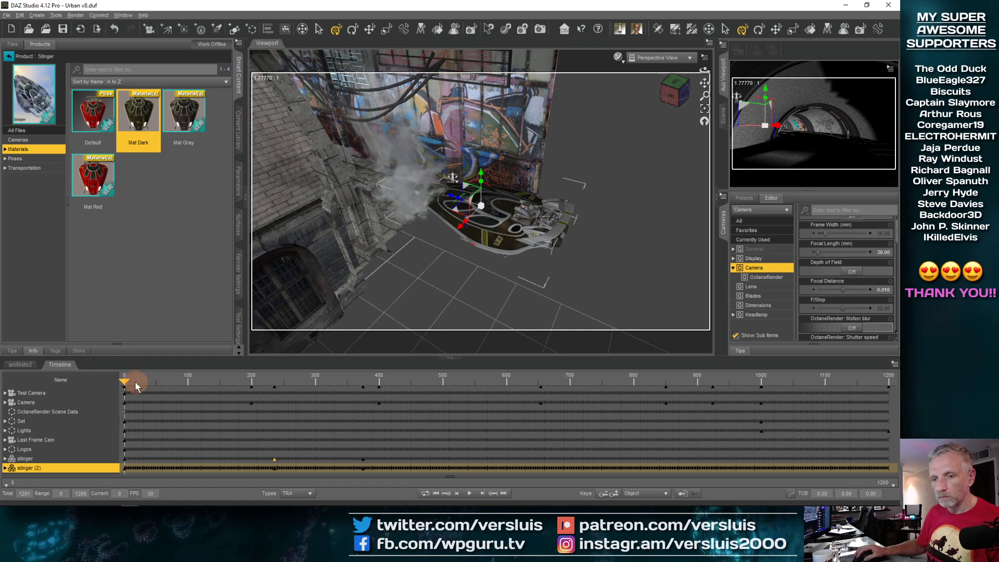
left_click_drag(128, 384, 426, 376)
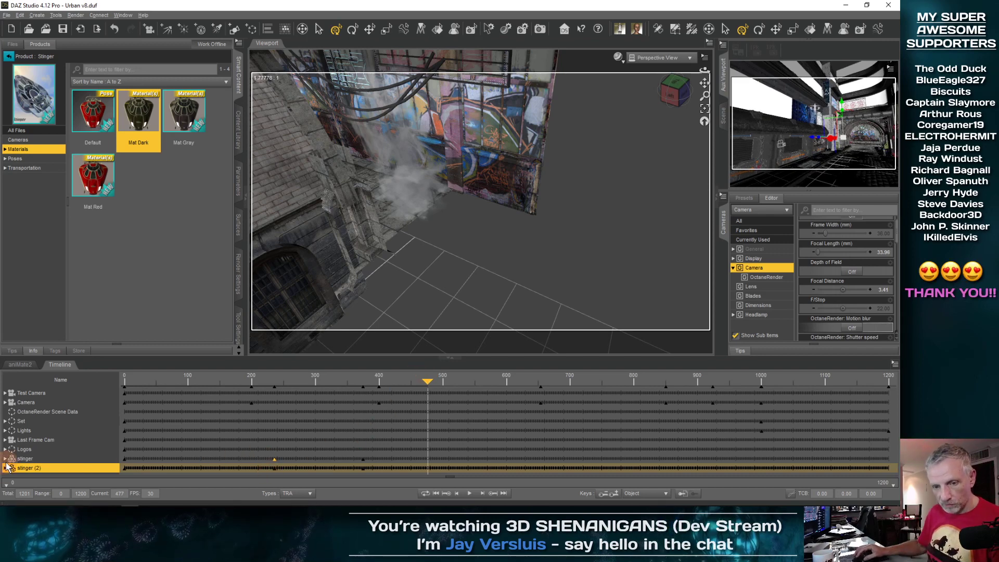
left_click(260, 461)
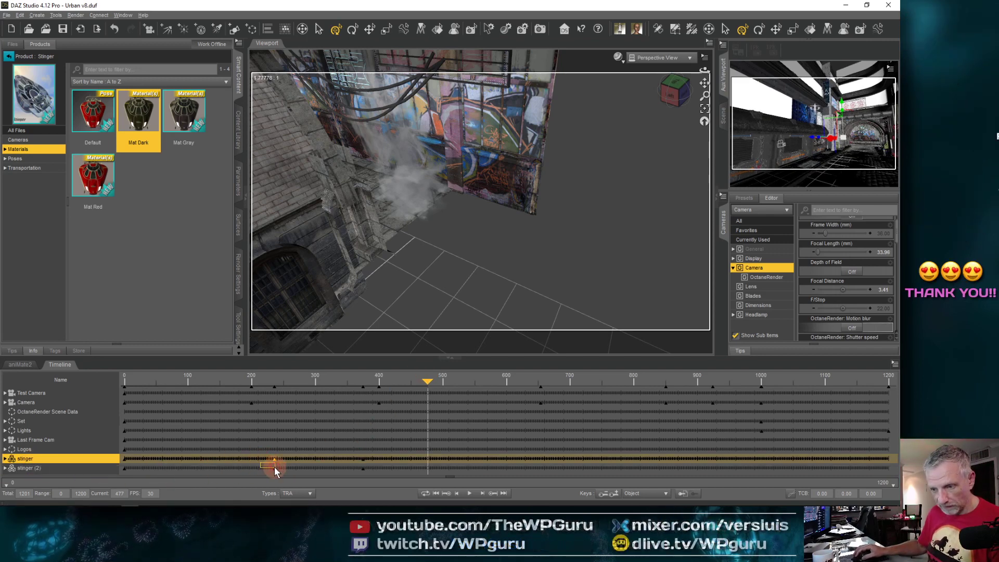
left_click(304, 451)
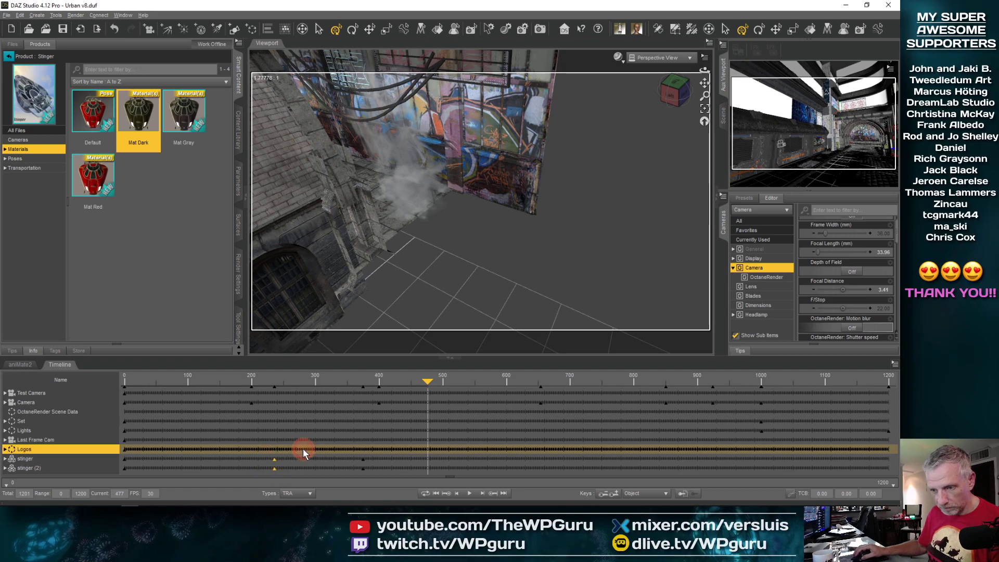
left_click_drag(263, 465, 373, 471)
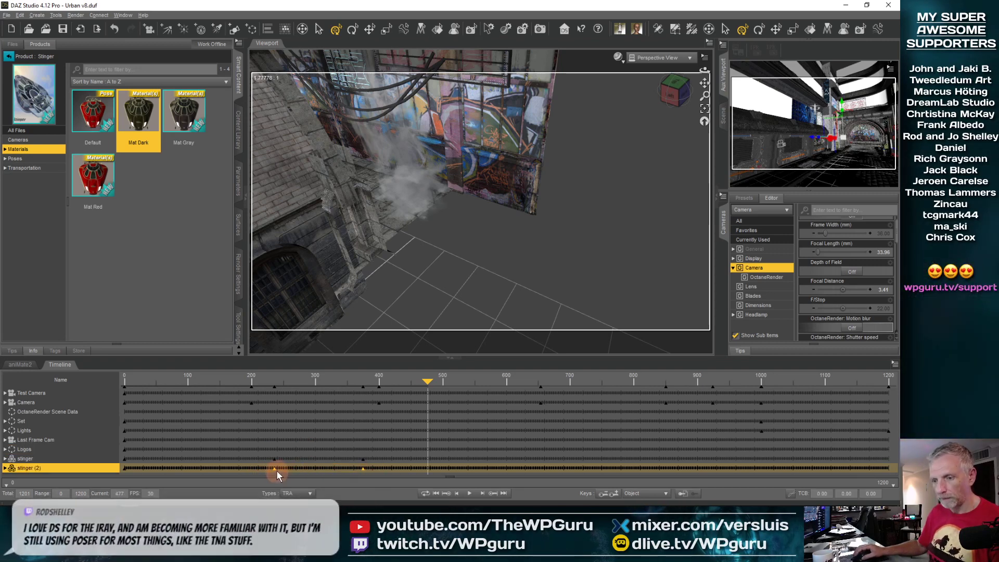
left_click_drag(273, 468, 424, 470)
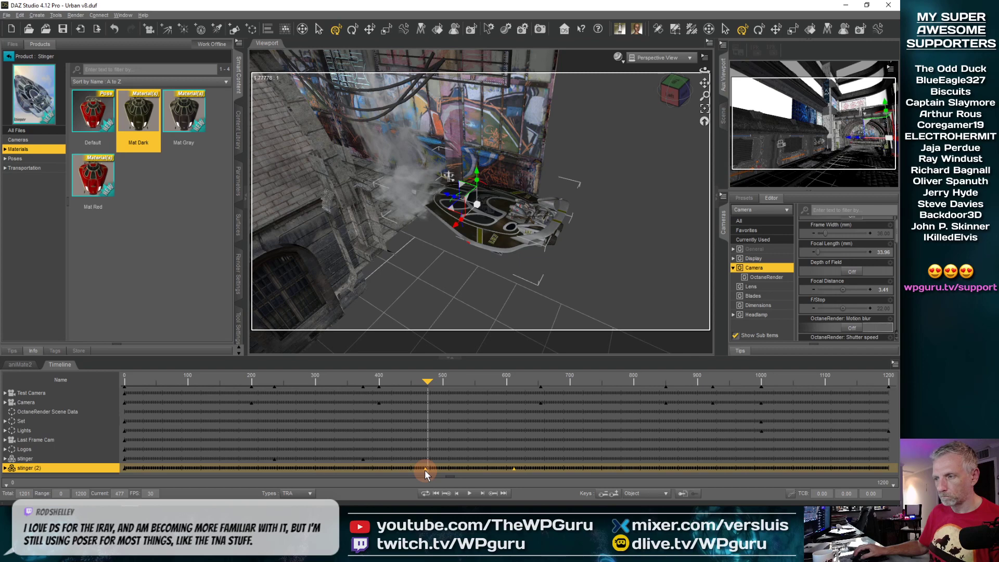
left_click_drag(426, 470, 427, 470)
Go back to frame 314, make the original stinger visible again, and look through Camera in the main viewport
left_click(427, 385)
left_click_drag(427, 385, 323, 386)
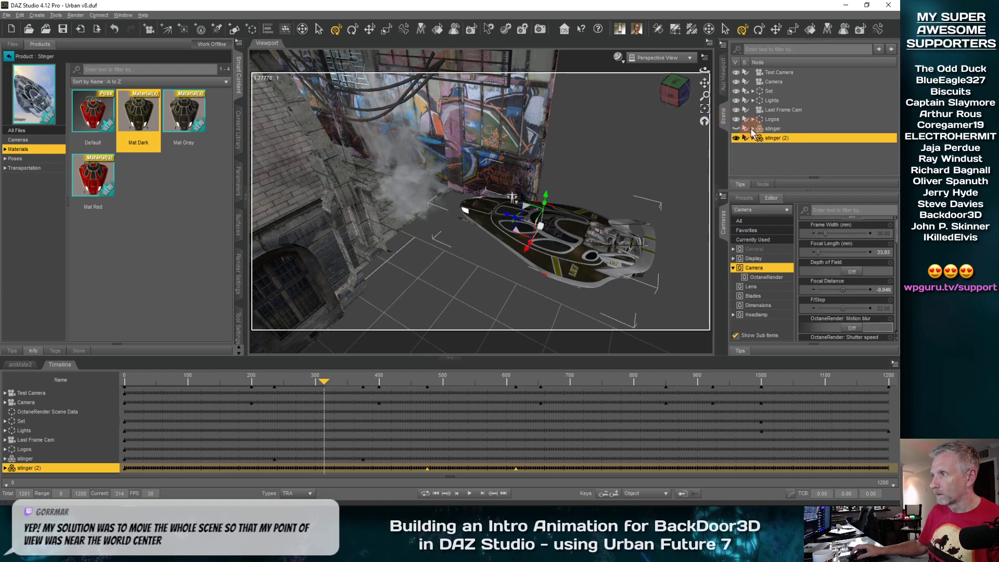
left_click(752, 129, "ctrl")
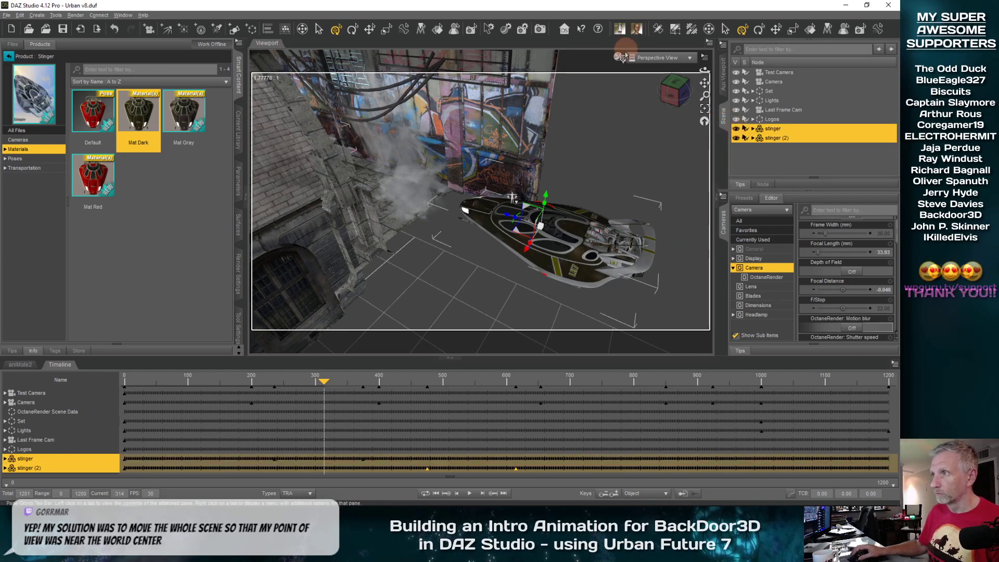
left_click(659, 58)
left_click(642, 149)
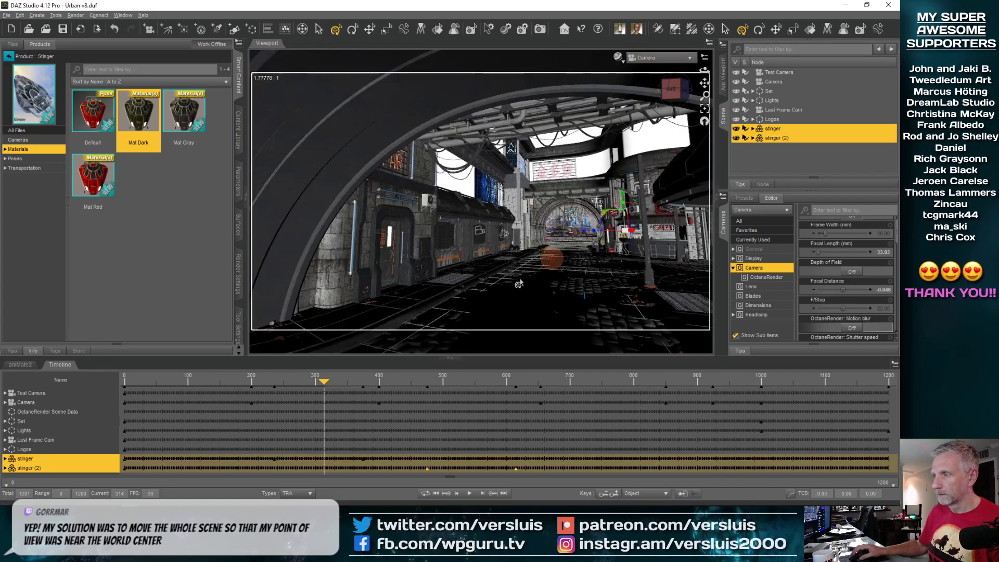
Enlarge the main viewport, scrub the camera animation between about frames 100 and 680, and save the scene
left_click_drag(363, 358, 363, 388)
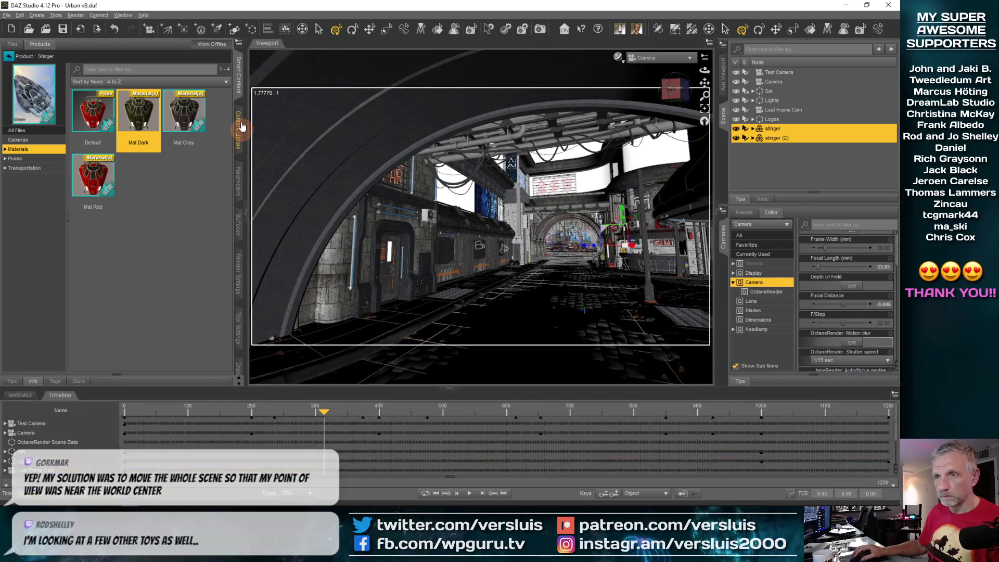
left_click(238, 90)
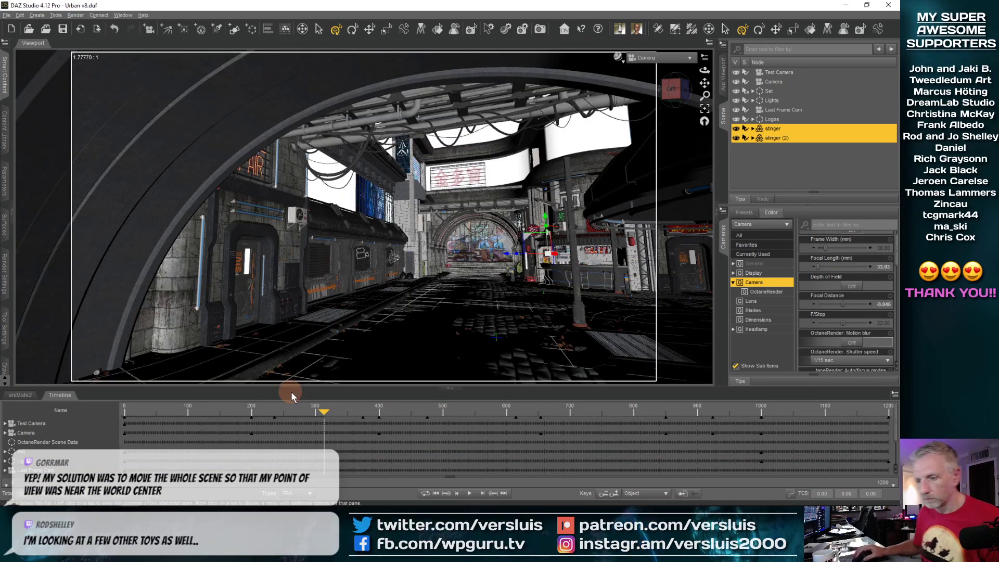
left_click_drag(326, 413, 186, 421)
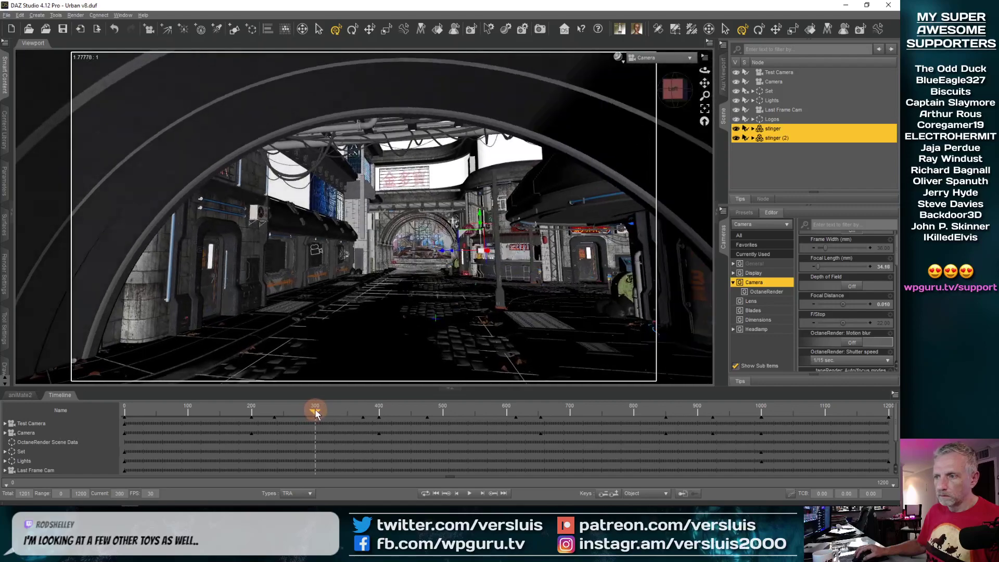
left_click_drag(321, 413, 555, 388)
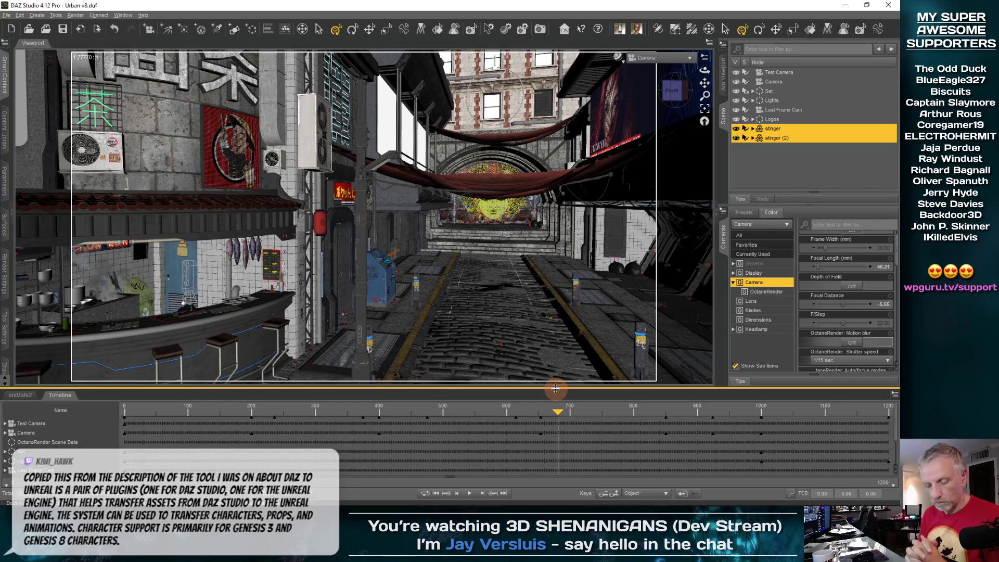
key("ctrl+s")
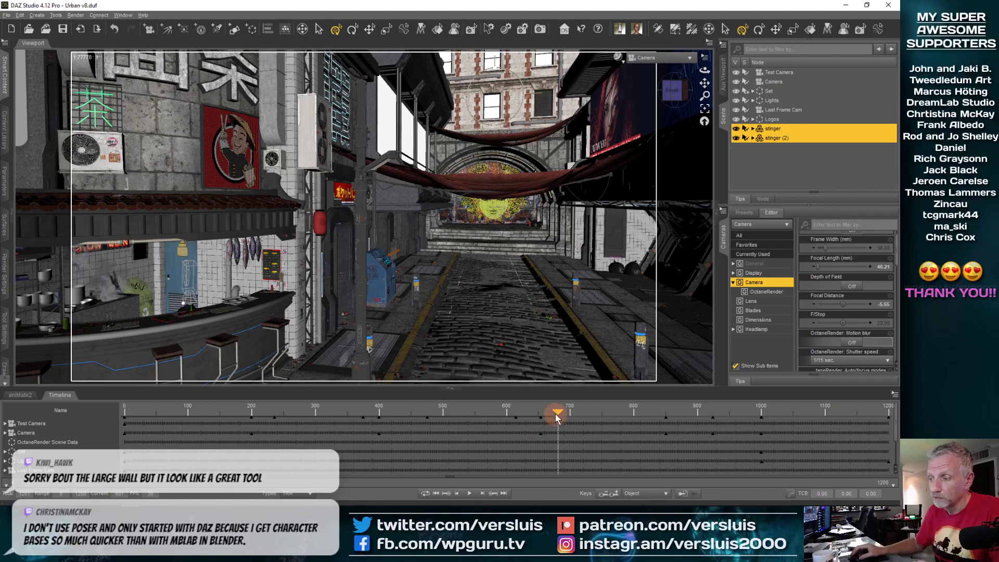
Scrub through the rest of the animation and back to about frame 550, and minimize the program to the desktop
left_click_drag(555, 413, 787, 472)
left_click_drag(883, 463, 475, 476)
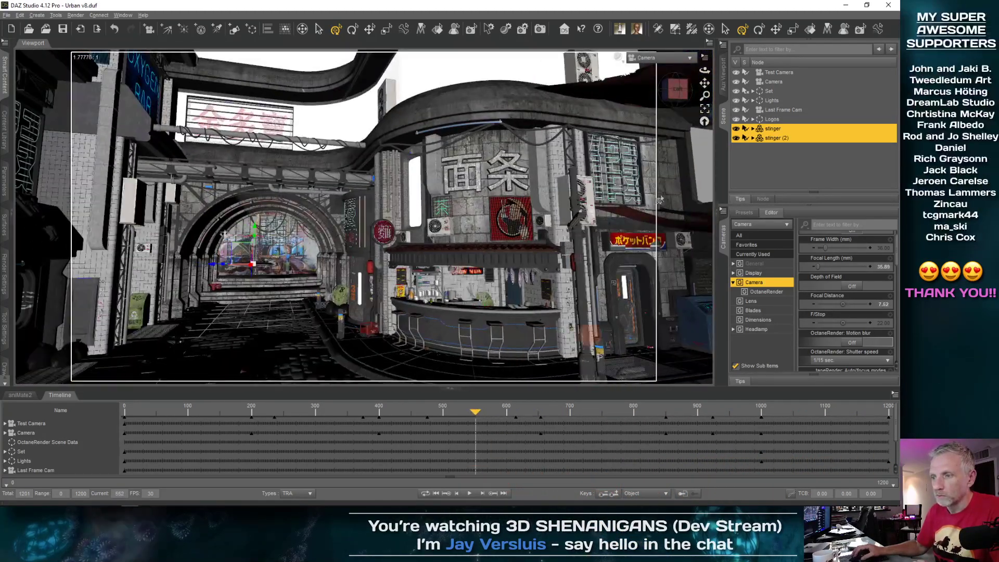
left_click(846, 7)
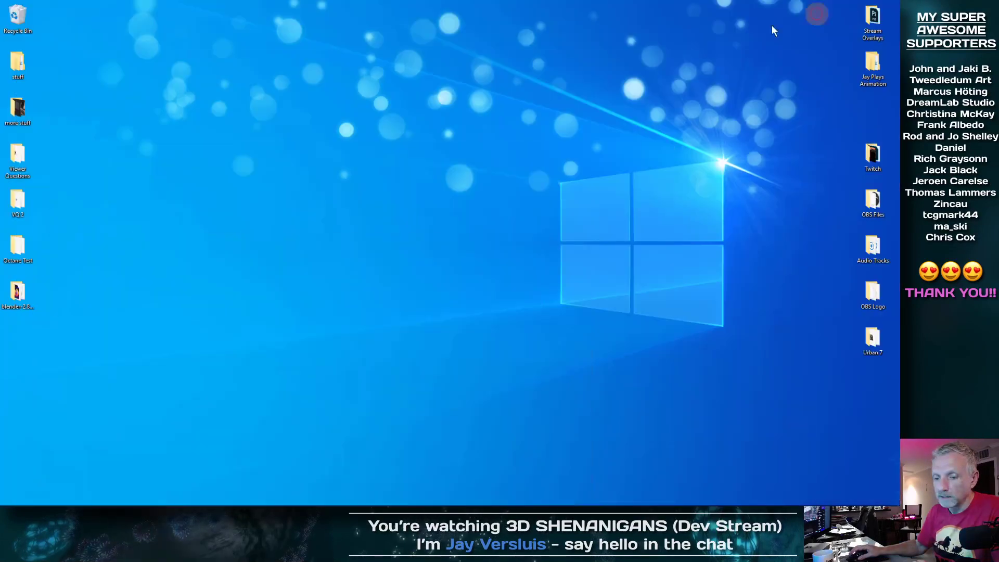
Open the Renders folder inside Urban 7 on the desktop and play Urban Animatic v2.mp4 with Repeat turned on
double_click(872, 339)
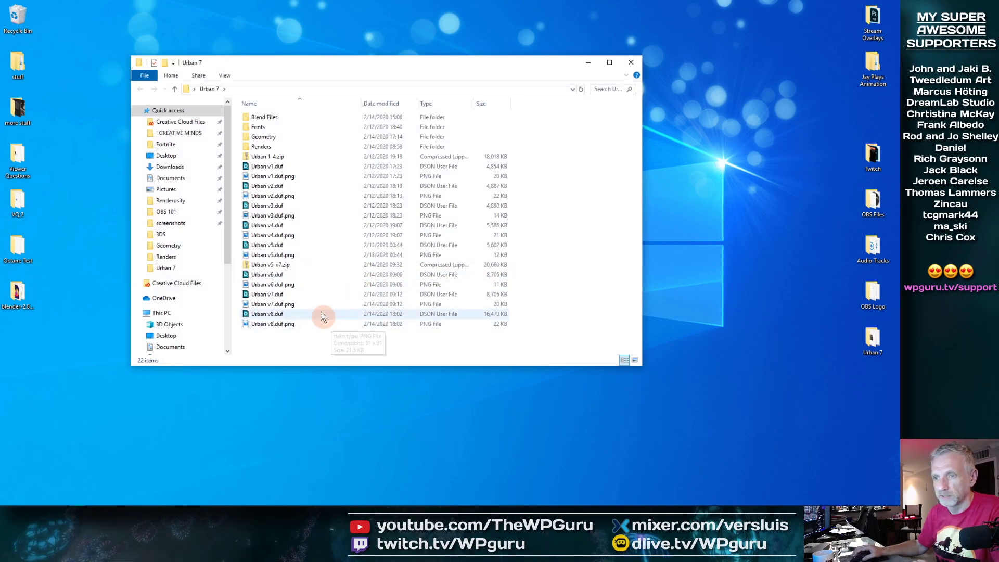
double_click(269, 147)
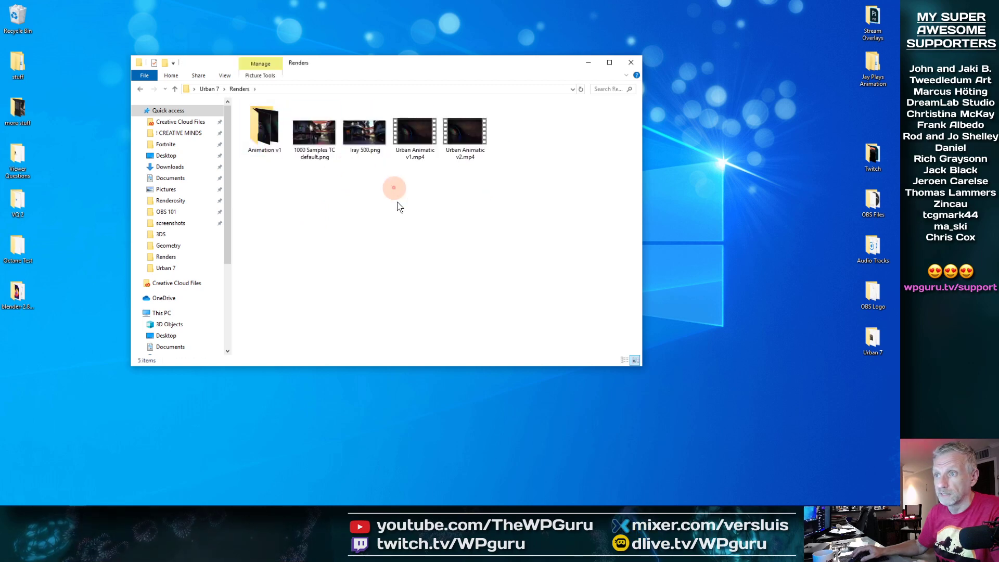
double_click(464, 136)
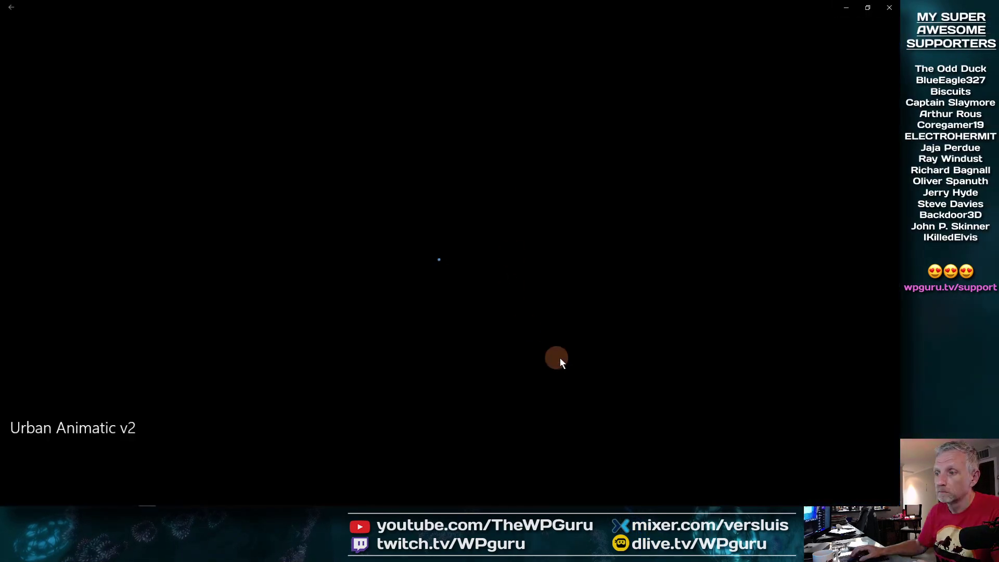
left_click(877, 478)
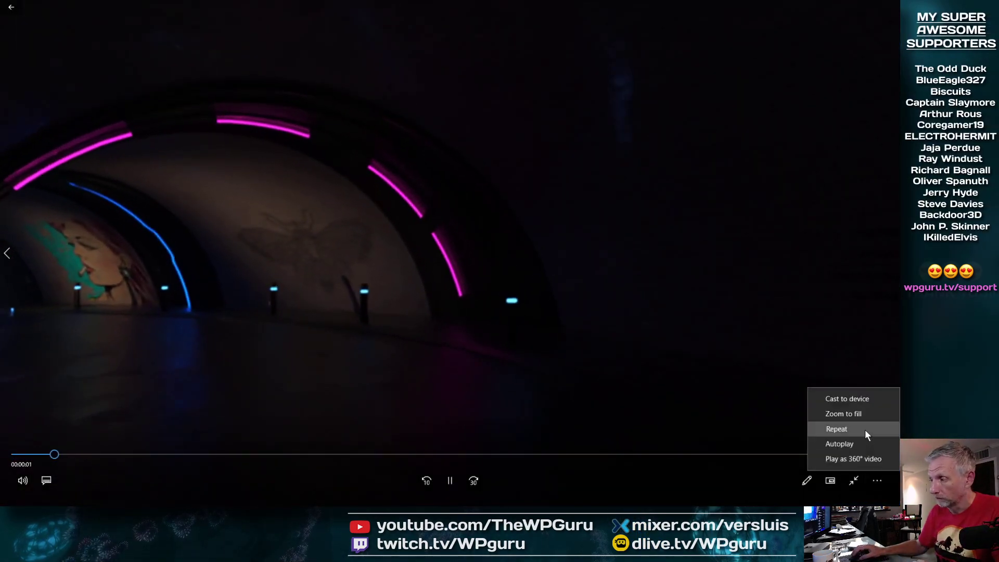
left_click(843, 429)
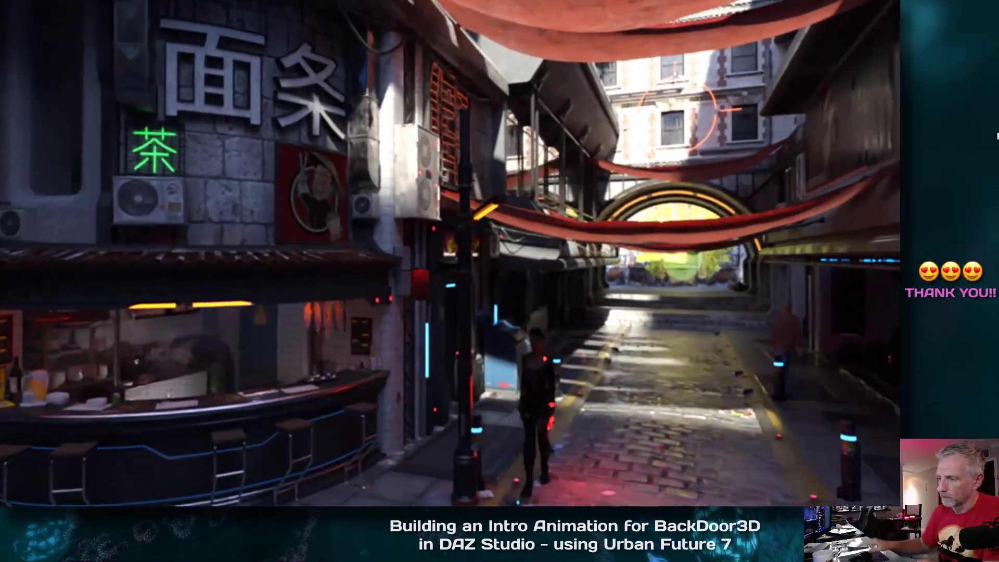
Rewind the animatic to an earlier point, watch the street section, and pause it at about 21 seconds
mouse_move(755, 464)
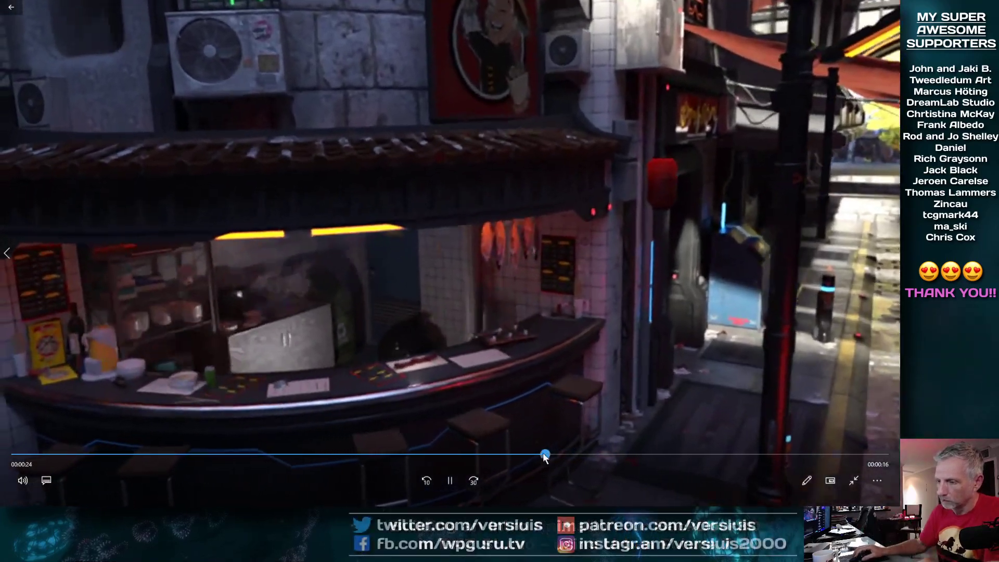
left_click(502, 455)
left_click_drag(502, 454, 167, 455)
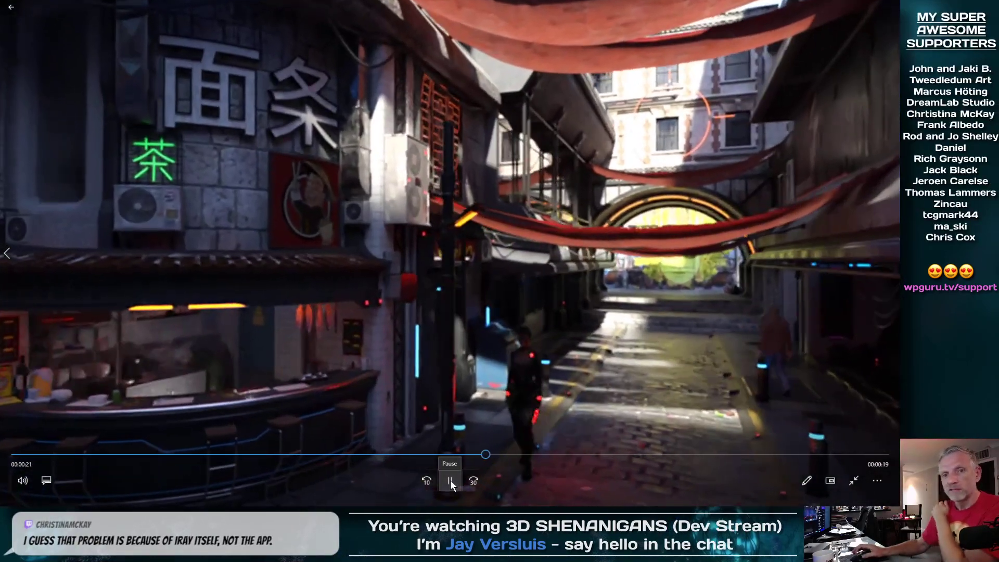
left_click(451, 479)
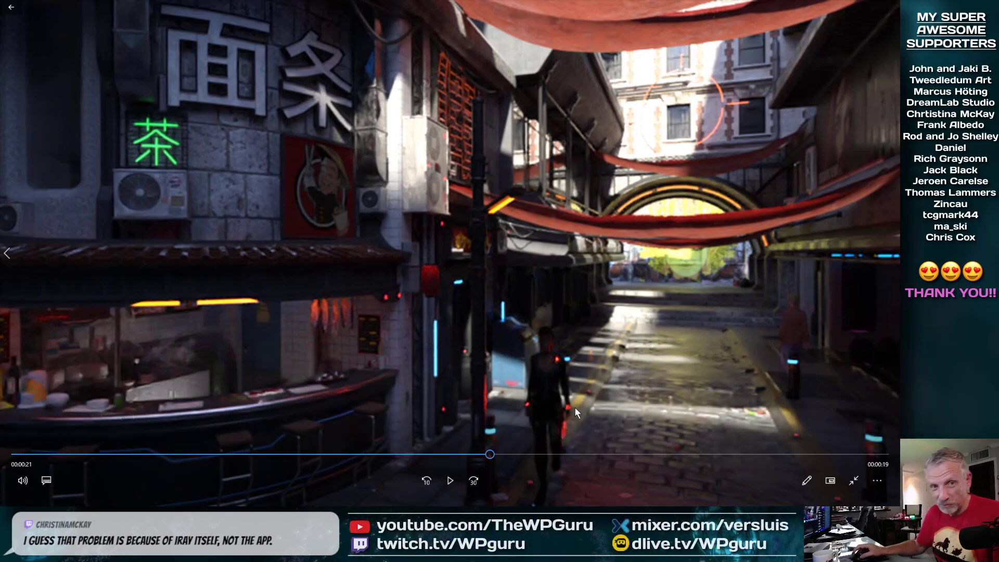
Exit full screen and close the video, minimize the Renders folder, and switch back to DAZ Studio
left_click(859, 479)
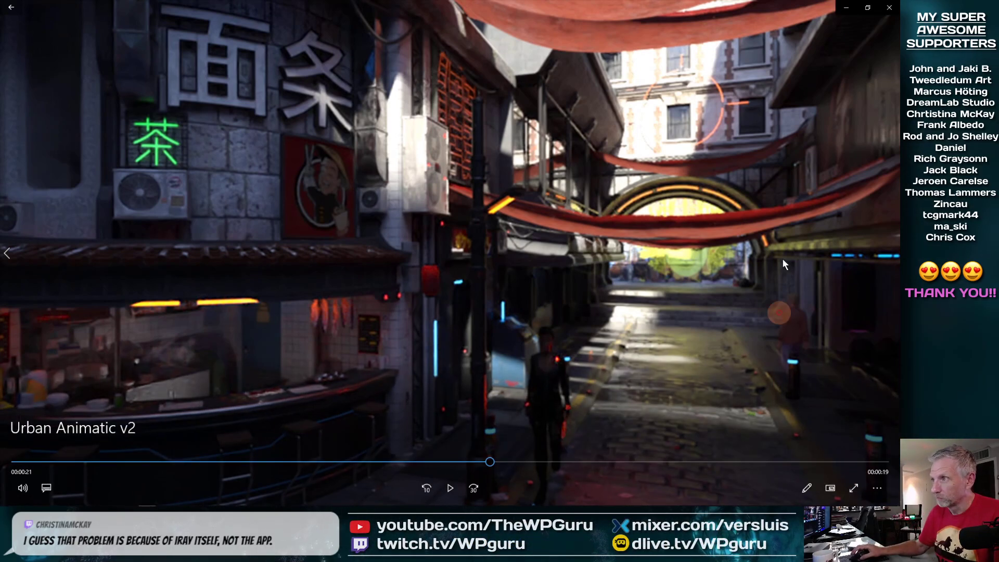
left_click(892, 8)
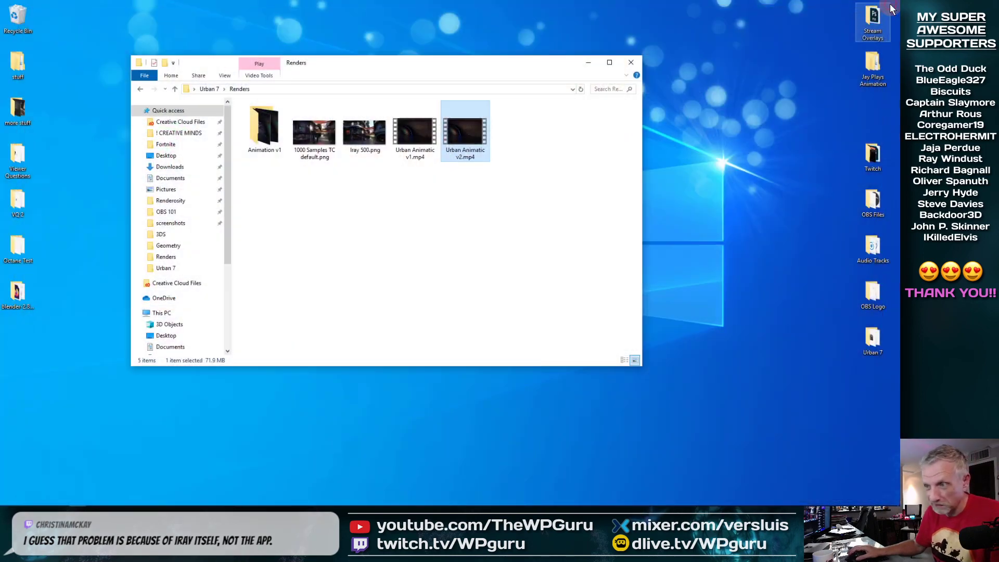
left_click(588, 67)
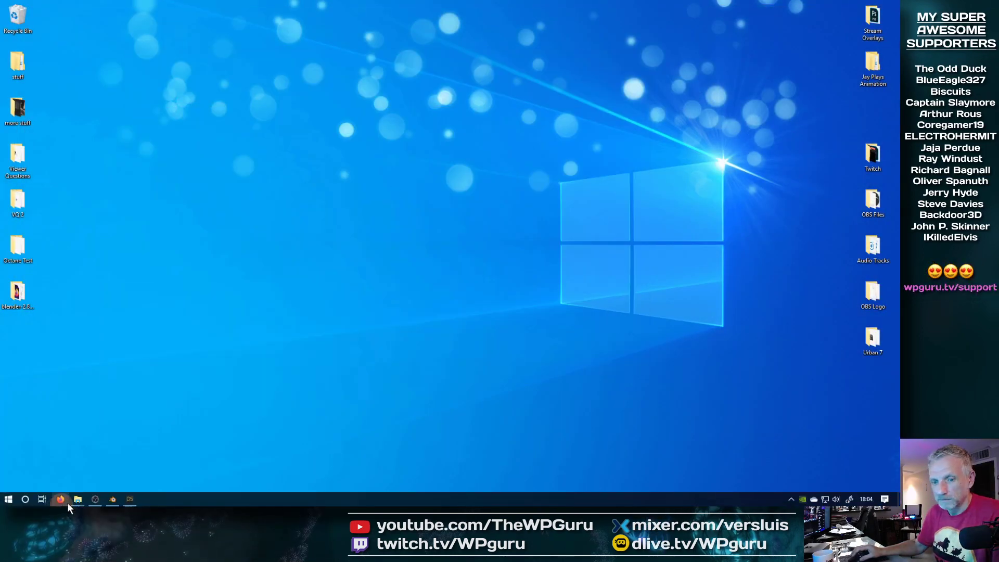
left_click(131, 501)
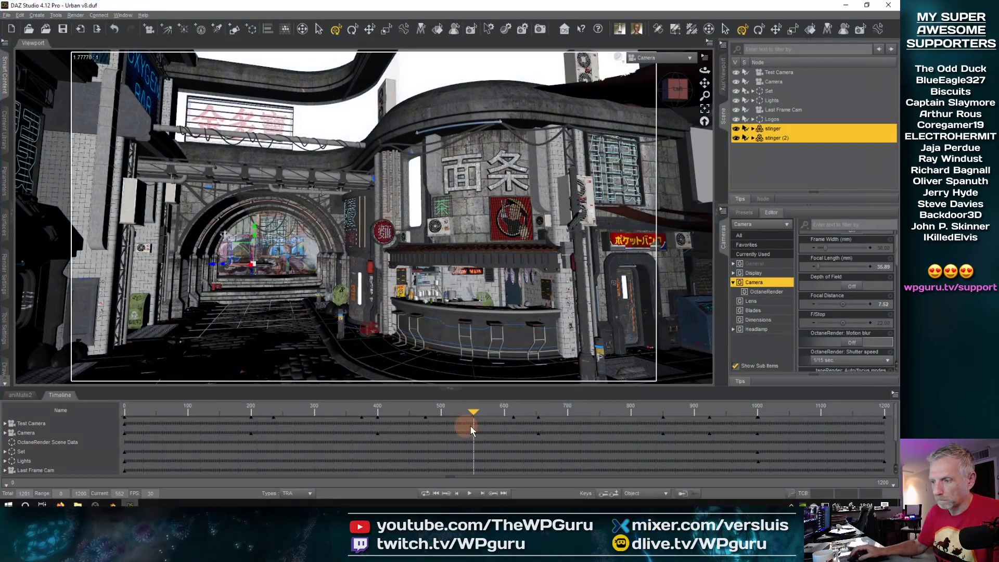
Scrub the animation back to frame 0, switch the viewport to Perspective View, and move around to the tunnel's brick exterior
left_click_drag(468, 411, 276, 422)
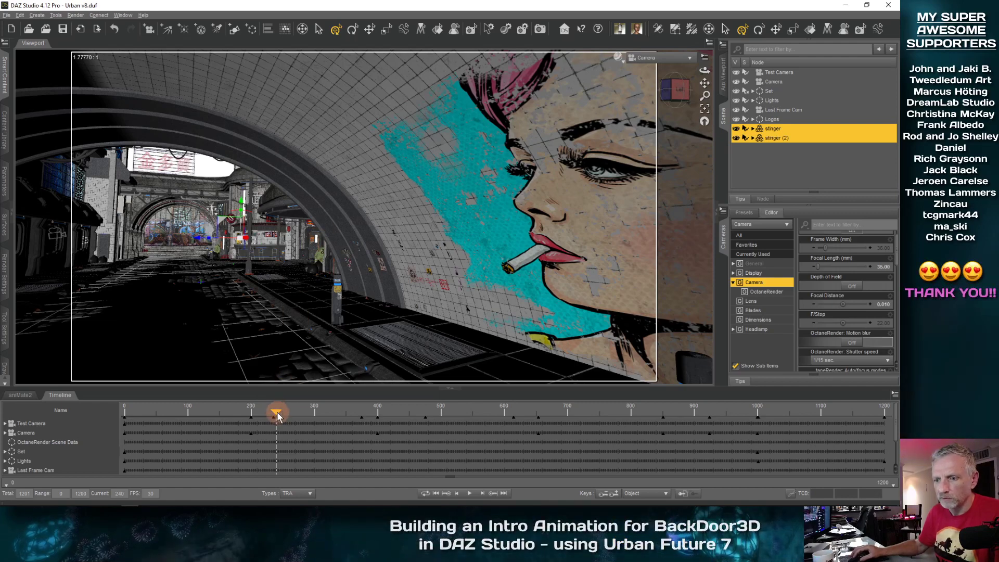
left_click_drag(278, 416, 90, 423)
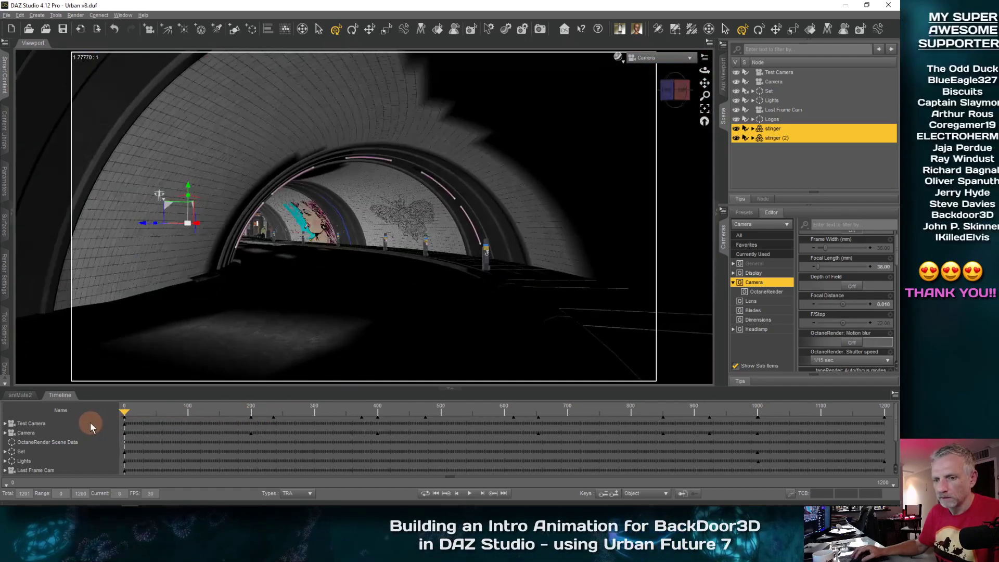
left_click(668, 61)
left_click(657, 102)
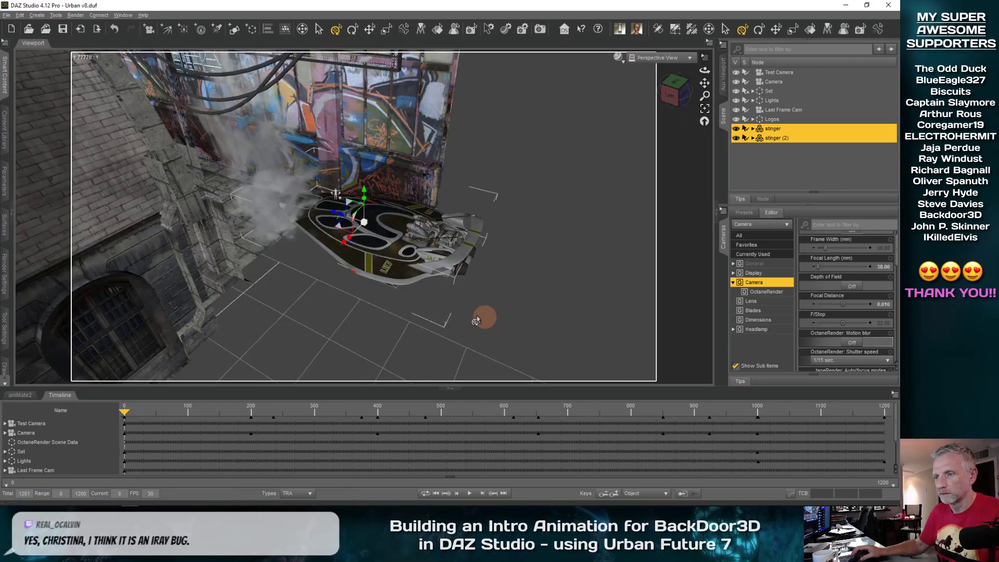
middle_click_drag(416, 347, 528, 333)
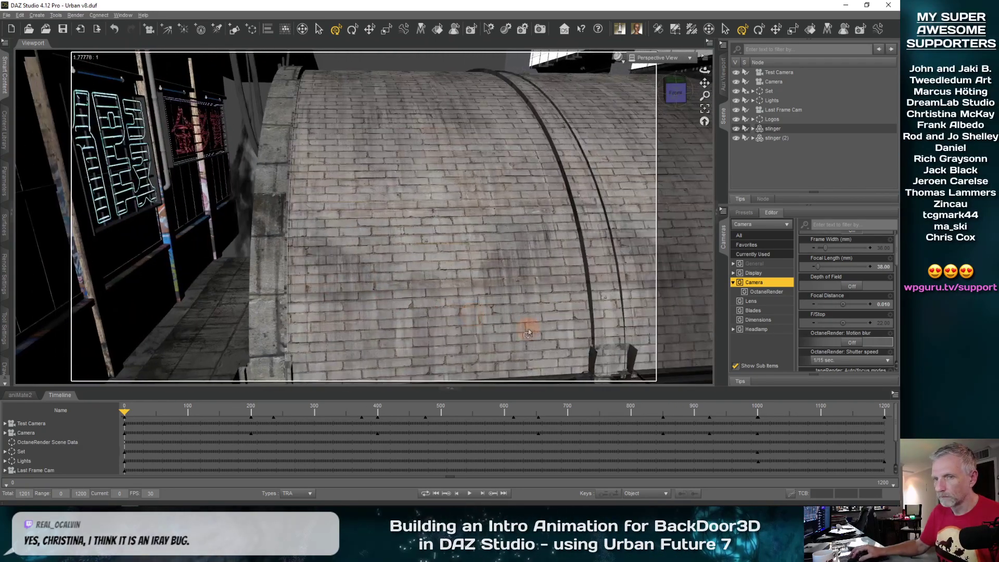
Leave the Stinger product, show the Animations category of the content products, and open Everyday Moves Volume 2
left_click(6, 87)
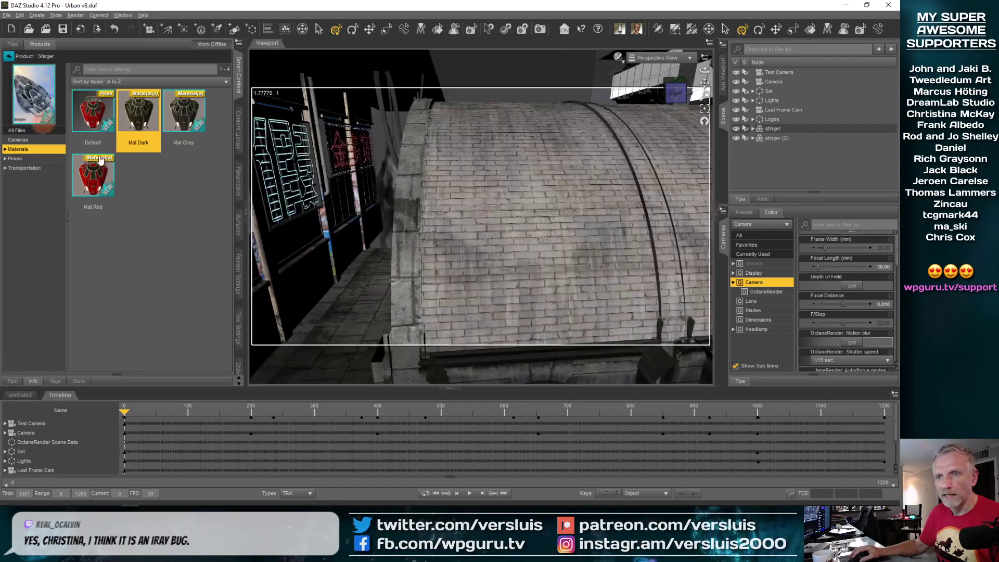
left_click(10, 57)
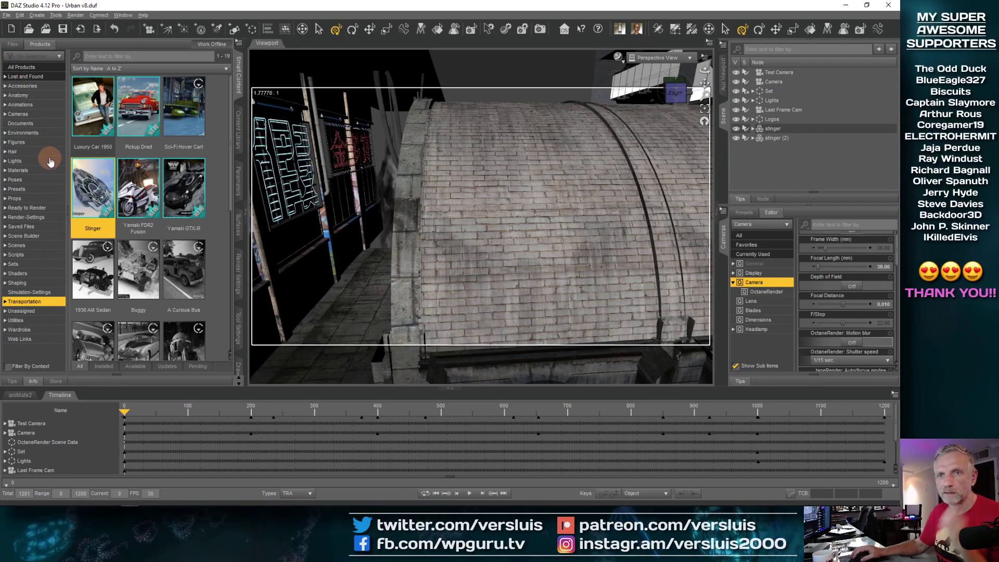
left_click(50, 108)
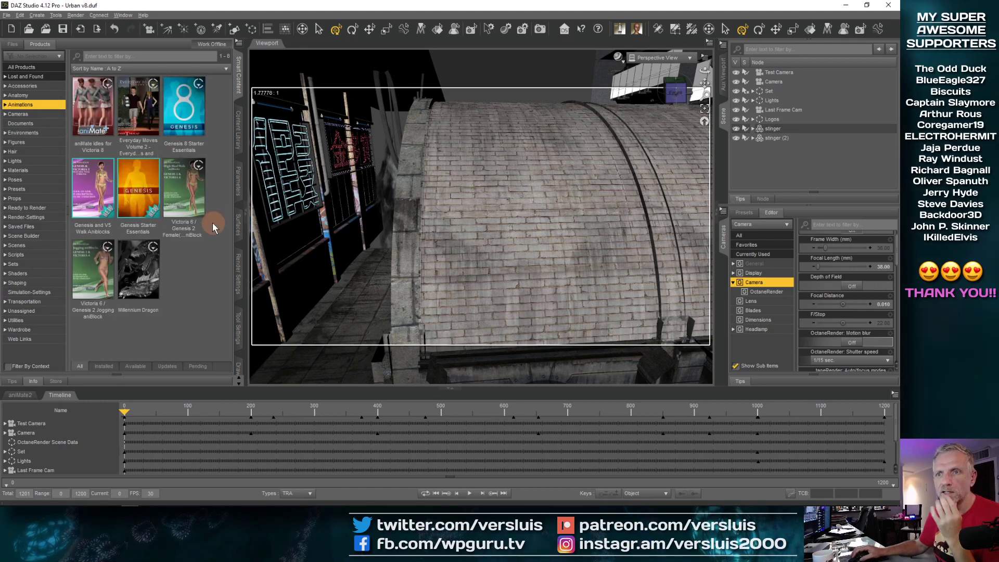
mouse_move(148, 108)
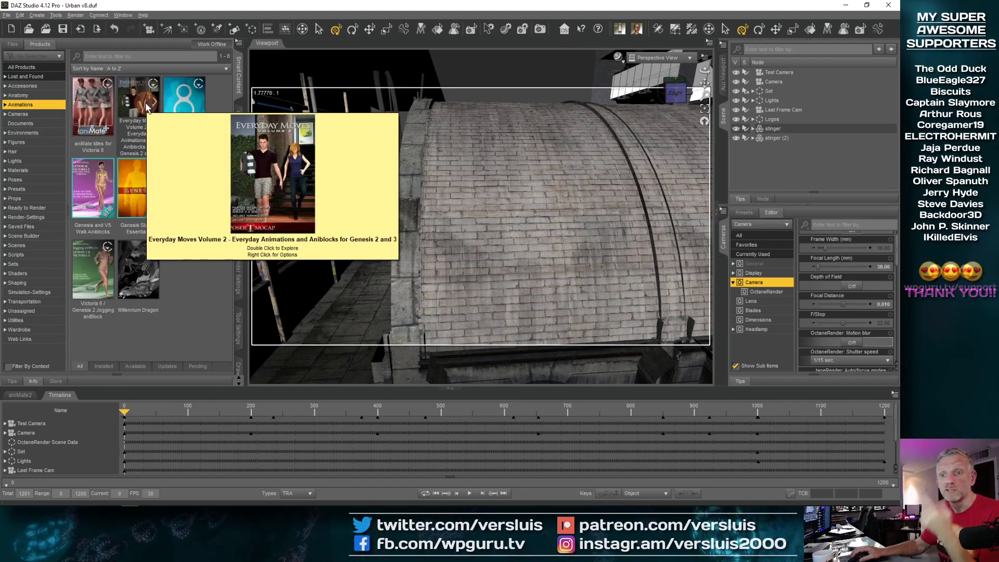
double_click(148, 107)
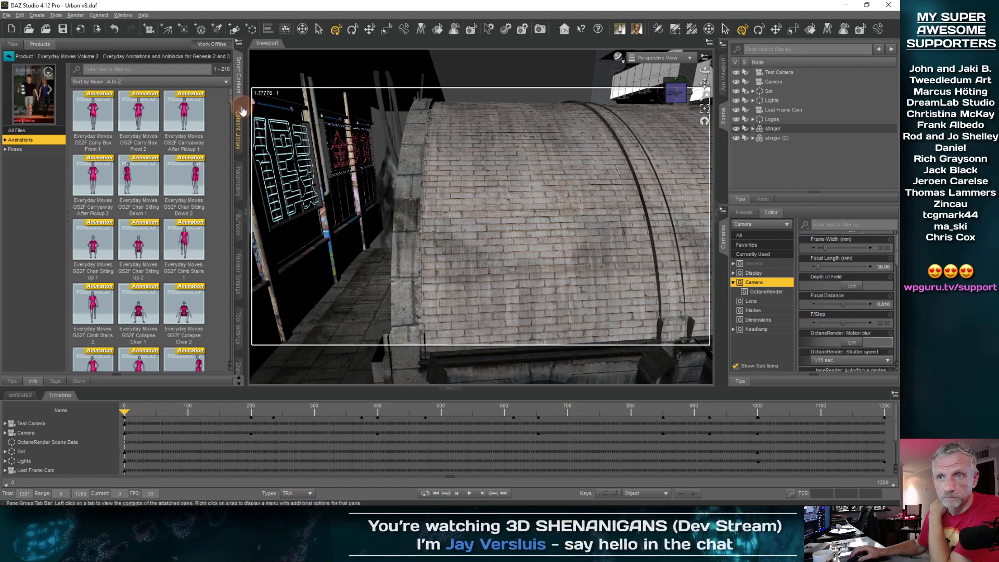
Filter the Everyday Moves animations by GS2M and look through the male movement clips
left_click(167, 68)
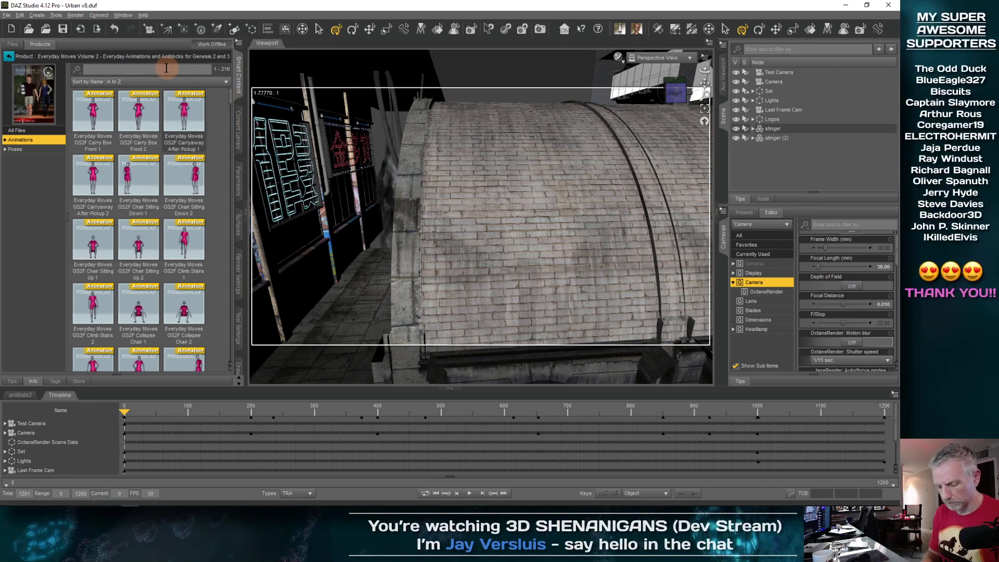
type("G3M")
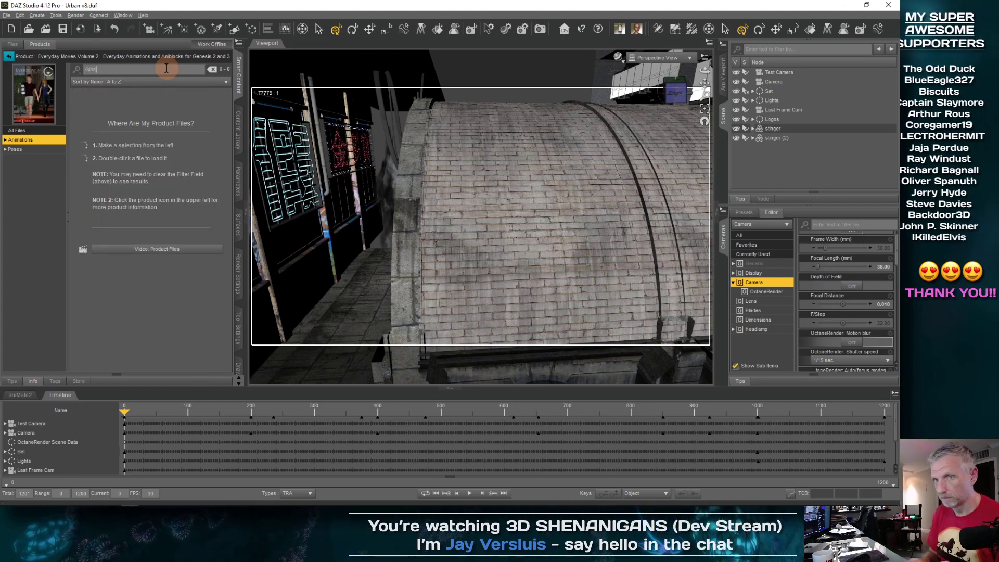
key("BackSpace")
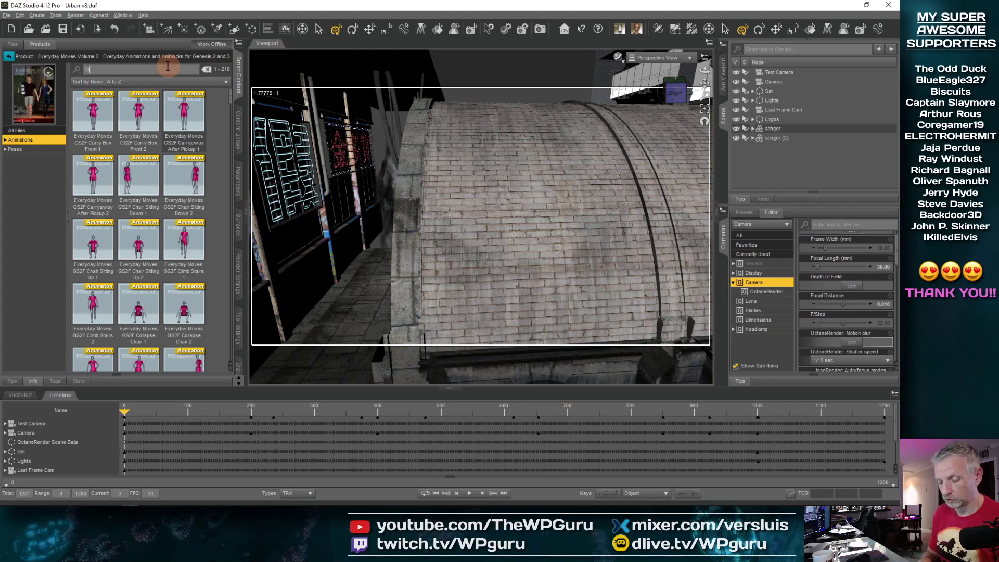
type("S2M")
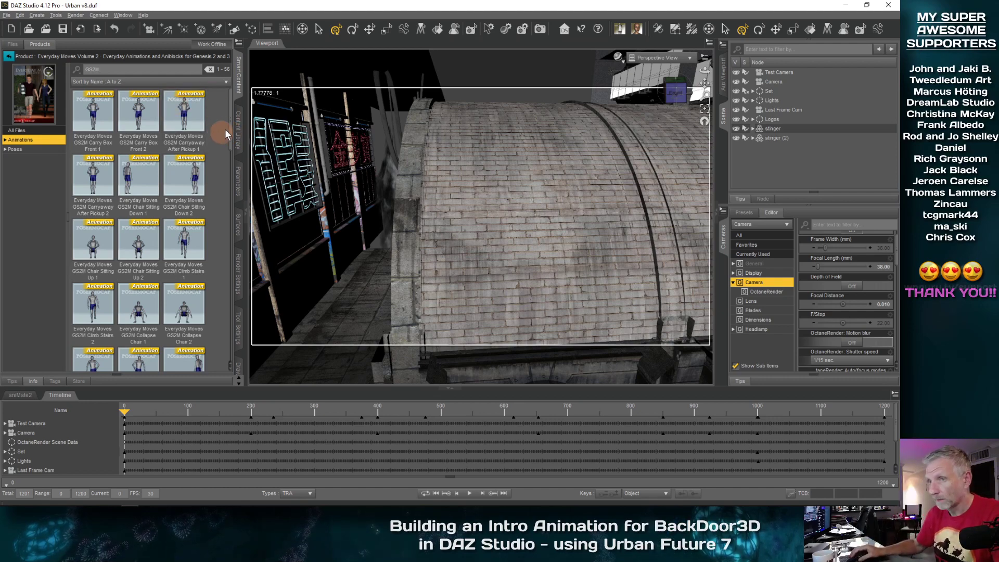
left_click_drag(229, 128, 240, 256)
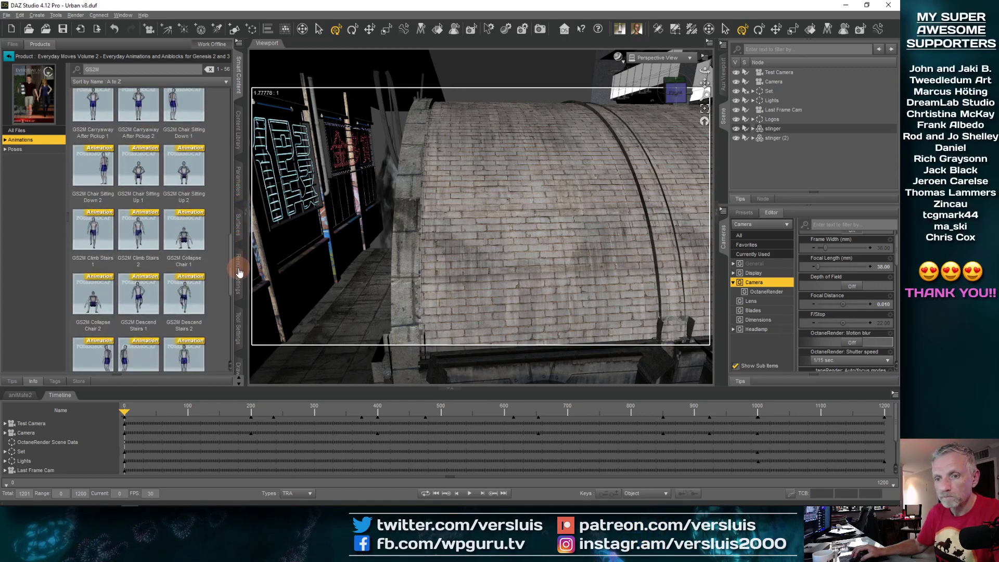
mouse_move(238, 295)
left_mouse_down()
mouse_move(241, 339)
mouse_move(243, 308)
left_mouse_up()
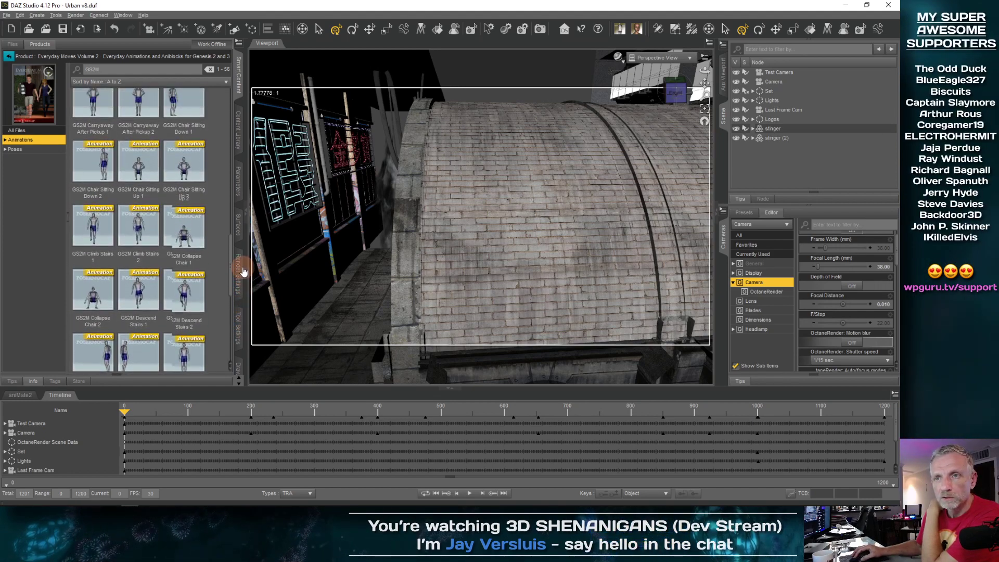
left_click_drag(240, 228, 232, 118)
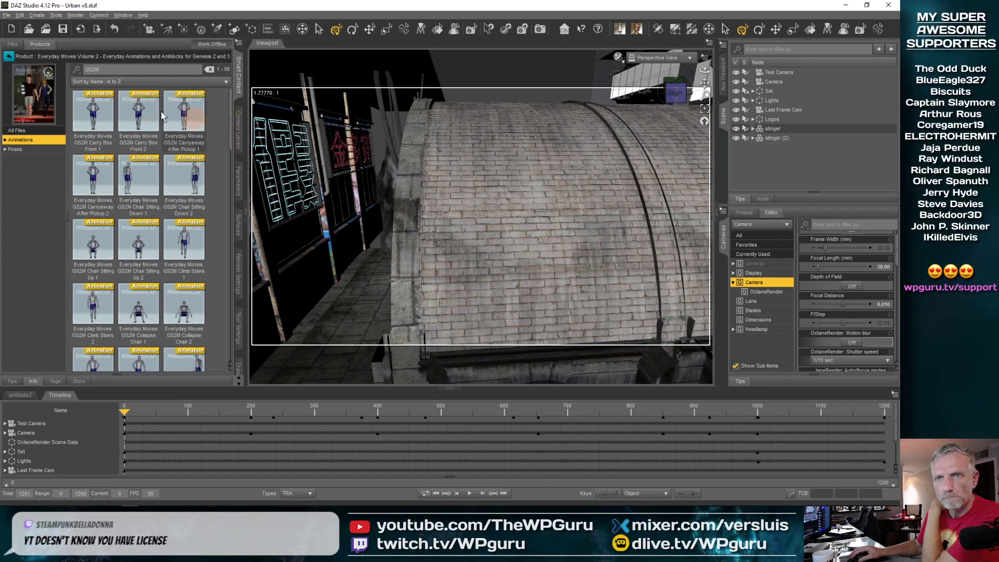
Look through the animations in Genesis 8 Starter Essentials and Genesis Starter Essentials for a suitable character movement
left_click(9, 56)
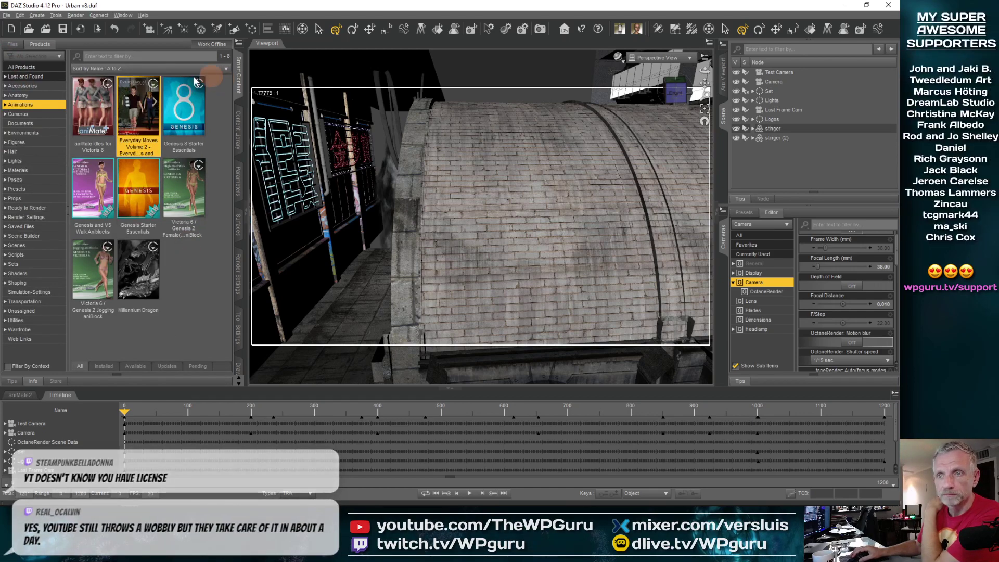
left_click(184, 107)
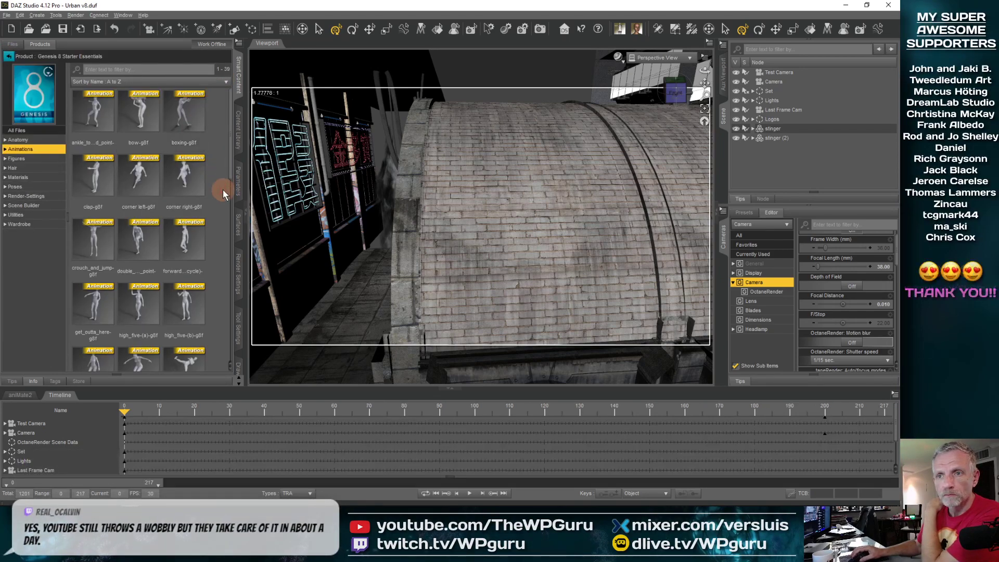
left_click(9, 56)
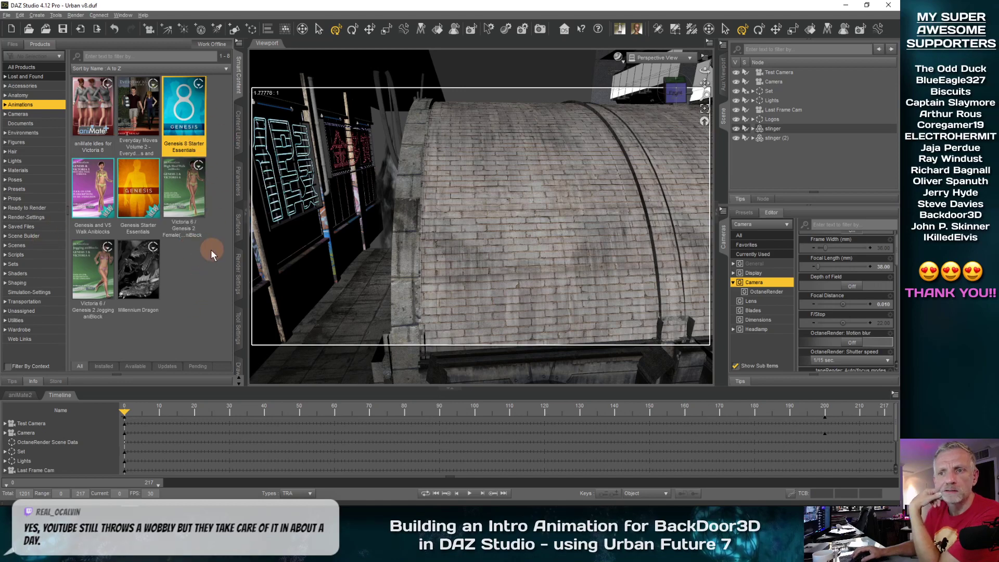
left_click(153, 173)
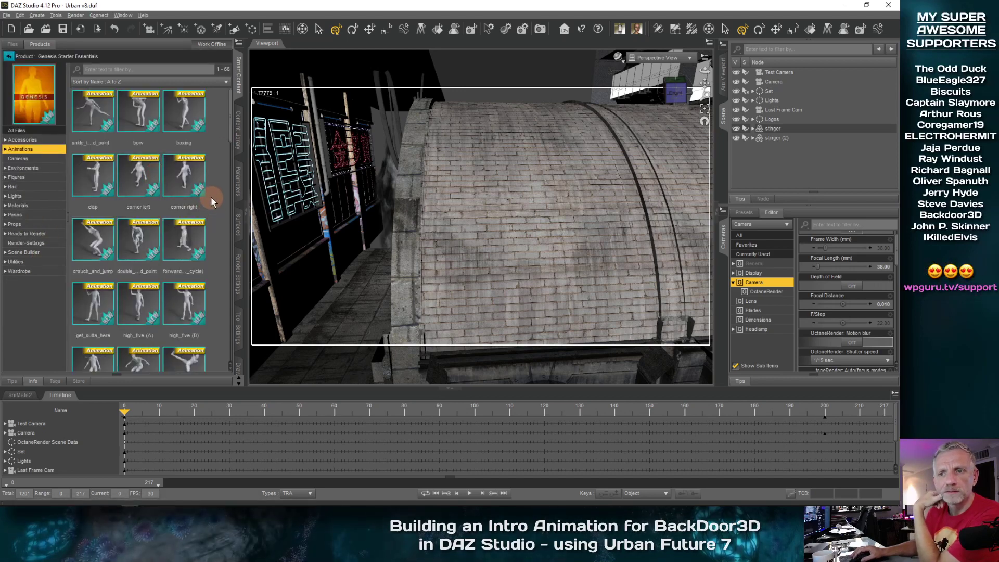
scroll(231, 146, "down", 2)
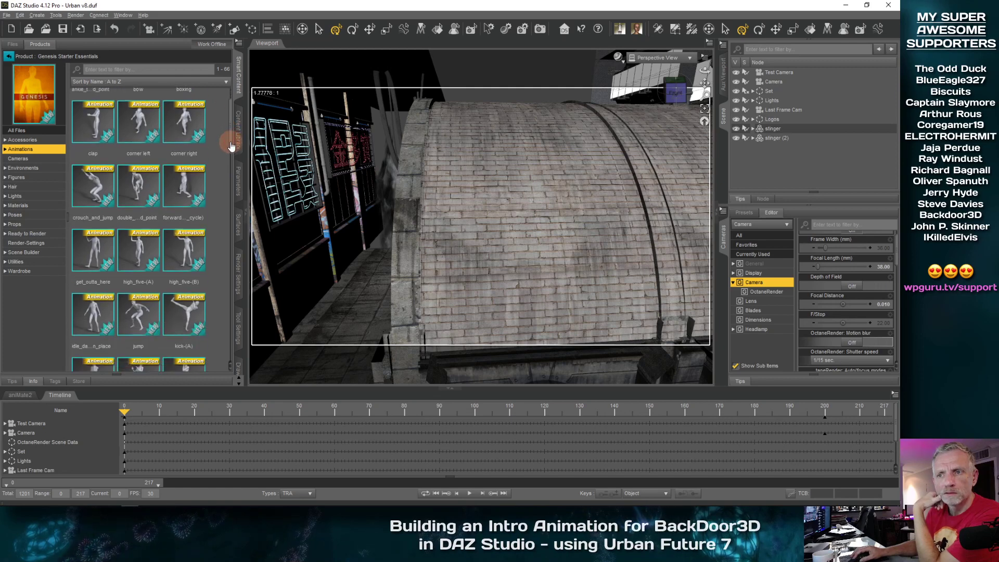
mouse_move(193, 191)
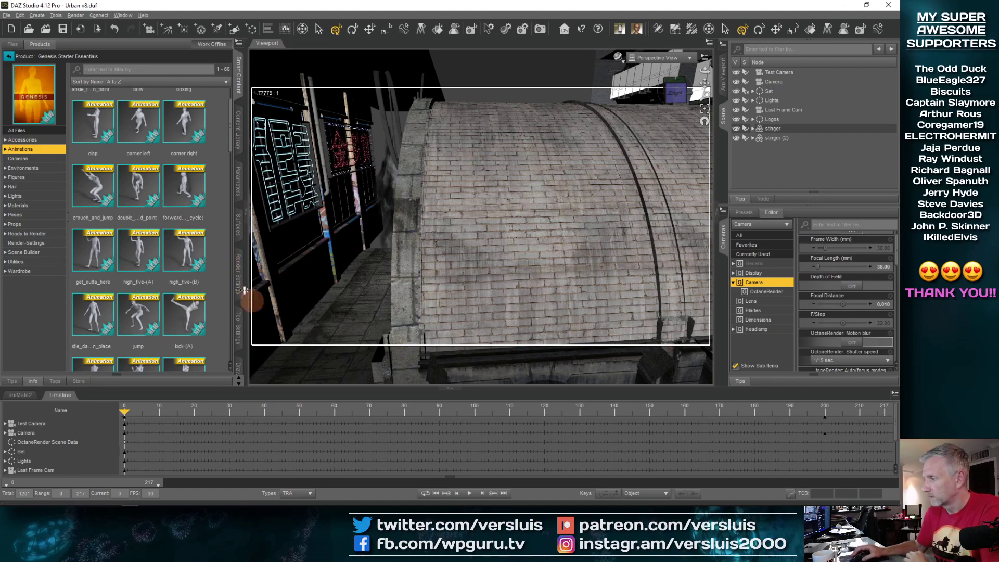
scroll(231, 134, "up", 1)
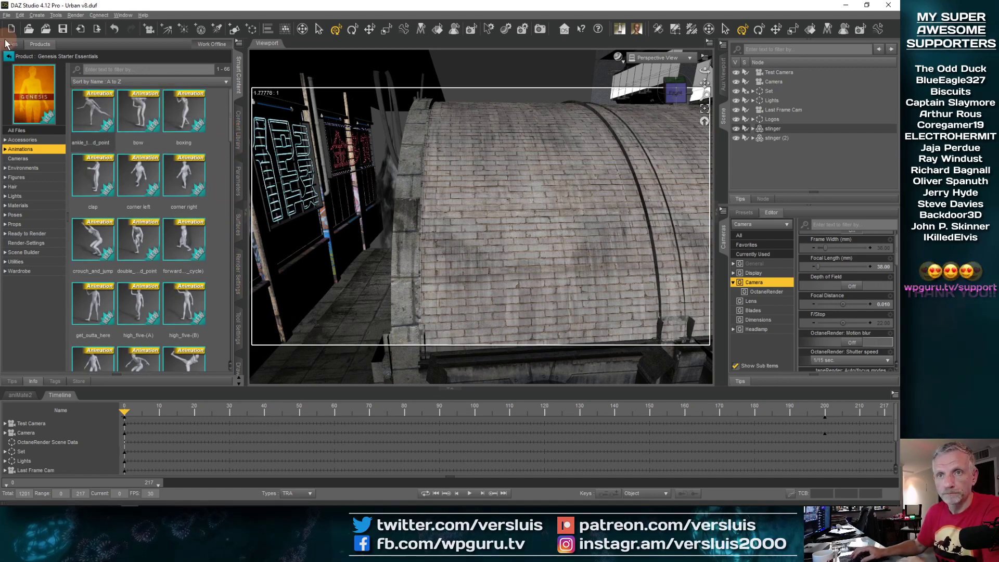
Leave the animations, show the Figures category of the content products, and open Genesis Starter Essentials
left_click(8, 56)
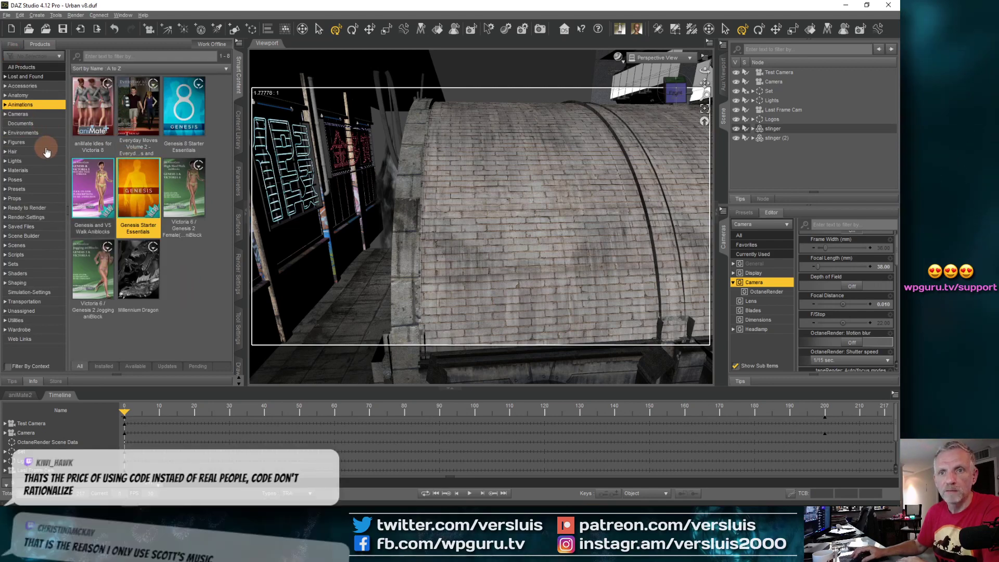
left_click(36, 181)
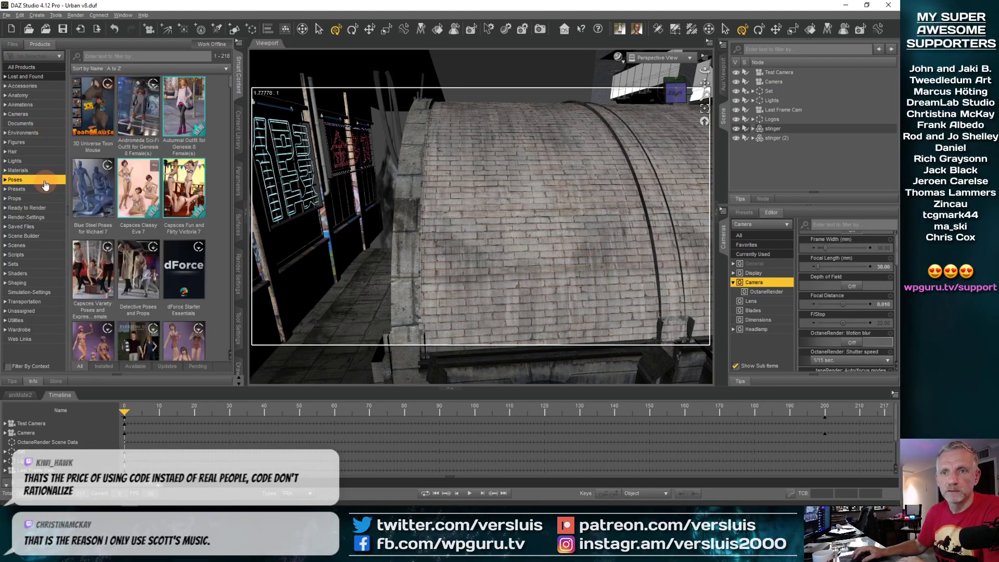
left_click(37, 142)
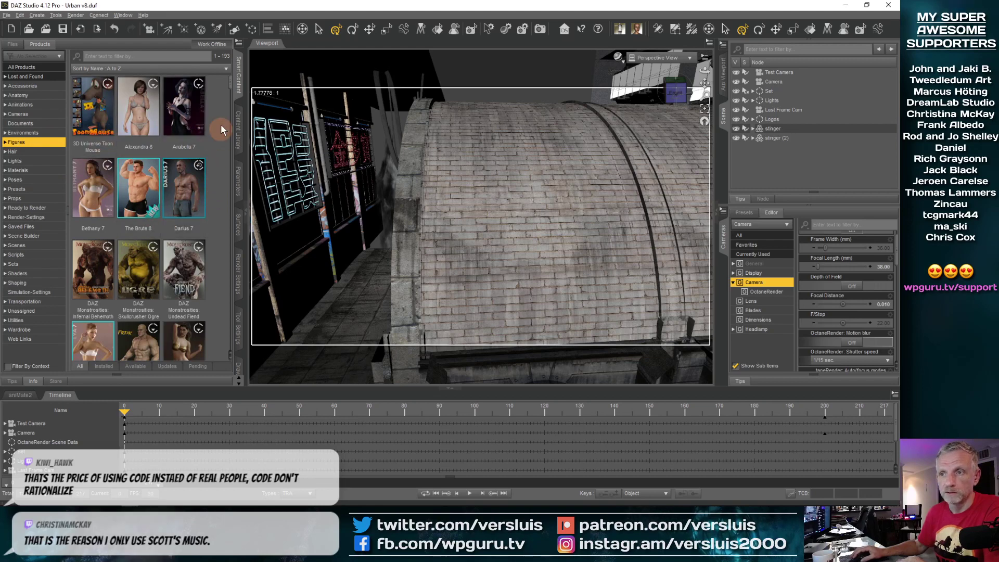
scroll(231, 95, "down", 3)
scroll(230, 94, "down", 2)
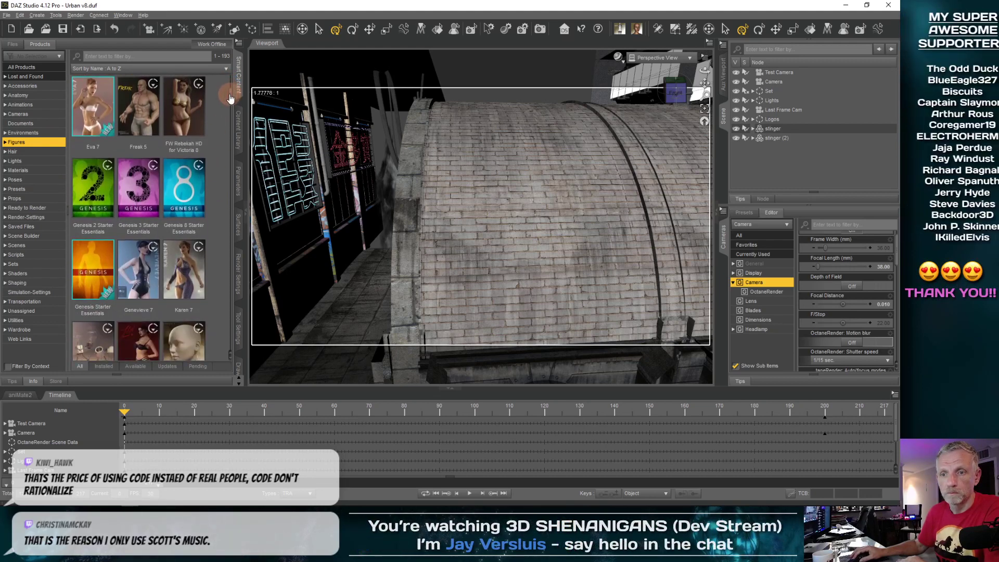
left_click(98, 262)
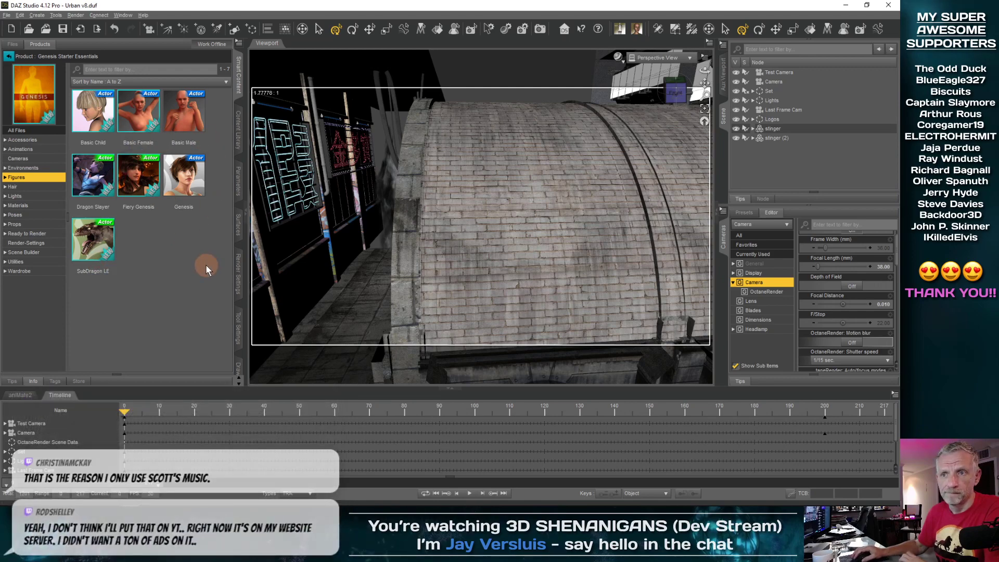
Set the viewport to Smooth Shaded and load the Basic Male figure into the scene
left_click(619, 57)
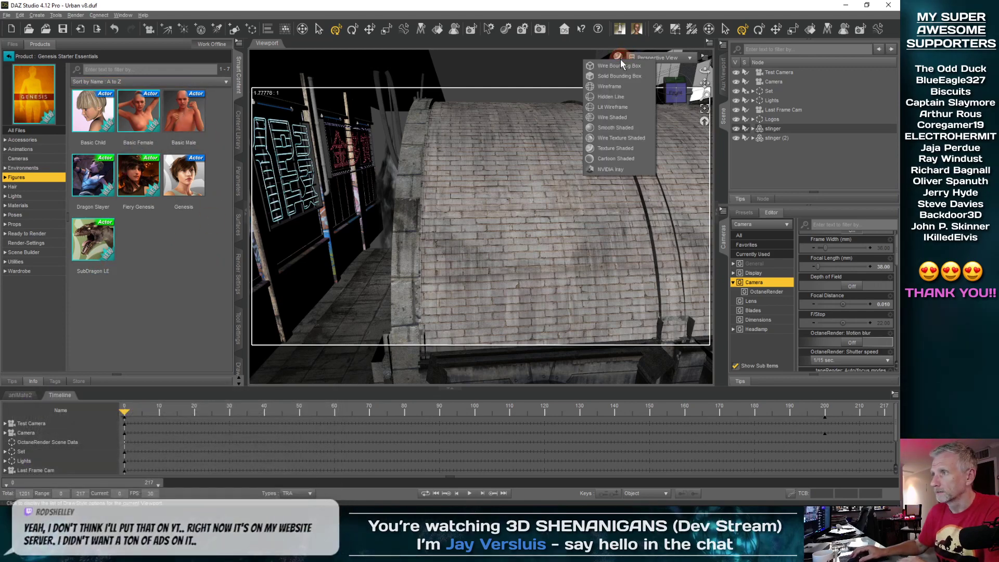
left_click(614, 130)
double_click(196, 114)
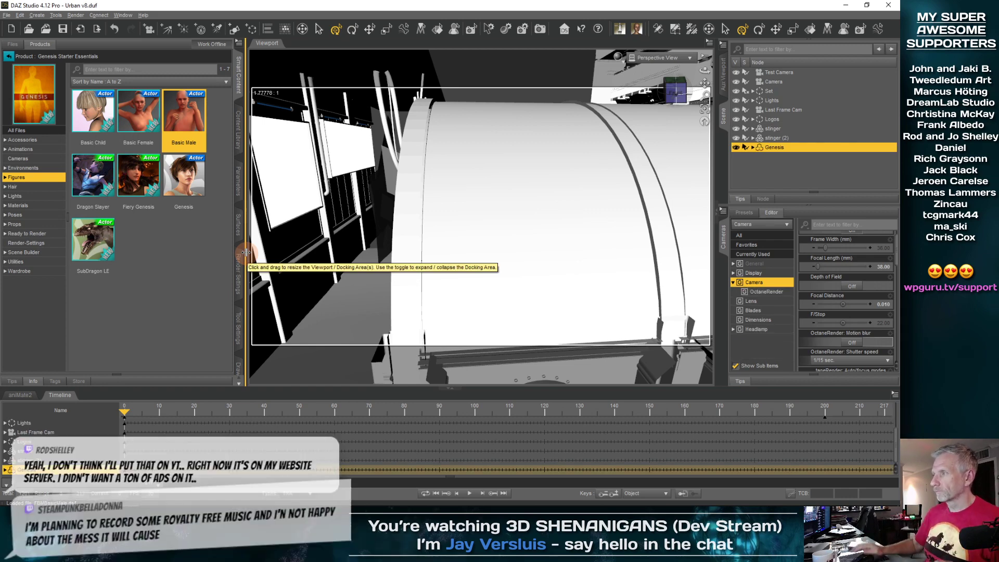
Select the Genesis figure in the scene and frame it in the Perspective View
left_click(773, 130)
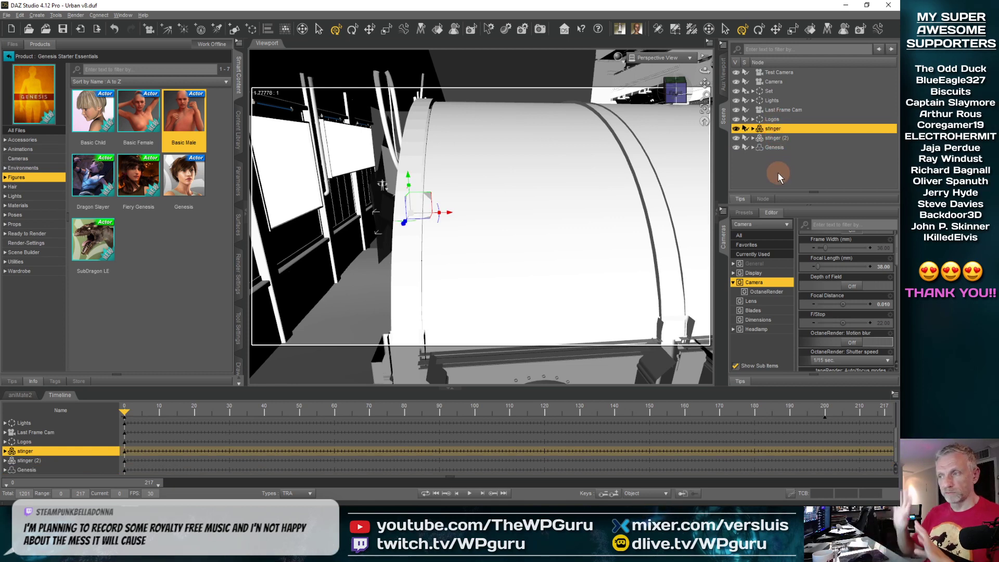
left_click(775, 147)
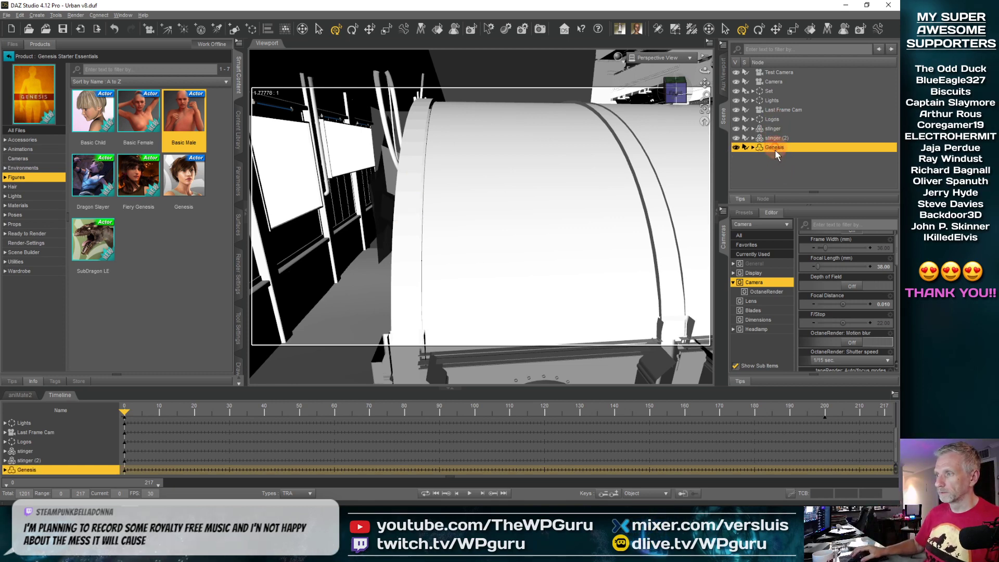
left_click(705, 110)
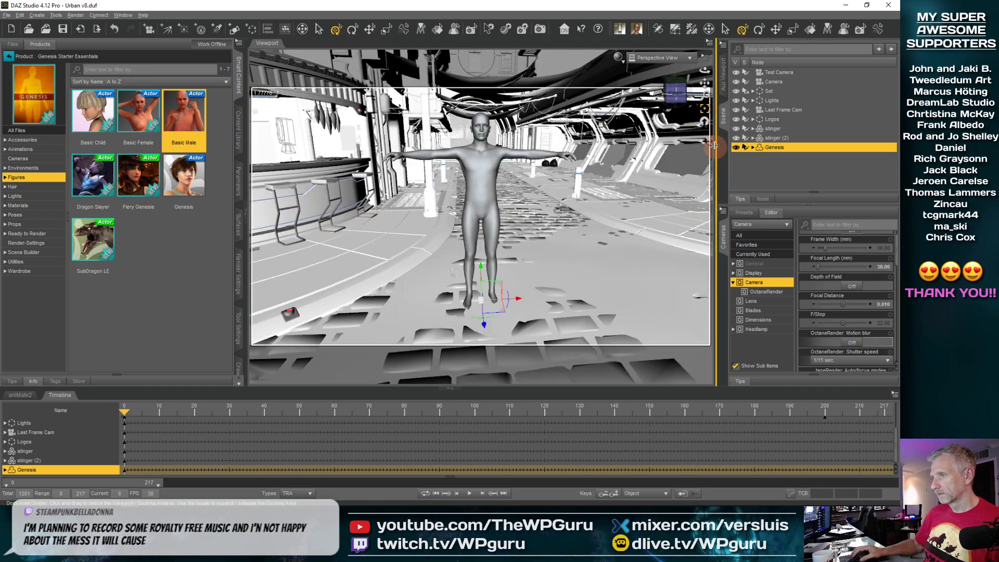
left_click_drag(553, 275, 520, 283, "alt")
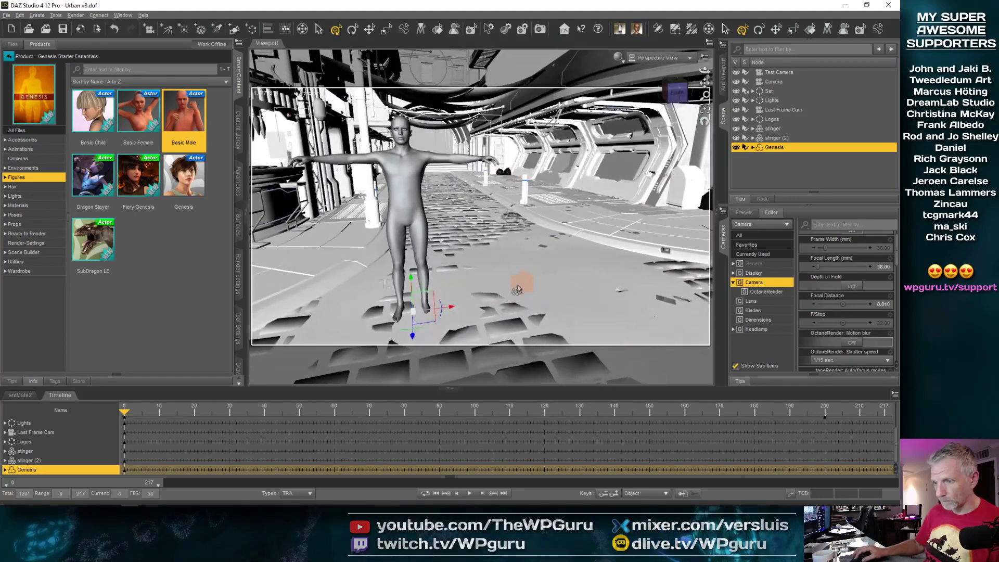
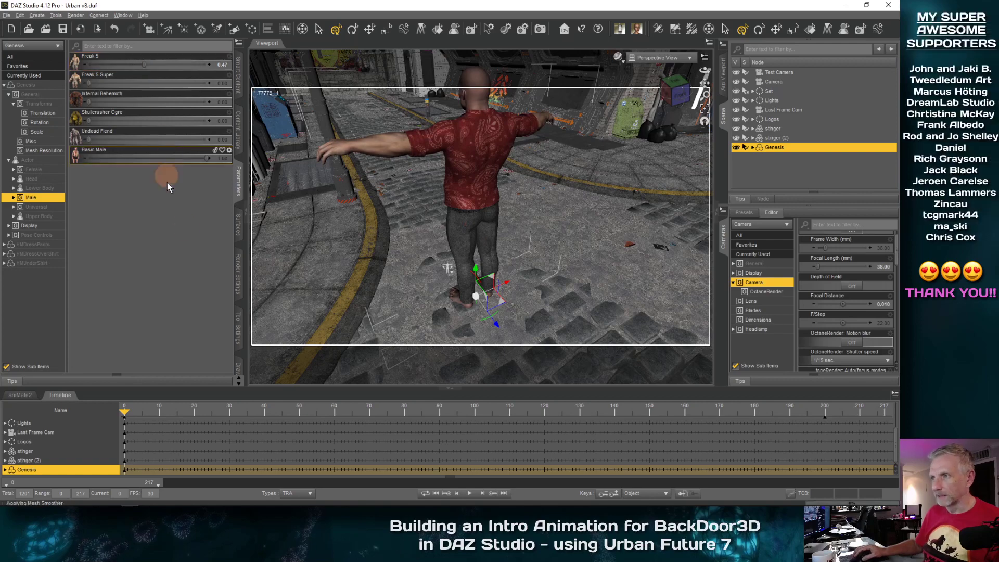
Move the dressed Genesis figure from the cobbled street onto the walkway beside the tunnel wall
left_click_drag(474, 191, 505, 131, "alt")
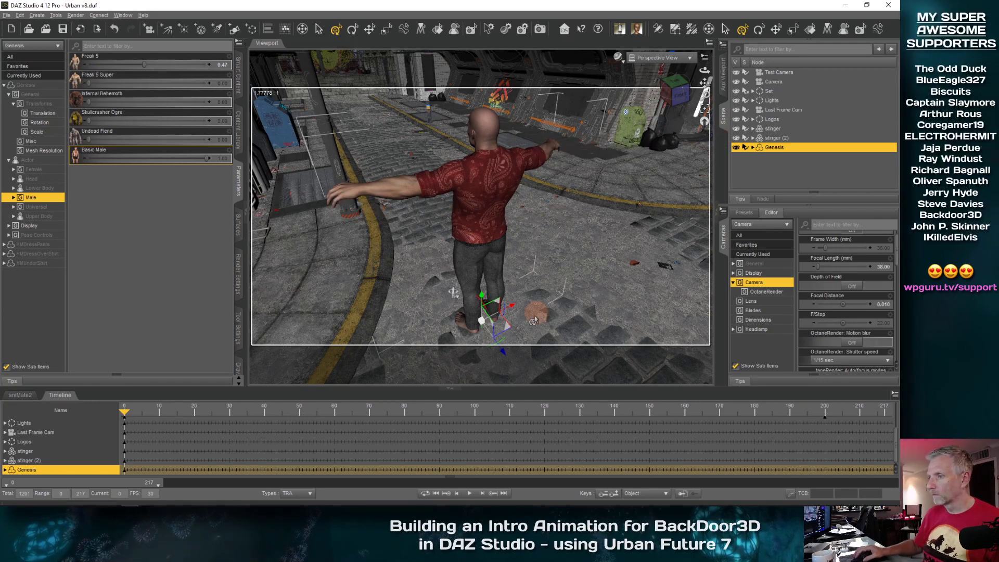
left_click_drag(508, 339, 544, 152)
left_click(705, 109)
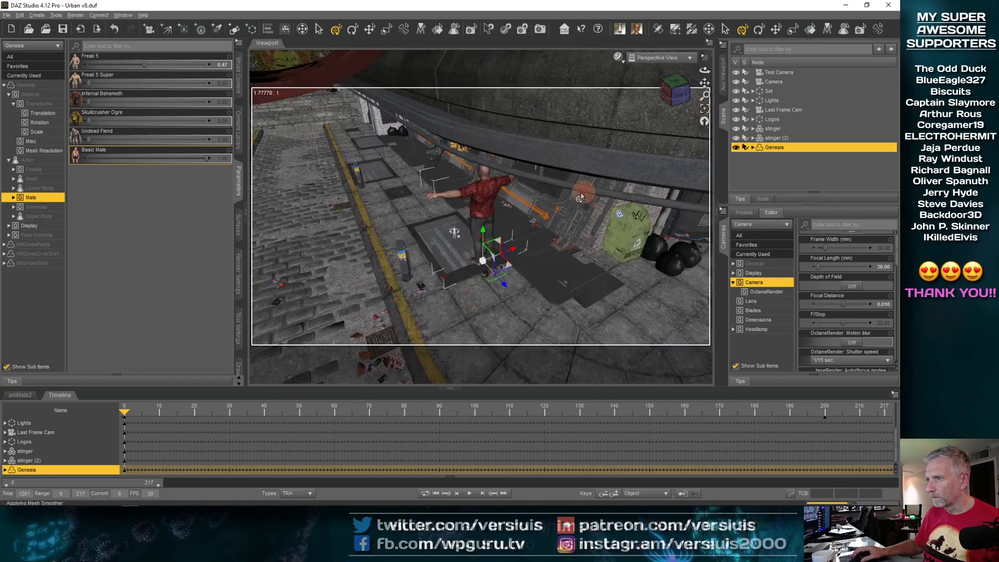
left_click_drag(536, 294, 510, 260, "alt")
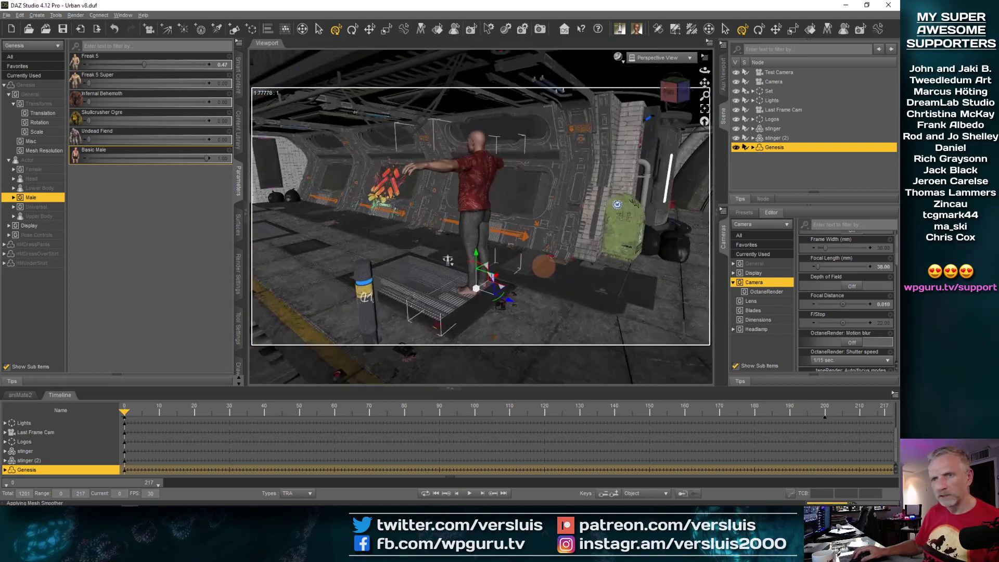
Load TnC_Shoes from the Town and Country for Genesis wardrobe and parent them to the Genesis figure
left_click(240, 89)
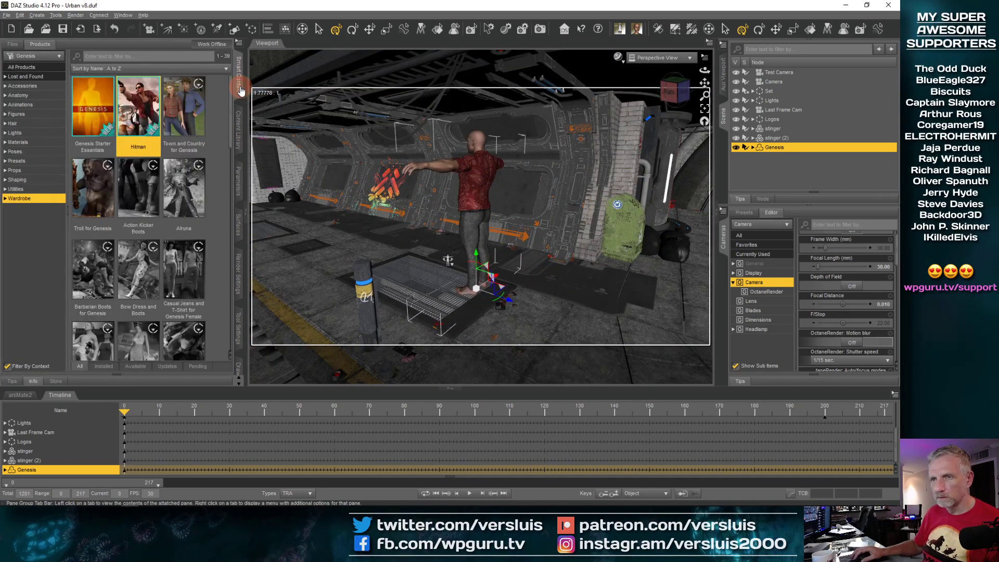
double_click(149, 114)
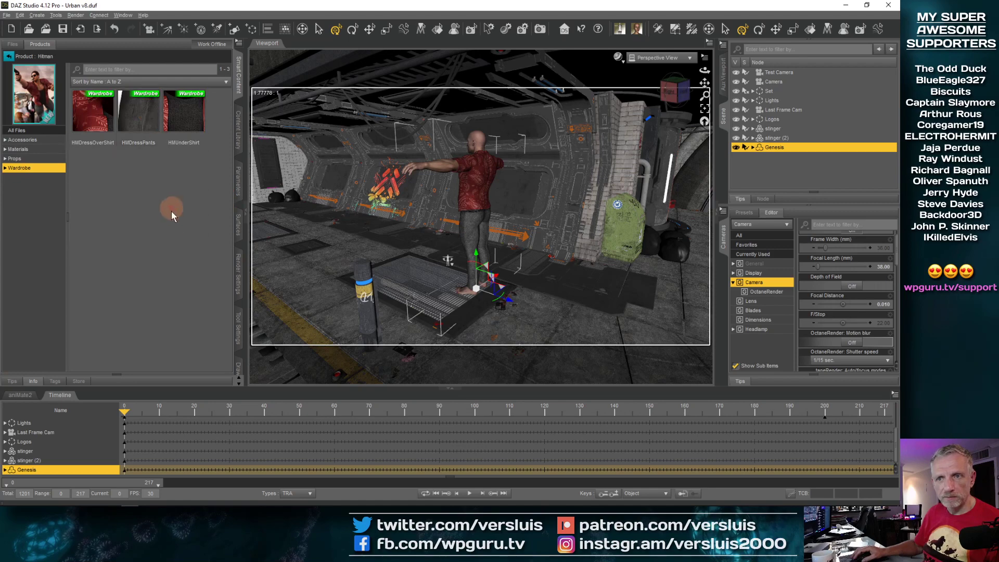
left_click(8, 55)
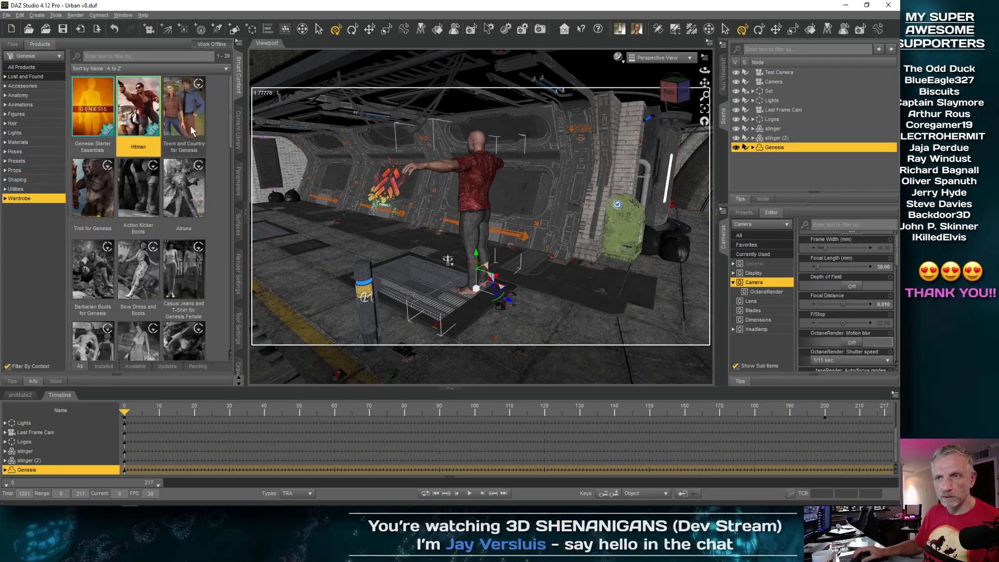
double_click(183, 109)
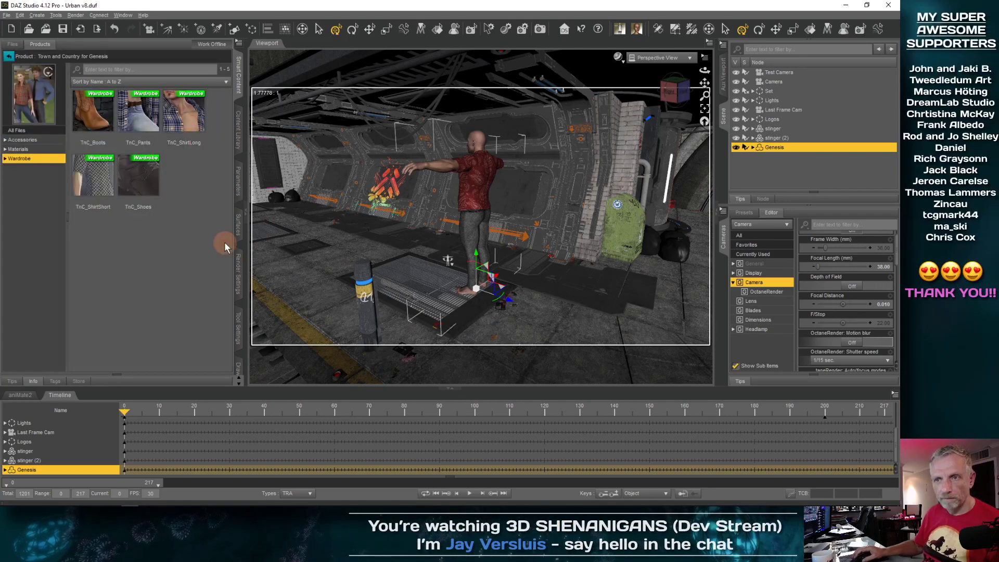
left_click(149, 181)
double_click(150, 180)
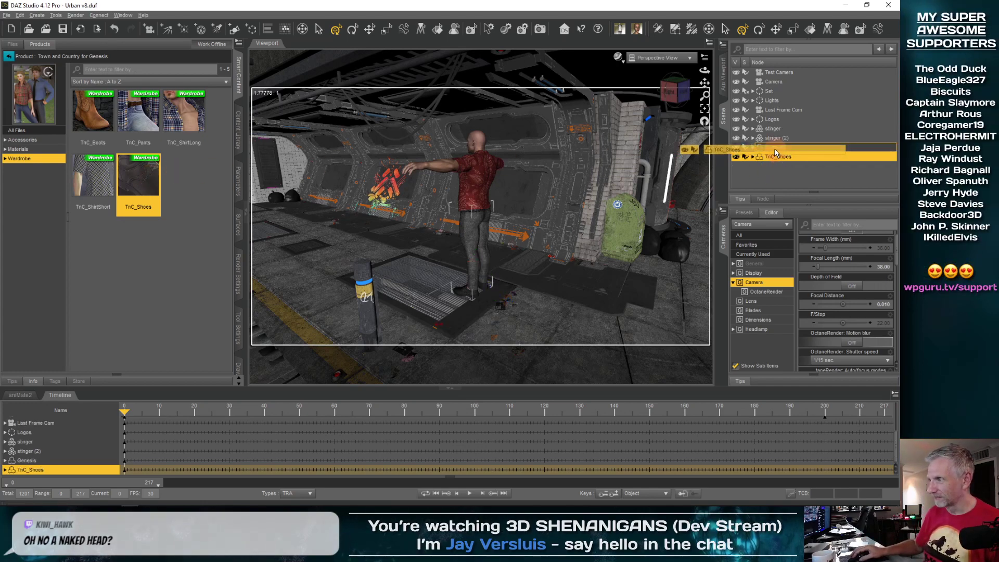
middle_click_drag(494, 264, 502, 268)
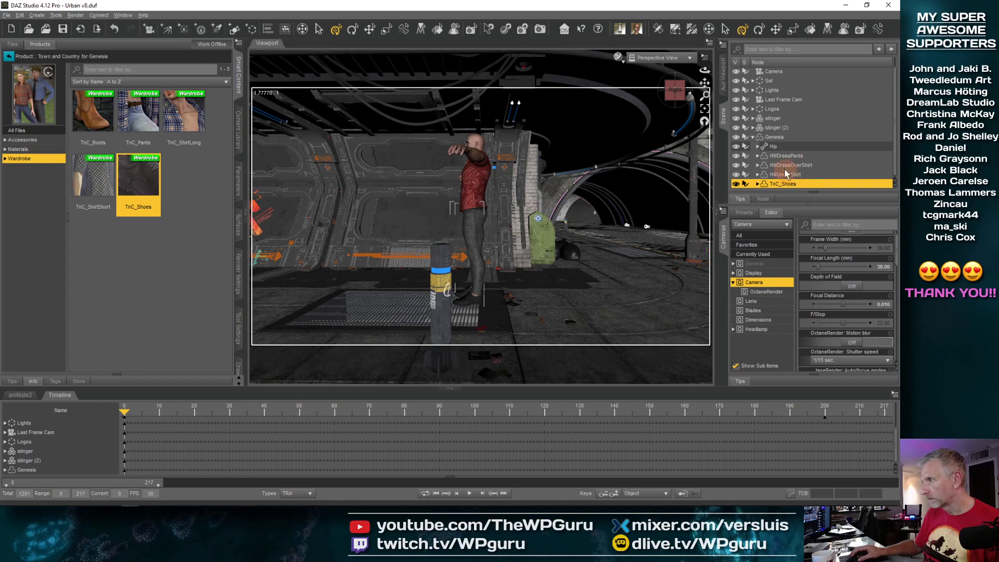
Select the Genesis figure again and slide it along the walkway to the edge of the metal grate
left_click(773, 138)
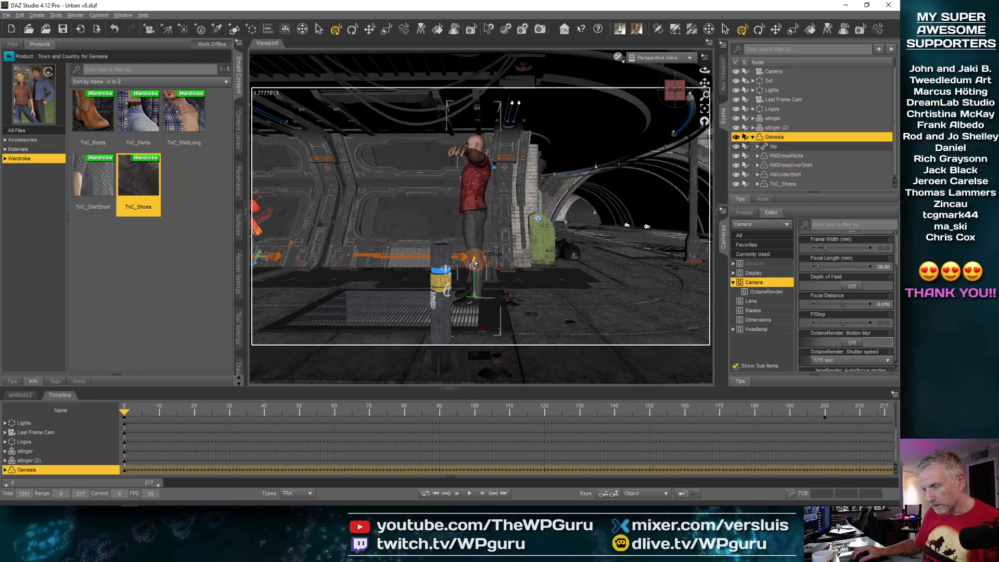
scroll(532, 304, "up", 5)
middle_click_drag(532, 308, 482, 247)
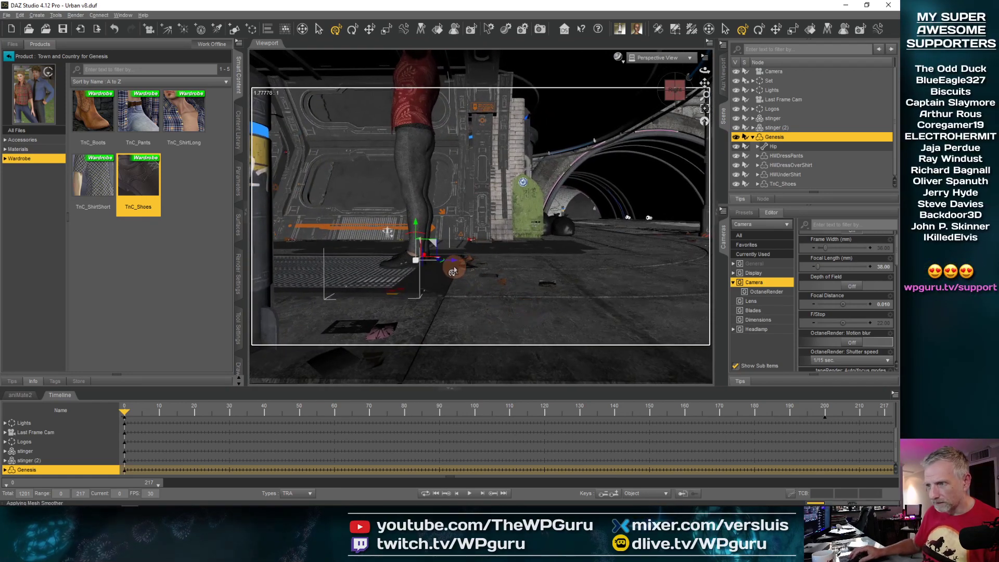
left_click_drag(454, 262, 431, 262)
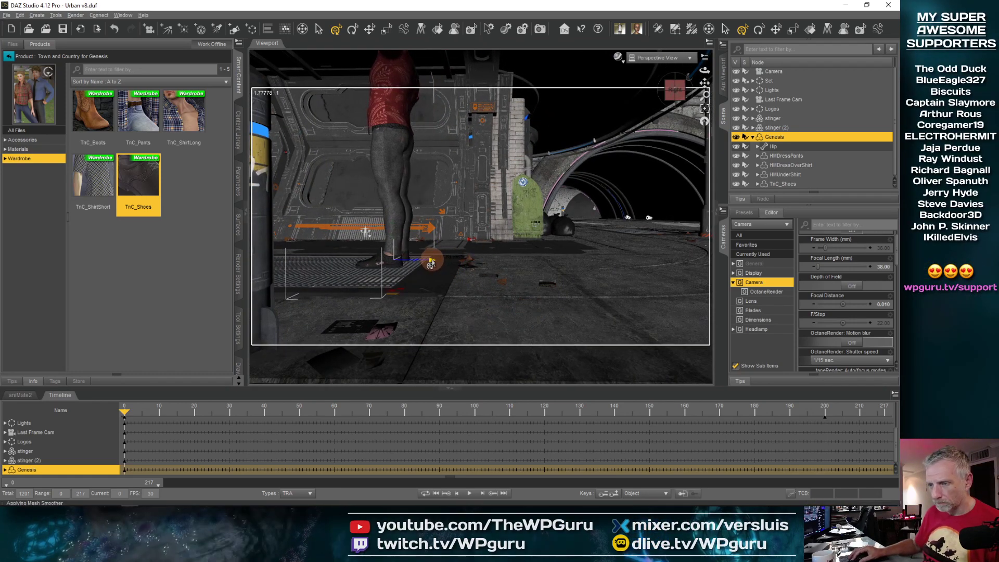
left_click_drag(548, 273, 548, 268, "alt")
left_click_drag(476, 230, 478, 230)
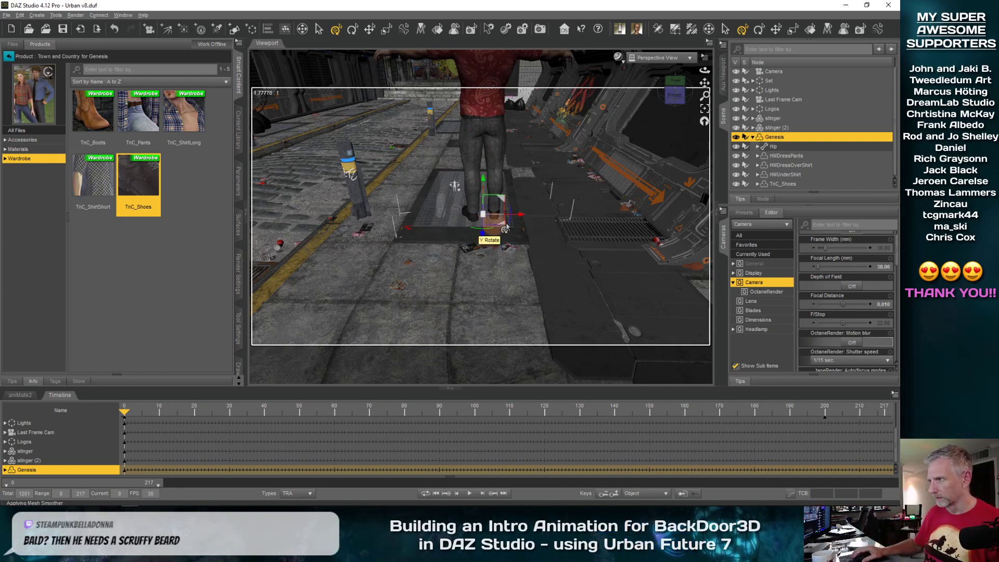
left_click_drag(422, 216, 410, 191)
Show the Animations category for Genesis and open the Genesis Starter Essentials clips
left_click(9, 56)
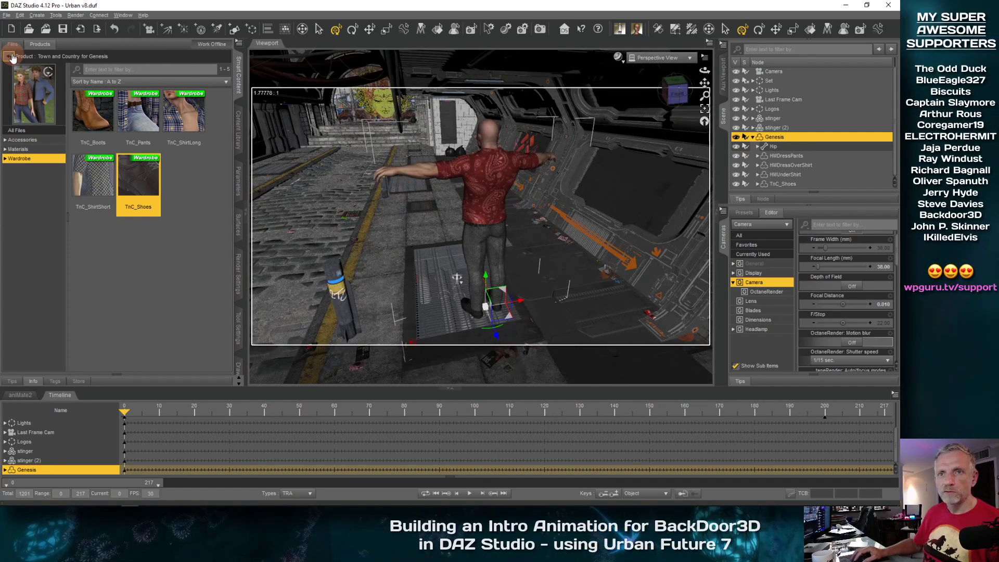
left_click(21, 104)
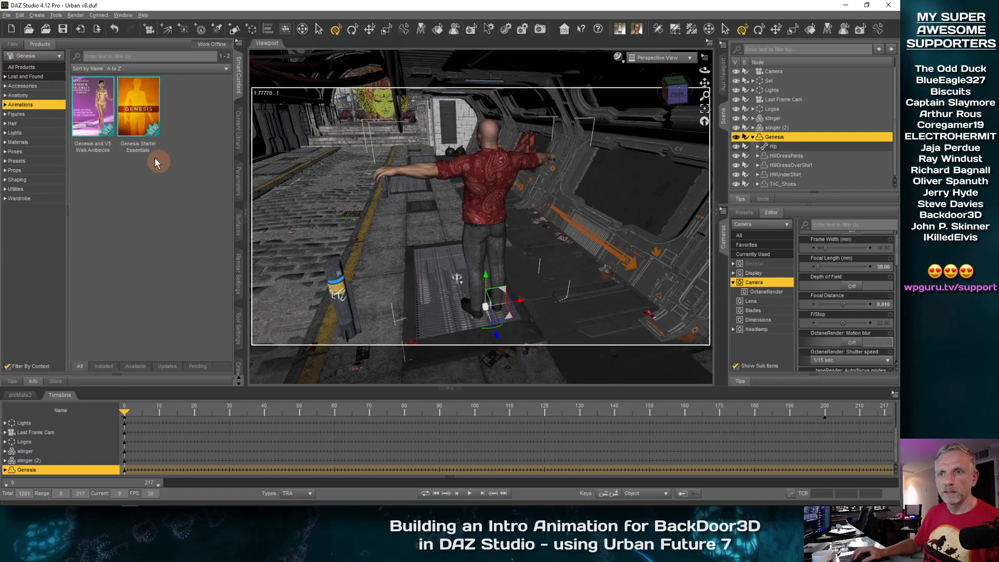
double_click(138, 107)
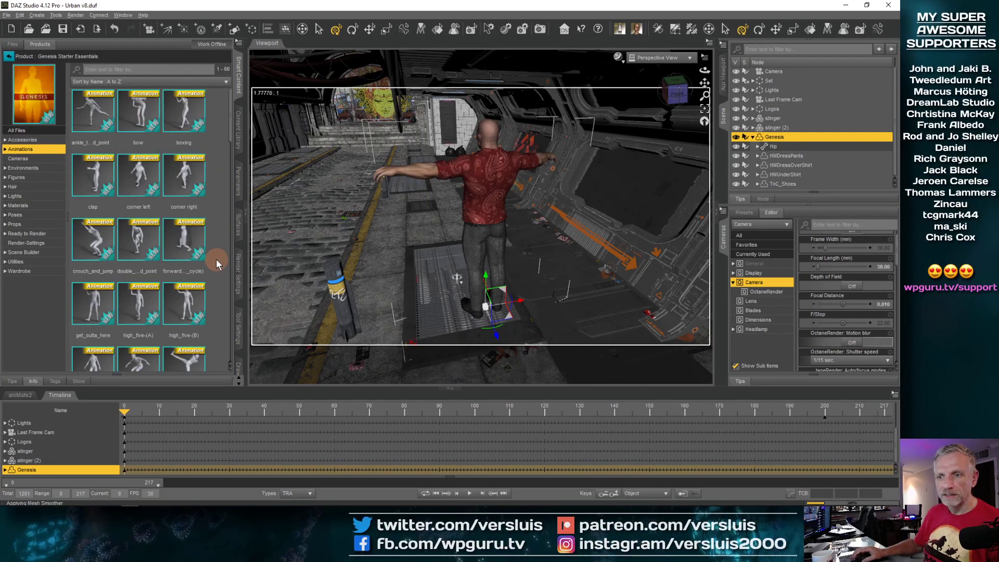
mouse_move(188, 245)
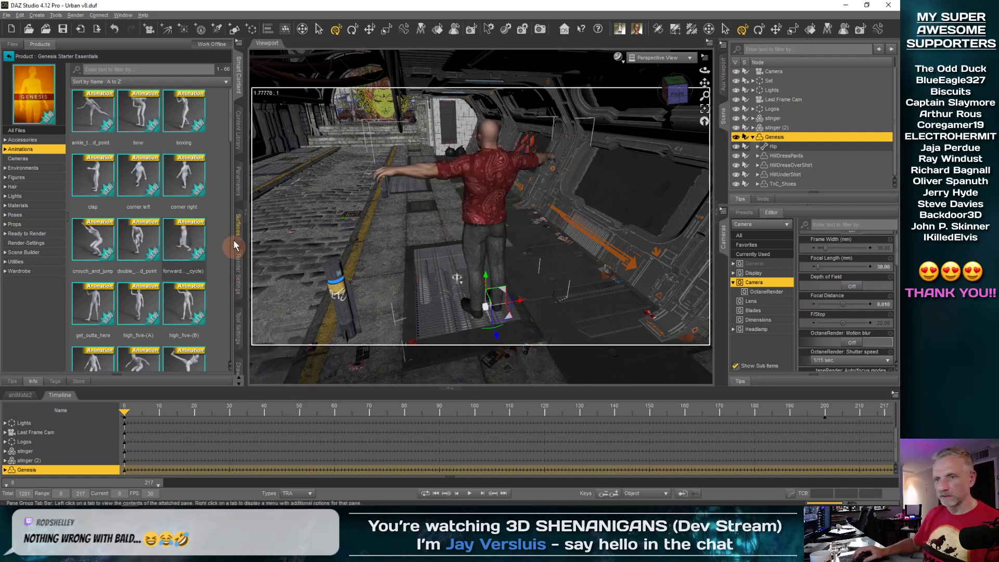
Show the Camera view in the auxiliary viewport and scrub the animation from frame 0 to frame 217
left_click(724, 74)
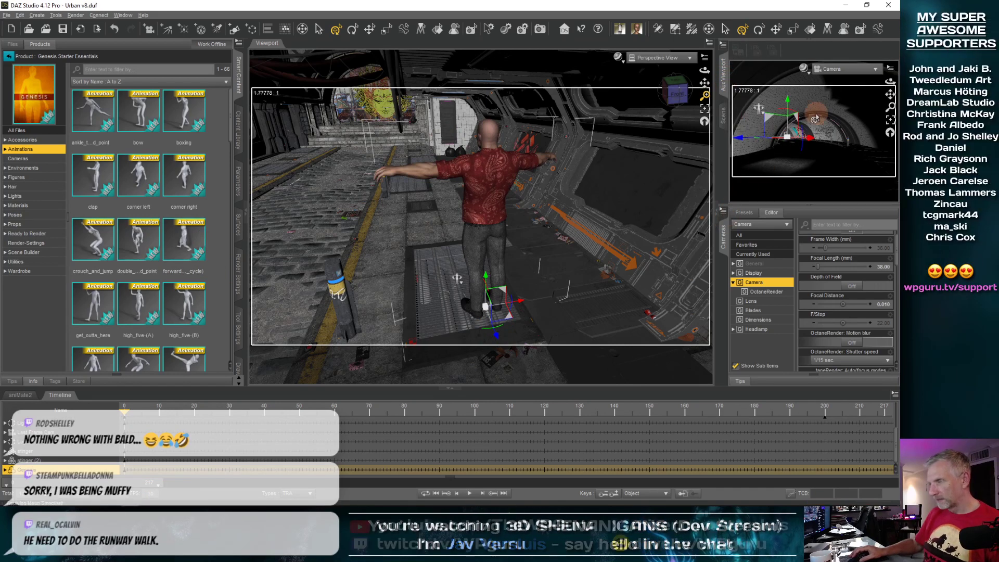
left_click_drag(125, 413, 768, 422)
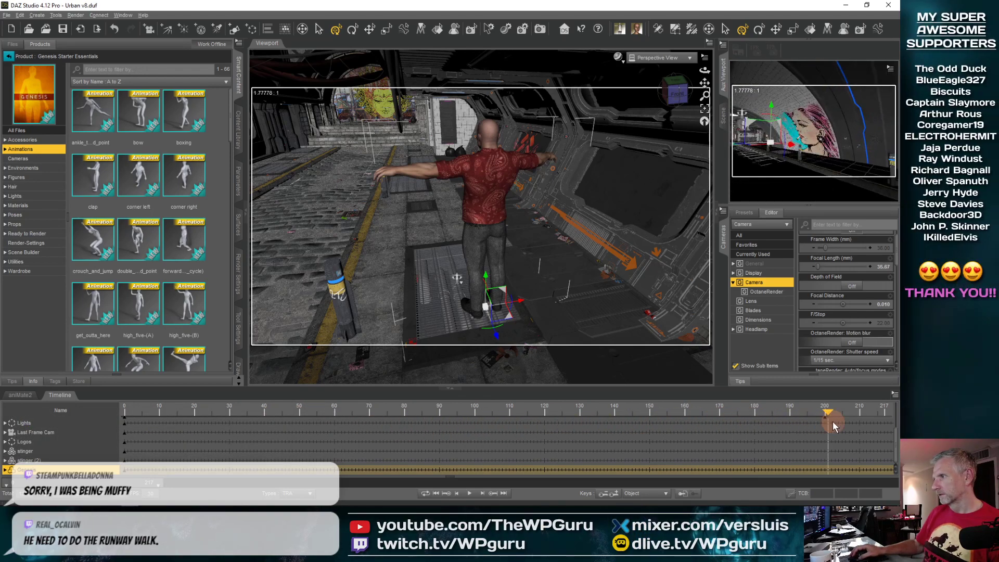
left_click_drag(866, 427, 886, 424)
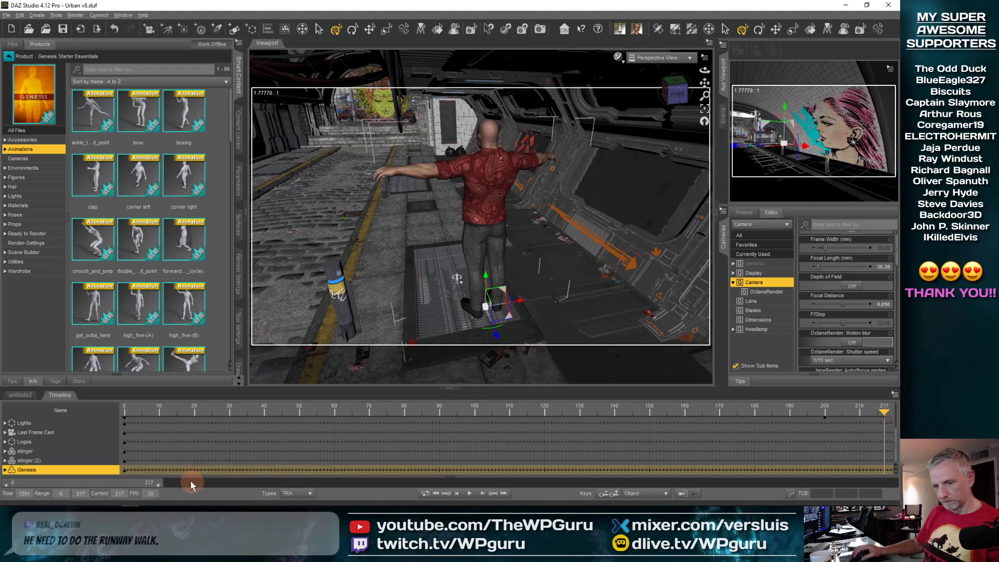
Extend the timeline's play range to frame 1200 and scrub to about frame 700 to follow the camera path
left_click_drag(158, 484, 894, 484)
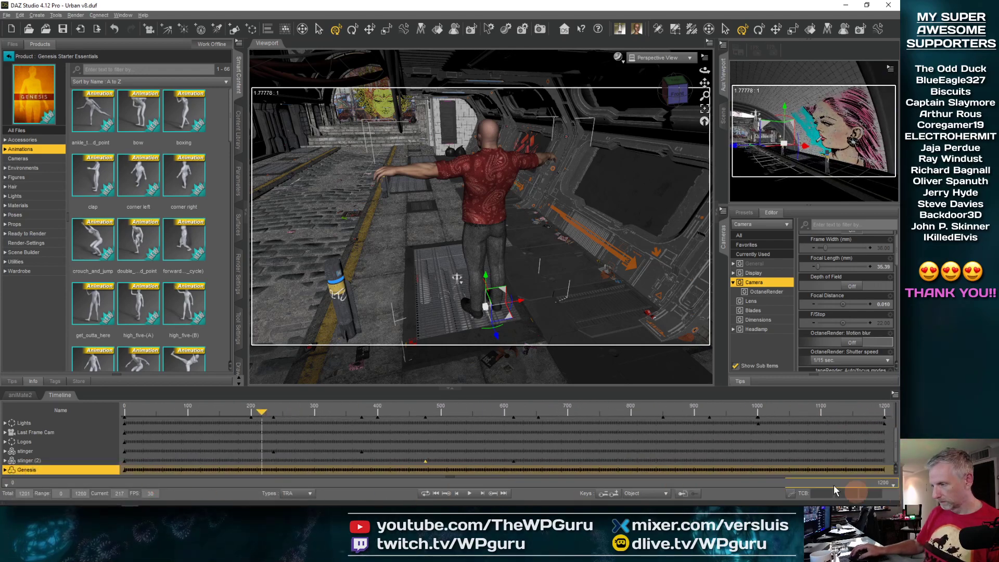
left_click_drag(279, 415, 409, 415)
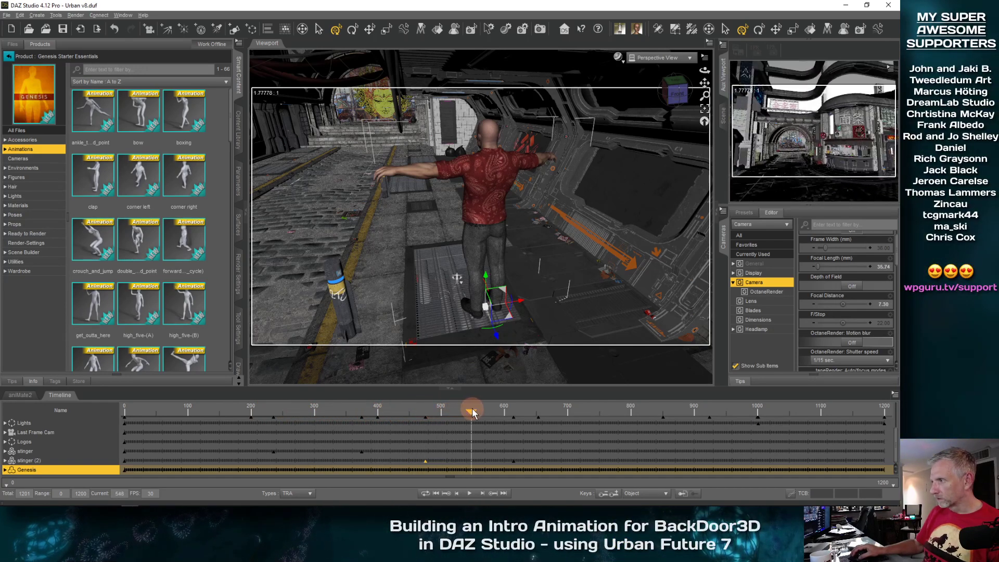
left_click_drag(484, 412, 546, 410)
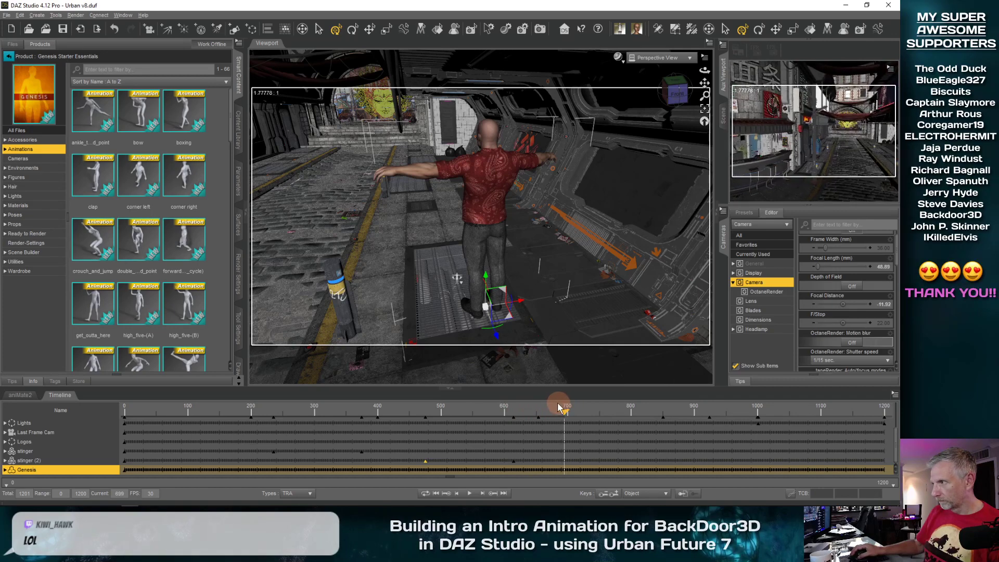
Move the playhead to frame 600 and place the forward (1 cycle) clip there on the Genesis track in aniMate2
left_click_drag(406, 412, 337, 411)
mouse_move(526, 411)
left_mouse_down()
mouse_move(549, 411)
mouse_move(536, 417)
left_mouse_up()
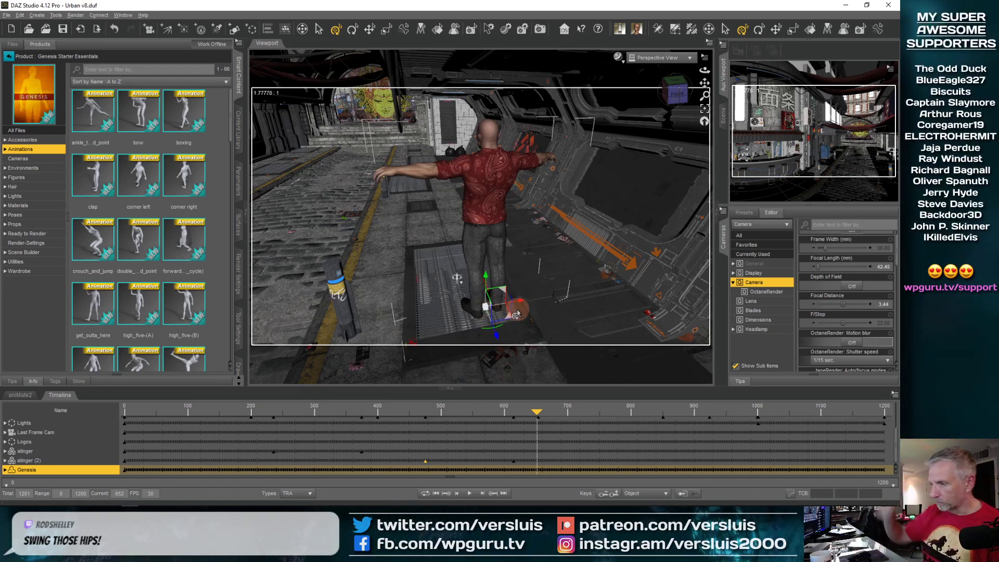
left_click_drag(537, 414, 503, 414)
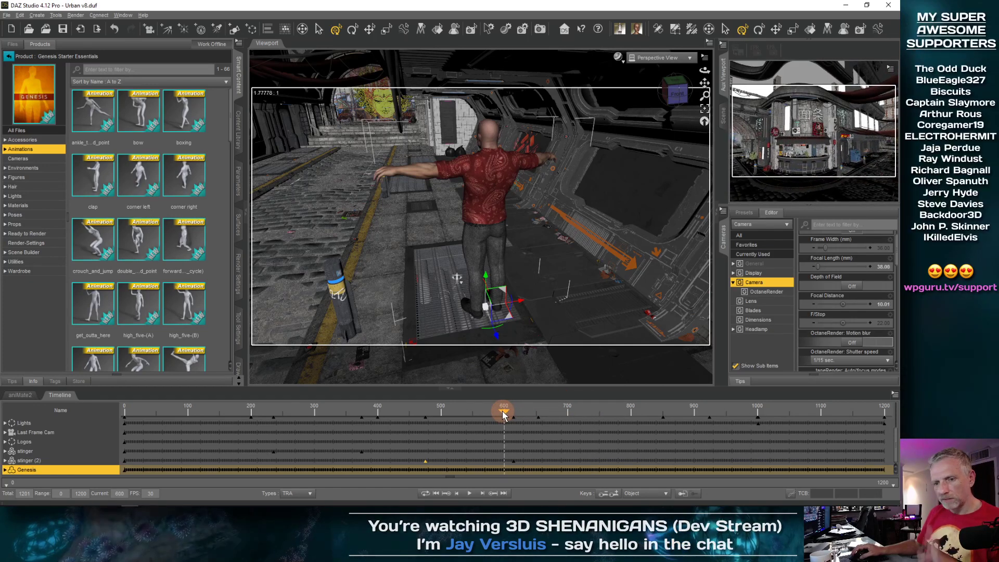
left_click(20, 395)
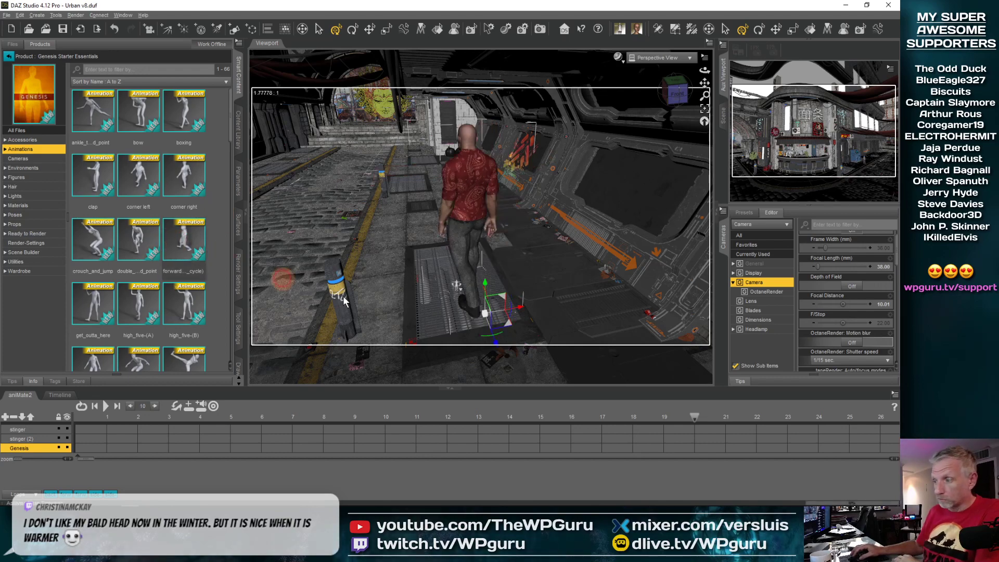
left_click_drag(168, 244, 639, 401)
left_click_drag(699, 435, 694, 448)
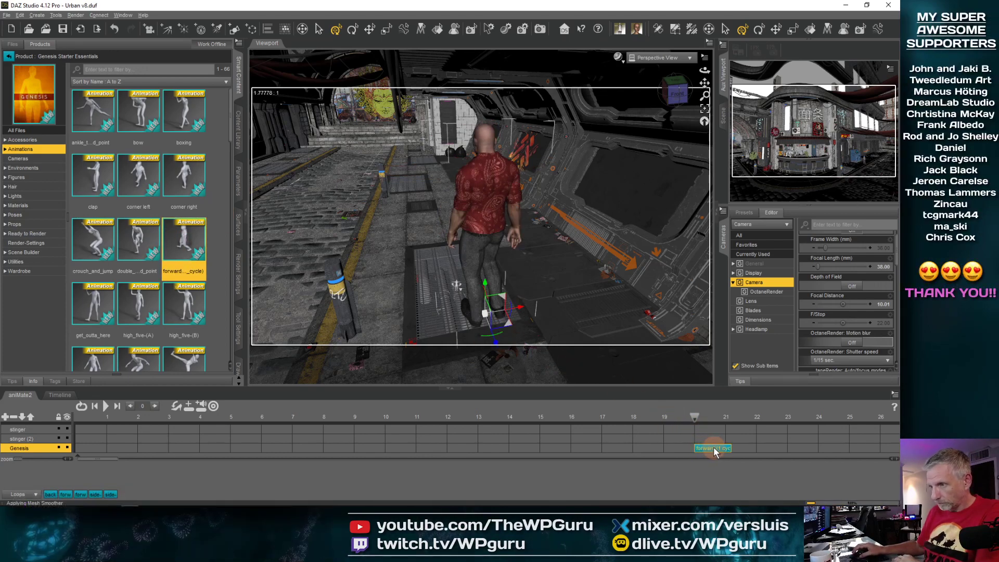
Scrub back and forth around the forward (1 cycle) clip to review the walk, and return to just before second 20
left_click_drag(694, 416, 588, 425)
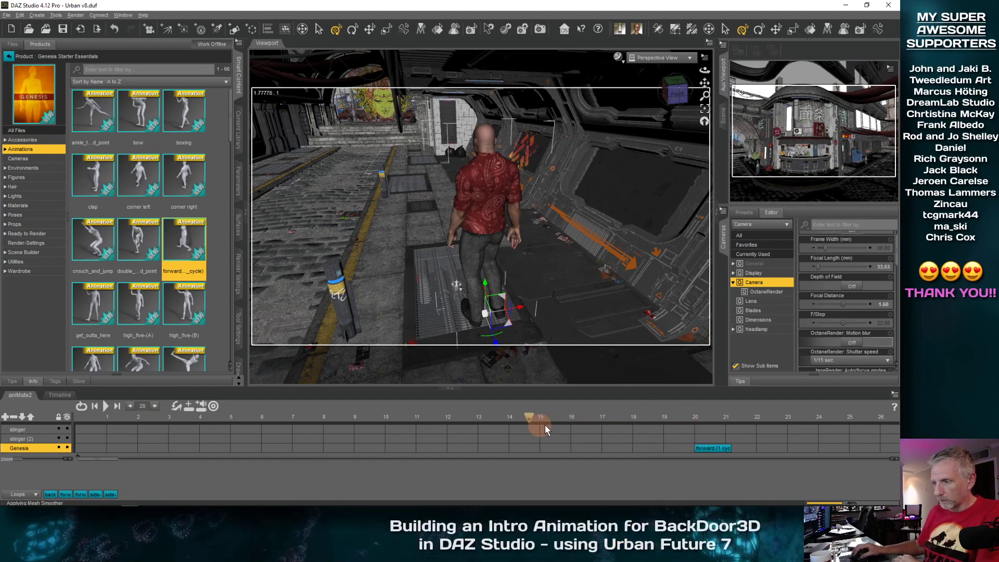
left_click_drag(692, 429, 775, 423)
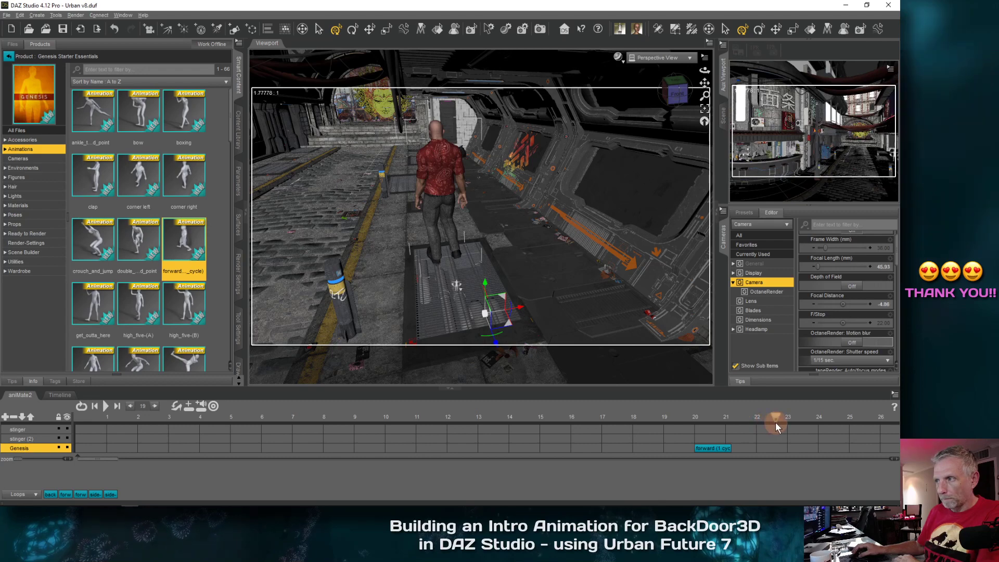
mouse_move(692, 427)
left_mouse_down()
mouse_move(762, 414)
mouse_move(692, 417)
left_mouse_up()
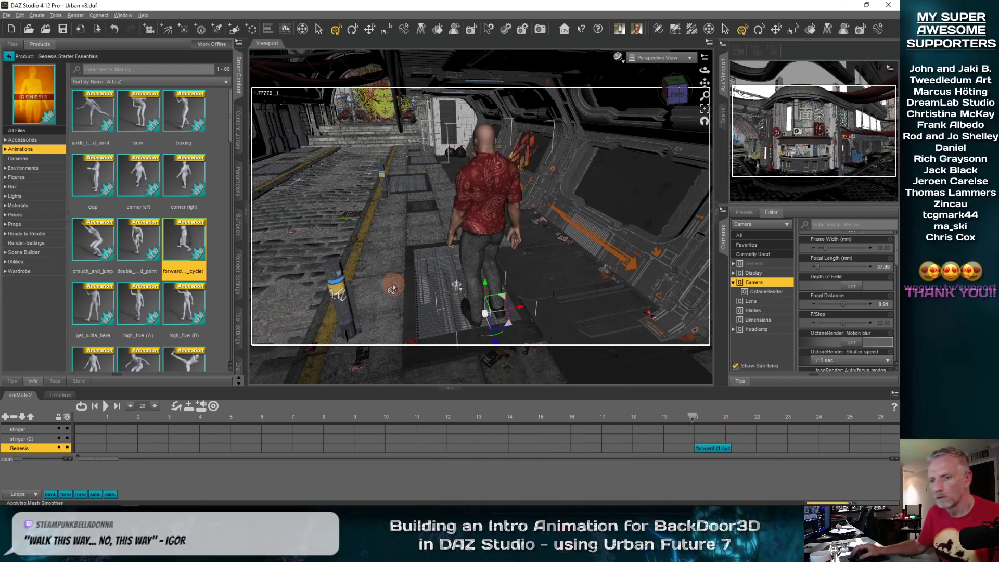
Set the High Heel Rotational Offset of the Genesis figure to 30 degrees while viewing its feet from the side
left_click_drag(455, 326, 381, 276, "alt")
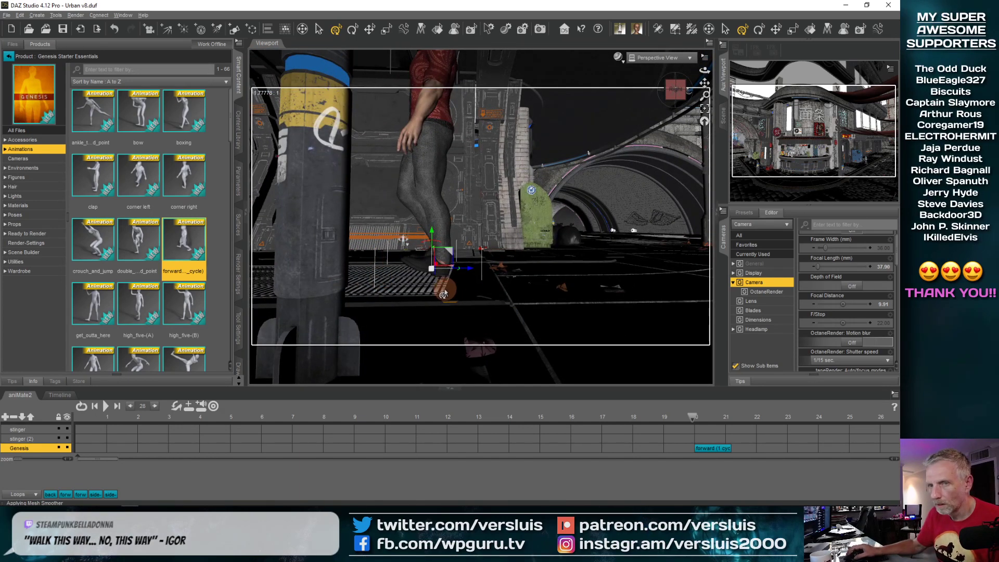
left_click(139, 406)
left_click(176, 407)
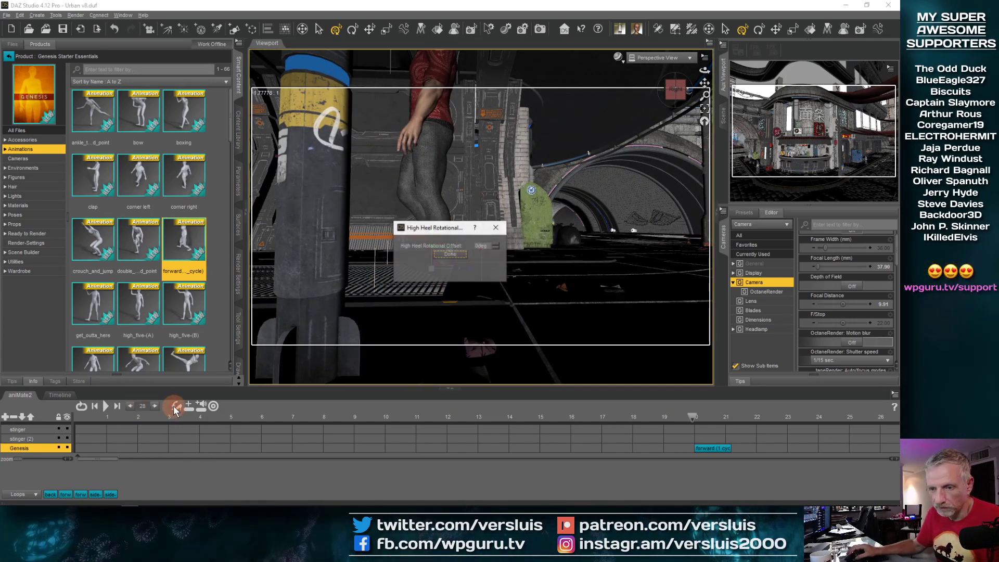
left_click_drag(447, 236, 554, 249)
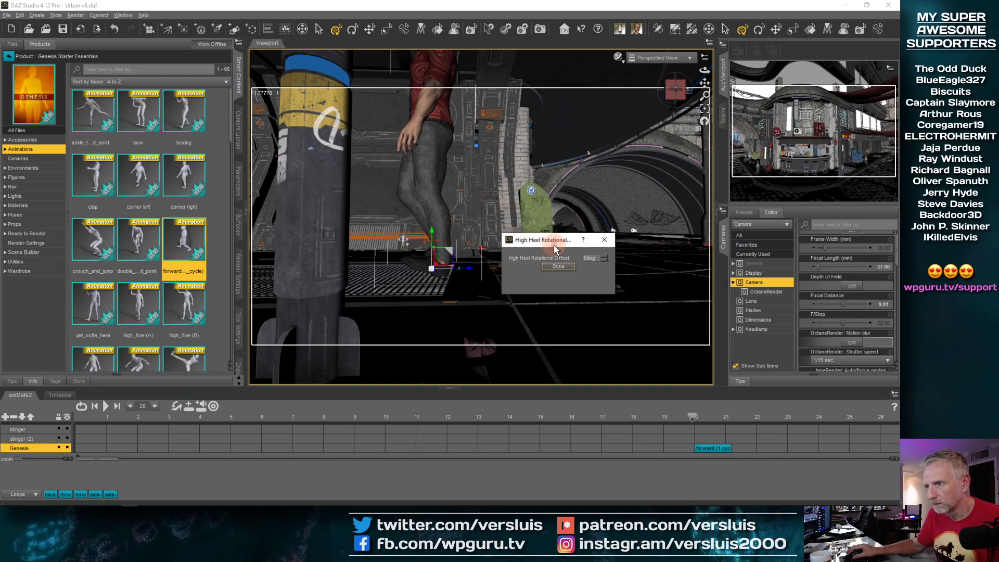
left_click(594, 258)
type("30")
key("Return")
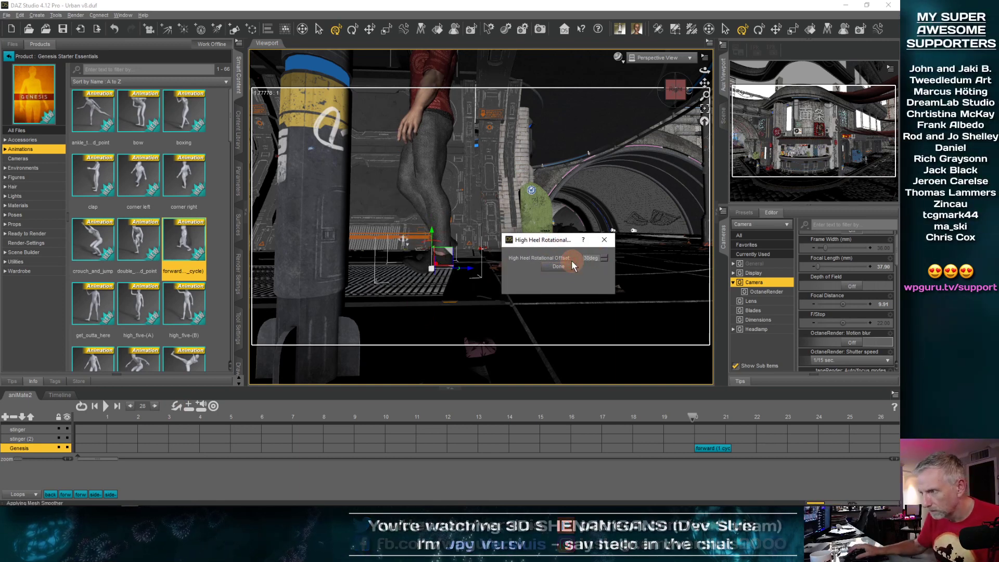
left_click(568, 268)
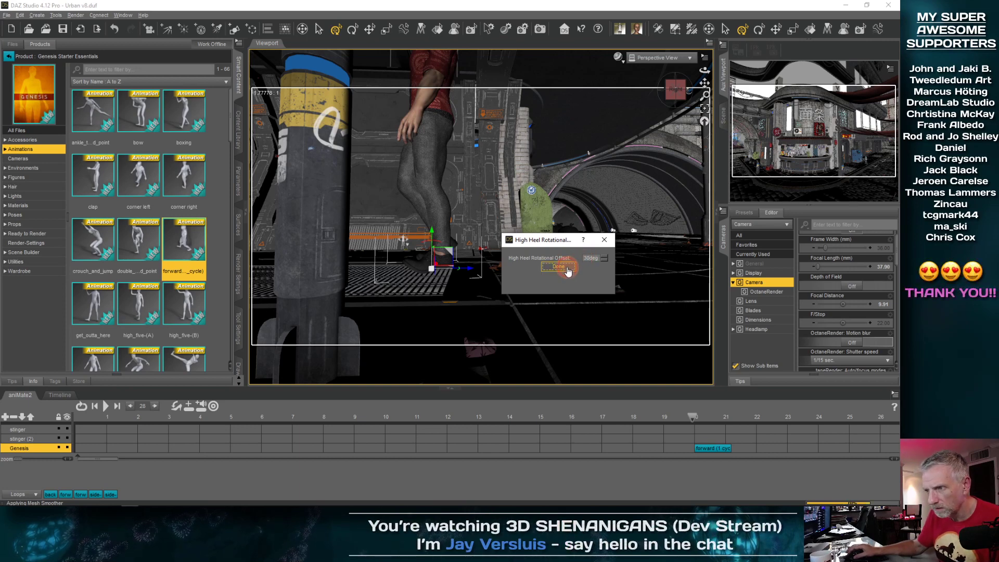
Extend the forward (1 cycle) clip on the Genesis track so the walk repeats until about second 26.7
left_click(699, 417)
mouse_move(702, 417)
left_mouse_down()
mouse_move(711, 416)
mouse_move(696, 417)
left_mouse_up()
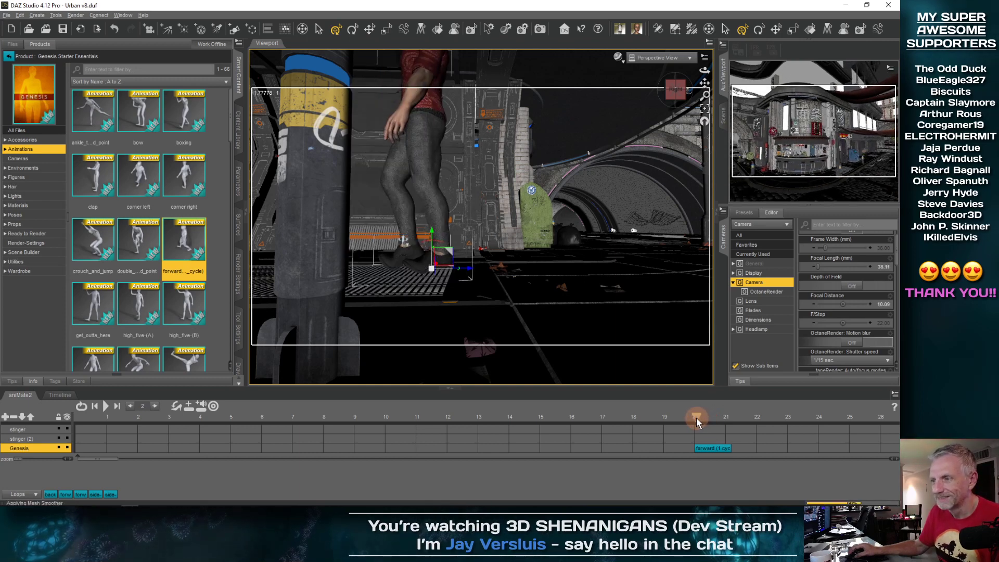
left_click(714, 449)
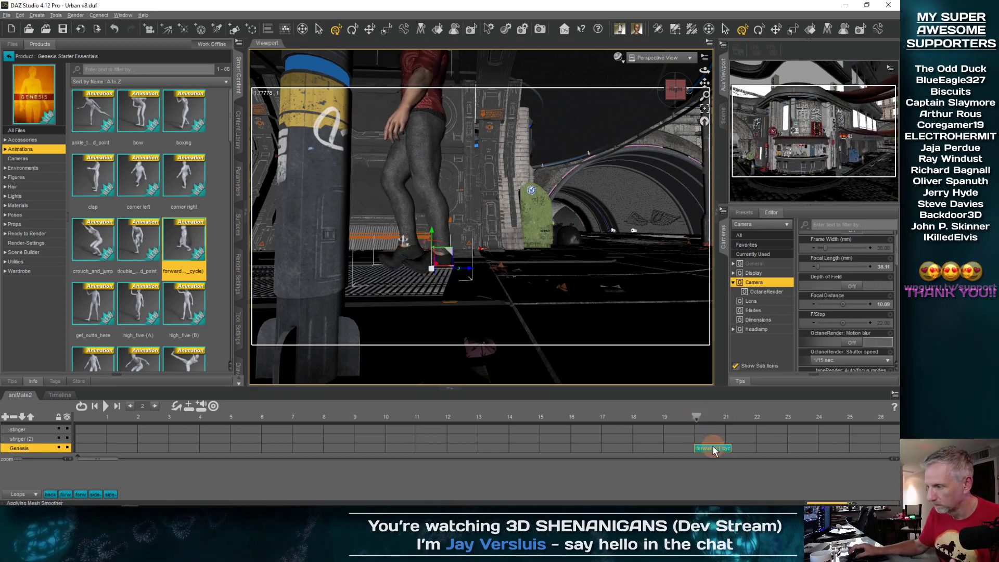
left_click(714, 448)
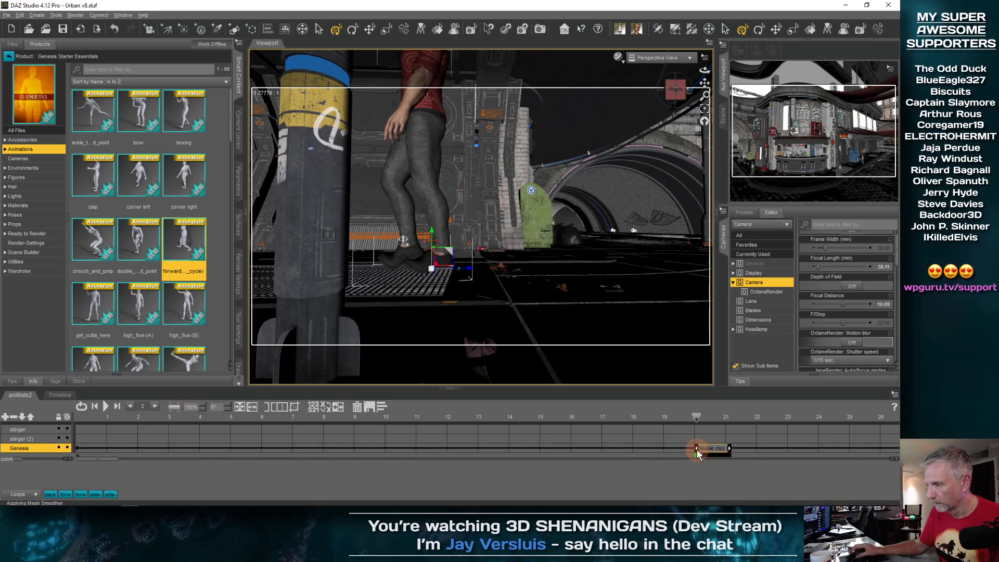
left_click_drag(730, 448, 901, 442)
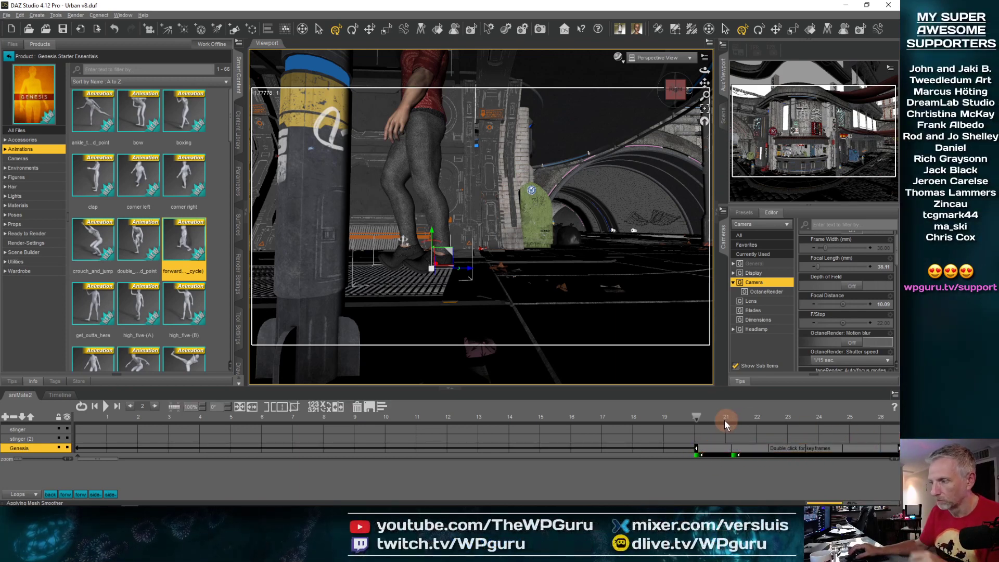
Scrub through the repeated walk cycles up to about second 26, and bring the playhead back to the start
left_click_drag(715, 417, 878, 409)
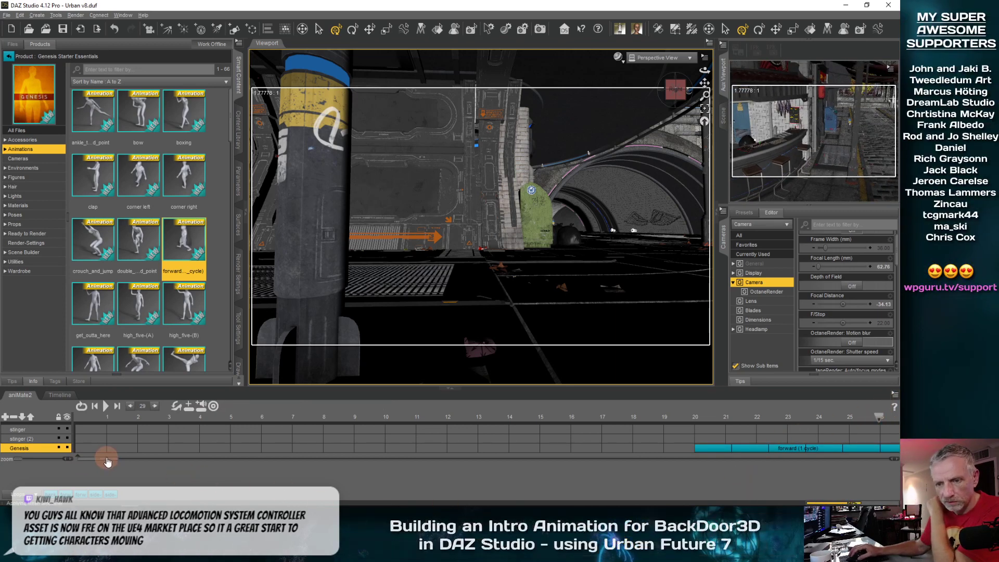
left_click_drag(108, 462, 857, 459)
left_click_drag(451, 418, 383, 425)
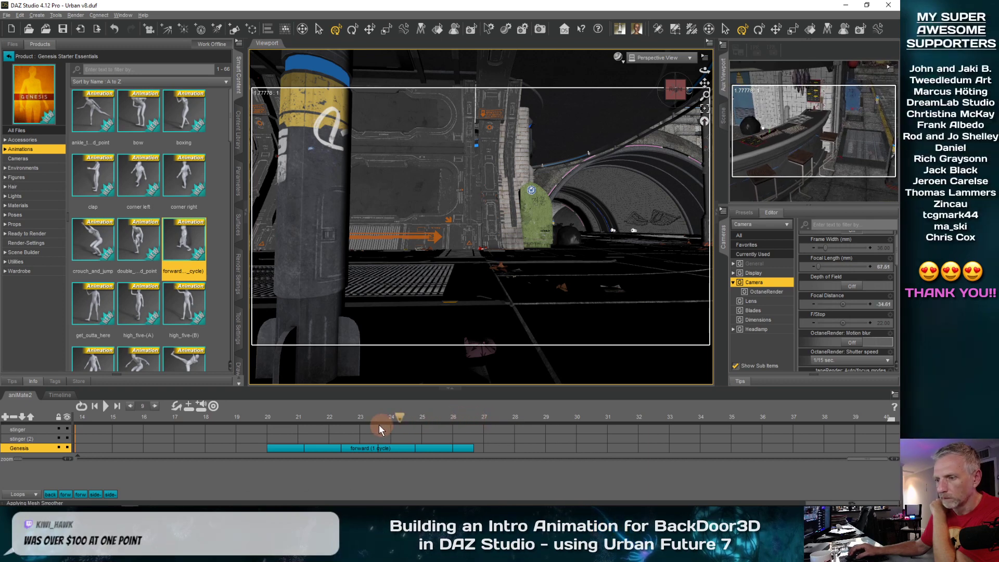
left_click_drag(317, 429, 194, 441)
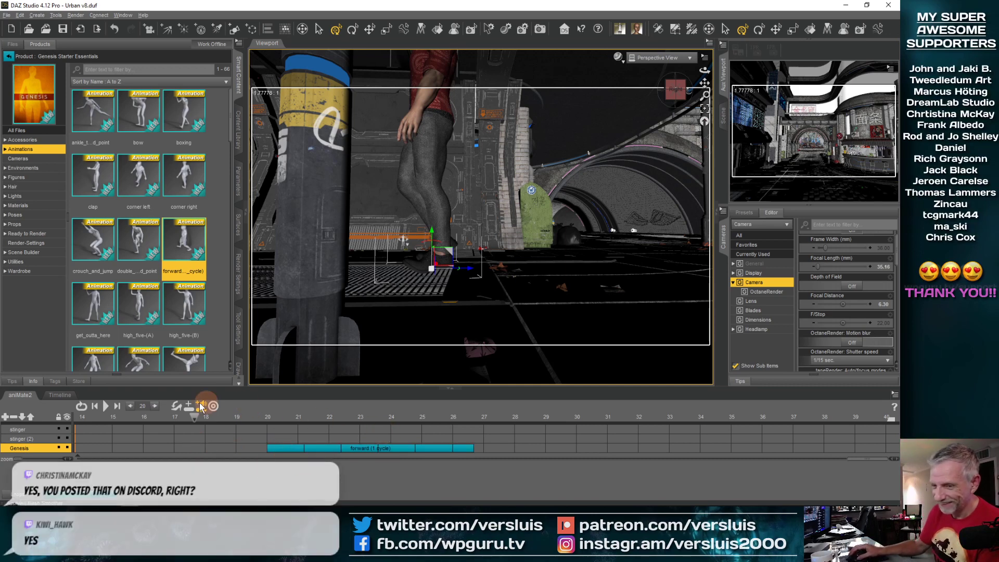
left_click(423, 458)
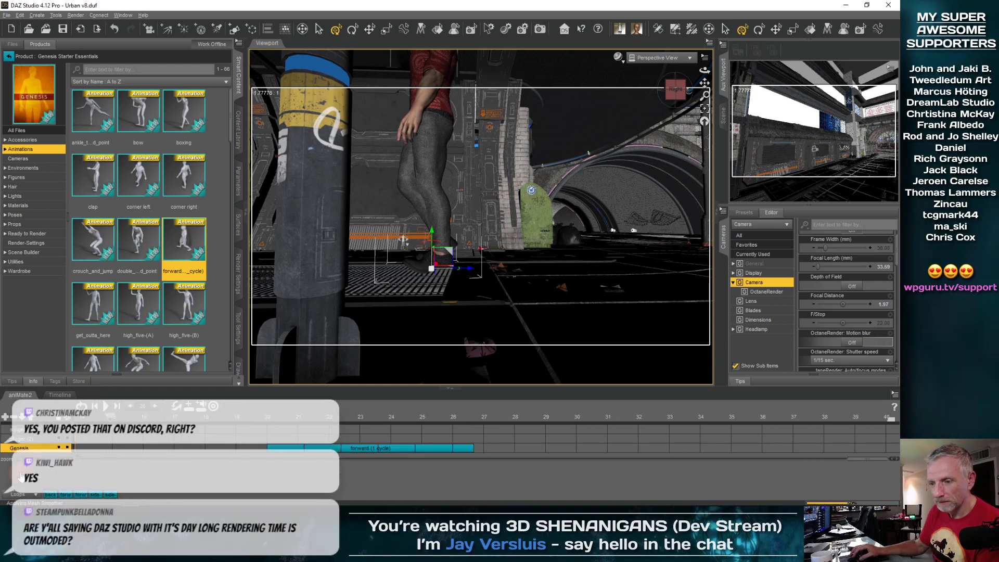
scroll(21, 477, "up", 5)
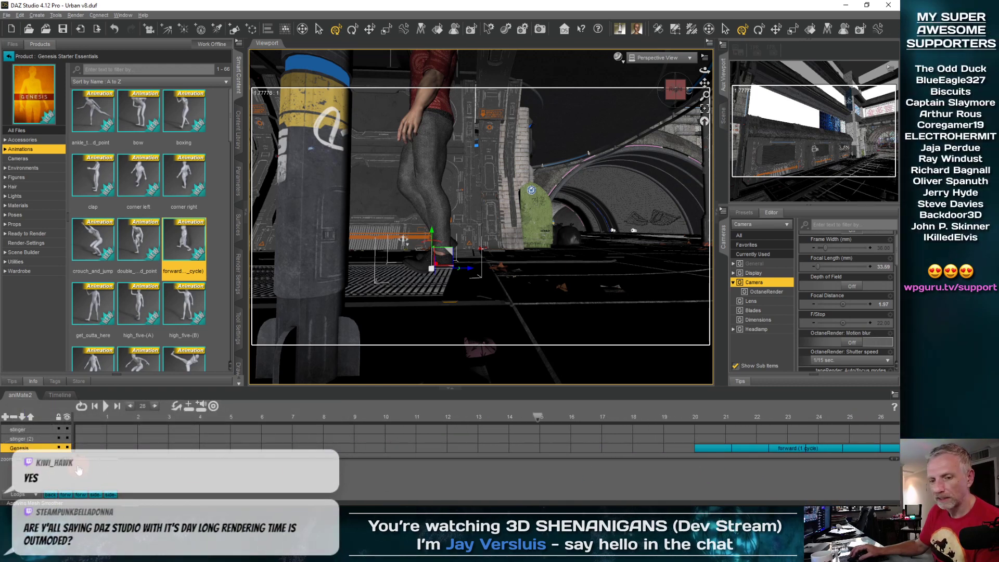
left_click_drag(302, 419, 85, 422)
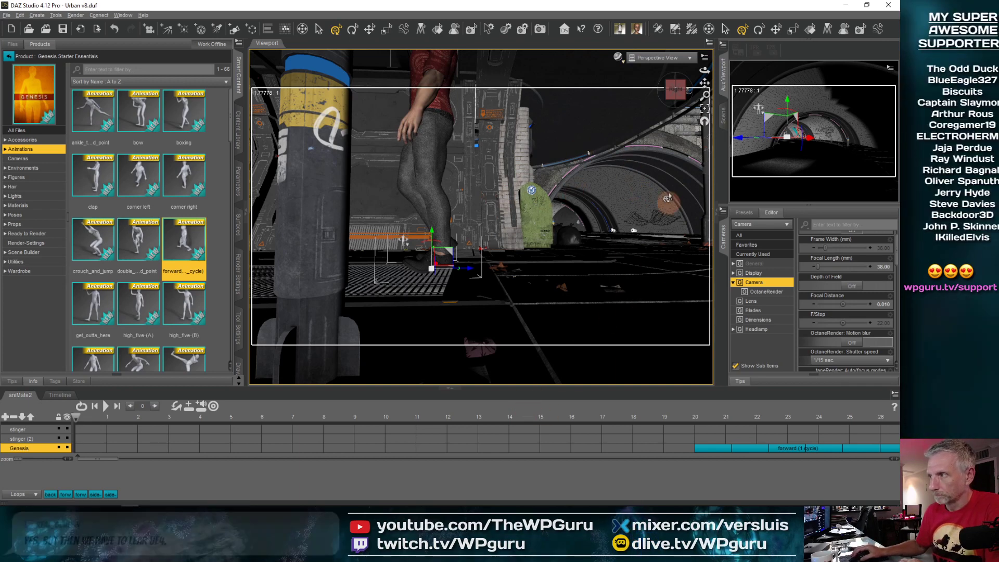
Show the Camera view with Texture Shaded drawing in the main viewport and scrub the animation to about second 23
left_click(624, 60)
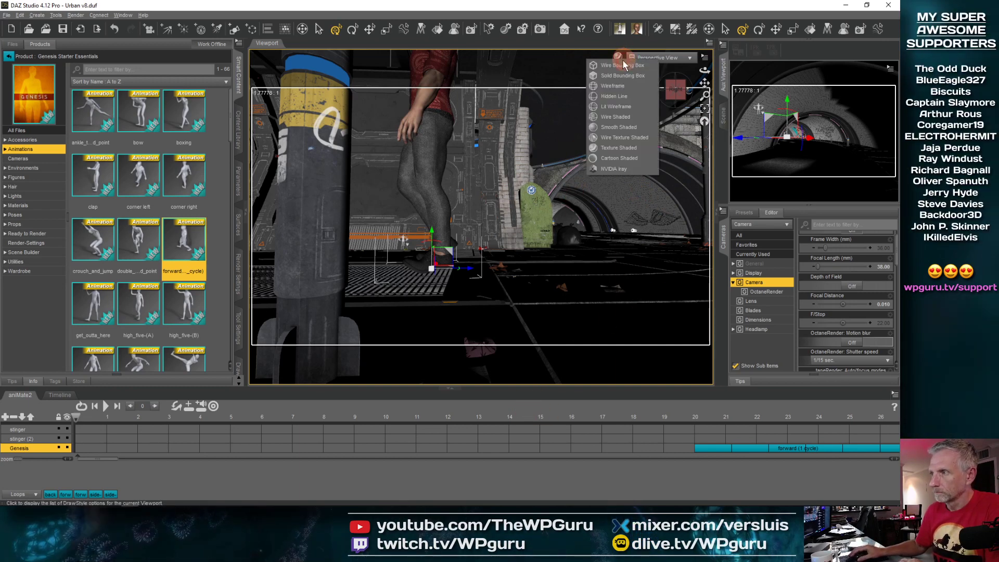
left_click(624, 151)
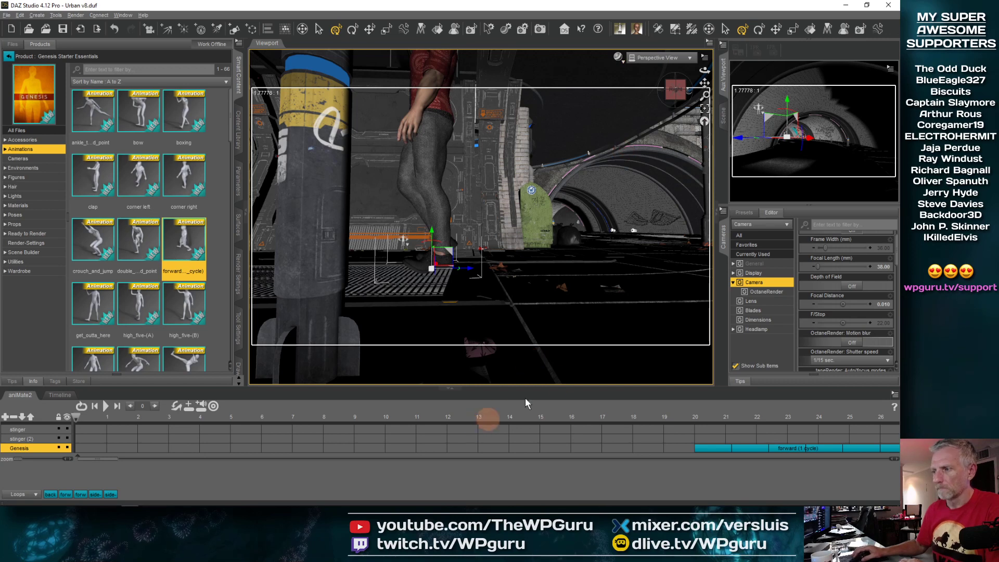
left_click(597, 349)
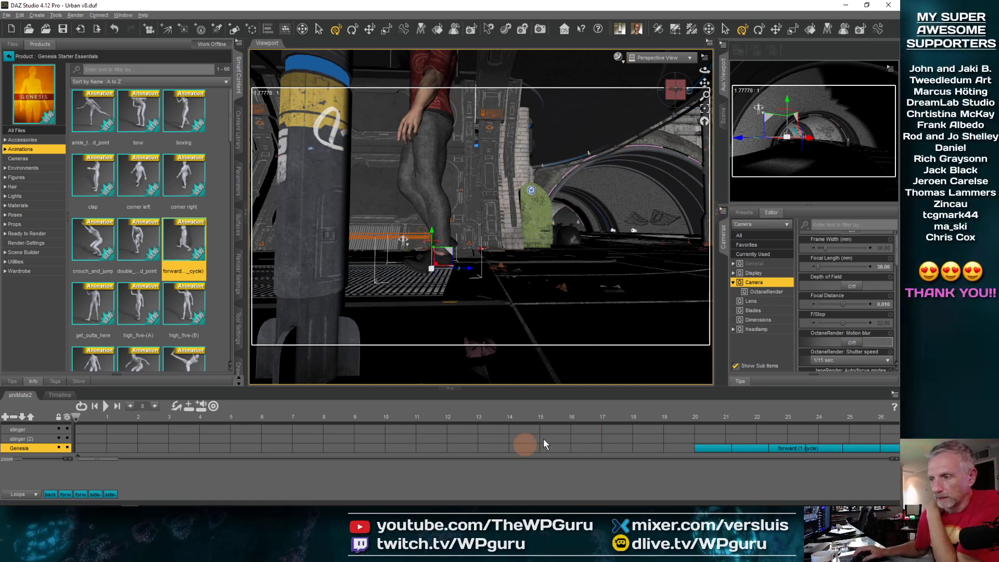
left_click(656, 58)
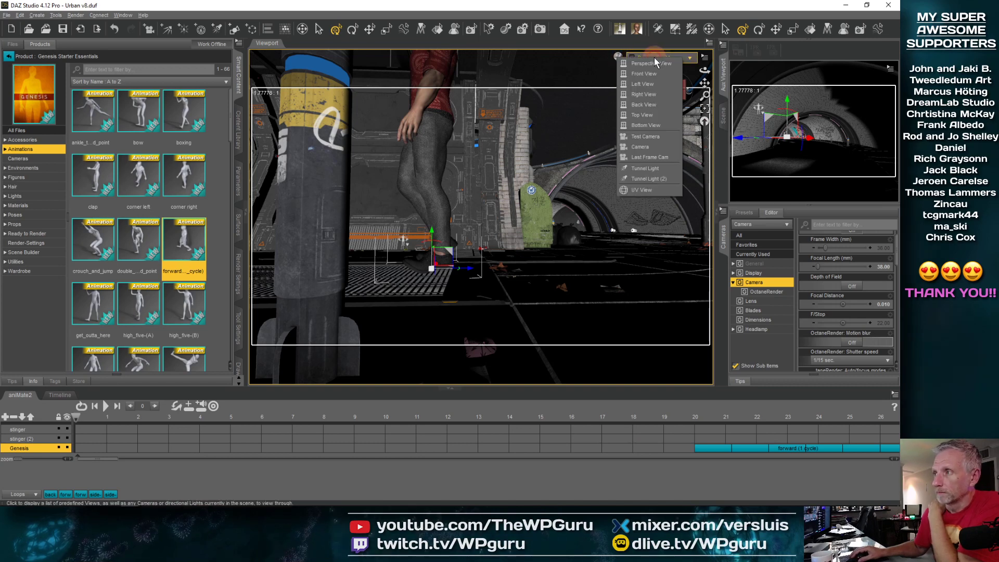
left_click(667, 149)
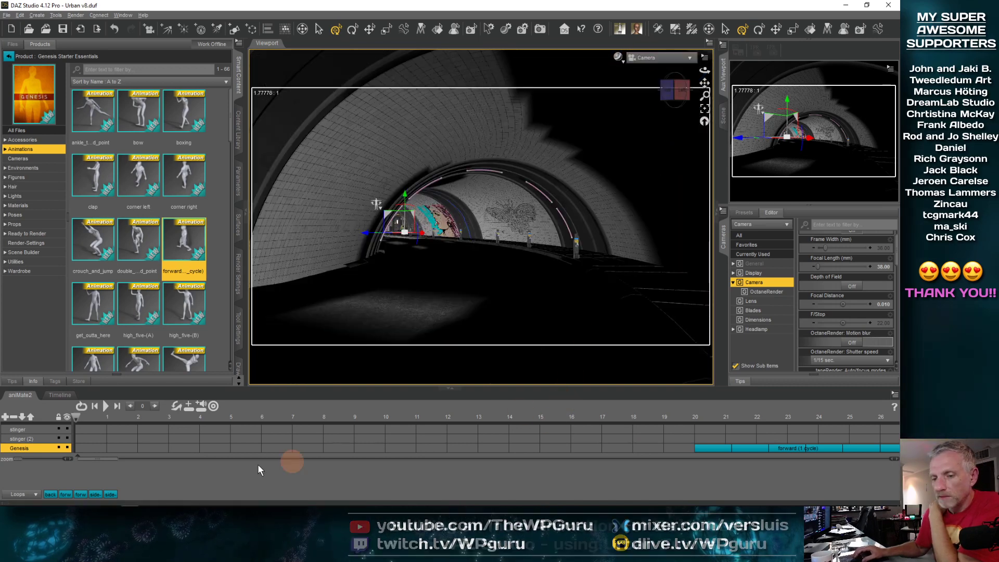
left_click_drag(223, 421, 795, 417)
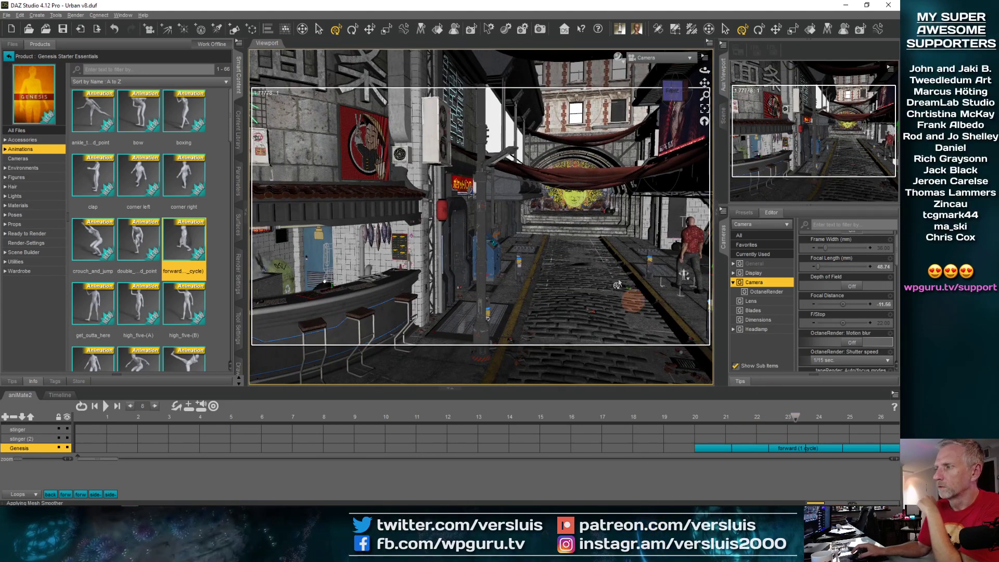
Save the scene as a new file named Urban v9.duf in the Urban 7 folder
left_click(7, 16)
mouse_move(63, 81)
left_click(120, 86)
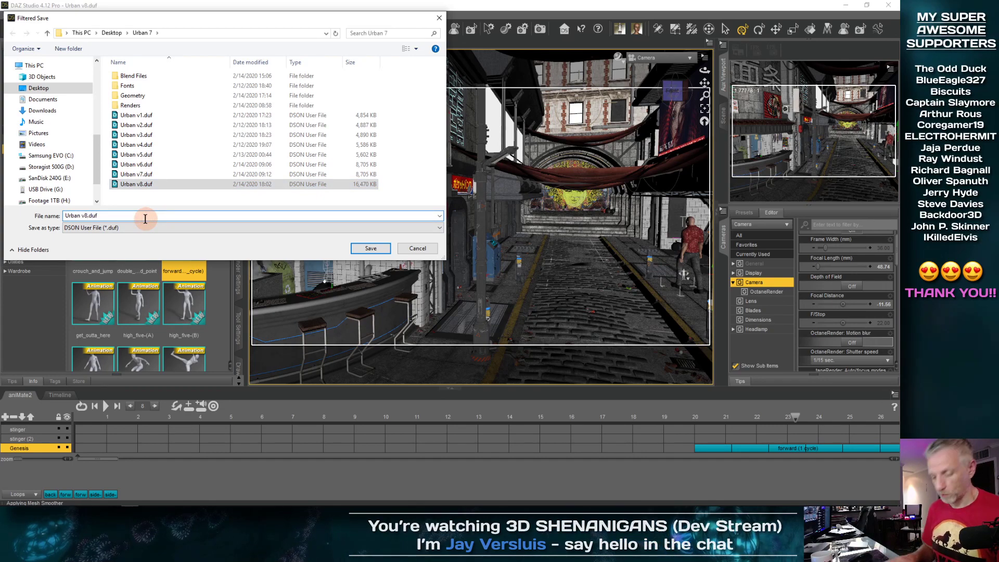
key("Return")
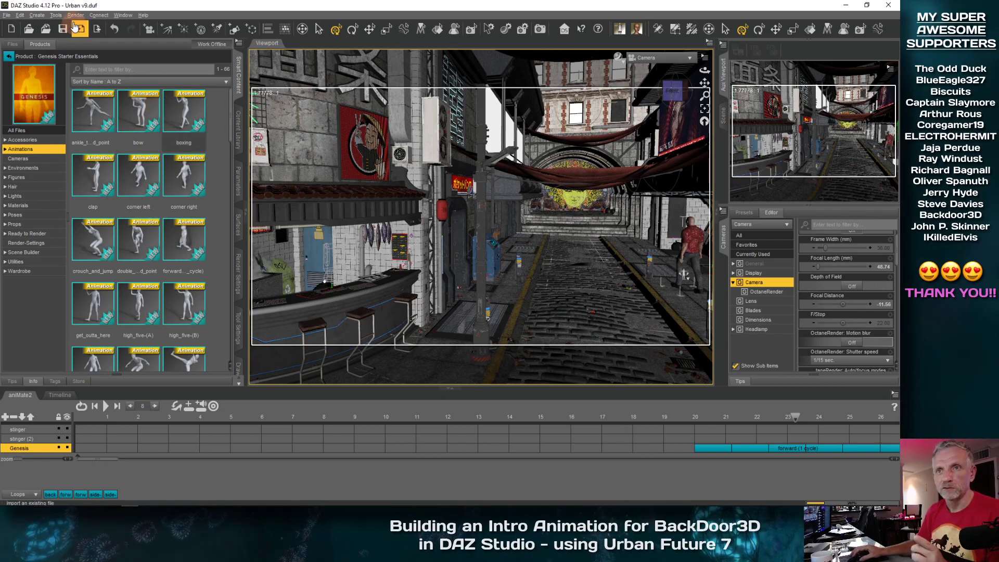
Set the general render settings' pixel size to 1280 by 720
left_click(238, 223)
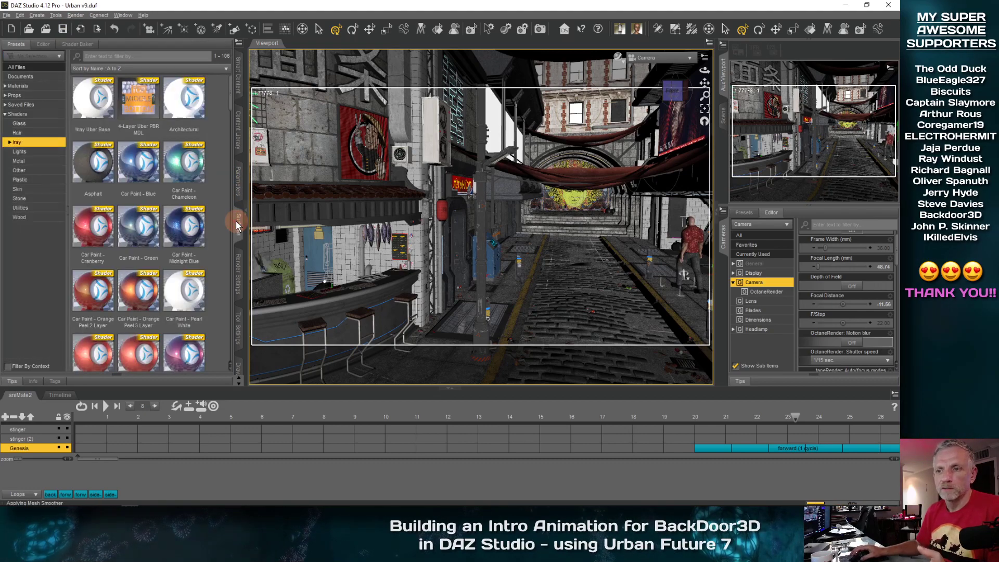
left_click(239, 276)
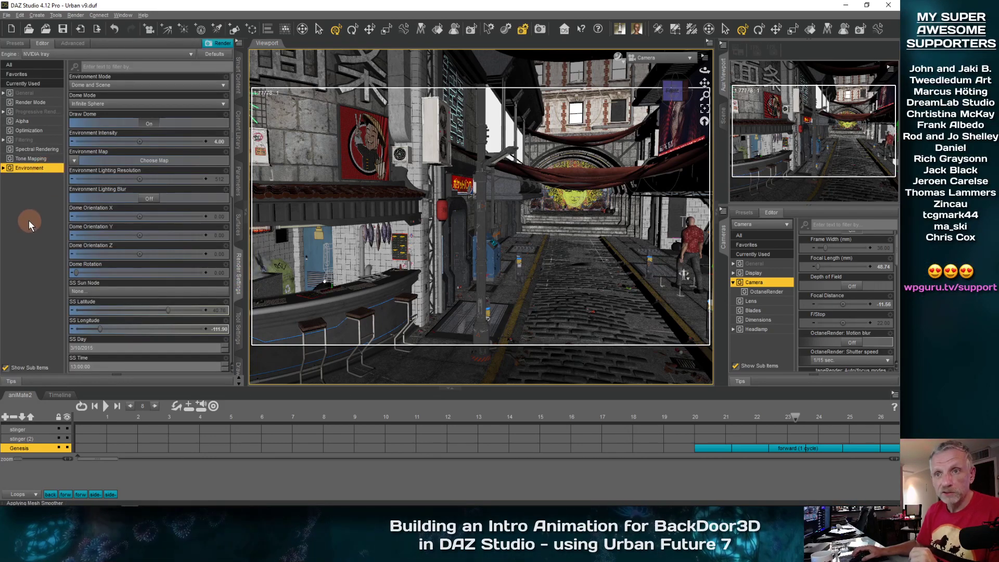
left_click(31, 103)
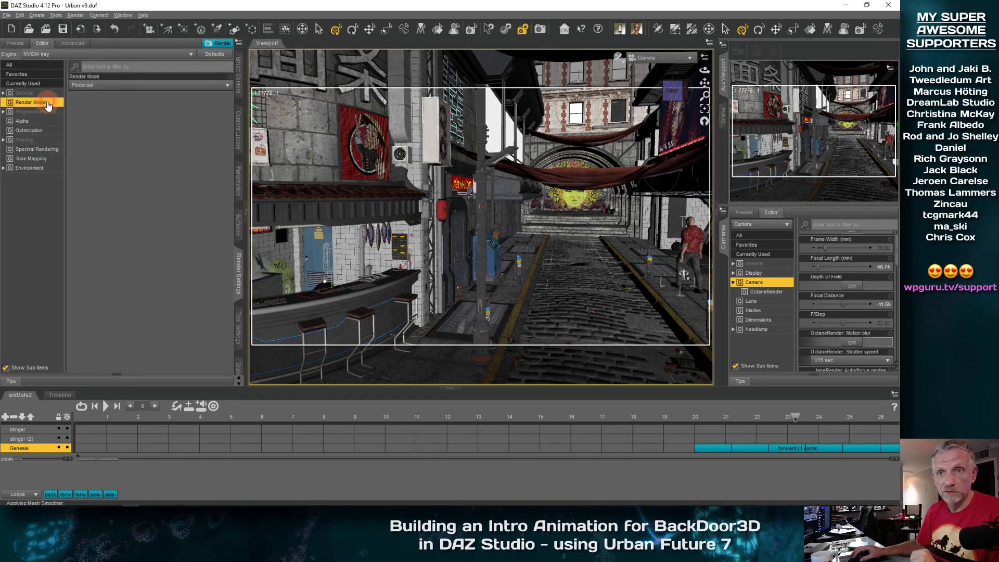
left_click(46, 113)
left_click(46, 94)
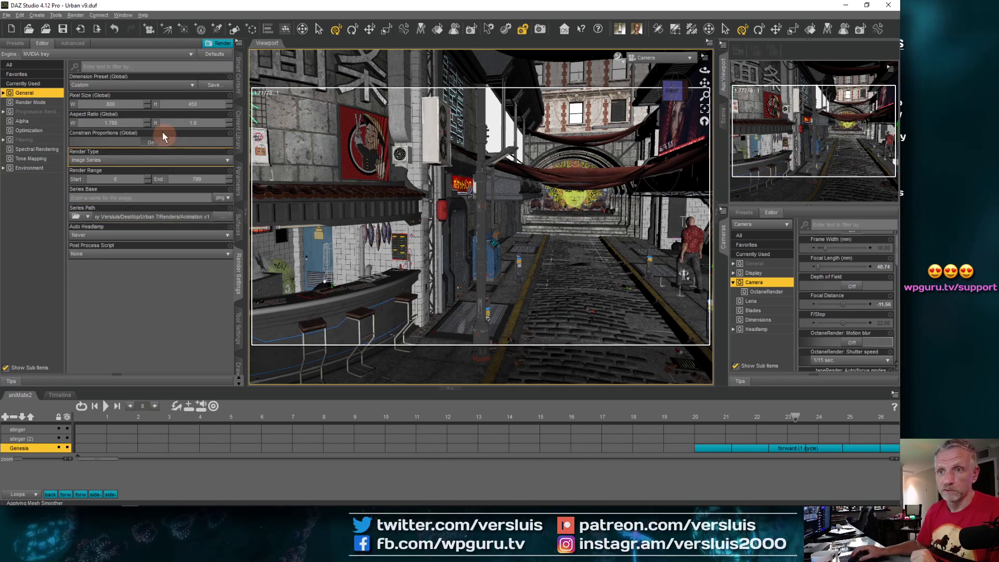
left_click(77, 105)
type("128")
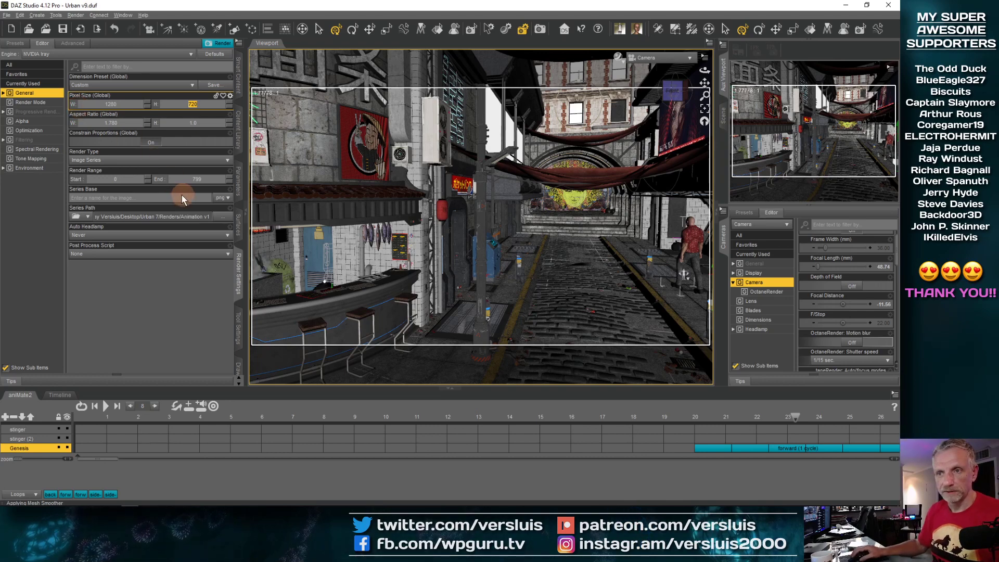
Set the render type to Still Image (Current Frame), render the current frame, and enlarge the render window
left_click(138, 160)
left_click(116, 171)
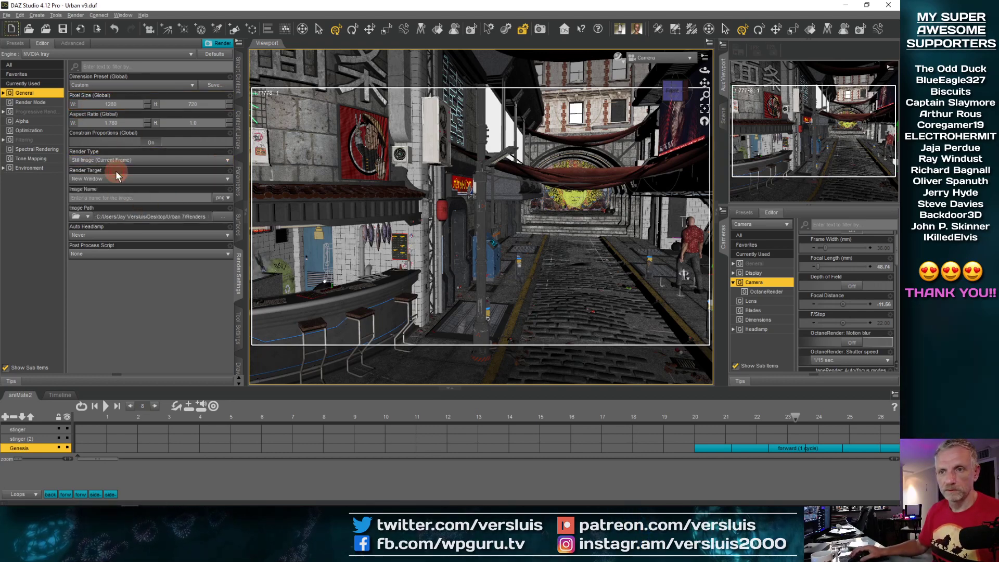
left_click(218, 46)
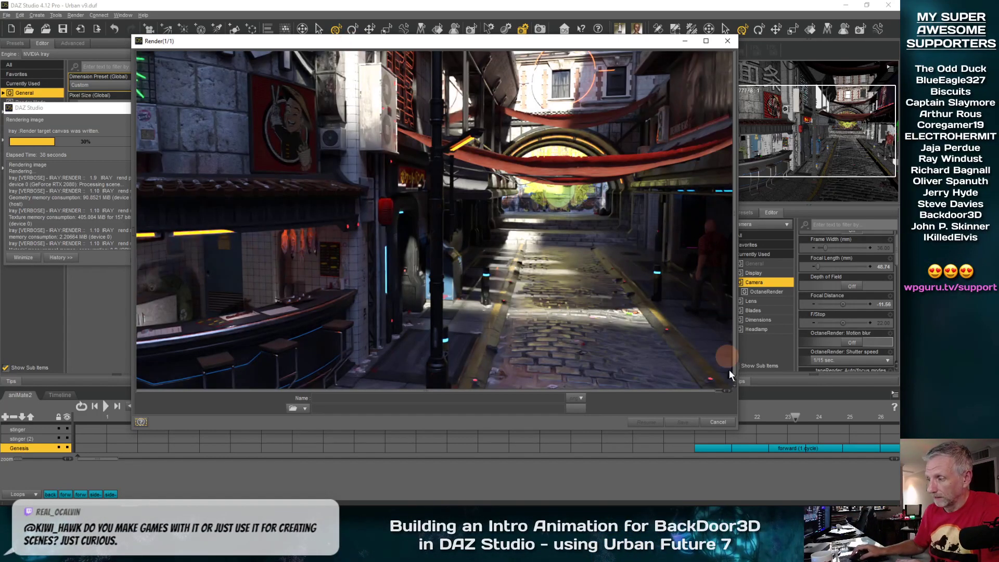
left_click_drag(736, 431, 792, 454)
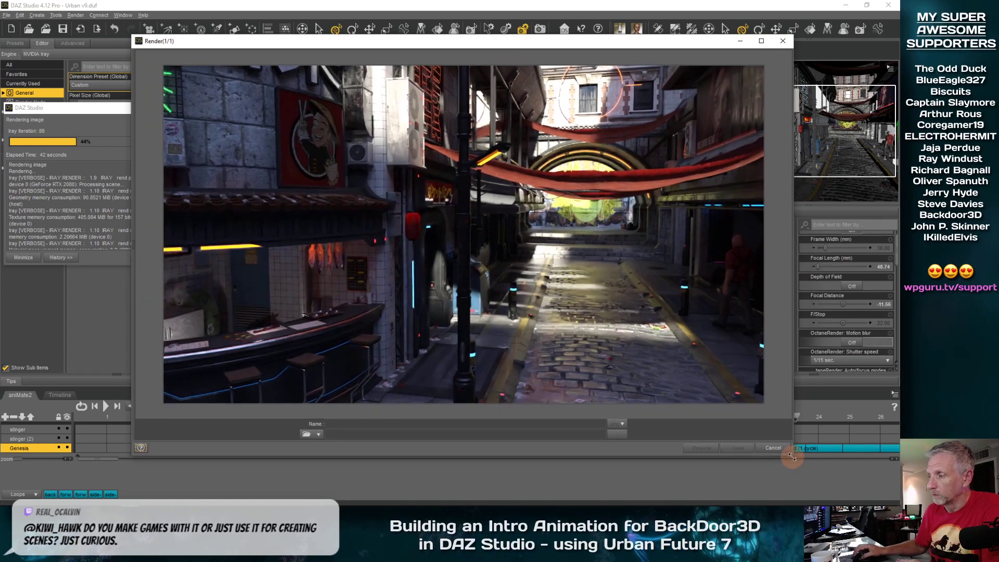
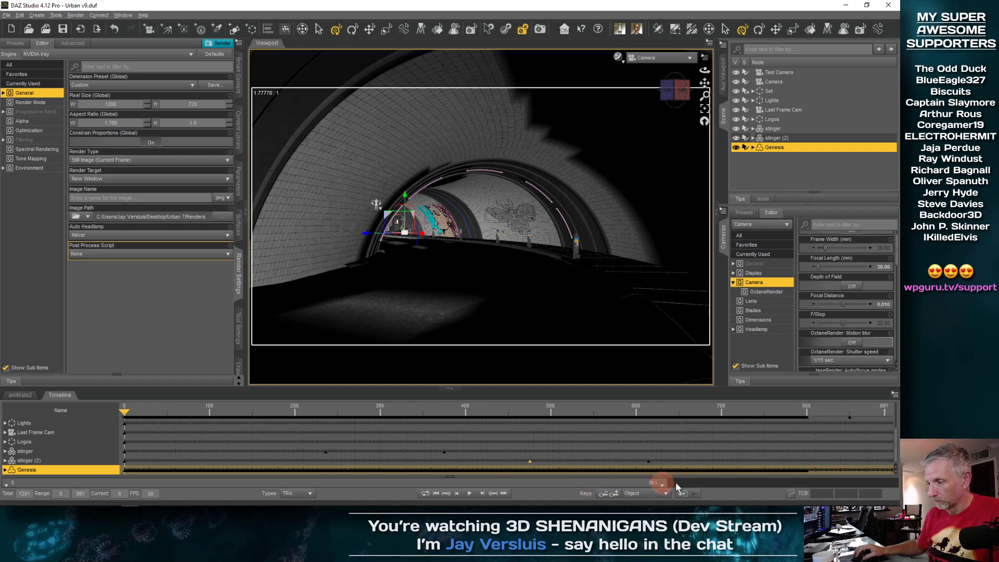
Scrub the timeline to about frame 588 and save the scene as Urban v10.duf in the Urban 7 folder
left_click_drag(469, 411, 494, 416)
left_click(6, 15)
mouse_move(46, 80)
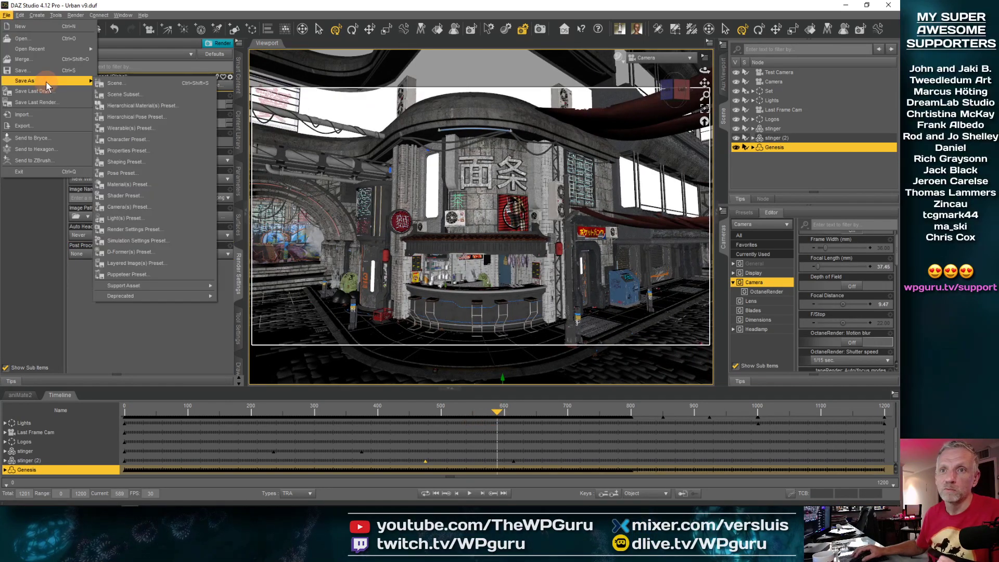
left_click(114, 86)
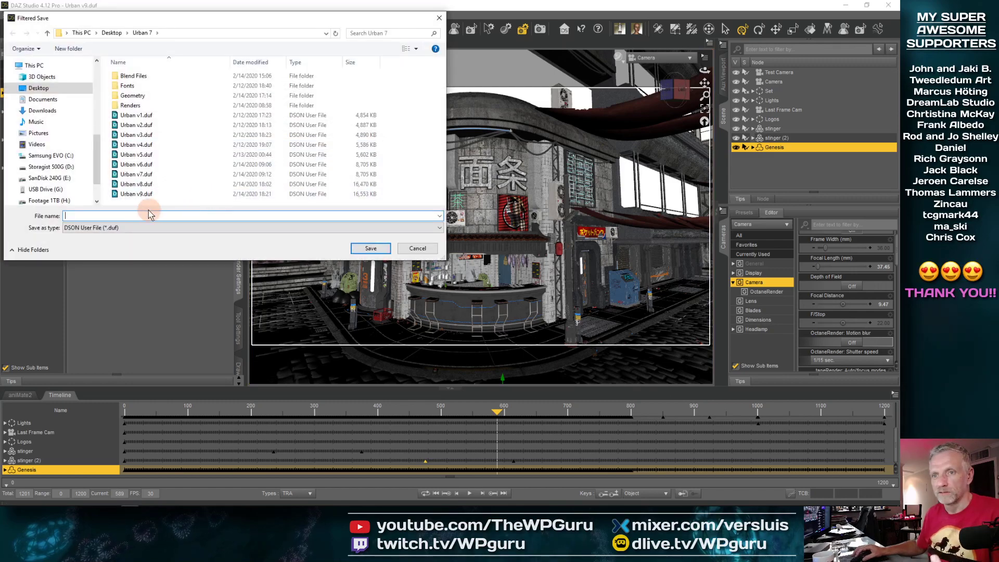
left_click(146, 195)
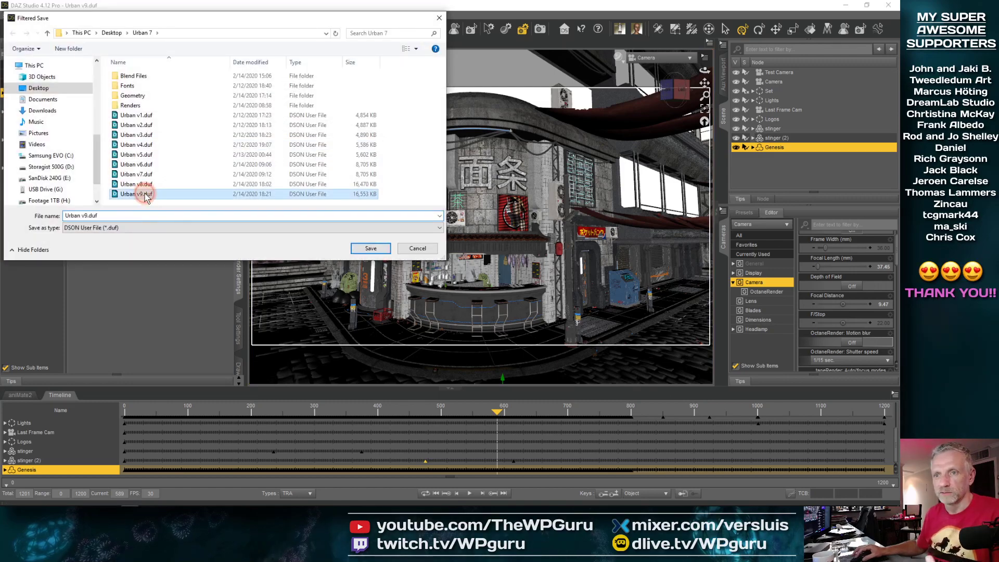
left_click(124, 228)
key("BackSpace")
type("10")
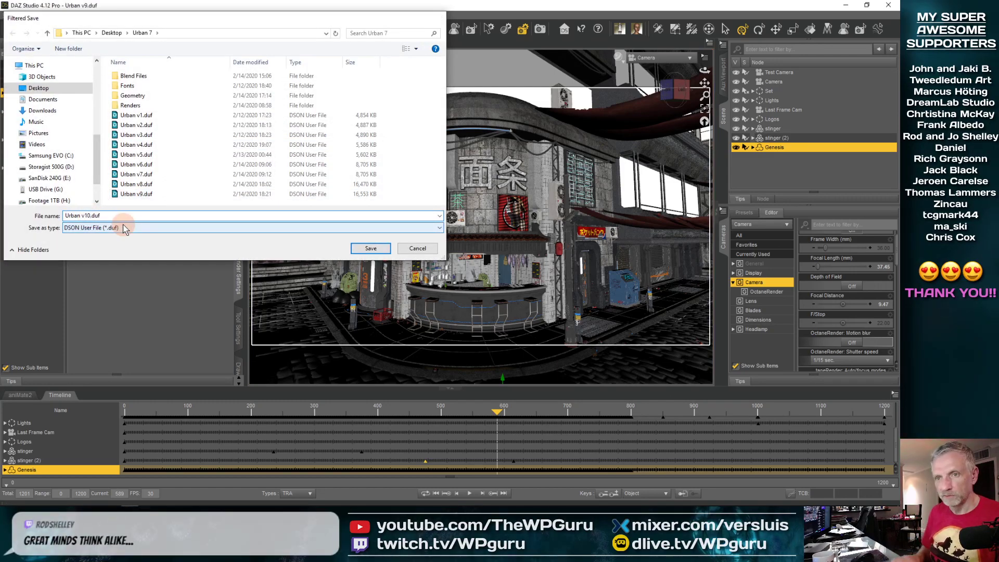
key("Return")
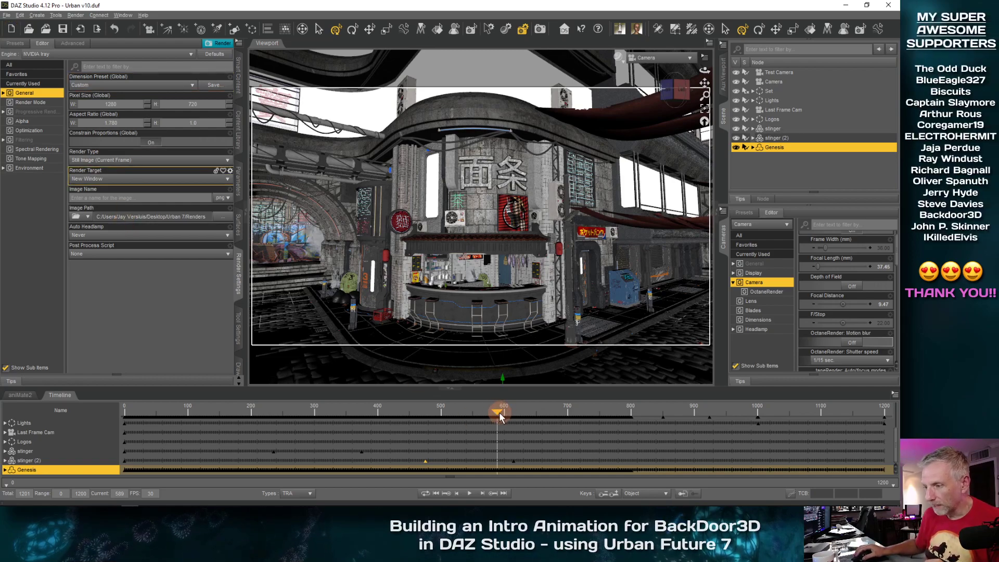
Scrub the camera move between about frames 600 and 720, and return the playhead to frame 0
mouse_move(500, 417)
left_mouse_down()
mouse_move(401, 420)
mouse_move(505, 419)
left_mouse_up()
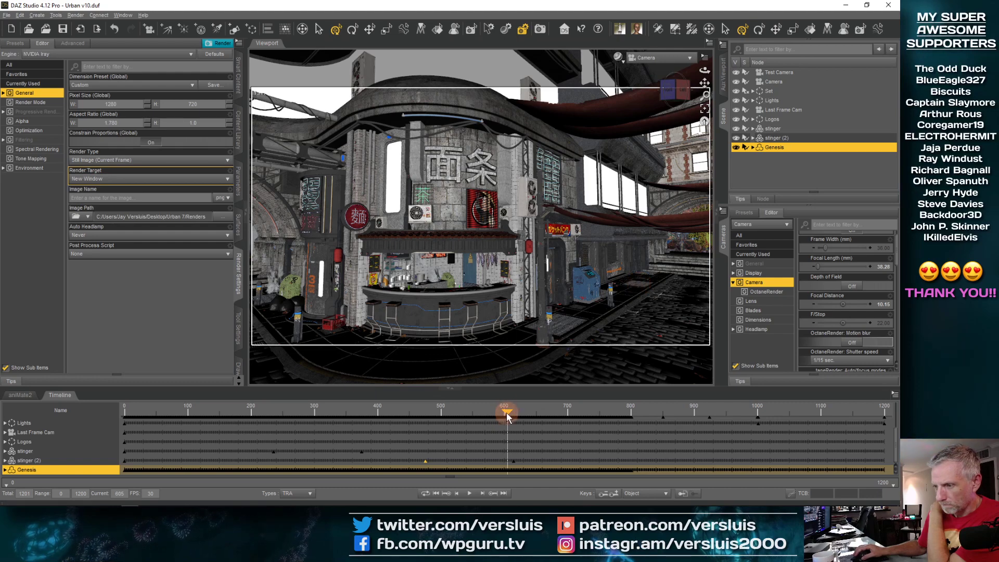
left_click_drag(507, 415, 584, 414)
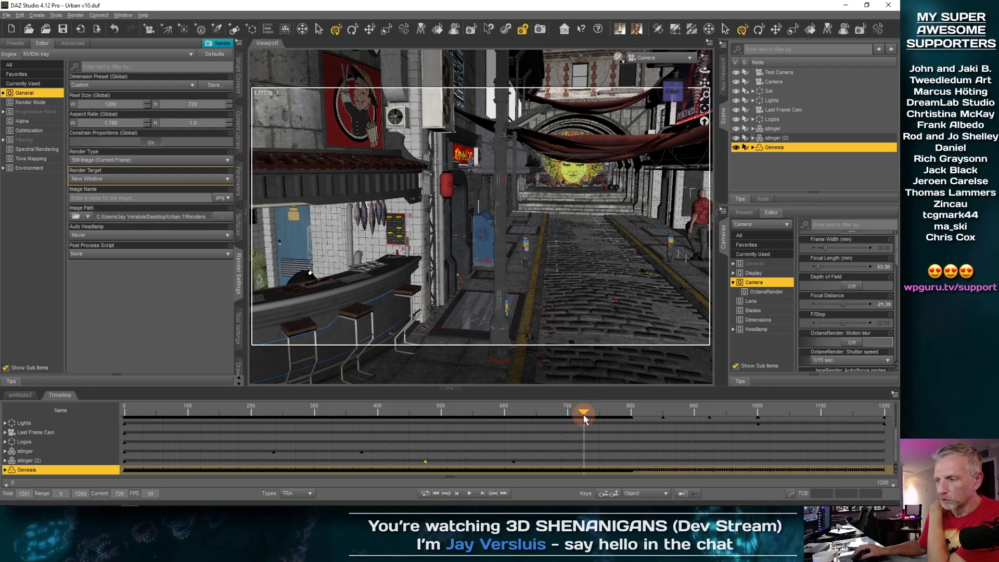
left_click_drag(584, 416, 508, 415)
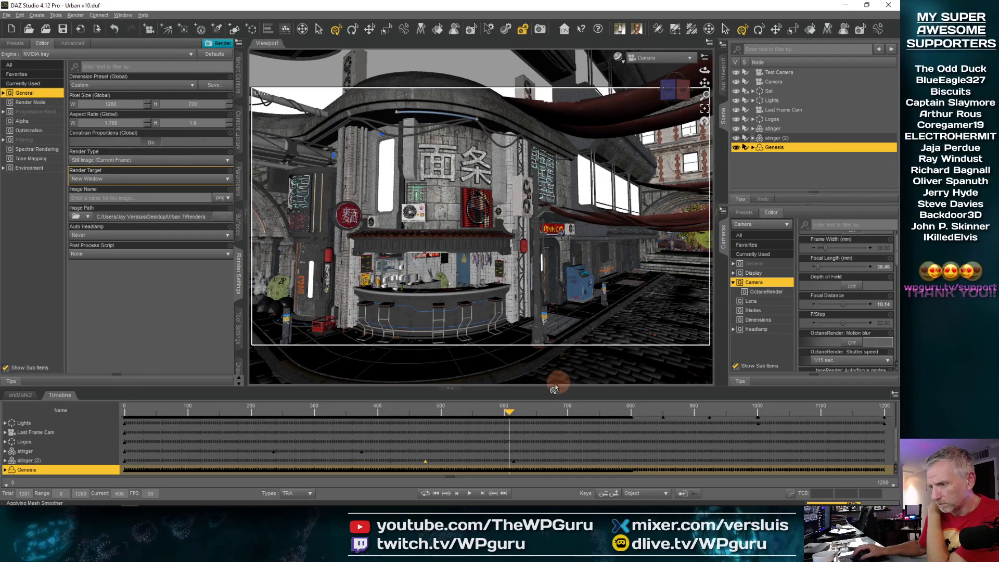
left_click_drag(504, 413, 72, 423)
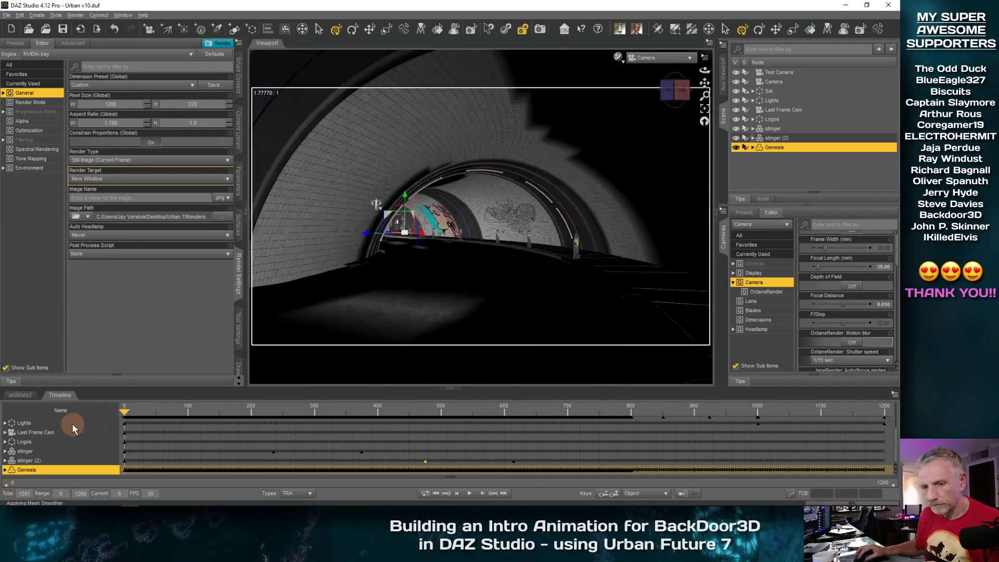
Show the Perspective View with Cartoon Shaded drawing and orbit to look down the street past the walking Genesis figure
left_click(686, 58)
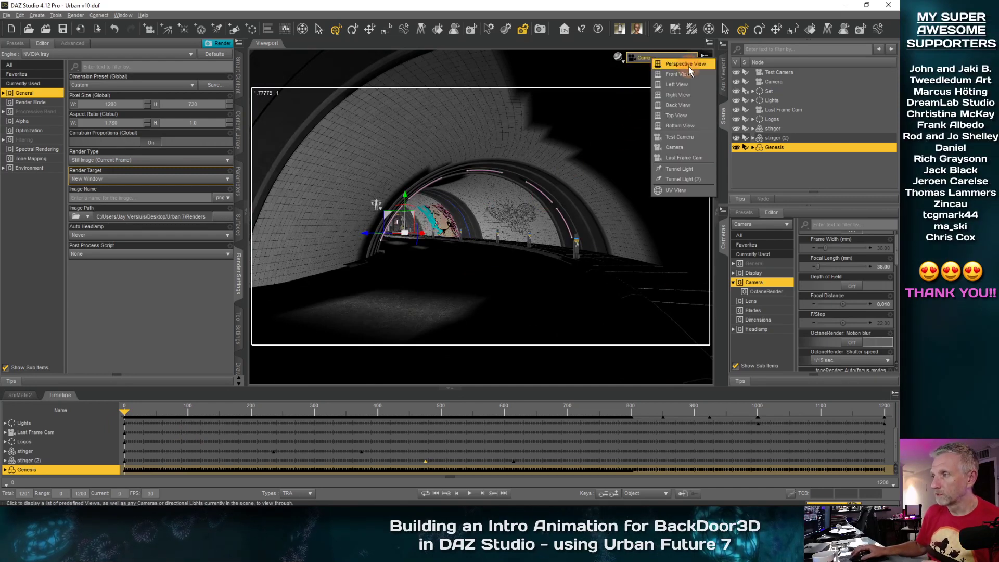
left_click(686, 64)
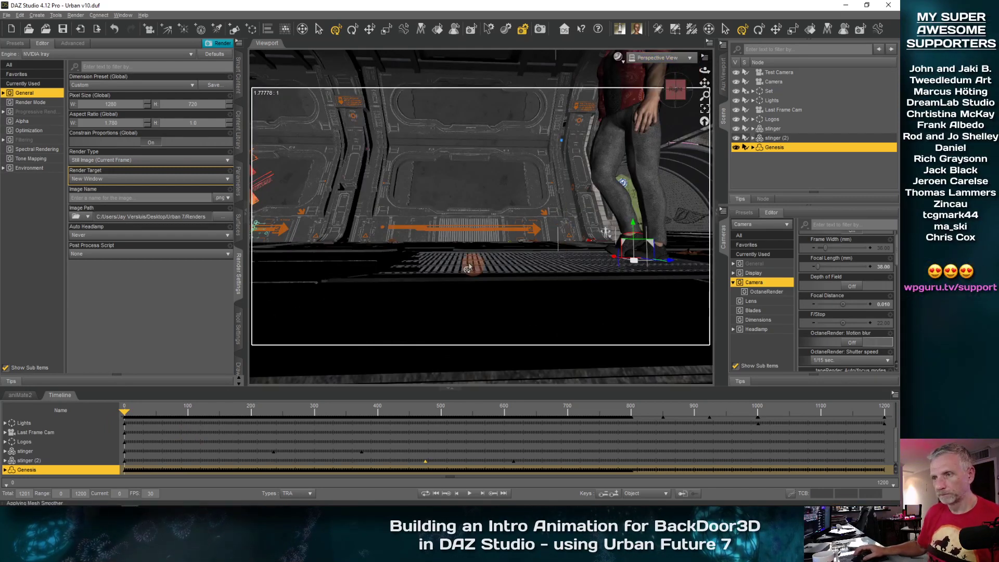
left_click(618, 57)
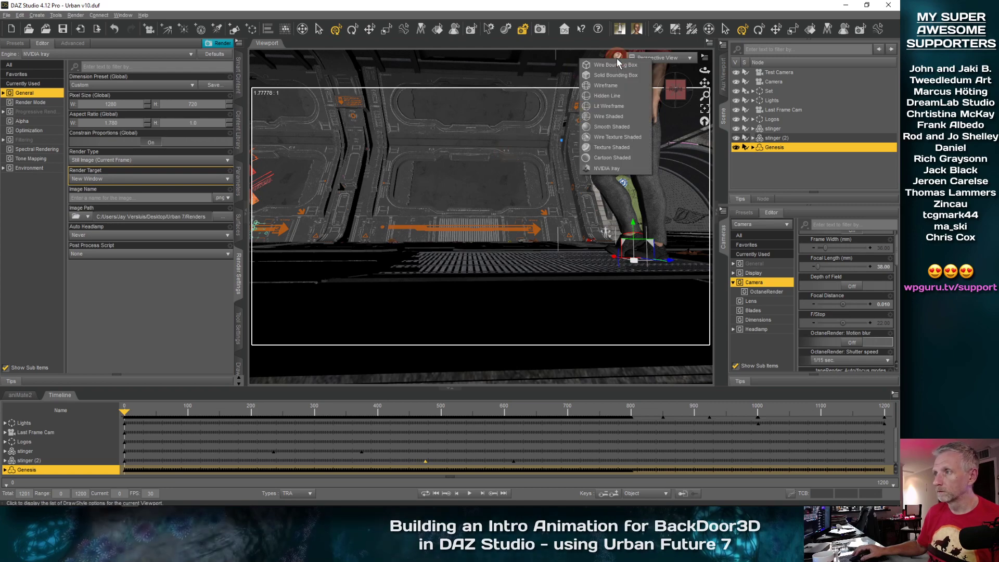
left_click(614, 157)
mouse_move(614, 223)
left_mouse_down()
mouse_move(549, 232)
mouse_move(541, 193)
left_mouse_up()
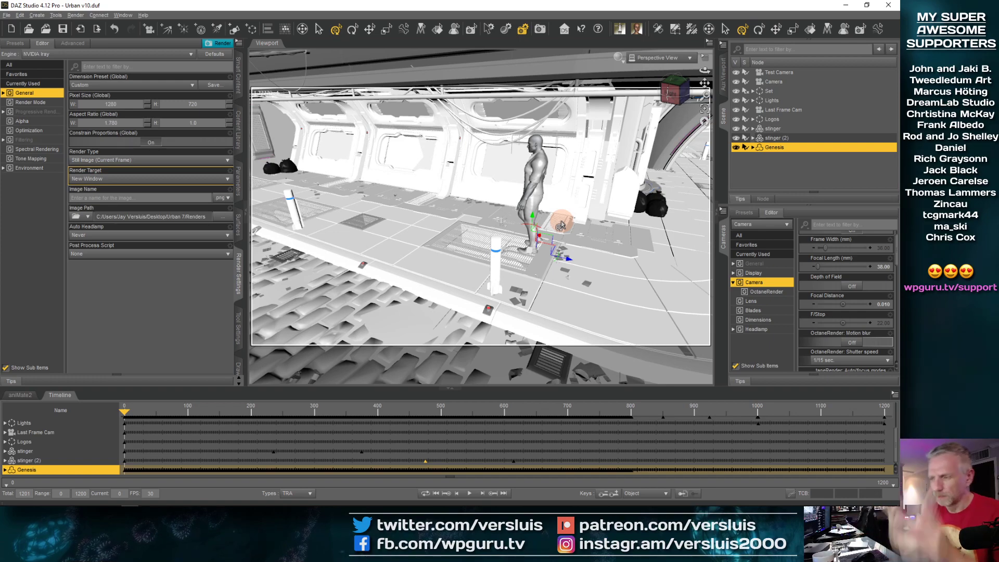
left_click_drag(561, 225, 554, 275)
left_click_drag(485, 270, 328, 290)
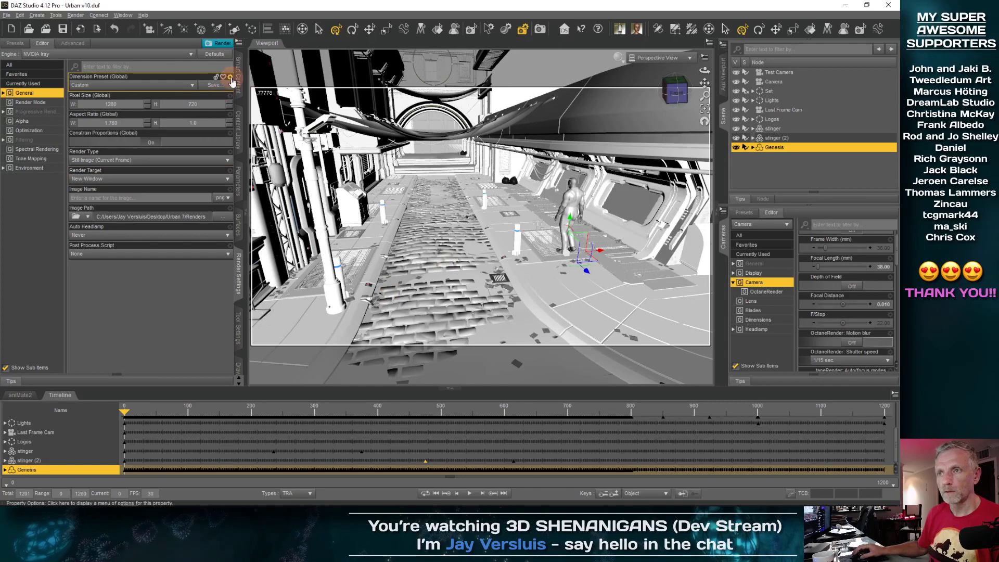
Turn off filtering by context in the Smart Content products and load the Monique 8 figure into the scene
left_click(234, 82)
left_click(12, 56)
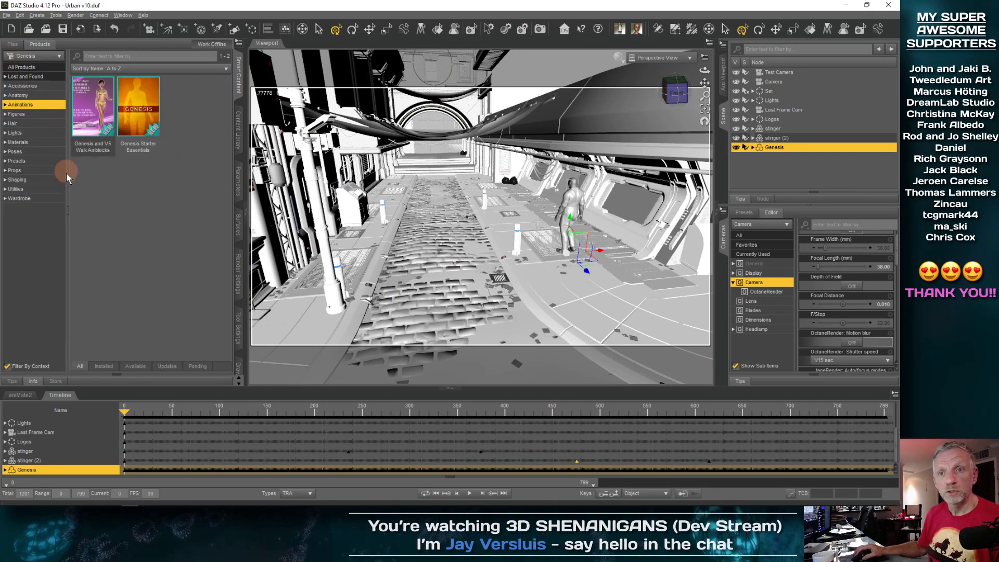
left_click(31, 114)
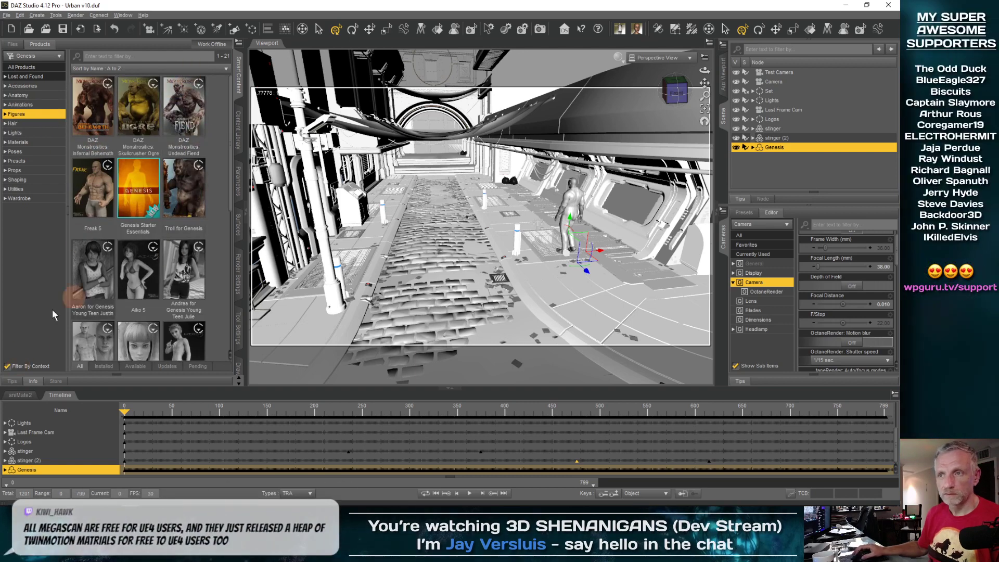
left_click(8, 366)
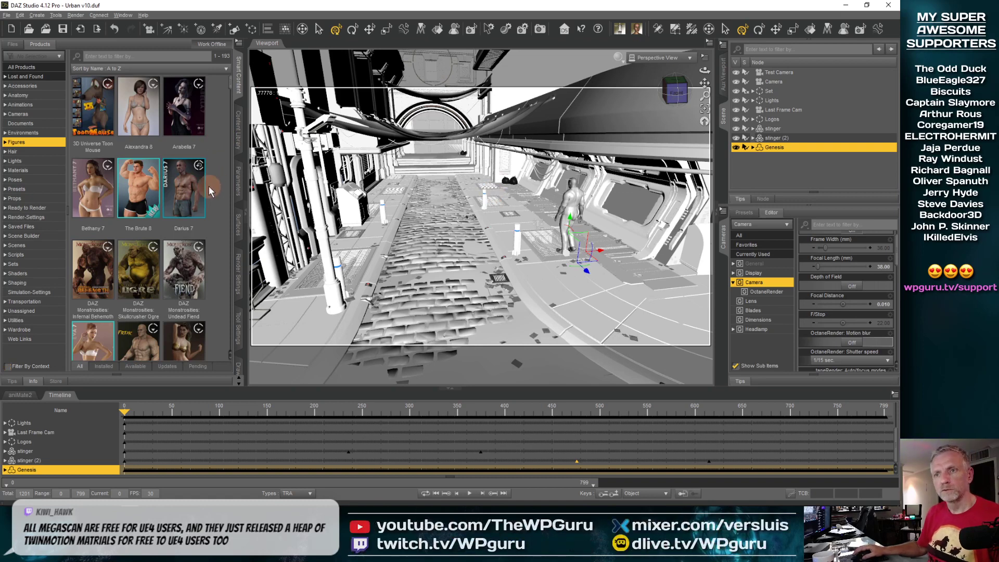
scroll(209, 189, "down", 3)
scroll(208, 186, "down", 4)
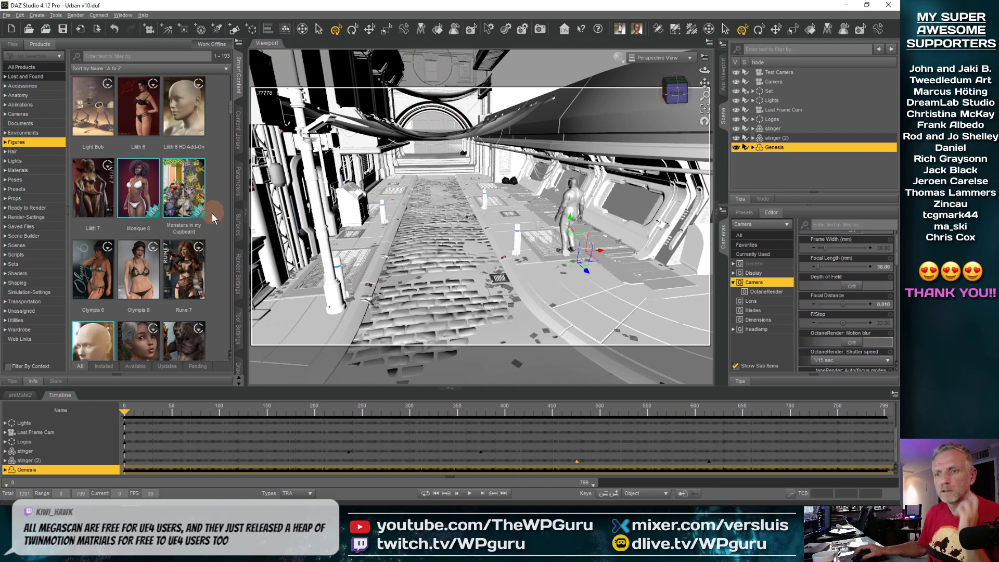
scroll(213, 223, "down", 3)
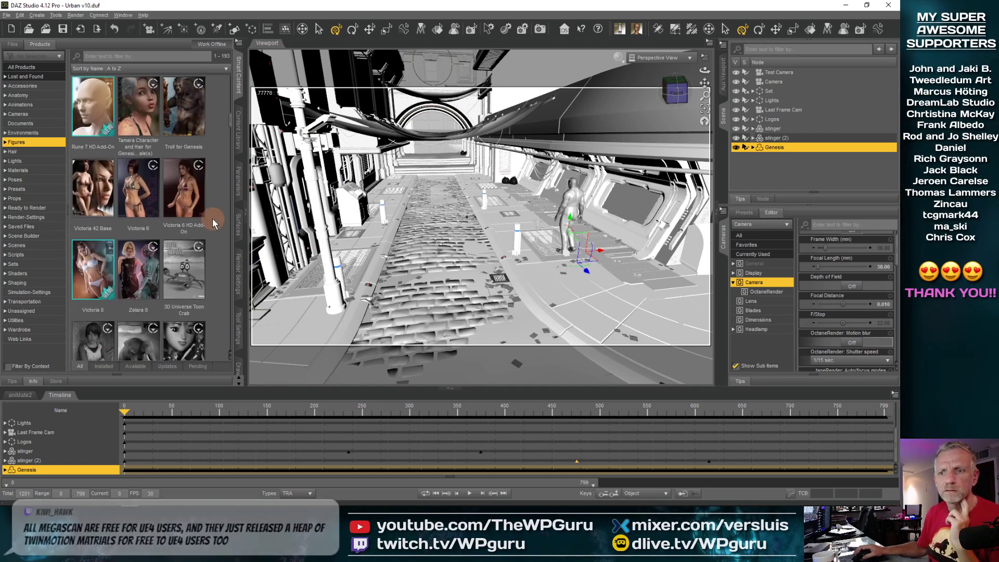
scroll(216, 221, "up", 3)
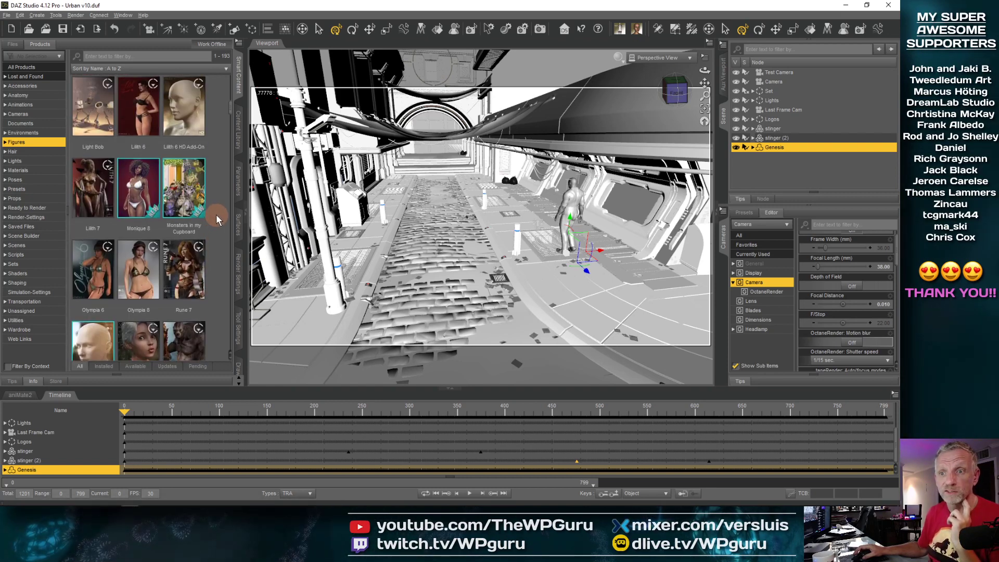
left_click(144, 192)
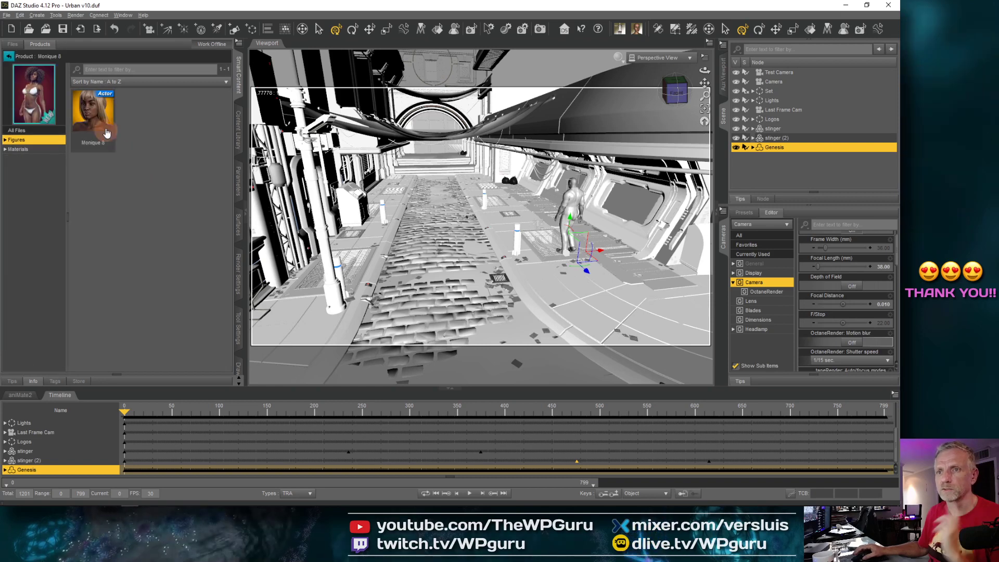
double_click(105, 131)
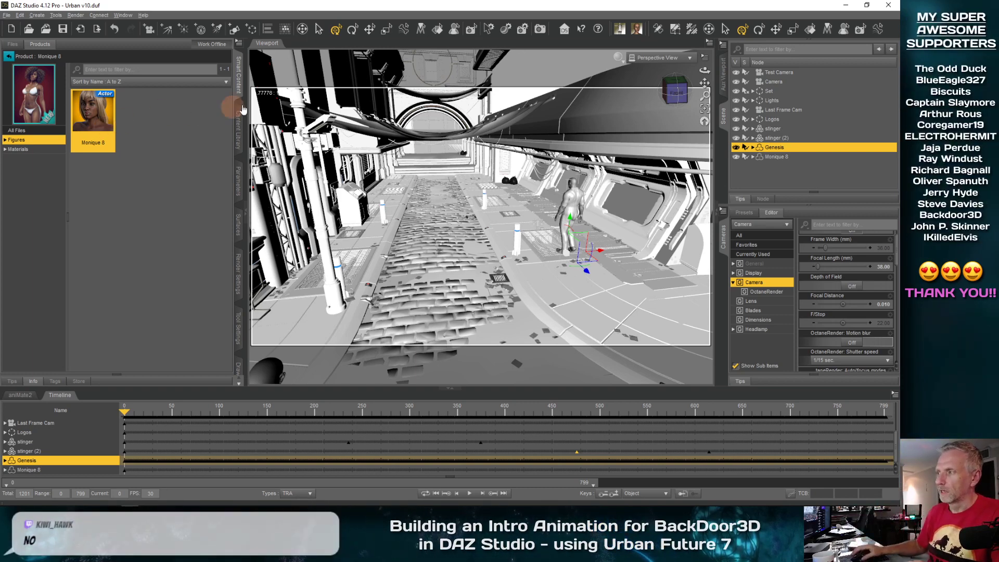
Browse the Wardrobe products for the Monique 8 figure and turn filtering by context back on
left_click(775, 157)
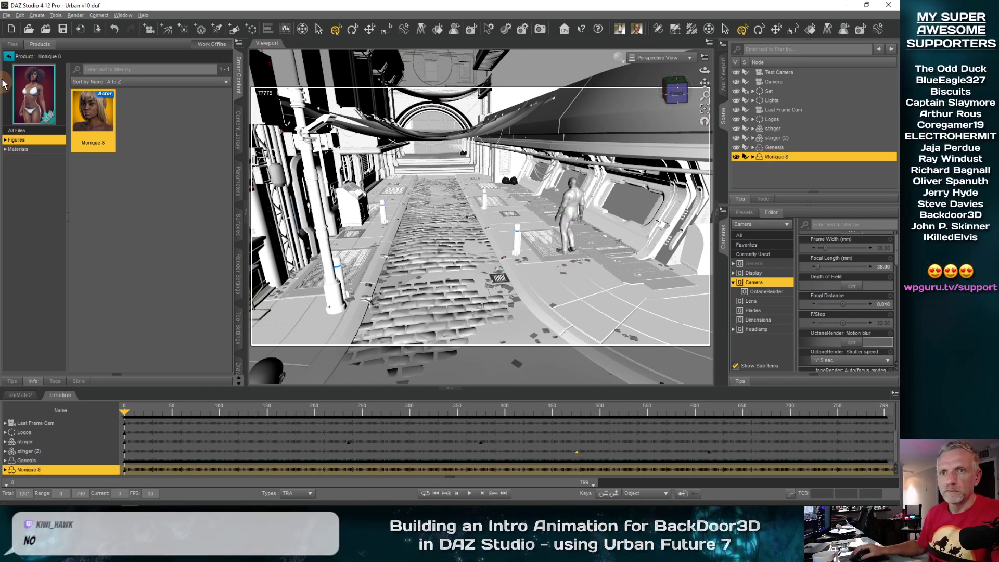
left_click(8, 56)
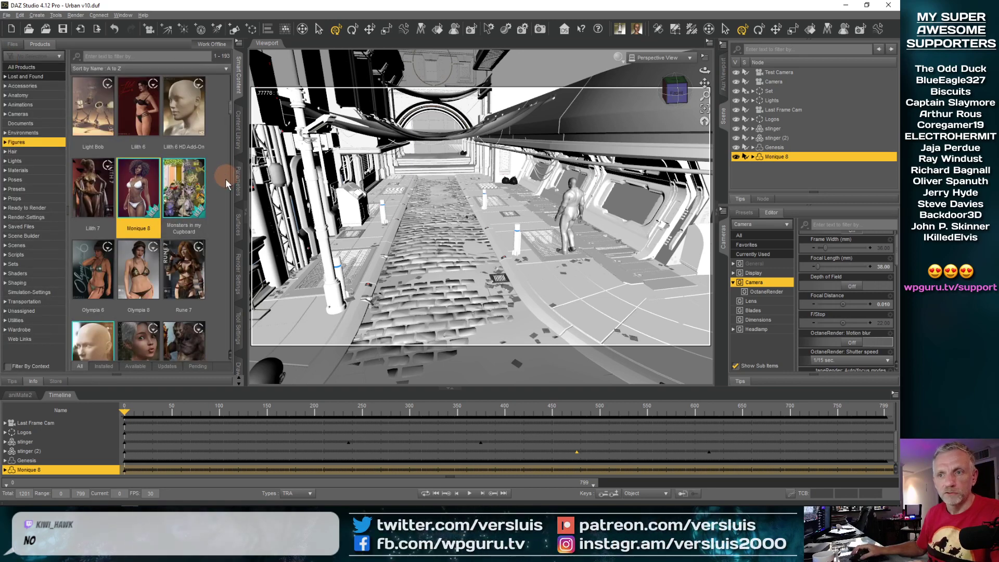
scroll(225, 201, "up", 10)
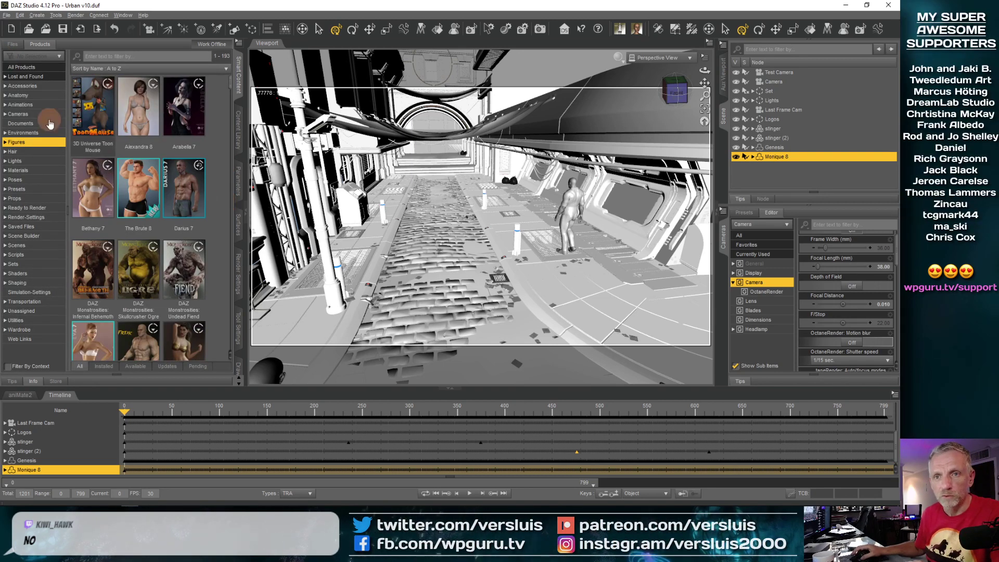
left_click(45, 331)
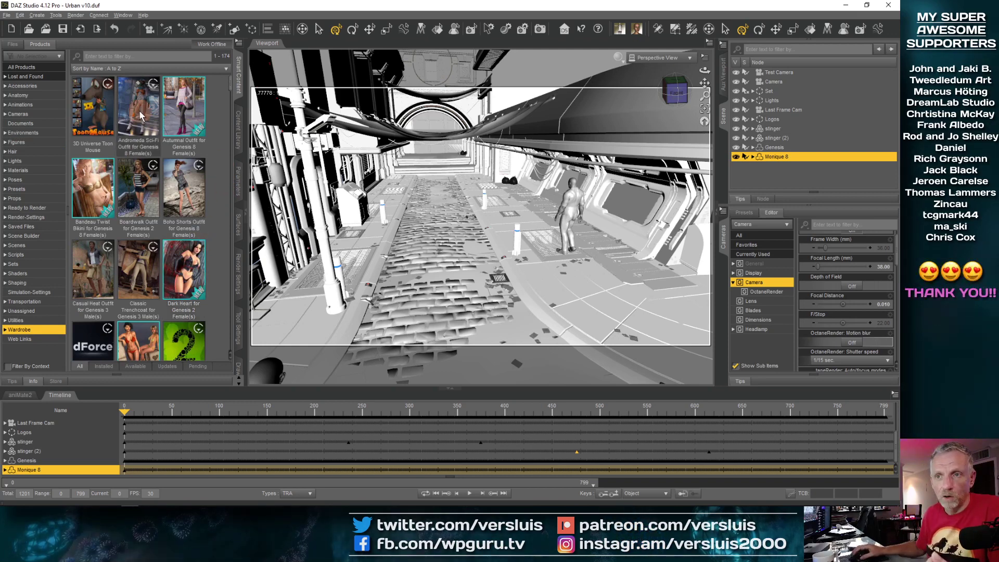
scroll(224, 191, "down", 10)
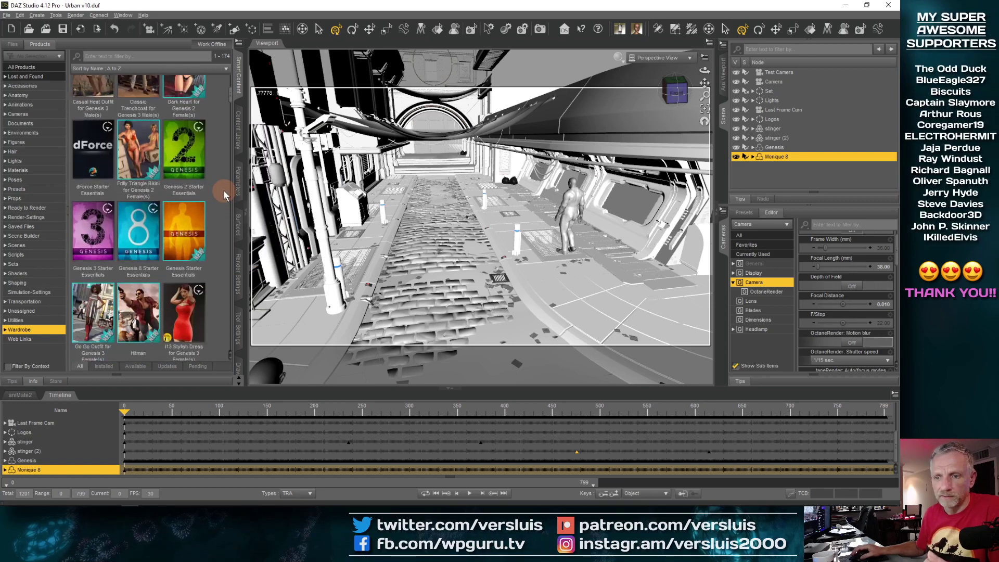
scroll(223, 195, "down", 1)
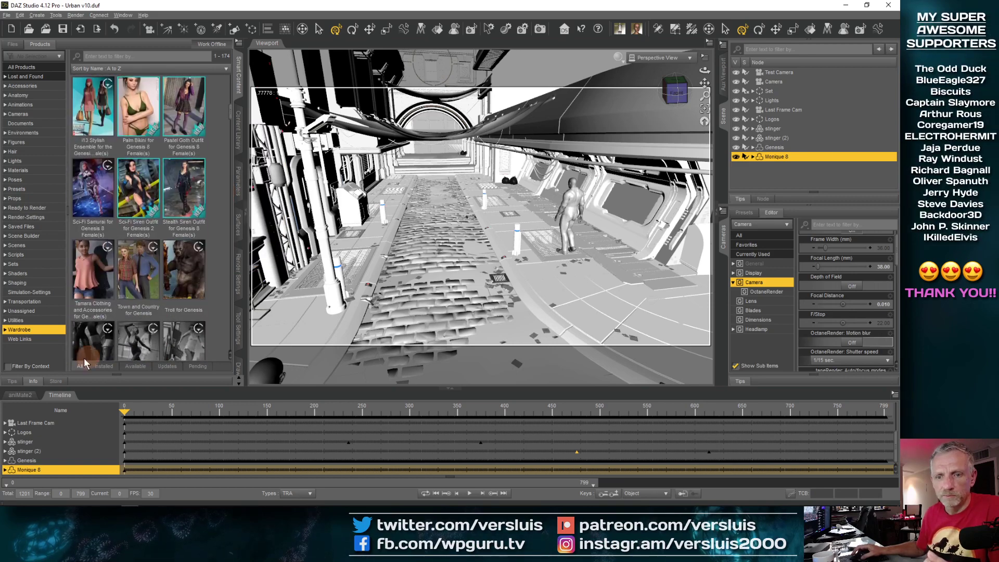
left_click(7, 366)
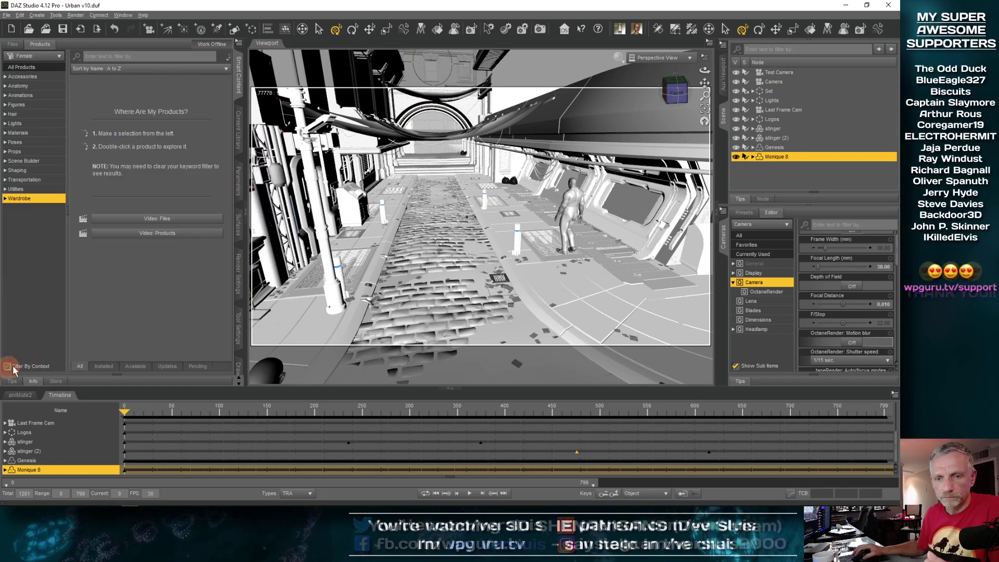
Dress Monique 8 in the complete Stealth Siren Outfit for Genesis 8 Female(s)
scroll(219, 262, "down", 5)
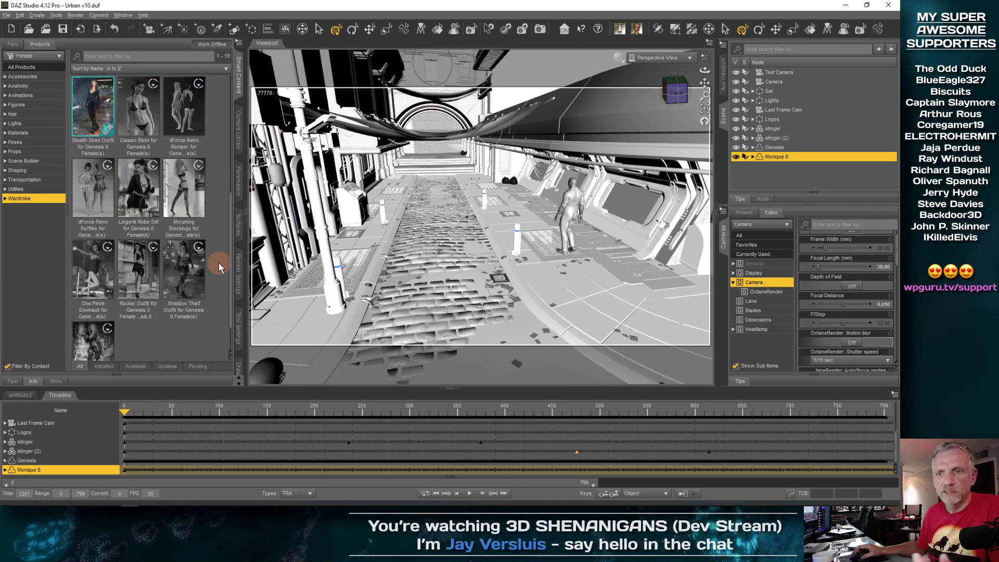
left_click(109, 104)
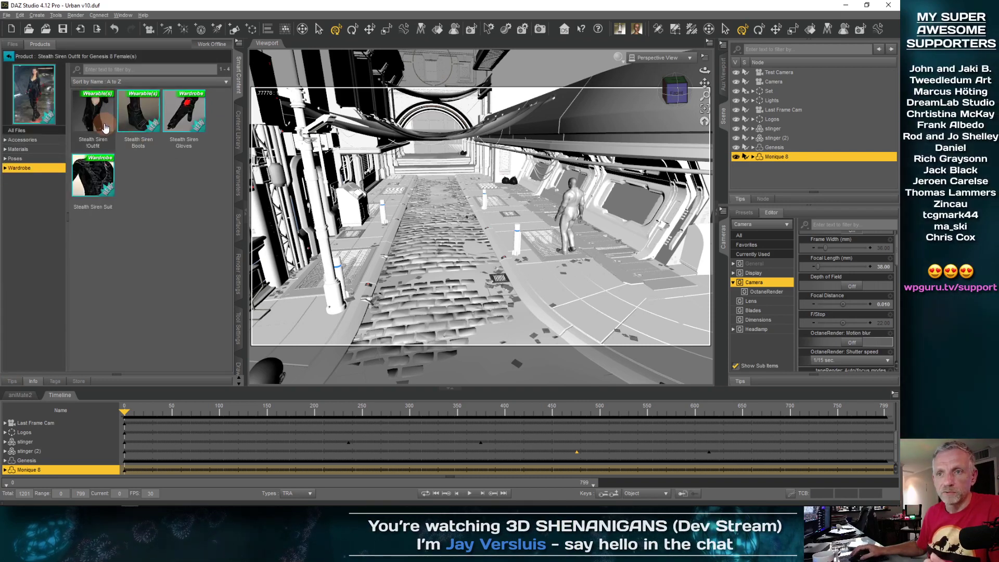
double_click(104, 127)
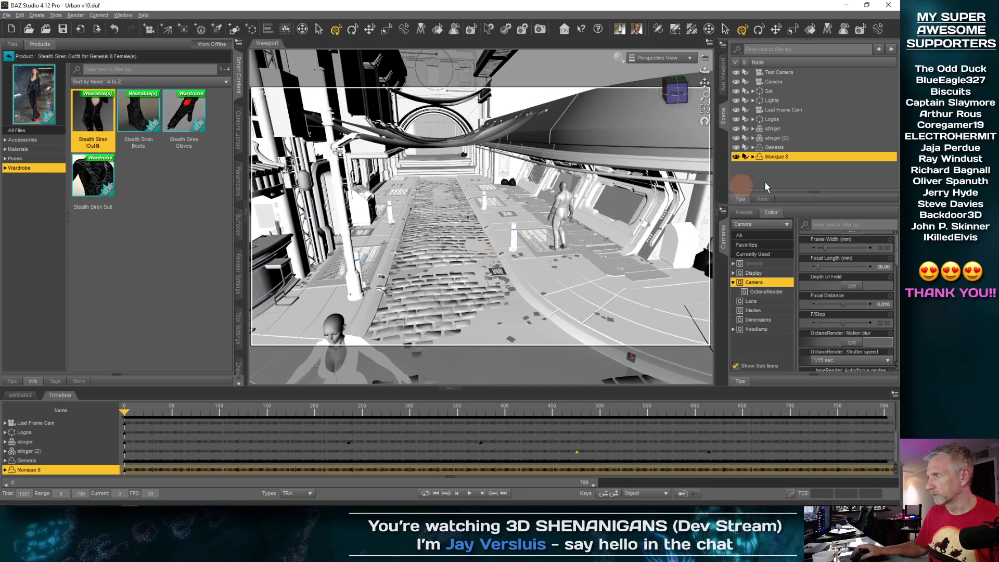
Switch the Perspective View's drawing style to Texture Shaded with Monique 8 and the street in view
scroll(455, 243, "down", 5)
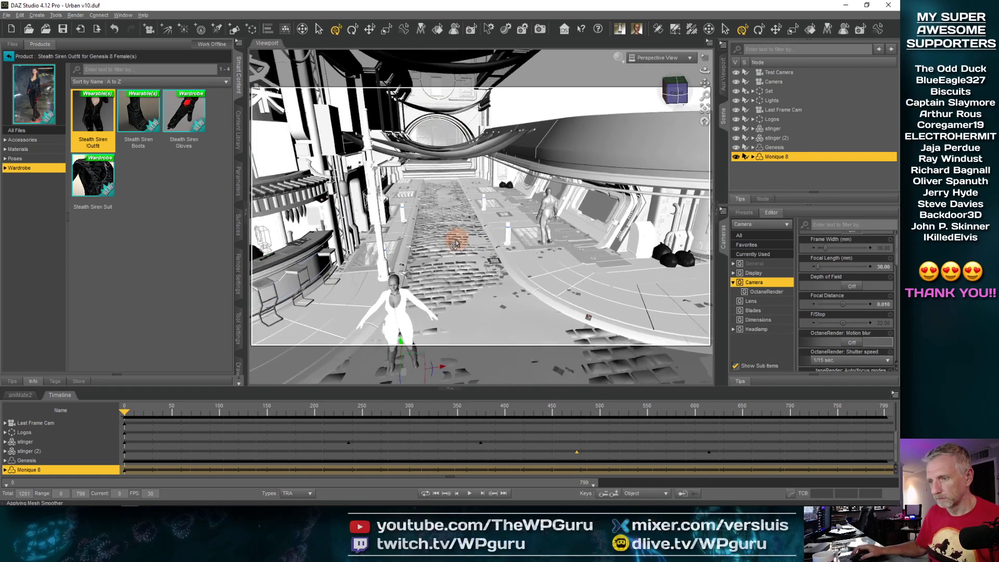
left_click(618, 57)
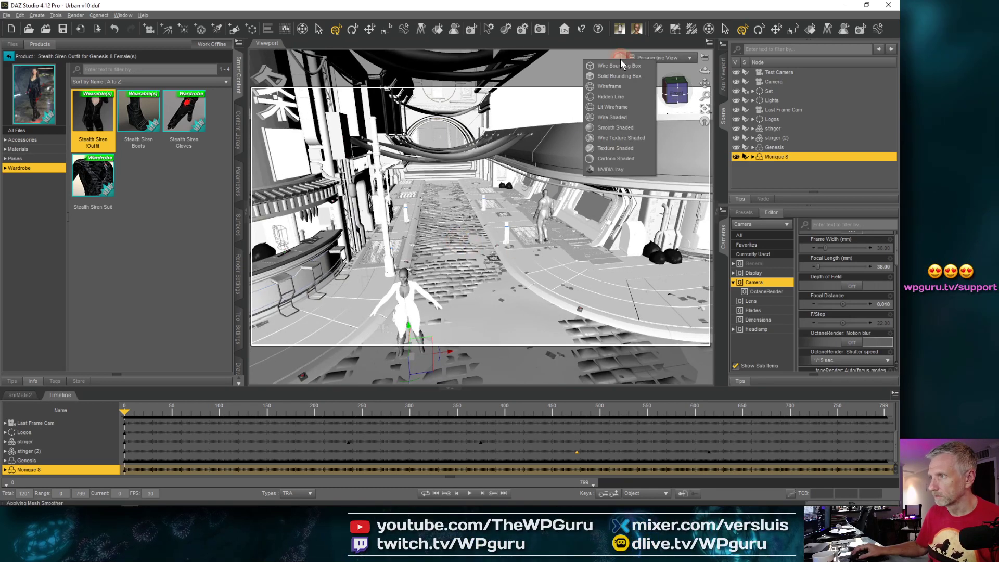
left_click(620, 149)
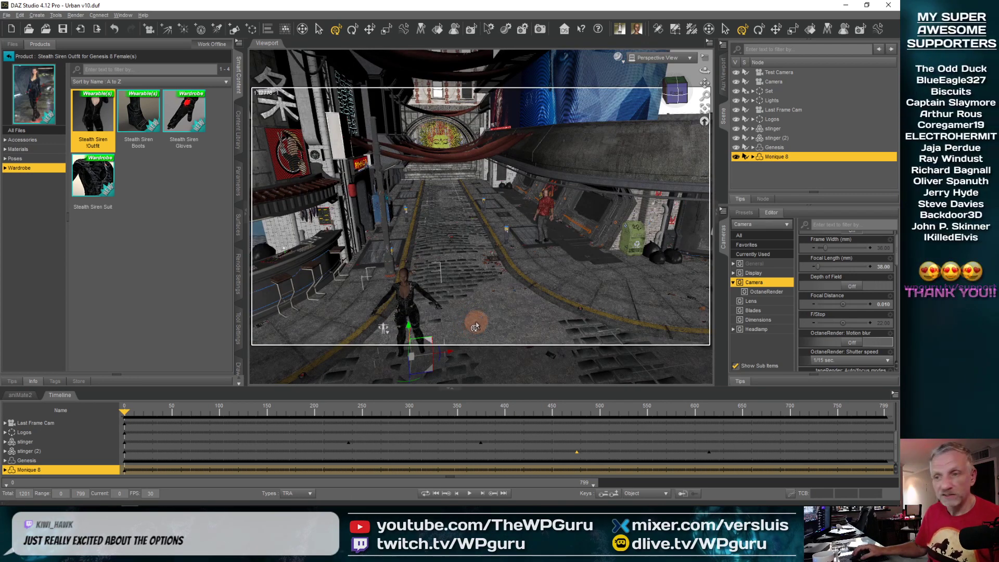
Move Monique 8 down the street onto the sidewalk beyond the blue console
left_click_drag(473, 325, 393, 209, "alt")
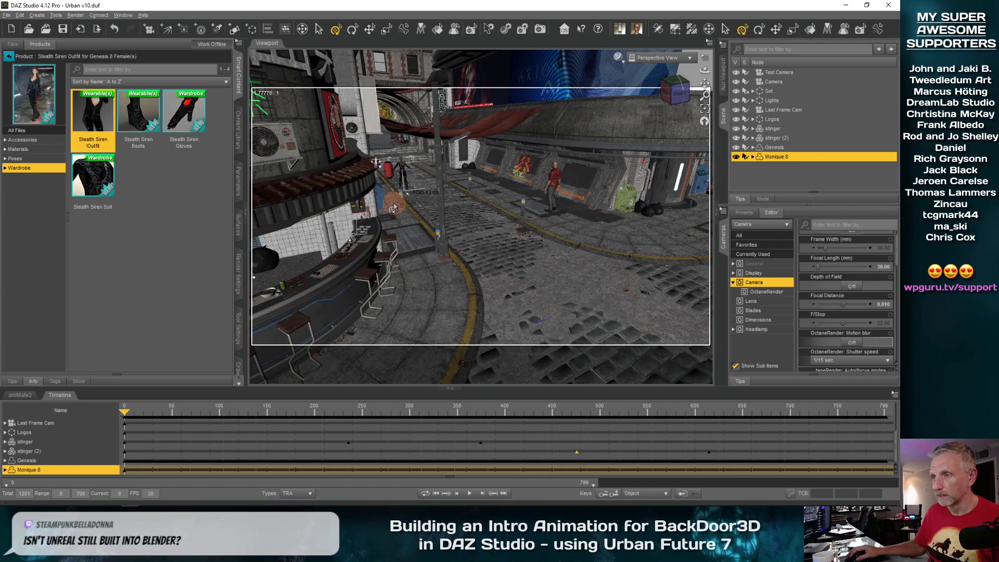
left_click(706, 111)
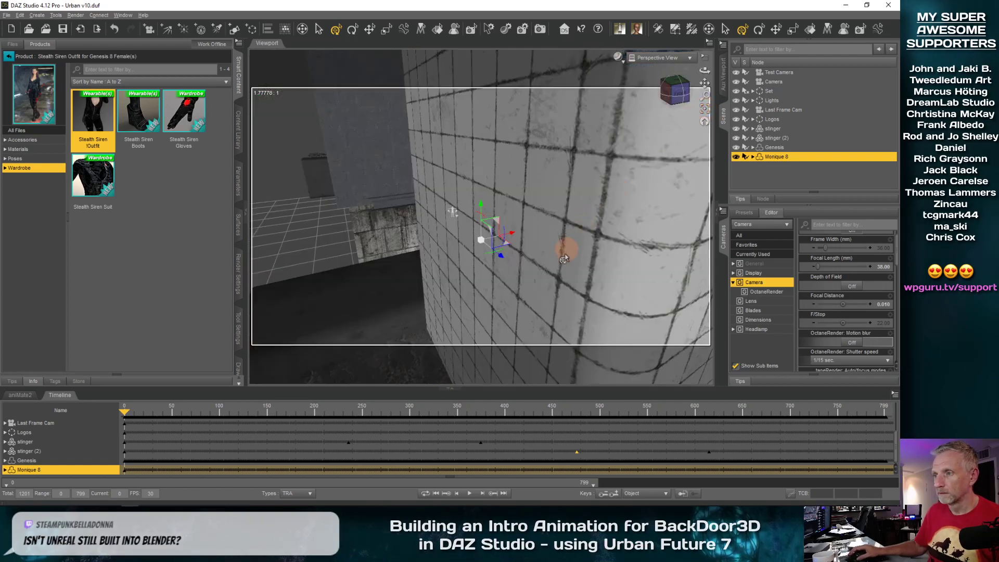
mouse_move(565, 259)
left_mouse_down("alt")
mouse_move(536, 264)
mouse_move(565, 258)
mouse_move(556, 267)
left_mouse_up("alt")
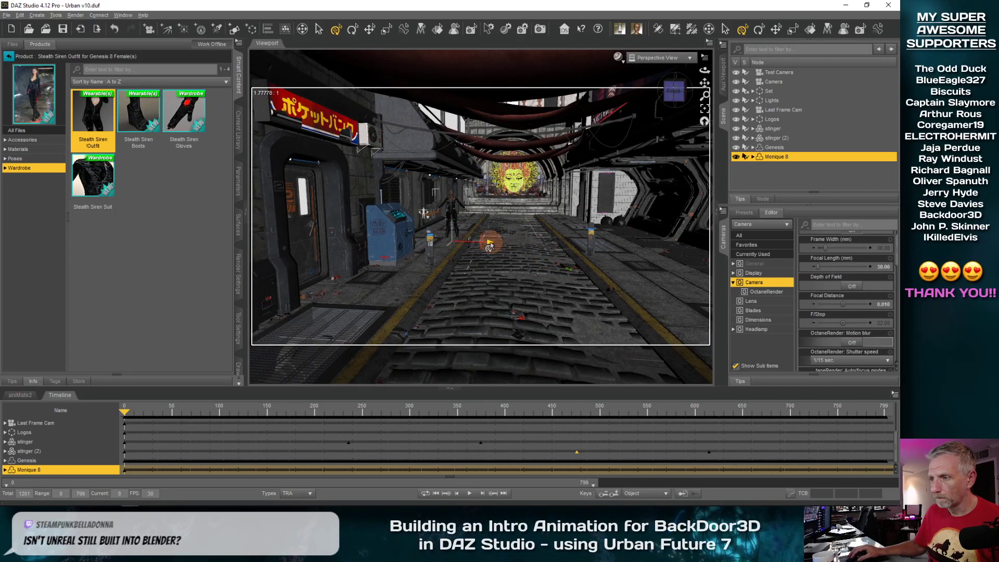
scroll(488, 247, "up", 5)
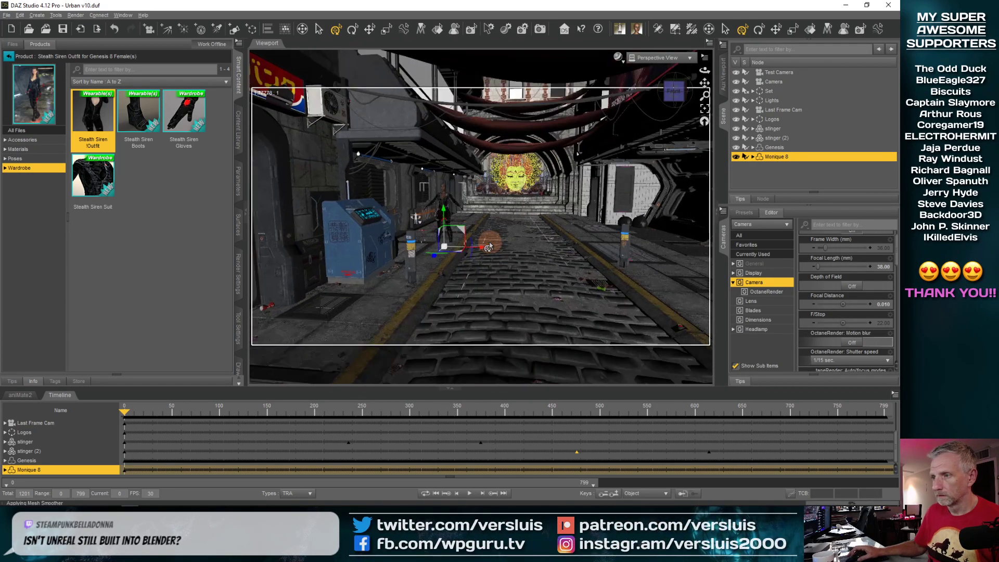
scroll(488, 246, "up", 5)
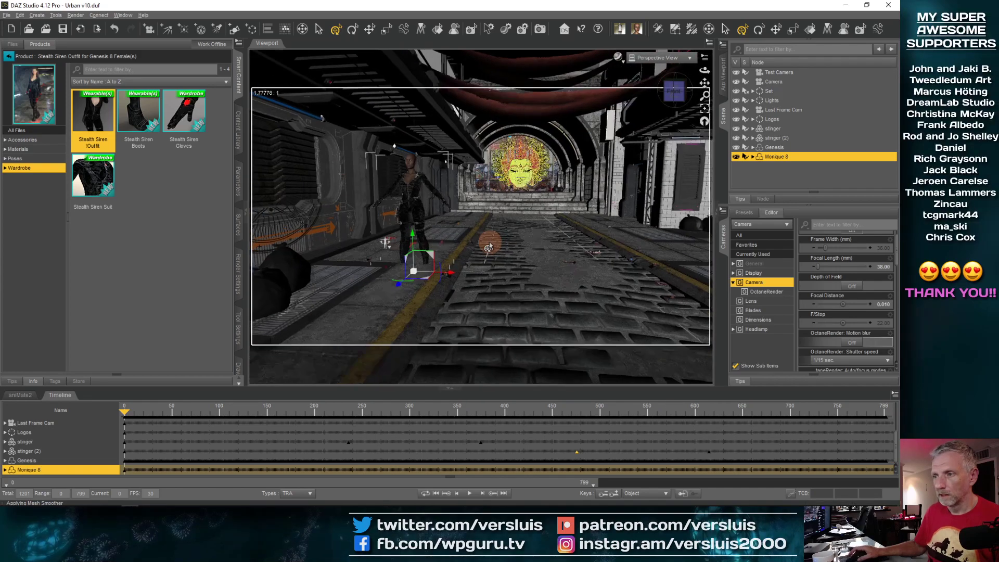
Adjust Monique 8's height so her boots stand on the sidewalk surface
left_click_drag(509, 276, 445, 225, "alt")
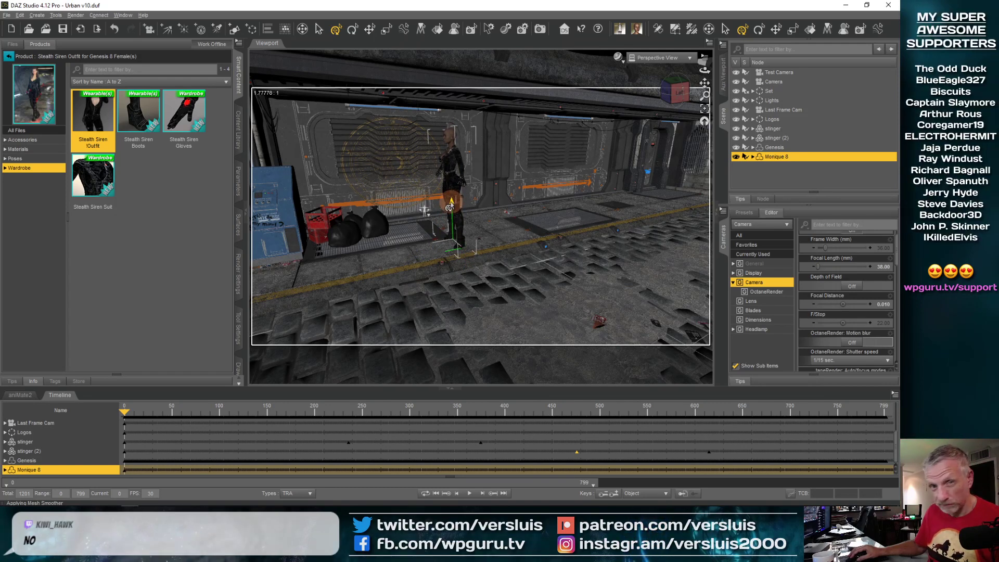
mouse_move(449, 212)
left_mouse_down("alt")
mouse_move(487, 267)
mouse_move(500, 233)
mouse_move(503, 249)
mouse_move(476, 259)
mouse_move(484, 273)
mouse_move(461, 274)
mouse_move(392, 225)
left_mouse_up("alt")
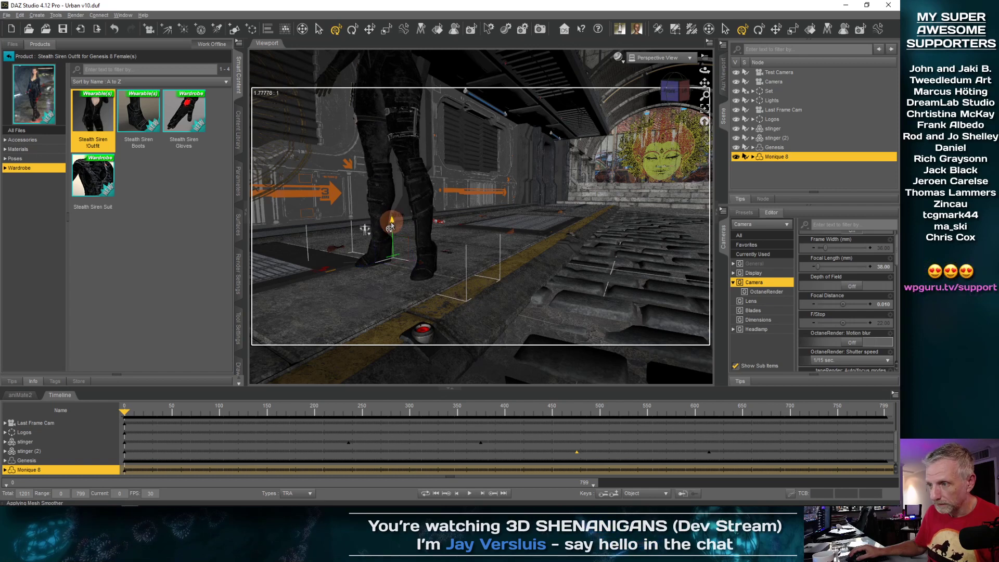
left_click_drag(392, 222, 391, 226, "alt")
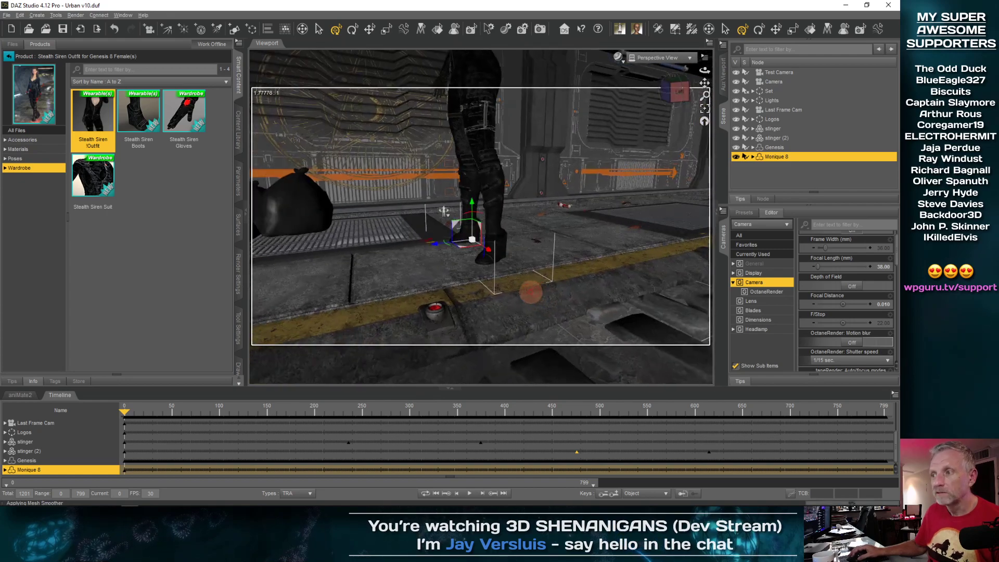
mouse_move(531, 292)
left_mouse_down("alt")
mouse_move(542, 297)
mouse_move(520, 290)
mouse_move(542, 292)
mouse_move(533, 293)
mouse_move(545, 258)
left_mouse_up("alt")
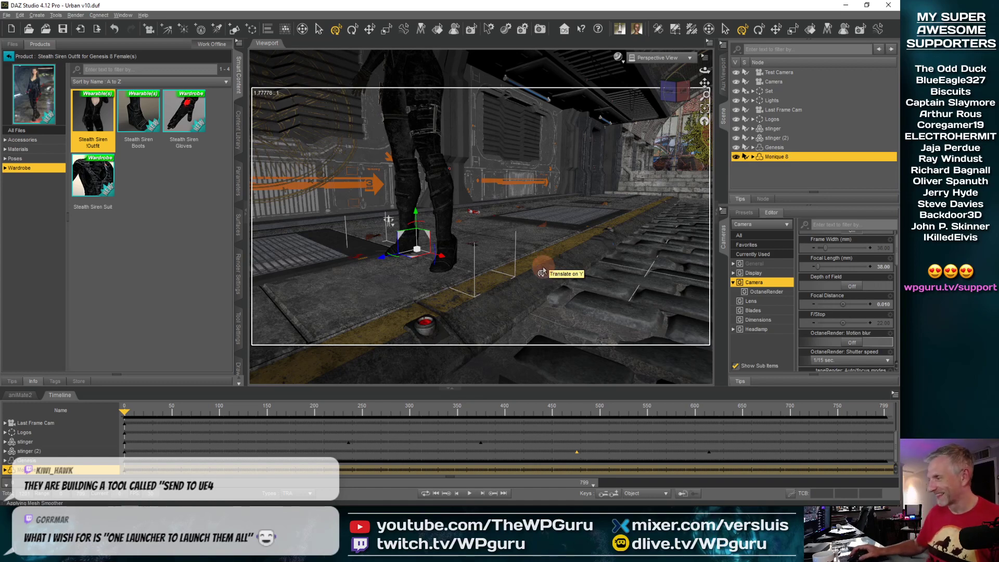
left_click_drag(472, 271, 469, 277, "alt")
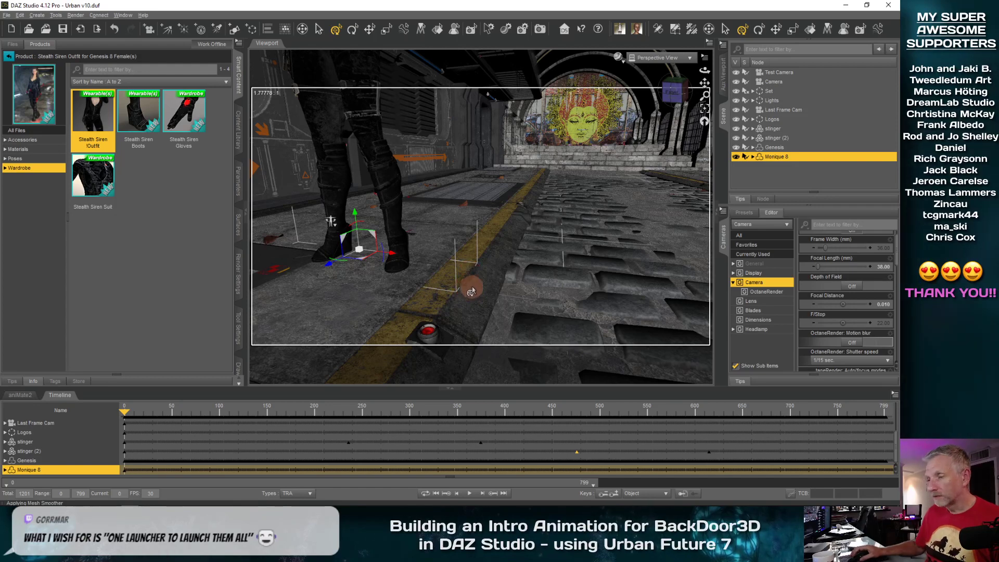
left_click_drag(472, 292, 472, 285, "alt")
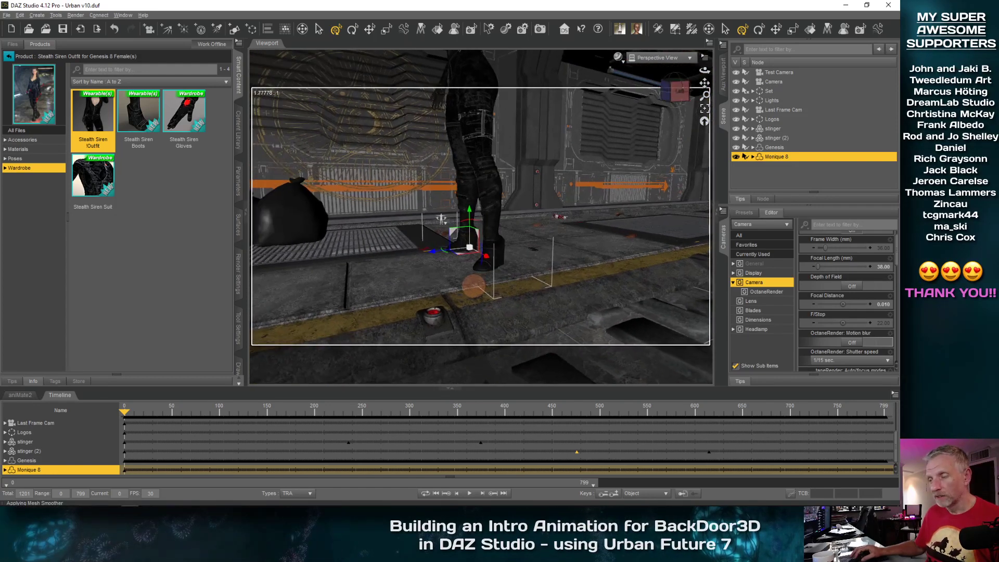
Move Monique 8 along the sidewalk into the gap between the blue console and the bollard
left_click_drag(473, 285, 423, 298, "alt")
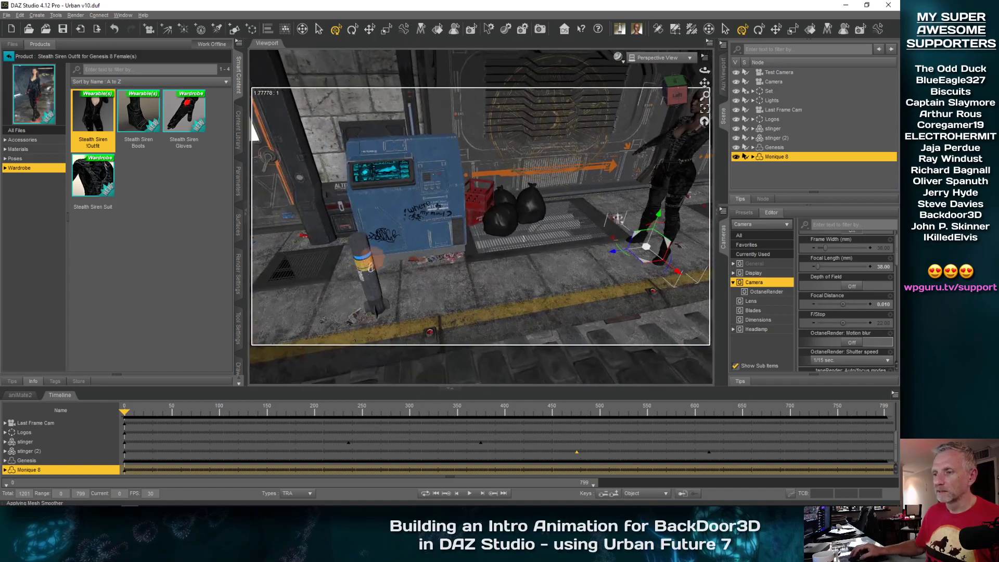
left_click_drag(495, 141, 462, 203, "alt")
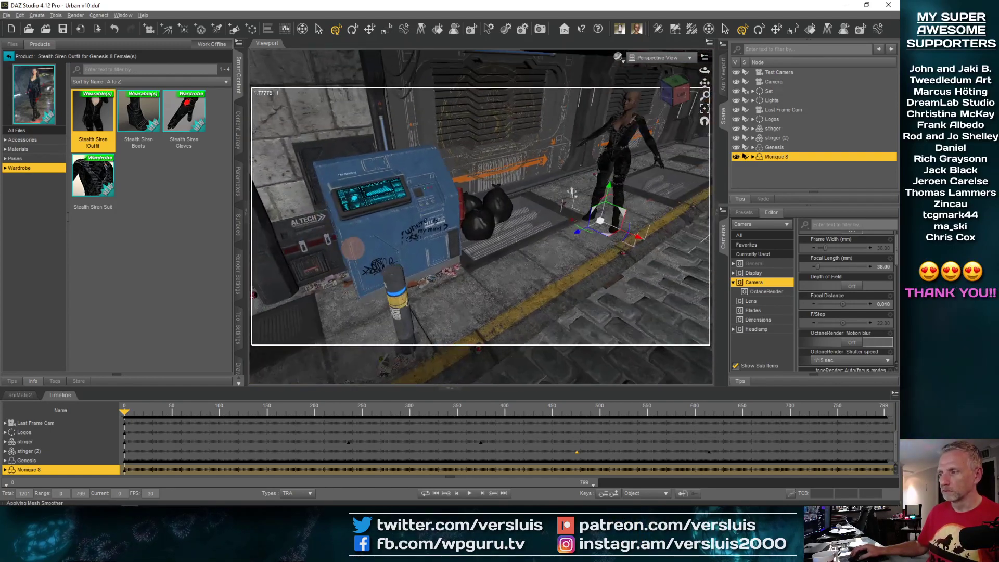
left_click_drag(556, 244, 394, 296)
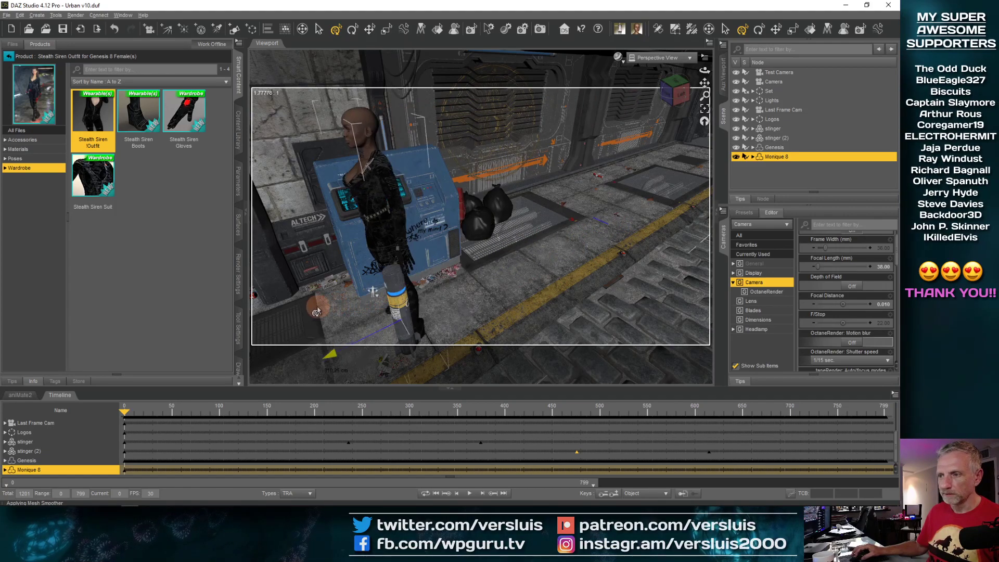
left_click_drag(360, 302, 413, 296, "alt")
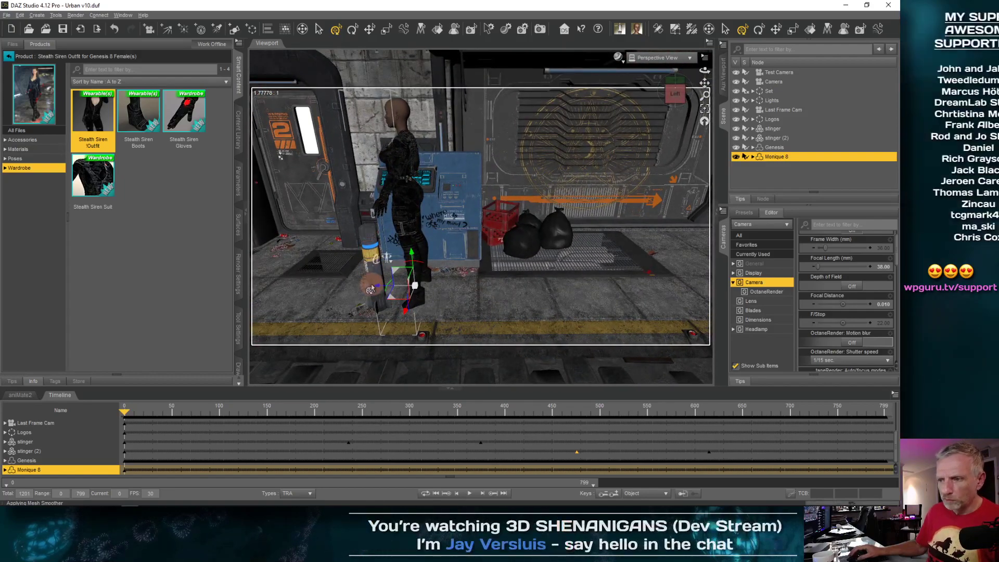
left_click_drag(351, 281, 397, 292, "alt")
scroll(489, 295, "up", 5)
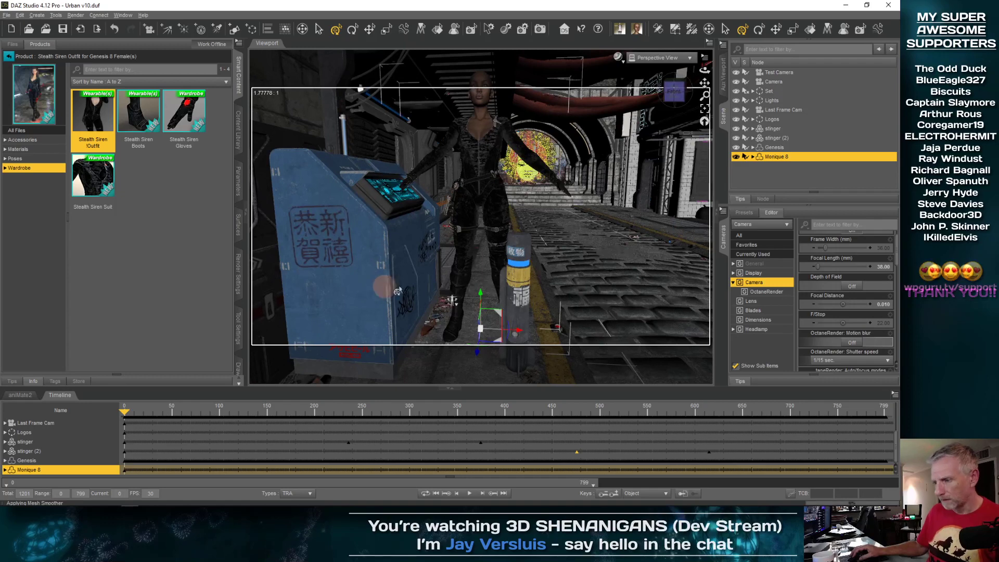
Try the forward_(1_cycle)-g8f walk animation from Genesis 8 Starter Essentials on Monique 8
left_click(17, 60)
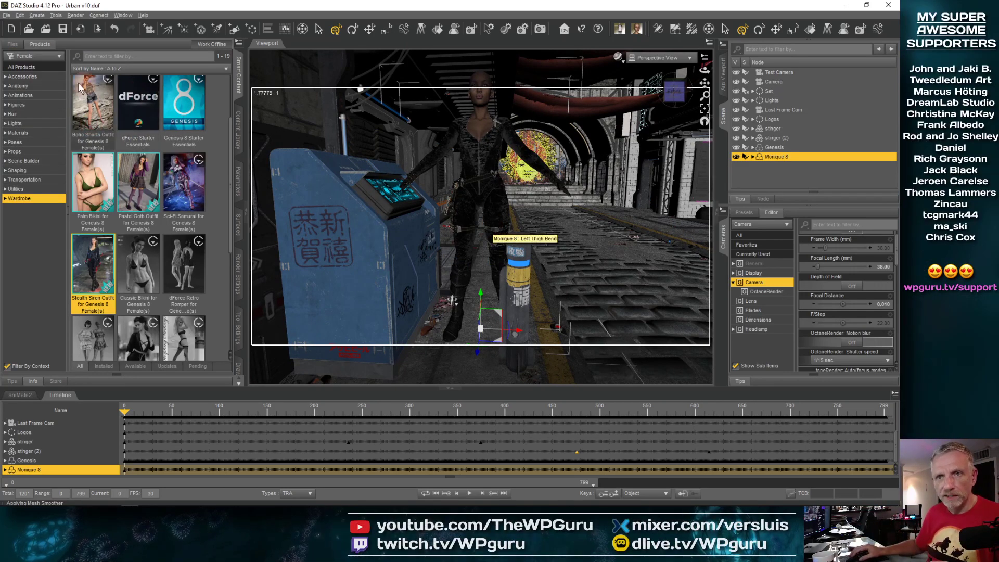
left_click(35, 95)
double_click(140, 117)
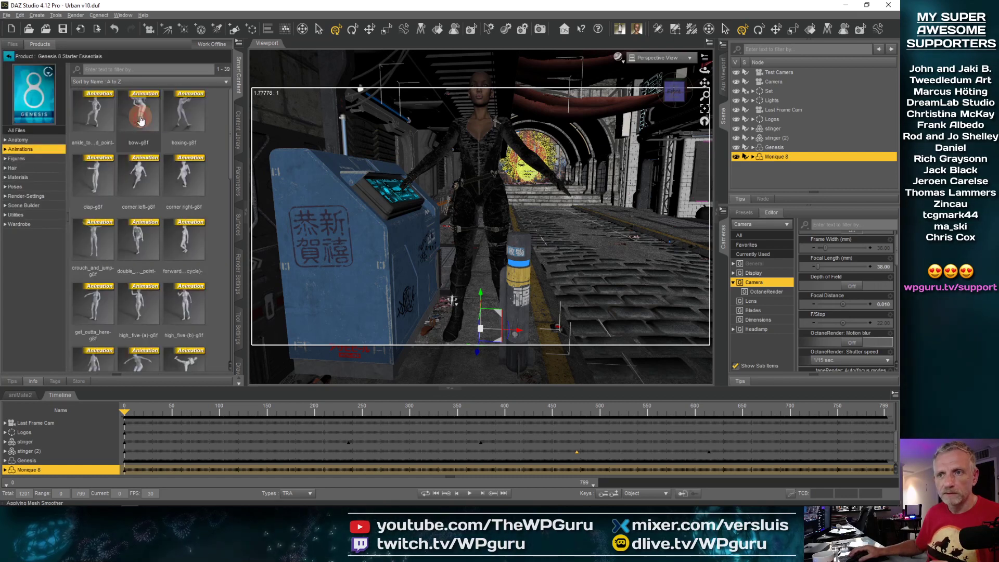
double_click(184, 254)
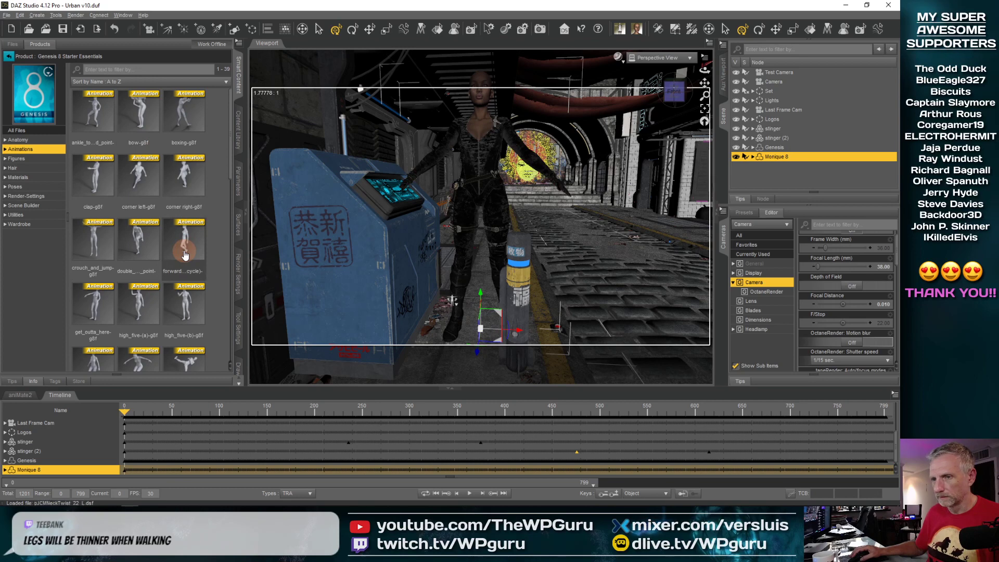
mouse_move(185, 254)
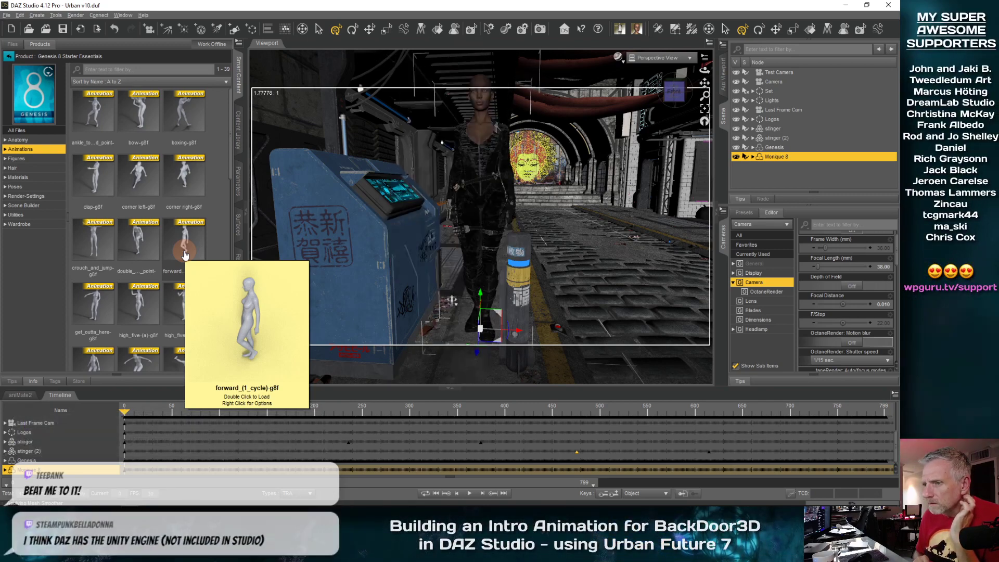
left_click_drag(185, 254, 395, 229)
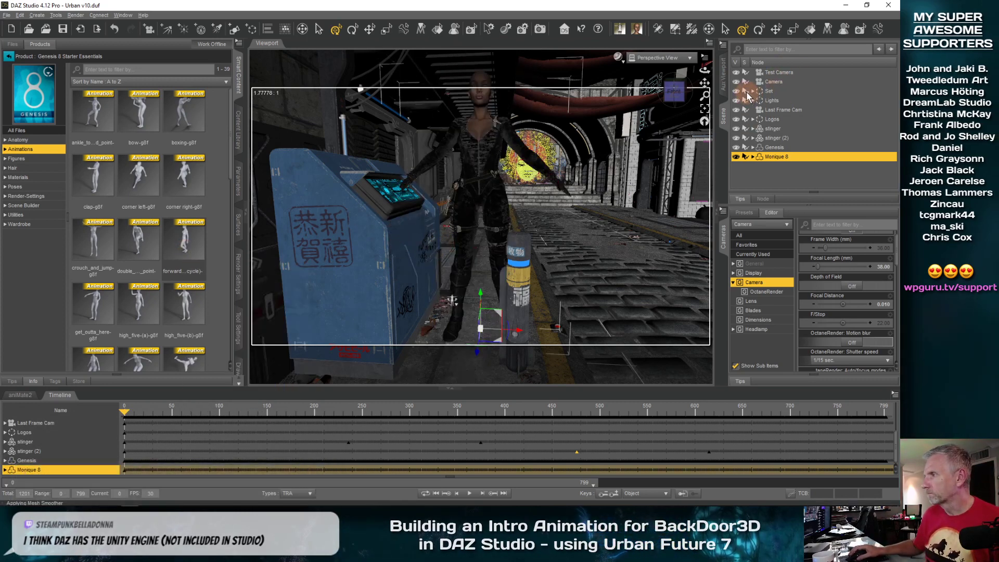
Slide the blue uf7Console01 console back toward the wall to widen the walkway beside the bollard
left_click(349, 288)
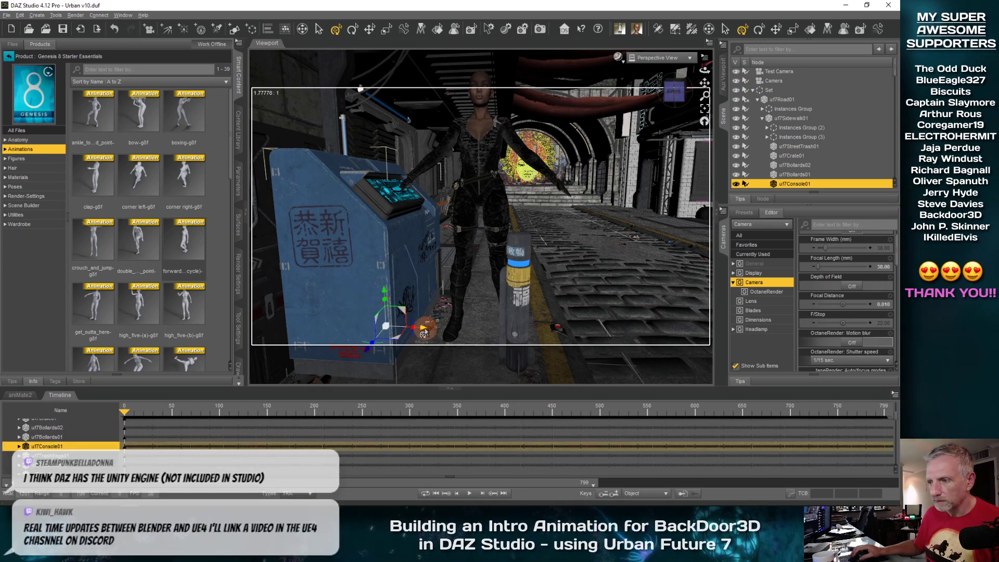
left_click_drag(424, 333, 393, 325)
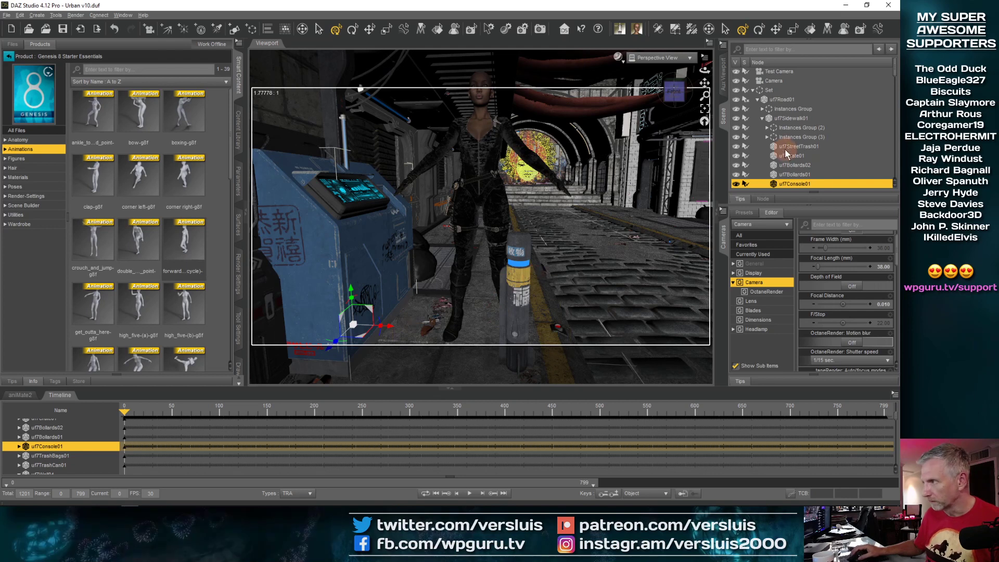
left_click(753, 90)
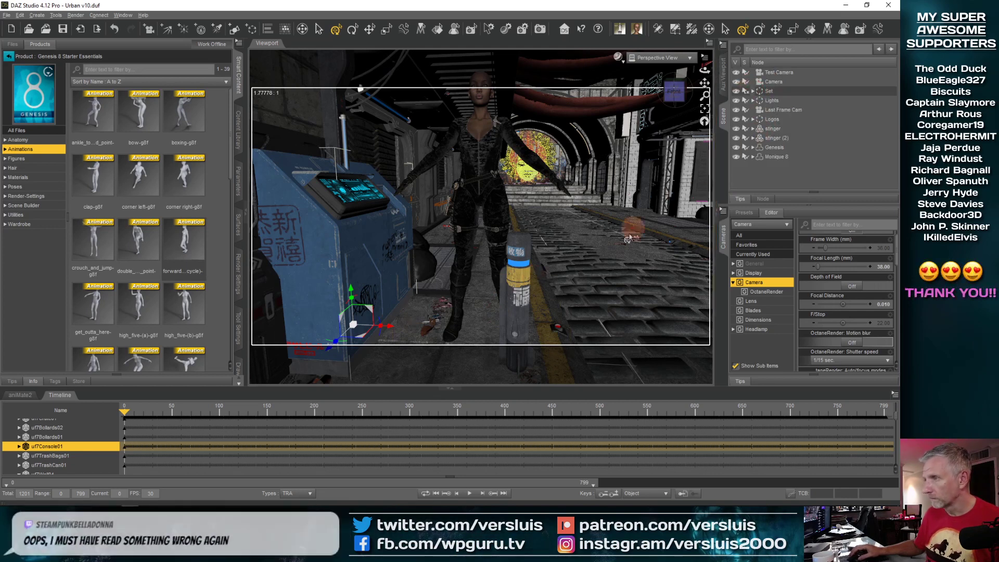
Center Monique 8 between the console and the bollard, then move her far back along the sidewalk beyond the trash bags
left_click(779, 157)
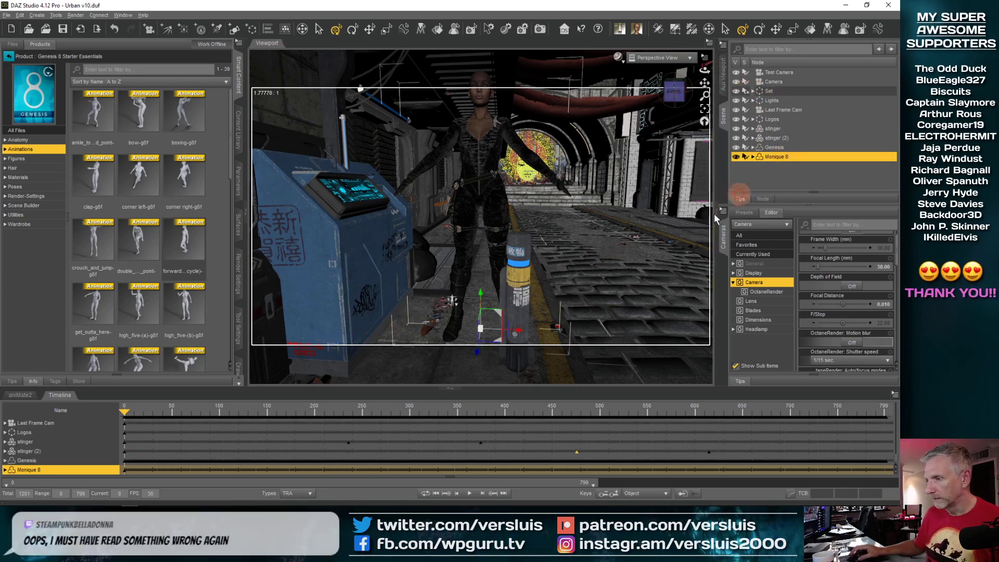
left_click_drag(518, 333, 483, 337)
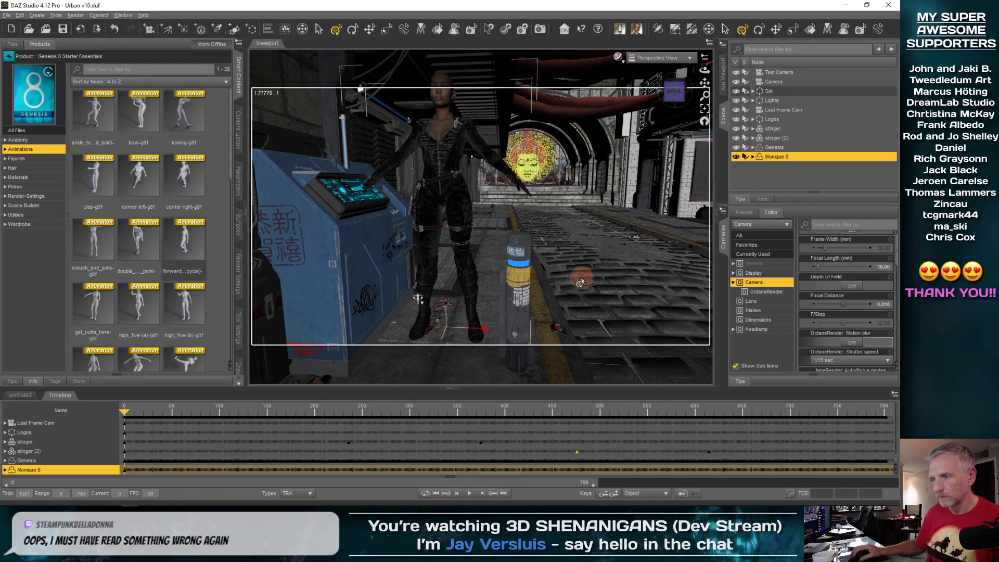
left_click_drag(581, 282, 551, 255, "alt")
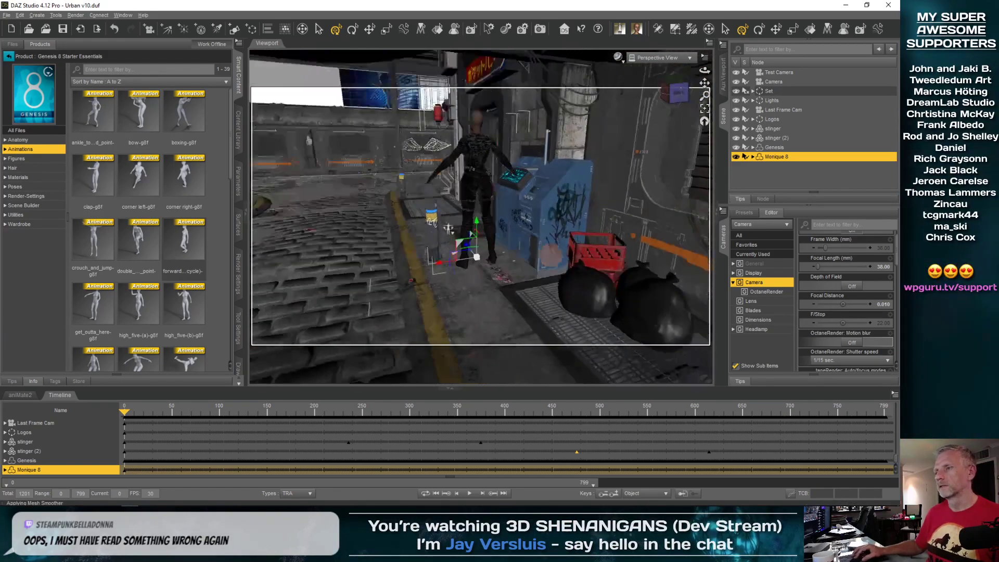
left_click_drag(449, 229, 394, 279, "alt")
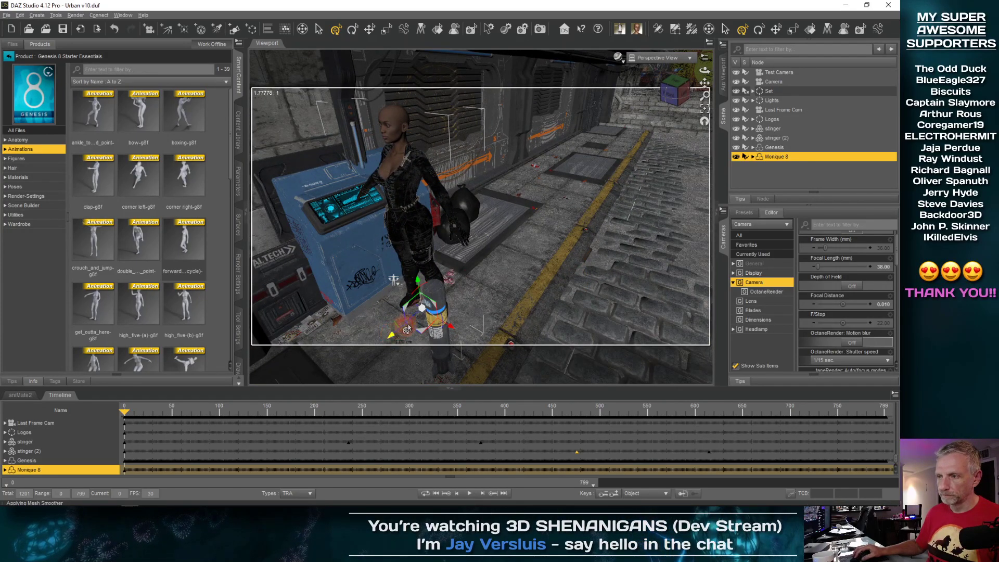
mouse_move(407, 329)
left_mouse_down()
mouse_move(484, 249)
mouse_move(591, 188)
left_mouse_up()
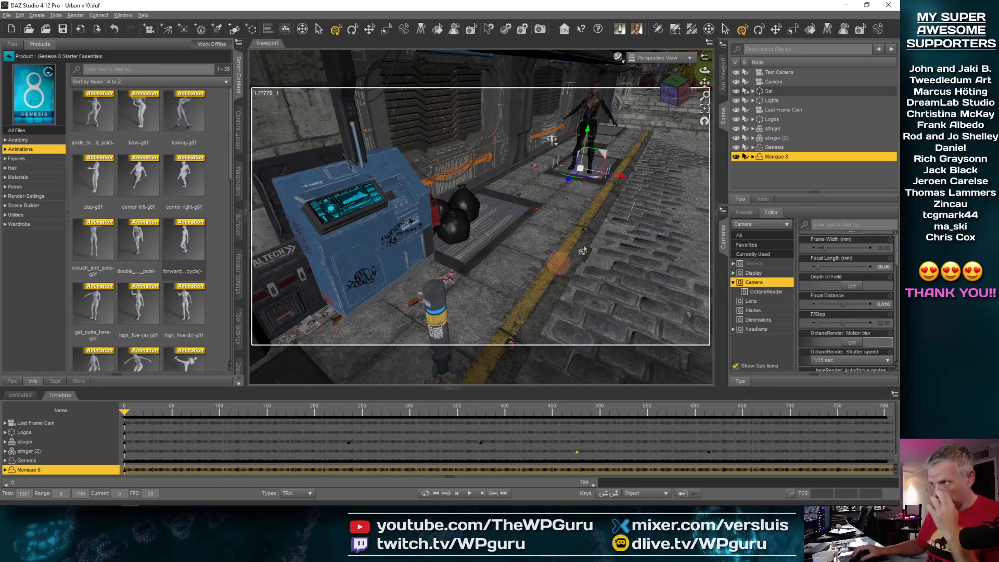
Move the playhead to about frame 550 using the auxiliary camera preview, and bring that range into view in aniMate2
left_click(723, 73)
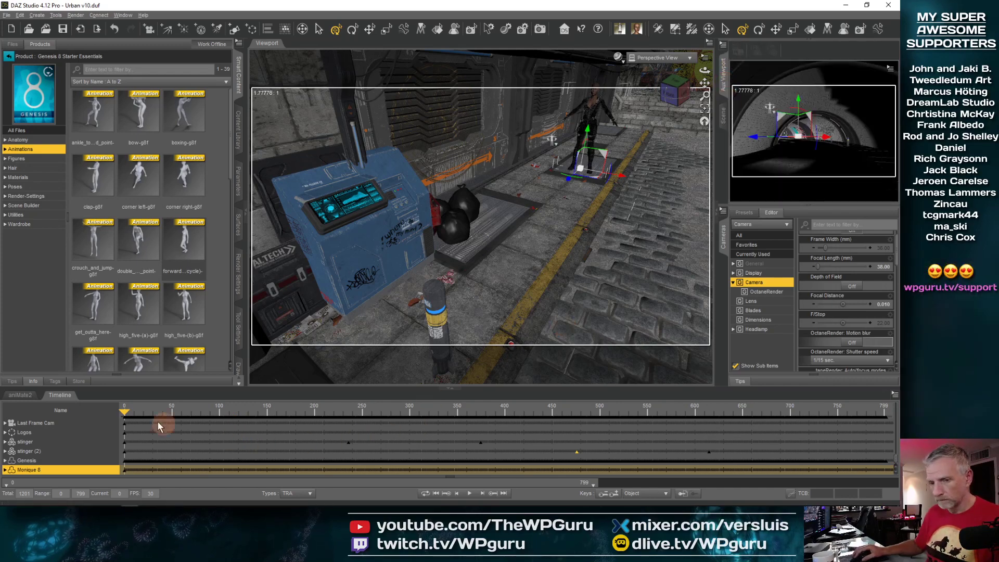
left_click_drag(124, 411, 498, 411)
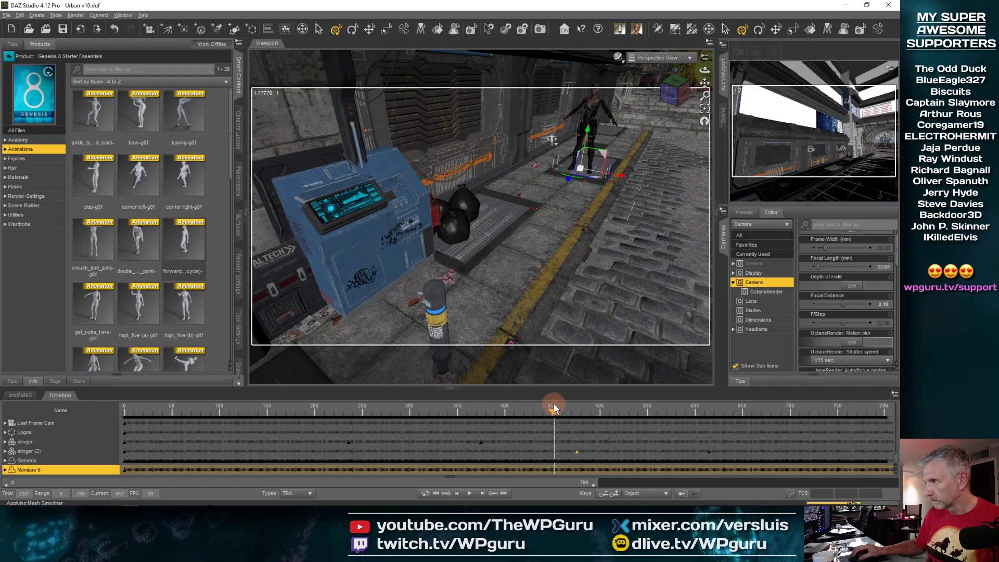
left_click_drag(554, 404, 645, 407)
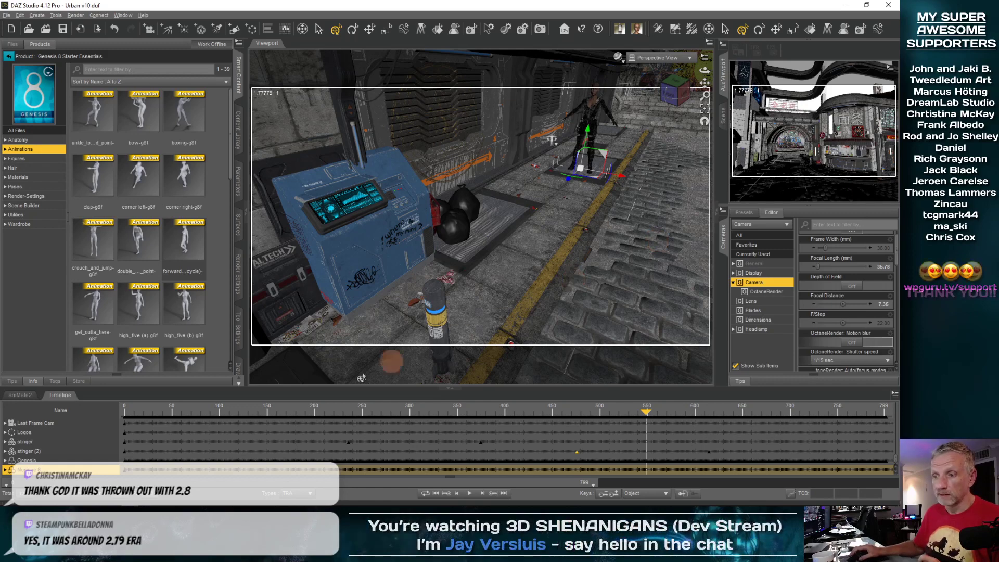
left_click(20, 396)
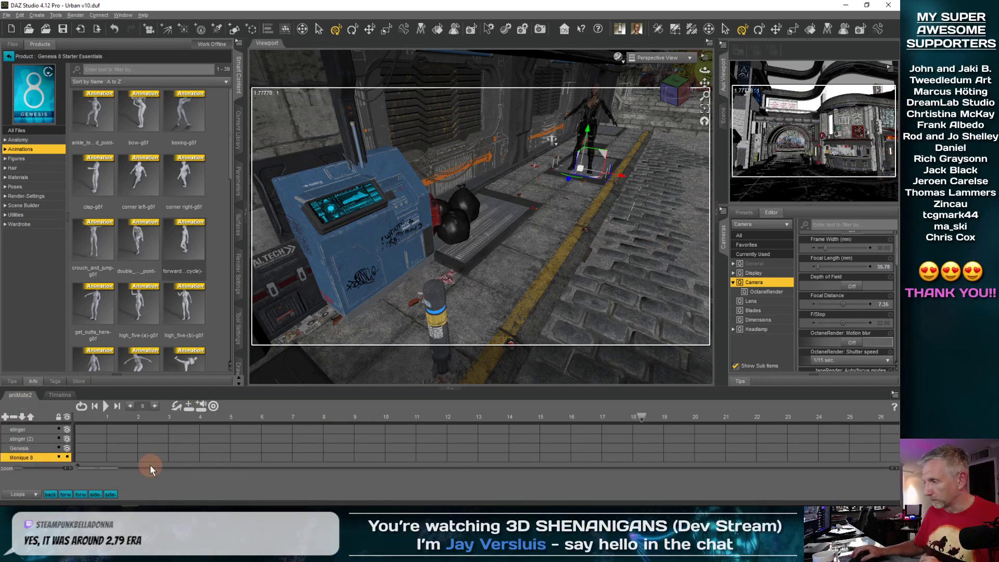
left_click_drag(103, 464, 888, 476)
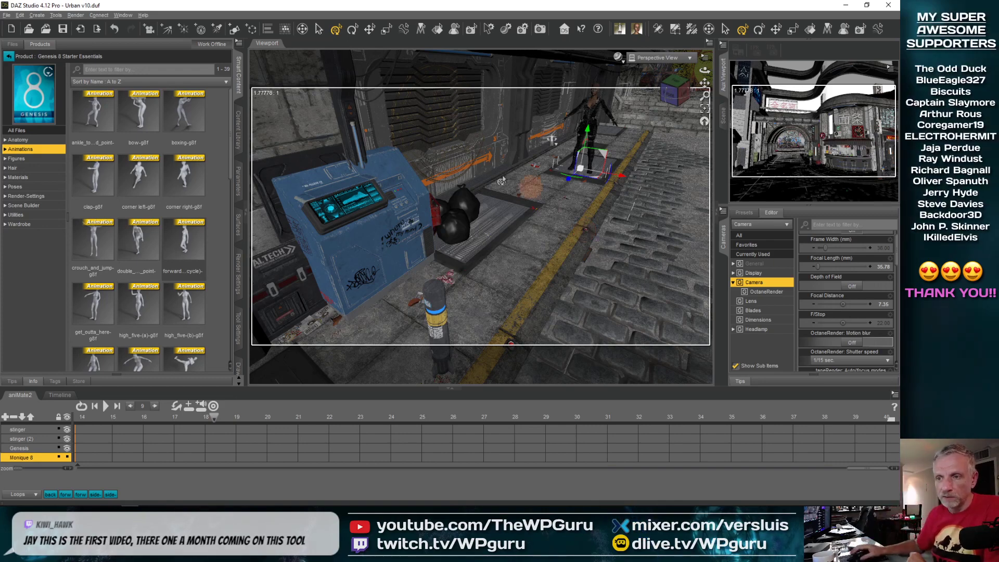
Place the forward_(1_cycle)-g8f clip near second 18 on Monique 8's aniMate2 track and extend its loops to about second 27
double_click(151, 250)
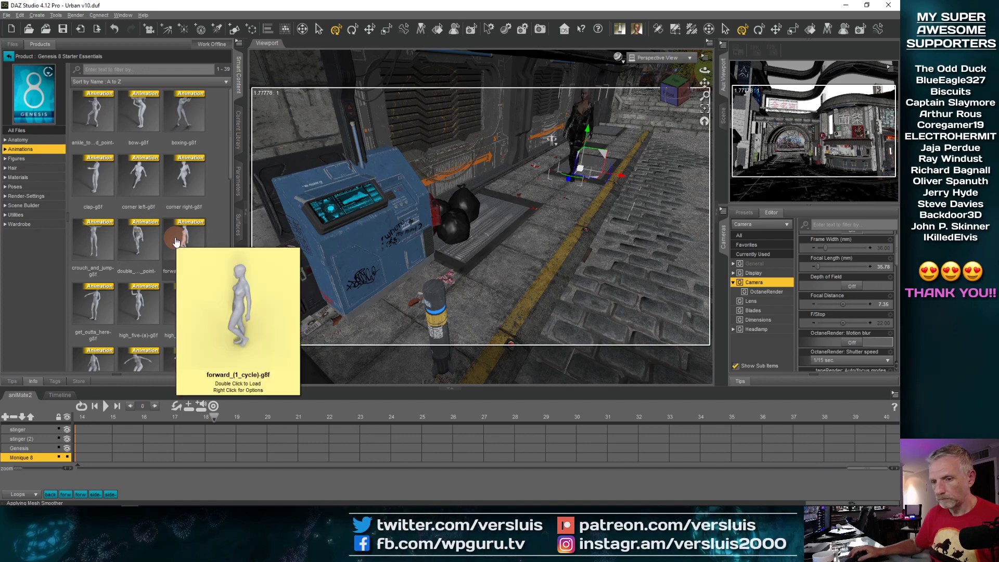
double_click(199, 302)
left_click(225, 432)
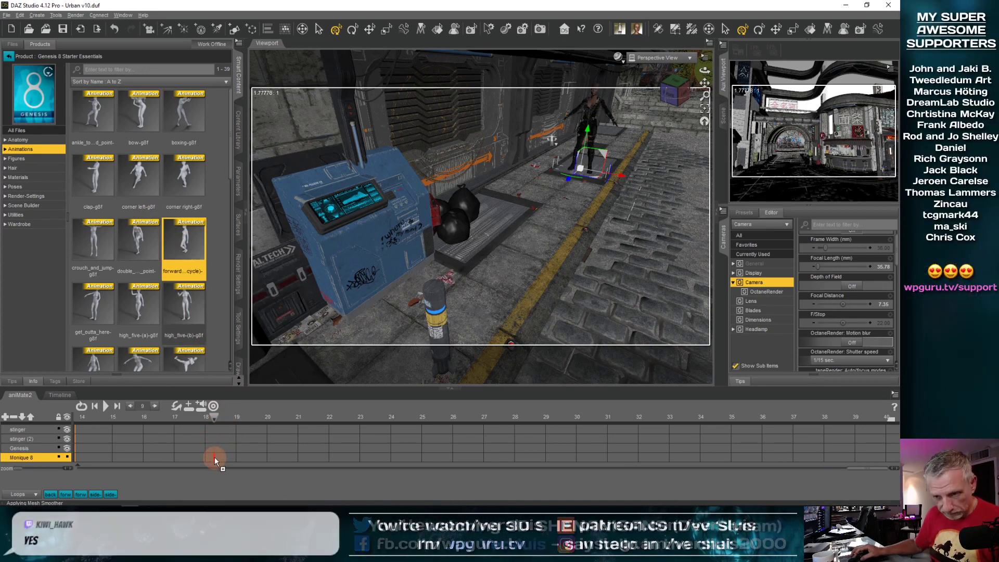
left_click_drag(214, 457, 215, 457)
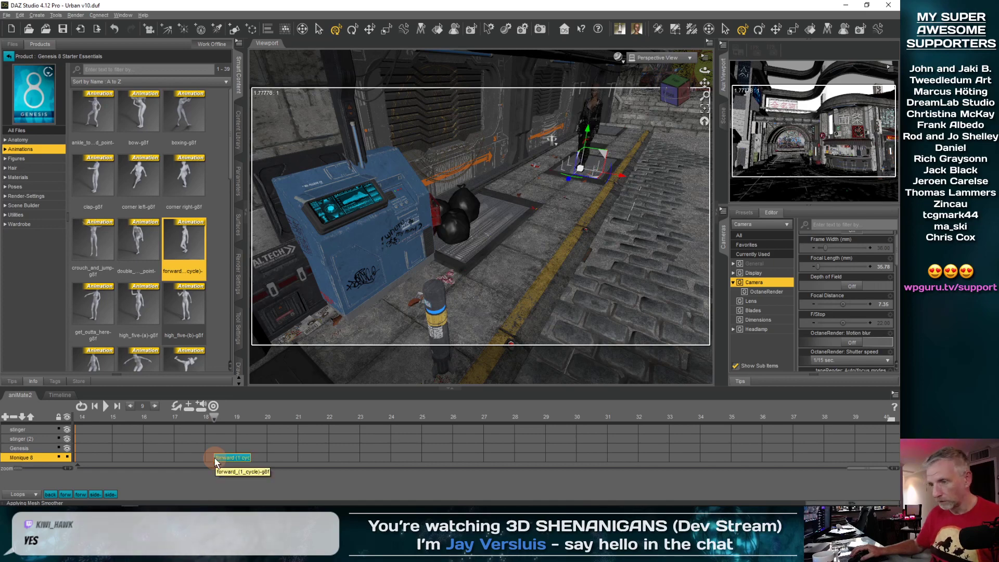
left_click(237, 459)
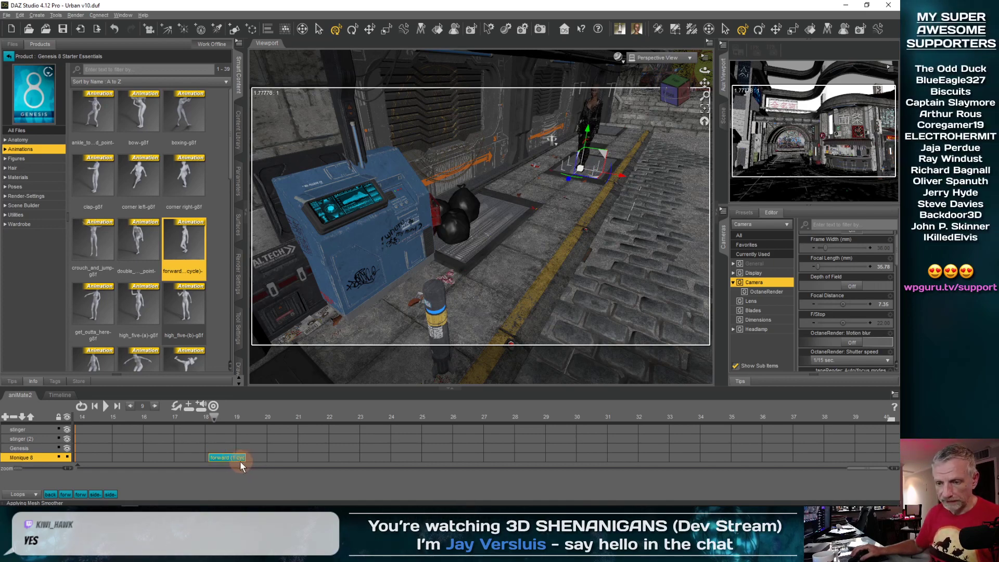
left_click(235, 458)
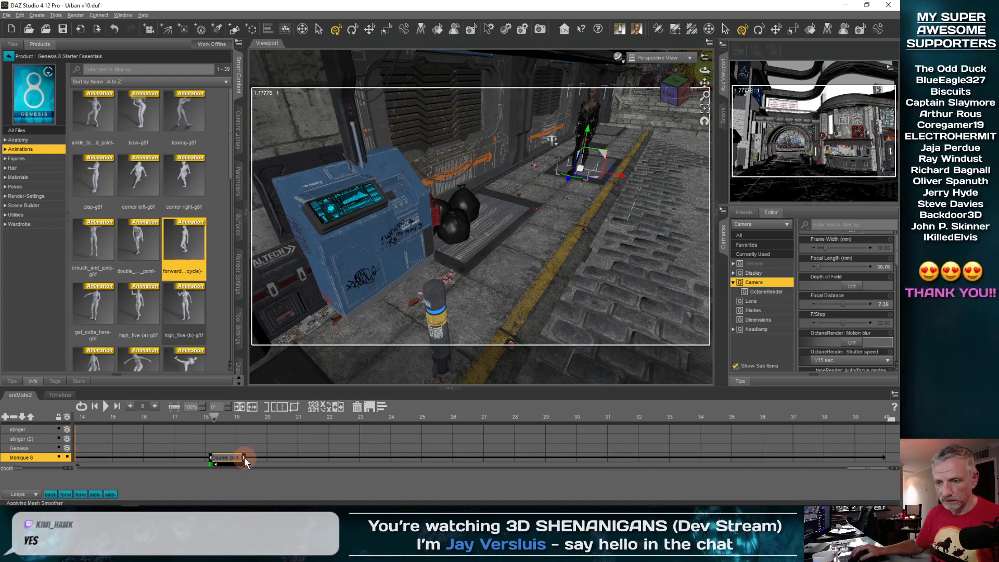
left_click_drag(245, 457, 492, 458)
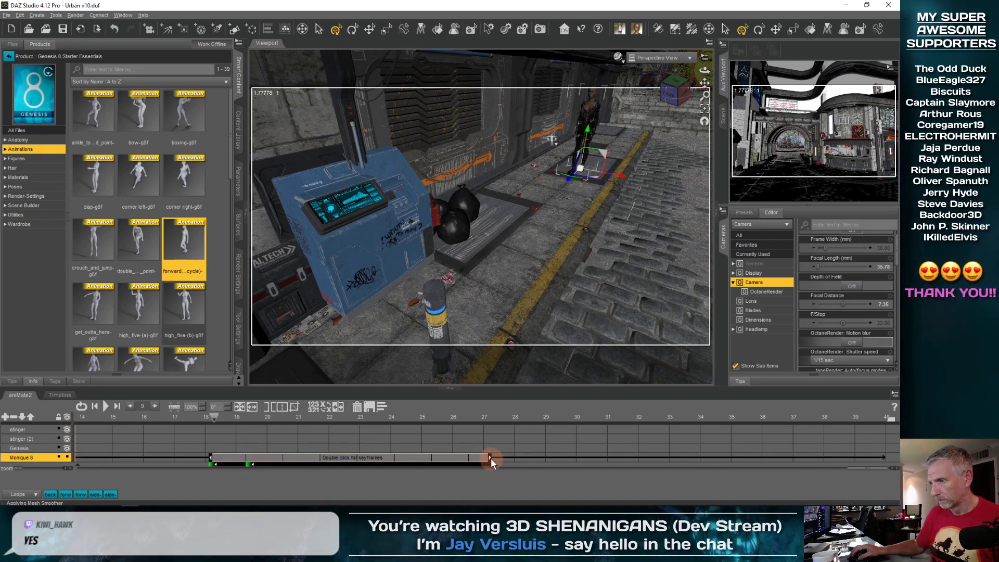
Scrub through the looped walk to its end, checking Monique 8's position in the auxiliary camera preview
left_click(218, 414)
left_click_drag(215, 414, 526, 402)
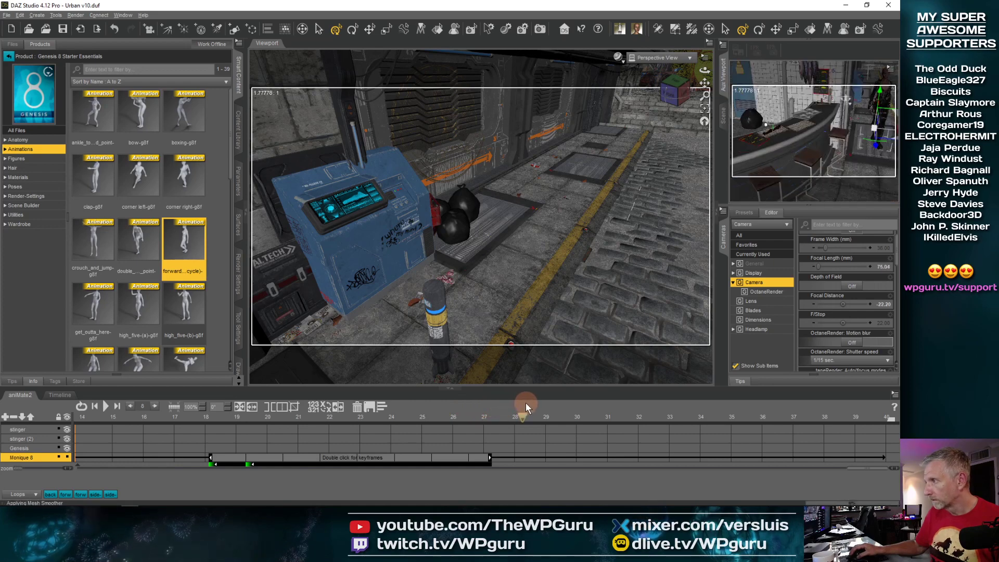
left_click(487, 412)
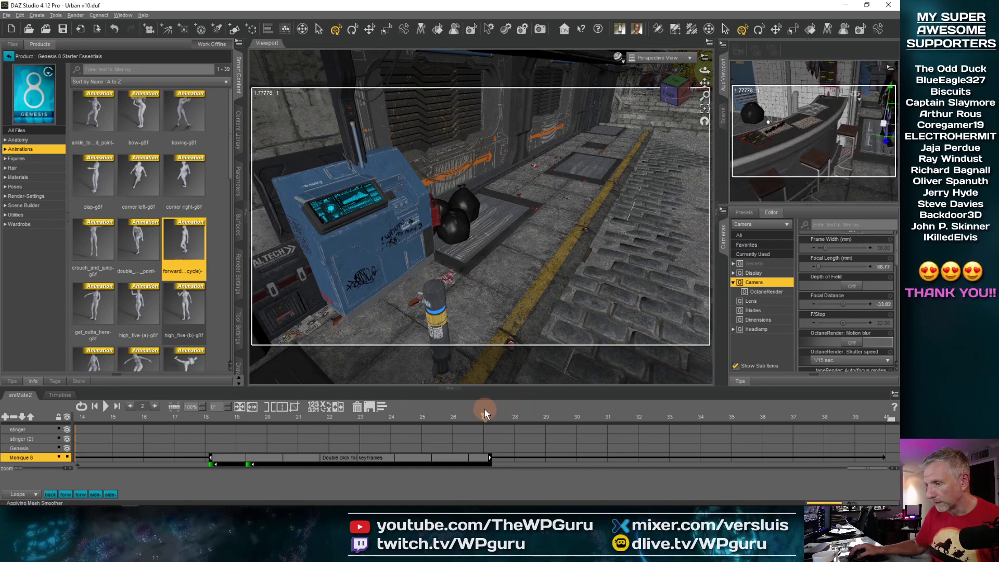
left_click_drag(486, 413, 491, 413)
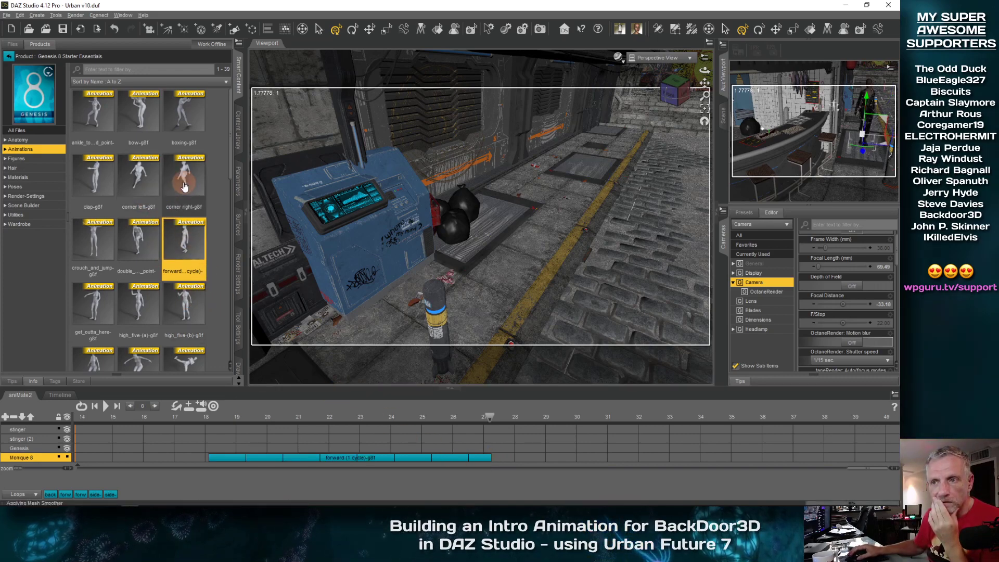
Append the corner left-g8f animation directly after the walk clip on Monique 8's track
mouse_move(184, 185)
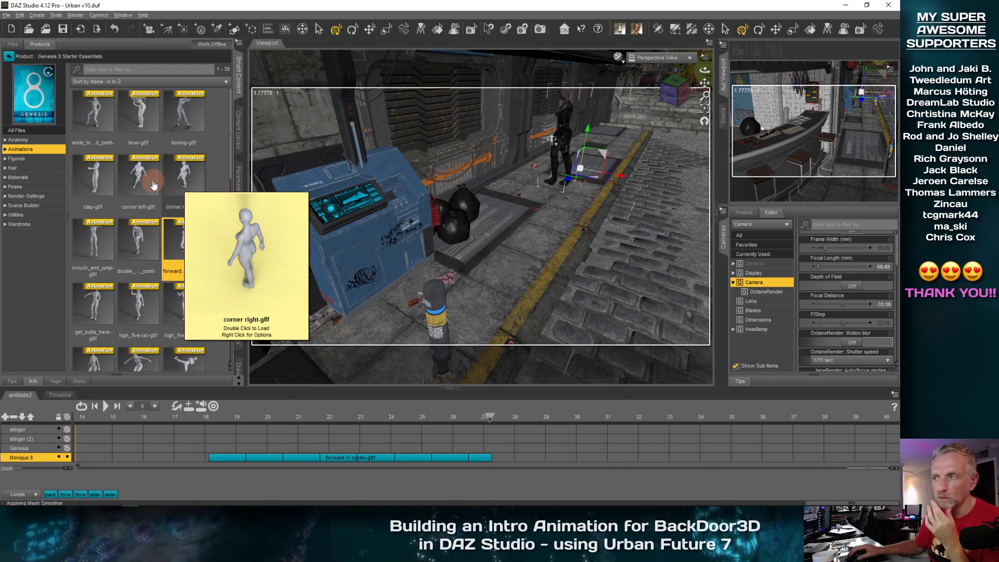
mouse_move(153, 185)
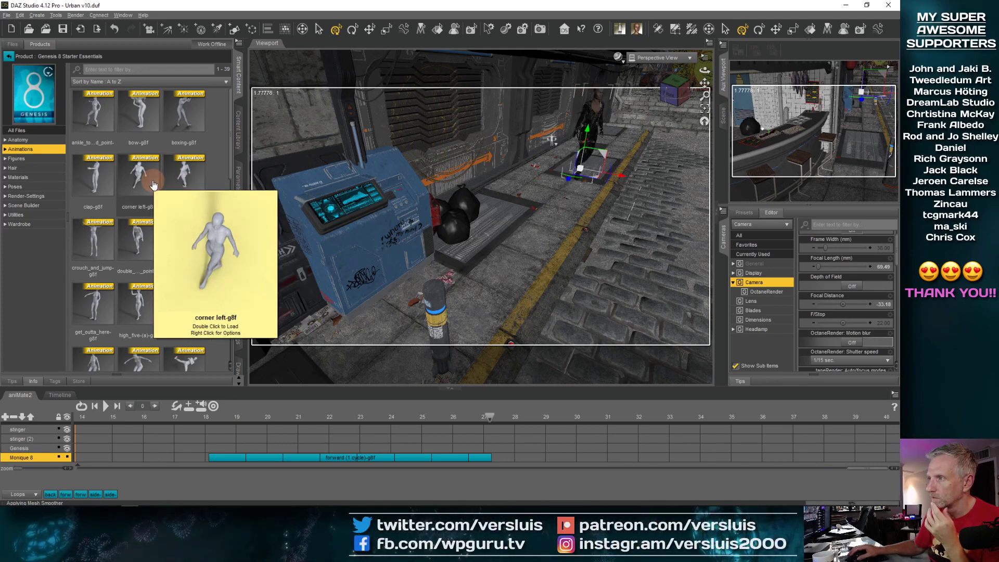
left_click_drag(154, 184, 513, 458)
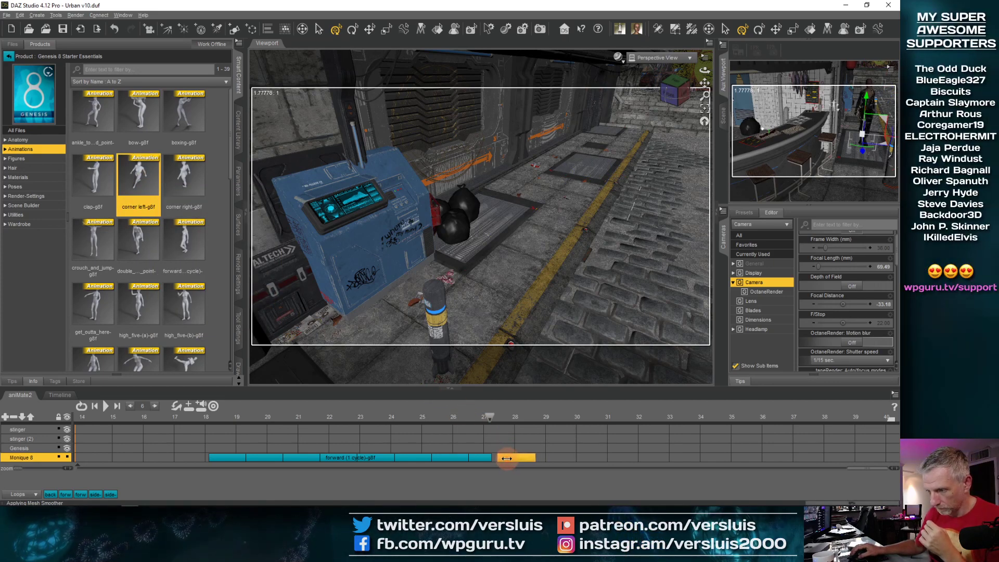
left_click(474, 470)
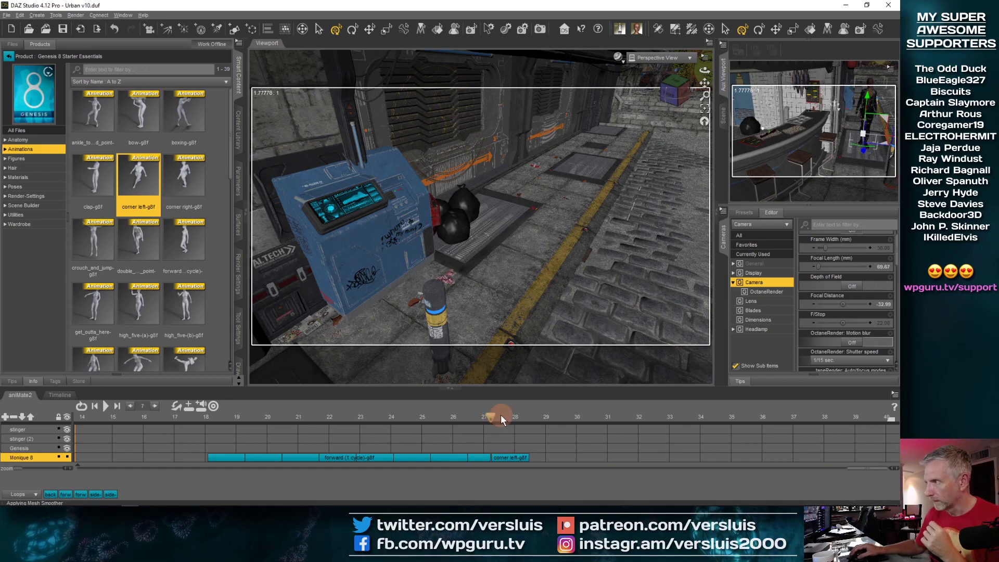
Shift the walk and corner left-g8f clips earlier so the walk starts at about second 17.5
left_click_drag(507, 414, 437, 458)
left_click(455, 458)
left_click(505, 459)
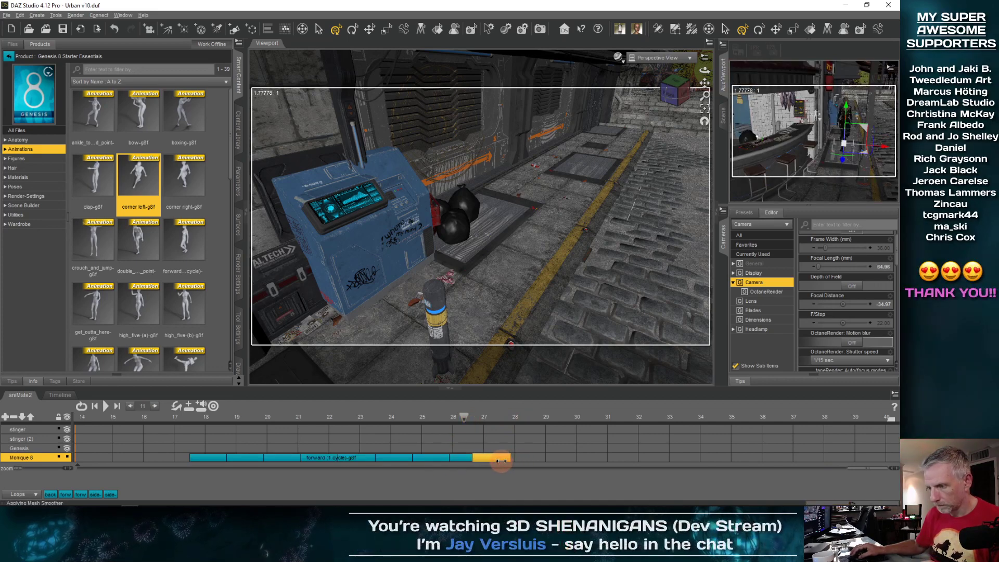
left_click(458, 417)
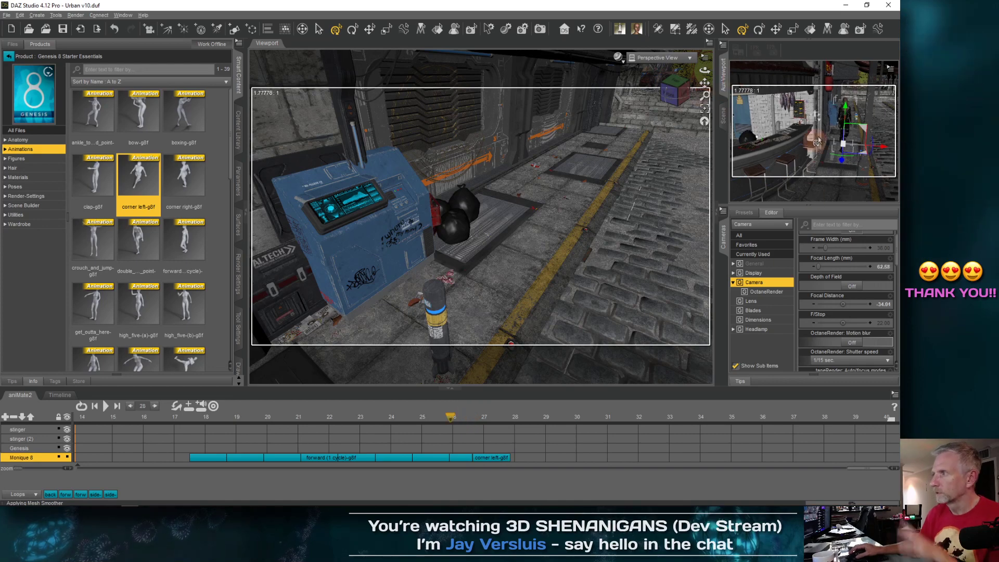
Switch the main viewport from Perspective View to the scene's Camera
left_click(622, 59)
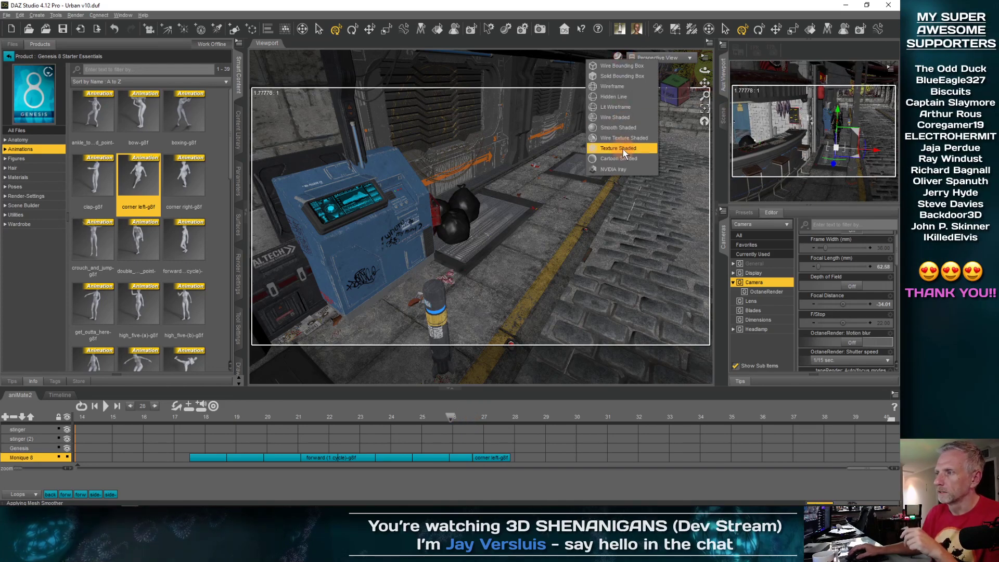
left_click(682, 55)
left_click(682, 56)
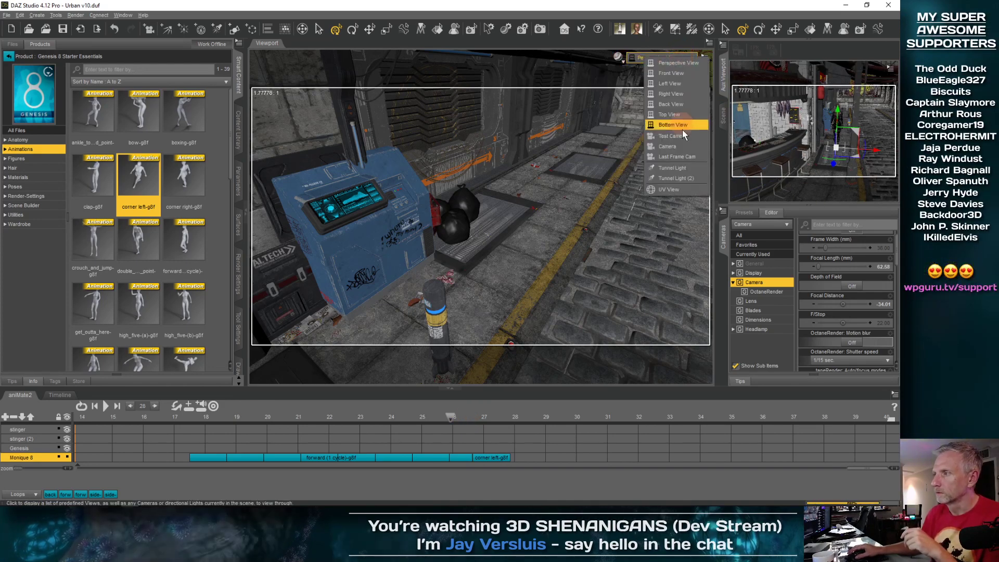
left_click(683, 145)
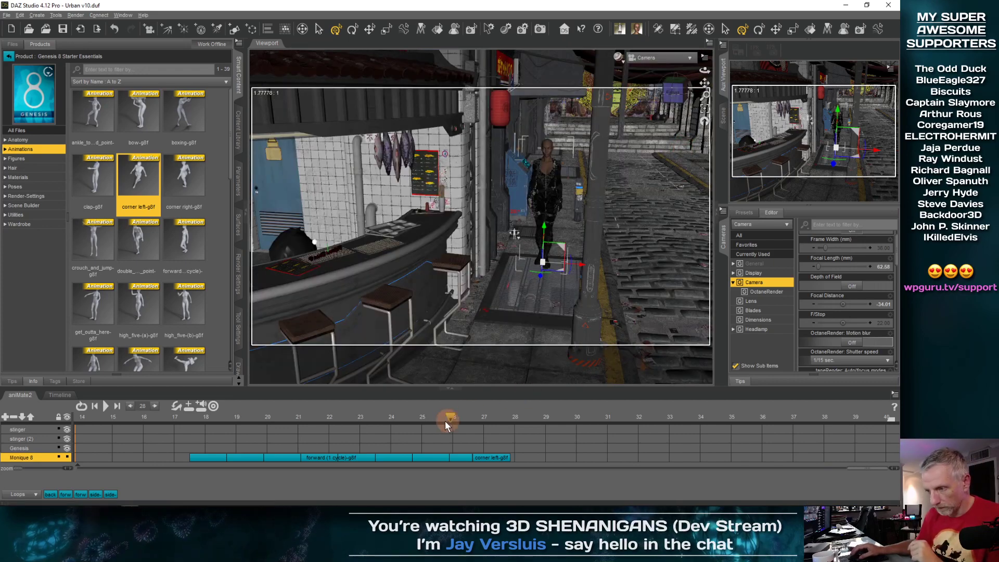
Shift both Monique 8 clips slightly earlier to start at about second 17, checking her turn by the noodle bar
mouse_move(453, 415)
left_mouse_down()
mouse_move(517, 410)
mouse_move(465, 419)
left_mouse_up()
left_click_drag(457, 457, 480, 457)
left_click_drag(468, 420, 498, 420)
mouse_move(504, 411)
left_mouse_down()
mouse_move(413, 417)
mouse_move(496, 407)
left_mouse_up()
left_click(479, 456)
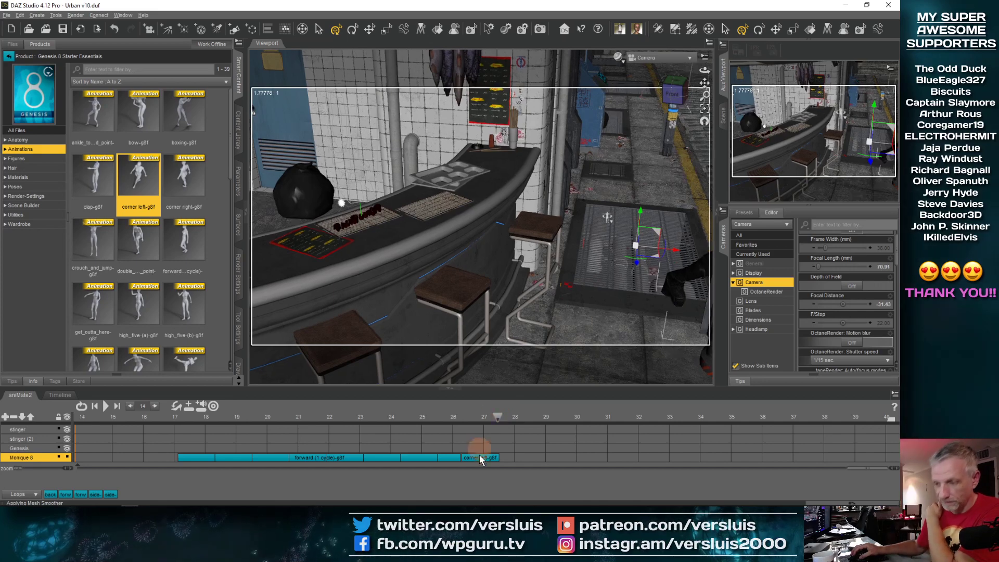
left_click(497, 431)
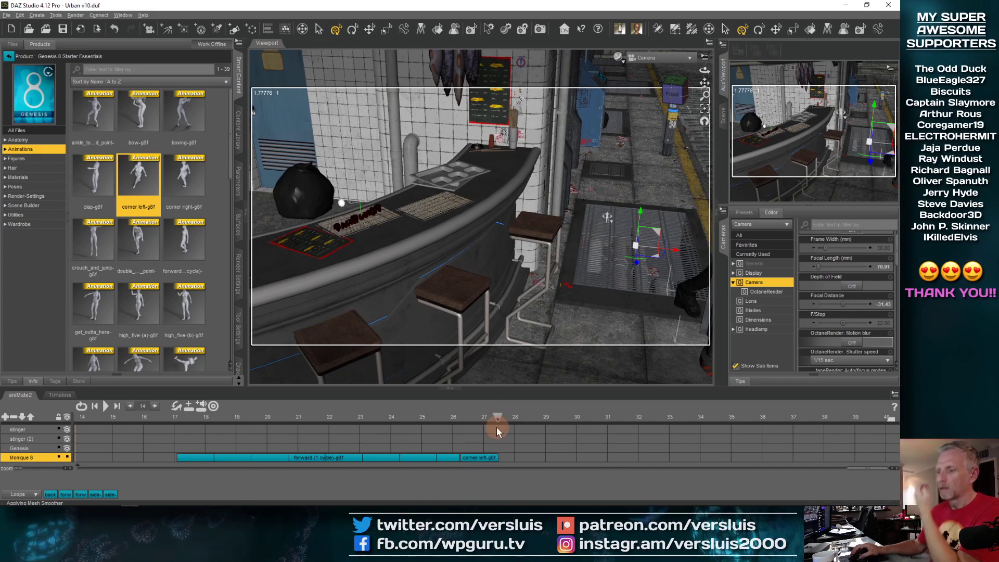
Set the main viewport's draw style to Texture Shaded and switch it from the scene's Camera to Perspective View
left_click_drag(390, 419, 263, 417)
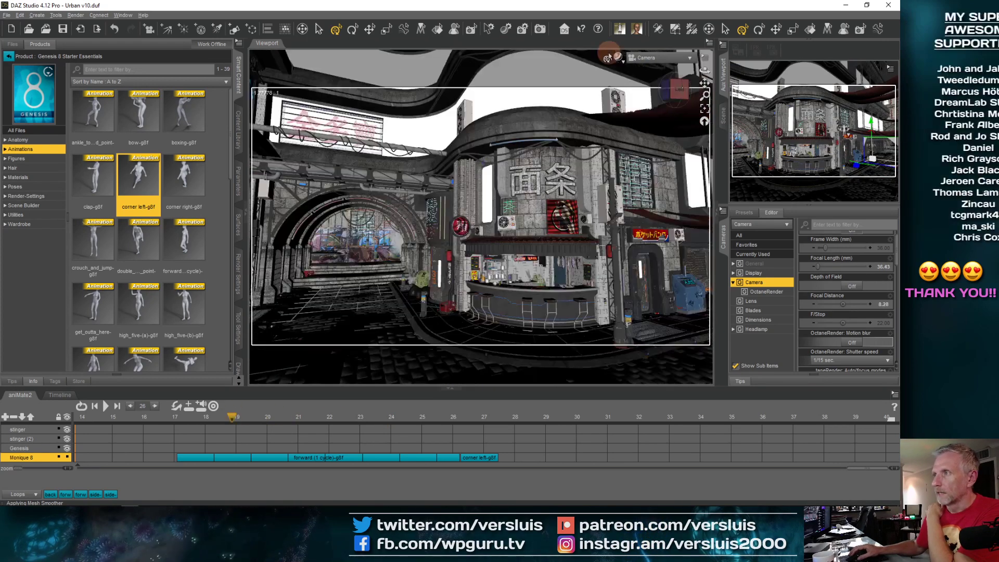
left_click(618, 57)
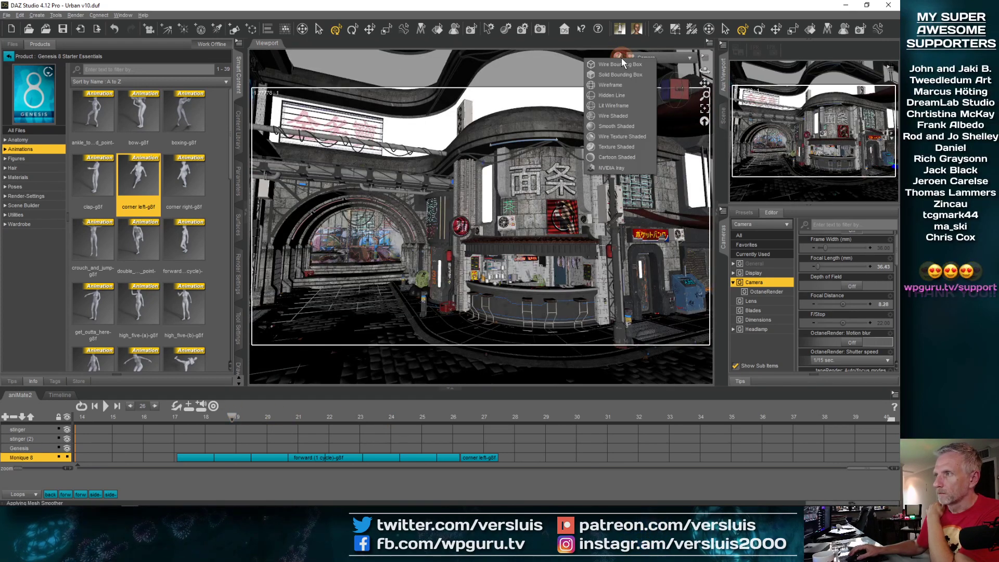
left_click(628, 148)
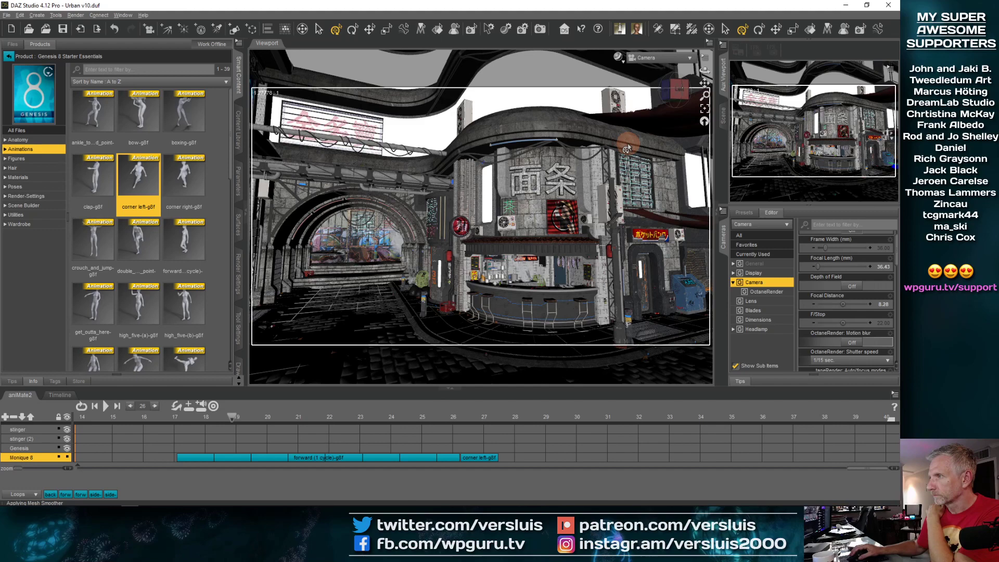
left_click(659, 57)
left_click(666, 73)
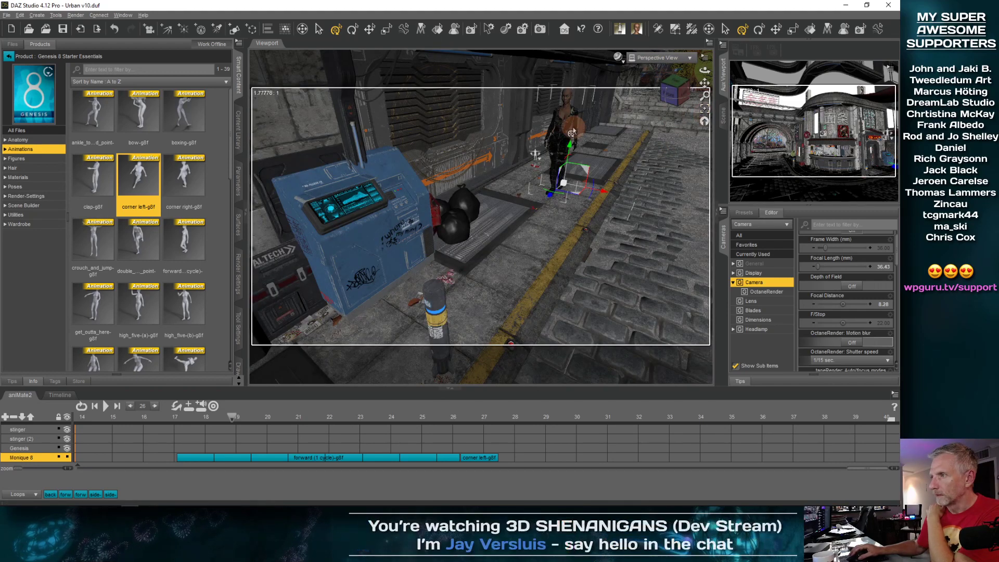
left_click(704, 110)
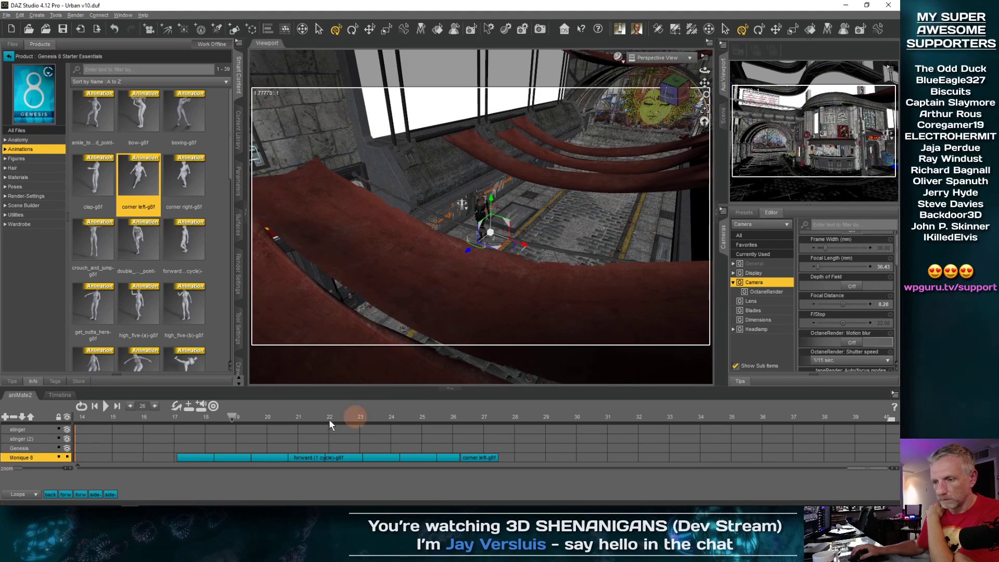
Extend the visible Timeline range back to frame 0 and move the playhead to frame 0
left_click_drag(235, 417, 77, 417)
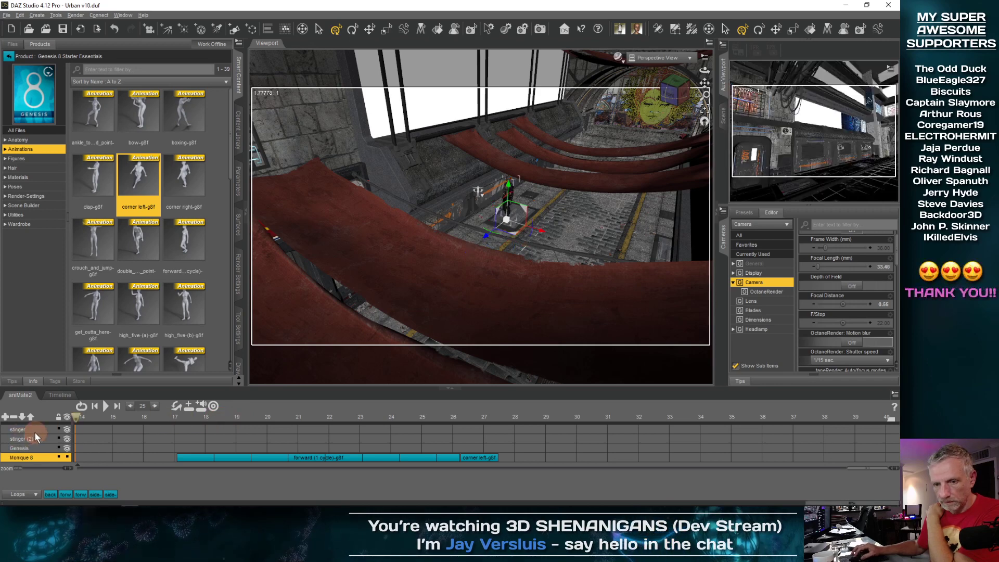
left_click(61, 395)
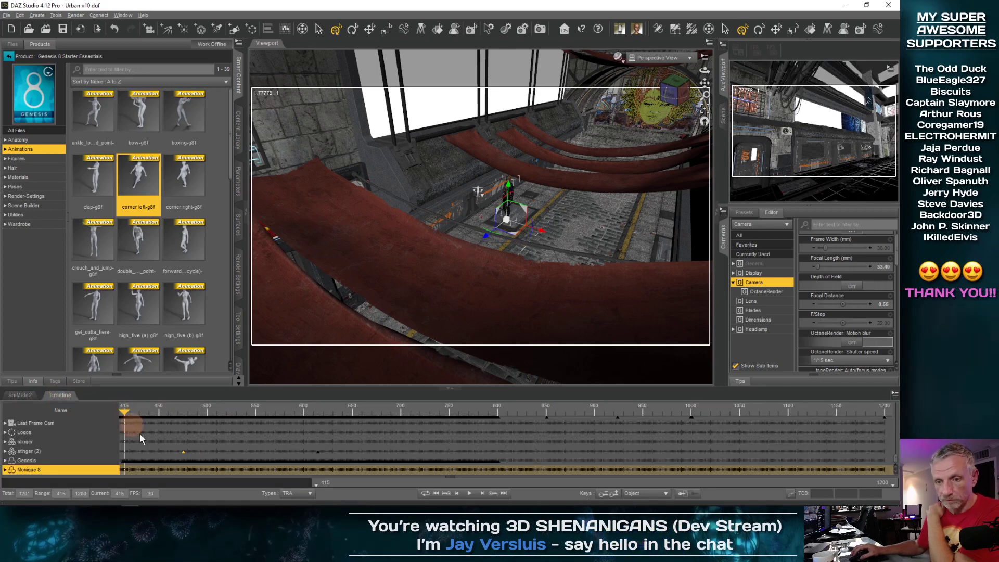
left_click_drag(375, 483, 65, 483)
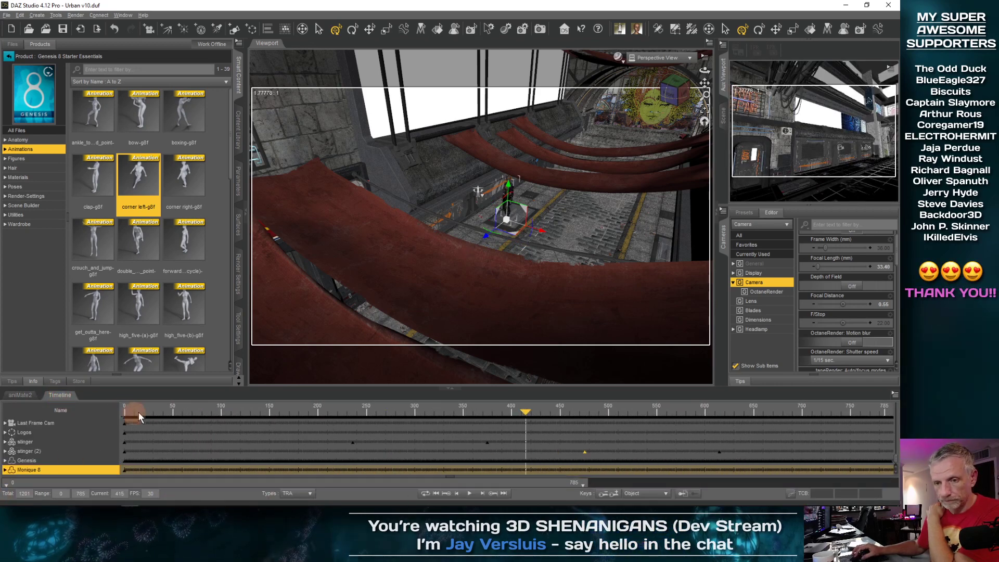
left_click_drag(345, 408, 100, 420)
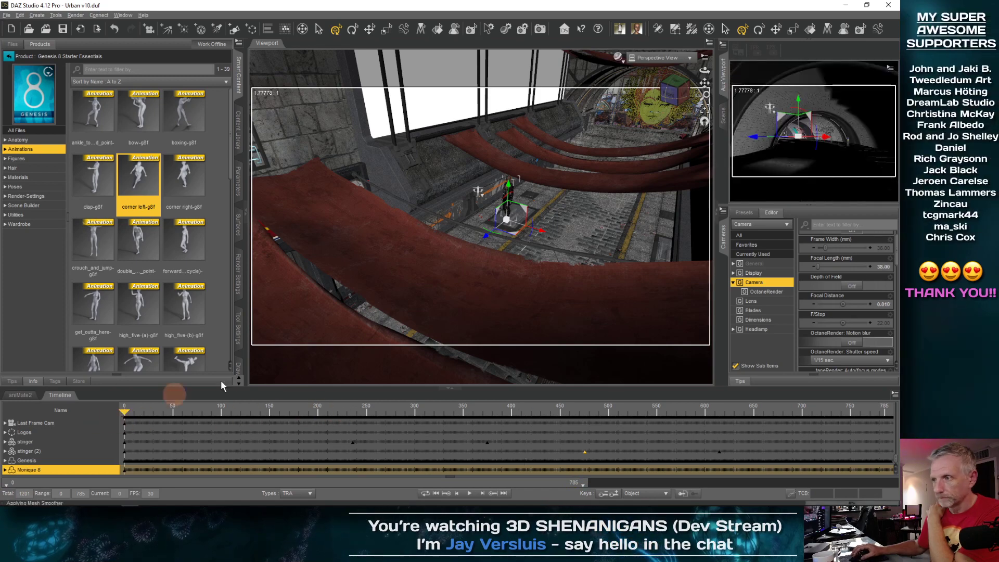
Frame Monique 8's upper body close up in the perspective view and bring up the scene's node list
left_click(705, 113)
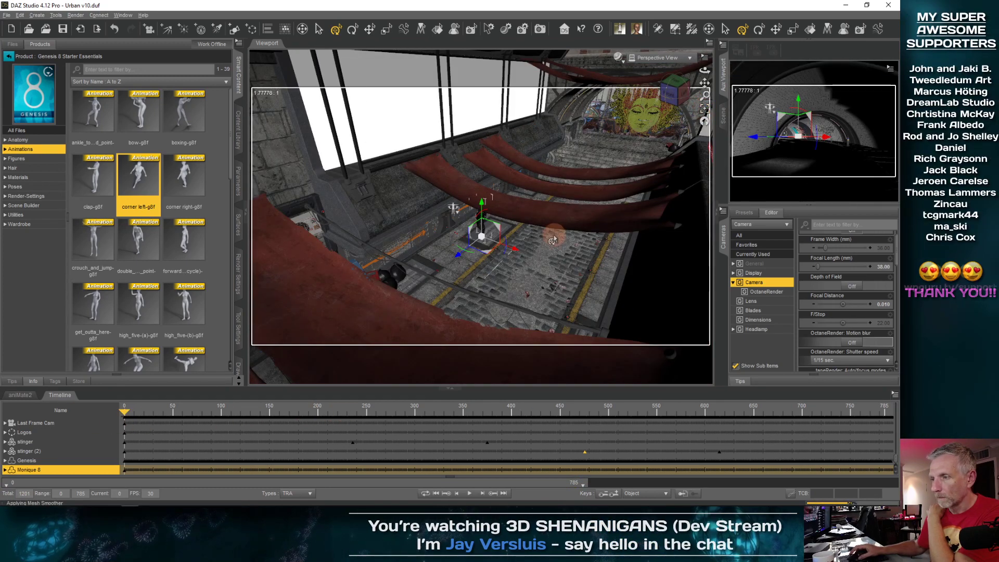
middle_click_drag(555, 241, 535, 263)
scroll(564, 216, "up", 3)
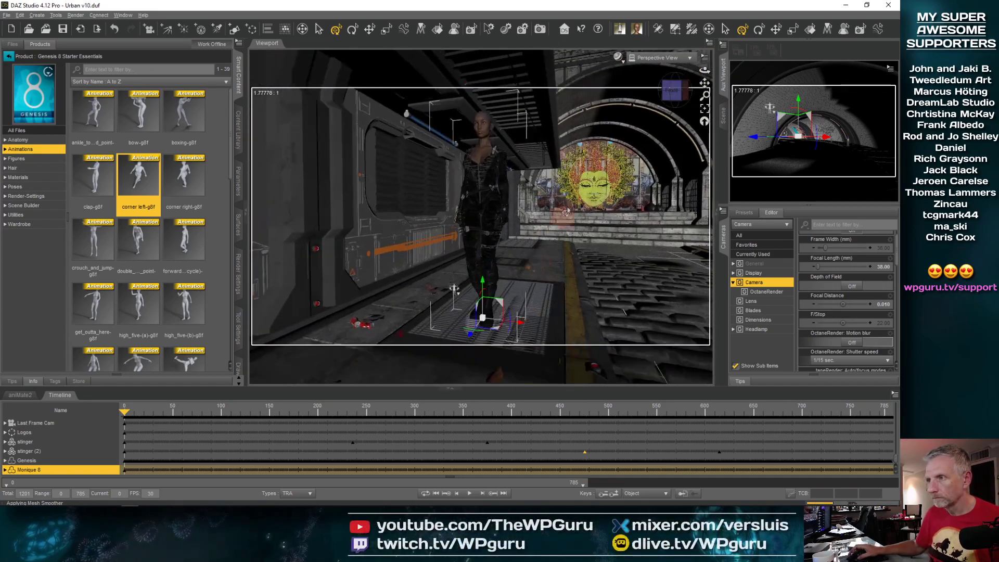
middle_click_drag(572, 190, 573, 156)
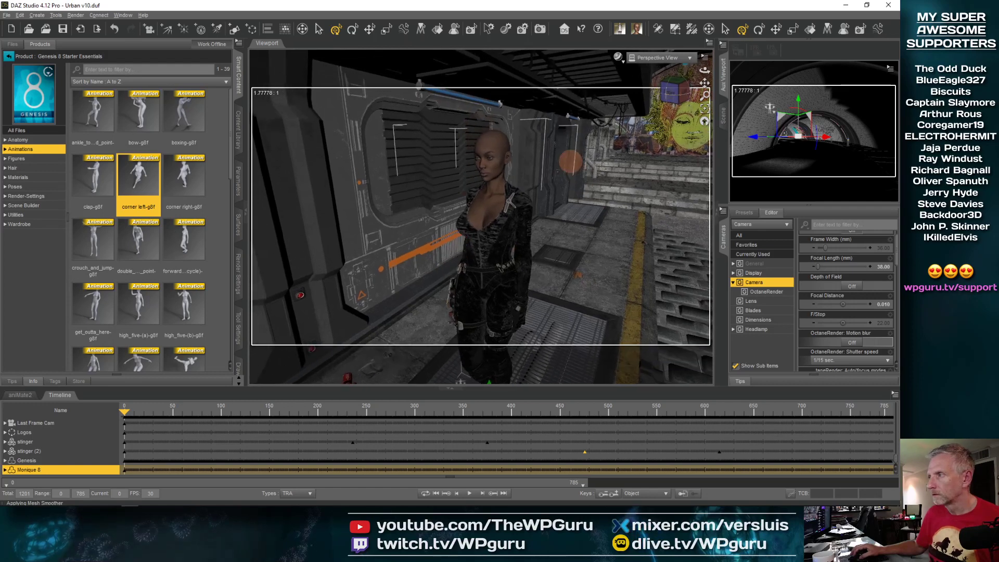
left_click(723, 117)
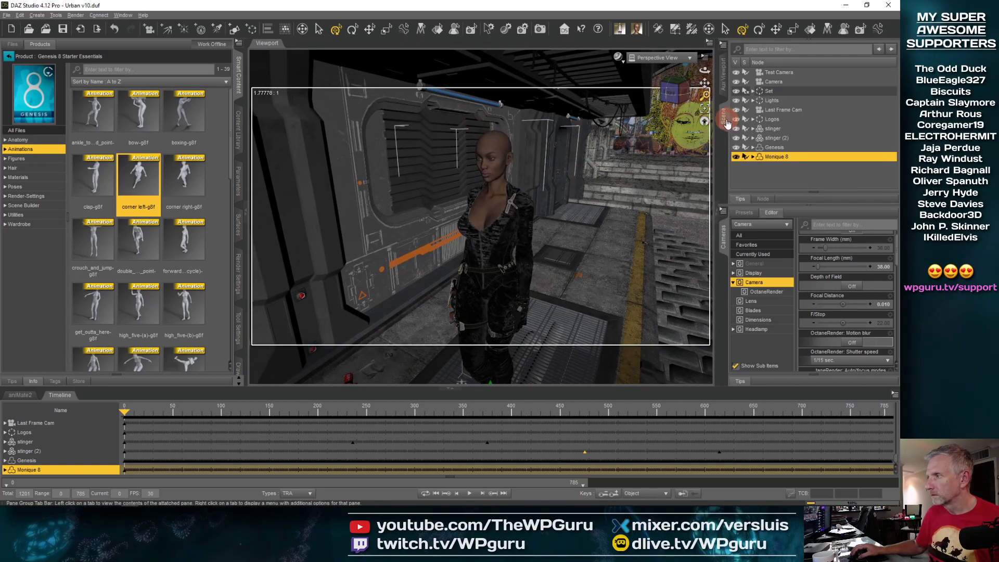
Examine the hair products available for Monique 8, including the Genesis 8 Starter Essentials hairstyles
left_click(12, 59)
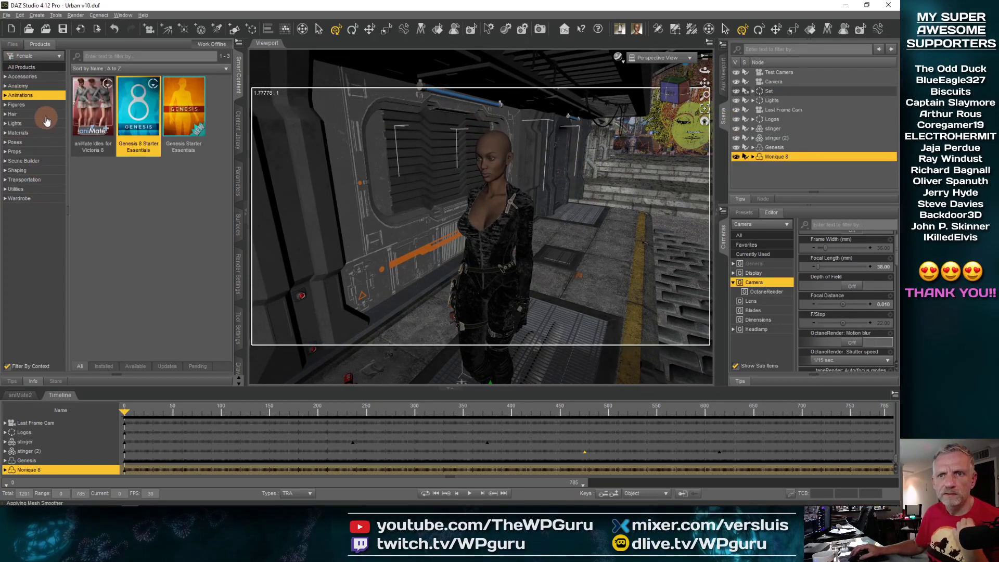
left_click(46, 116)
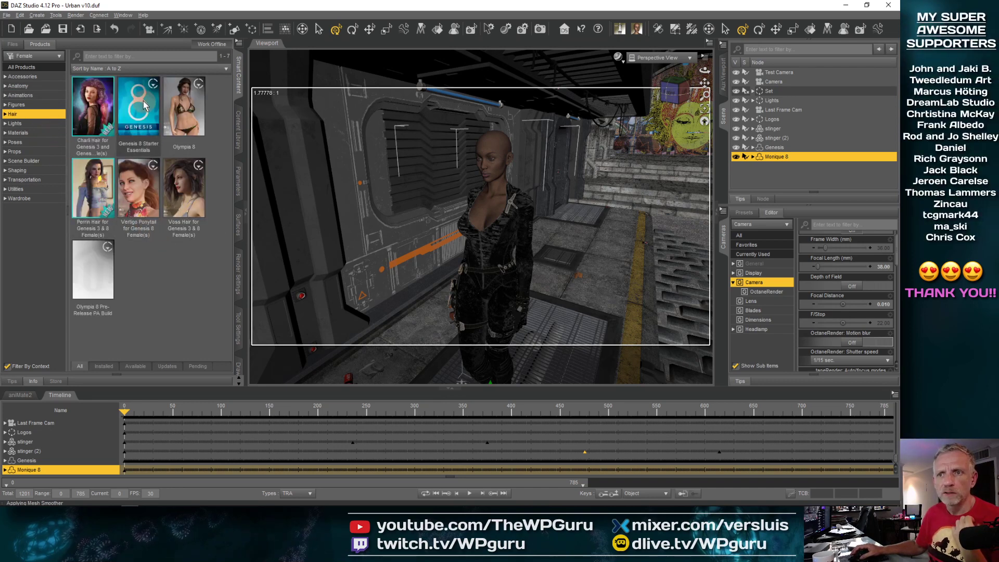
mouse_move(144, 104)
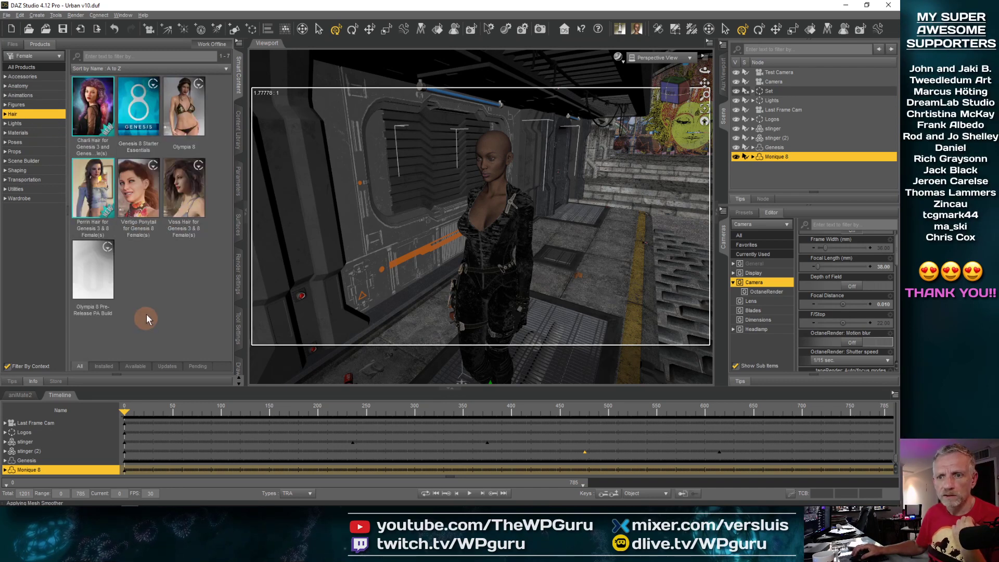
double_click(139, 104)
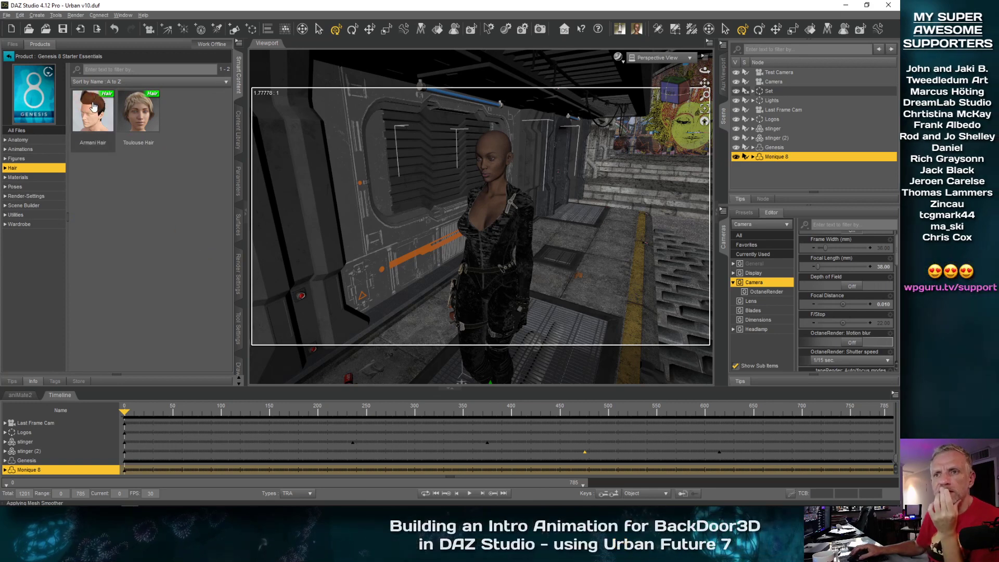
mouse_move(94, 107)
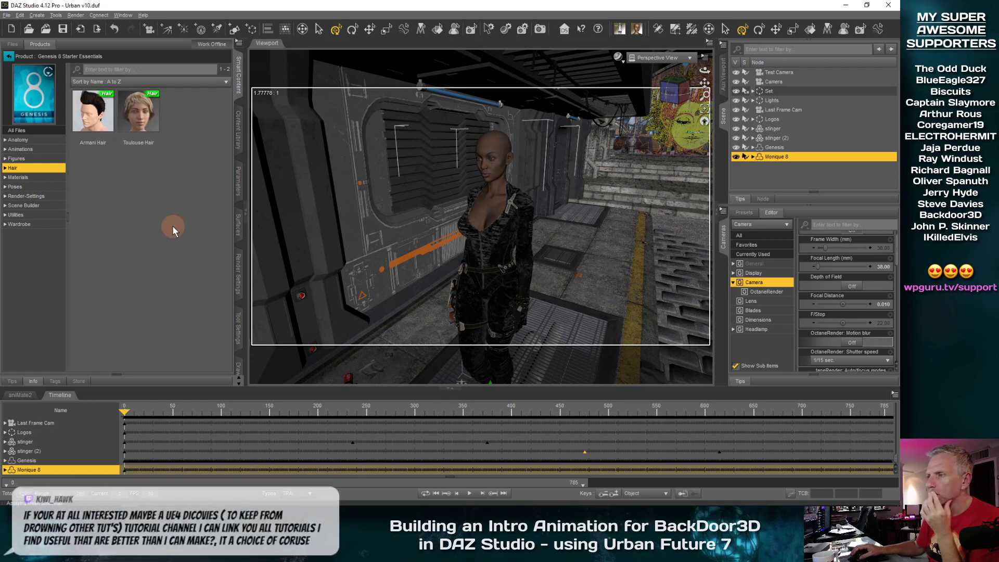
left_click(9, 59)
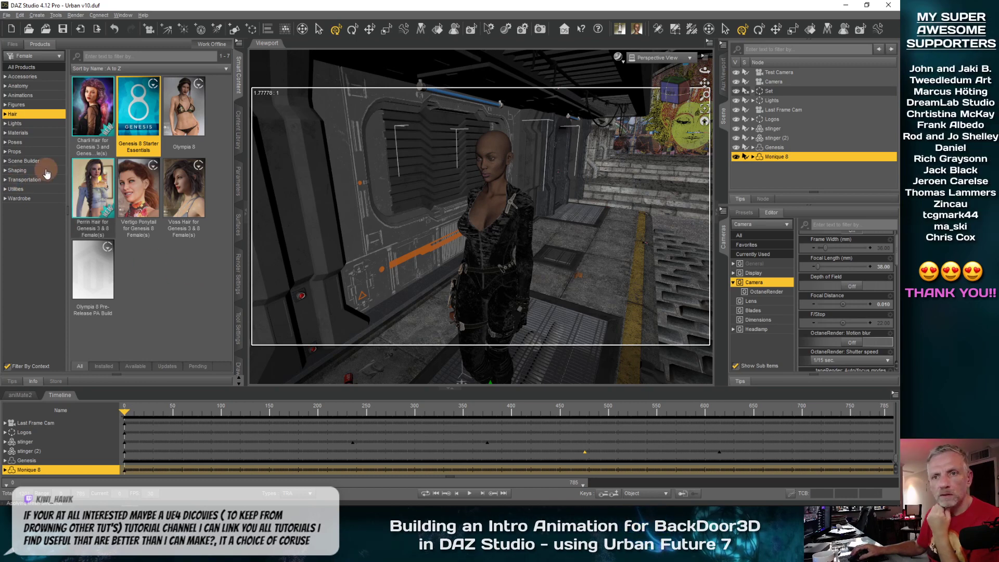
Examine the wardrobe products for Monique 8, including the pieces of the Stealth Siren Outfit
left_click(41, 199)
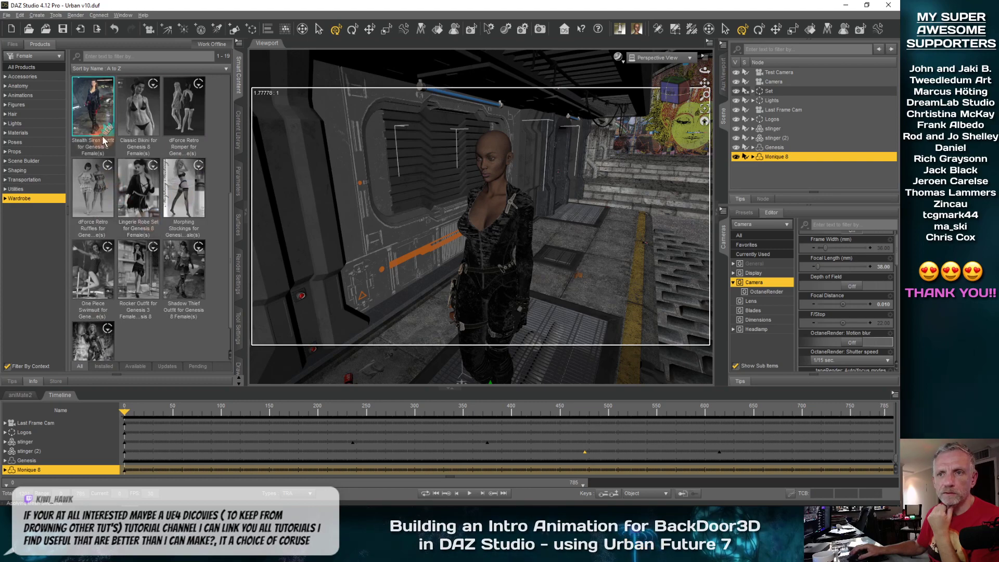
double_click(93, 112)
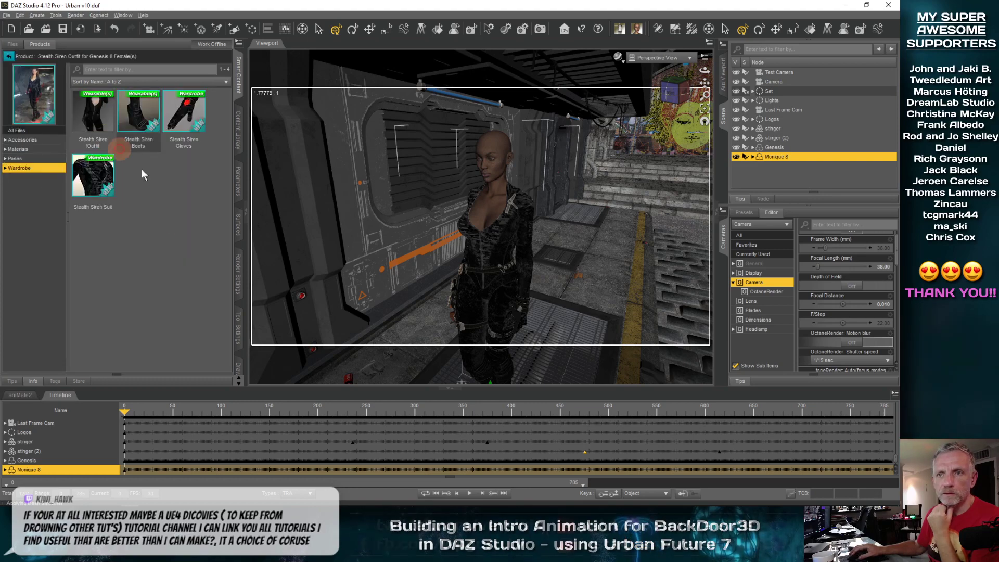
left_click(9, 56)
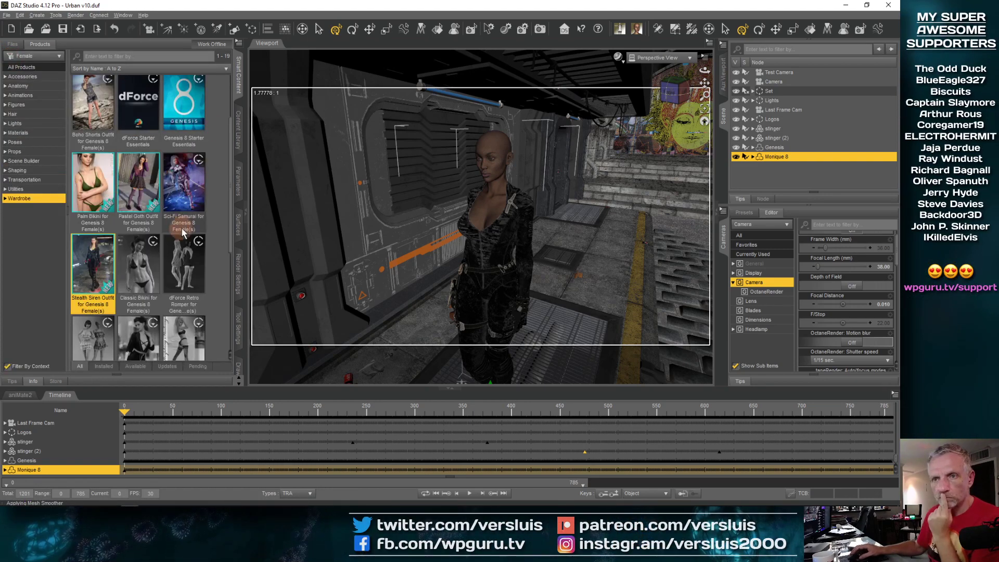
scroll(193, 218, "up", 2)
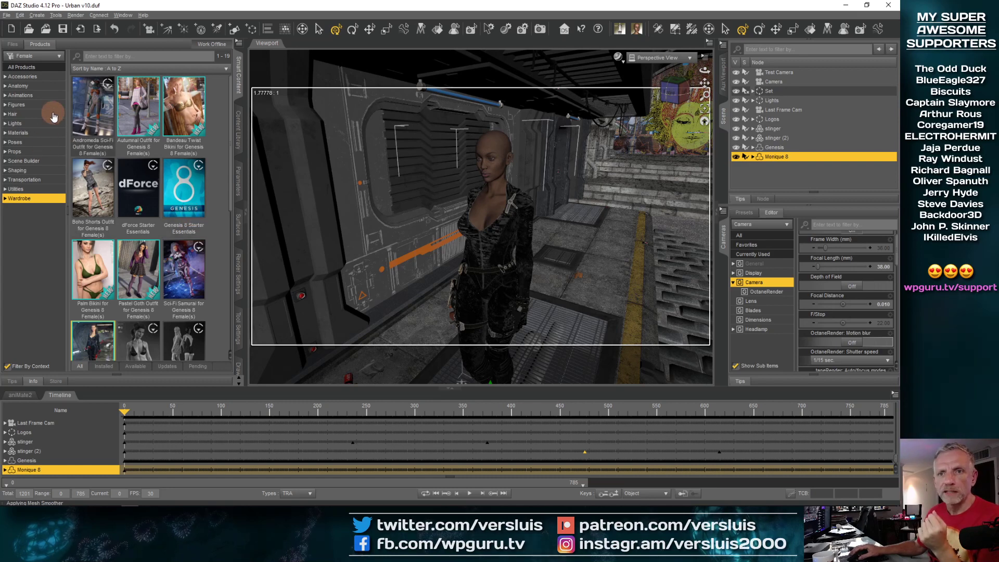
Browse all hair content without the context filter and open the Genesis 8 Starter Essentials product
left_click(13, 114)
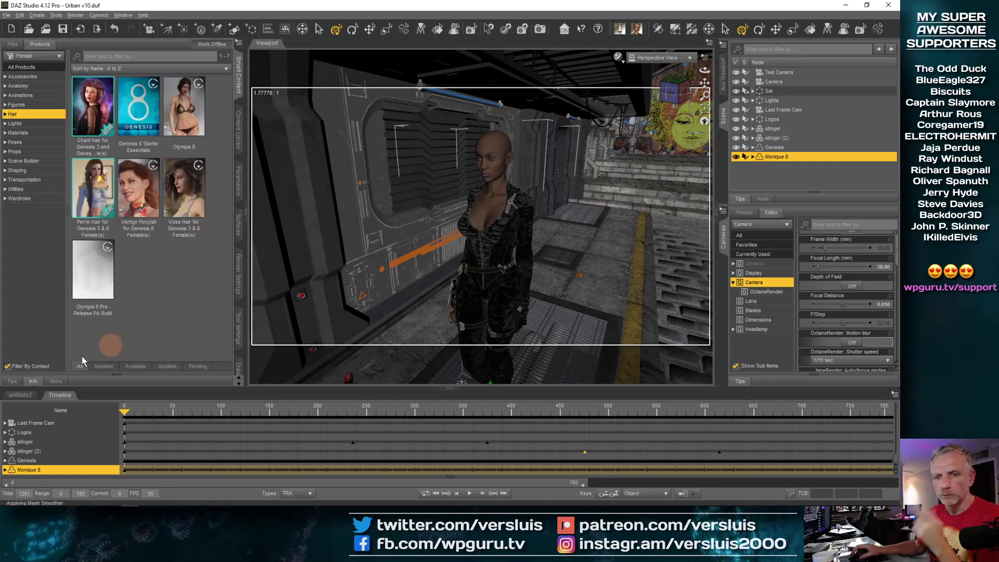
left_click(7, 366)
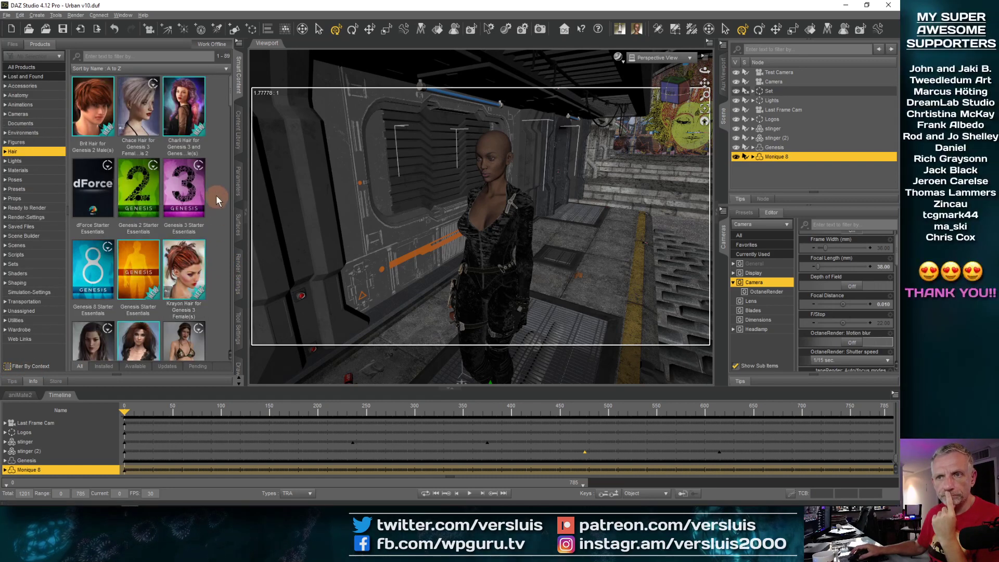
mouse_move(232, 114)
left_mouse_down()
mouse_move(232, 134)
mouse_move(237, 99)
left_mouse_up()
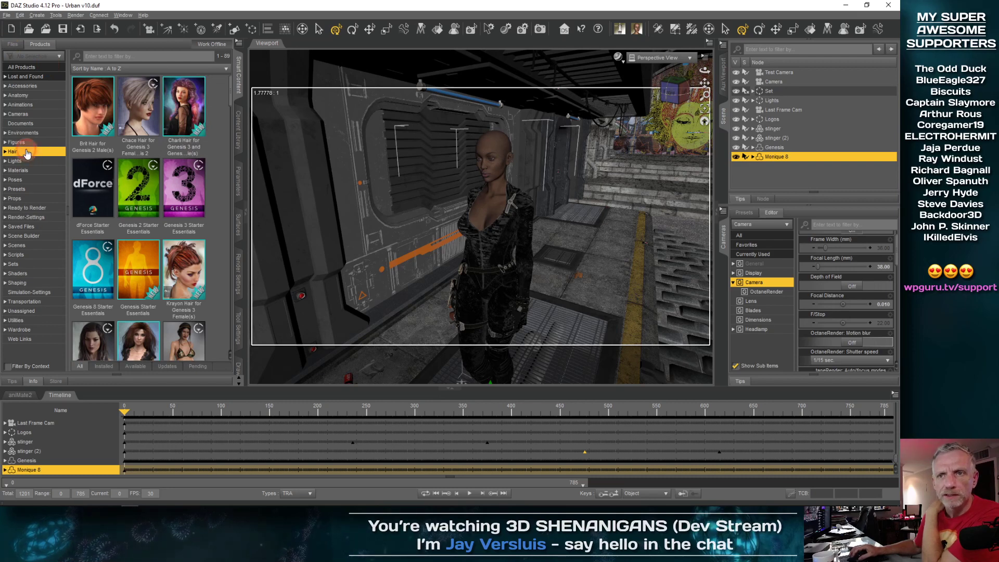
left_click(92, 270)
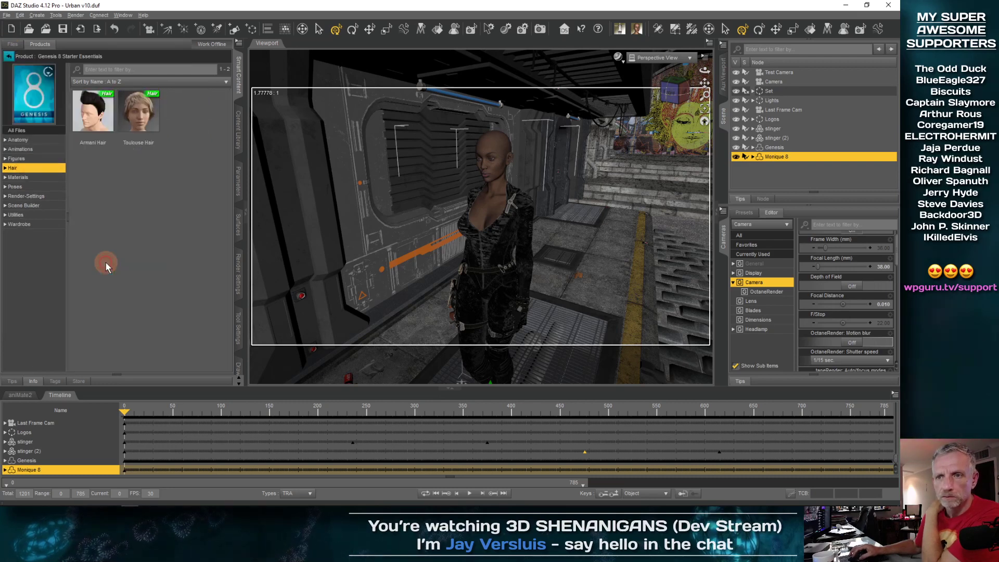
Add Armani Hair to Monique 8, auto-fitting it from Genesis 8 Male as Short Hair
double_click(97, 110)
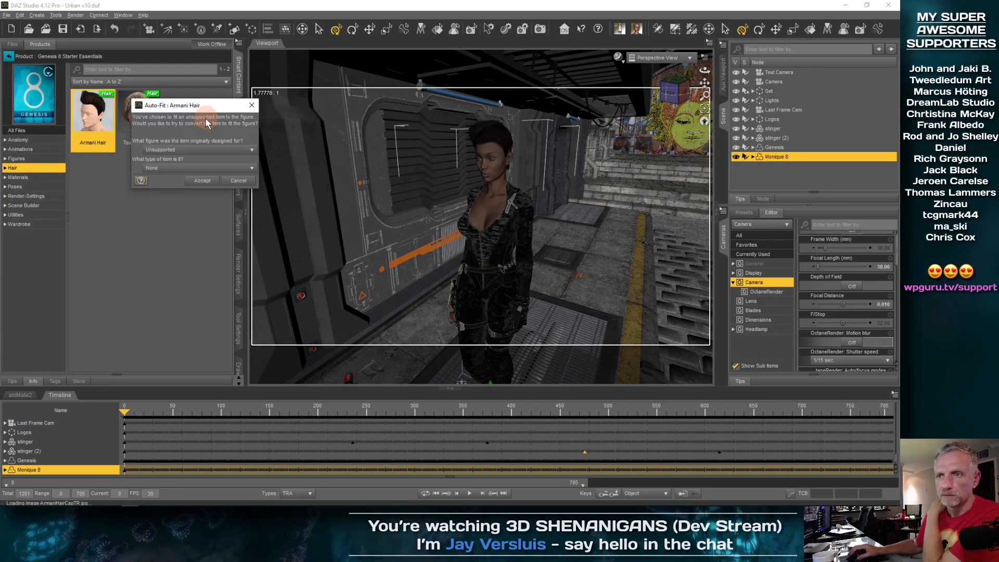
left_click(198, 149)
left_click(187, 171)
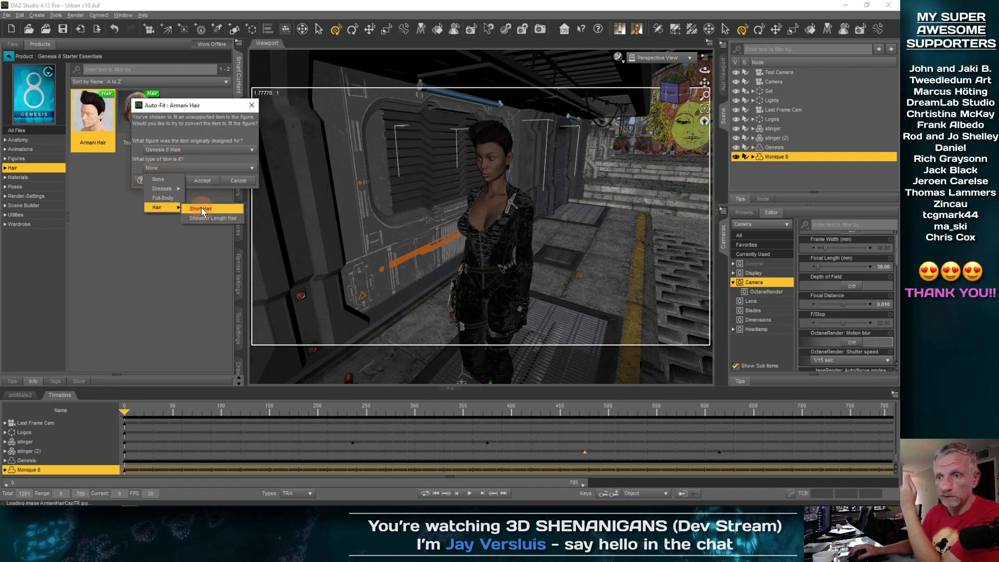
left_click(202, 181)
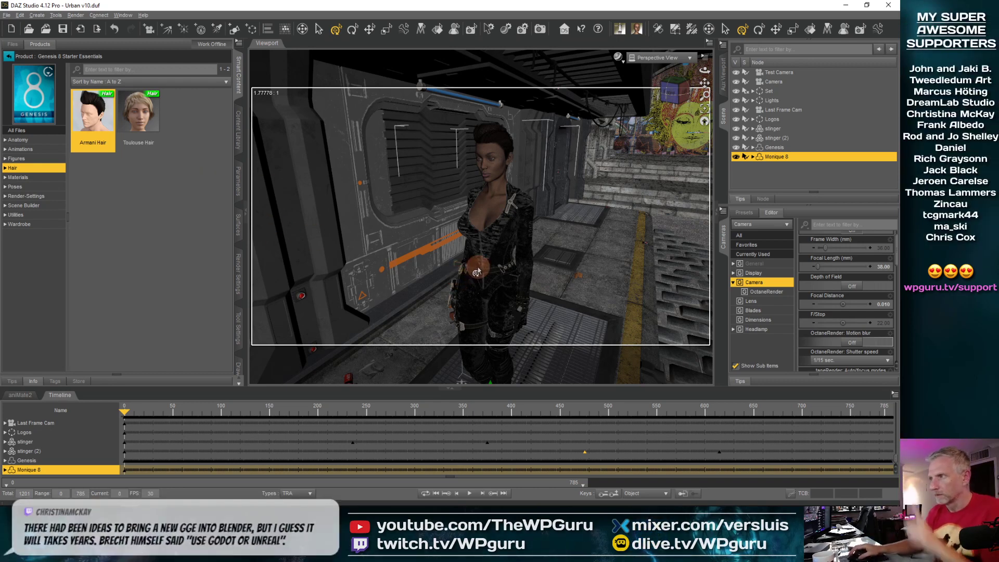
Examine Monique 8's feet up close from the side during the first frames of her aniMate2 walk block
left_click_drag(535, 322, 554, 306, "alt")
left_click_drag(532, 253, 533, 249, "alt")
left_click_drag(418, 195, 442, 199, "alt")
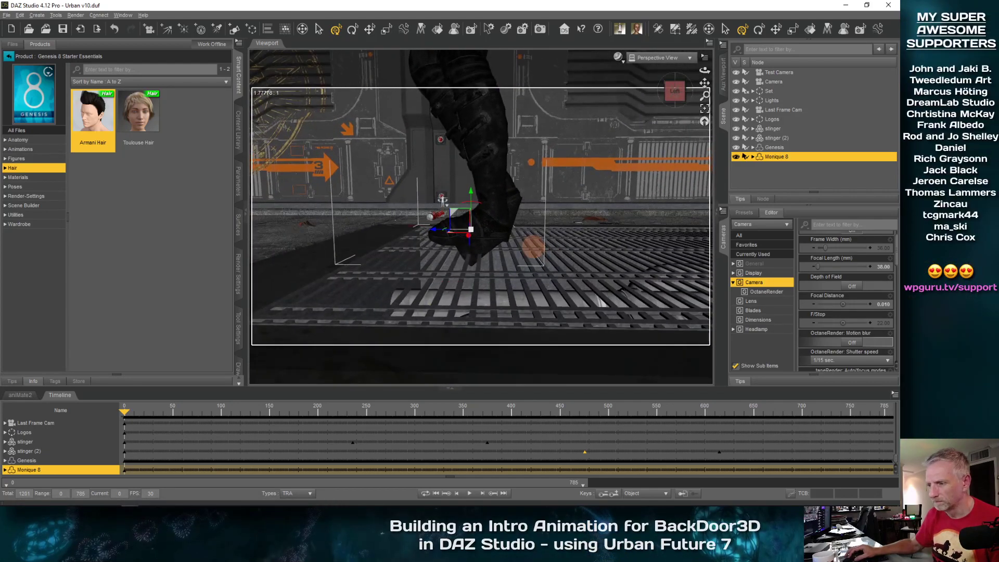
left_click(20, 395)
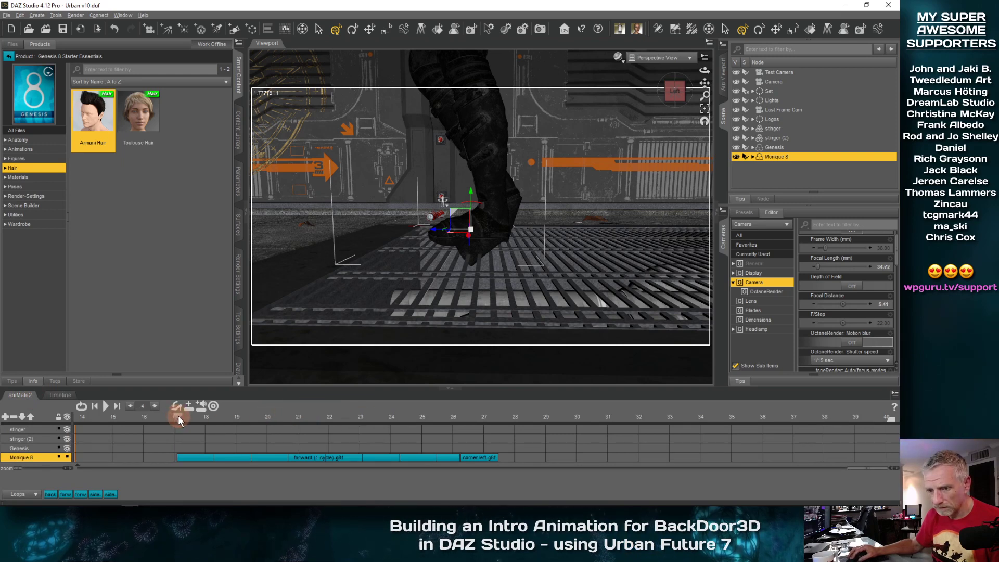
left_click_drag(178, 415, 182, 416)
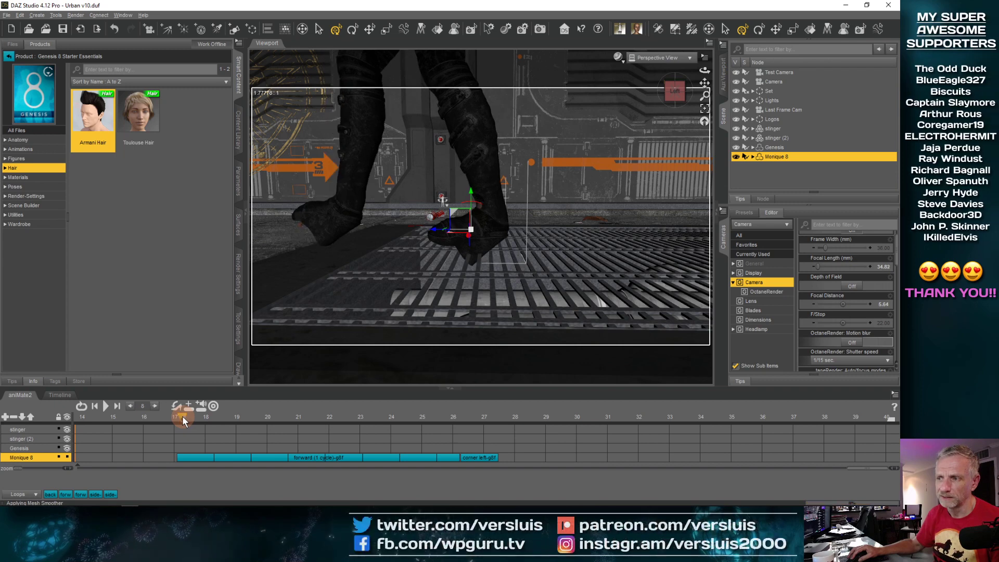
right_click_drag(294, 288, 295, 289)
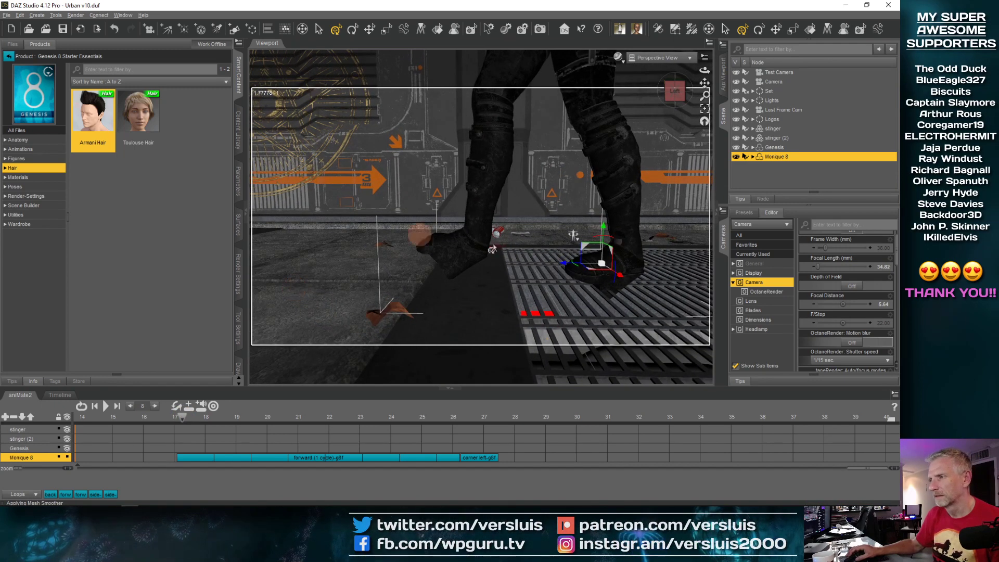
Hide the Set and return the aniMate2 playhead to the start of the animation
left_click(737, 91)
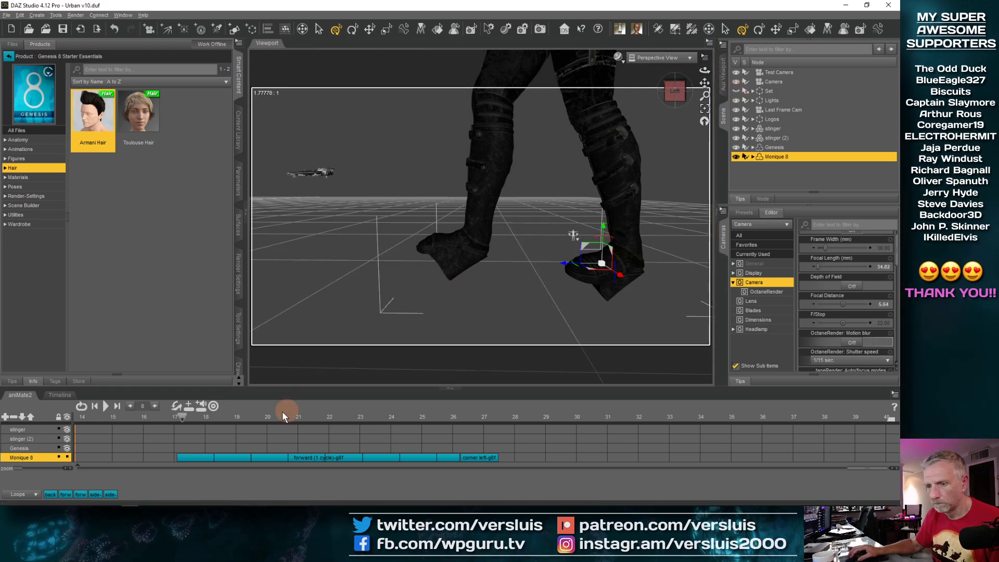
mouse_move(181, 416)
left_mouse_down()
mouse_move(201, 417)
mouse_move(183, 419)
left_mouse_up()
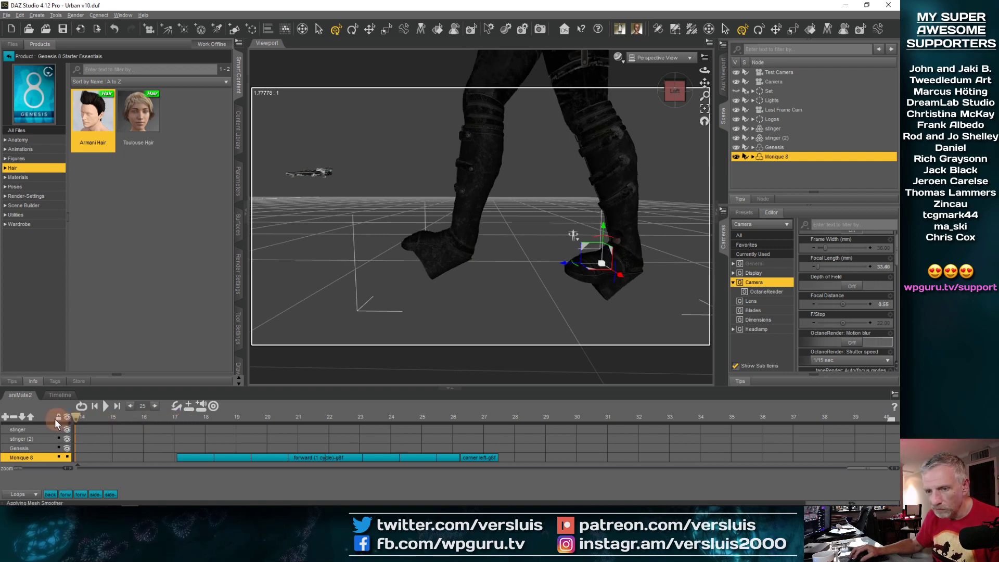
left_click(510, 249)
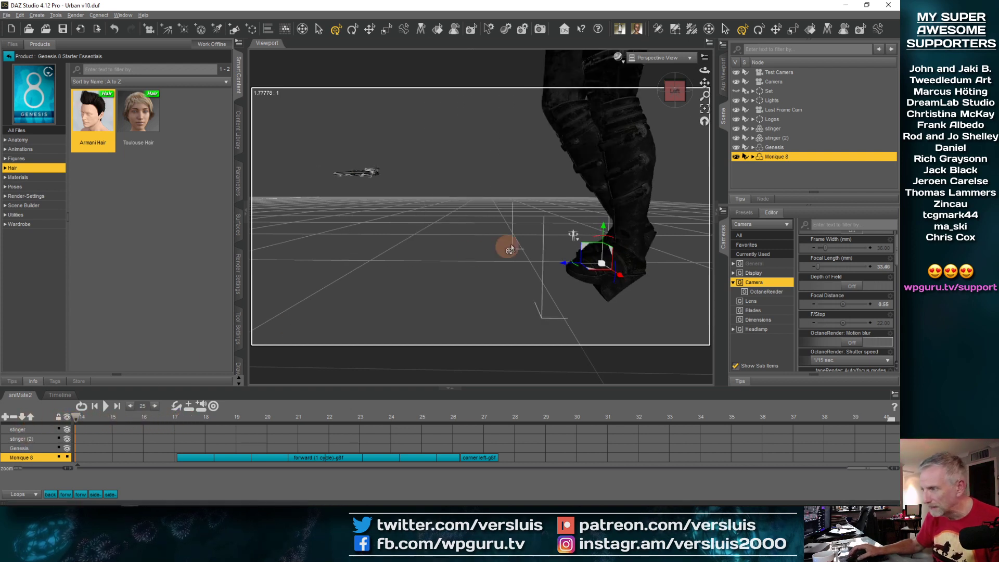
Set Monique 8's High Heel Rotational Offset in aniMate2 to 45 degrees, then raise it to 55 degrees
left_click(176, 407)
left_click(402, 308)
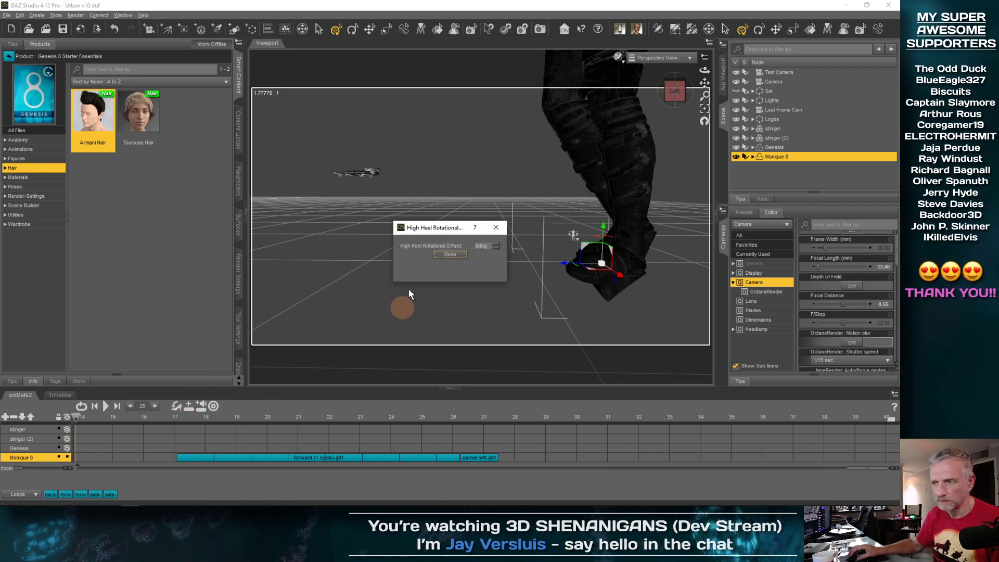
left_click_drag(456, 230, 403, 238)
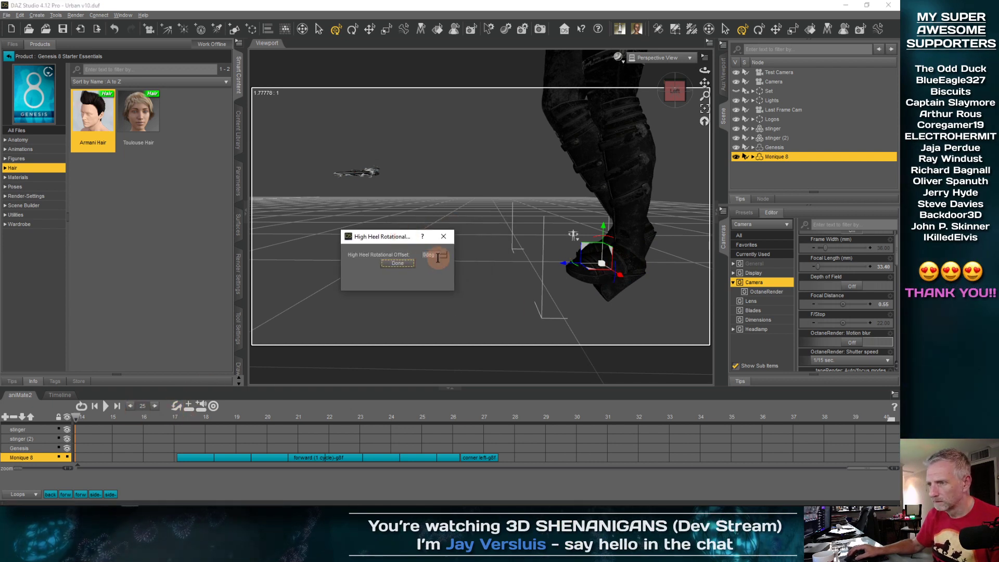
type("45")
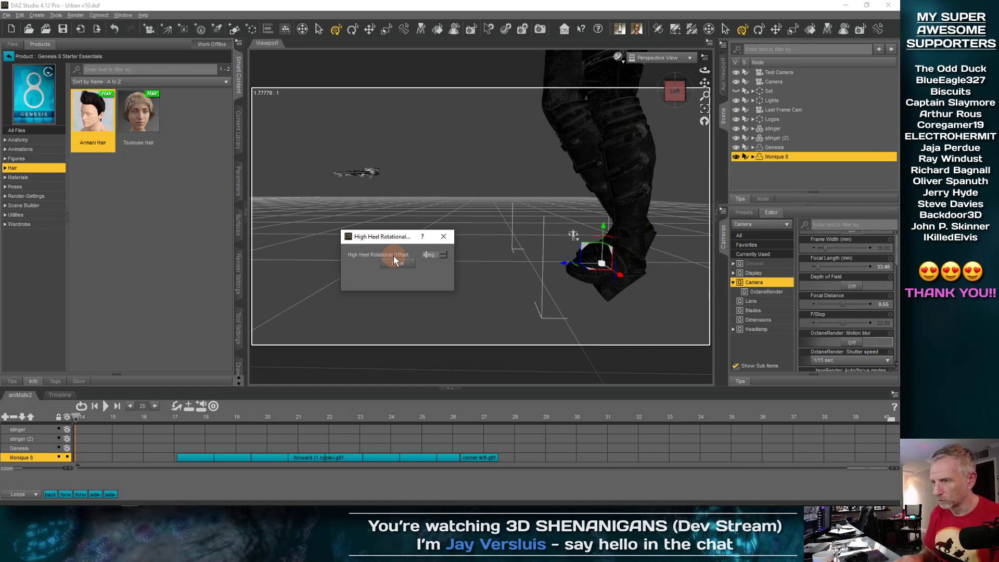
left_click(398, 263)
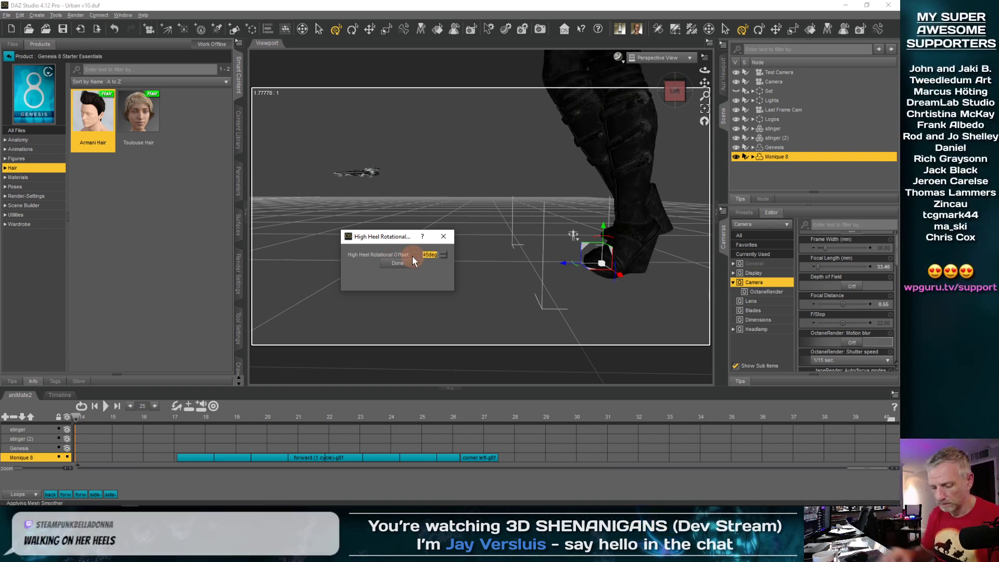
type("55")
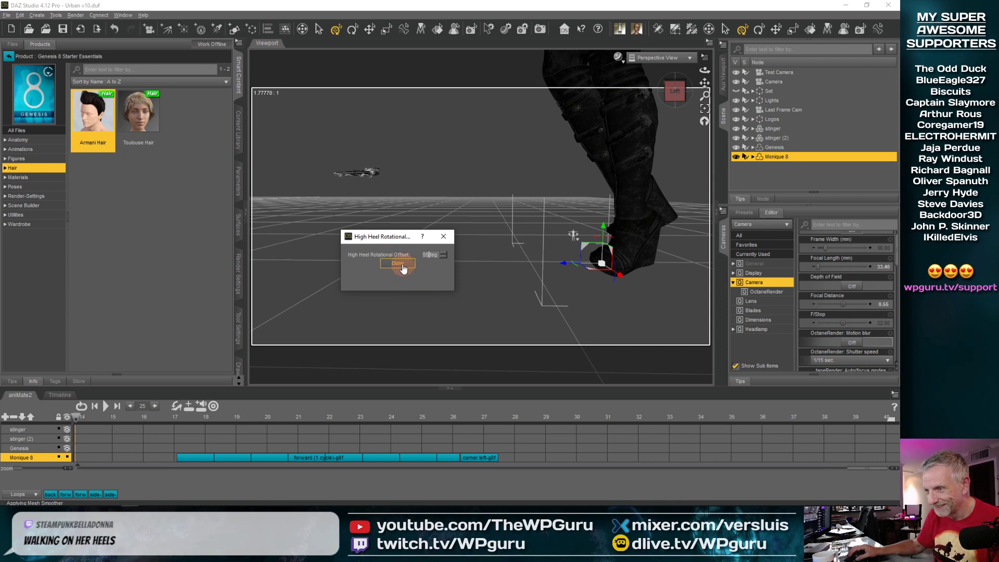
left_click(402, 267)
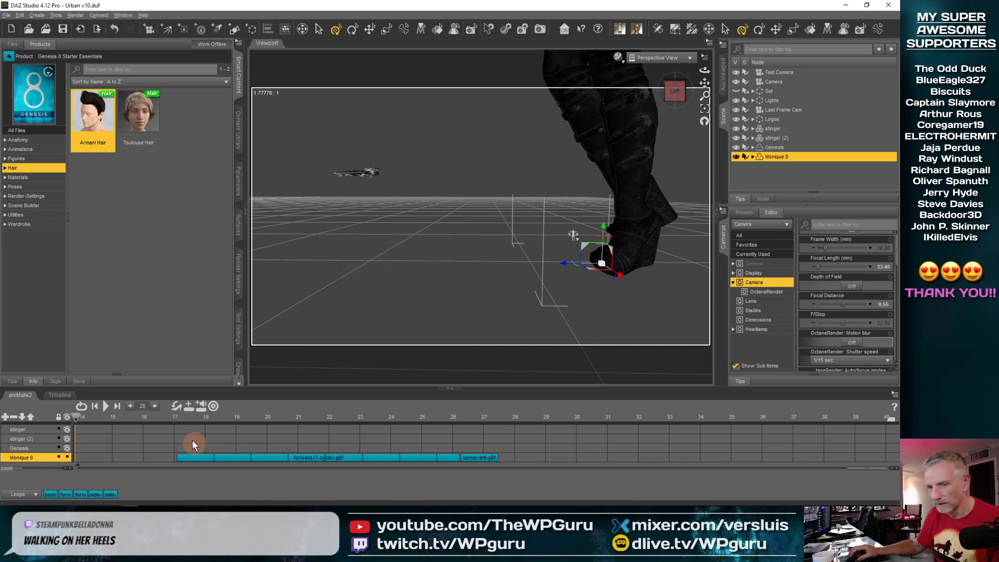
Scrub through the first steps of the walk to check the heel angle, and return to the start
left_click(161, 415)
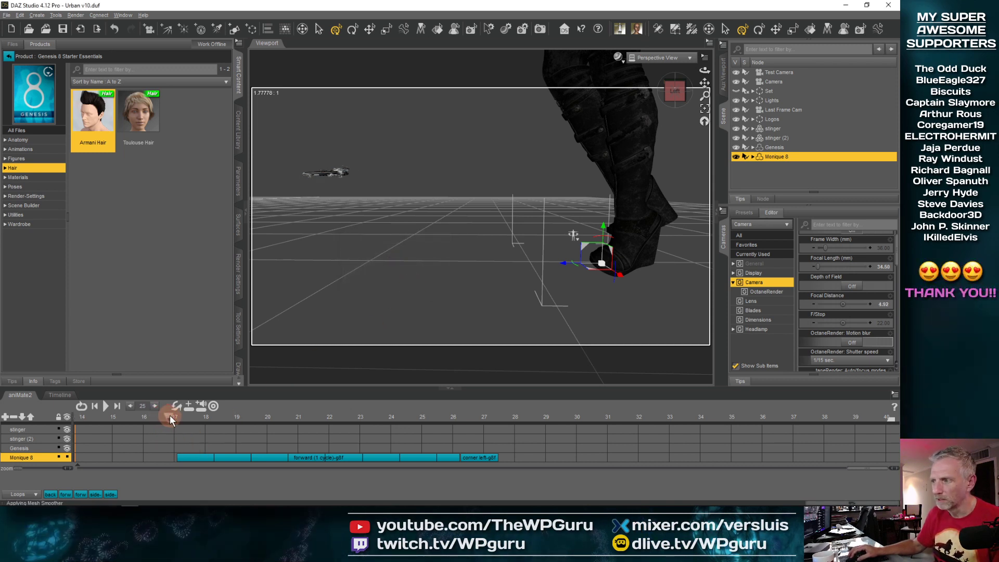
left_click_drag(179, 414, 205, 411)
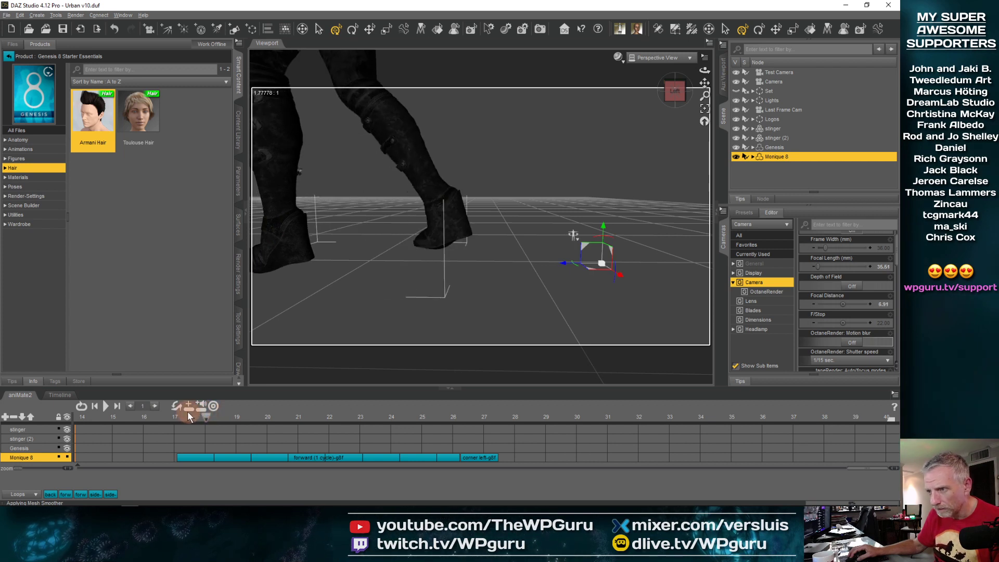
left_click(79, 417)
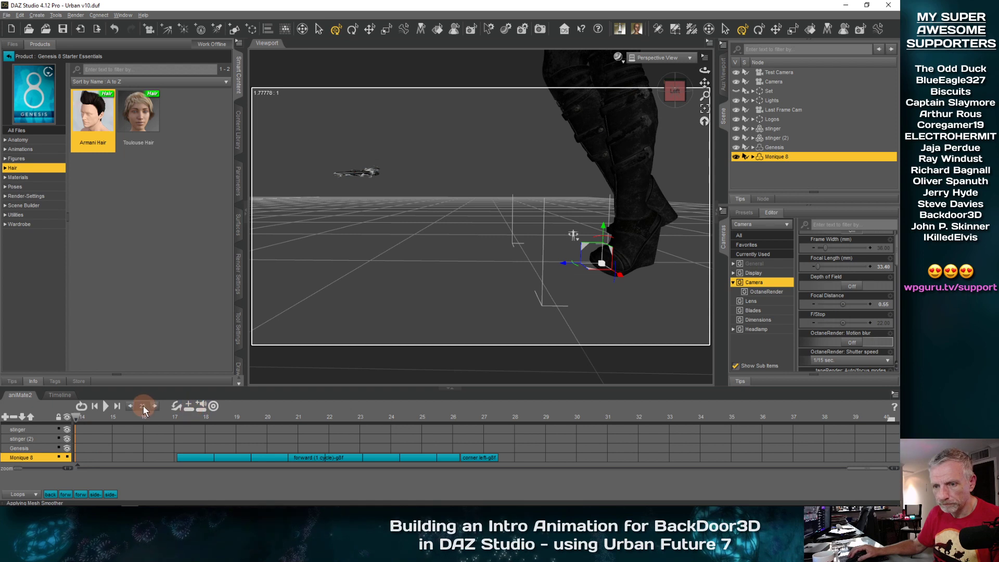
Fine-tune Monique 8's High Heel Rotational Offset and check her feet again around the start of the walk block
left_click(179, 408)
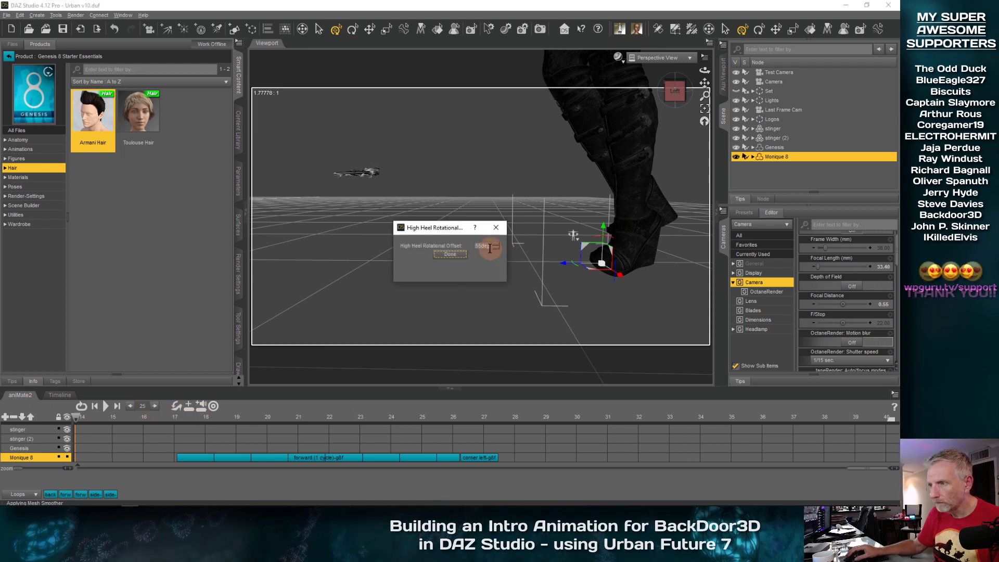
left_click(451, 255)
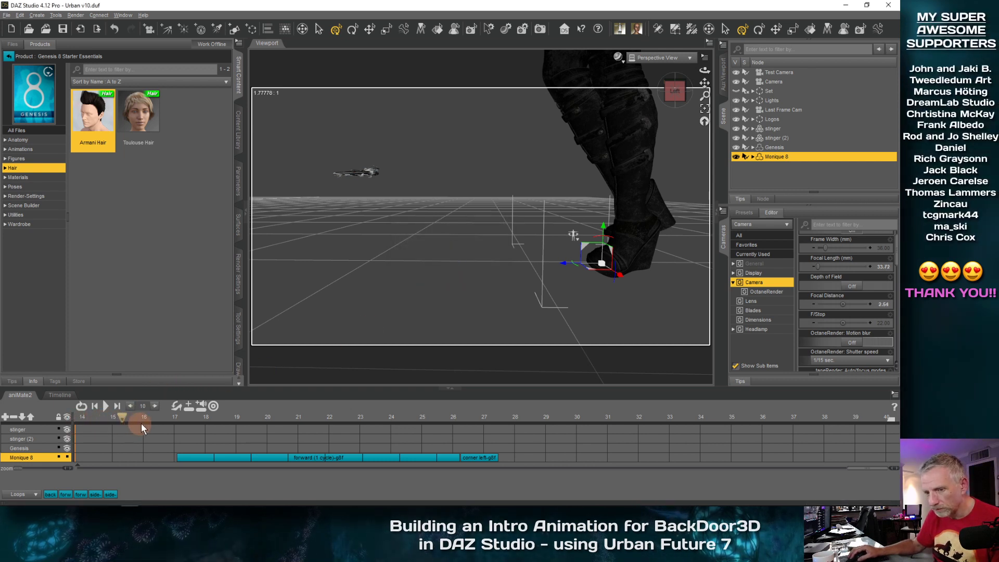
left_click_drag(157, 423, 200, 415)
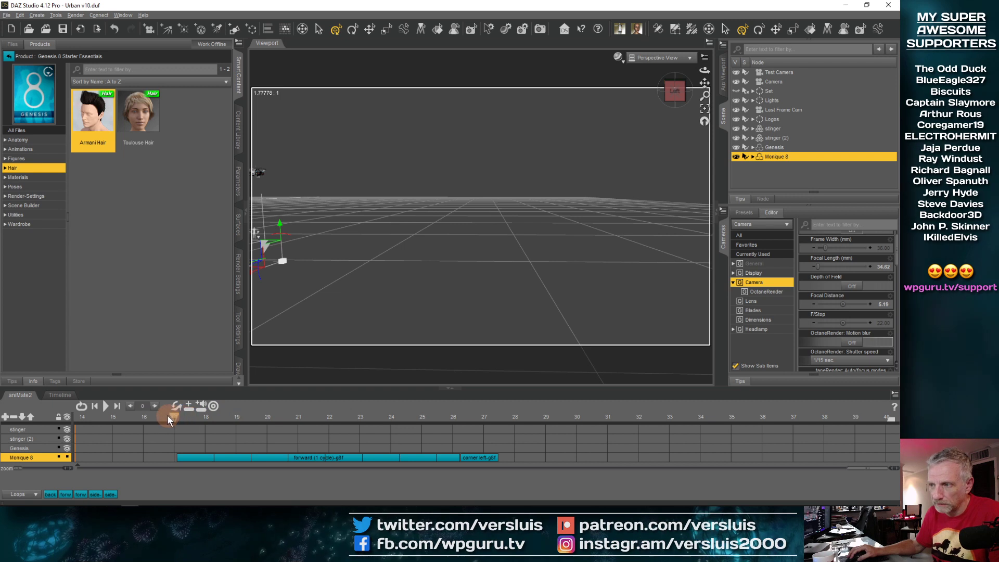
left_click_drag(167, 414, 160, 416)
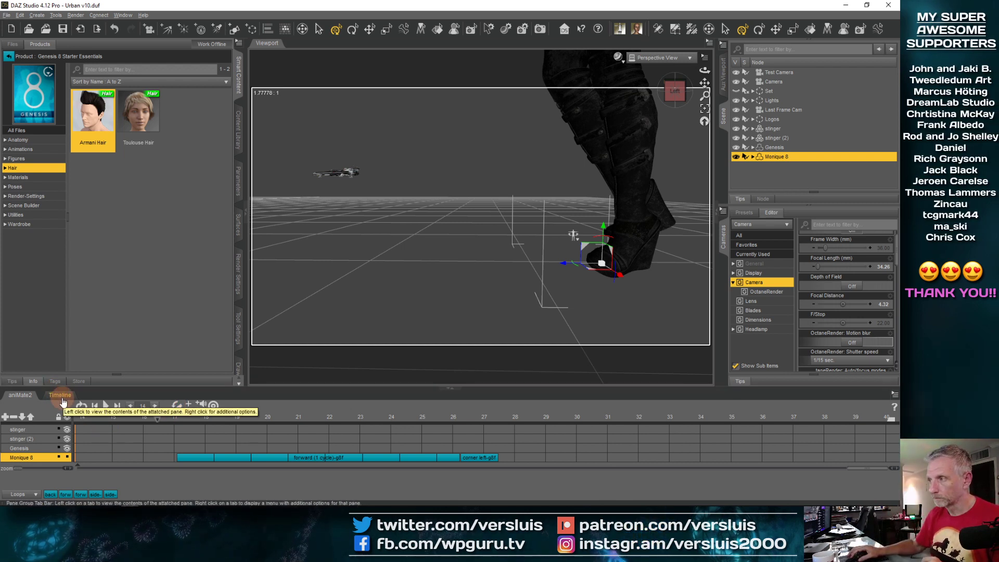
Show the Set again and lower Monique 8 vertically at frame 0 so her soles meet the floor grating
left_click(737, 91)
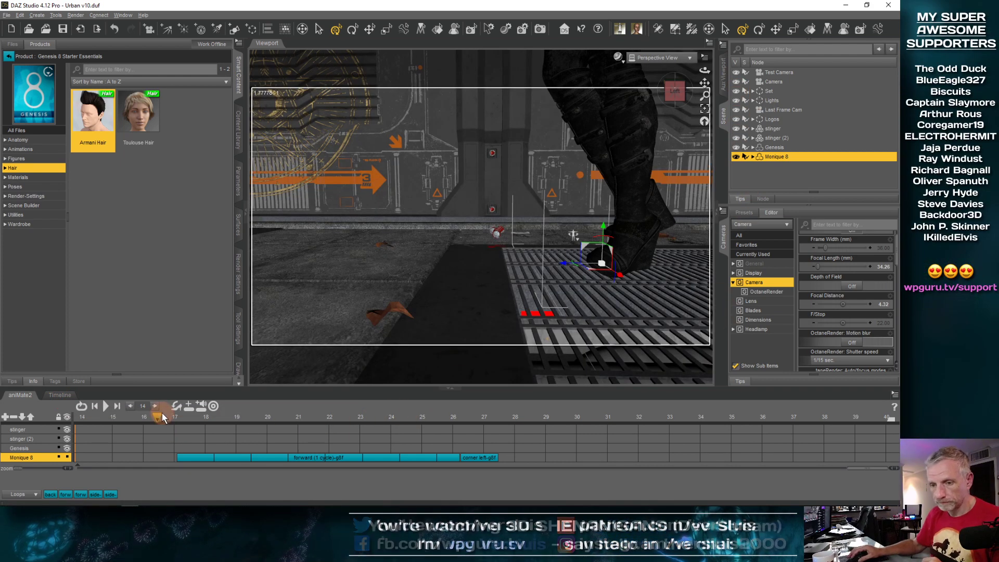
left_click_drag(436, 279, 441, 294, "alt")
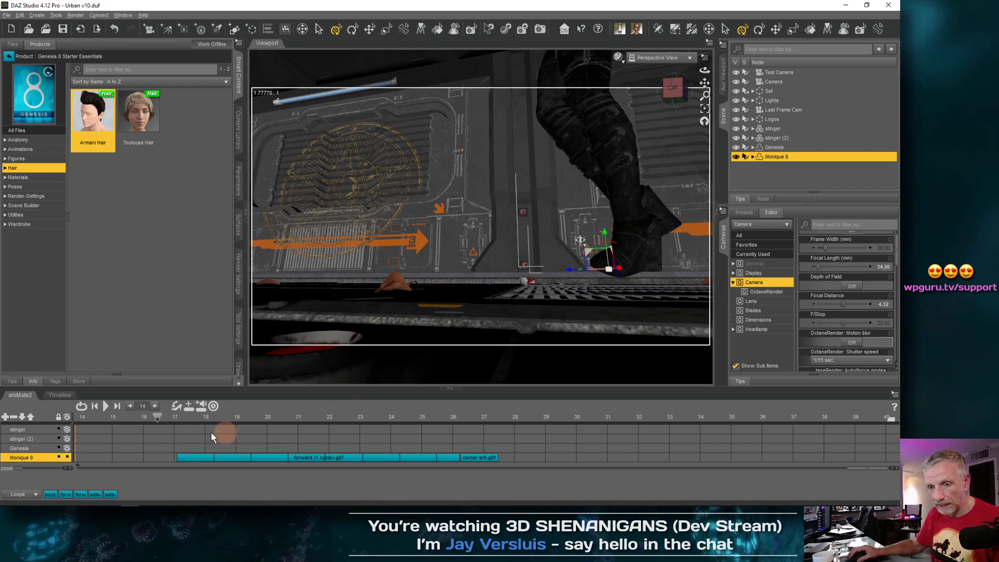
left_click(60, 395)
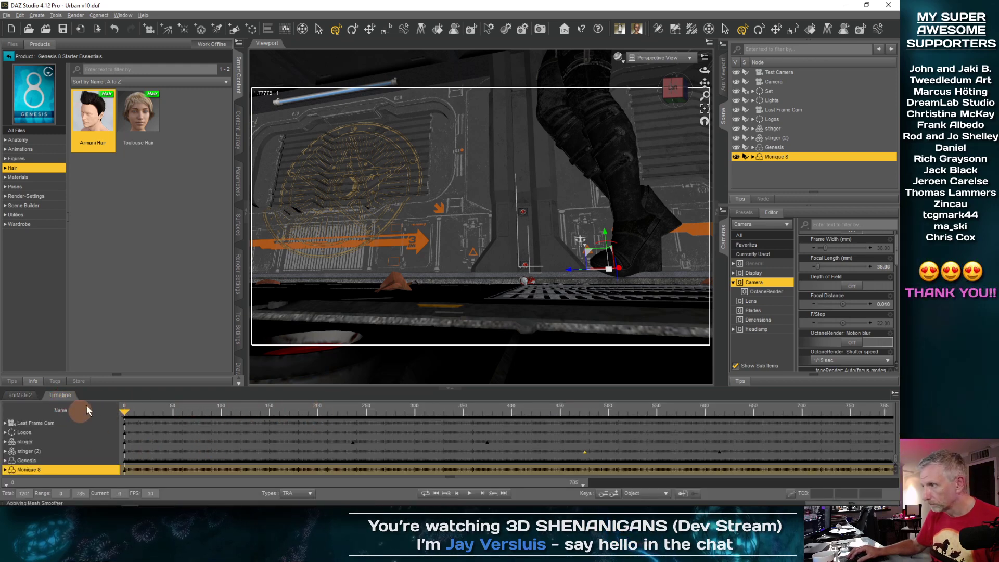
left_click(620, 221)
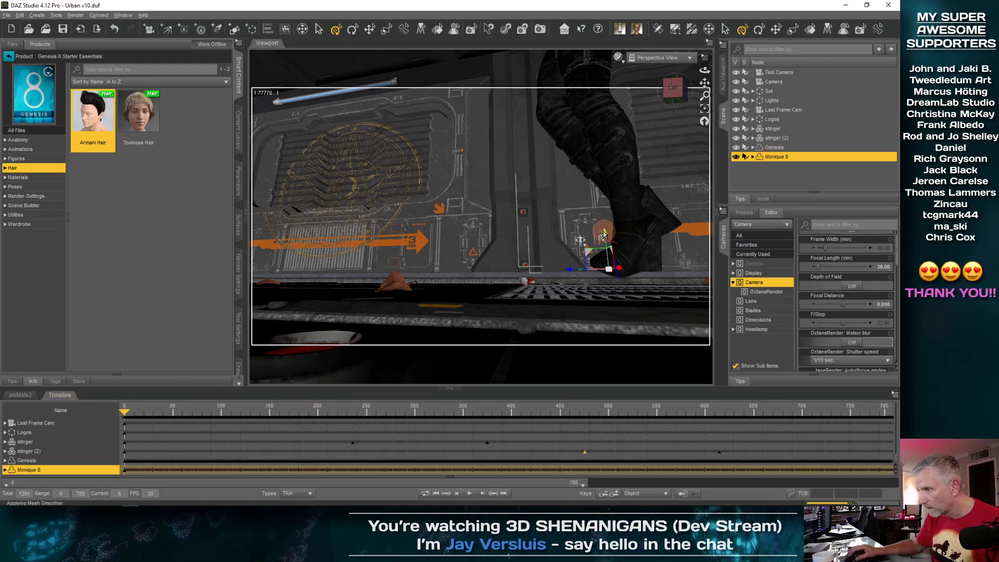
left_click_drag(604, 236, 603, 256)
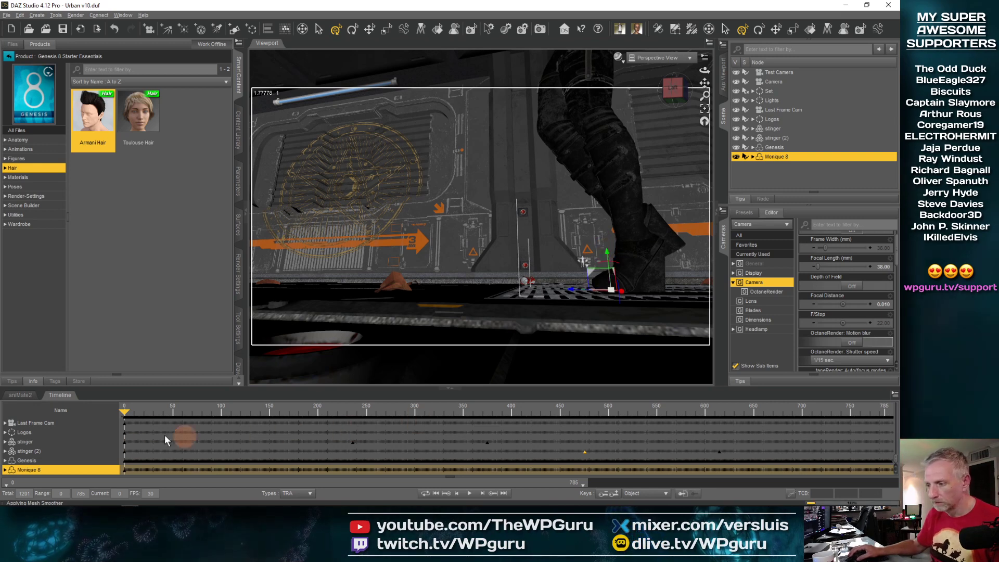
Scrub Monique 8's walk in aniMate2 to check her foot contact with the floor of the Set
left_click(20, 395)
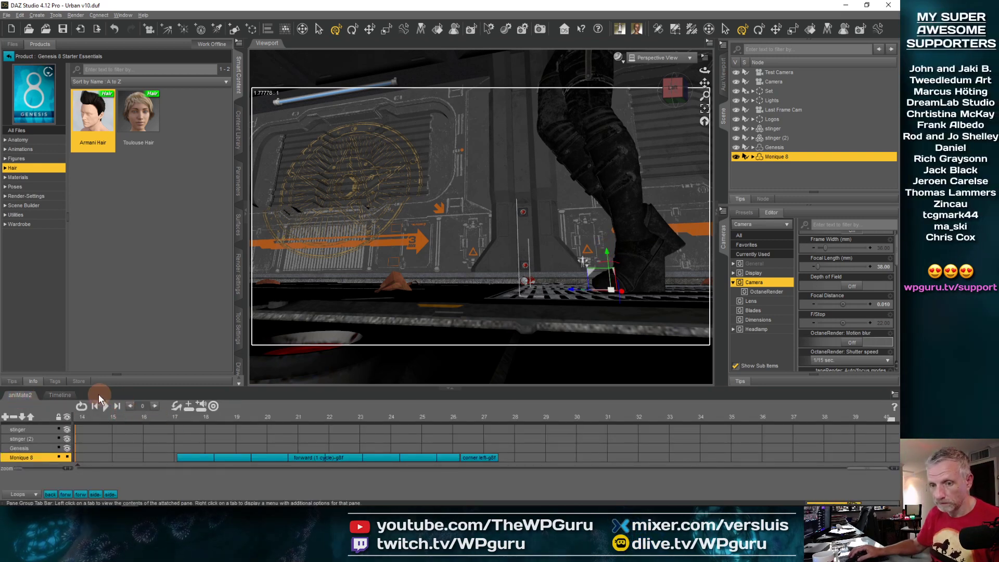
left_click_drag(89, 417, 148, 414)
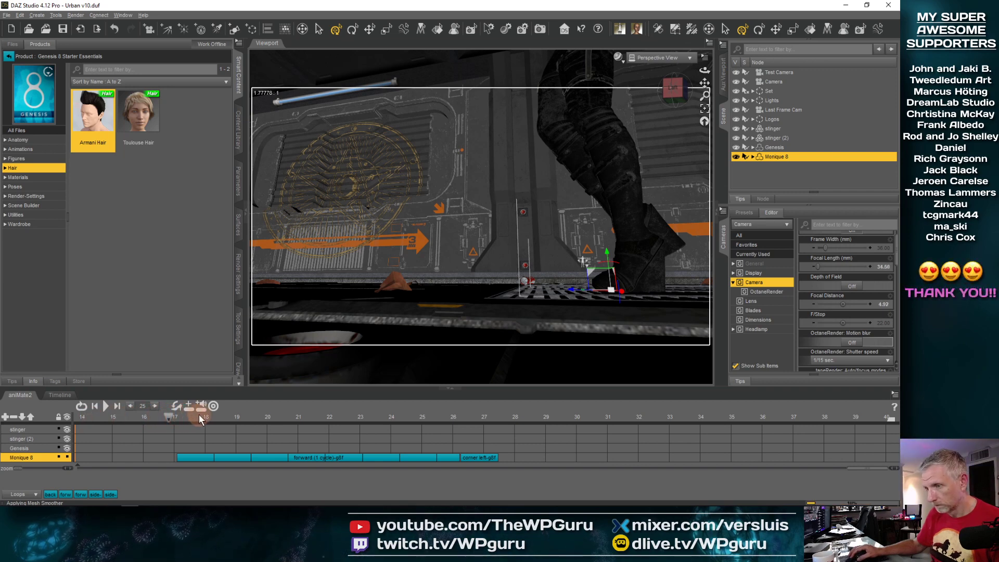
left_click_drag(199, 415, 228, 414)
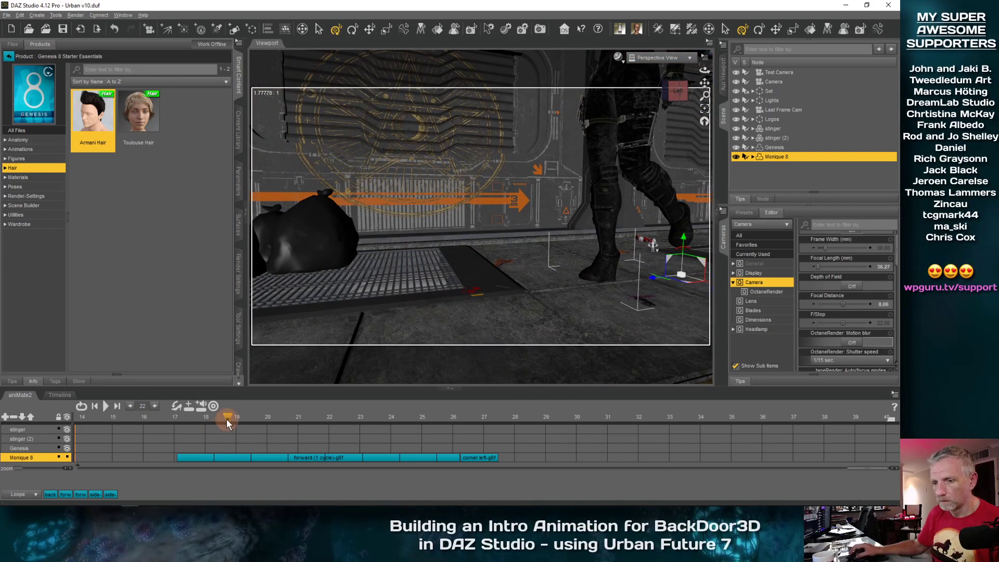
Scrub Monique 8 through the forward walk block in aniMate2 and inspect her boots on the pavement and floor grating
left_click_drag(226, 419, 350, 417)
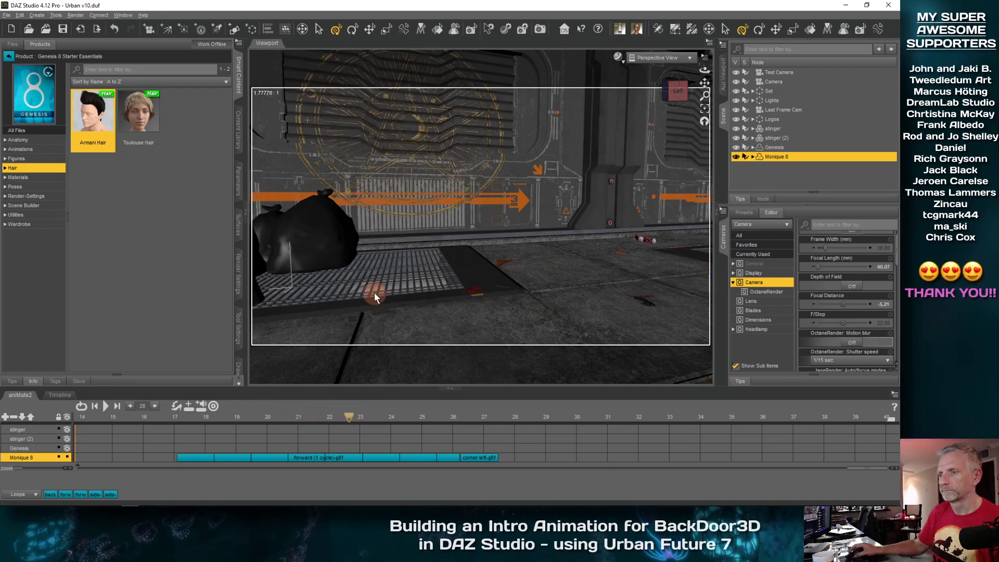
left_click_drag(485, 317, 431, 297, "alt")
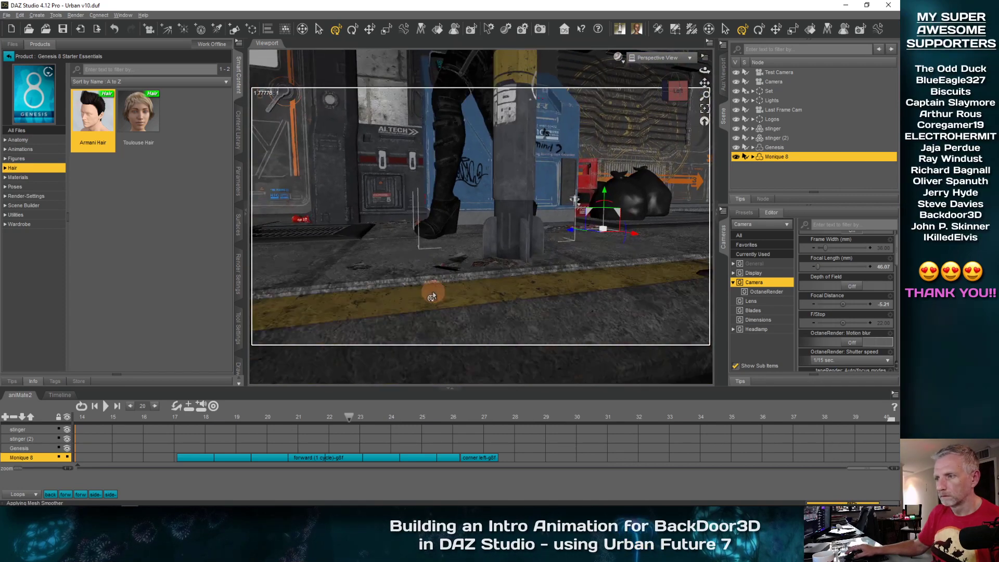
left_click(349, 417)
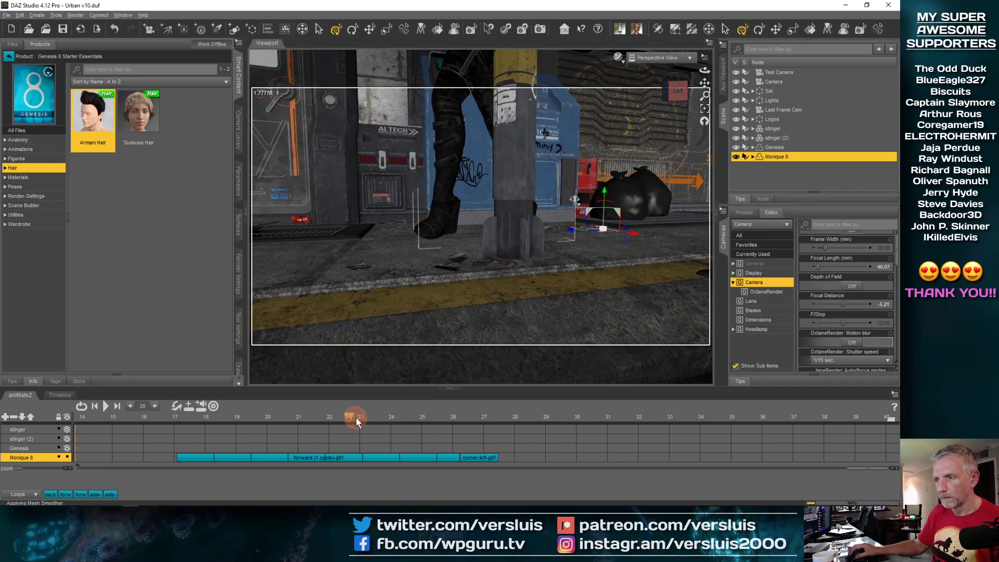
left_click_drag(370, 418, 429, 413)
mouse_move(384, 284)
left_mouse_down()
mouse_move(418, 280)
mouse_move(387, 289)
left_mouse_up()
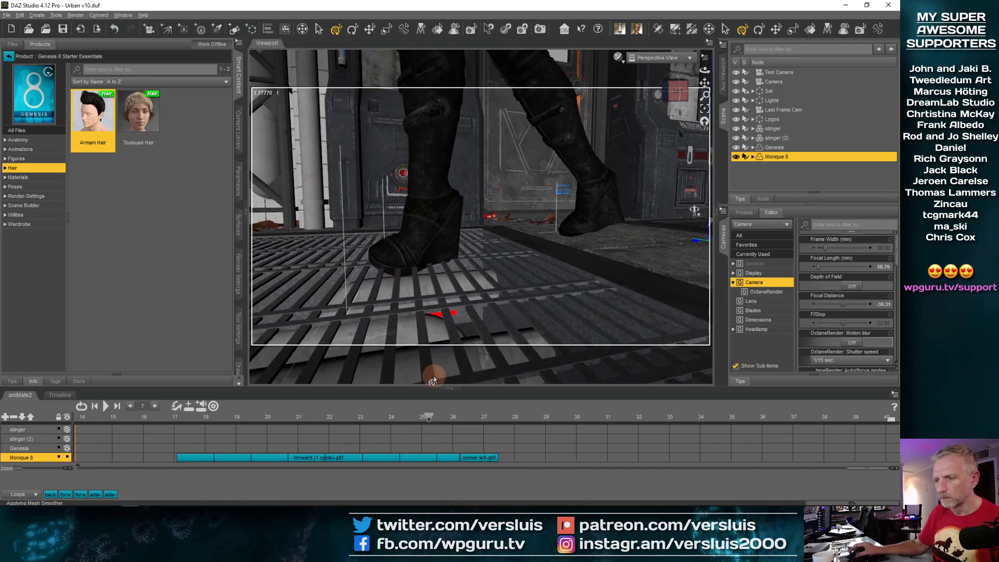
left_click_drag(457, 292, 447, 347)
Scrub through the corner-left block to the end of the walk and examine Monique 8's turn beside the floor grating
left_click_drag(427, 418, 471, 412)
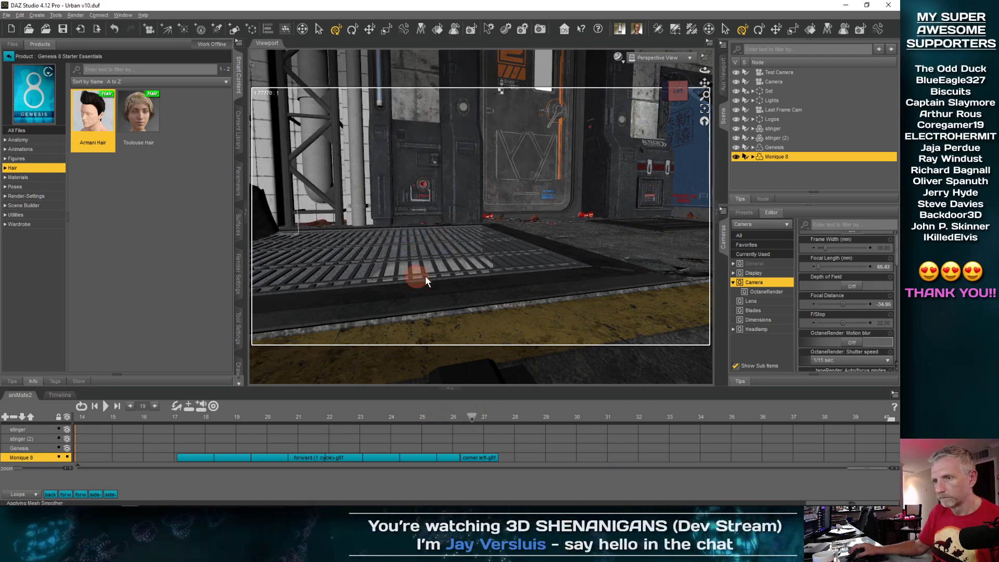
left_click(874, 228)
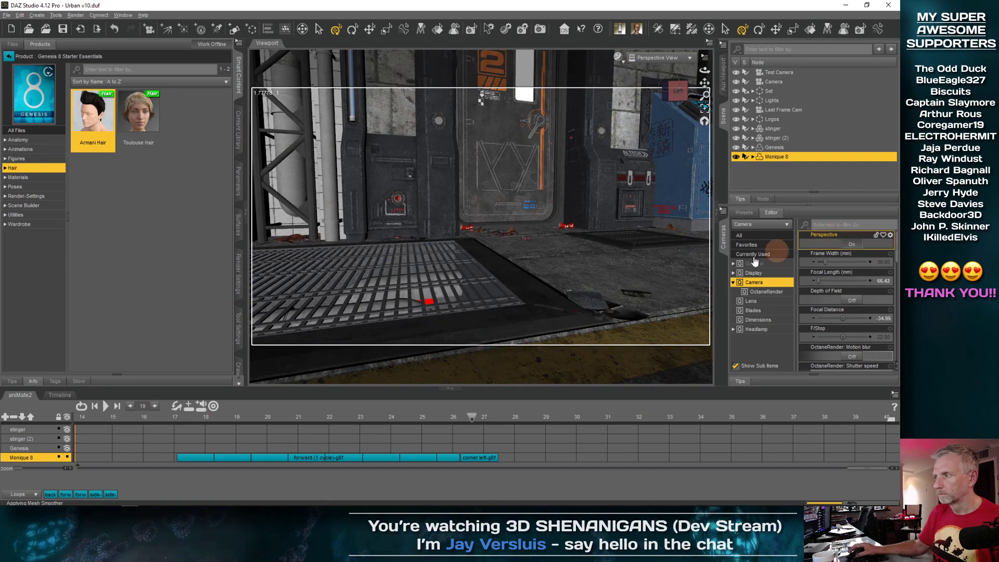
left_click_drag(398, 285, 399, 280)
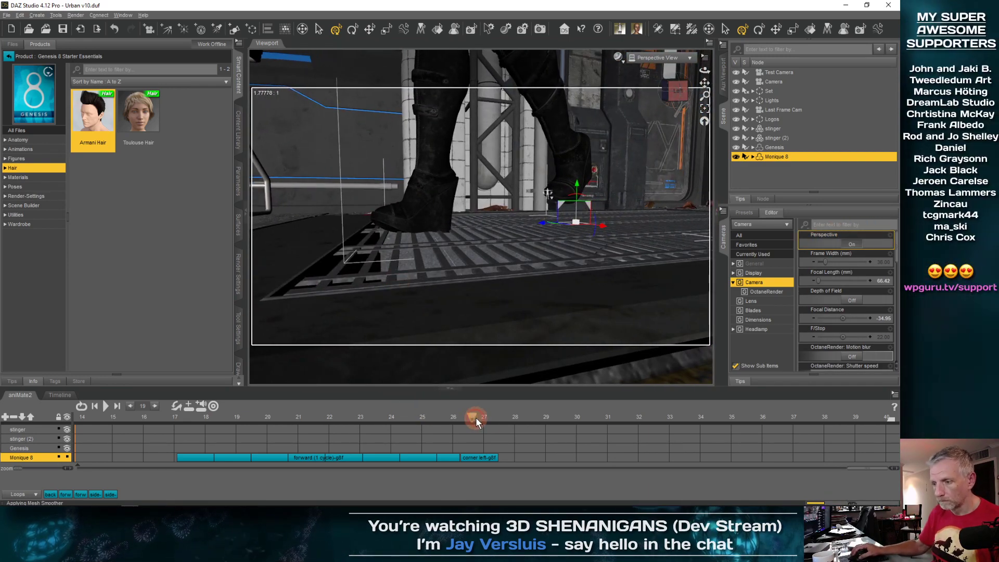
left_click_drag(483, 417, 499, 417)
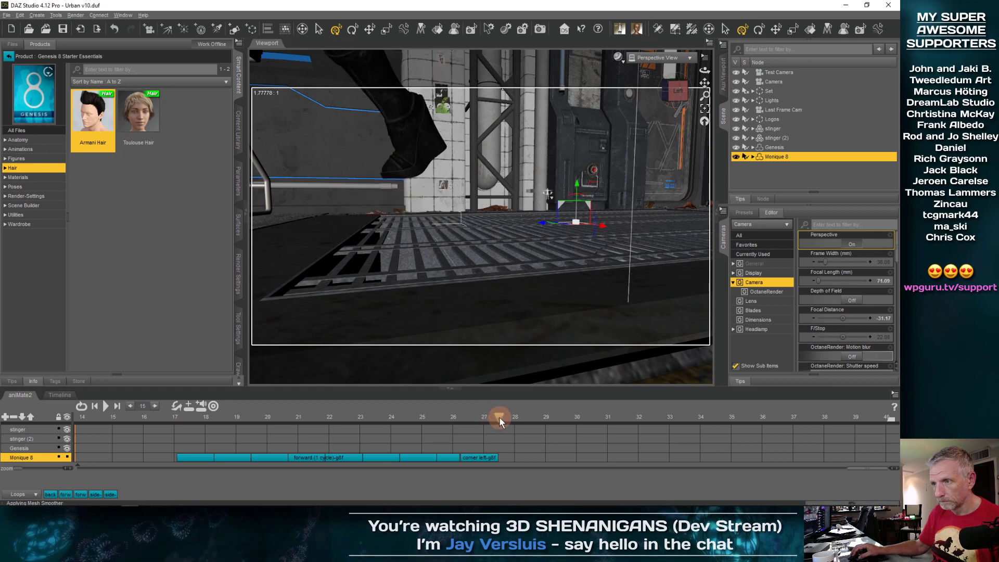
scroll(470, 264, "down", 10)
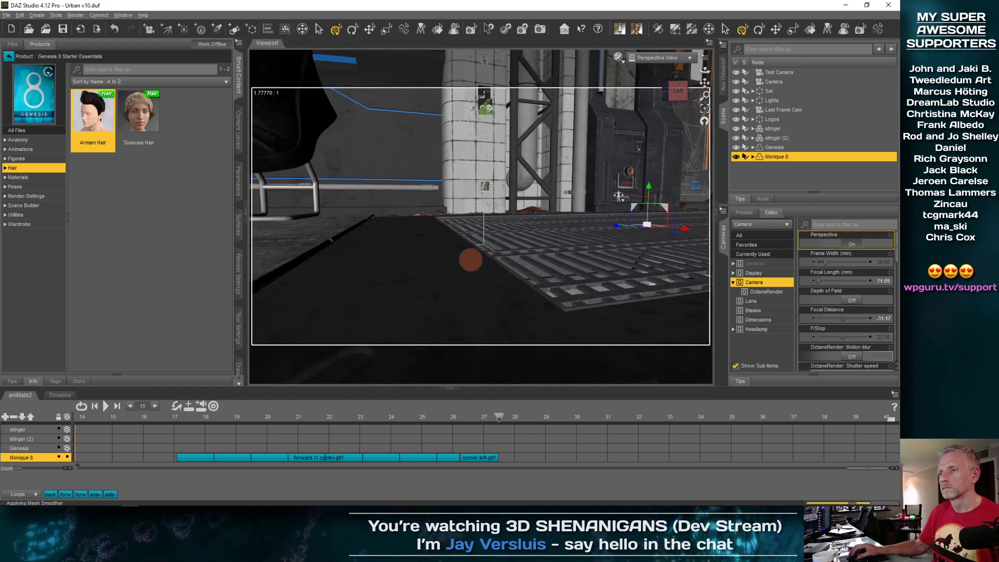
left_click_drag(470, 264, 453, 384)
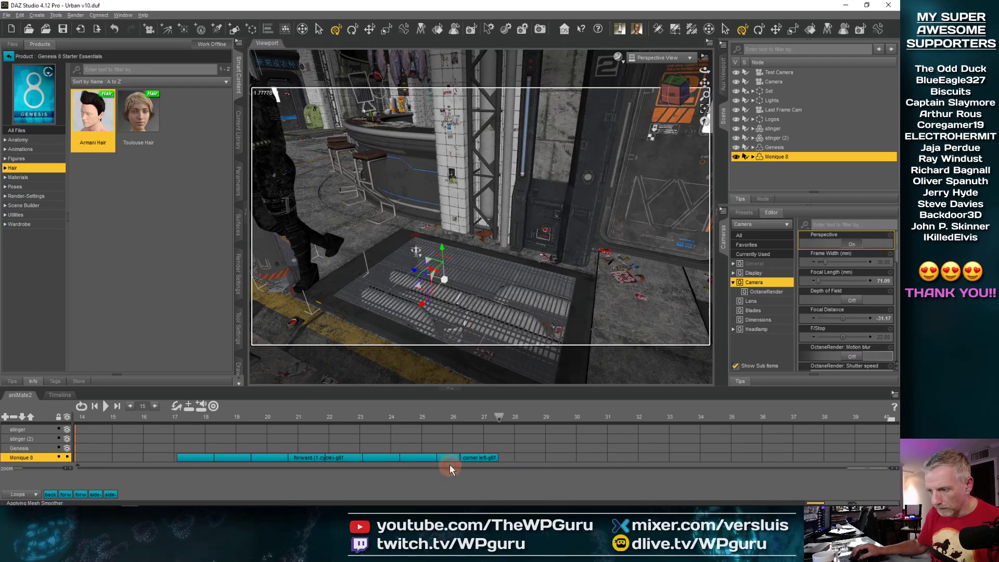
Trim the last segment off Monique 8's forward walk block and move the corner-left block up against its new end
left_click(456, 439)
left_click_drag(439, 456, 421, 457)
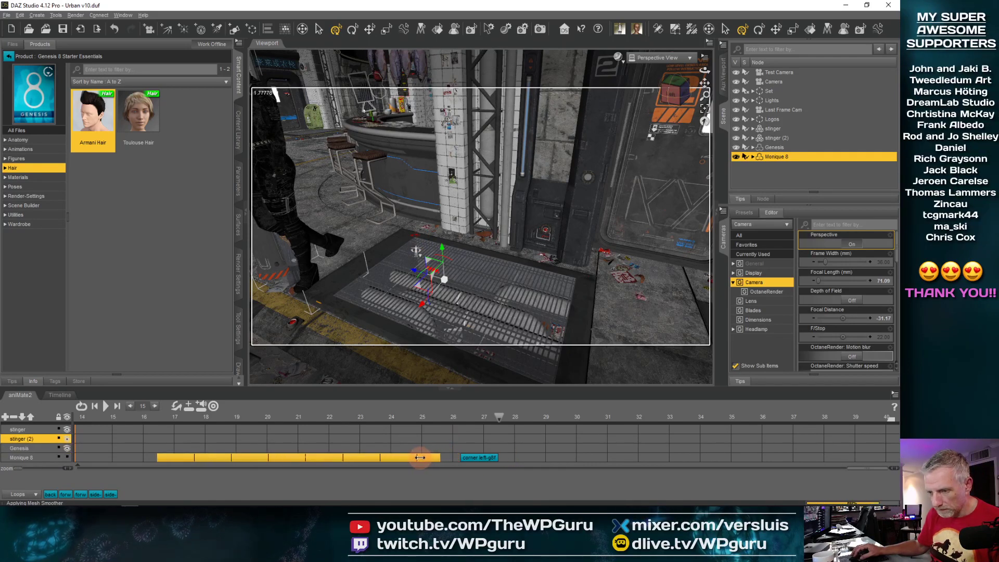
left_click(456, 458)
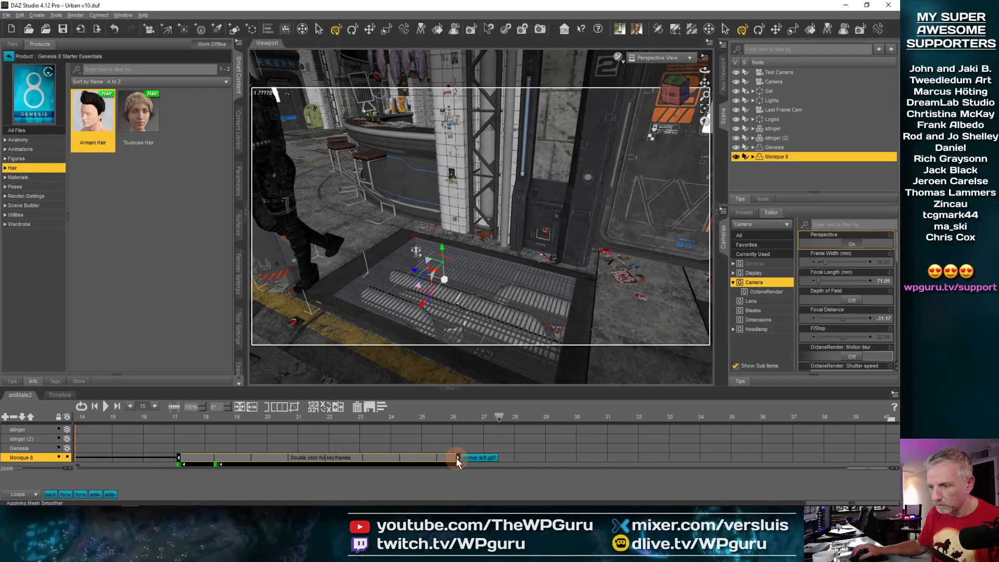
left_click(474, 457)
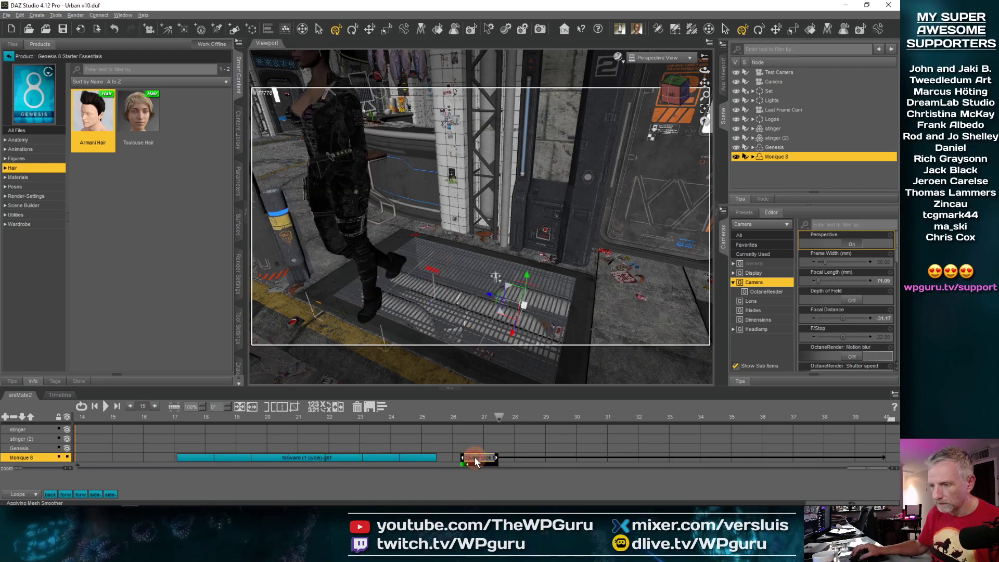
left_click(530, 459)
left_click_drag(487, 458, 462, 458)
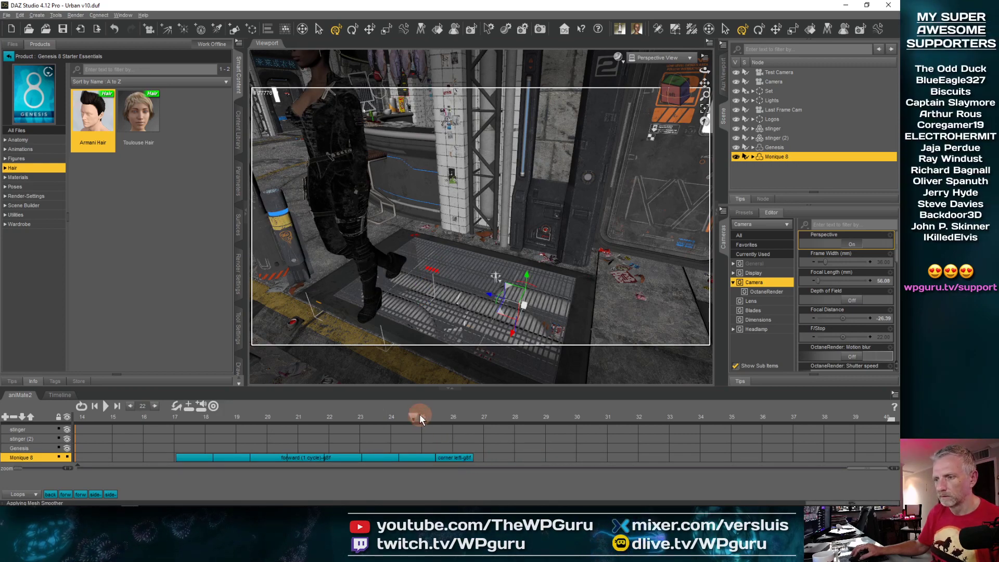
Scrub past the end of the shortened walk and check where Monique 8 stands relative to the grating and noodle bar
left_click_drag(420, 416, 482, 412)
left_click(421, 295)
left_click_drag(421, 295, 426, 281)
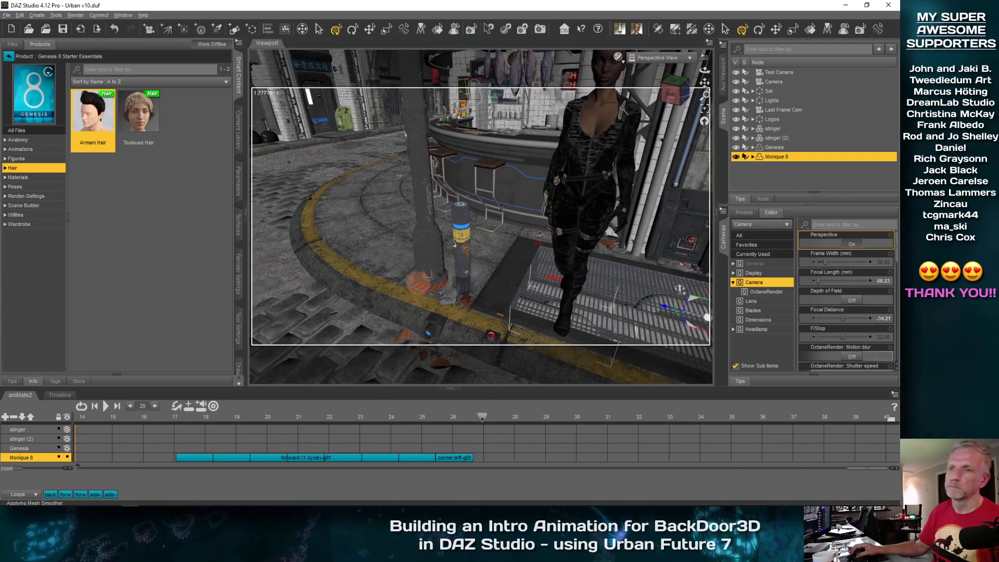
left_click_drag(413, 269, 415, 263)
Return the Timeline to frame 0, look through the scene Camera, and extend the play range to frame 1200
left_click(60, 395)
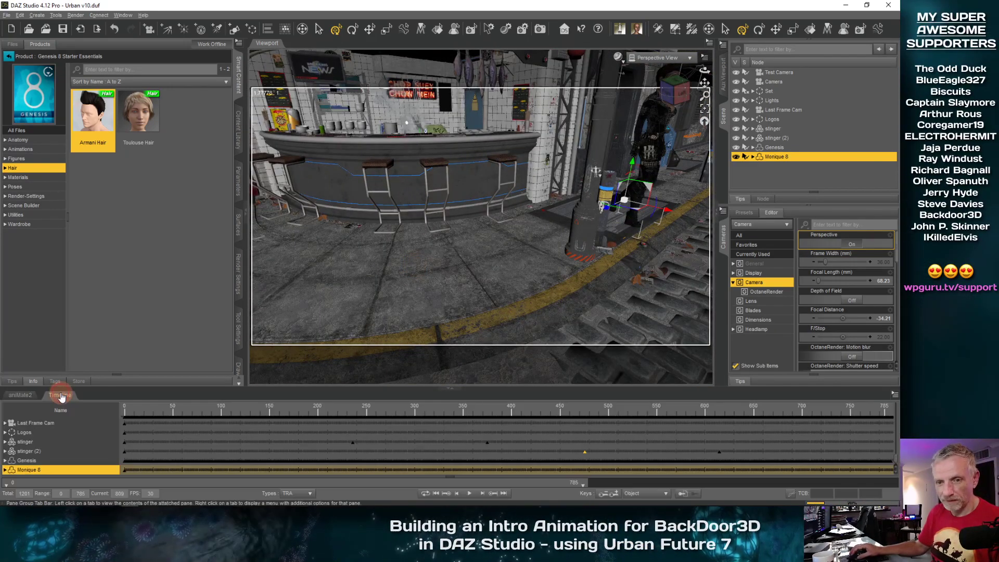
left_click(19, 398)
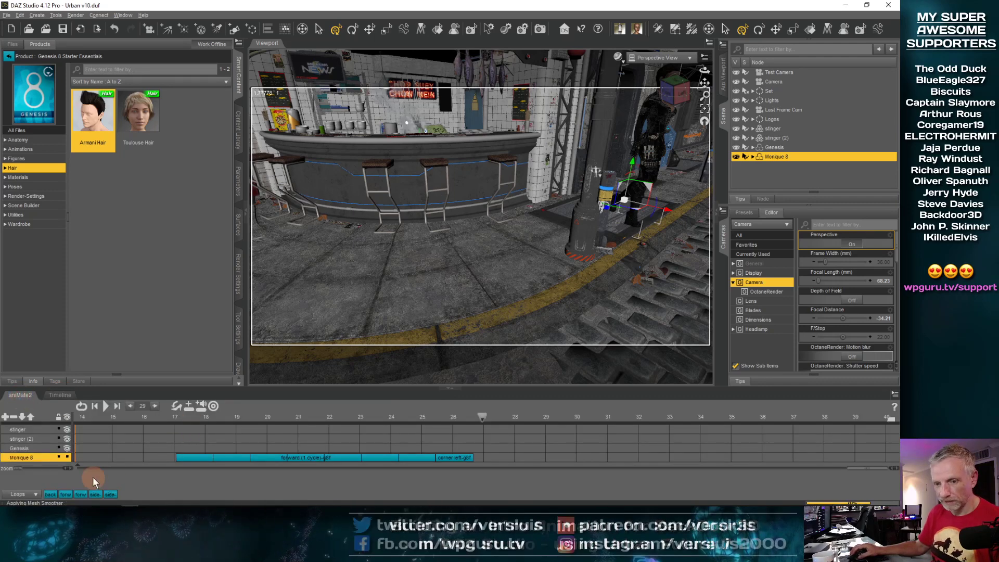
left_click(60, 396)
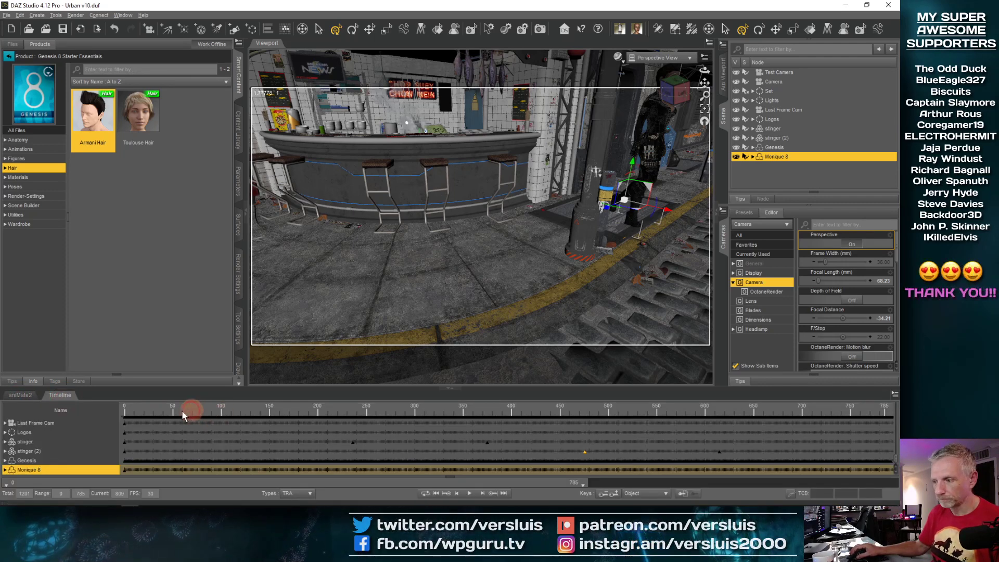
left_click_drag(183, 415, 106, 418)
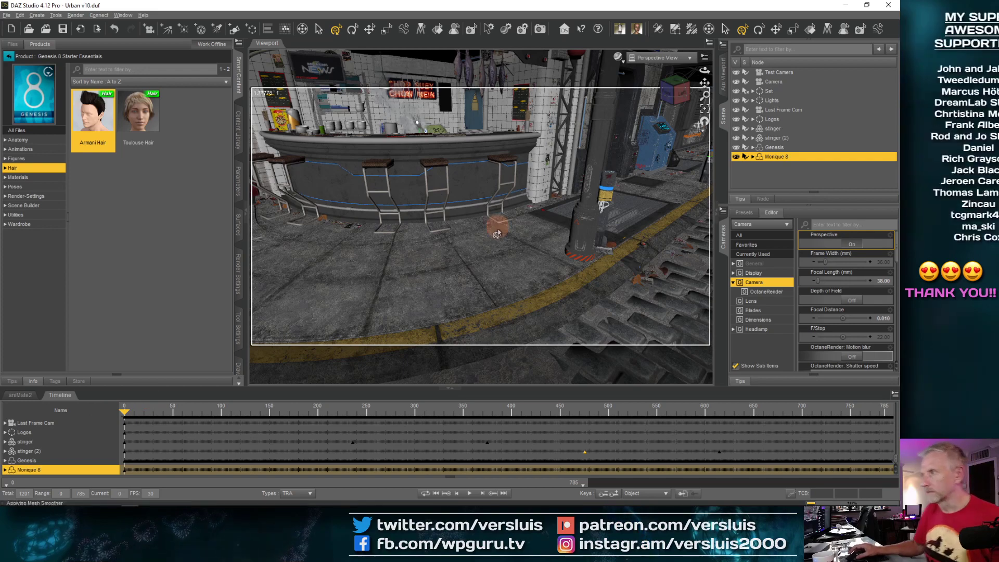
left_click(690, 58)
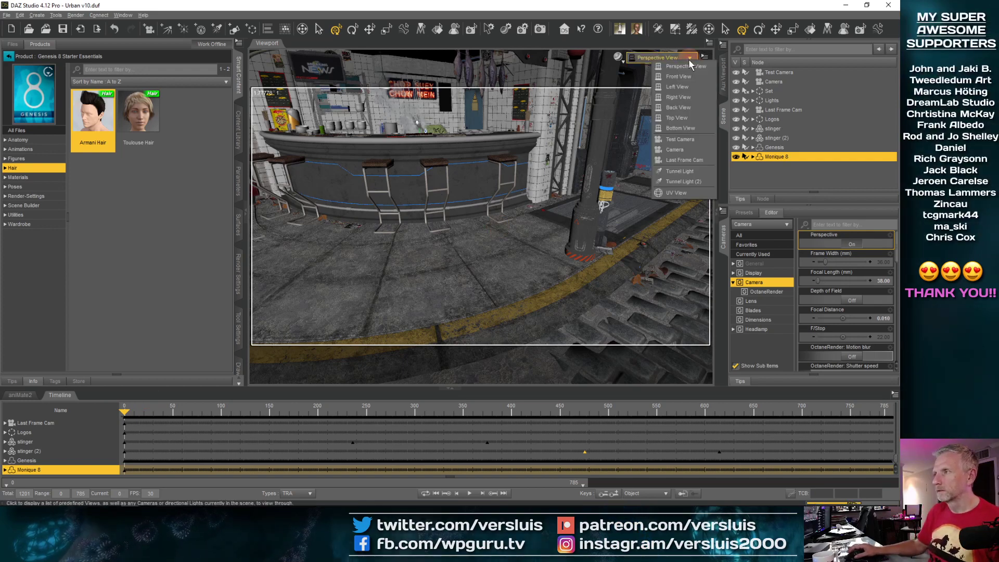
left_click(685, 150)
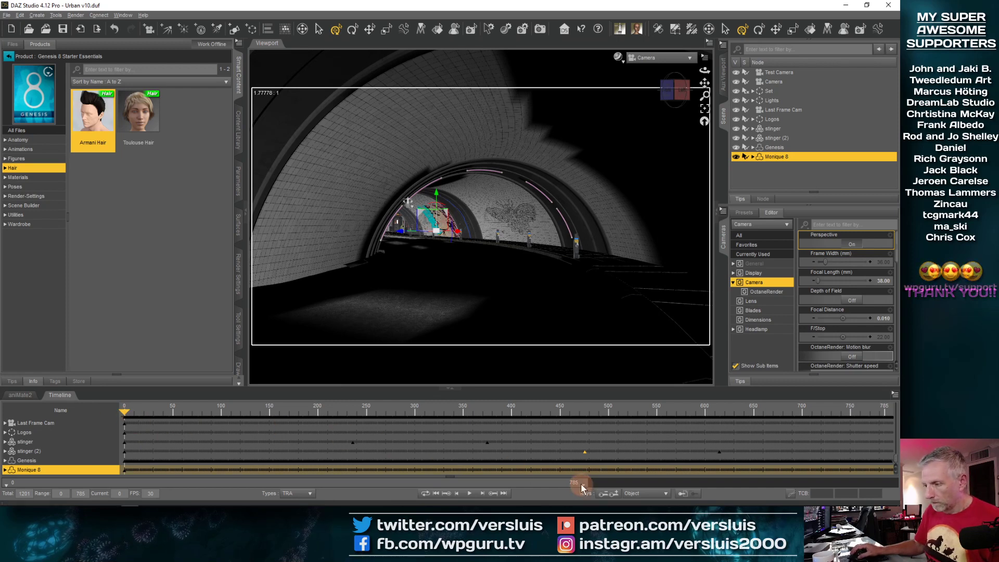
left_click_drag(581, 483, 902, 499)
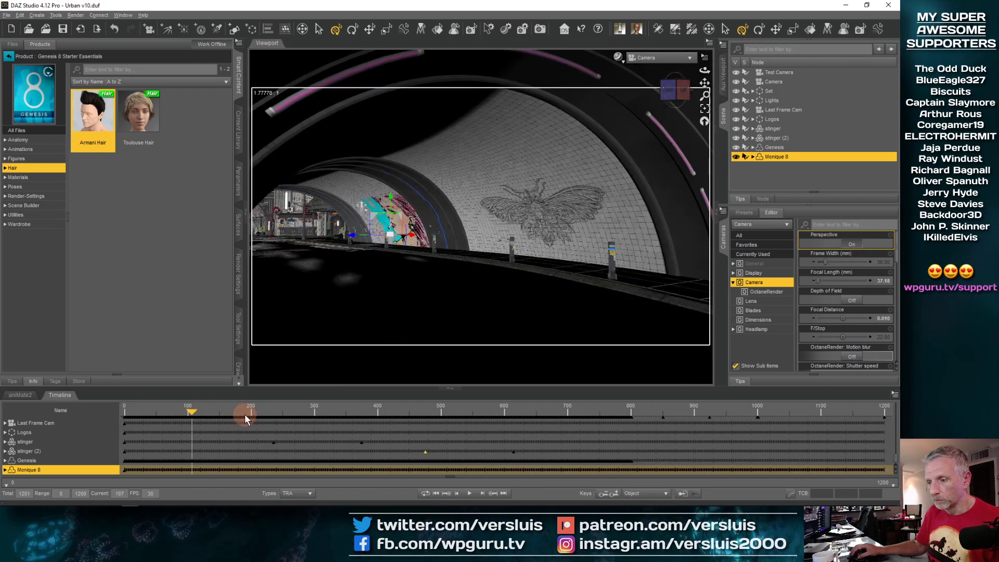
Switch the viewport to Smooth Shaded and scrub the Camera's move from the tunnel to the bar counter and back to the bar's exterior
left_click_drag(263, 415, 440, 403)
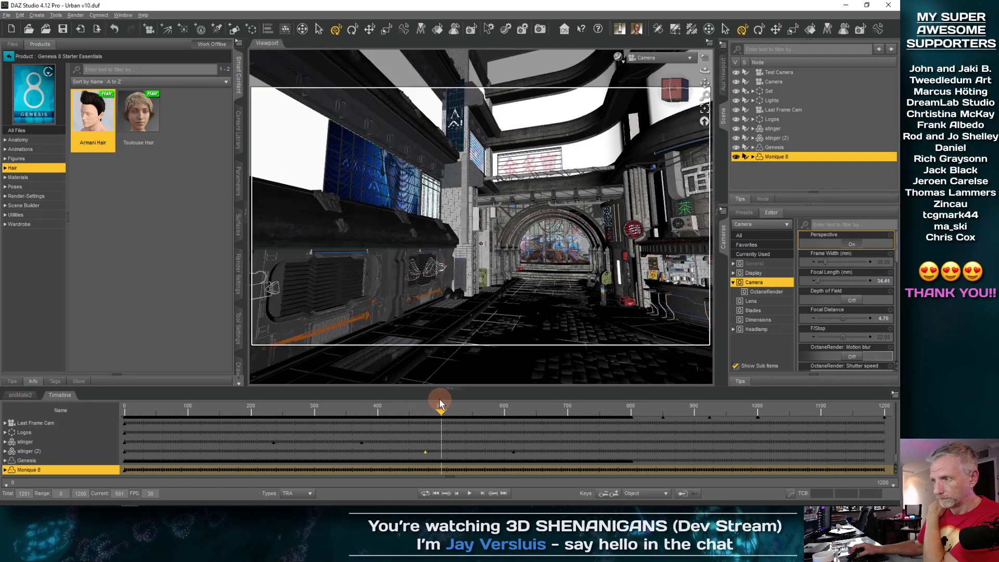
left_click(618, 60)
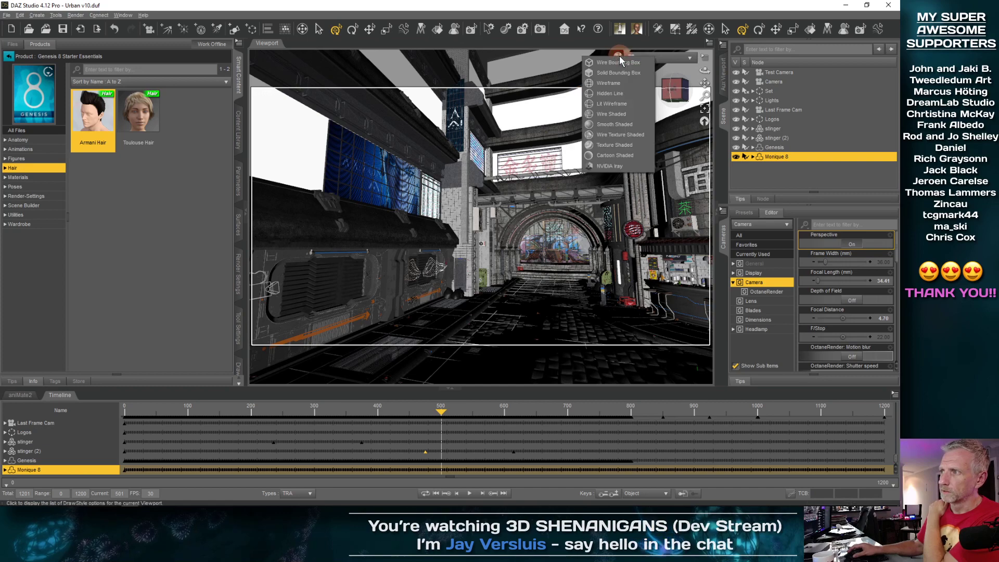
left_click(624, 126)
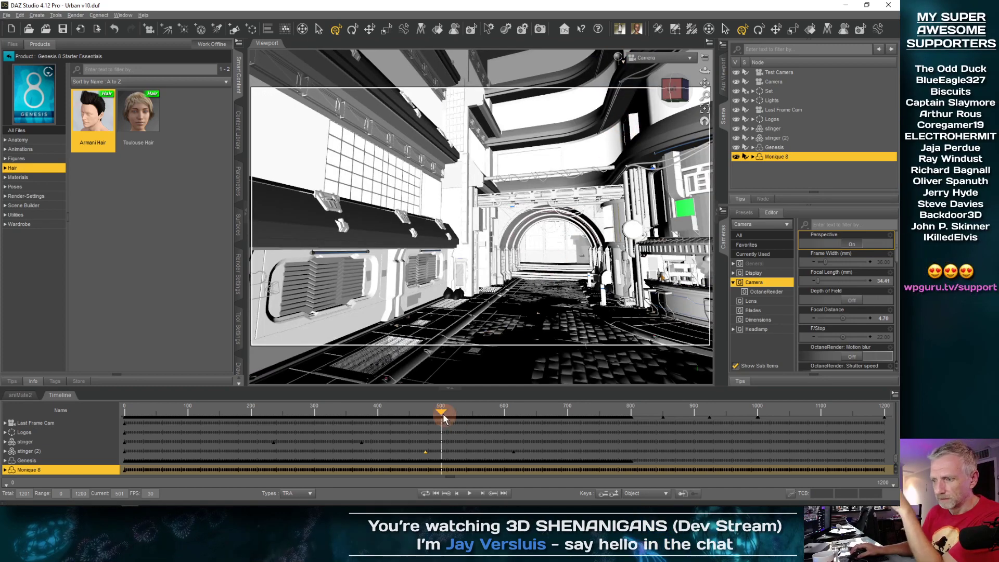
left_click_drag(441, 415, 680, 411)
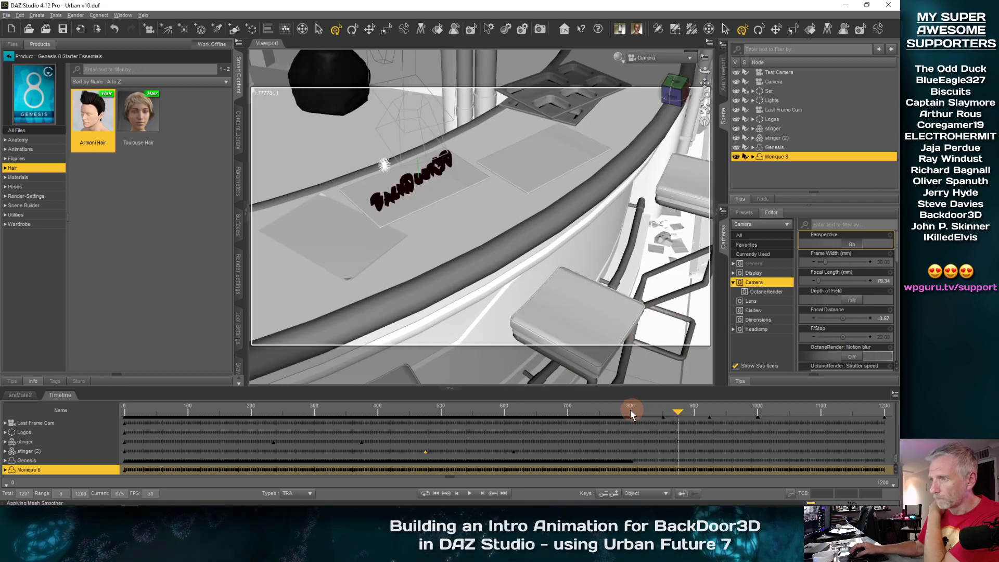
left_click_drag(593, 413, 485, 416)
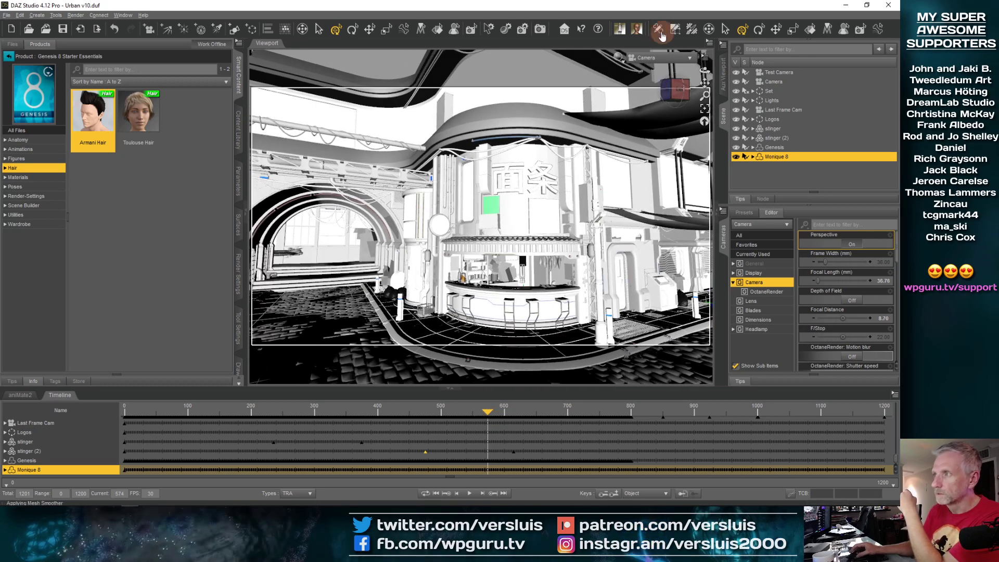
Try the Wire Bounding Box draw style while scrubbing the Camera shot around frame 563
left_click(619, 57)
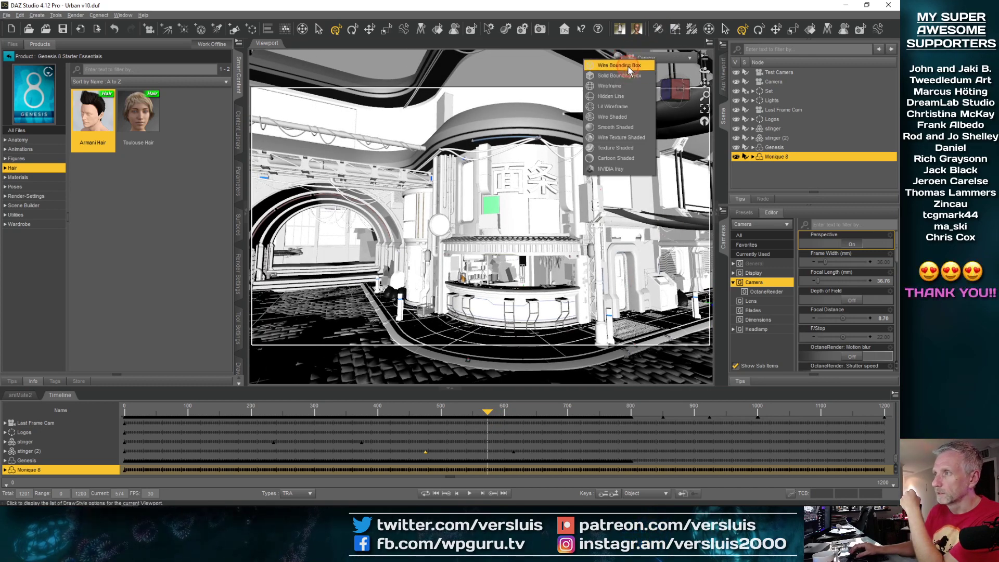
left_click(630, 69)
mouse_move(486, 412)
left_mouse_down()
mouse_move(451, 413)
mouse_move(472, 414)
left_mouse_up()
mouse_move(482, 415)
left_mouse_down()
mouse_move(500, 415)
mouse_move(479, 415)
left_mouse_up()
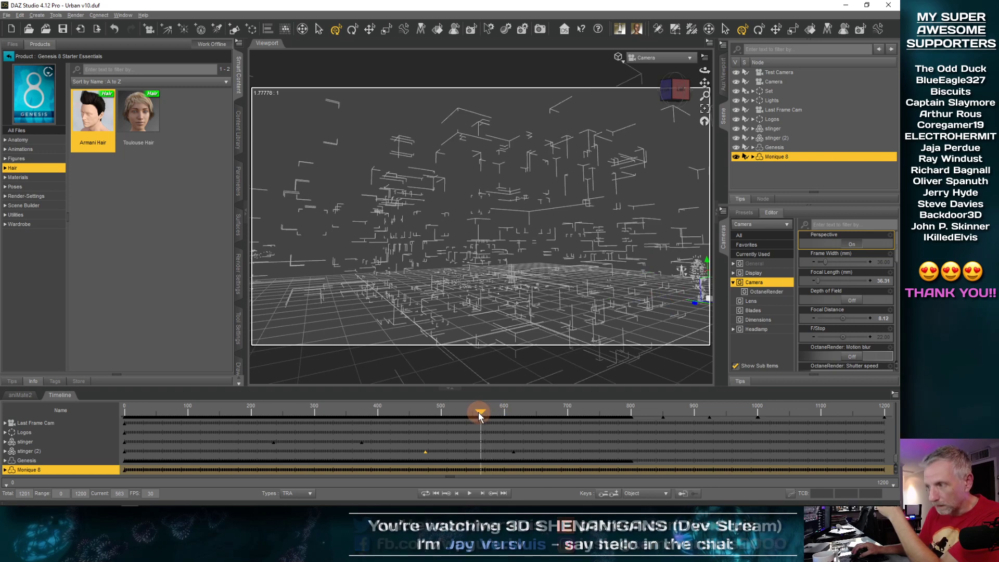
Restore Smooth Shaded drawing in the Camera view, move to frame 573, and show that moment in aniMate2
left_click(618, 59)
left_click(627, 118)
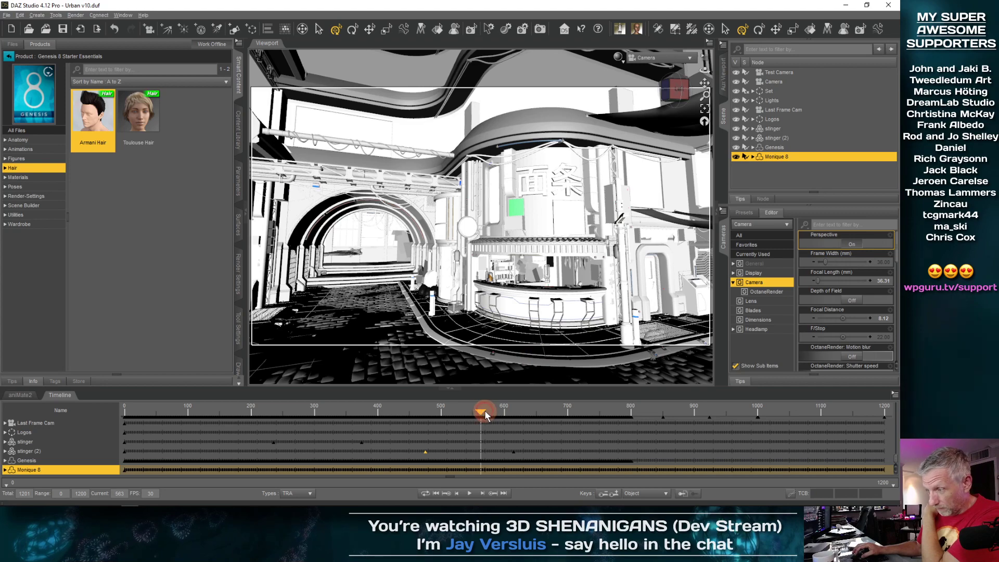
mouse_move(485, 415)
left_mouse_down()
mouse_move(494, 415)
mouse_move(485, 414)
left_mouse_up()
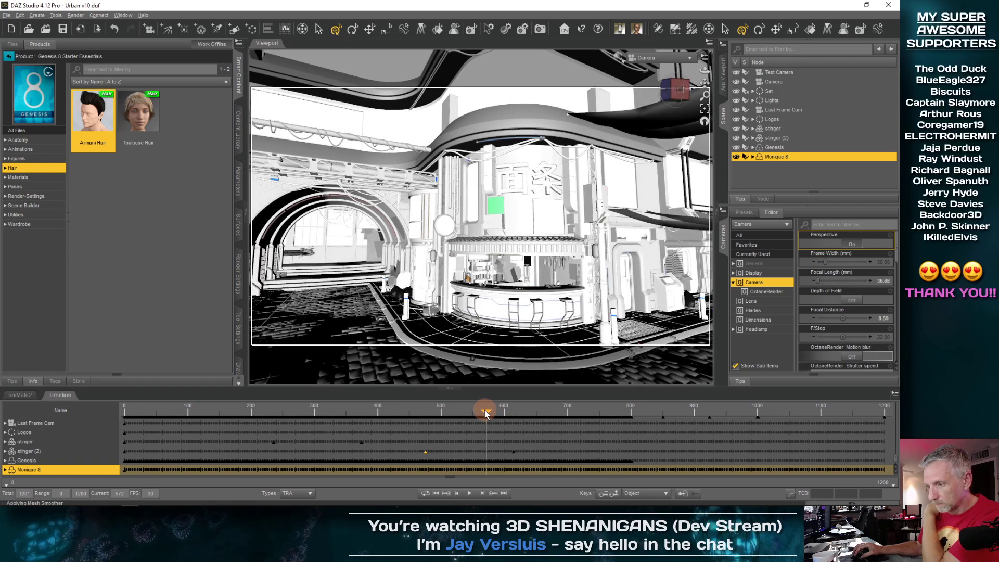
left_click(19, 395)
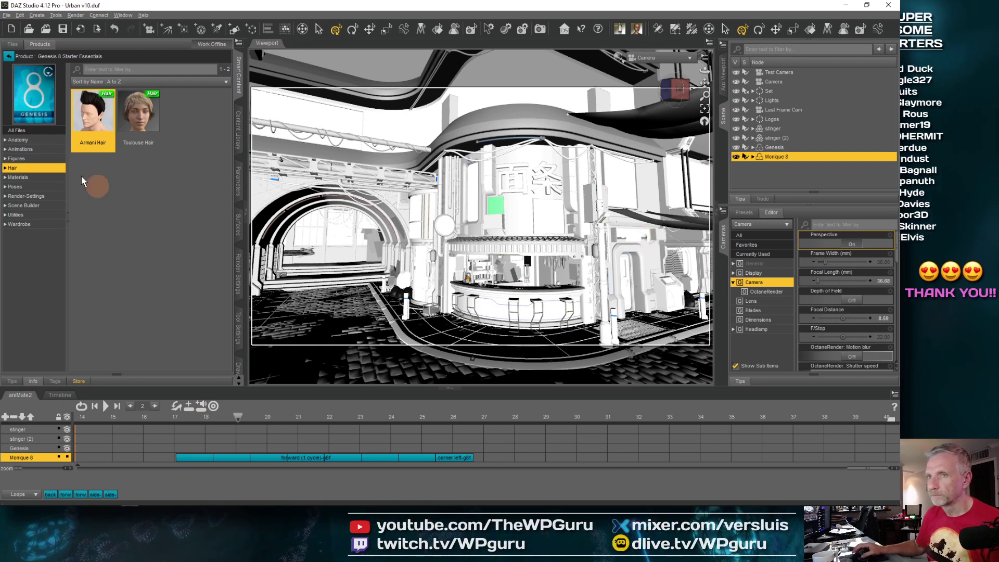
Save the scene under the new file name Urban v11.duf in the Urban 7 folder
left_click(6, 15)
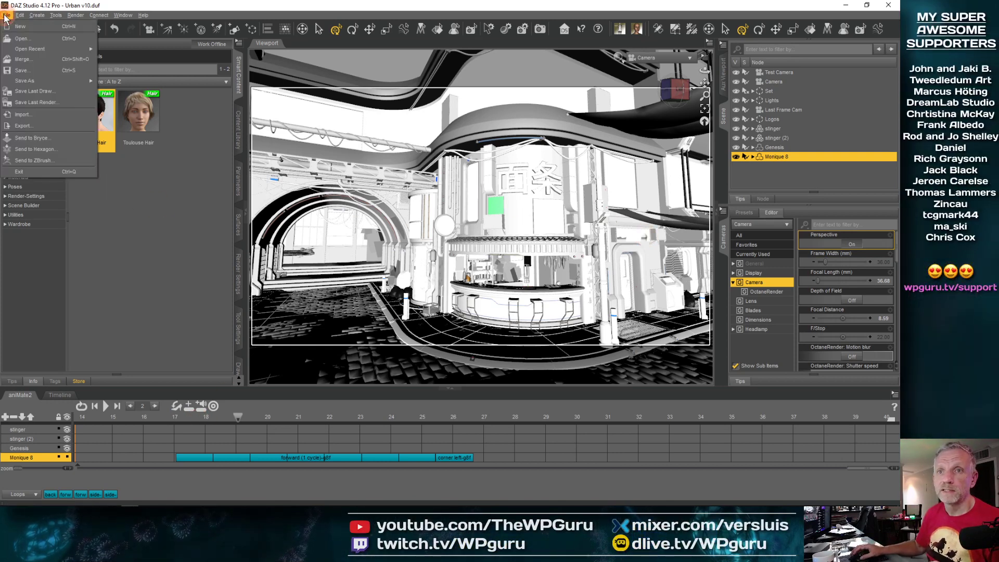
mouse_move(47, 81)
left_click(115, 85)
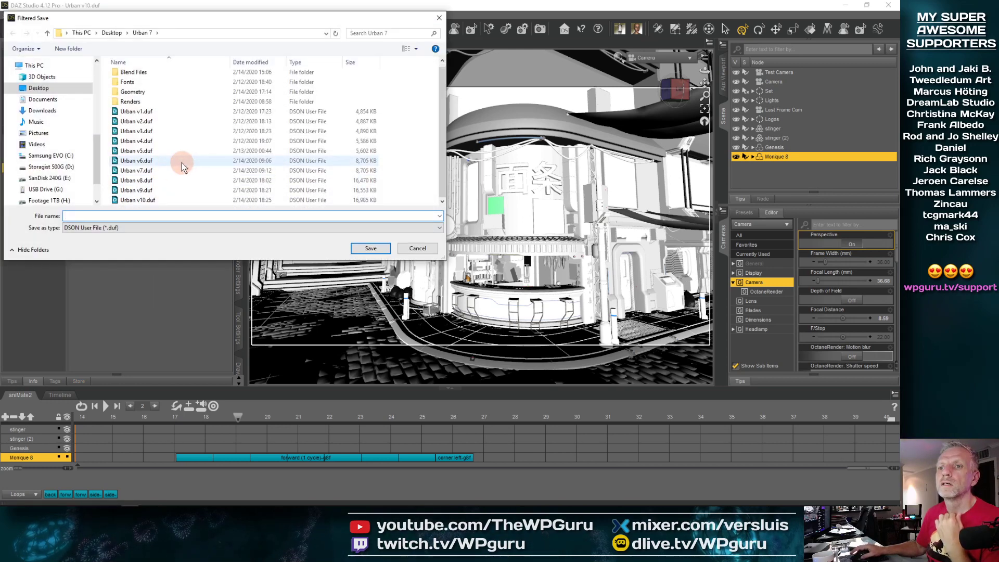
left_click(149, 200)
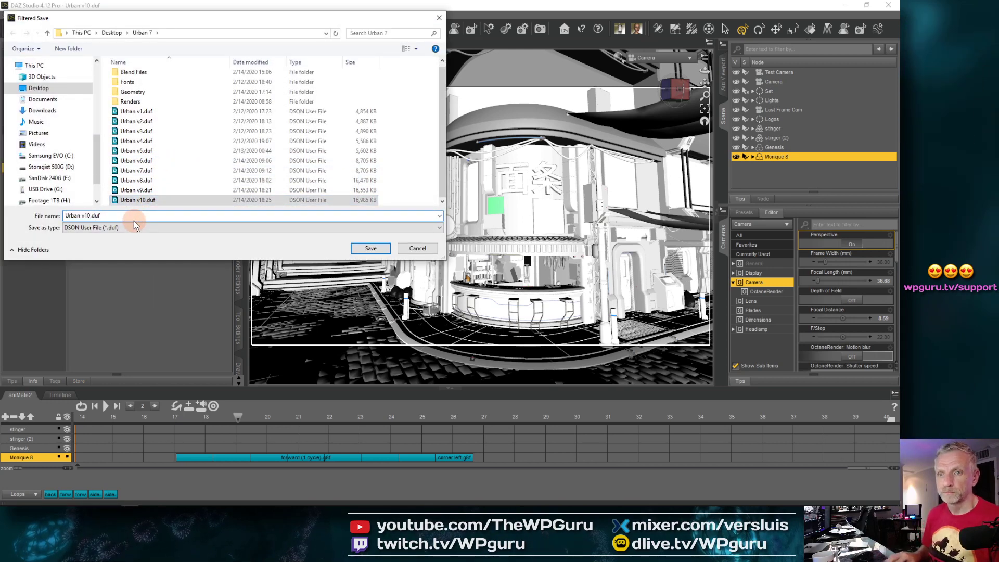
key("Return")
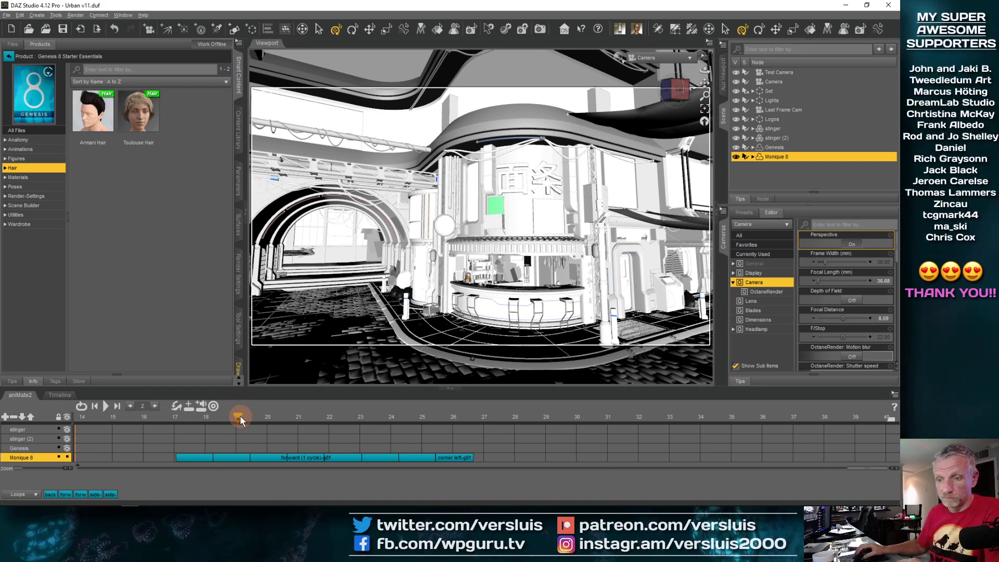
Bake the aniMate2 tracks to Studio keyframes and scrub back through the end of Monique 8's walk
left_click_drag(240, 415, 177, 417)
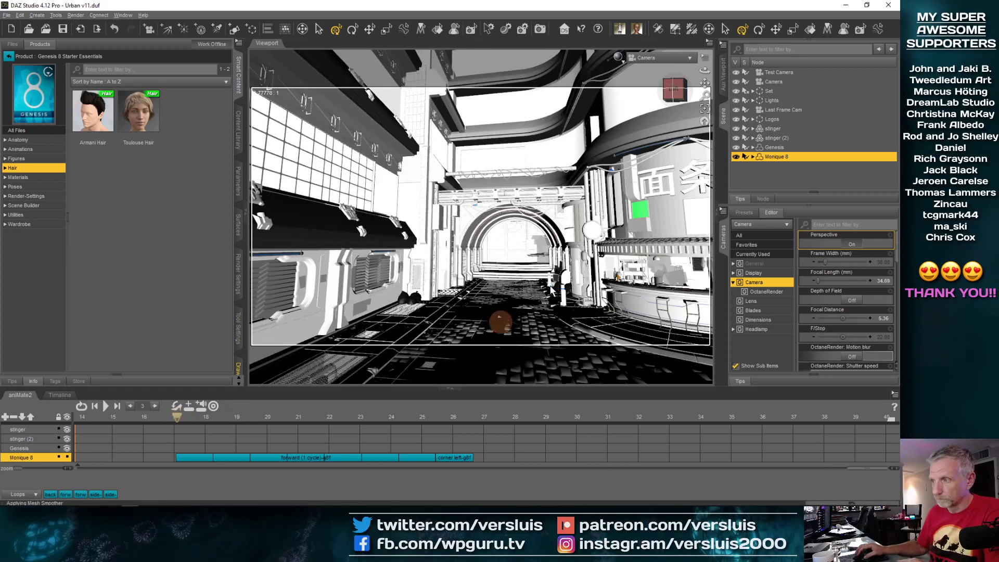
right_click(148, 484)
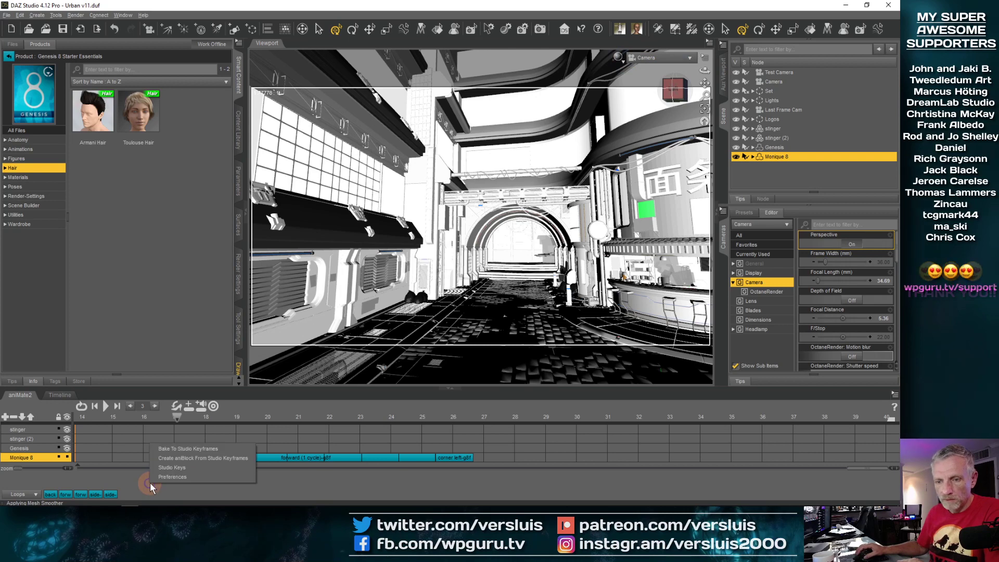
left_click(201, 448)
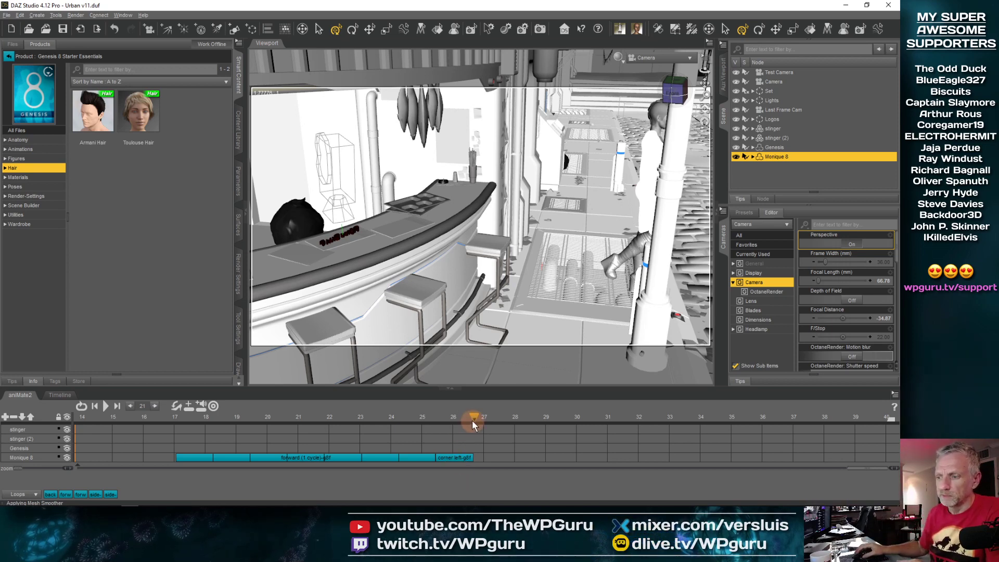
left_click_drag(473, 420, 432, 419)
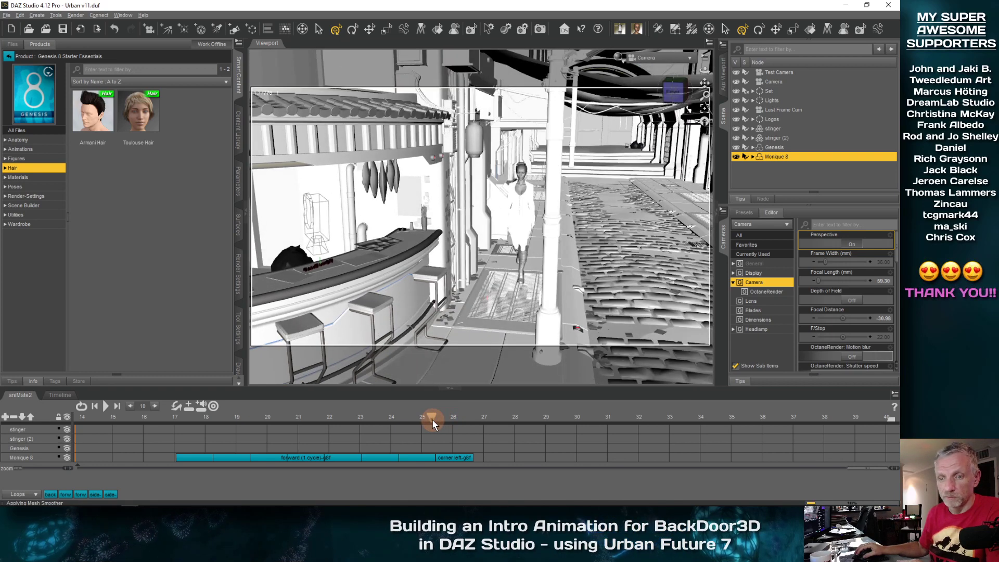
Delete the forward walk and corner left aniBlocks from Monique 8's aniMate2 track
left_click(249, 460)
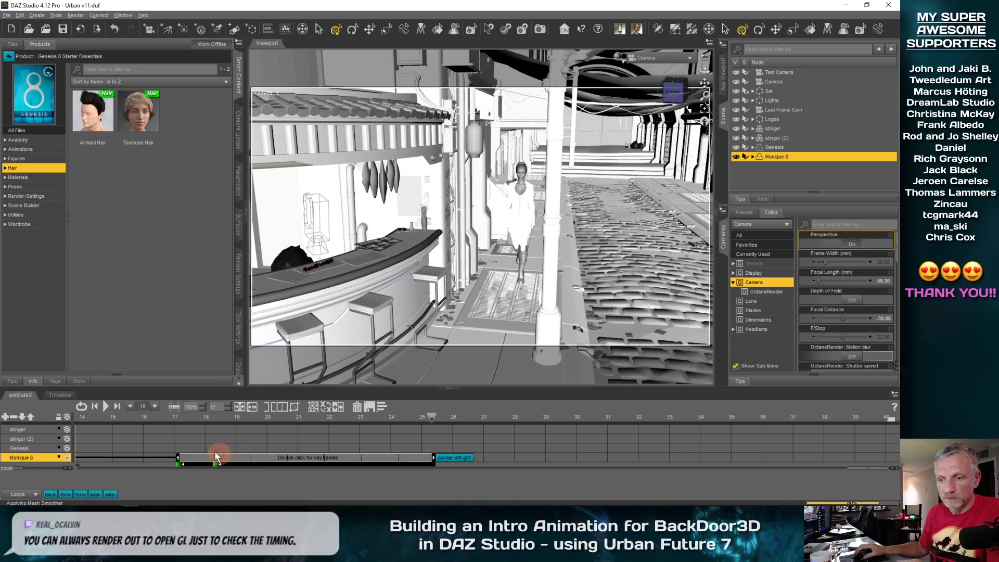
left_click(354, 406)
left_click(425, 460)
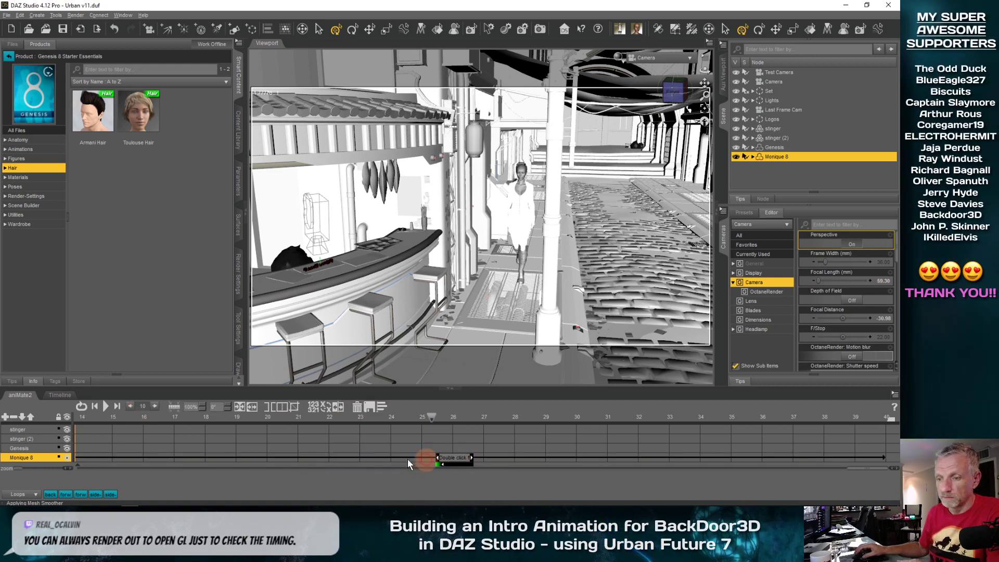
left_click(357, 408)
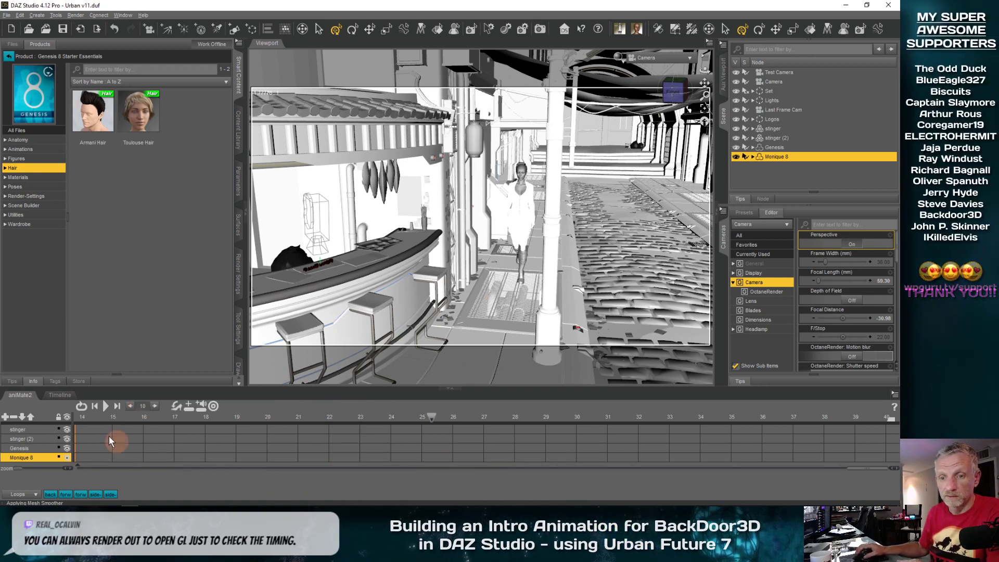
Scrub Monique 8's baked walk past the bar counter in the Timeline, between about frames 760 and 834
left_click(59, 397)
left_click(460, 414)
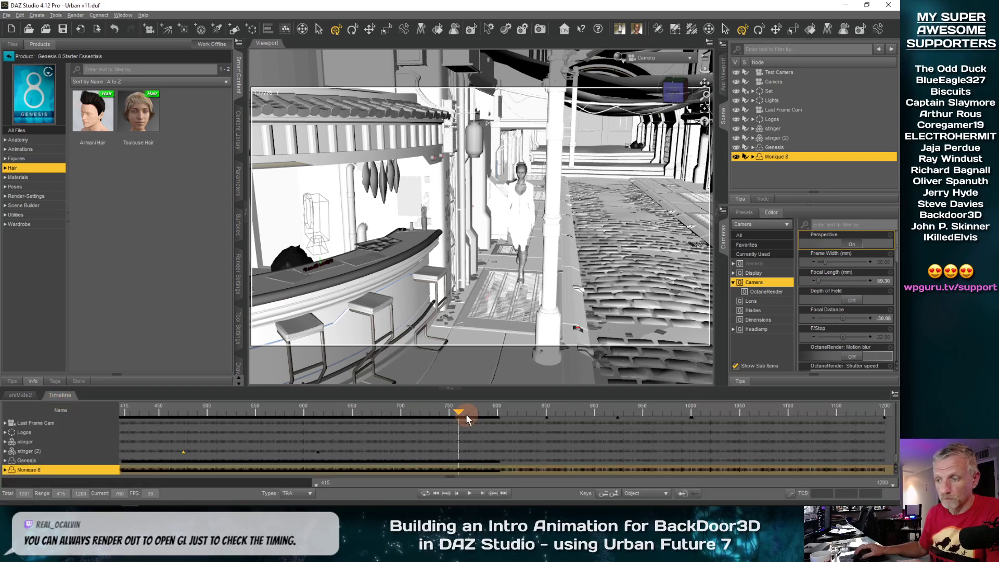
left_click_drag(416, 425, 517, 412)
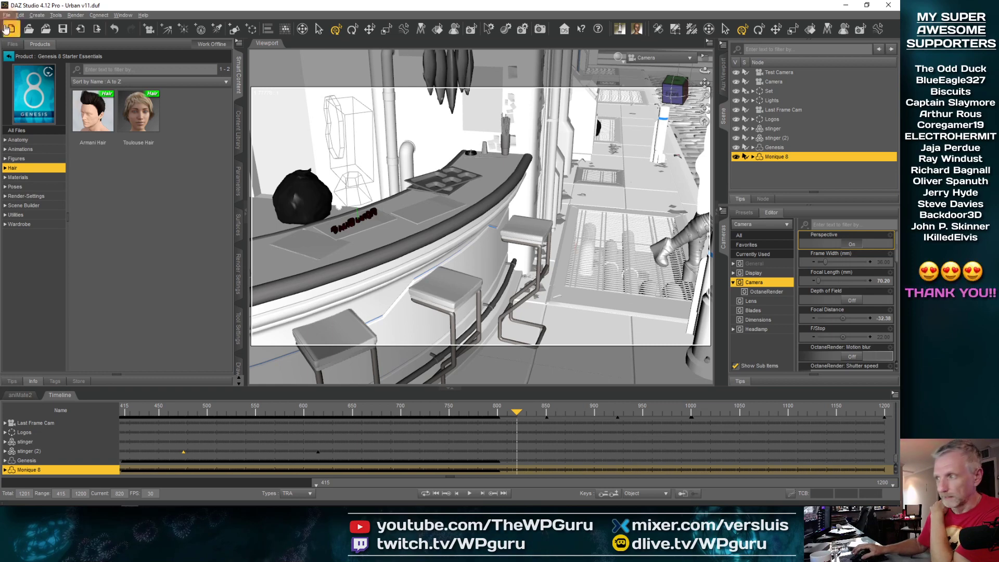
left_click_drag(517, 419, 541, 412)
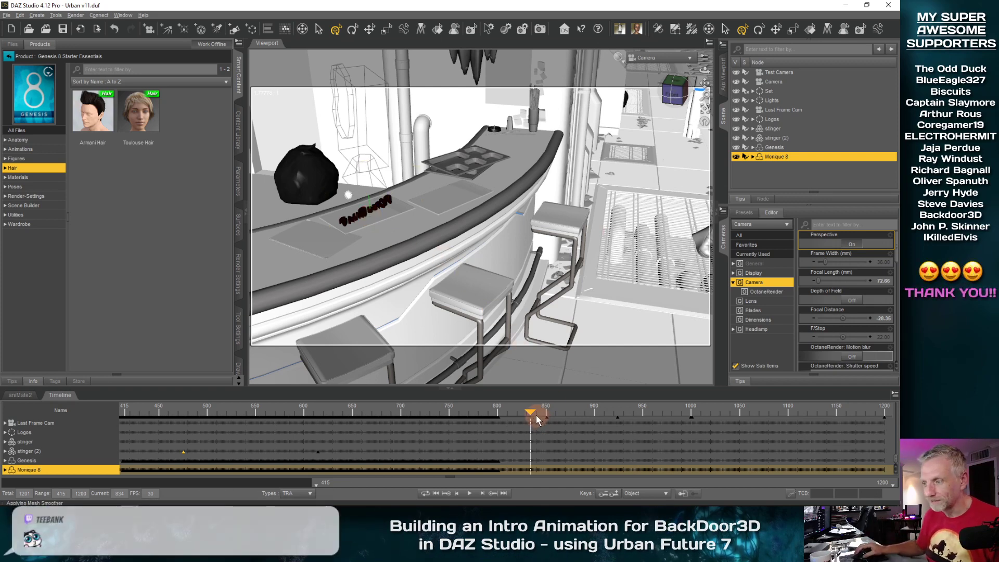
left_click_drag(534, 414, 494, 415)
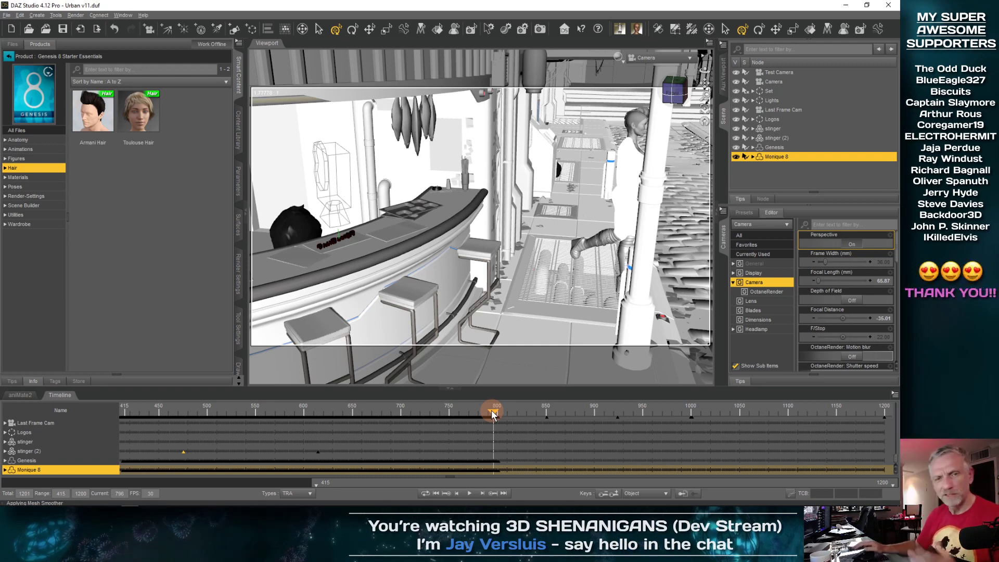
left_click_drag(493, 415, 488, 415)
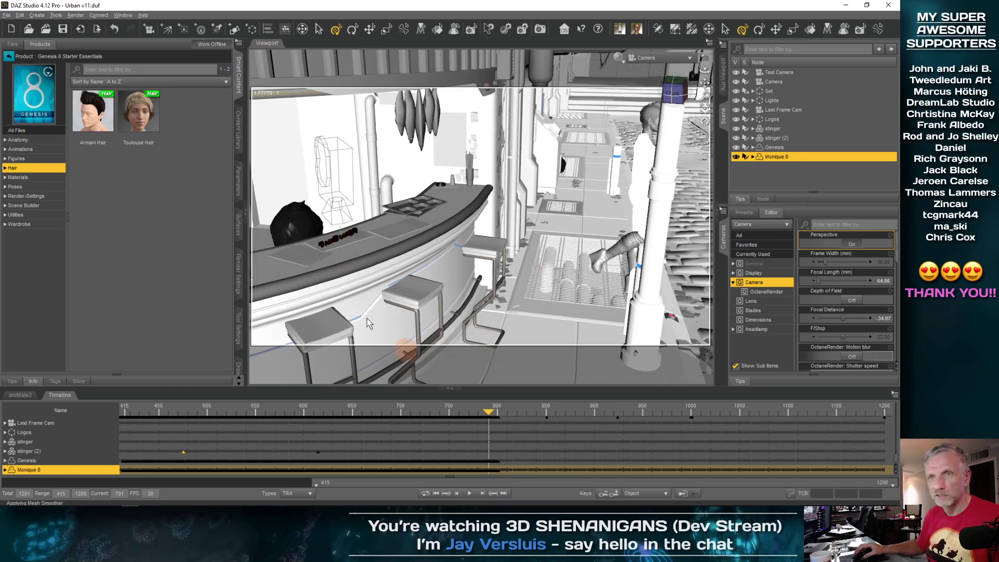
Open Urban v10.duf without saving the current changes and examine its aniMate2 tracks with Genesis selected
left_click(6, 15)
mouse_move(42, 48)
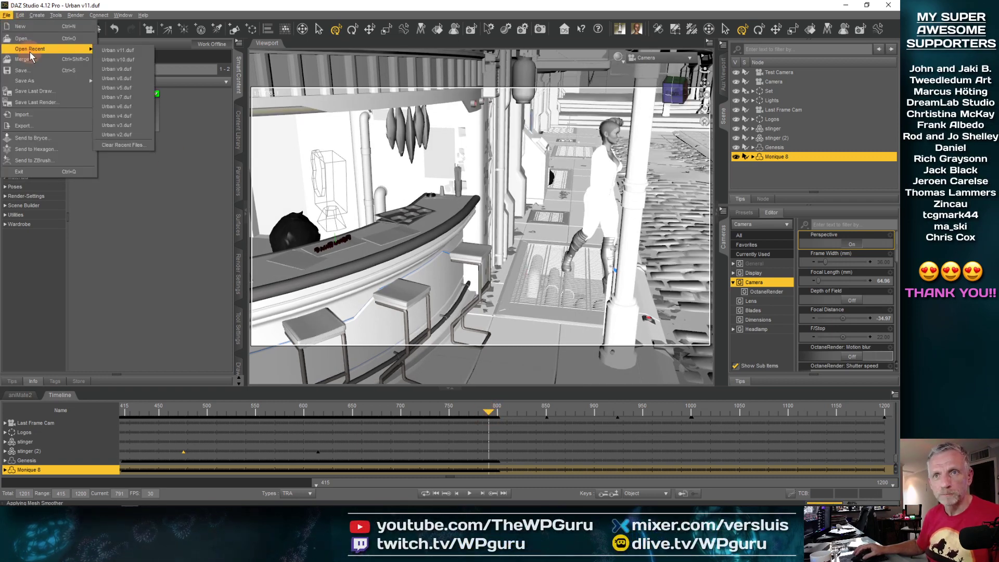
left_click(138, 51)
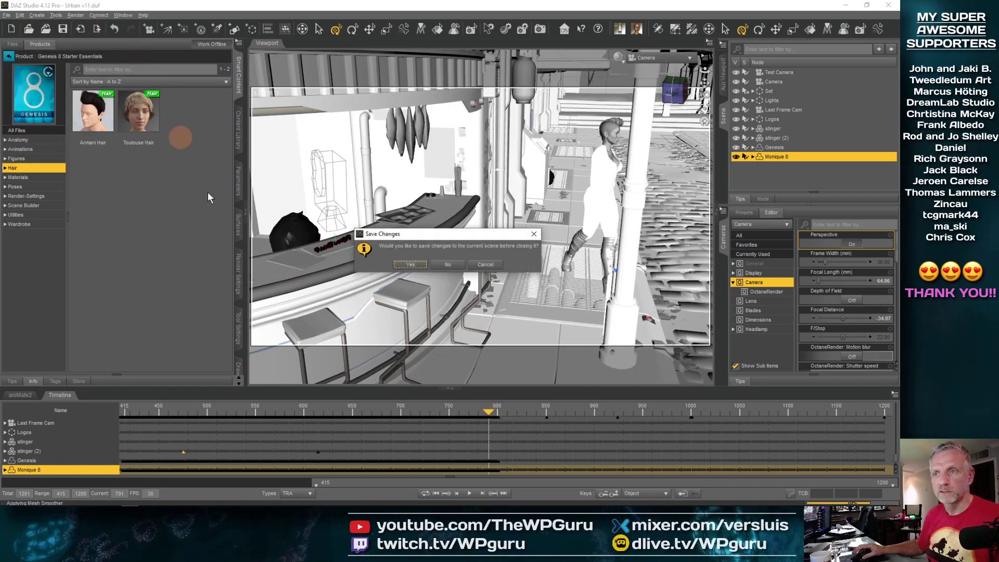
left_click(450, 268)
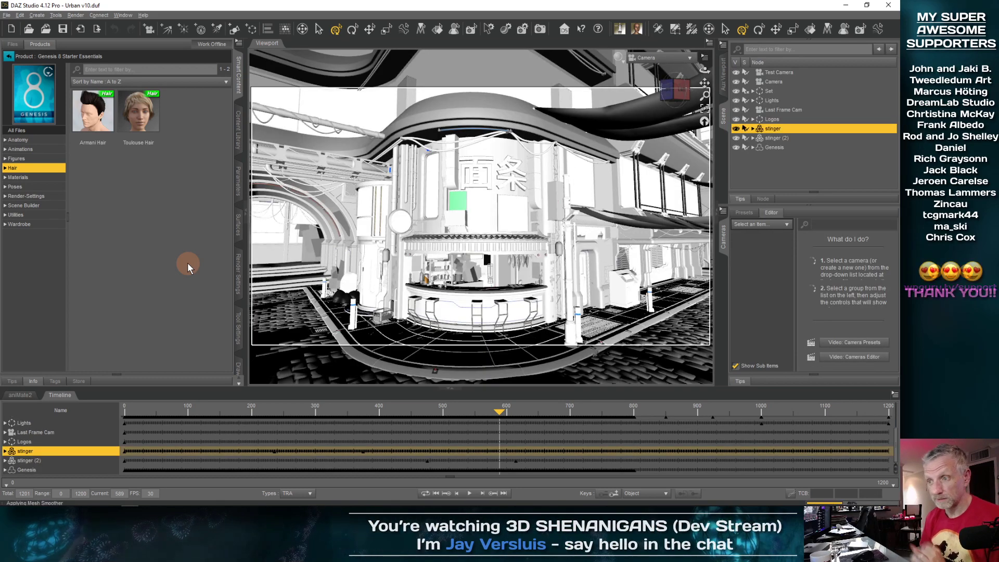
left_click(21, 396)
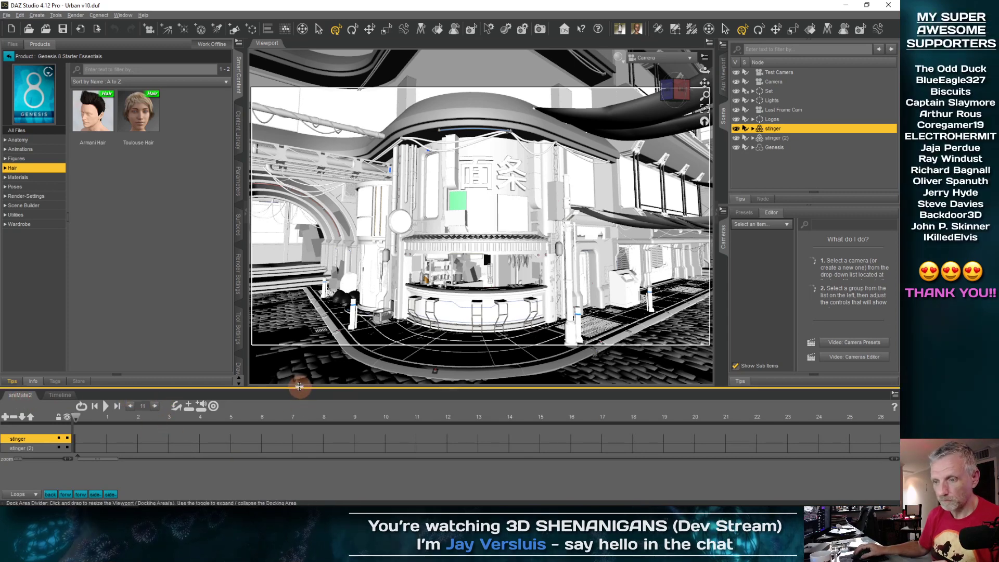
scroll(259, 436, "down", 5)
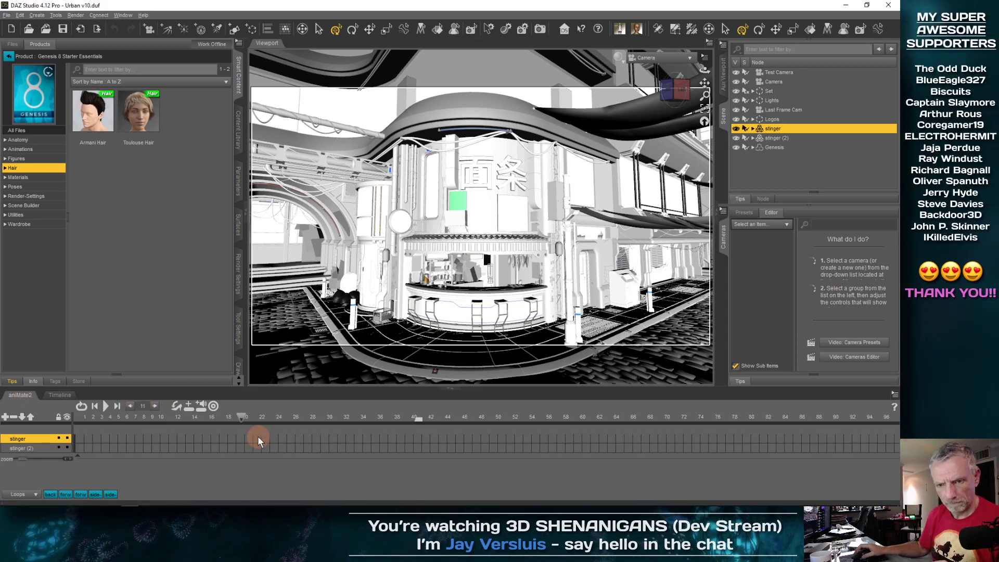
scroll(258, 439, "down", 5)
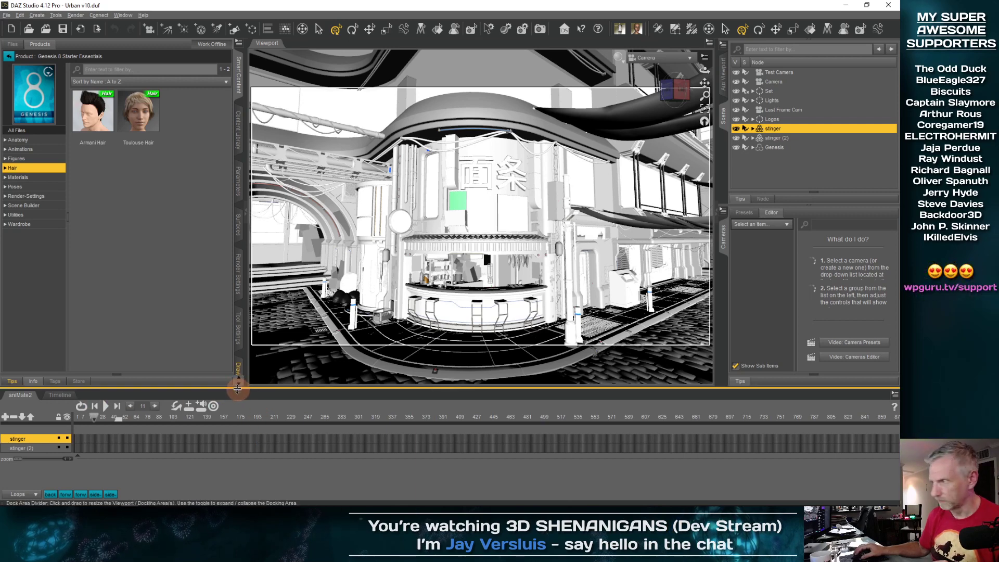
left_click(771, 148)
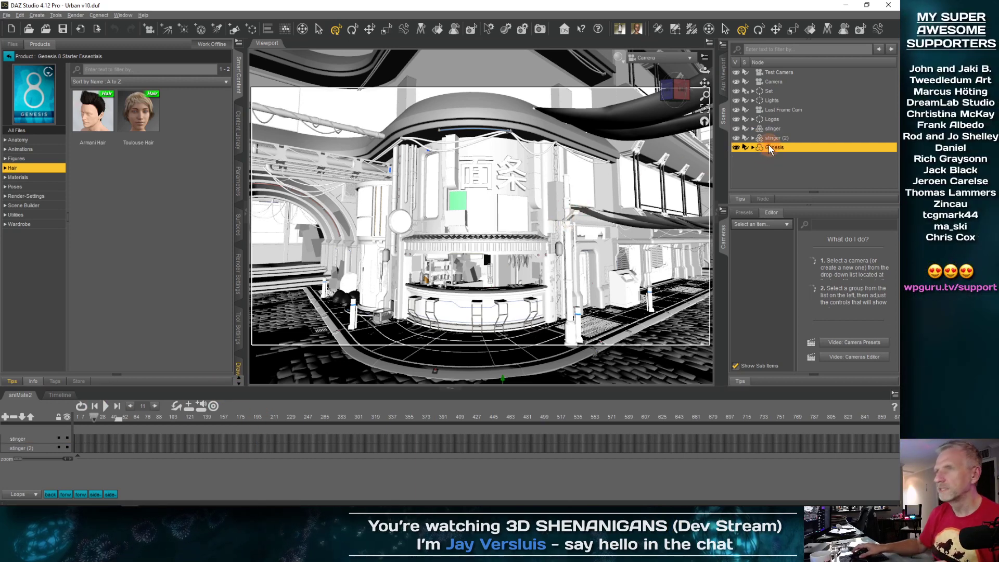
Reopen Urban v11.duf from the recent scenes without saving the current changes
left_click(8, 16)
mouse_move(62, 48)
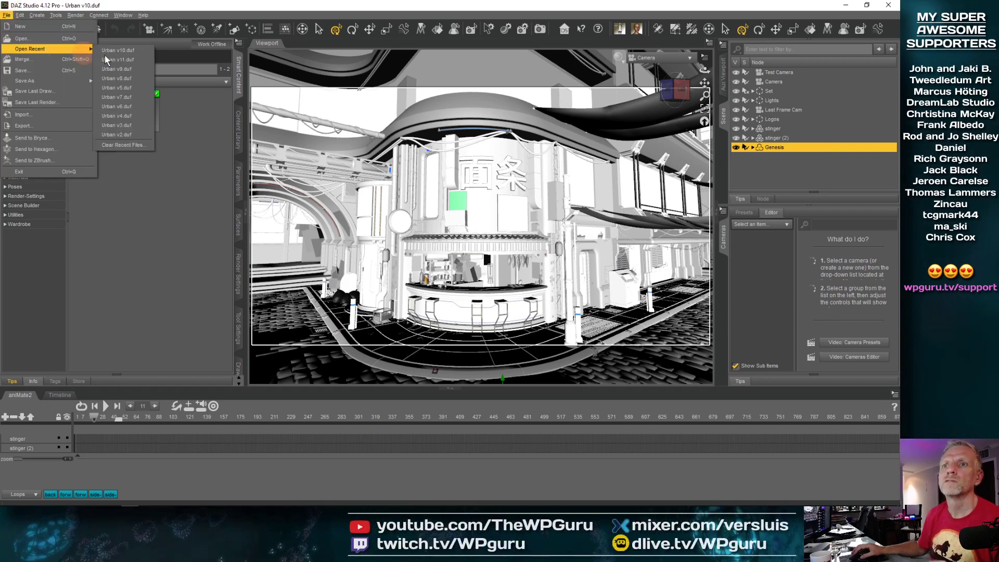
left_click(138, 59)
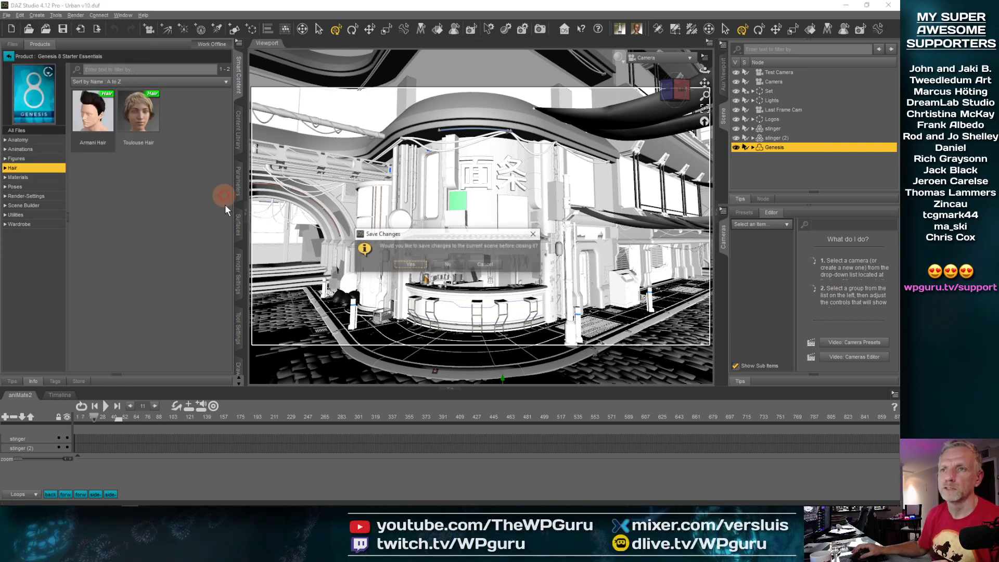
left_click(454, 265)
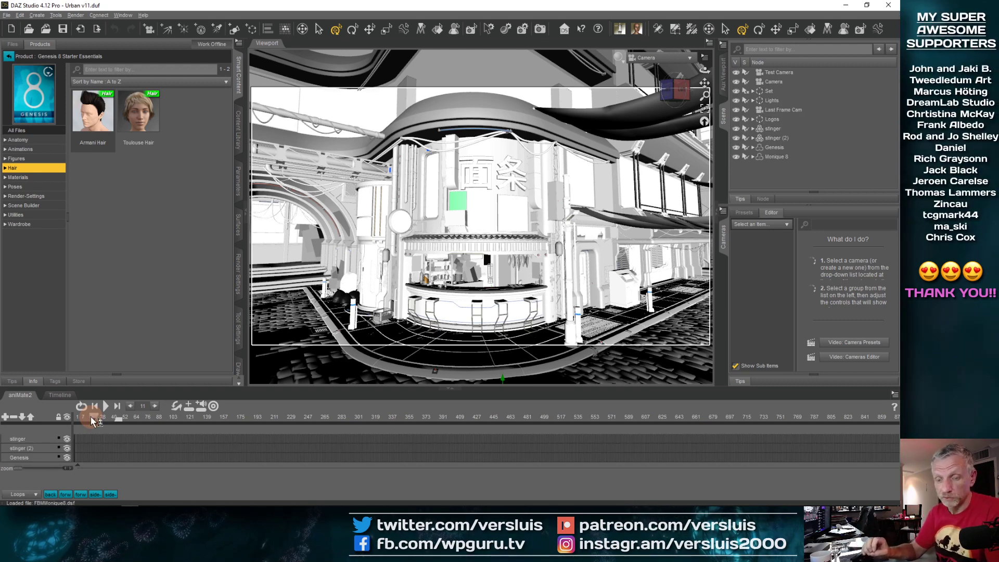
left_click(93, 418)
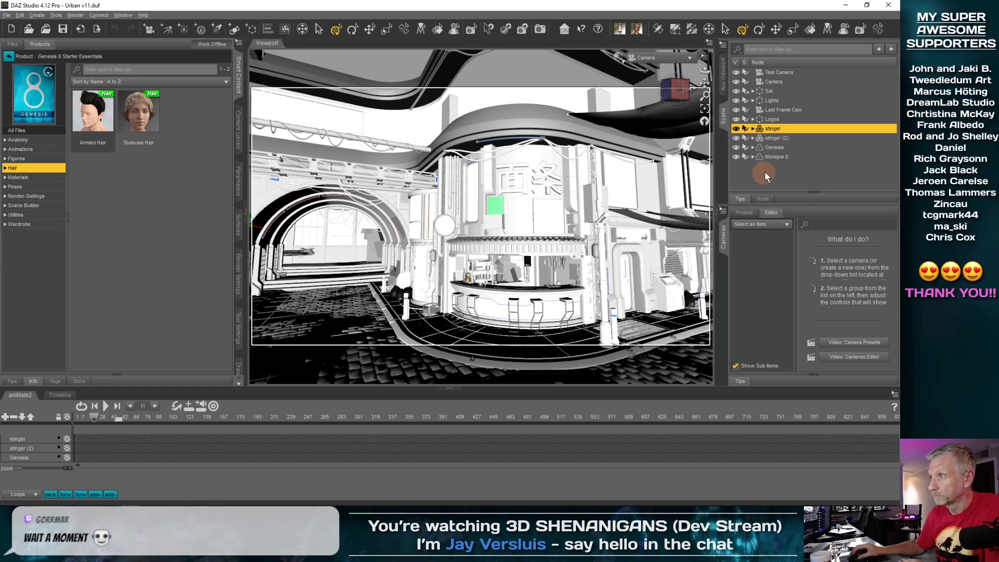
Select Monique 8, show the Camera view with textures, and enlarge the animation pane
left_click(770, 156)
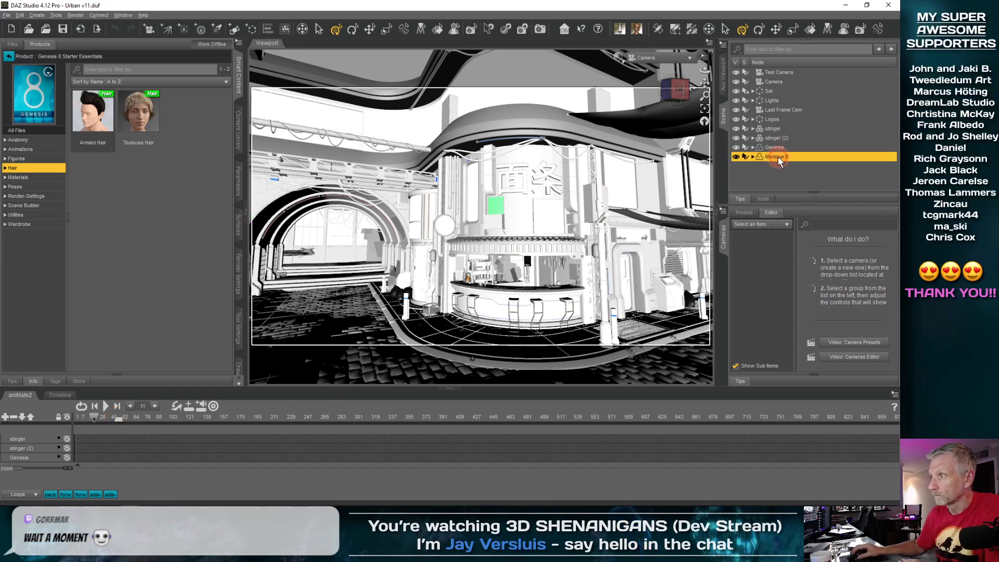
left_click(619, 57)
left_click(632, 155)
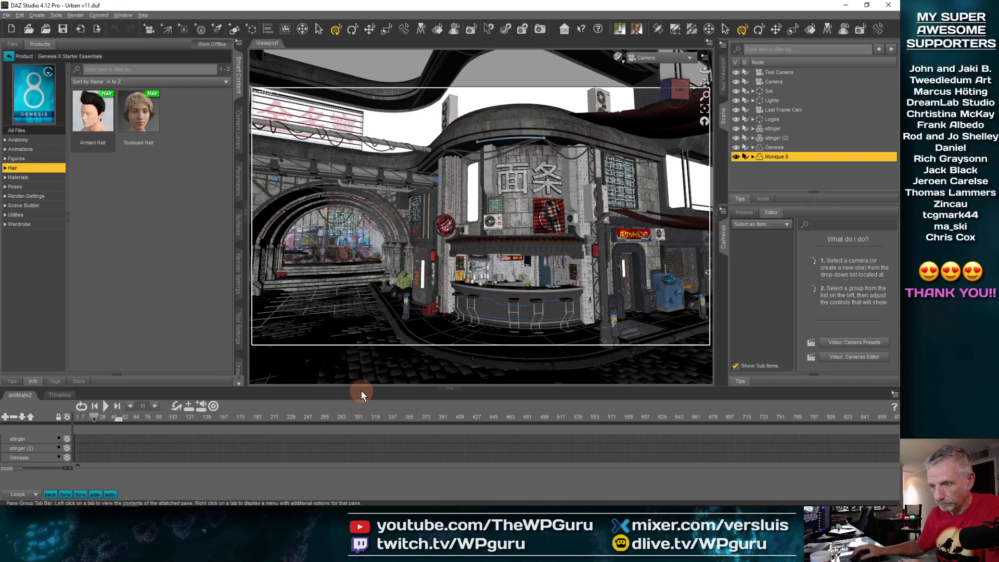
left_click_drag(362, 387, 359, 301)
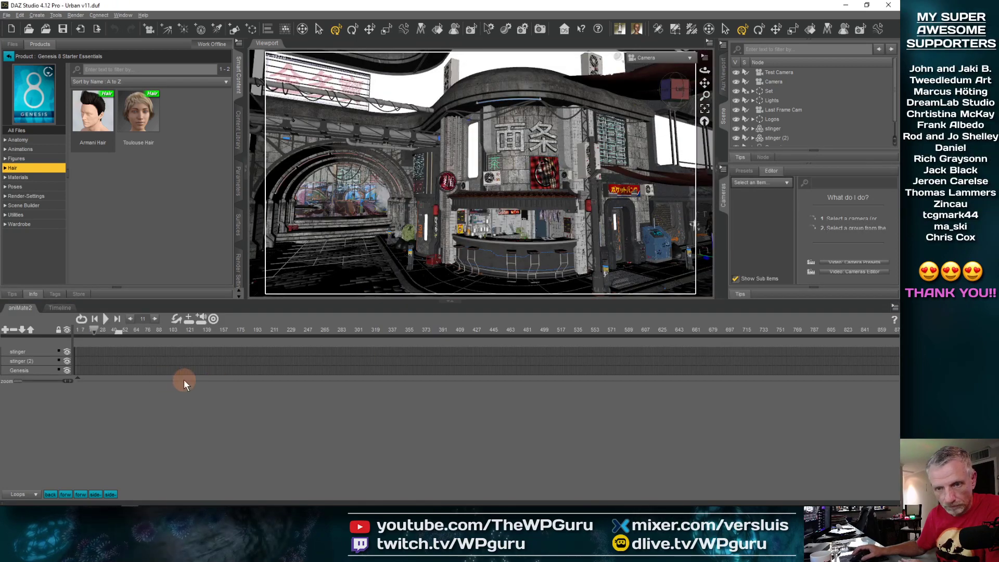
Check Monique 8's Timeline keys, extend the play range to frame 2400 in aniMate2, and return to frame 0
left_click(59, 307)
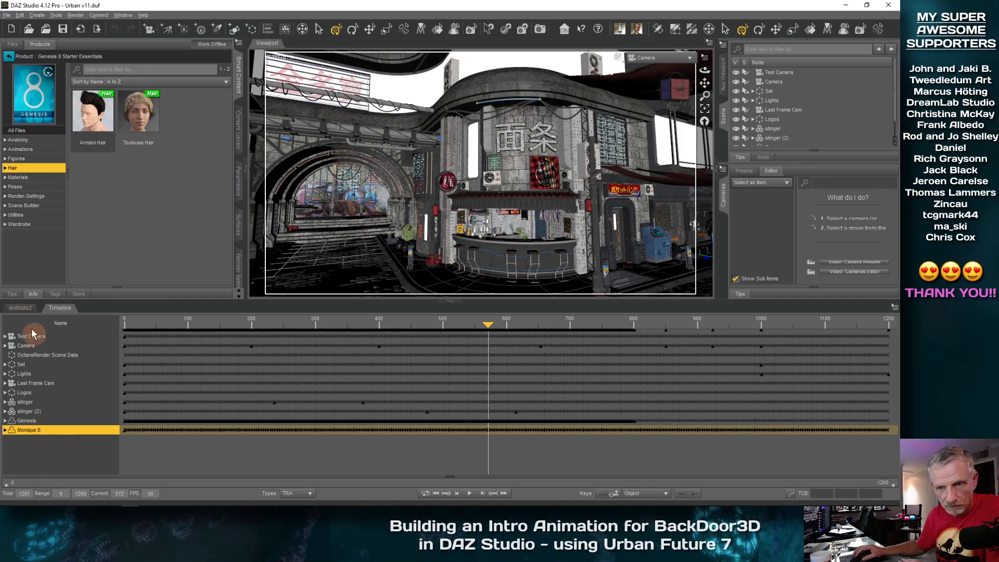
left_click(165, 368)
left_click(541, 431)
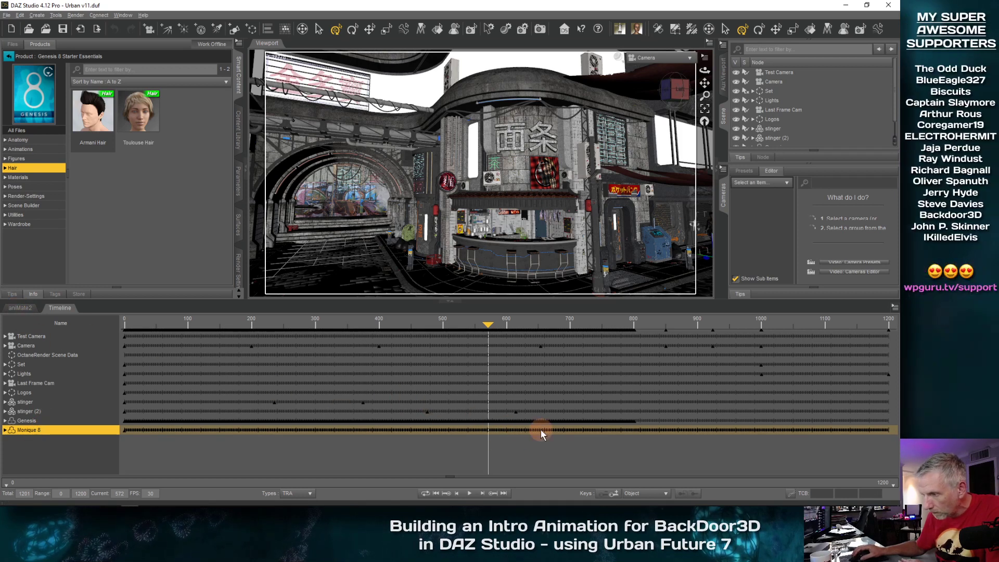
left_click(20, 308)
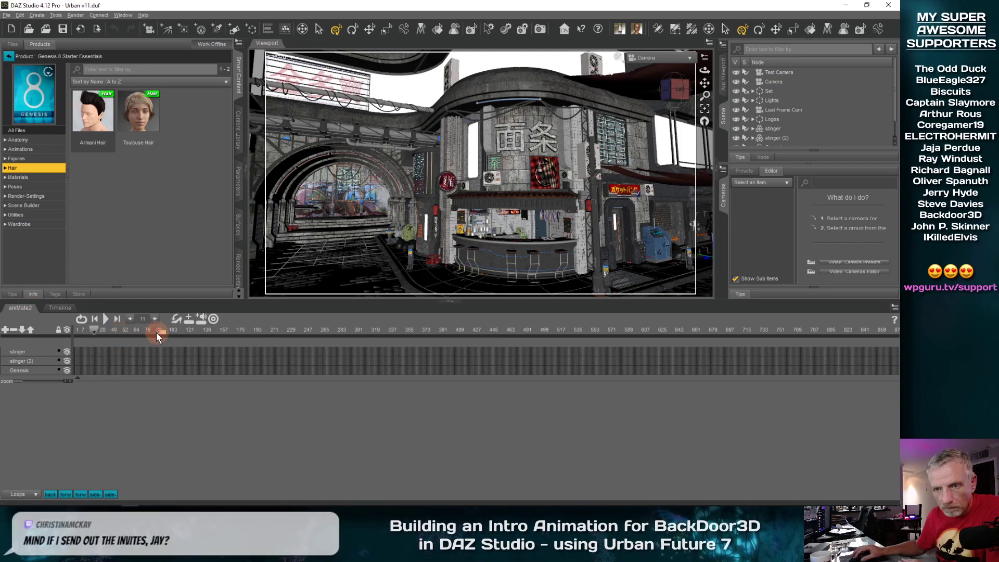
left_click(82, 332)
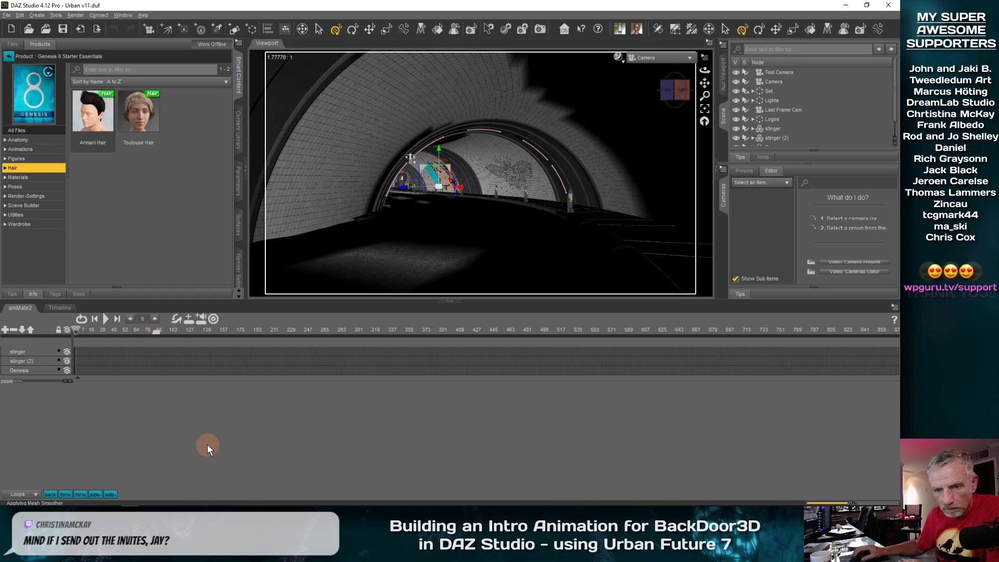
left_click(60, 308)
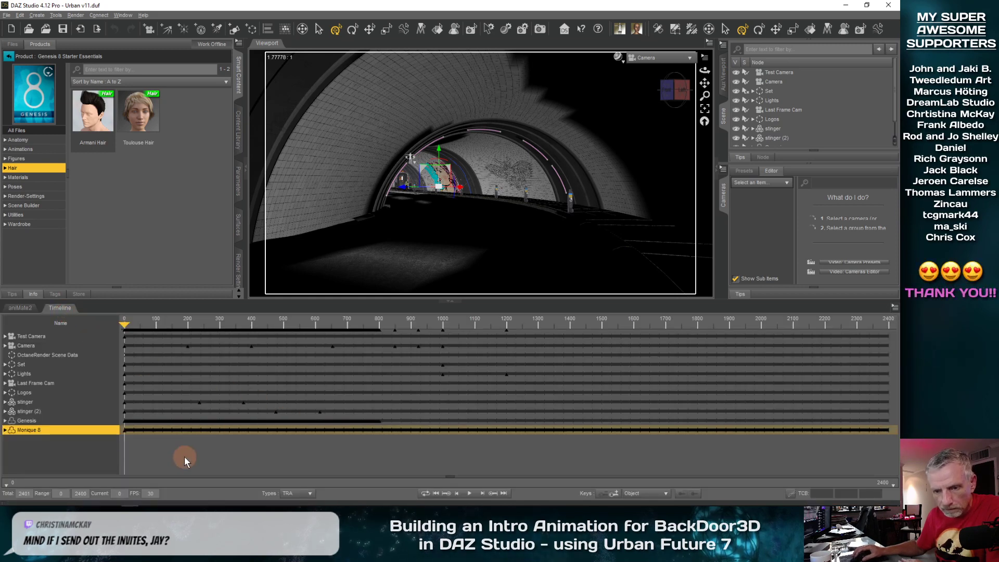
Set the Timeline's total length to 1201 frames
left_click(26, 494)
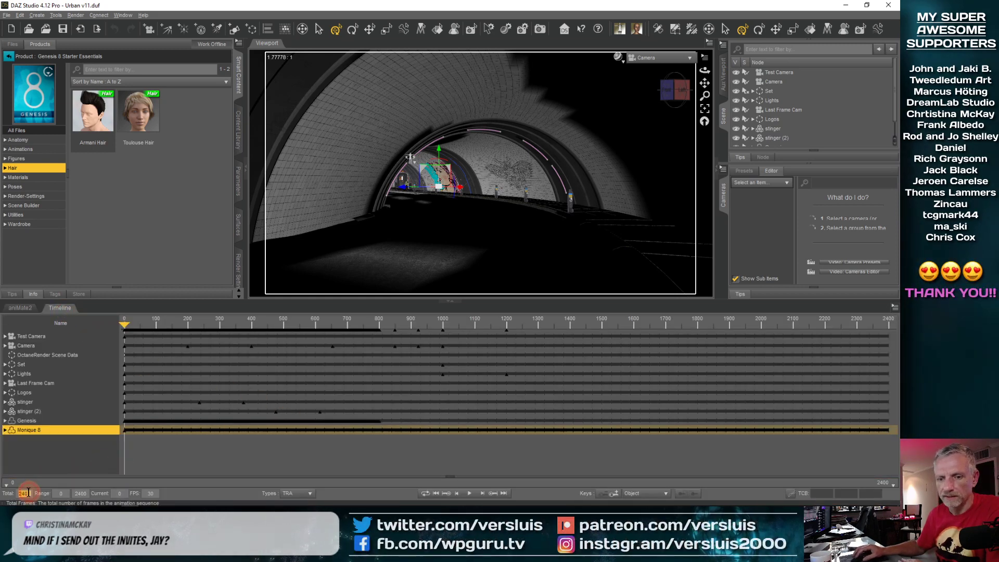
type("1201")
key("Return")
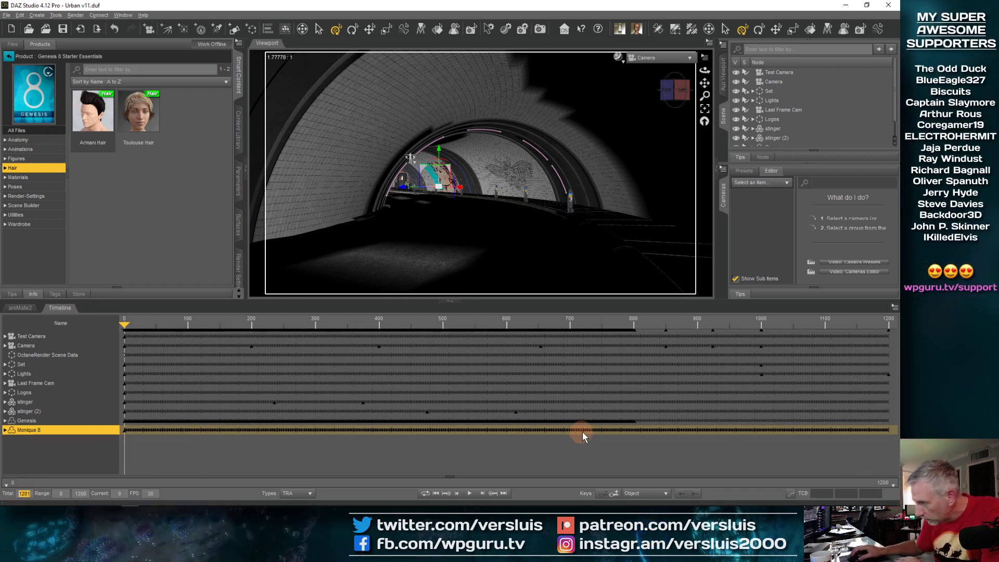
Examine the Genesis and Monique 8 animation in the Timeline and aniMate2, checking the tracks for Monique 8's blocks
left_click(34, 422)
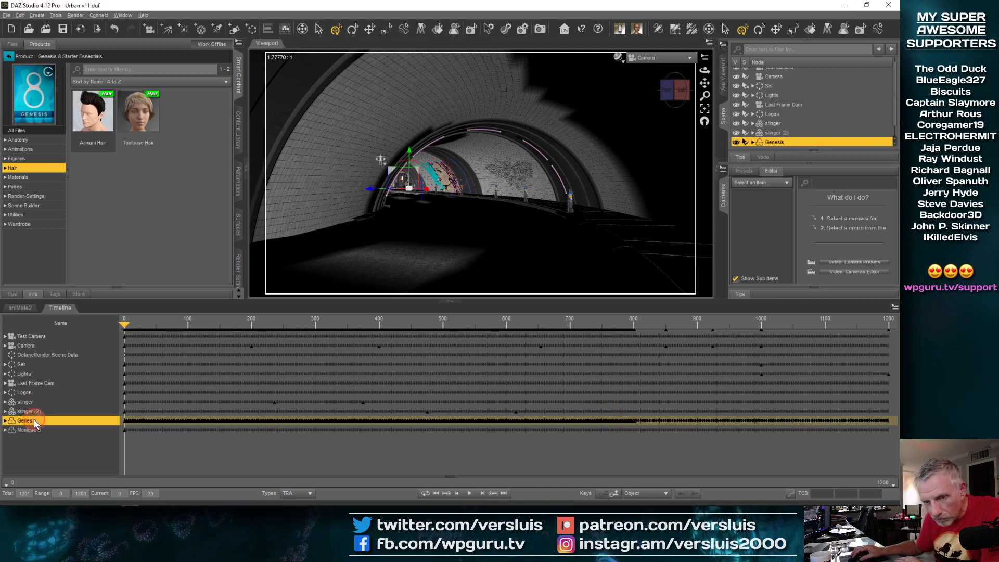
left_click(51, 429)
left_click(19, 308)
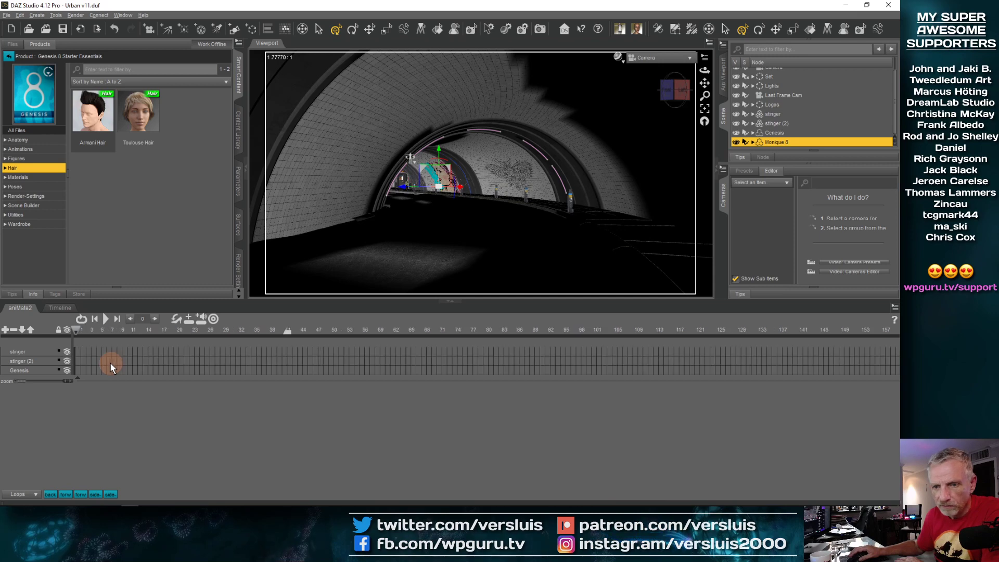
scroll(110, 363, "up", 3)
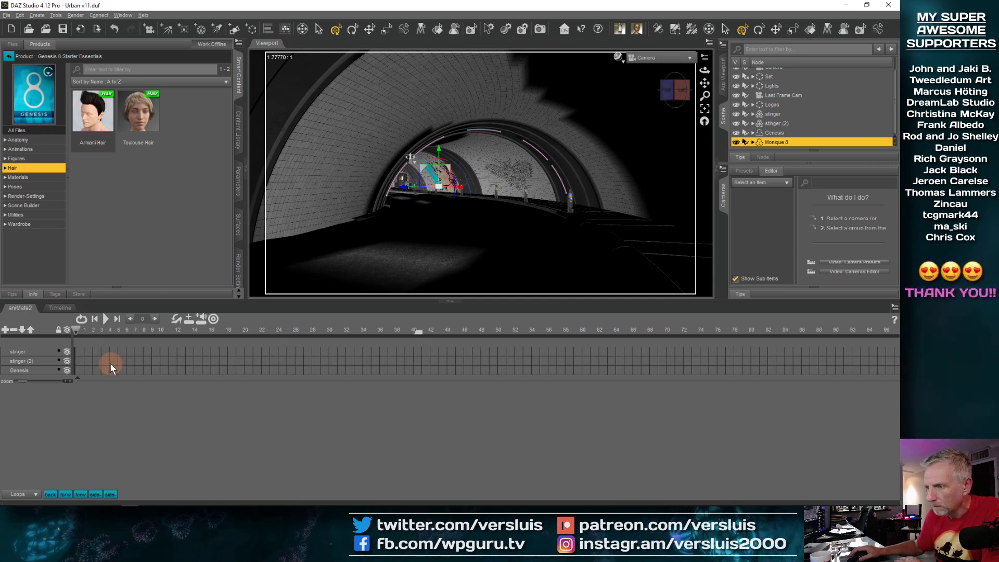
key("space")
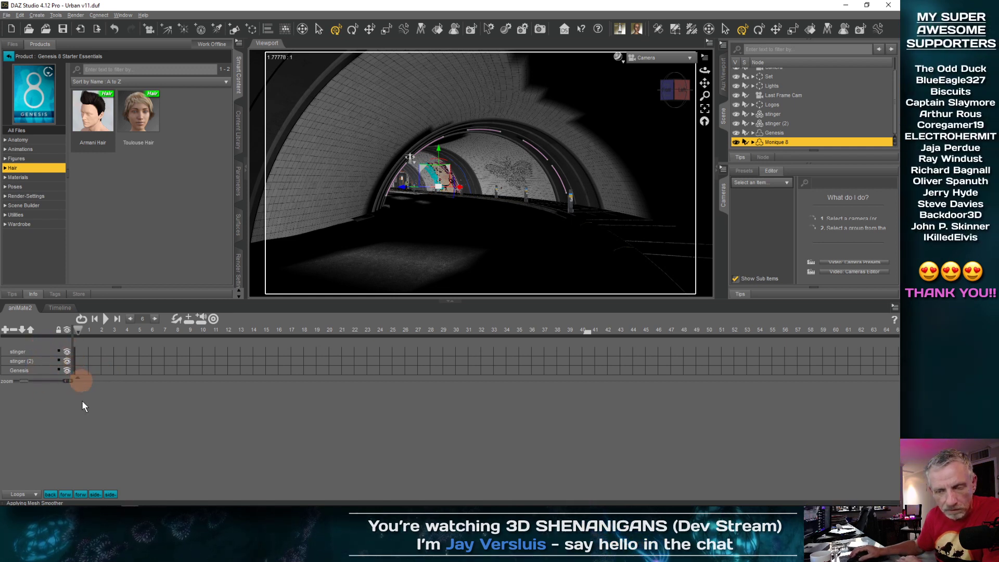
left_click(772, 132)
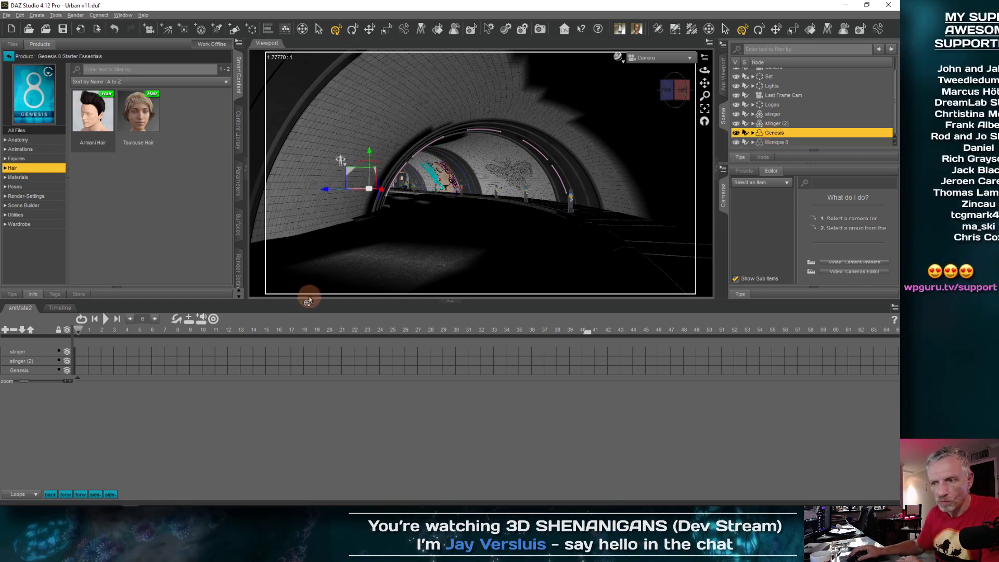
left_click_drag(309, 300, 290, 177)
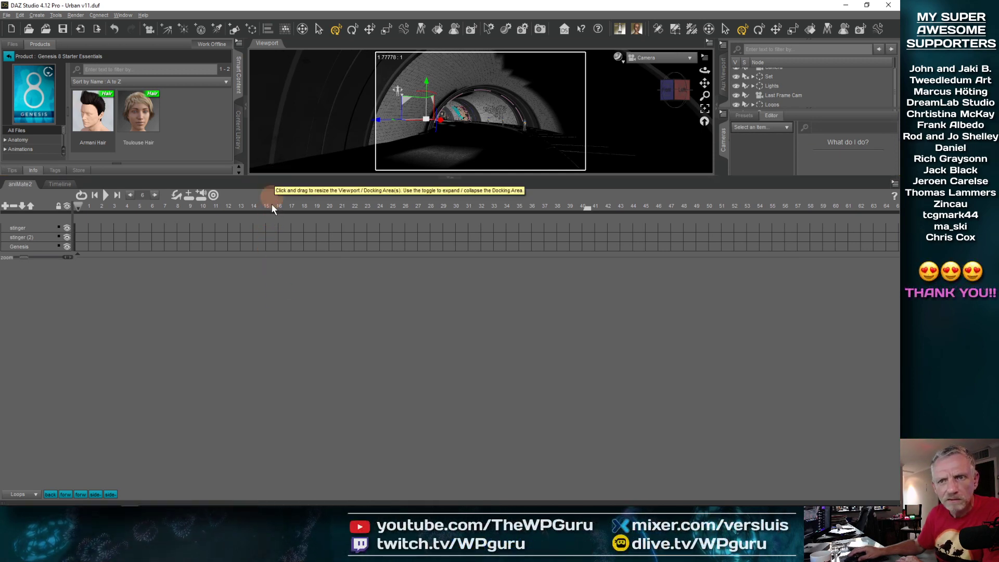
scroll(133, 233, "up", 2)
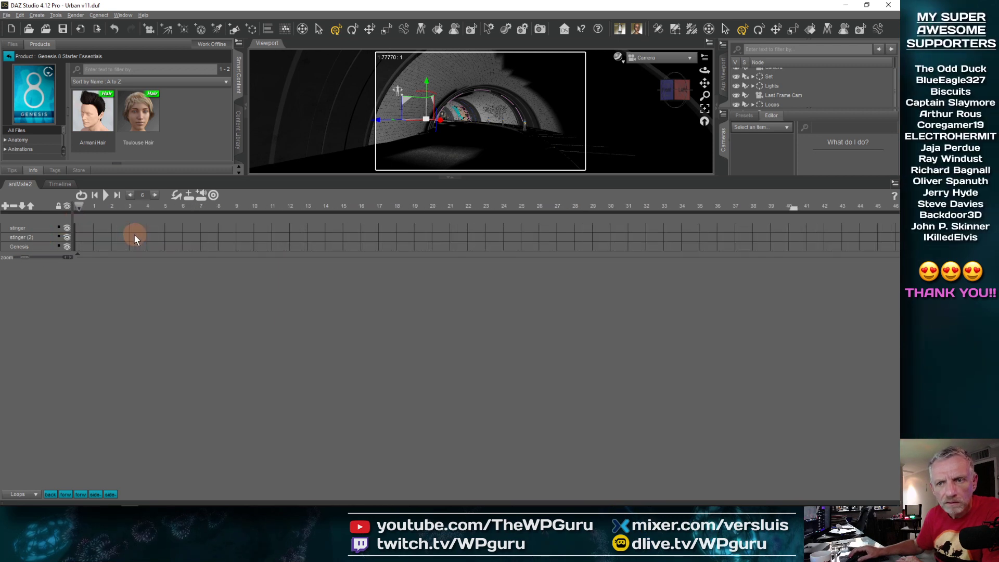
left_click(73, 239)
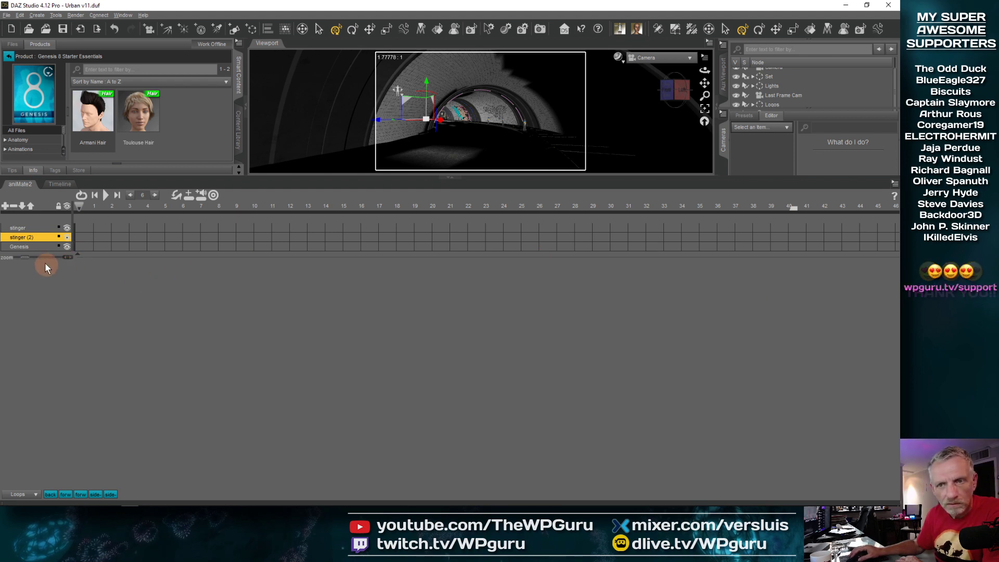
mouse_move(23, 257)
left_mouse_down()
mouse_move(38, 261)
mouse_move(16, 260)
left_mouse_up()
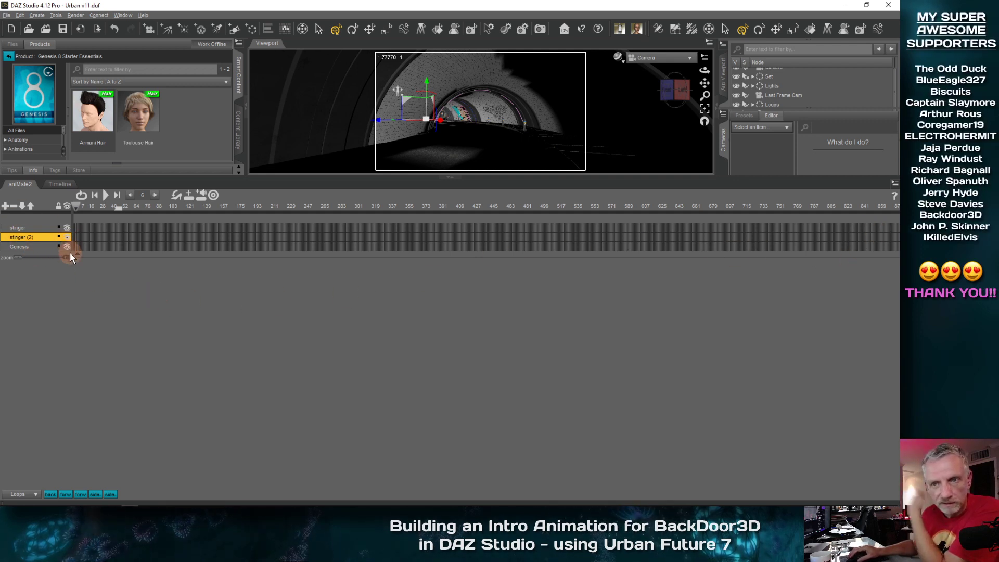
left_click_drag(109, 240, 107, 275)
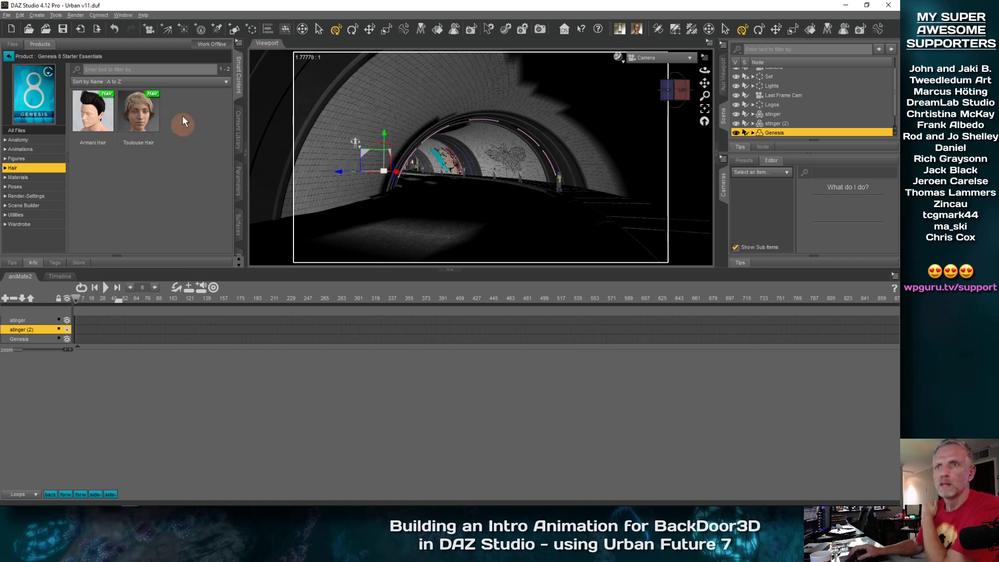
Close DAZ Studio without saving the scene, and quit Blender without saving logo-final.blend
left_click(892, 5)
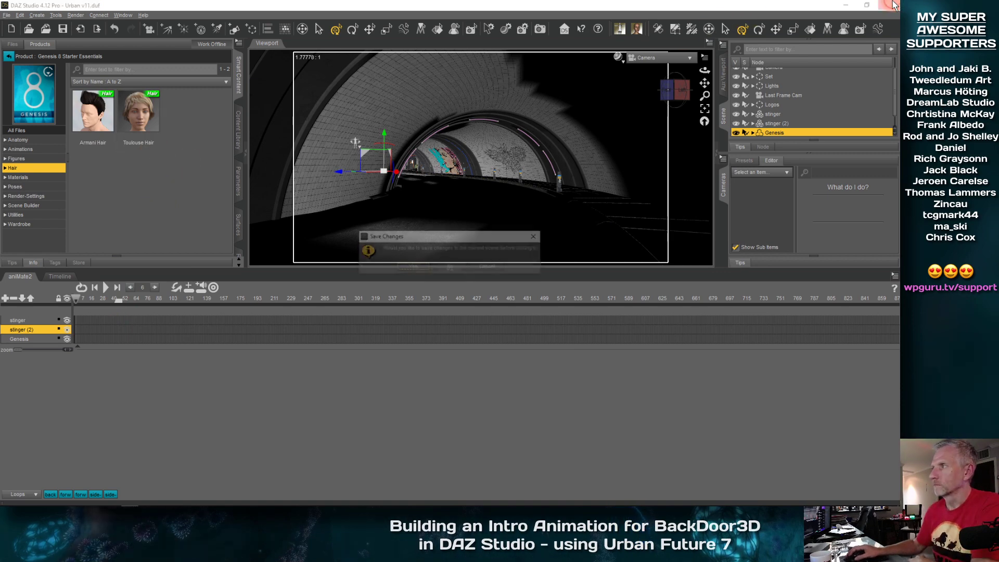
left_click(451, 269)
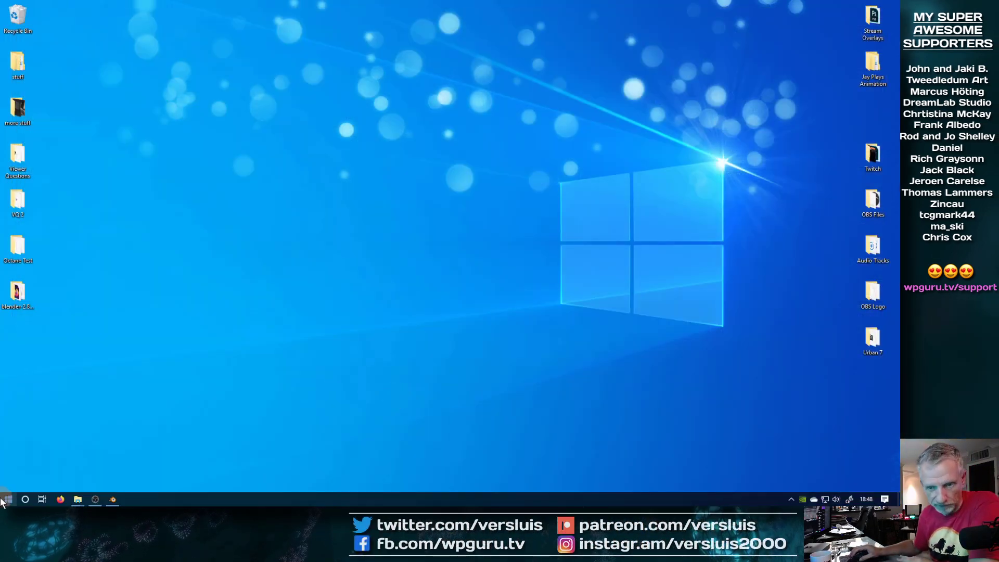
left_click(7, 500)
left_click(554, 388)
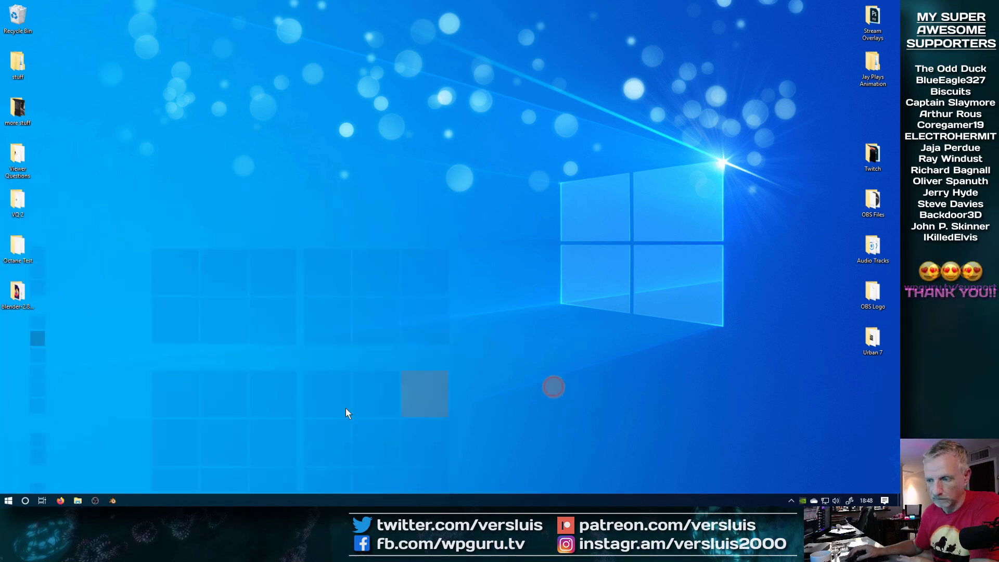
left_click(113, 504)
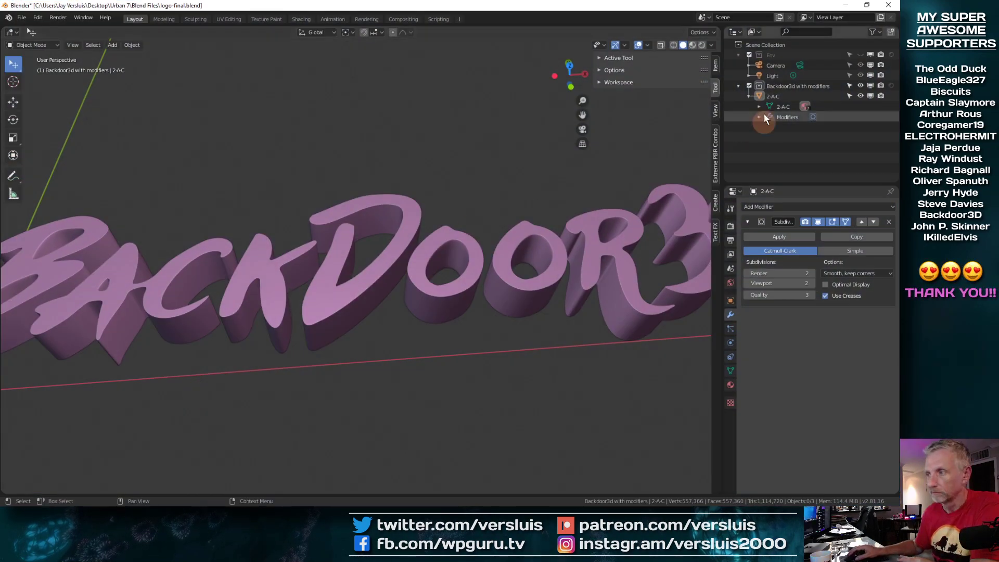
left_click(888, 5)
left_click(460, 277)
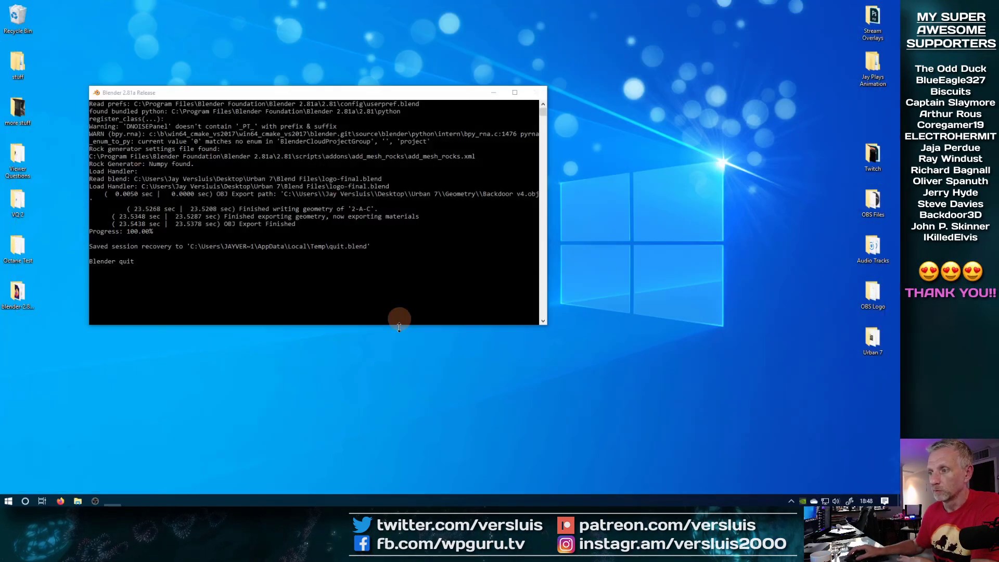
Relaunch DAZ Studio 4.12 with a larger viewport area and open the recent scene Urban v11.duf
left_click(5, 499)
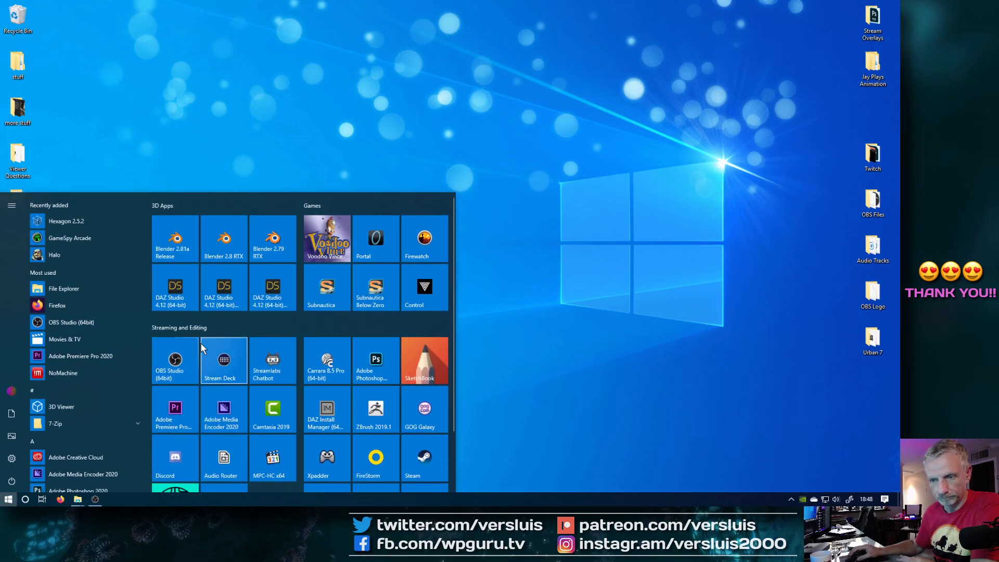
left_click(181, 291)
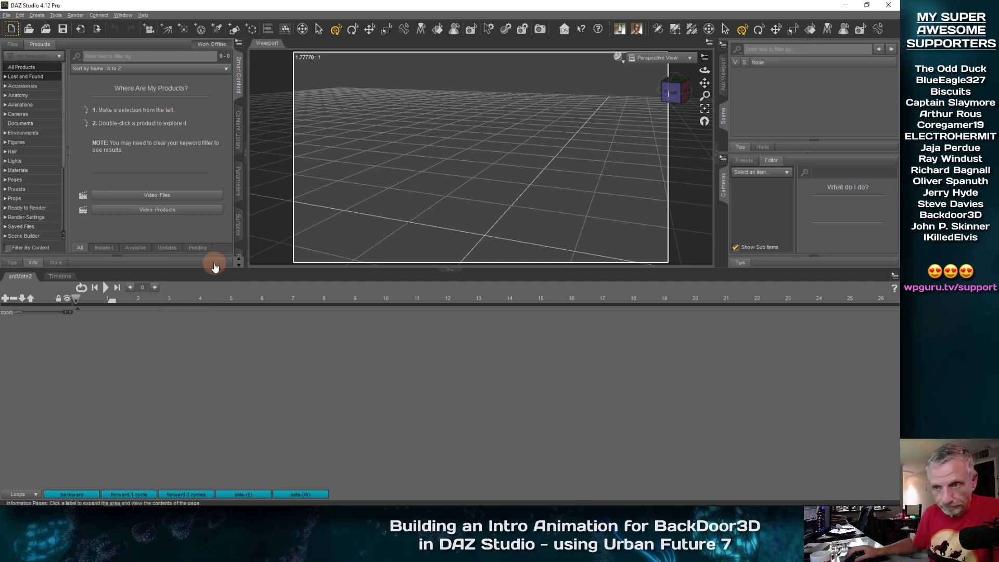
left_click_drag(212, 270, 214, 361)
left_click(7, 15)
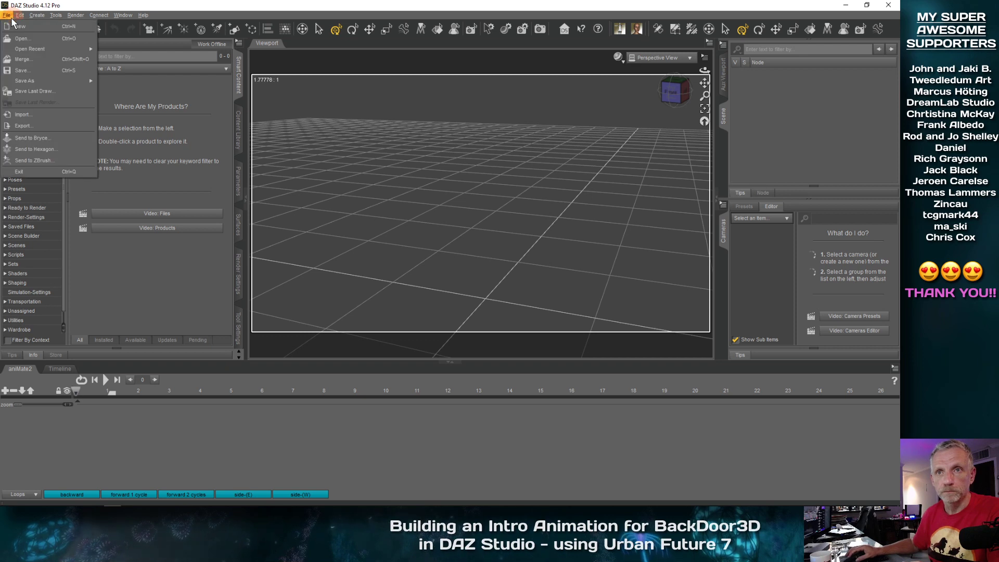
mouse_move(48, 49)
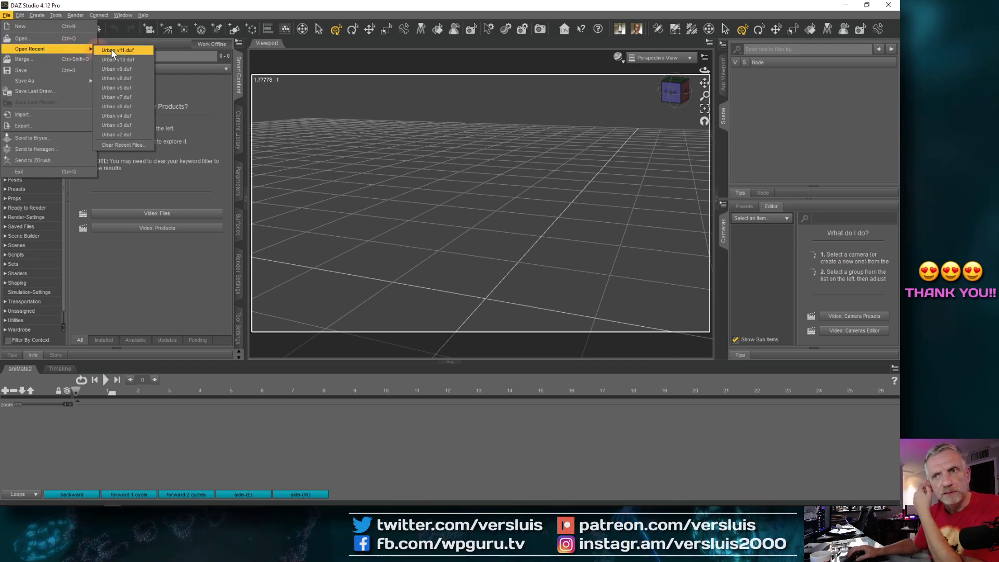
left_click(113, 50)
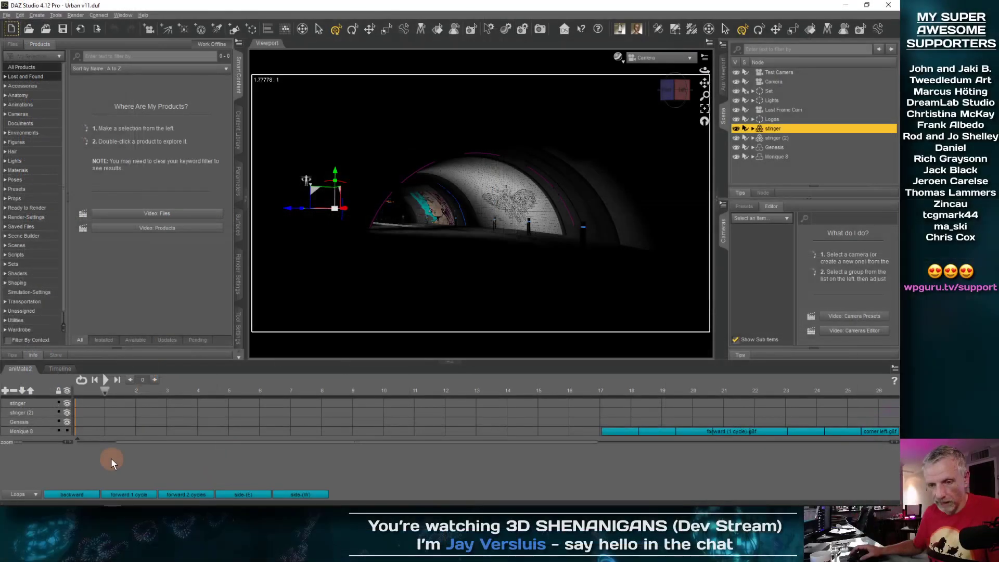
Append a forward (1 cycle)-g8f animation block to Monique 8's aniMate2 track, directly after the corner left block
left_click_drag(308, 443, 719, 449)
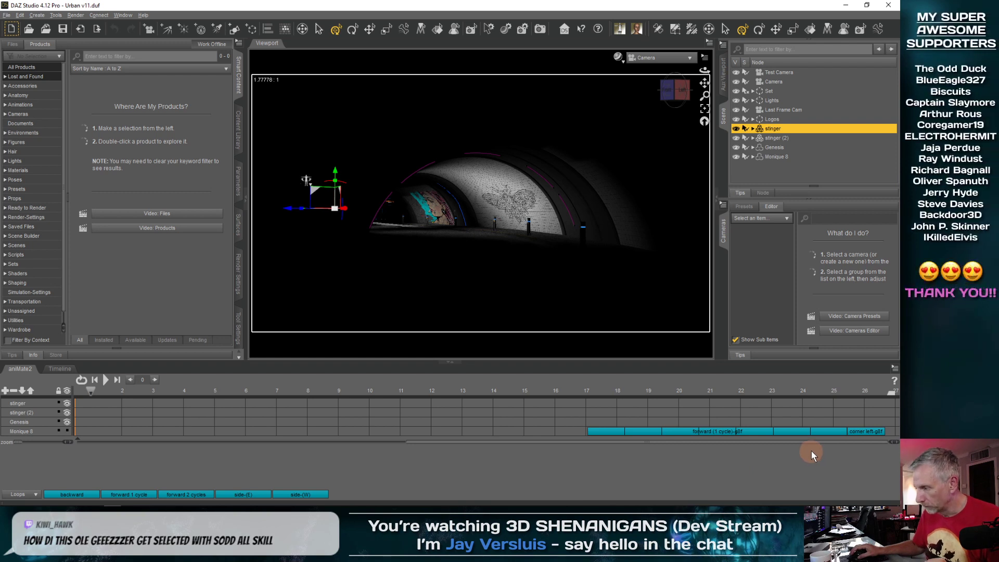
left_click(882, 430)
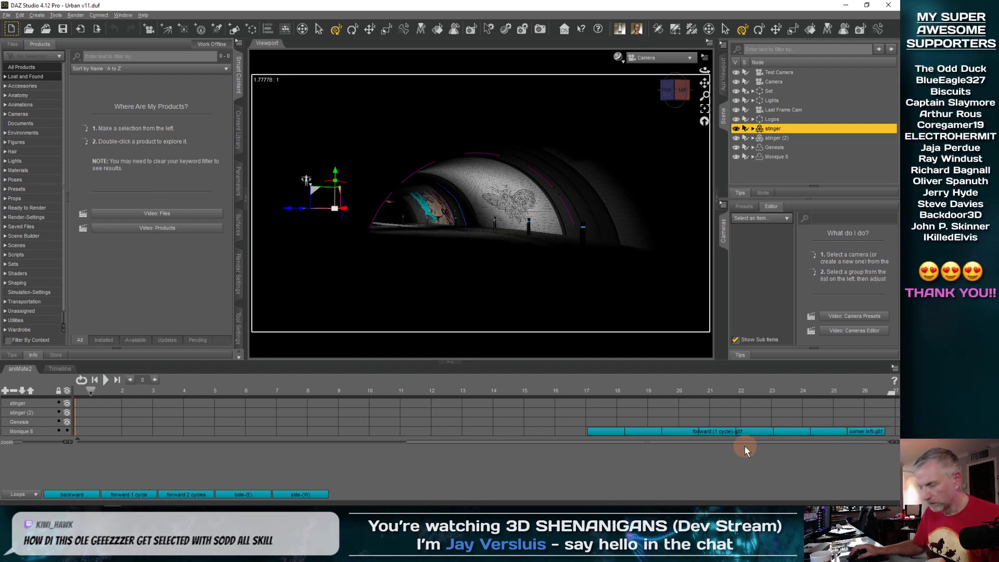
left_click(863, 423)
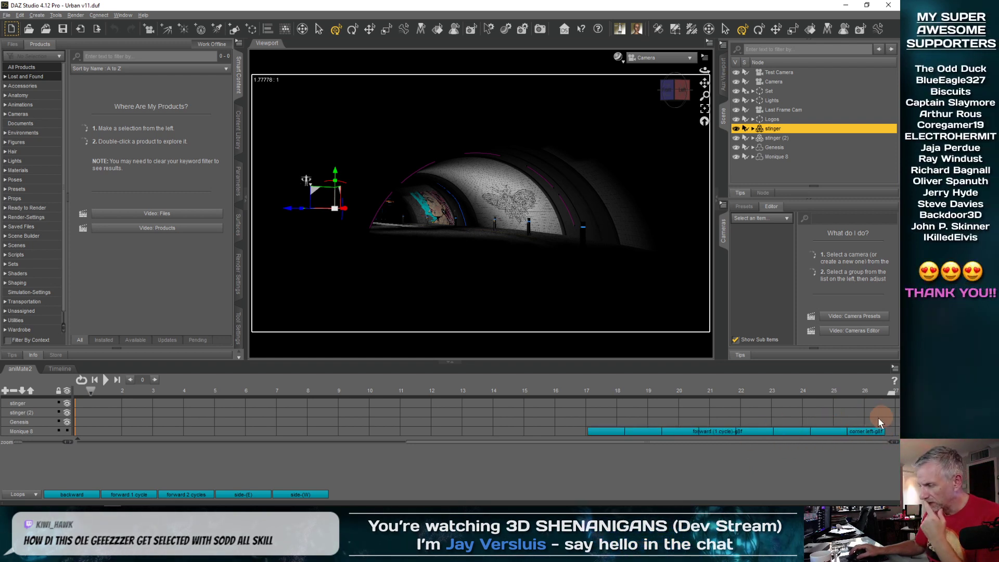
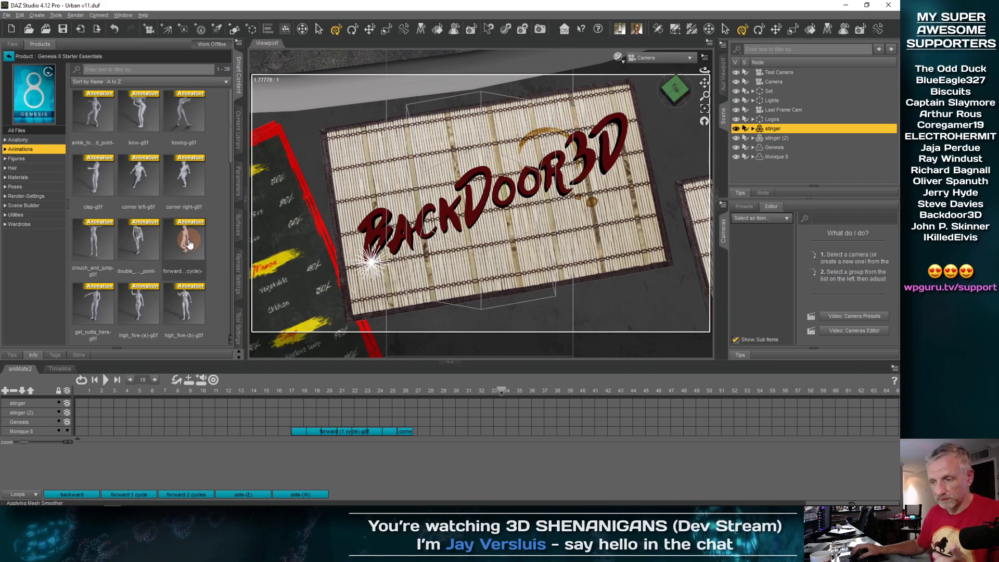
left_click(199, 263)
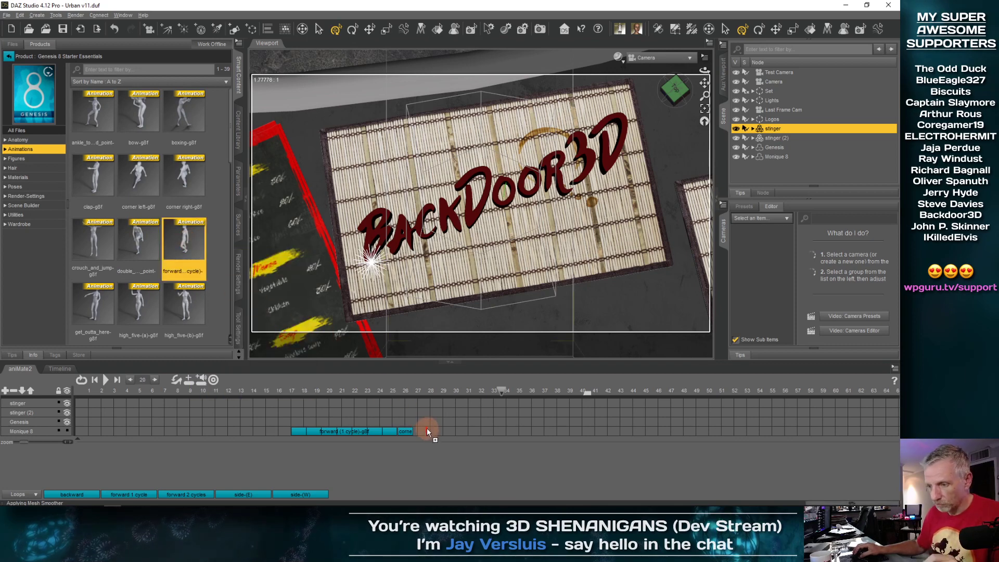
left_click_drag(438, 436, 422, 432)
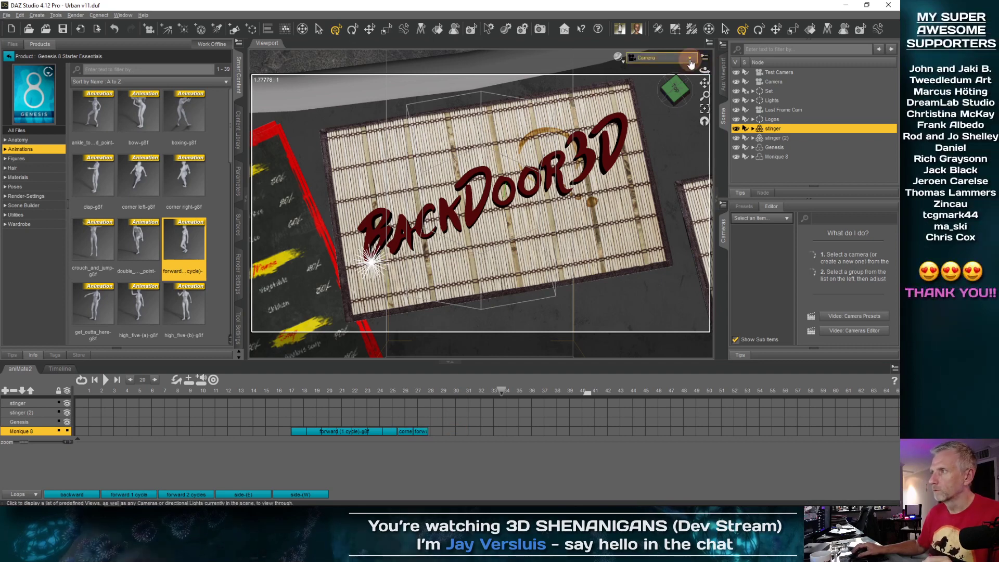
Move the playhead back to about 27 on the aniMate2 ruler, within the last forward block, and save the scene
left_click_drag(466, 395, 422, 388)
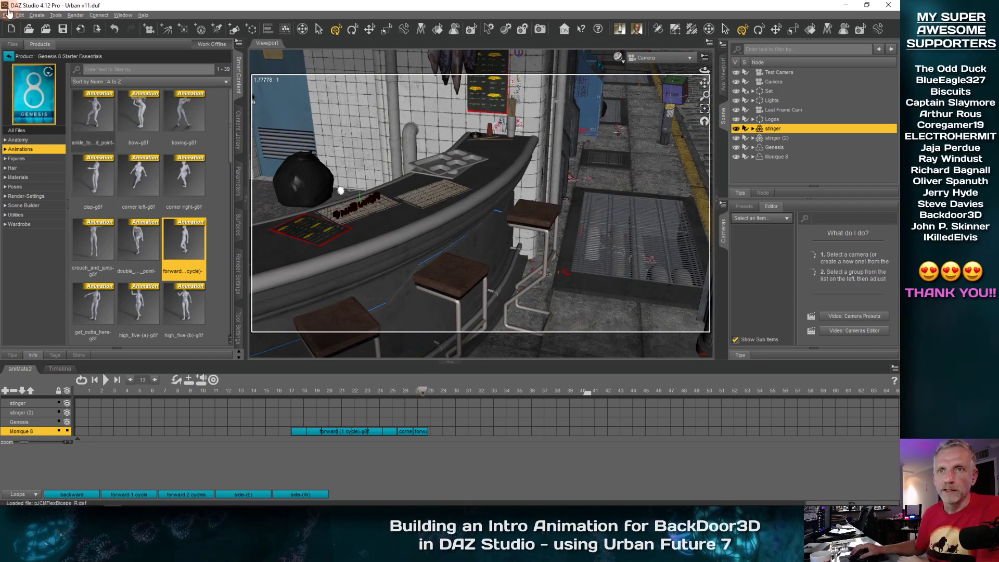
left_click(7, 14)
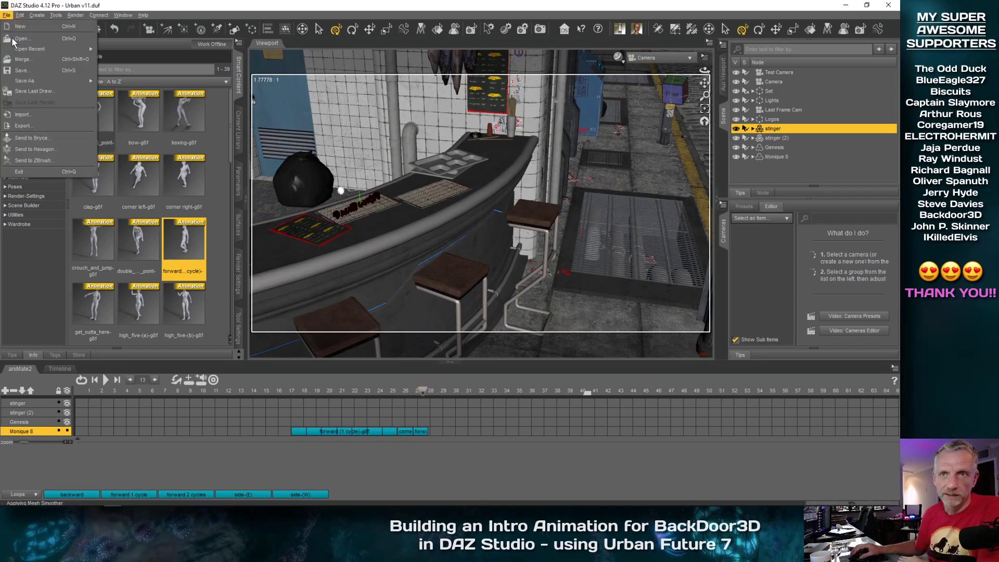
left_click(22, 70)
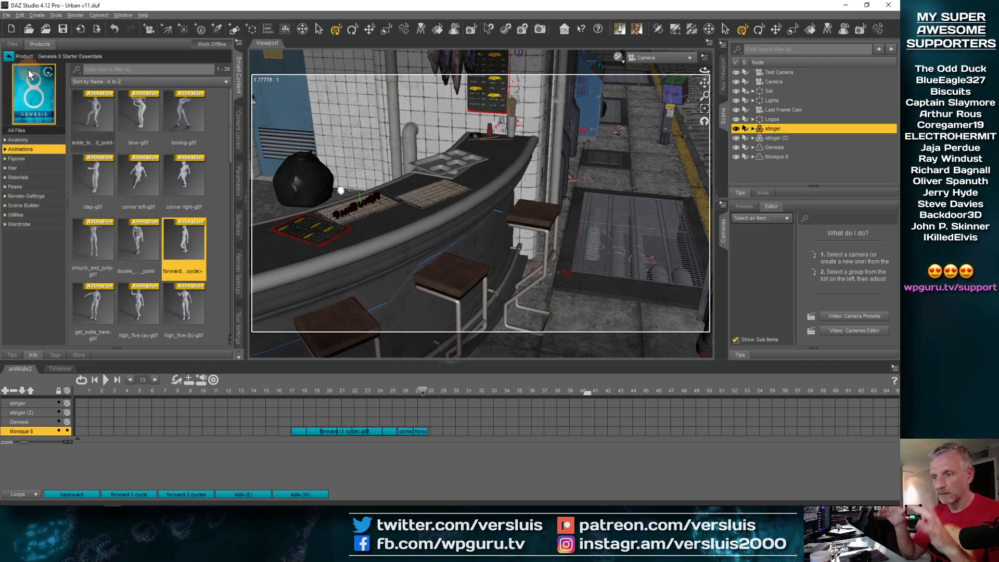
Review the aniMate2 options for baking to Studio keyframes and creating an aniBlock from Studio keyframes, without applying either
left_click(206, 397)
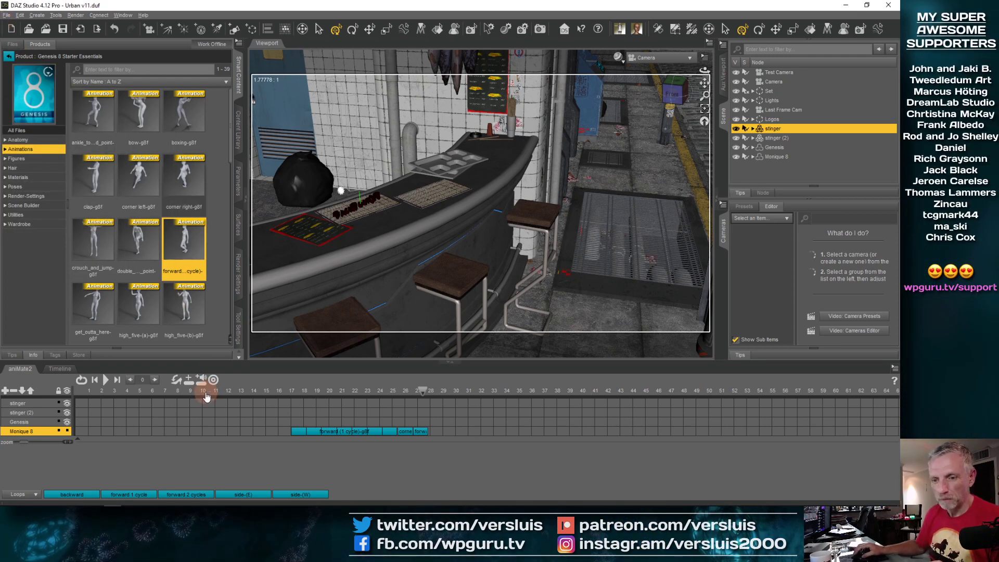
right_click(168, 462)
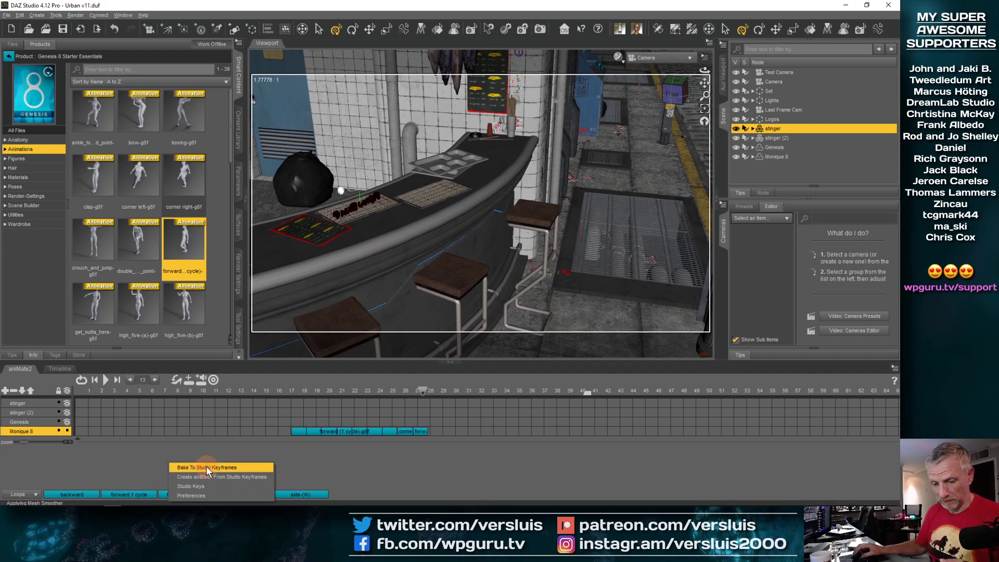
left_click(226, 451)
right_click(227, 451)
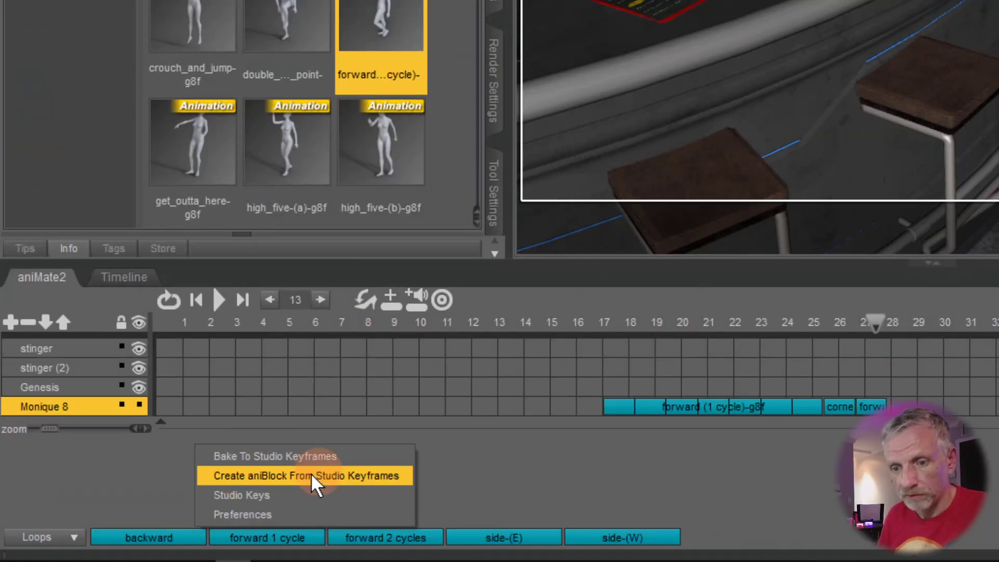
left_click(465, 460)
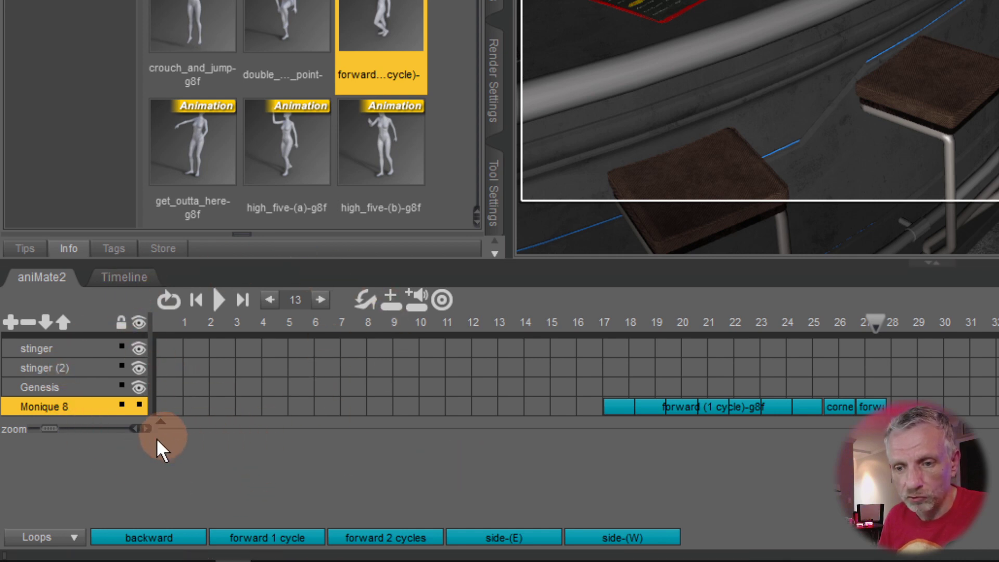
Bake Monique 8's aniMate2 track to Studio keyframes and accept the transfer to the Timeline
right_click(191, 456)
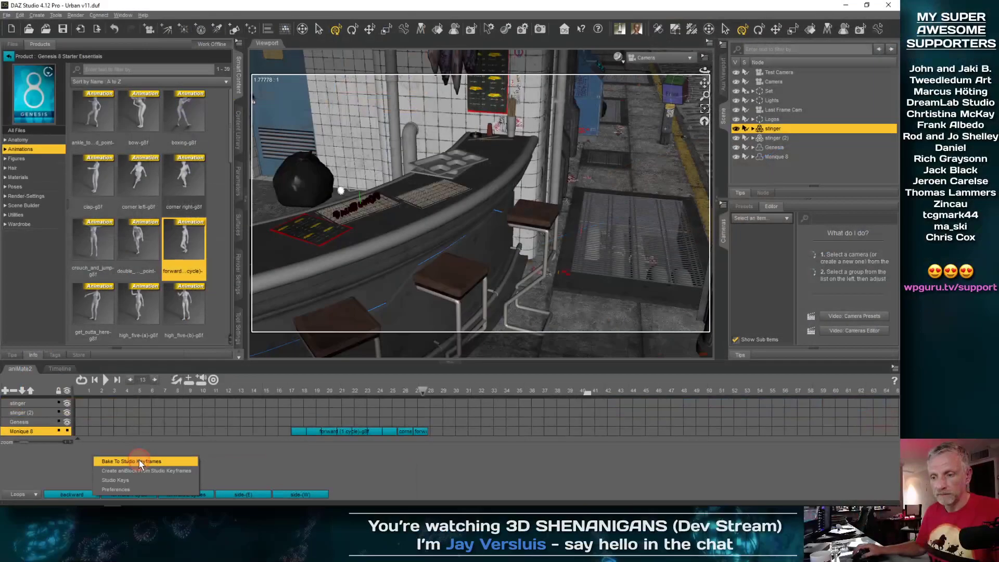
left_click(287, 468)
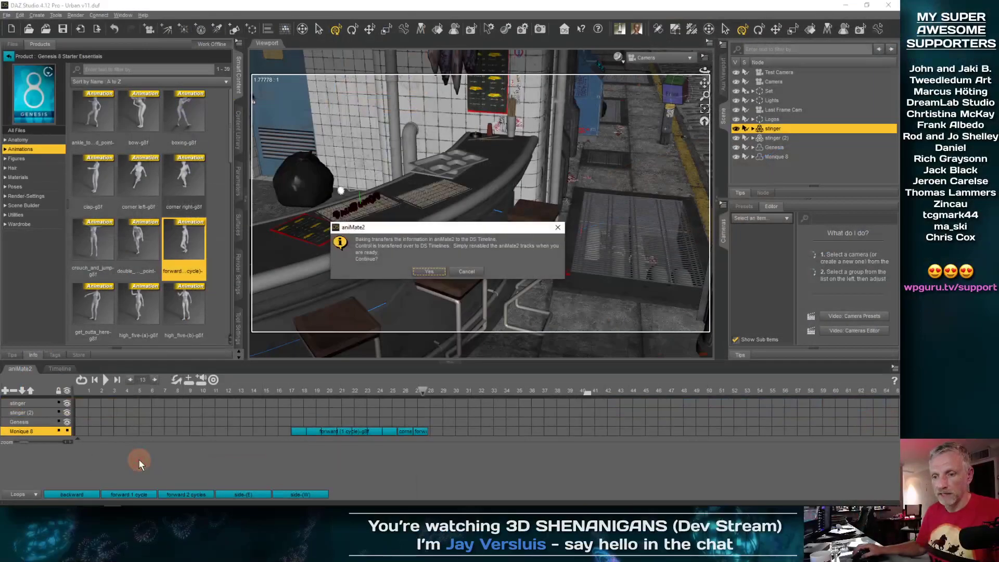
left_click(430, 272)
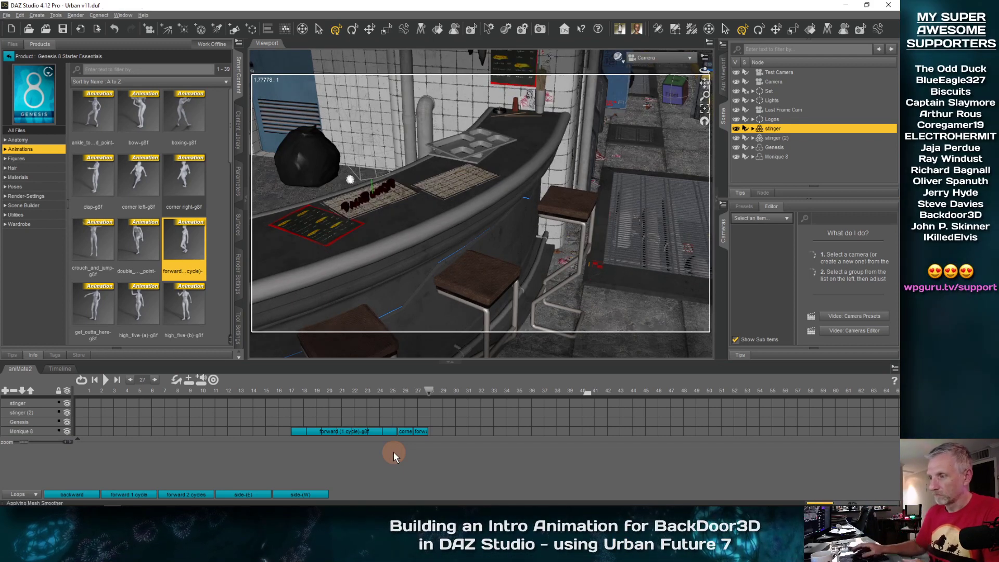
Scrub back to about 25 on the aniMate2 ruler to check the walk, and inspect the baked keyframes in the Timeline
left_click(395, 433)
left_click(429, 392)
left_click_drag(423, 391, 387, 439)
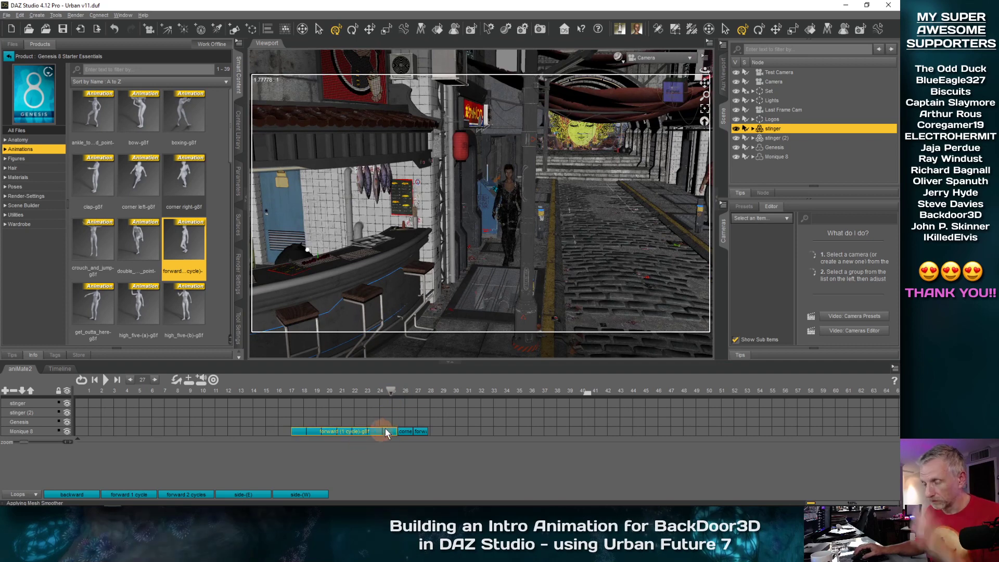
left_click(58, 369)
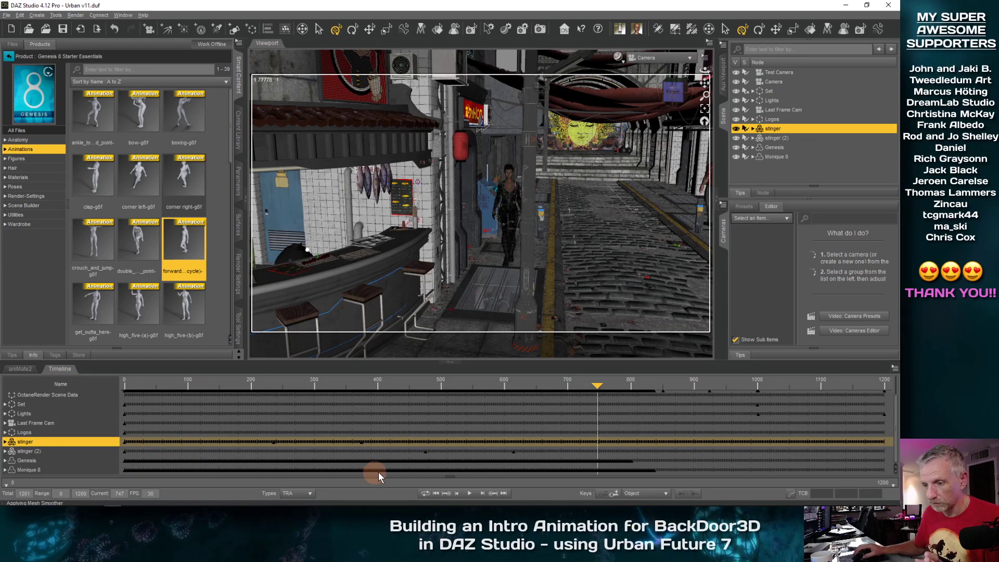
Delete the forward (1 cycle), corner left and final forward blocks from Monique 8's aniMate2 track
left_click(17, 369)
left_click(336, 427)
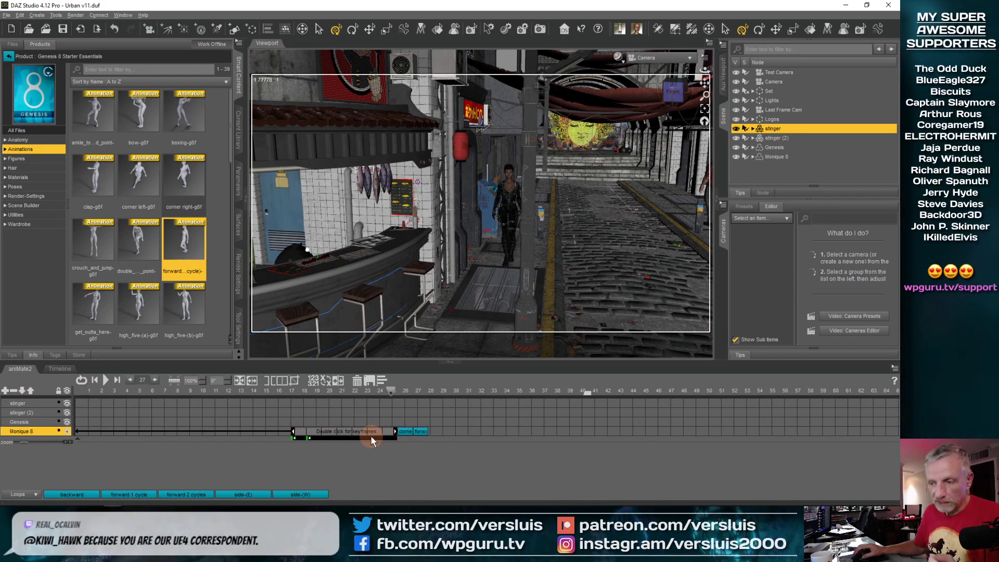
left_click(357, 381)
left_click(398, 431)
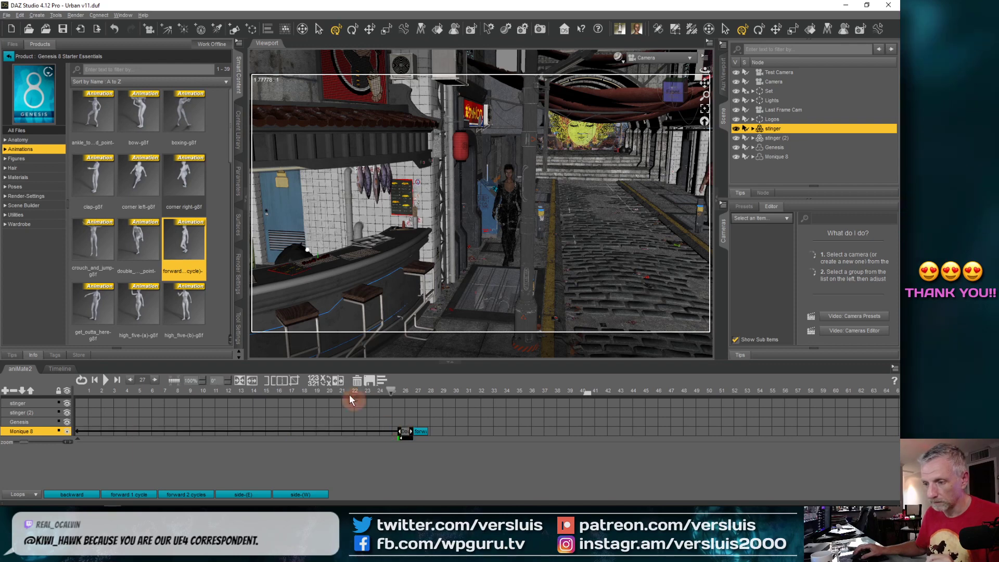
left_click(356, 381)
left_click(419, 431)
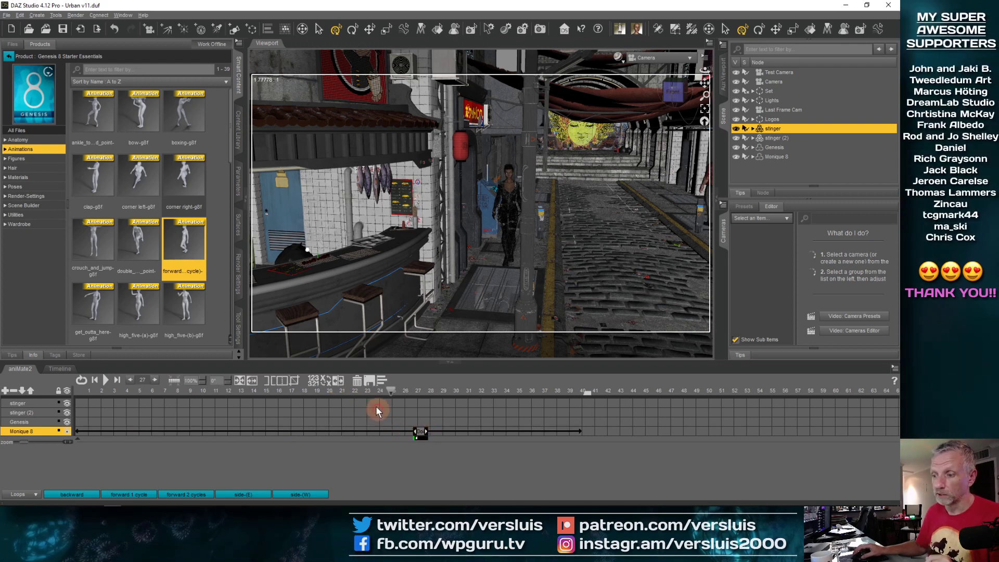
left_click(357, 381)
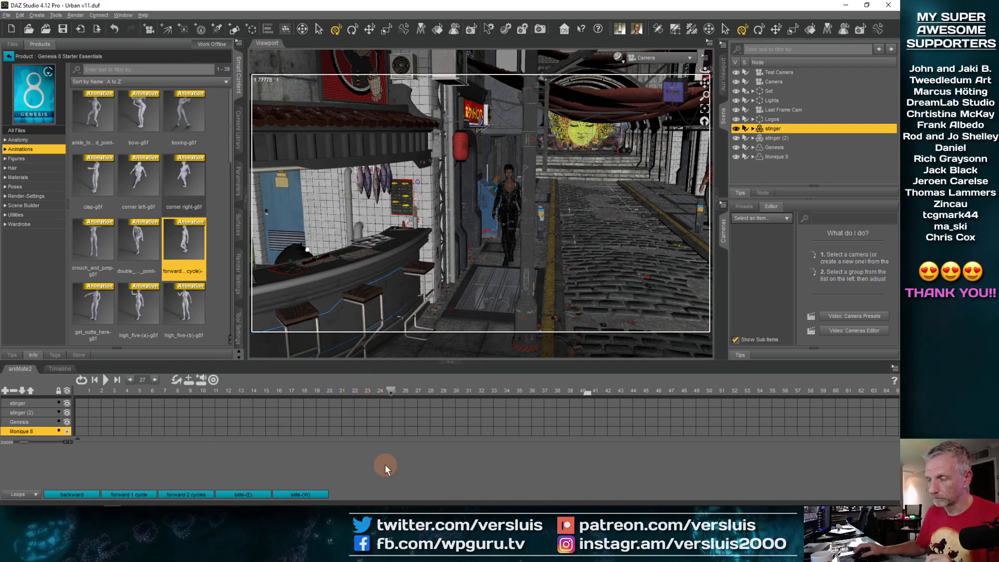
Scrub the Timeline to the last frame, 1200, to examine the closing logo shot
left_click(60, 370)
left_click_drag(598, 385, 885, 394)
left_click_drag(795, 403, 901, 409)
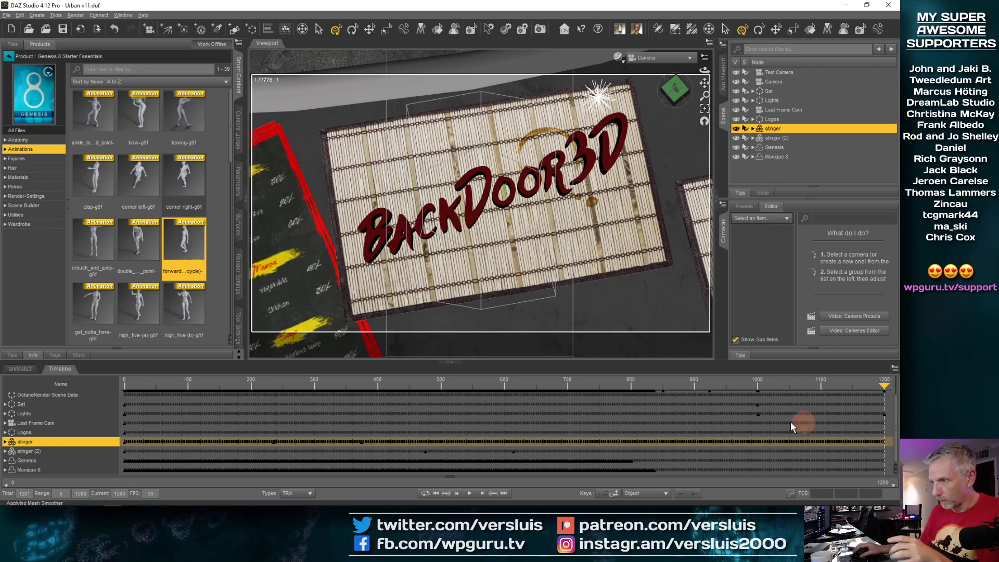
Save the scene as a new version named Urban v12.duf in the Urban 7 folder
left_click(6, 15)
mouse_move(65, 88)
left_click(219, 218)
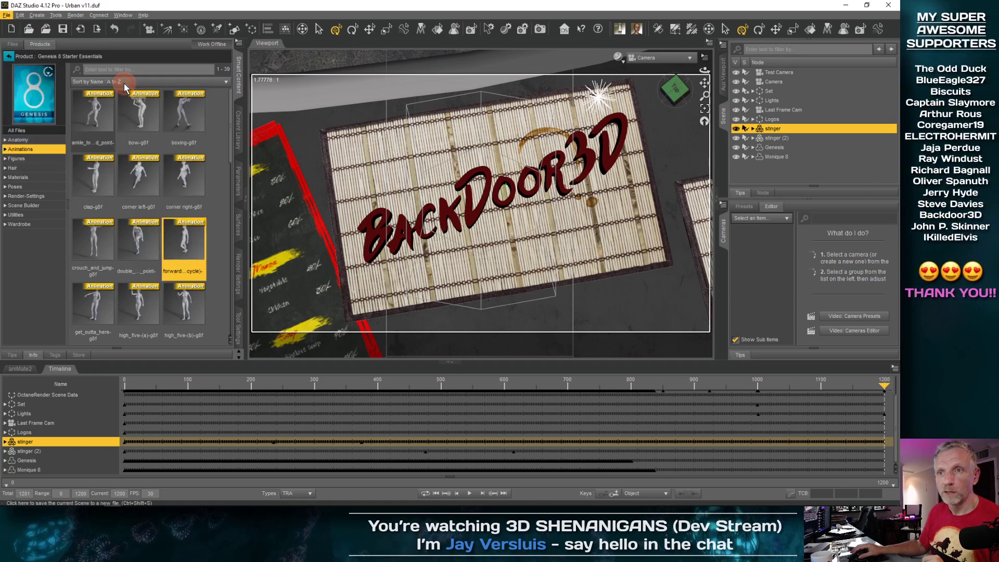
scroll(156, 195, "down", 1)
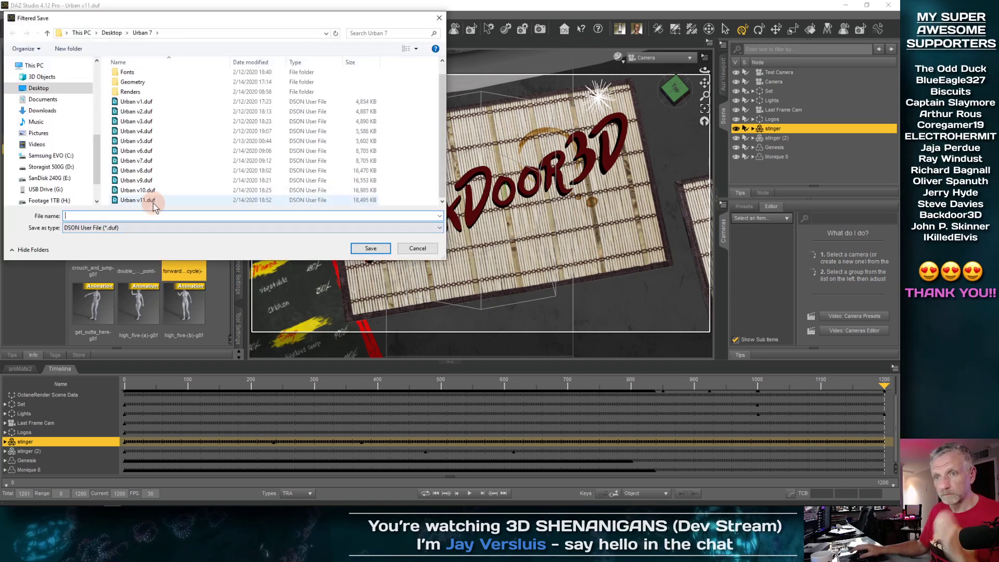
left_click(138, 200)
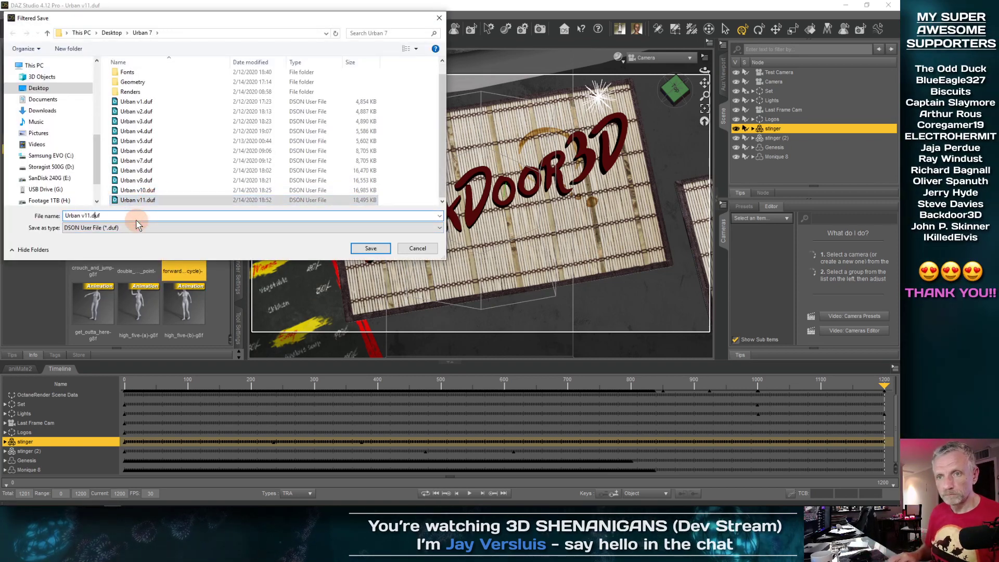
key("Return")
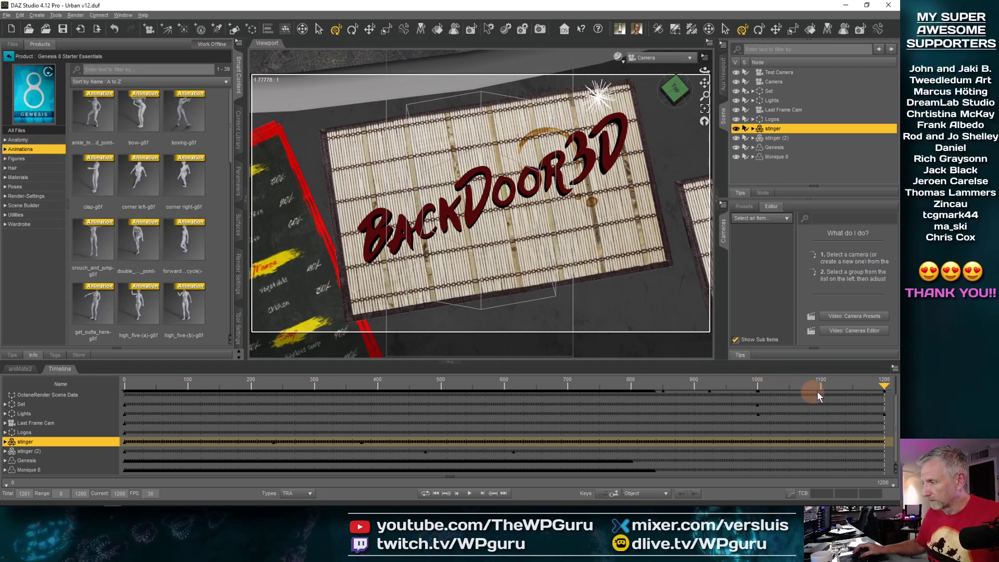
Move the Timeline playhead to about frame 680 and render that frame at 1600 x 900 pixels
left_click_drag(883, 390, 553, 402)
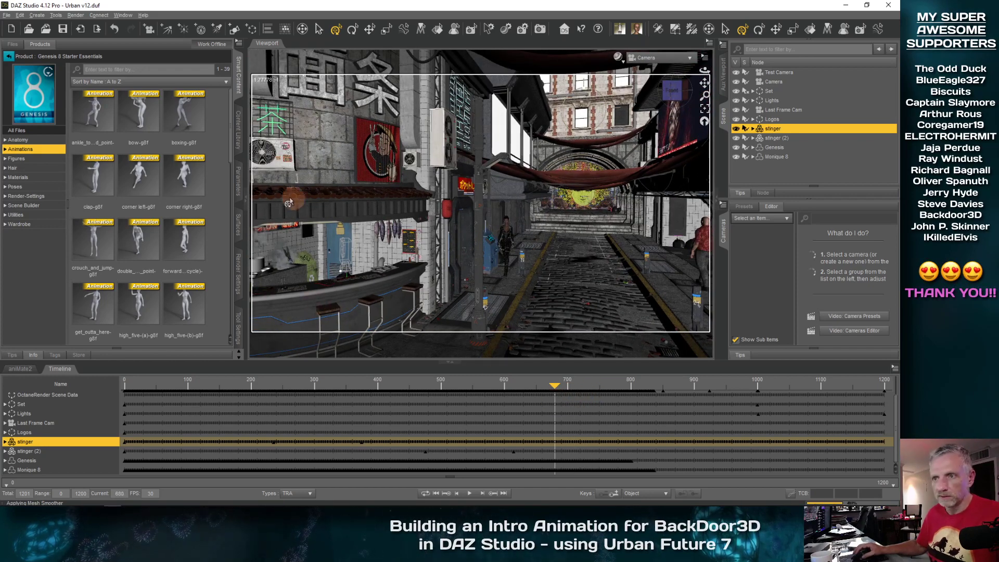
left_click(238, 273)
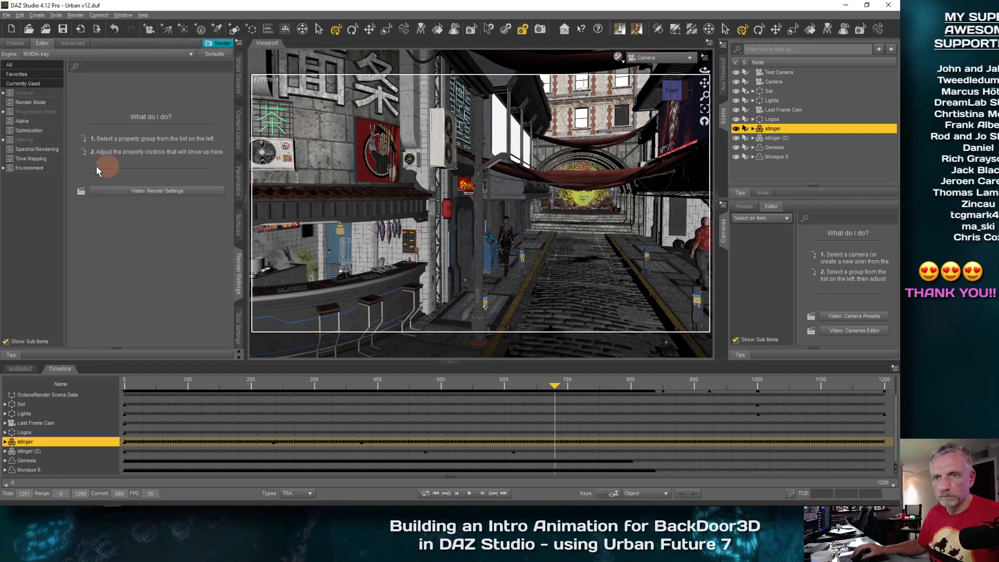
left_click(44, 94)
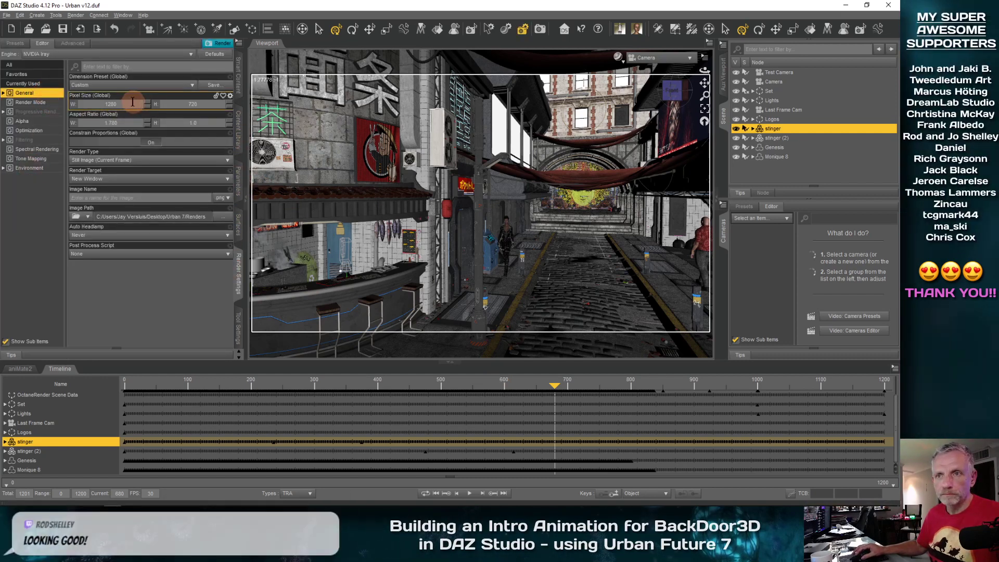
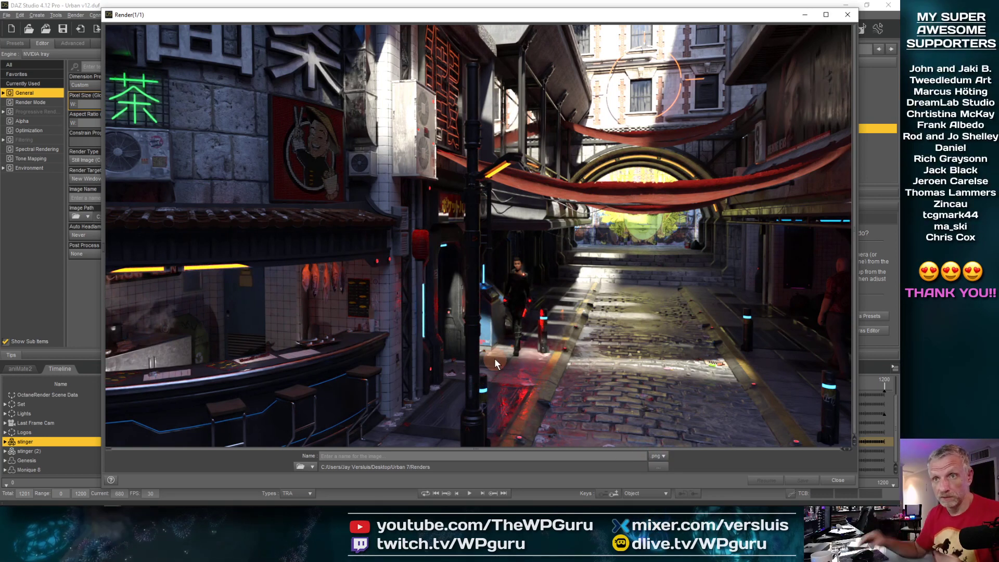
Move the render window aside and read the total rendering time at the end of the DAZ Studio log file
left_click_drag(274, 19, 348, 50)
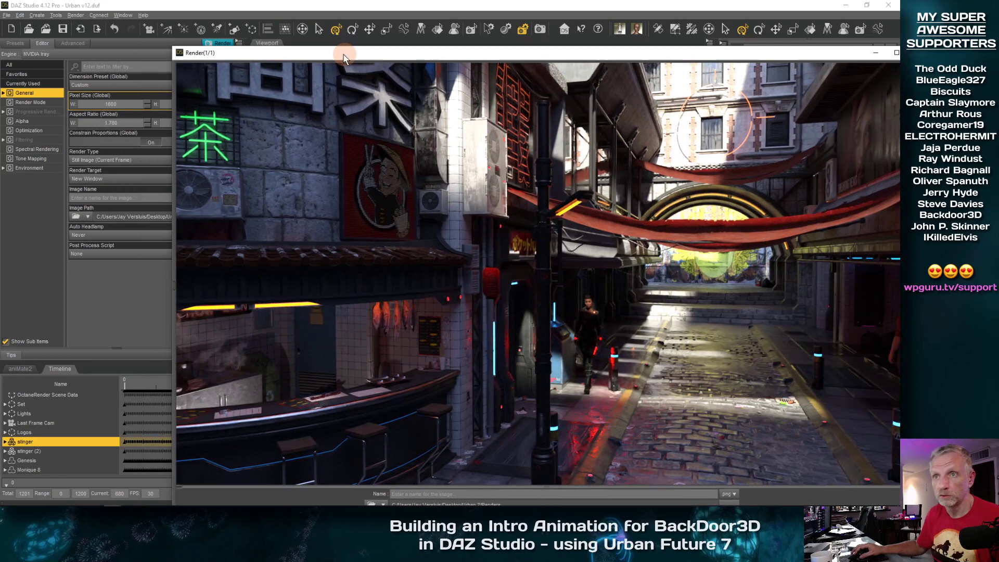
left_click(123, 14)
mouse_move(152, 50)
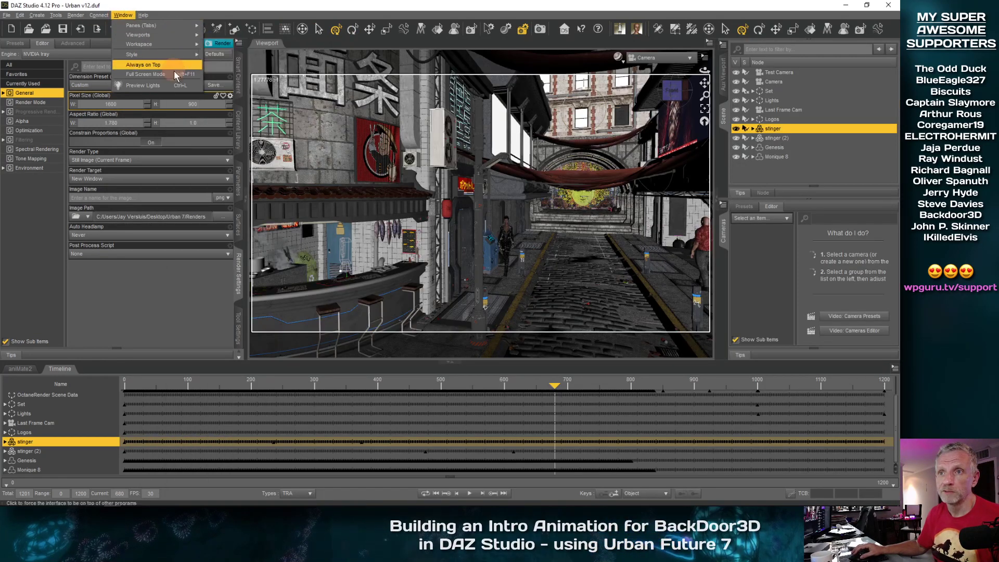
mouse_move(182, 57)
mouse_move(144, 14)
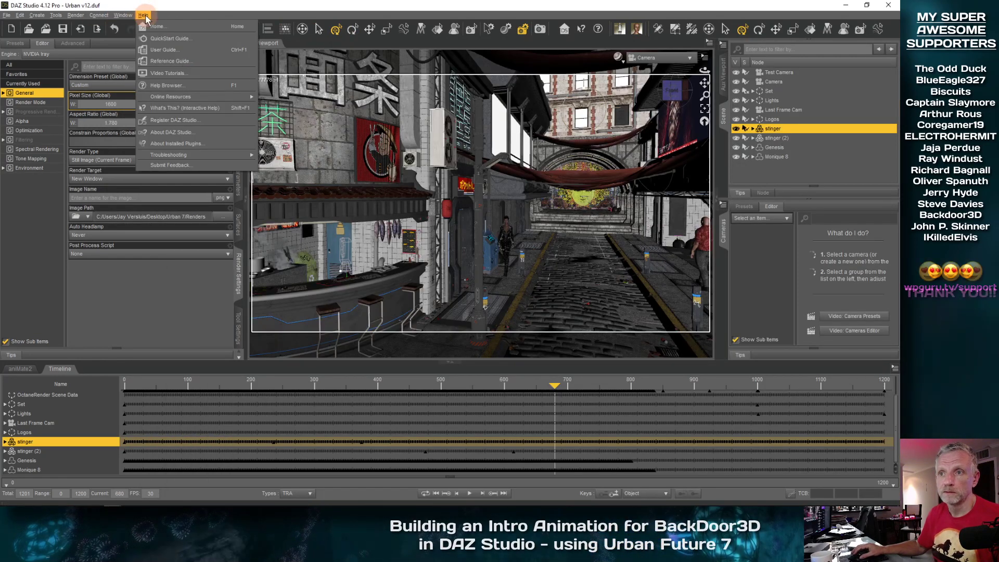
mouse_move(224, 155)
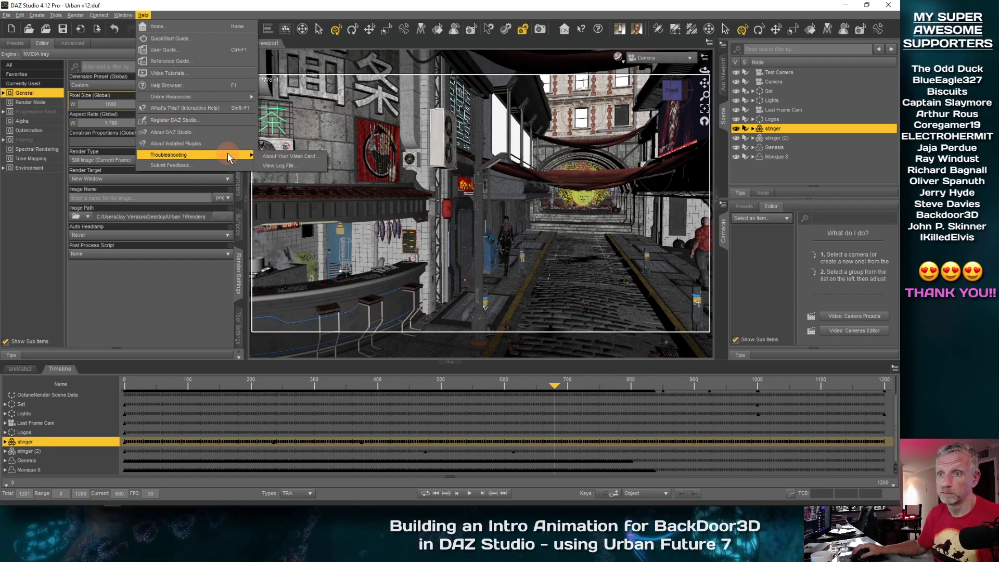
left_click(291, 157)
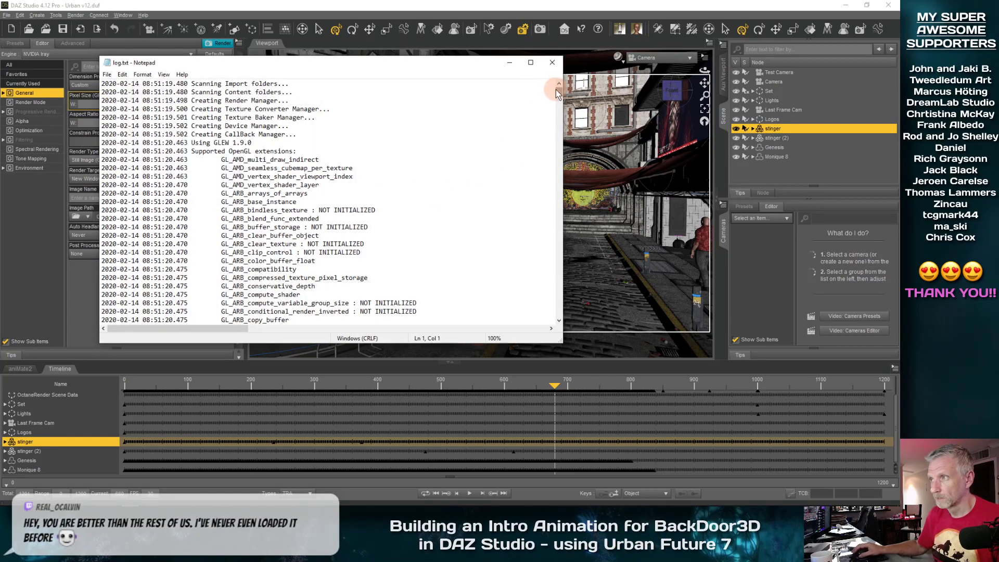
left_click_drag(559, 91, 552, 324)
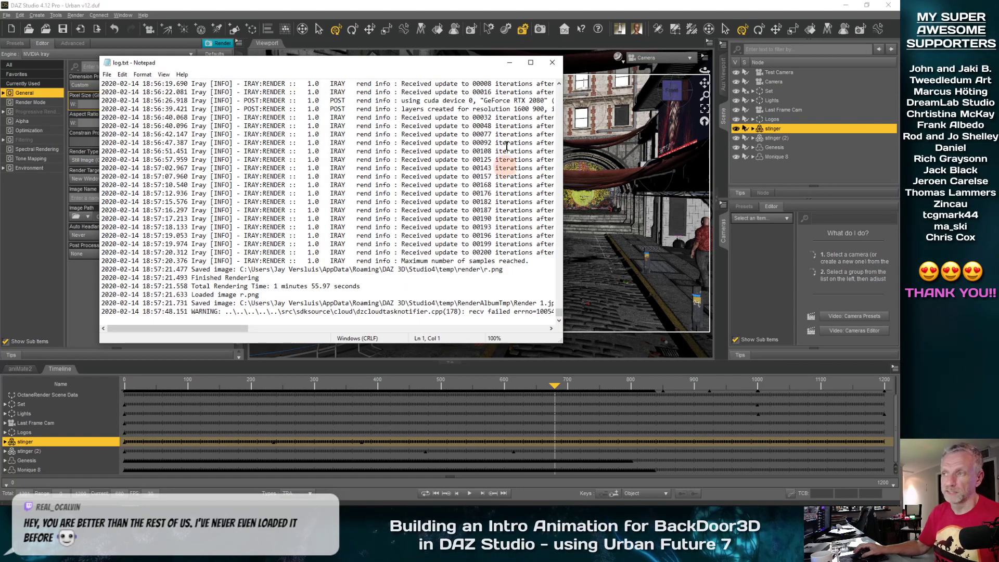
left_click(550, 65)
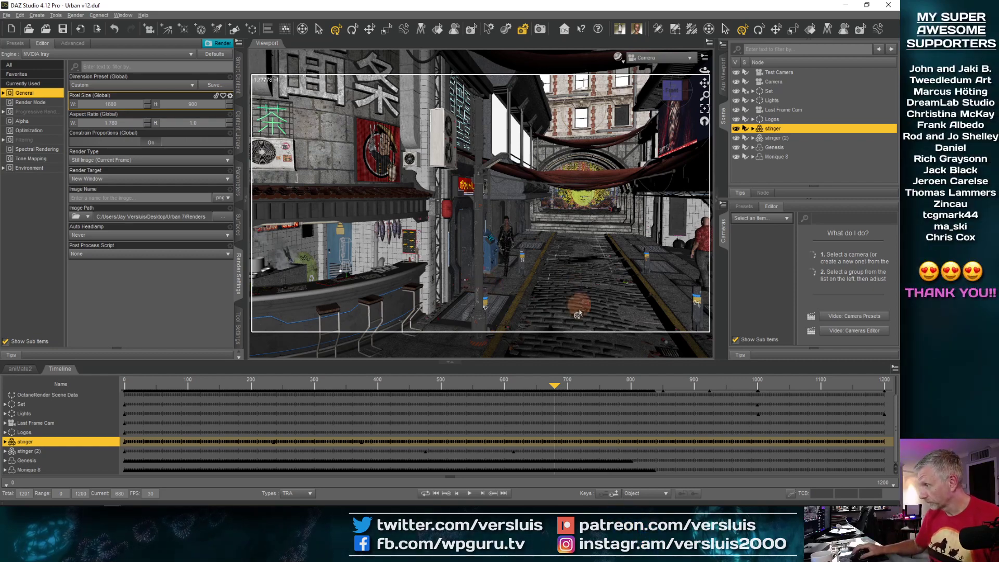
Bring the finished render back to the front and save it as the PNG image v3-1 in the Renders folder
mouse_move(395, 501)
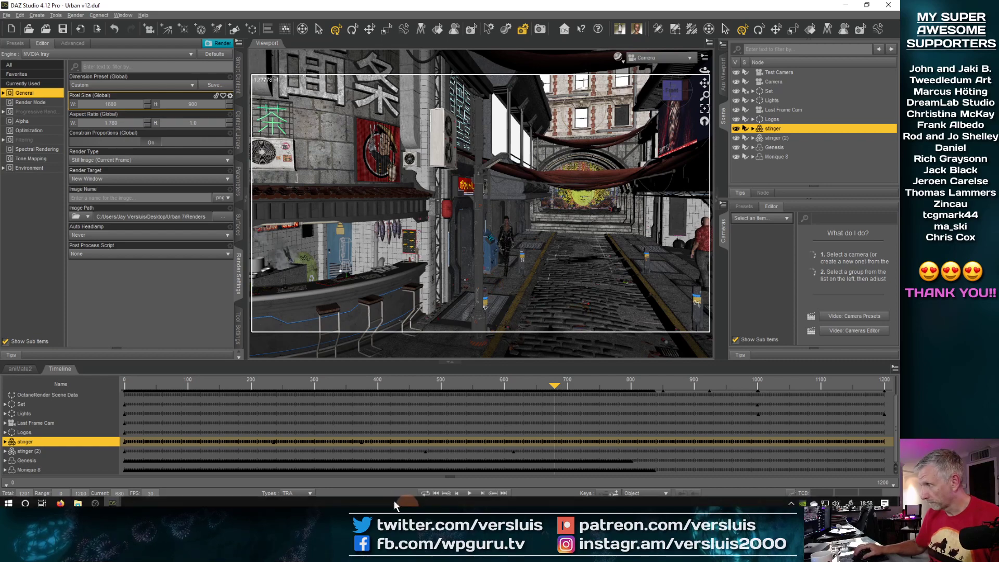
mouse_move(114, 500)
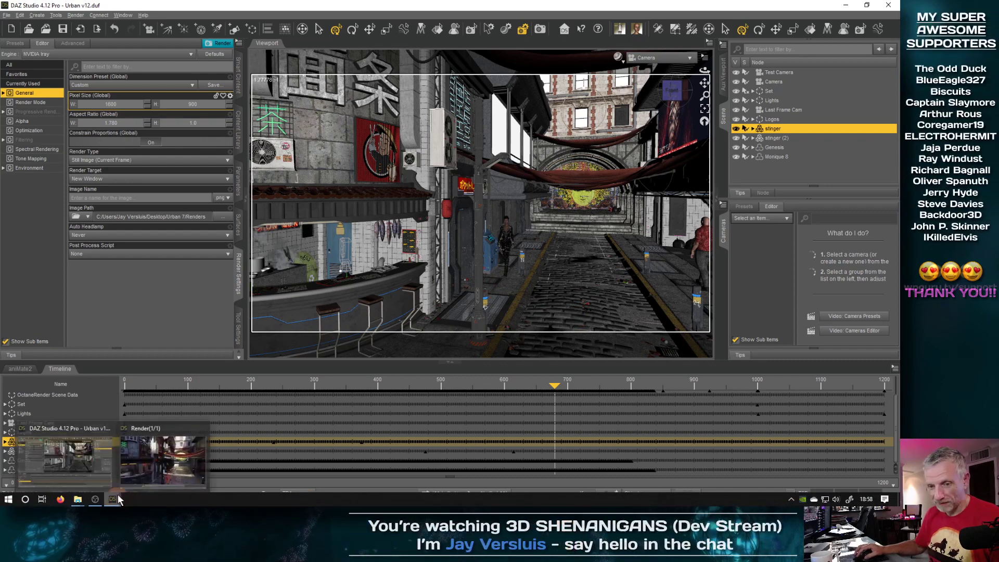
left_click(143, 470)
left_click_drag(643, 59, 528, 24)
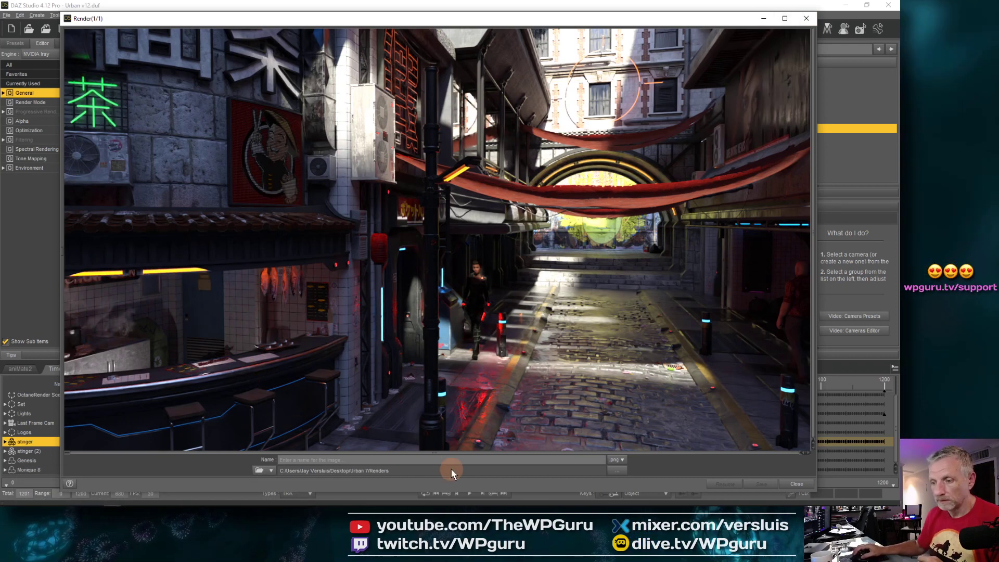
left_click(488, 457)
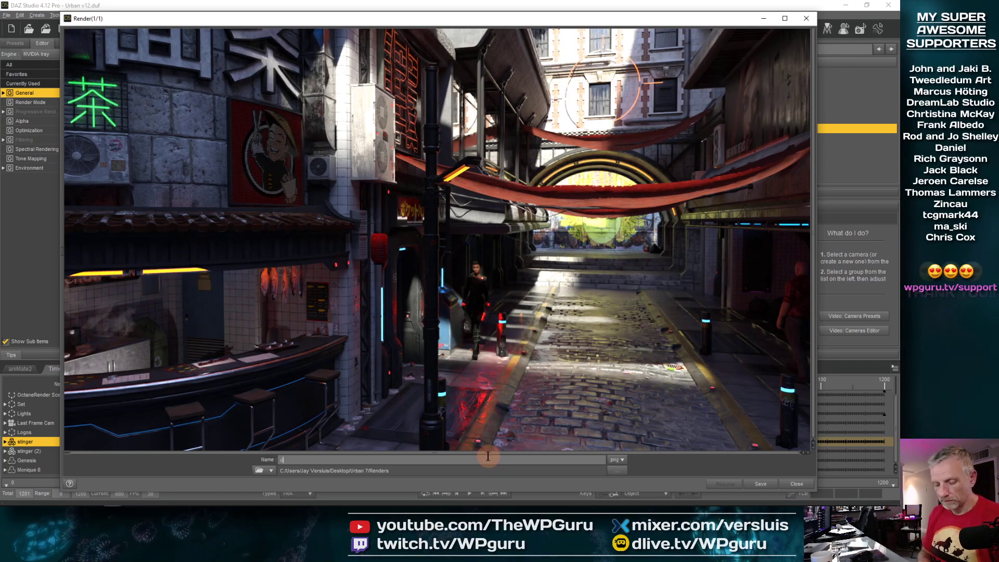
type("v3-1")
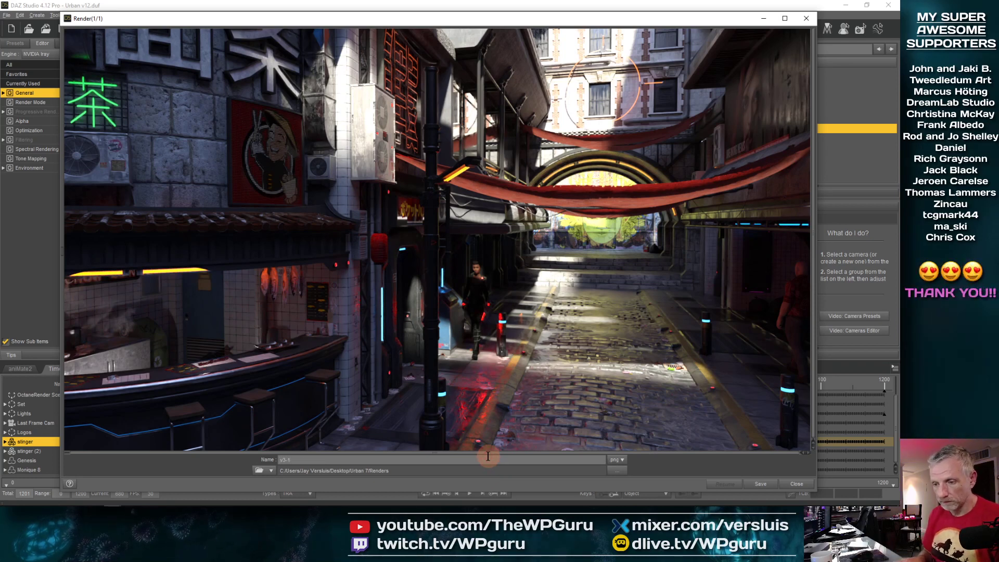
left_click(752, 484)
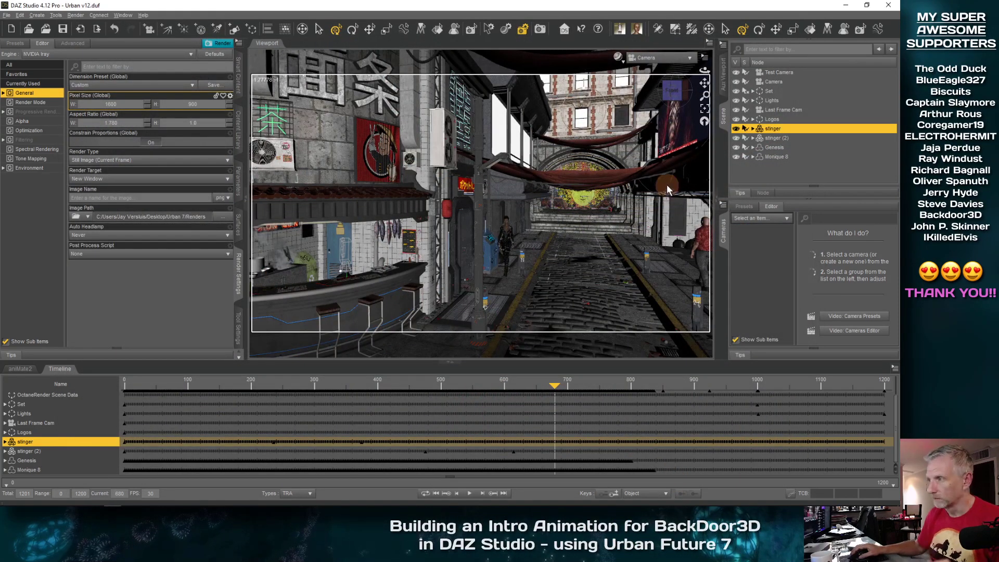
Move the Timeline playhead to frame 781, render that frame and save the image as v3-2
left_click_drag(557, 390, 617, 380)
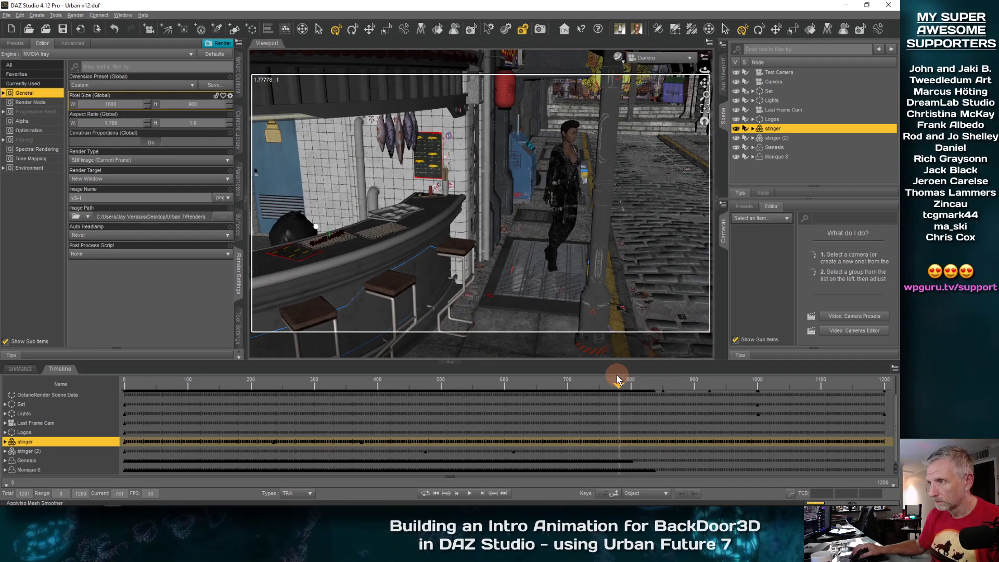
left_click(226, 45)
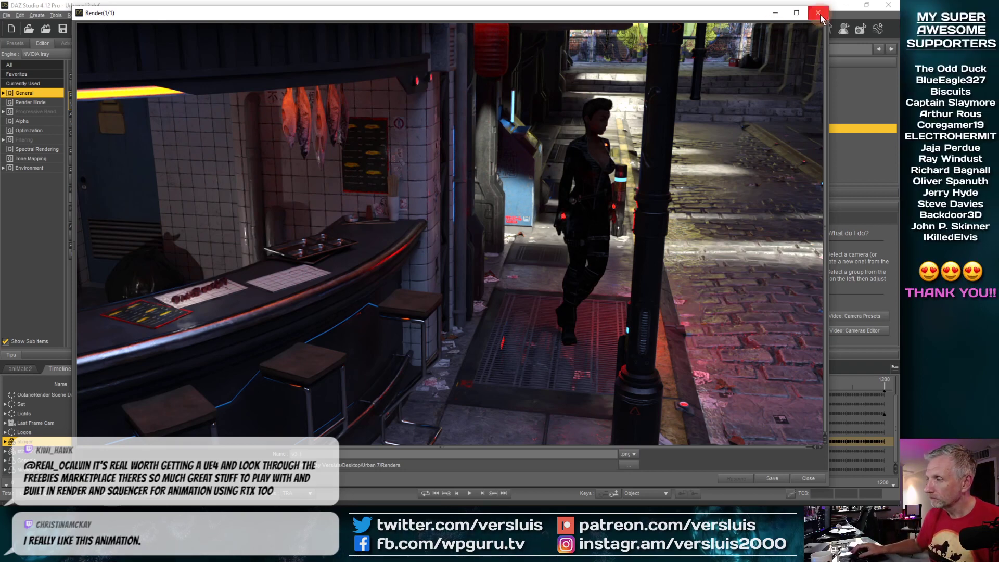
left_click(398, 451)
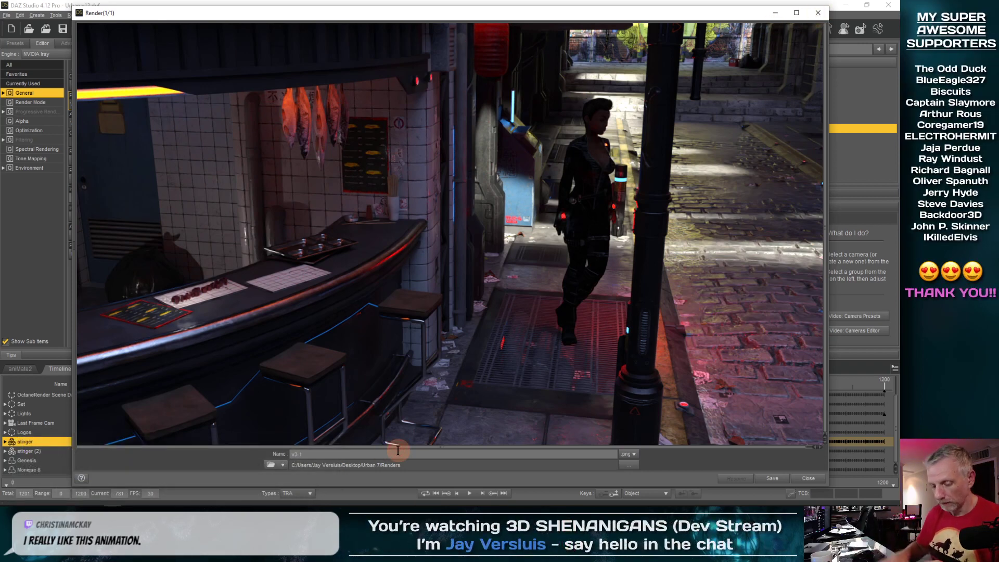
left_click(773, 477)
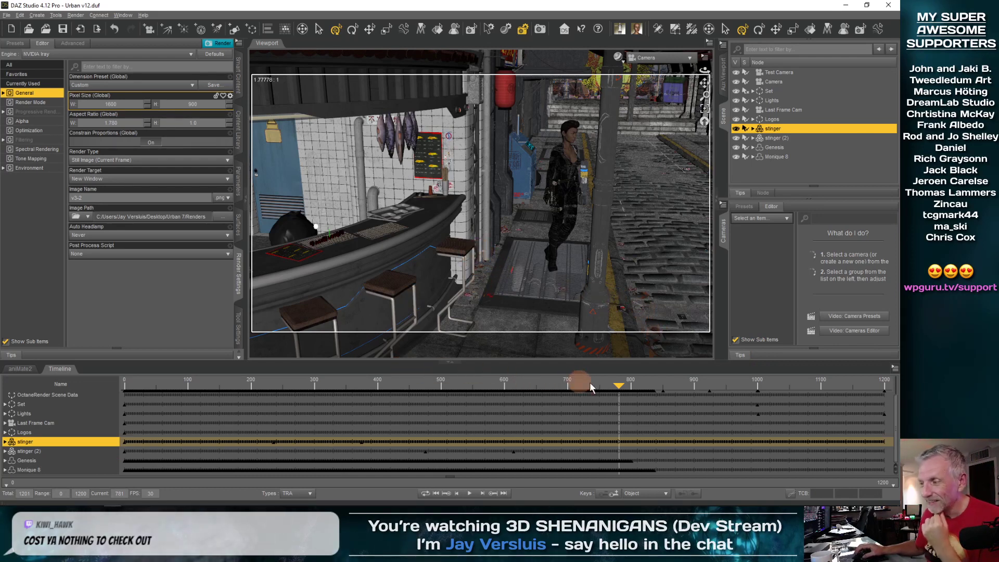
Move the Timeline playhead to frame 547, render that frame and save the image as v3-3
left_click_drag(619, 387, 620, 388)
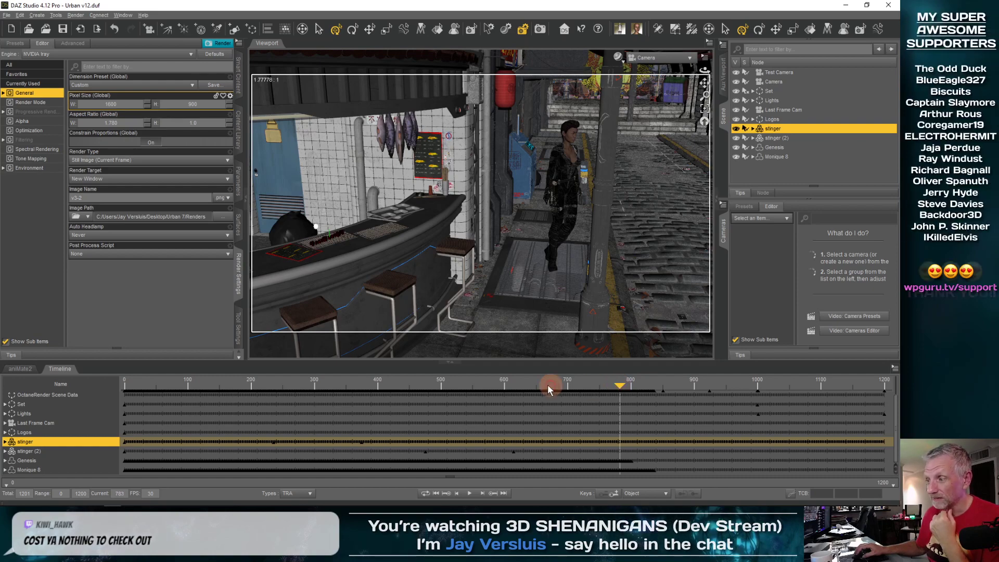
mouse_move(459, 385)
left_mouse_down()
mouse_move(377, 384)
mouse_move(469, 392)
left_mouse_up()
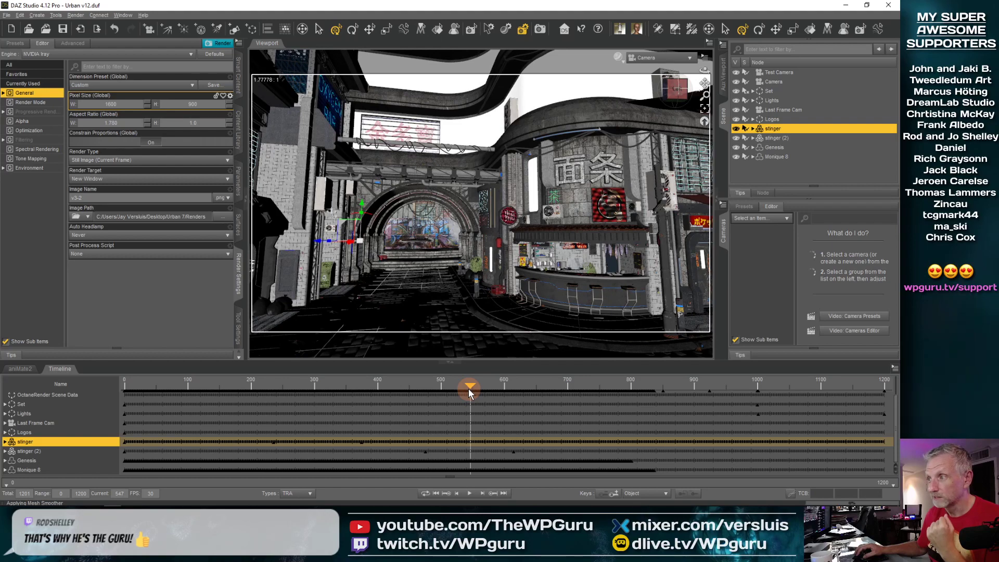
left_click(226, 44)
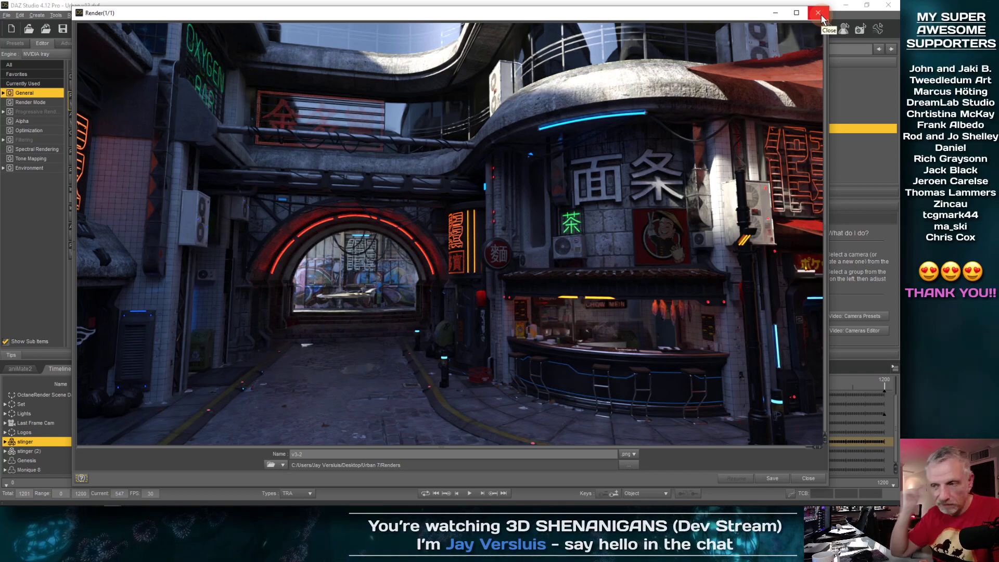
left_click(471, 455)
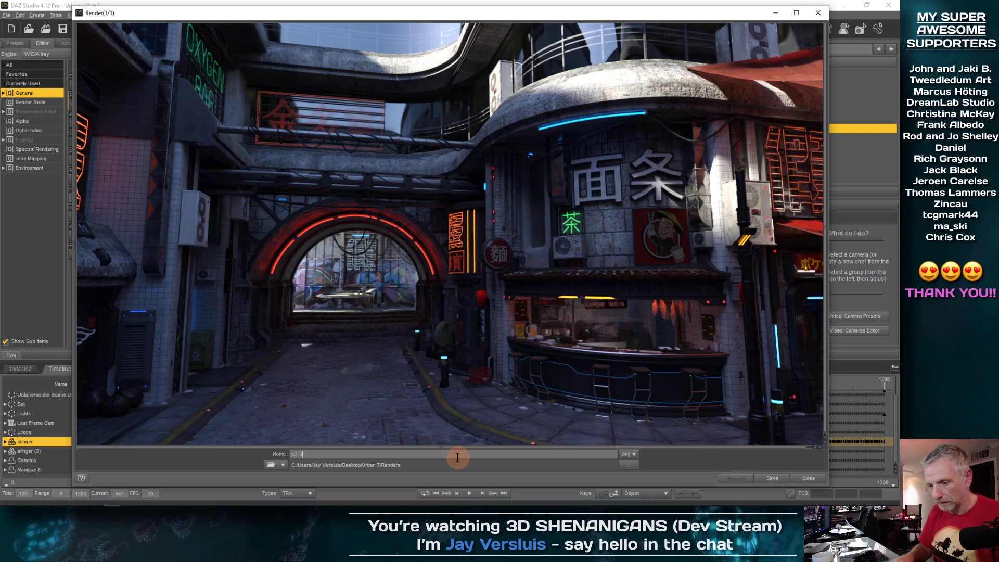
left_click(773, 479)
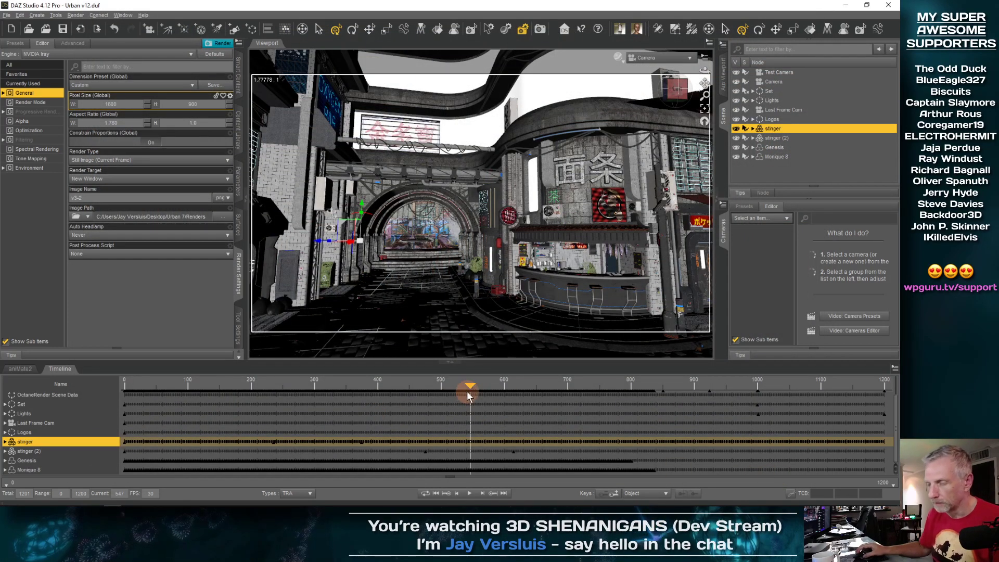
Return the Timeline playhead to frame 0, frame the stinger ship from its side in the Perspective View, and shorten the Timeline pane
left_click_drag(467, 395, 470, 395)
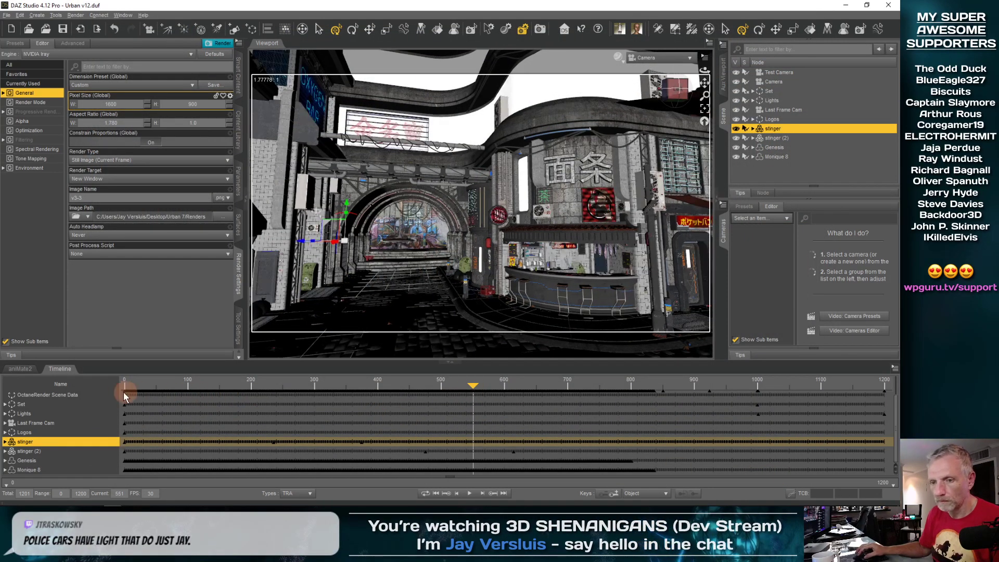
left_click(125, 396)
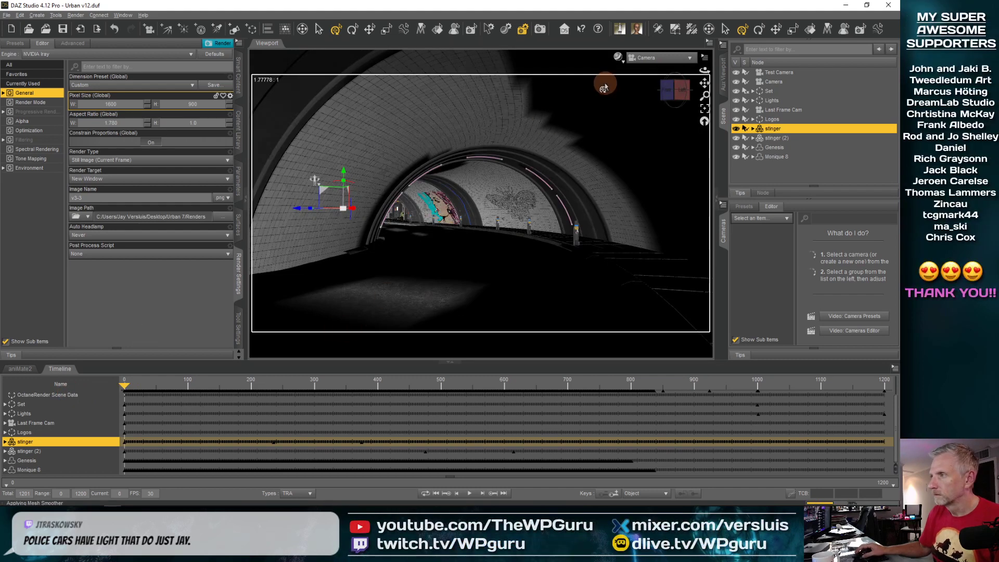
left_click(660, 58)
left_click(671, 100)
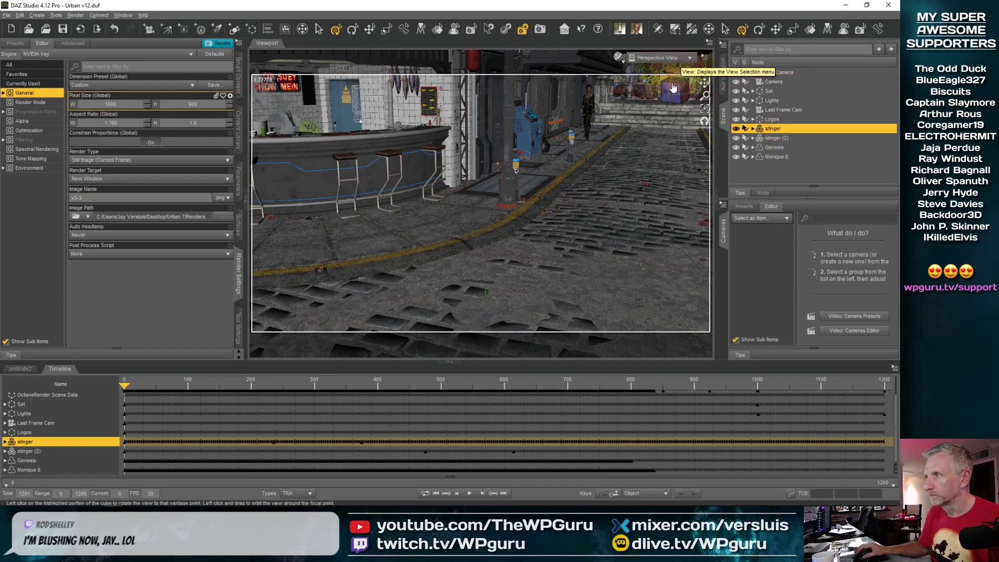
left_click(705, 108)
middle_click_drag(486, 225, 505, 221)
mouse_move(453, 180)
middle_mouse_down()
mouse_move(483, 229)
mouse_move(453, 182)
middle_mouse_up()
middle_click_drag(477, 262, 477, 263)
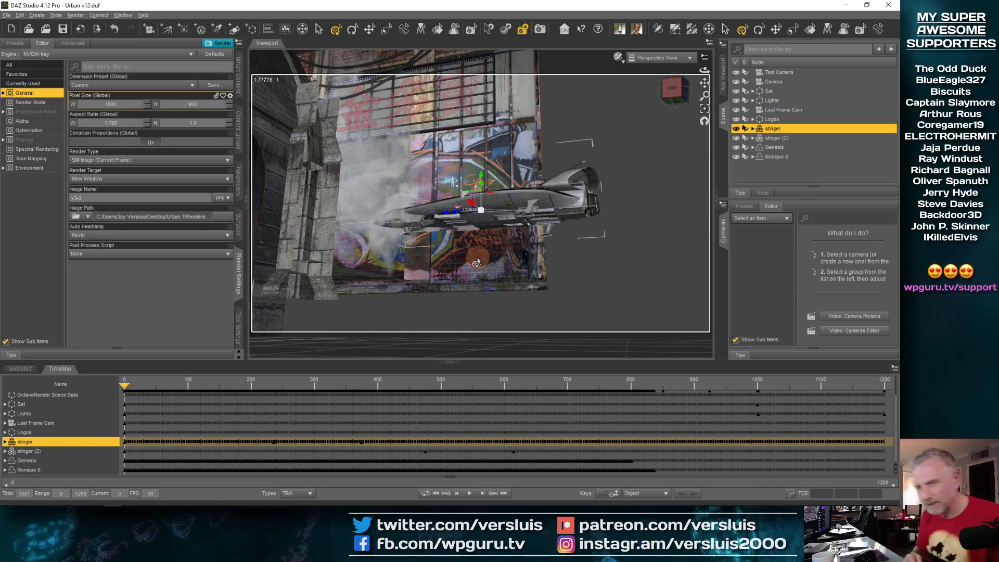
middle_click_drag(477, 261, 416, 279)
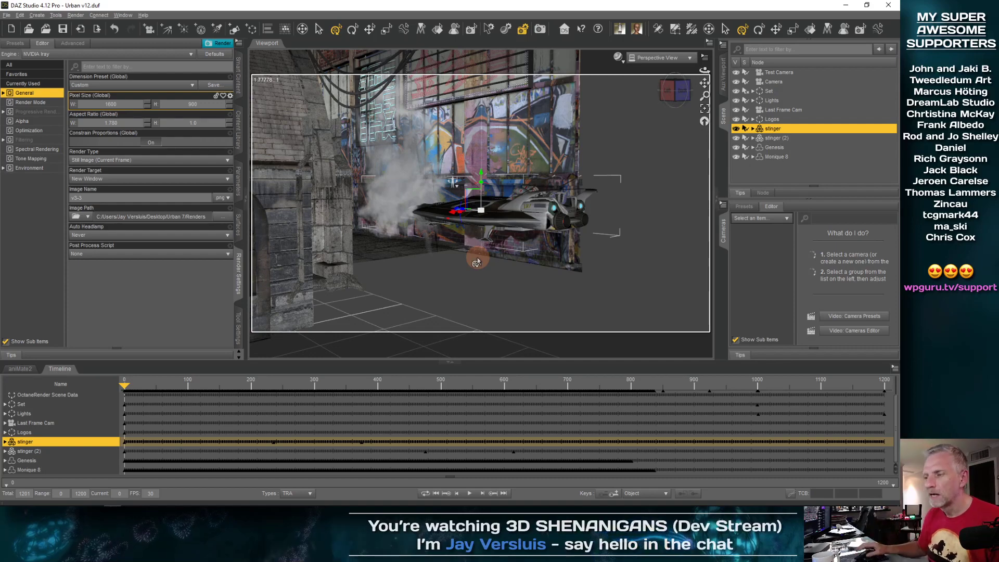
mouse_move(478, 262)
middle_mouse_down()
mouse_move(471, 255)
mouse_move(484, 249)
middle_mouse_up()
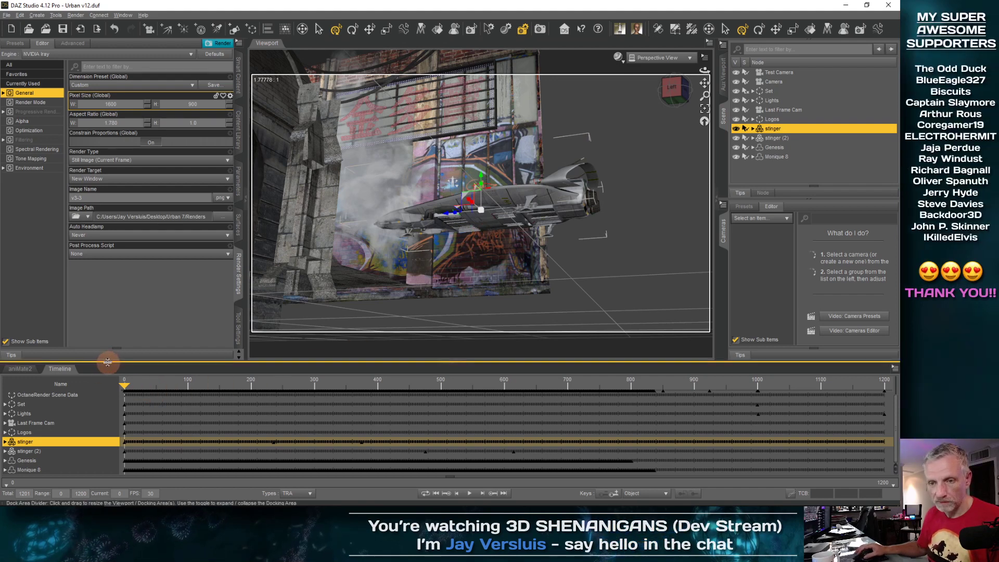
left_click_drag(103, 361, 103, 389)
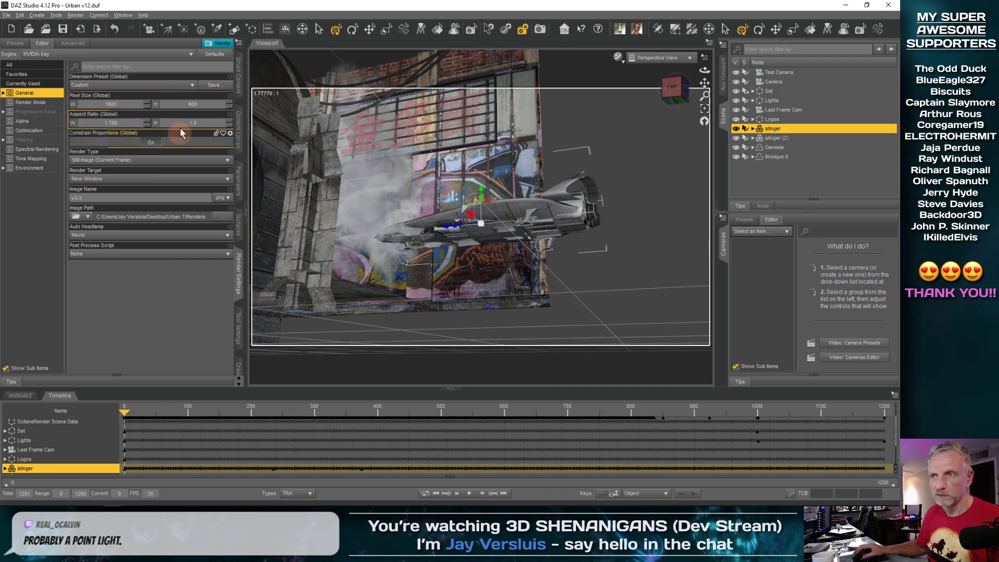
scroll(398, 243, "down", 4)
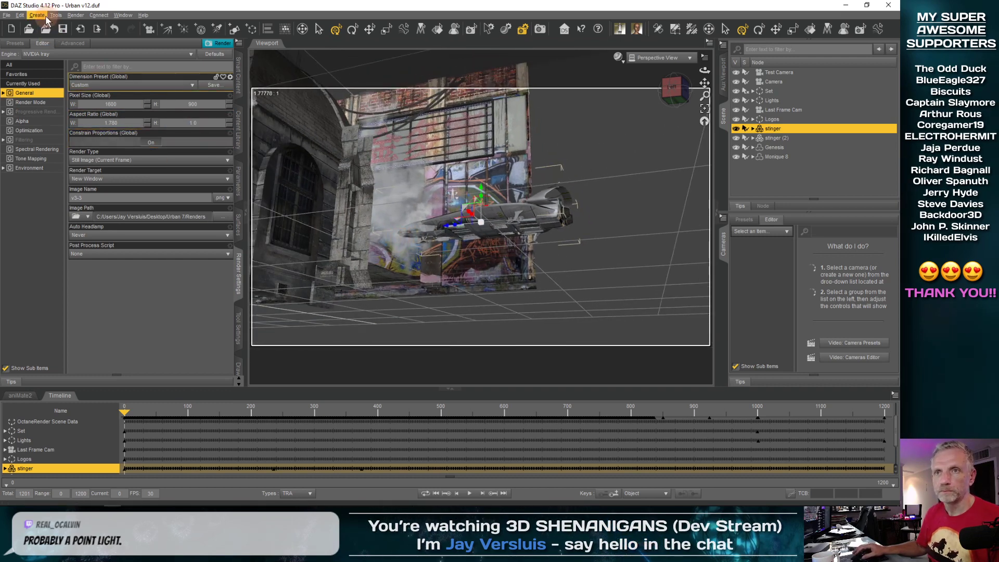
Create a point light named and labelled Stinger Light Blue, using the option to copy the selected stinger item
left_click(44, 17)
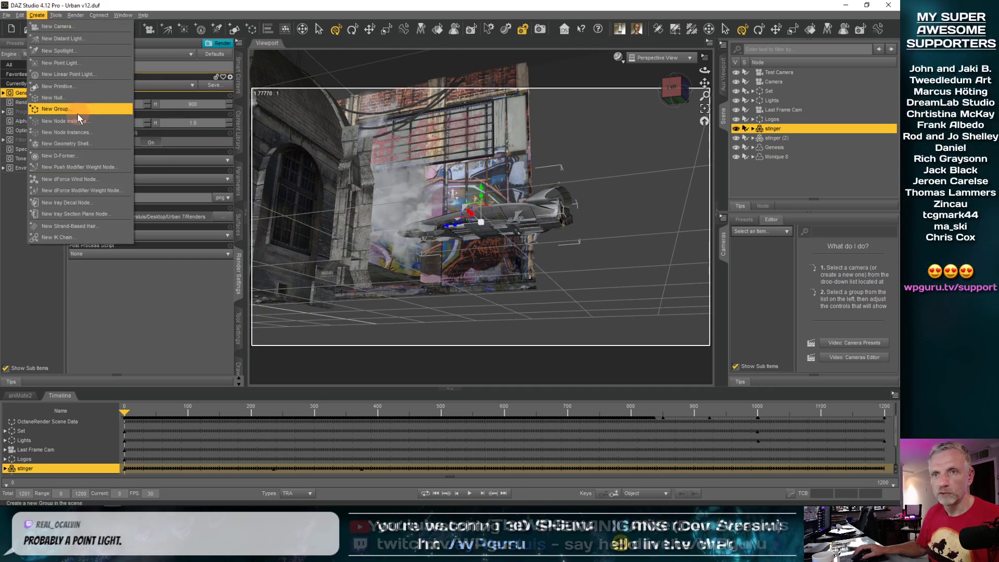
left_click(68, 63)
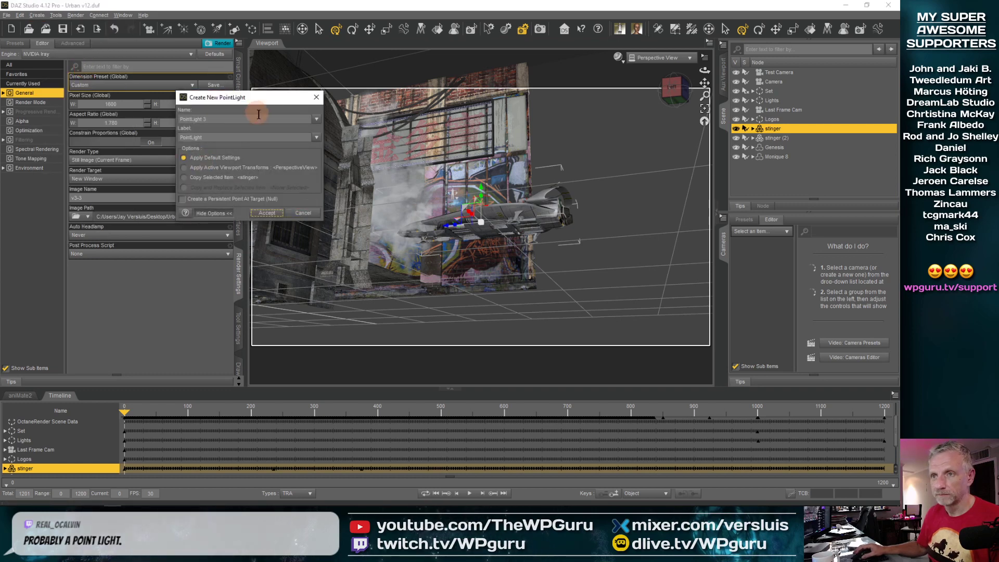
triple_click(236, 119)
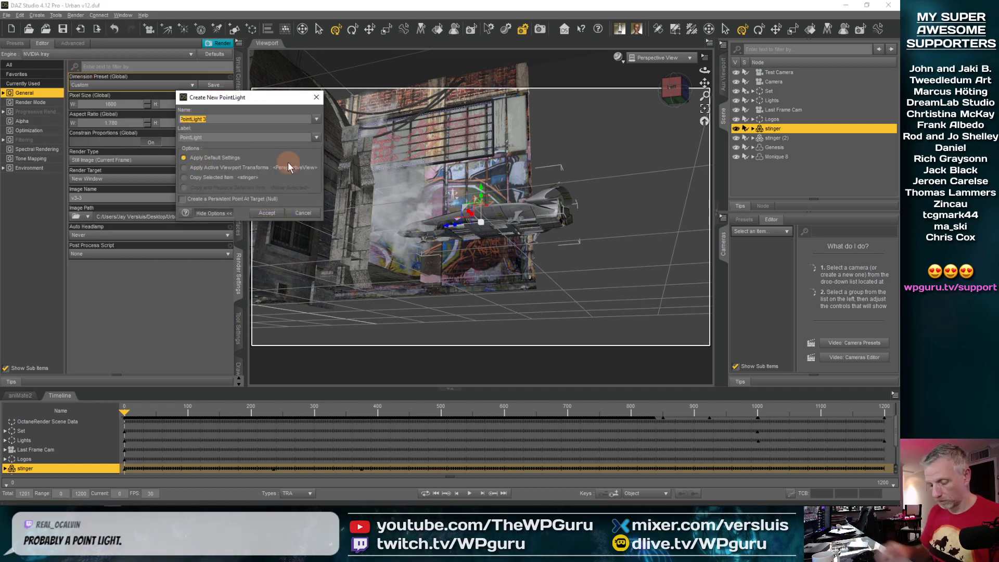
type("Stinger Light 1")
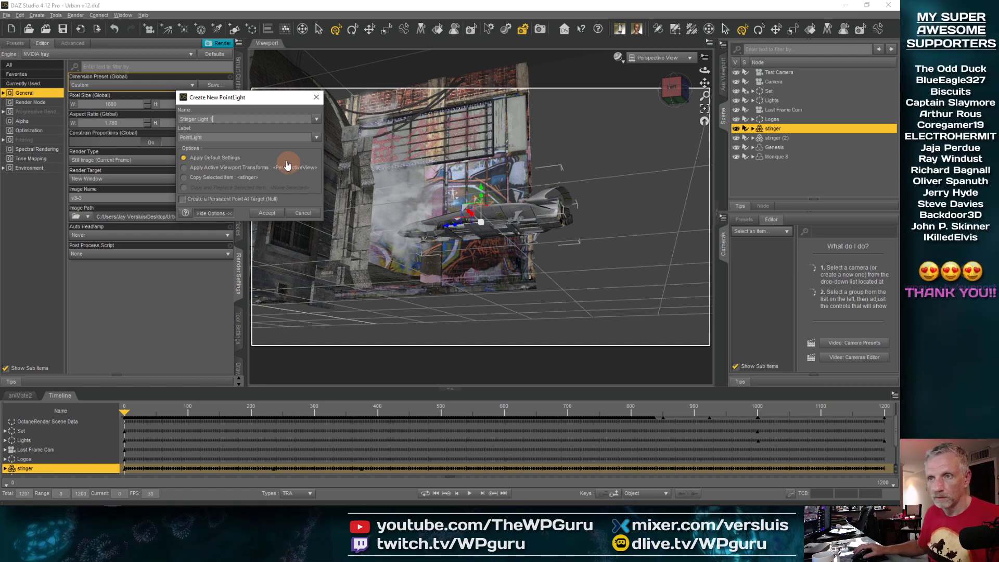
triple_click(232, 138)
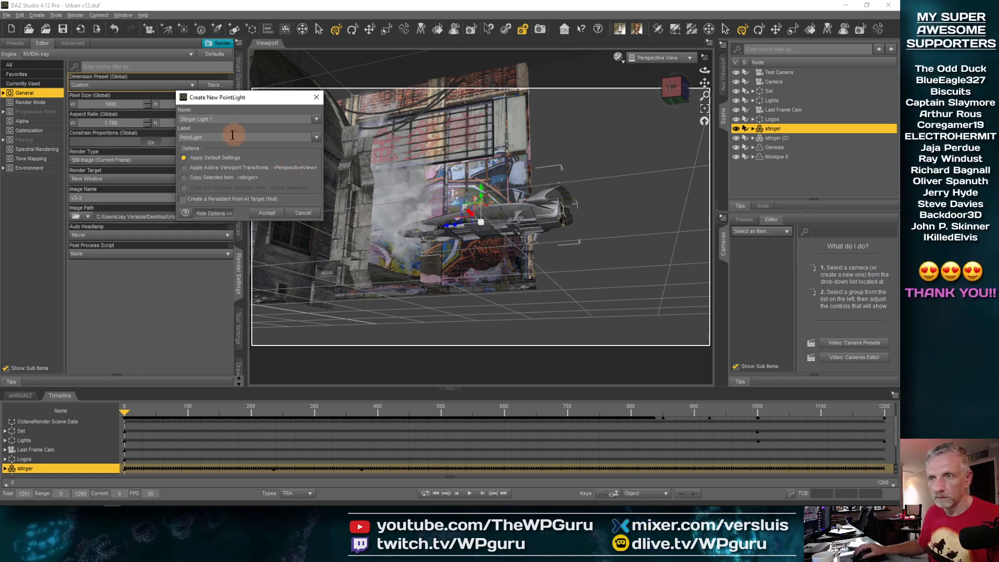
type("Stinger Light")
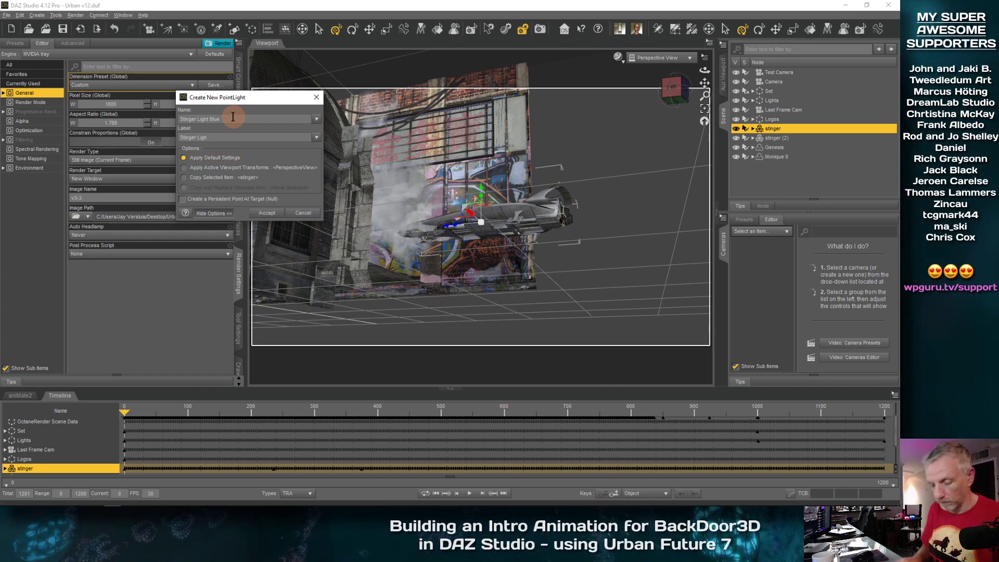
type("ue")
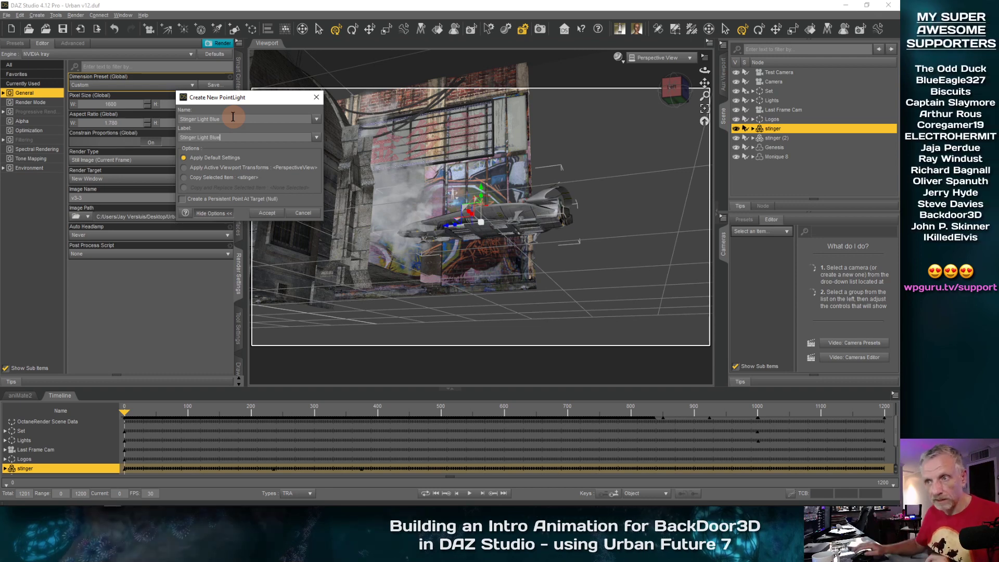
left_click(205, 179)
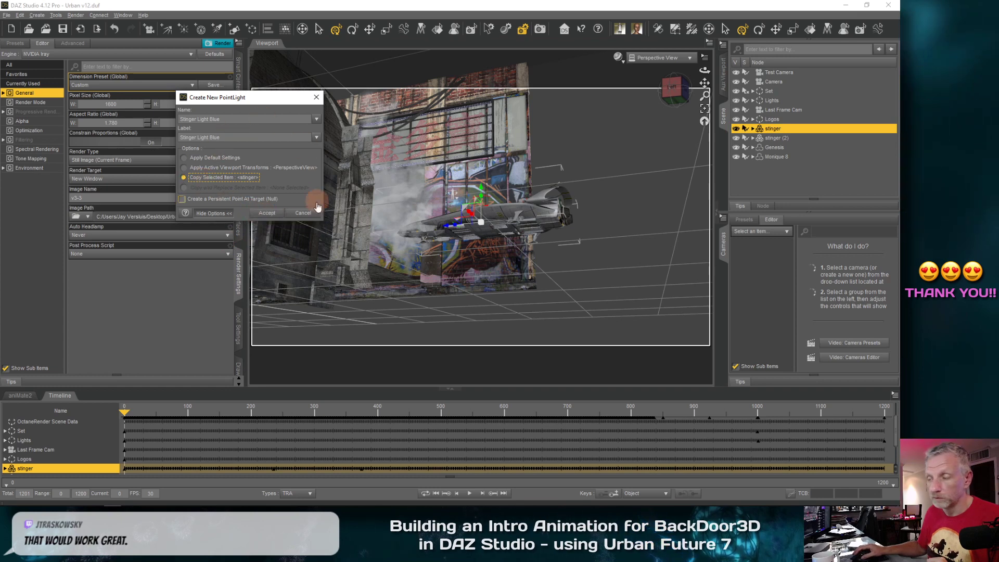
left_click(267, 213)
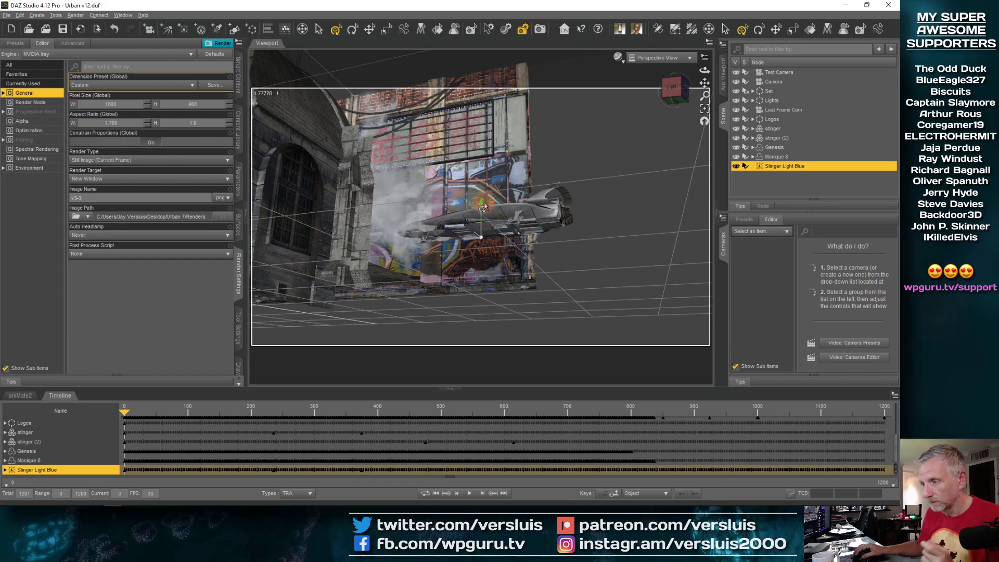
Switch the viewport to NVIDIA Iray preview and slide Stinger Light Blue beneath the ship toward its tail
scroll(556, 209, "up", 5)
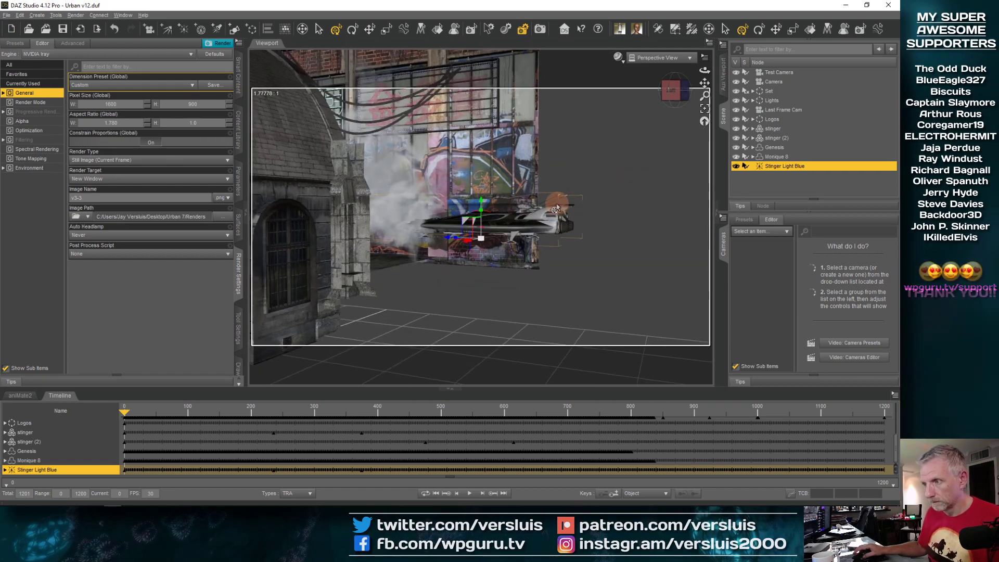
scroll(555, 209, "up", 8)
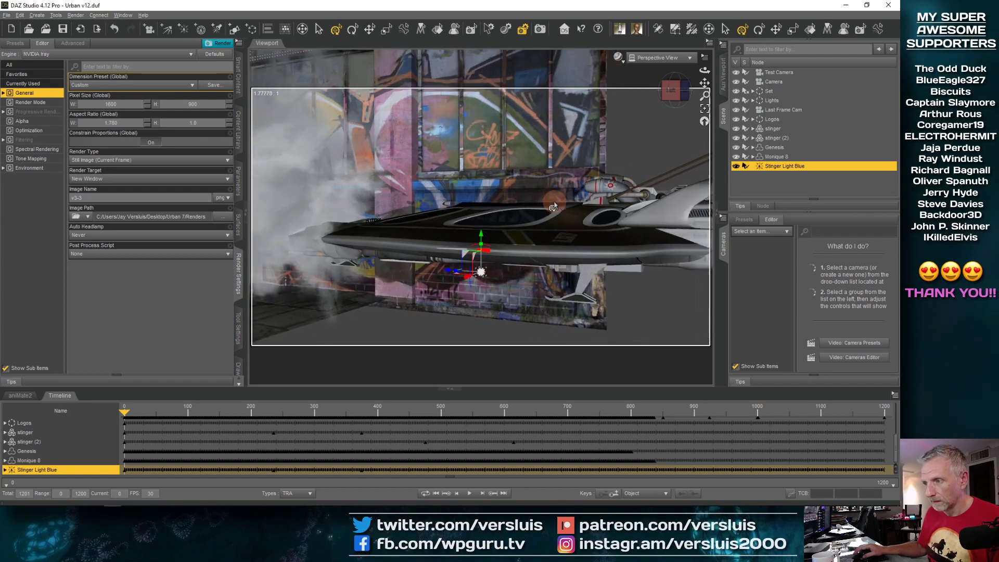
scroll(551, 209, "up", 5)
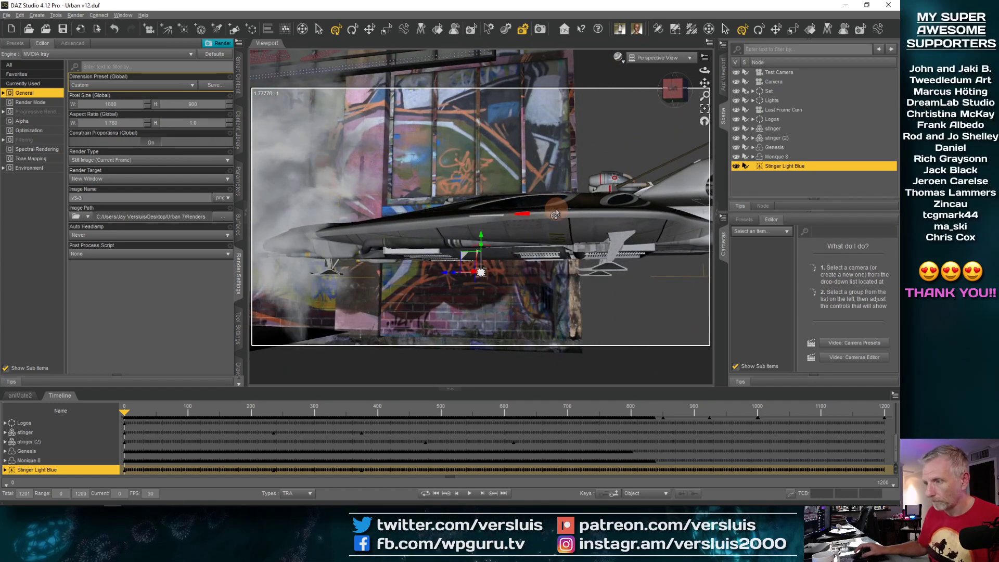
scroll(582, 151, "up", 3)
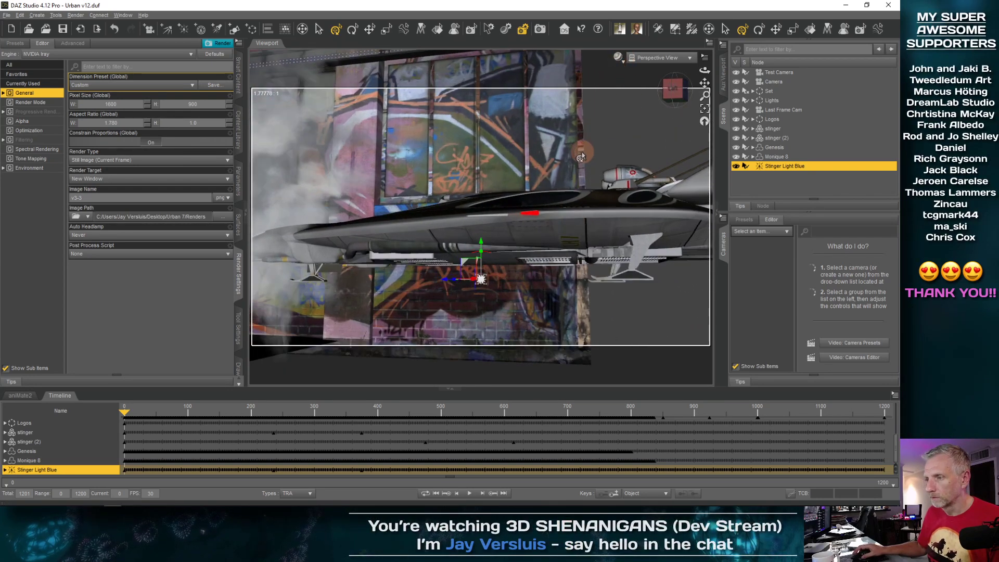
left_click(618, 57)
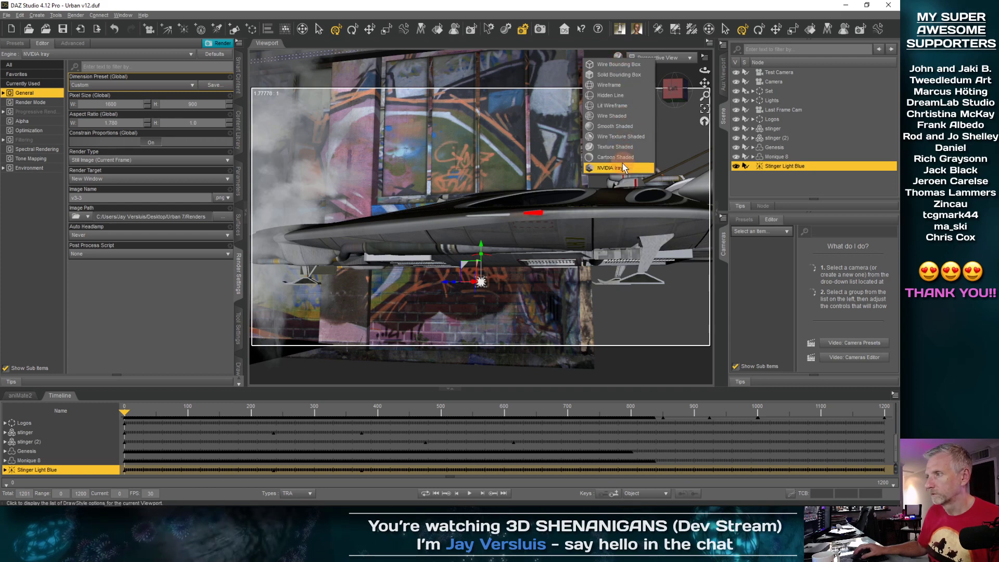
left_click(612, 170)
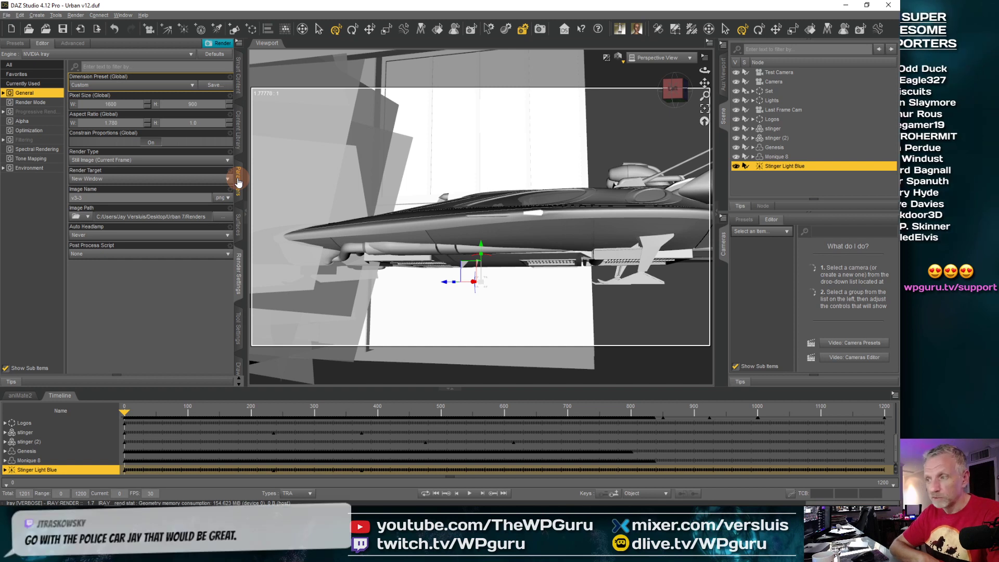
key("ctrl+r")
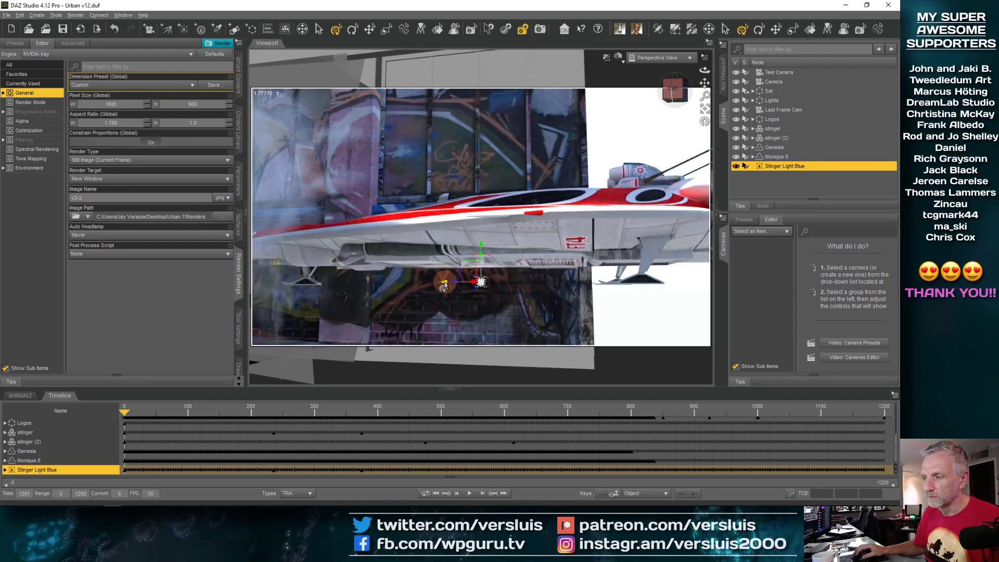
left_click_drag(444, 285, 524, 290)
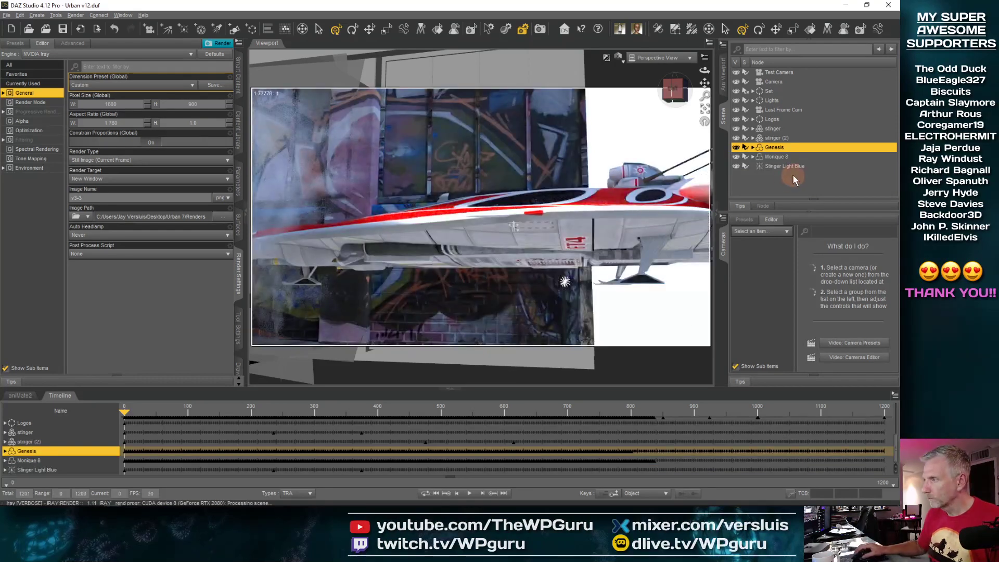
Group the Genesis and Monique 8 figures under a new group named and labelled People
left_click(775, 157, "ctrl")
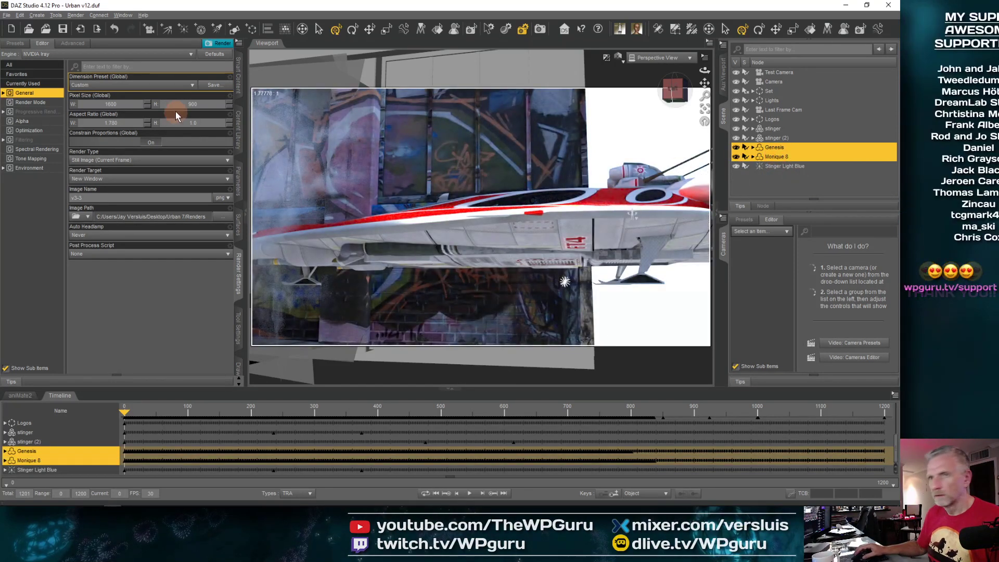
left_click(37, 15)
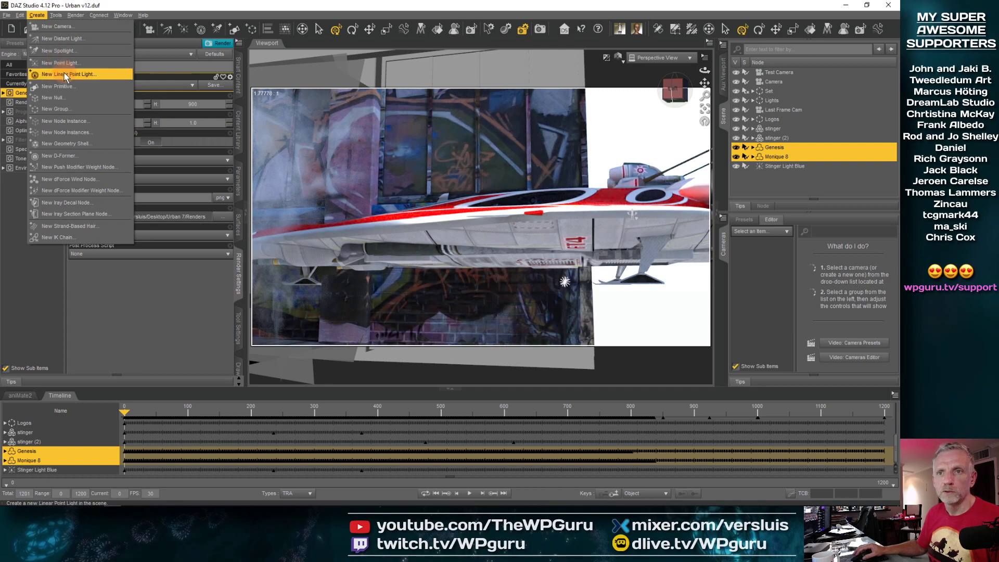
left_click(67, 109)
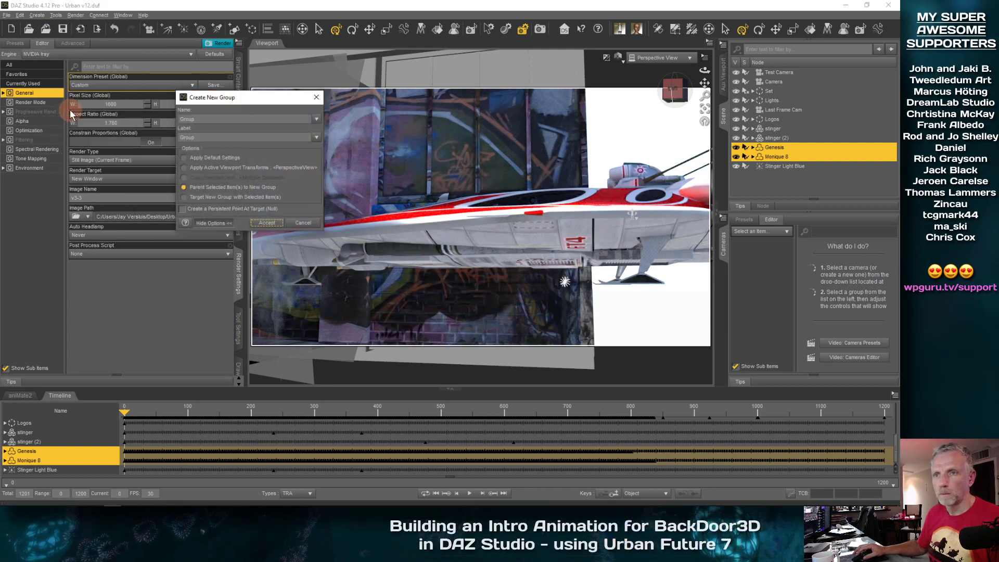
double_click(243, 124)
type("People")
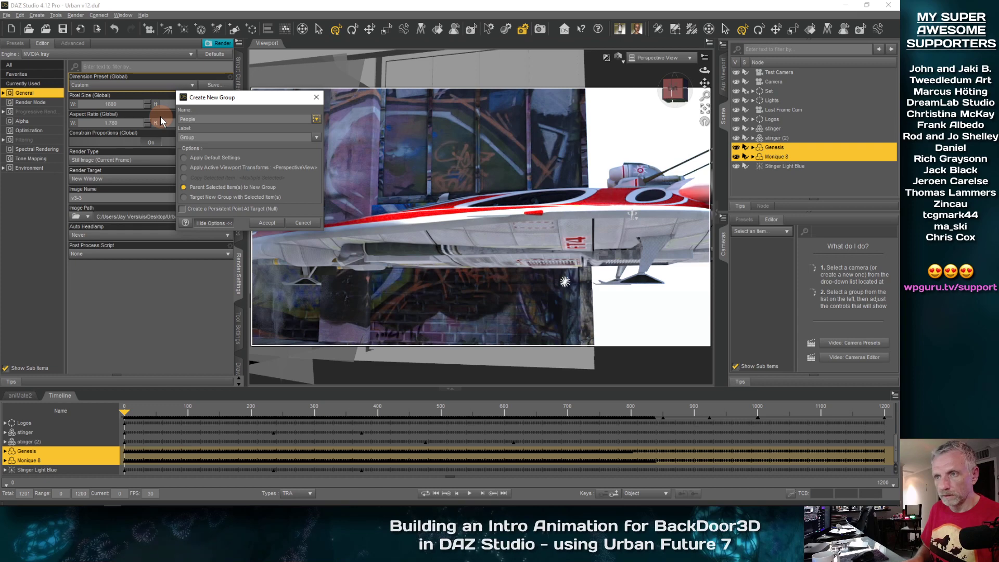
key("Tab")
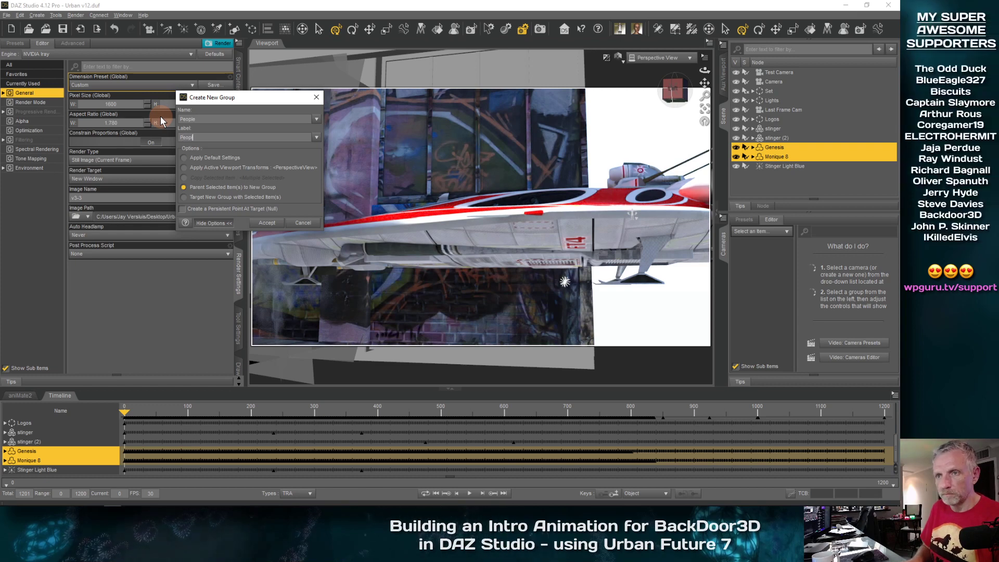
key("Return")
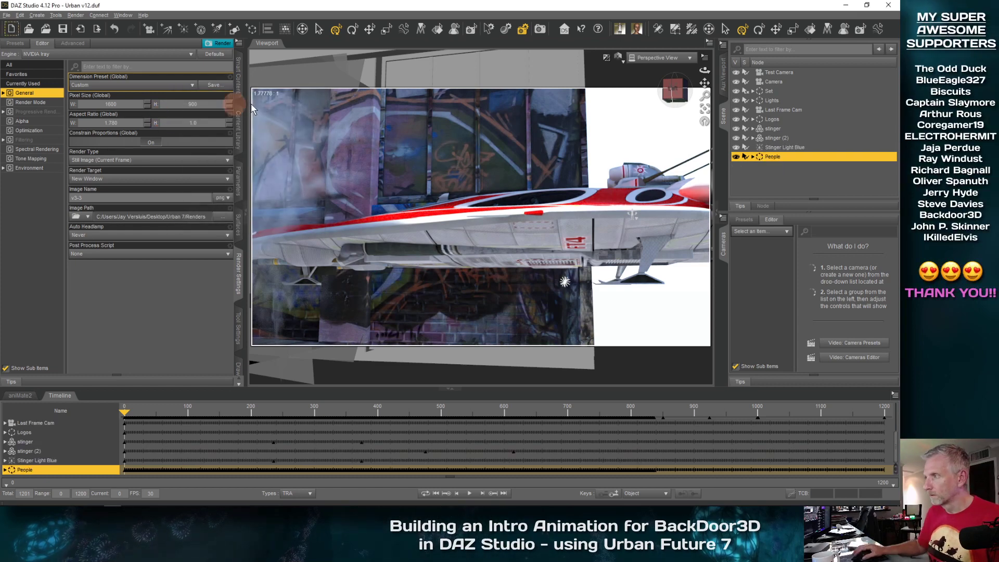
Hide the People and Set groups, and orbit out to view the stinger's surroundings
left_click(736, 157)
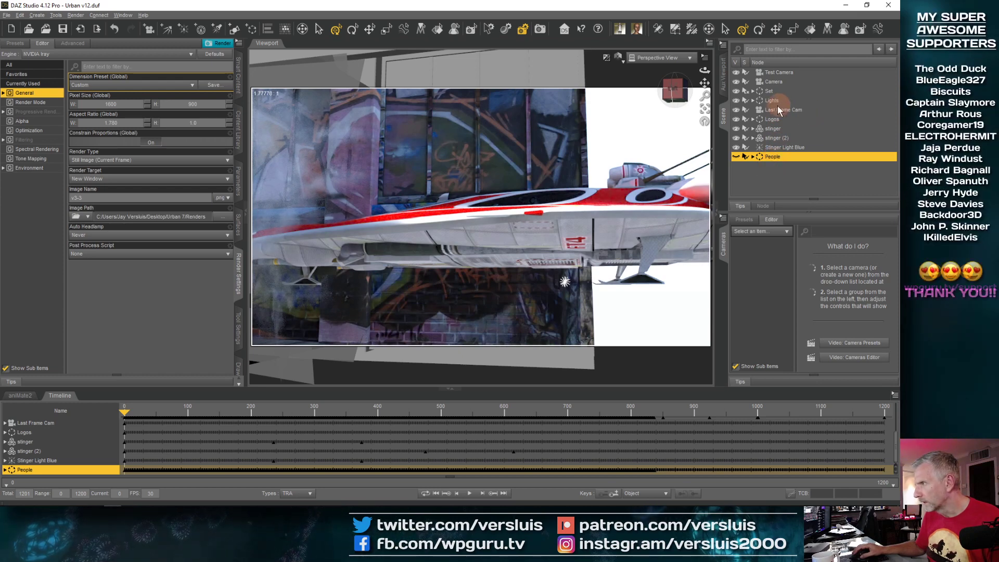
left_click(736, 92)
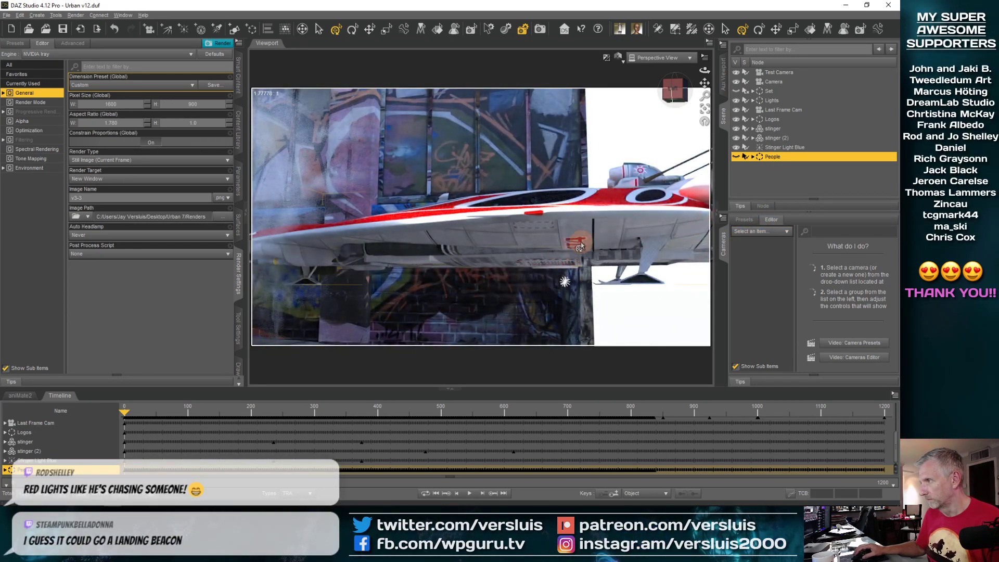
left_click_drag(565, 281, 595, 215, "alt")
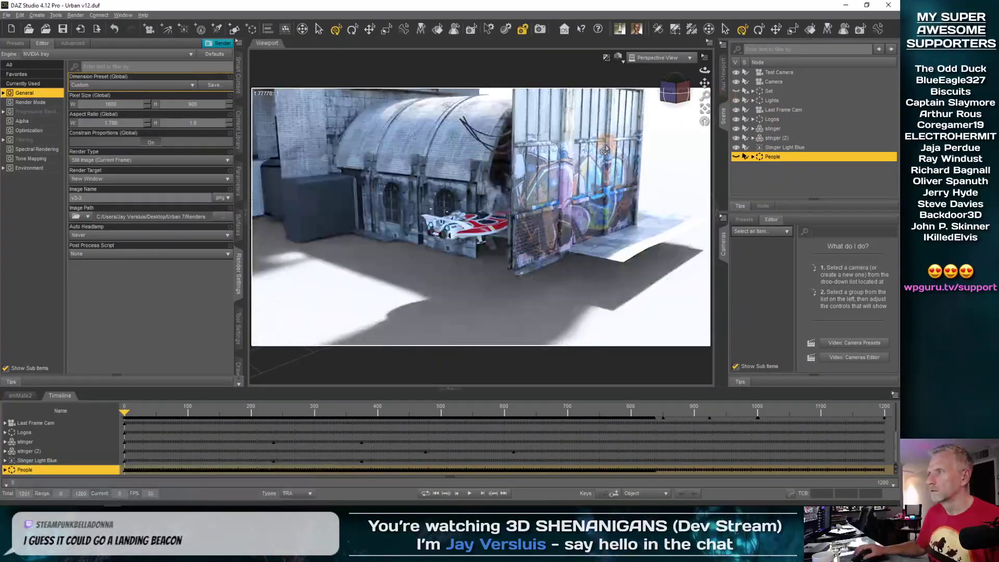
Toggle the Set group's visibility on and off to test how the Iray preview responds
left_click(737, 92)
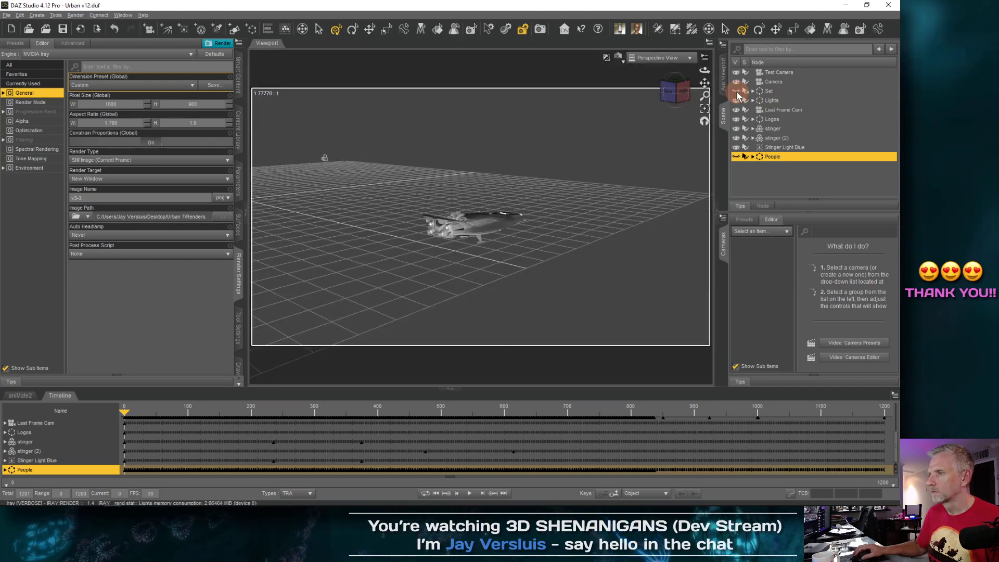
middle_click_drag(488, 203, 431, 228)
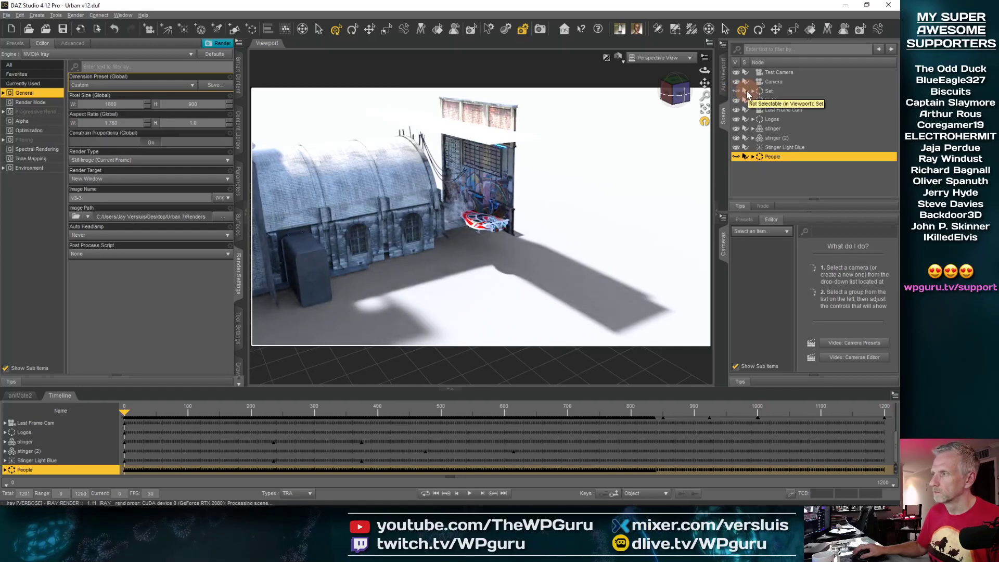
left_click(737, 91)
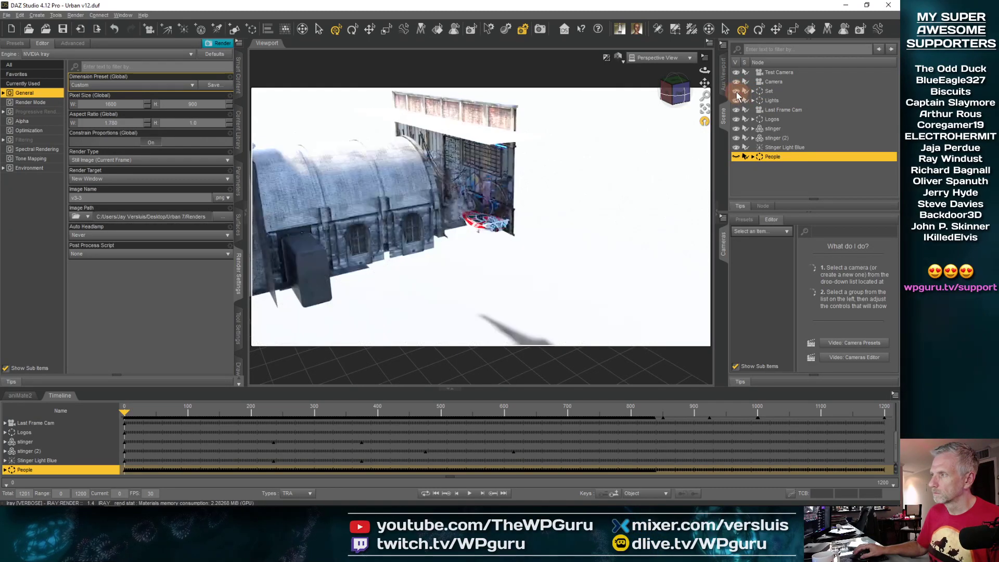
left_click(737, 91)
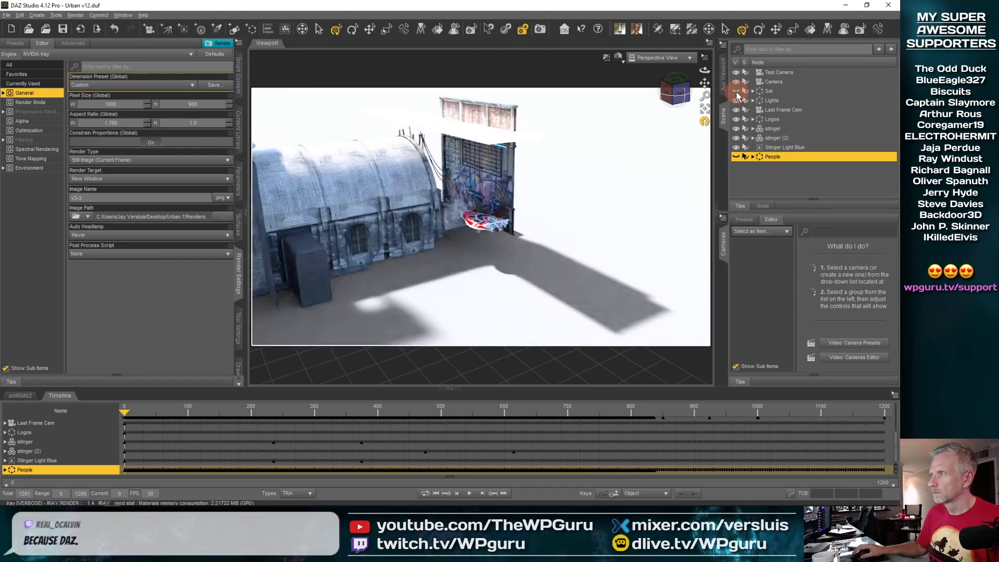
left_click(736, 93)
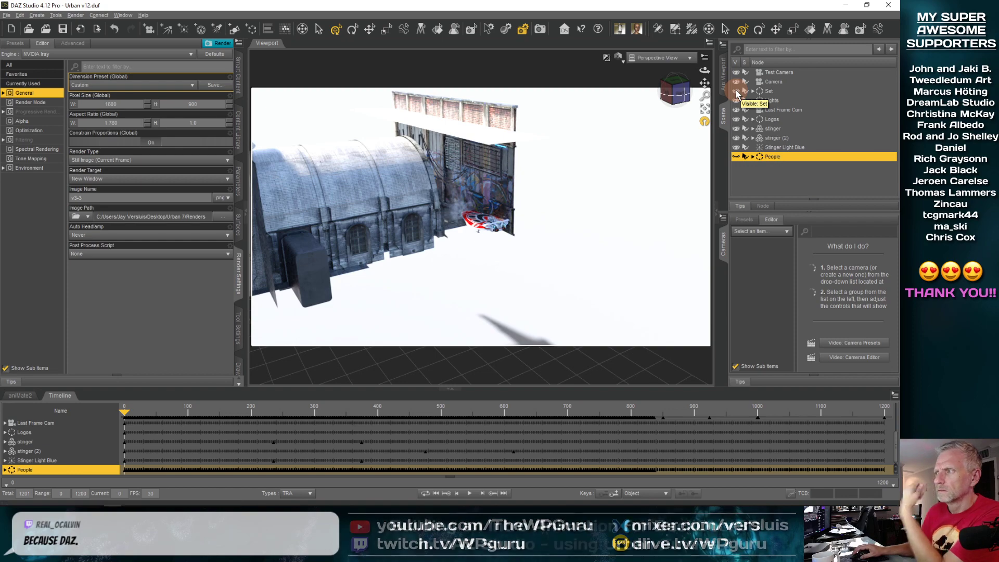
left_click(737, 93)
left_click(736, 92)
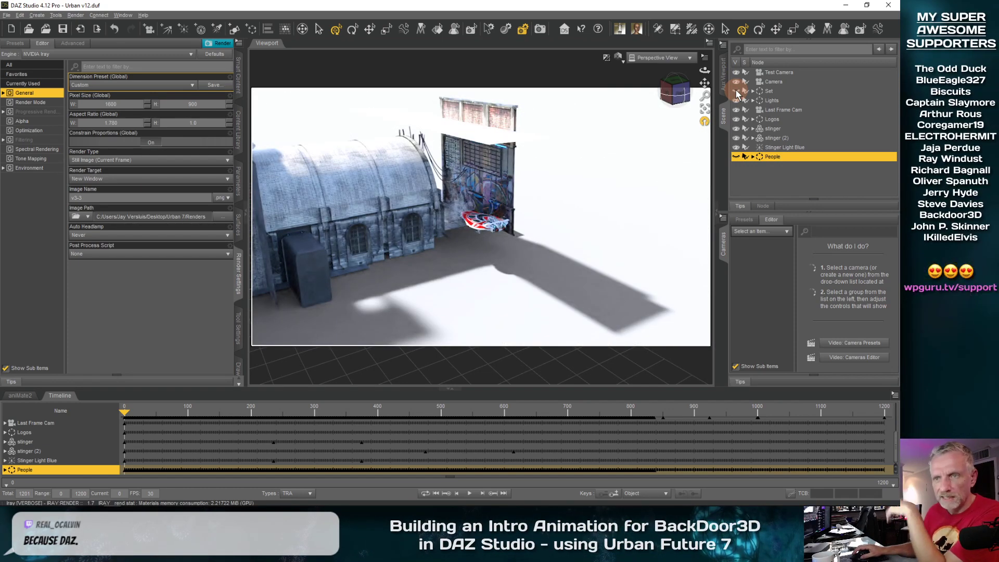
Switch the viewport to Texture Shaded and back to NVIDIA Iray to refresh the preview
left_click(623, 65)
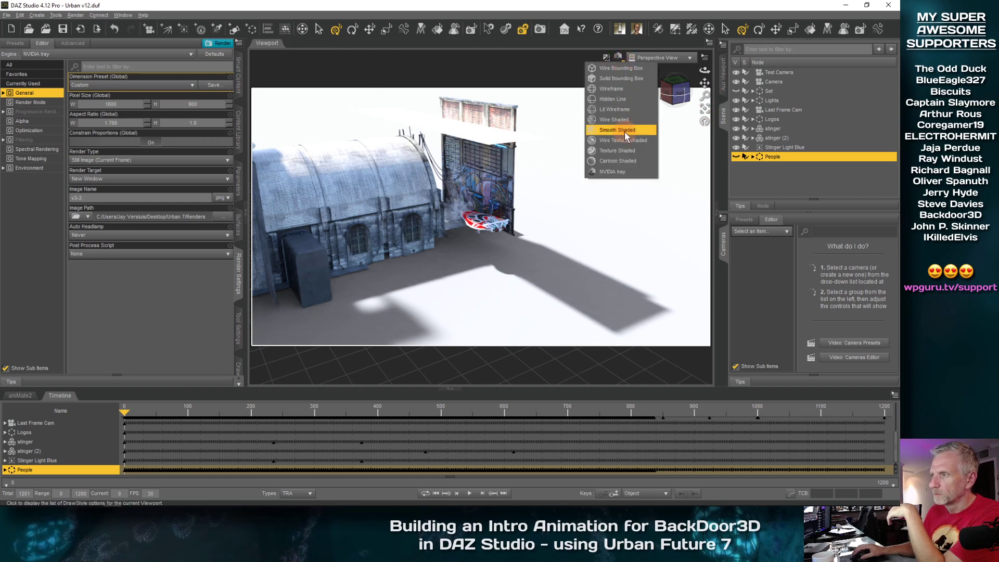
left_click(622, 148)
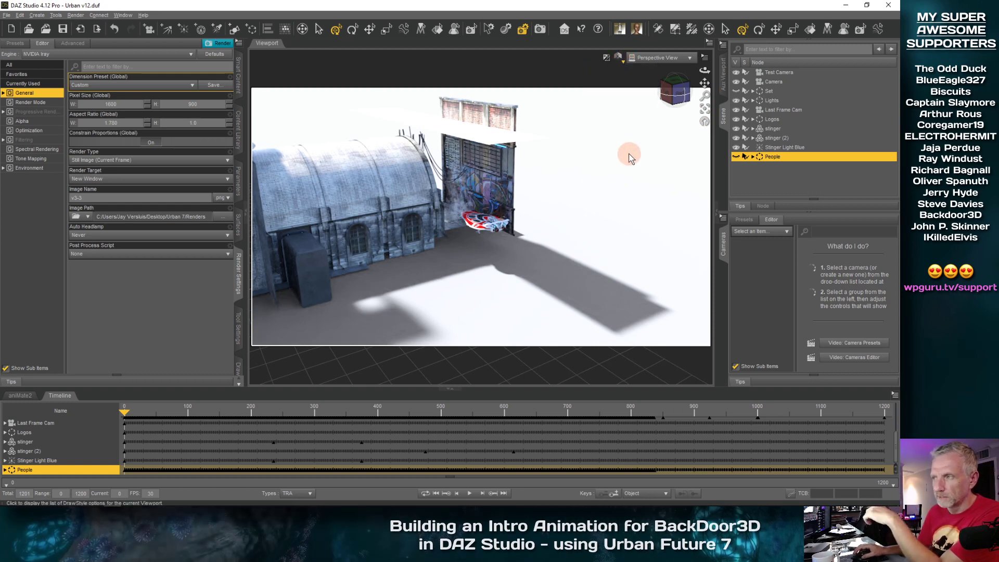
left_click(618, 58)
left_click(613, 169)
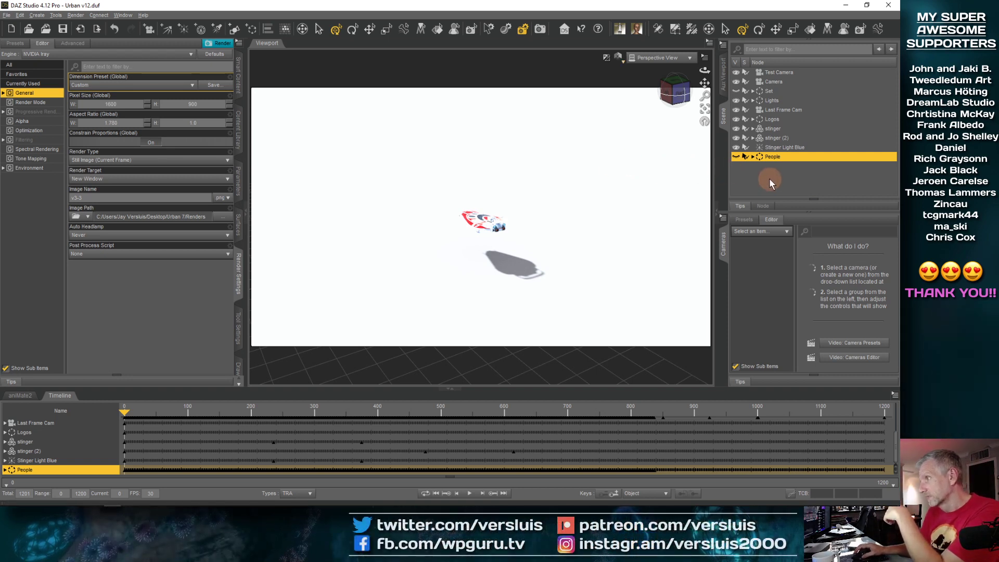
Move Alley Cover out of the Set group to the top level of the scene
left_click(752, 92)
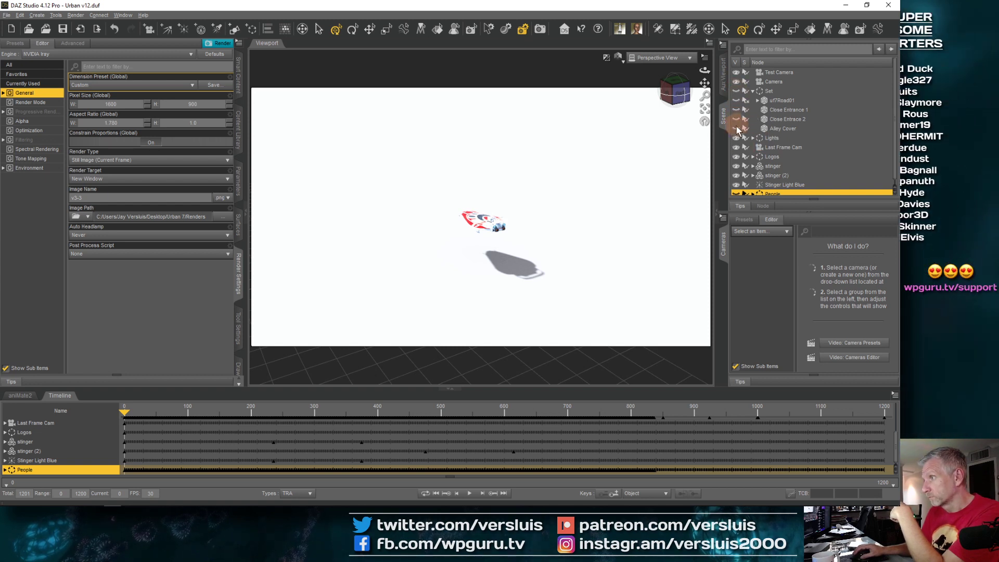
left_click(789, 128)
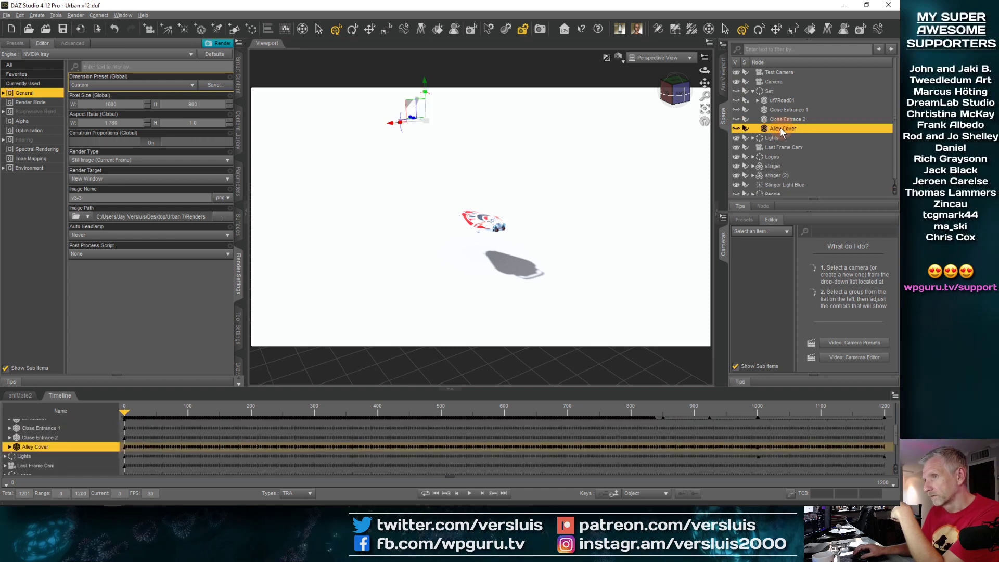
left_click_drag(780, 127, 777, 89)
left_click_drag(778, 84, 778, 89)
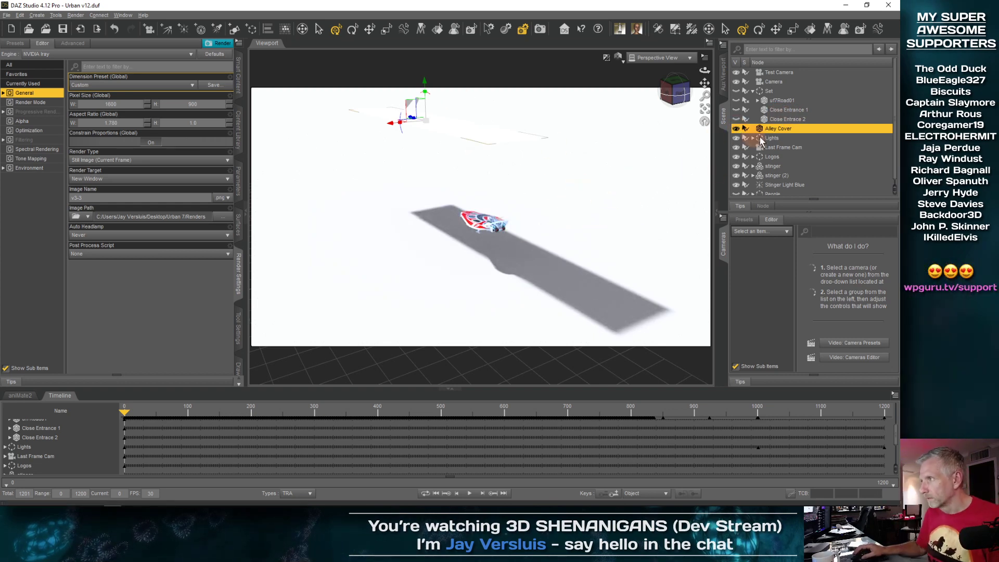
Select the stinger ship, frame it in the Perspective View and orbit to its side
scroll(768, 146, "down", 1)
left_click(775, 162)
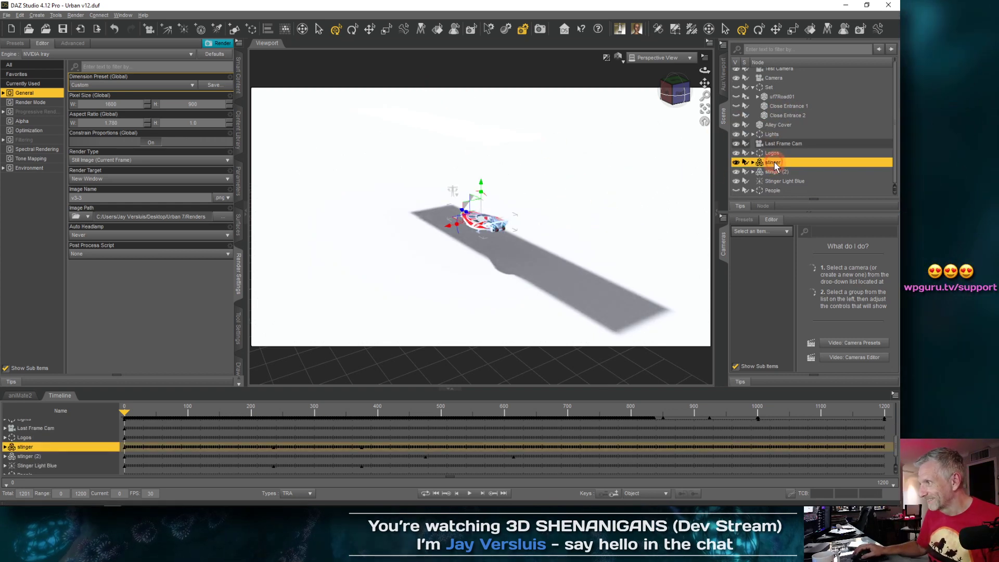
left_click(704, 109)
left_click_drag(552, 214, 519, 248)
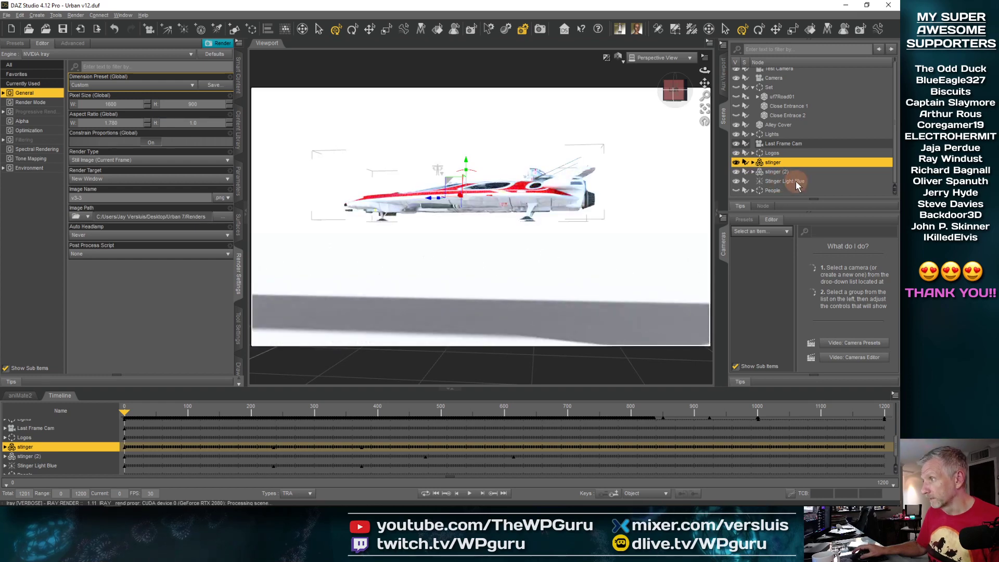
Enter a new overall Scale value for Stinger Light Blue in its transform parameters
left_click(785, 181)
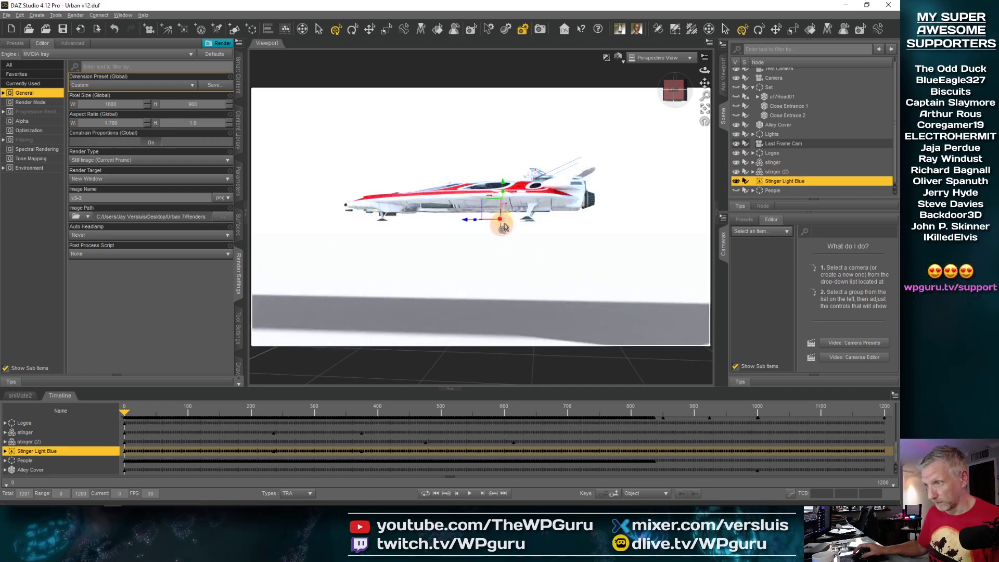
left_click(240, 182)
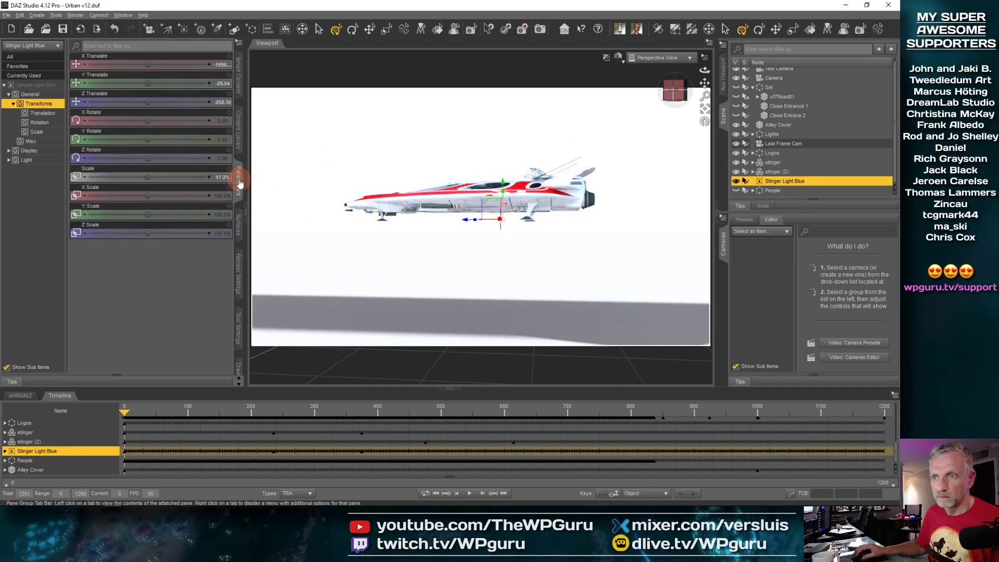
left_click_drag(556, 218, 262, 207, "alt")
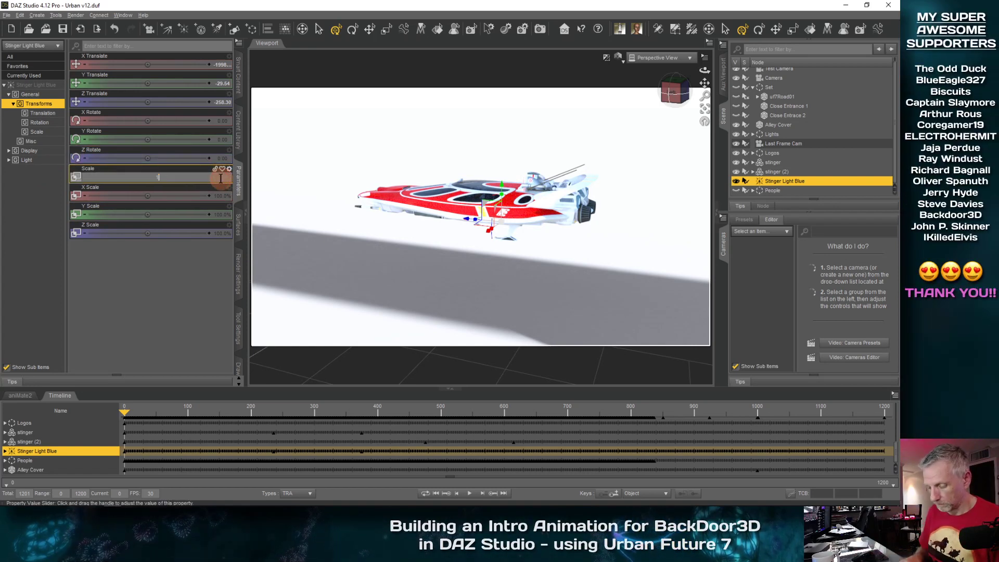
key("Return")
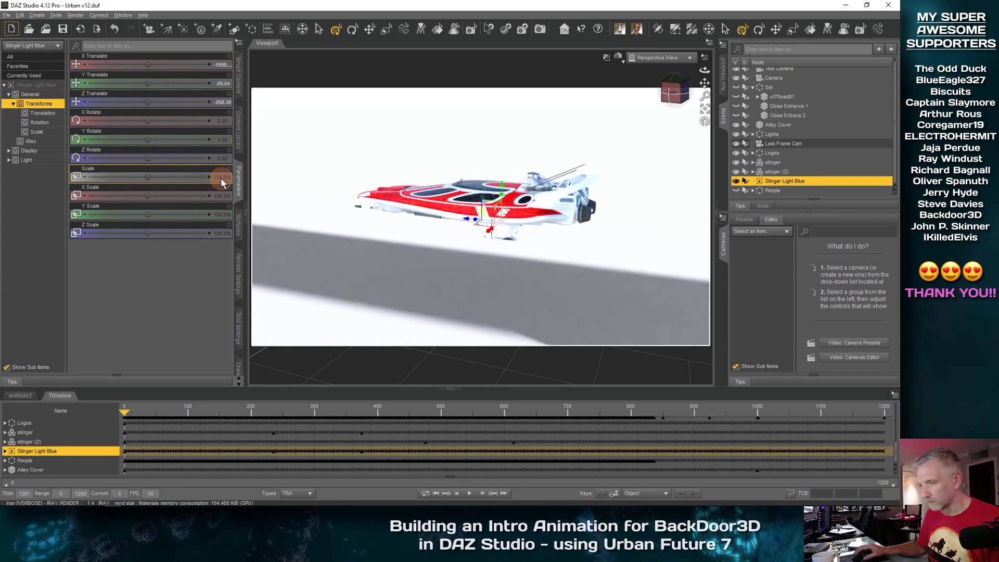
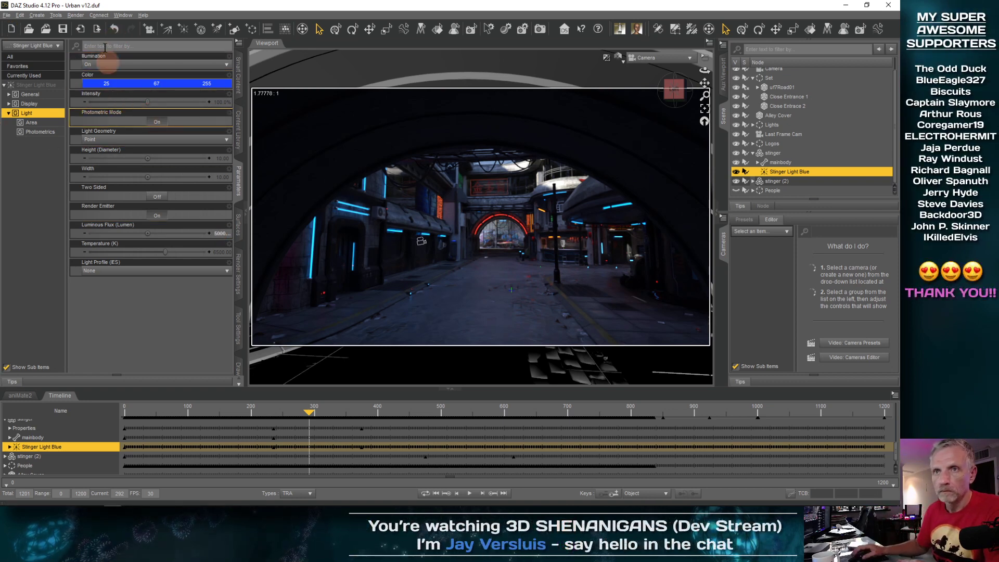
Render frame 292 through the Camera and close the result without saving it
left_click(76, 15)
left_click(84, 27)
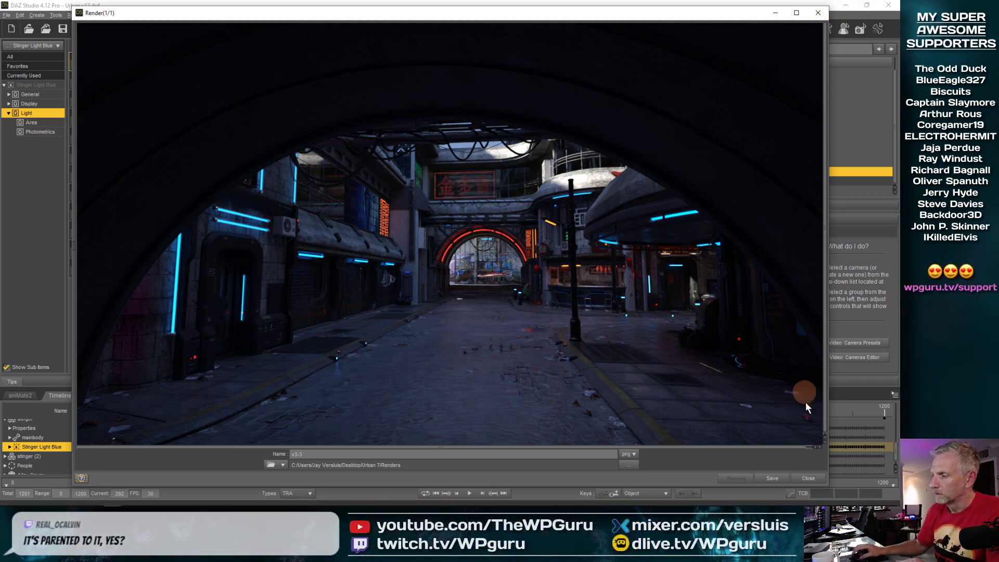
left_click(806, 480)
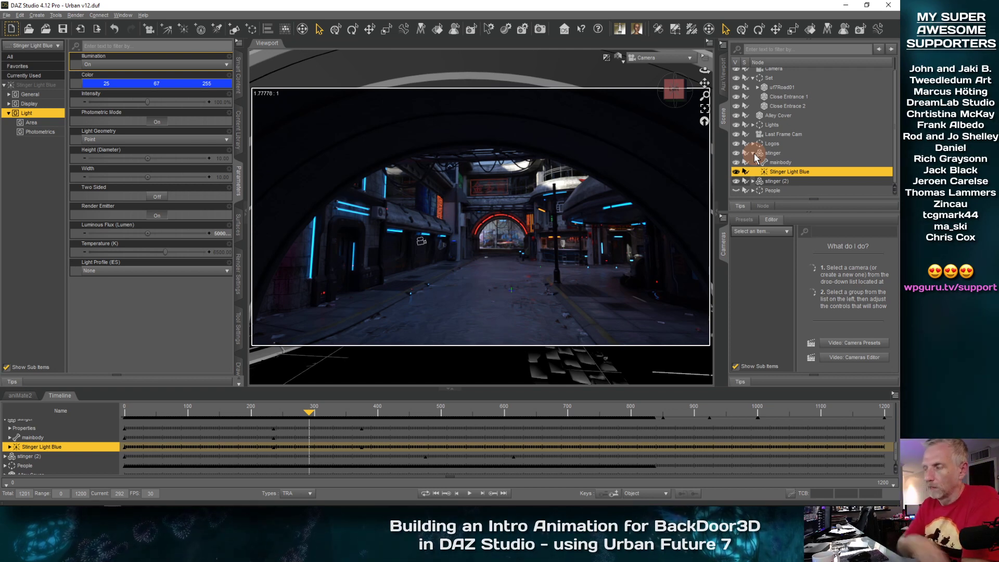
Switch the viewport to Texture Shaded and the Perspective View, and frame Stinger Light Blue up close
left_click(620, 57)
left_click(626, 150)
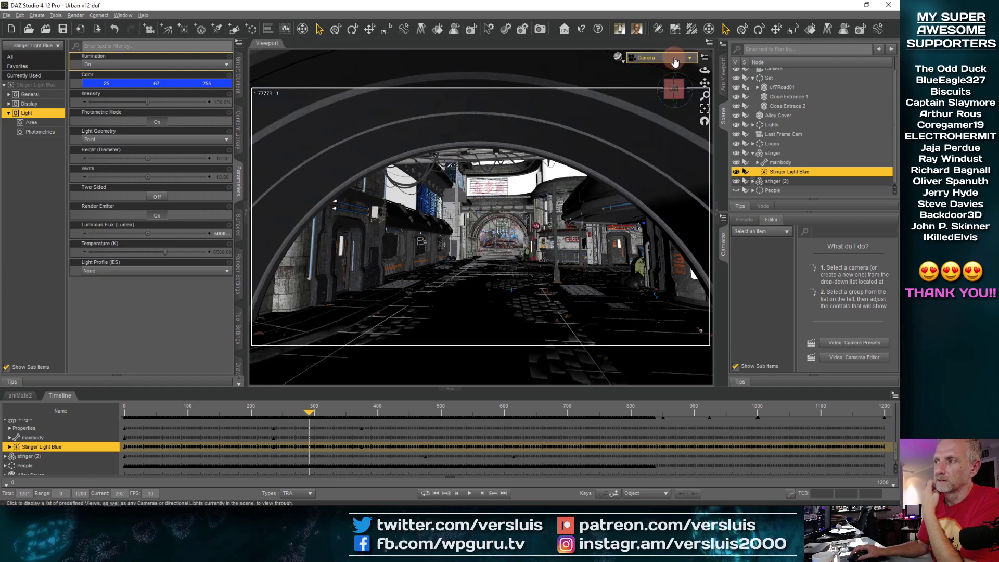
left_click(659, 57)
left_click(675, 68)
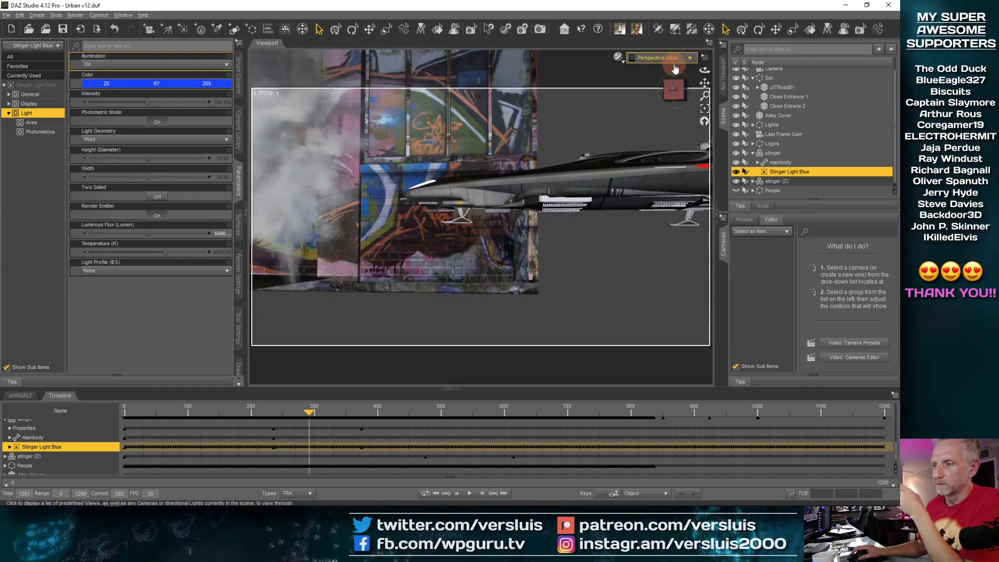
left_click(777, 174)
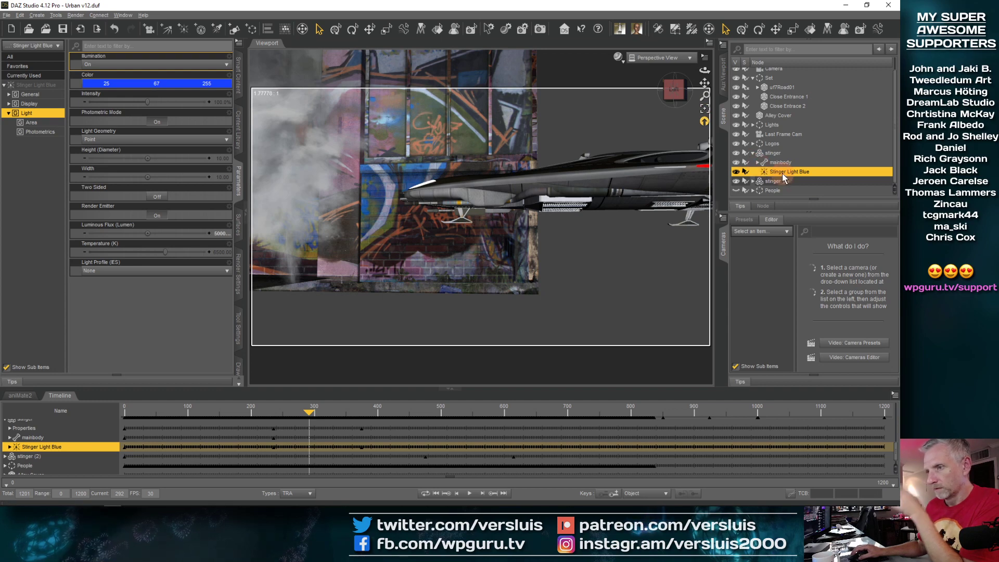
left_click(705, 111)
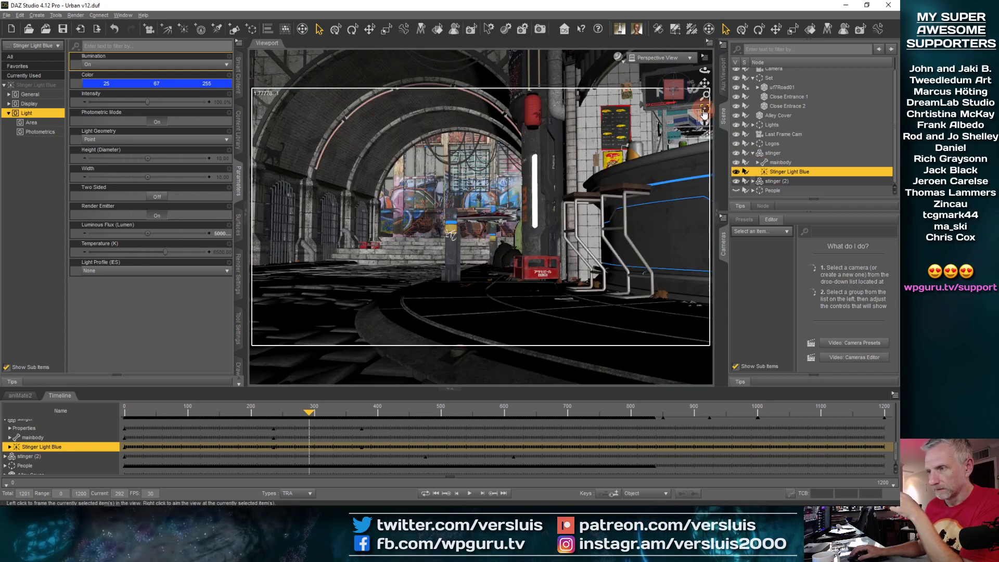
scroll(492, 248, "up", 2)
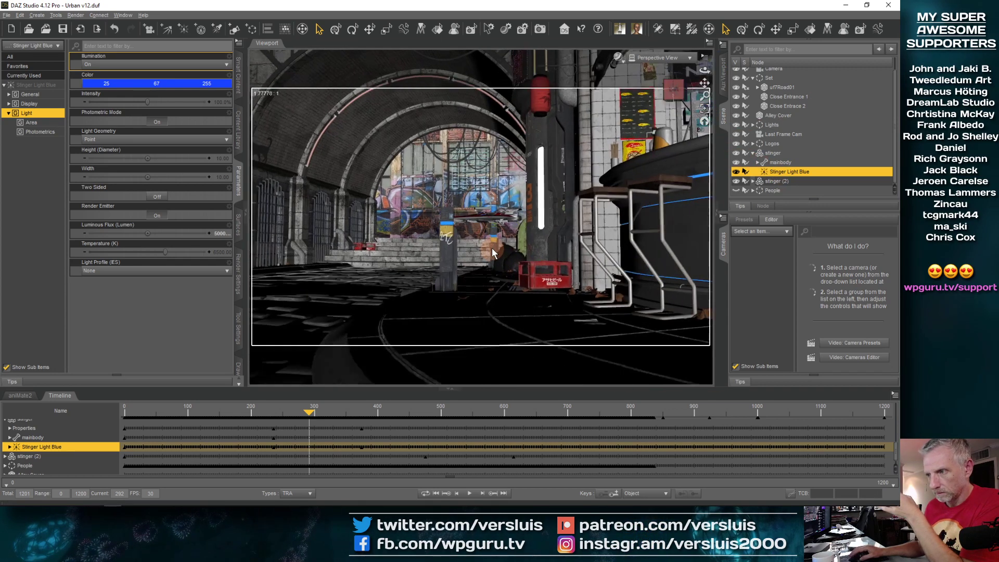
Zoom in on the stinger ship and scrub the timeline back to frame 0 to compare Stinger Light Blue's motion with the ship's
scroll(492, 248, "up", 5)
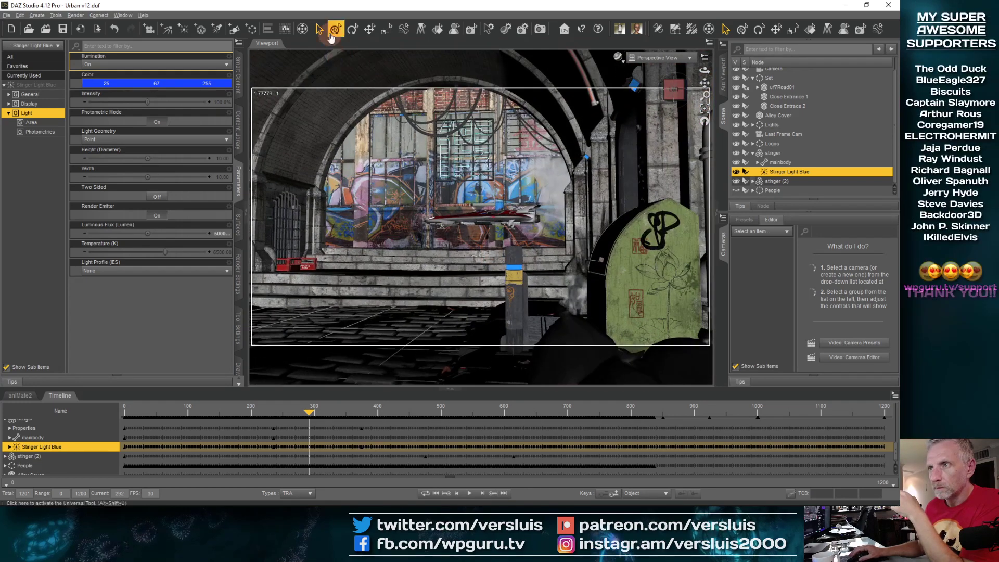
left_click(332, 32)
scroll(482, 176, "up", 3)
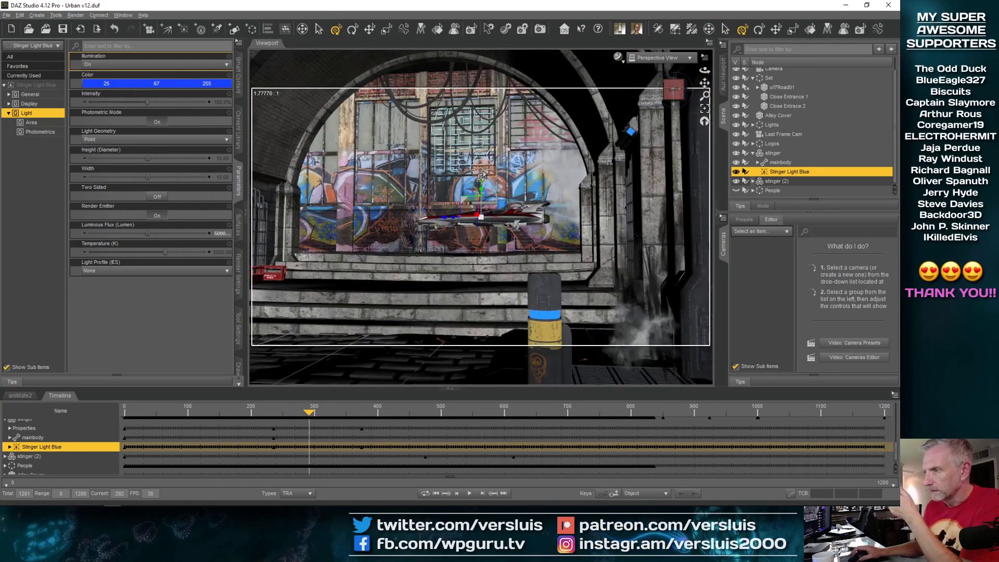
scroll(483, 176, "up", 3)
left_click(308, 411)
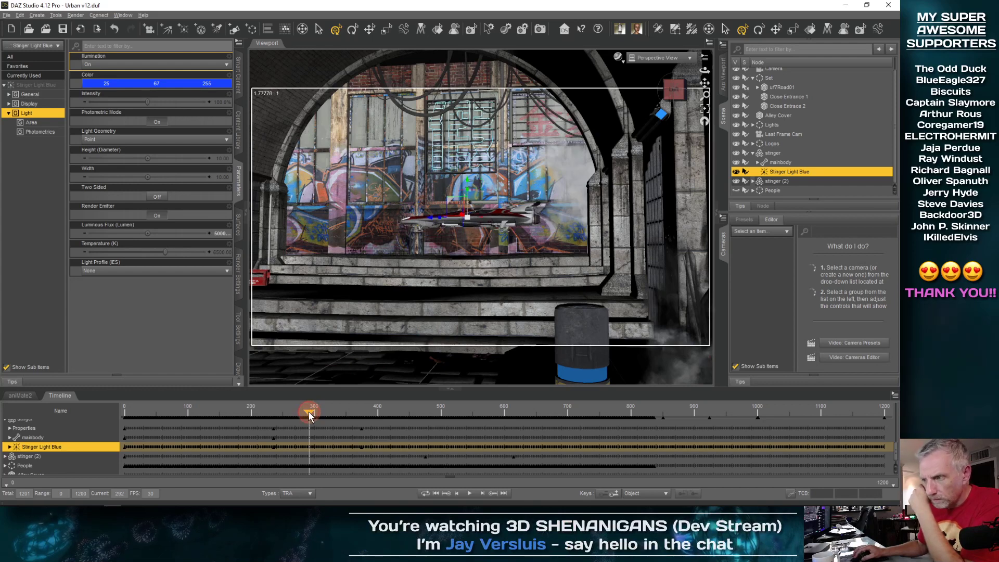
left_click_drag(309, 412, 228, 414)
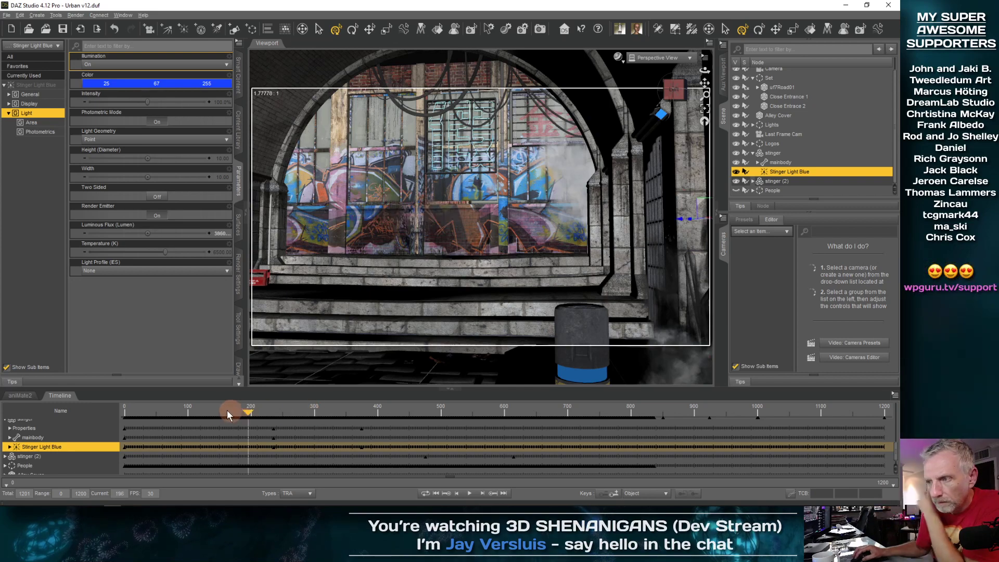
left_click_drag(158, 418, 87, 437)
Frame Stinger Light Blue at frame 0 and orbit around it to inspect its position beneath the ship
key("ctrl+f")
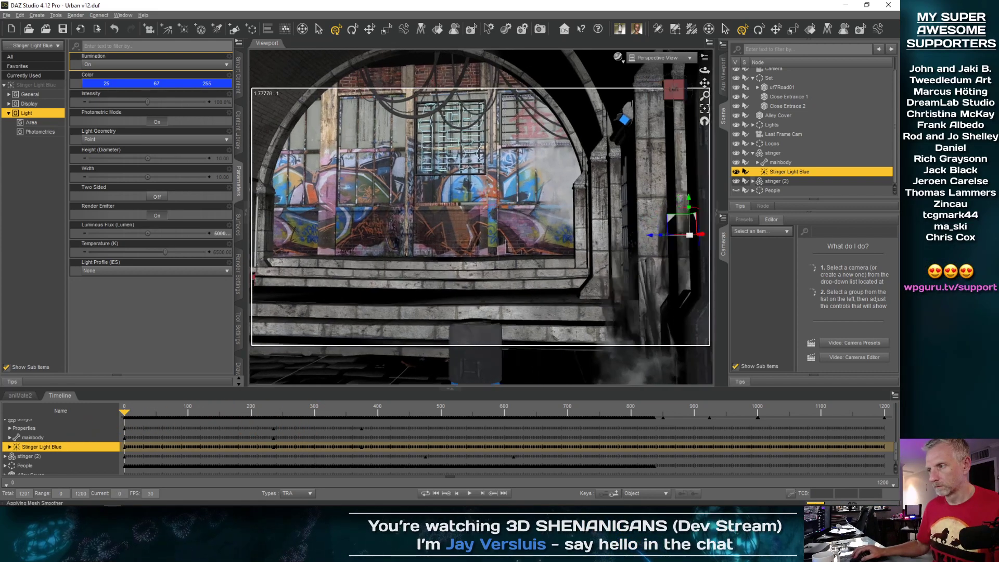
scroll(523, 194, "down", 8)
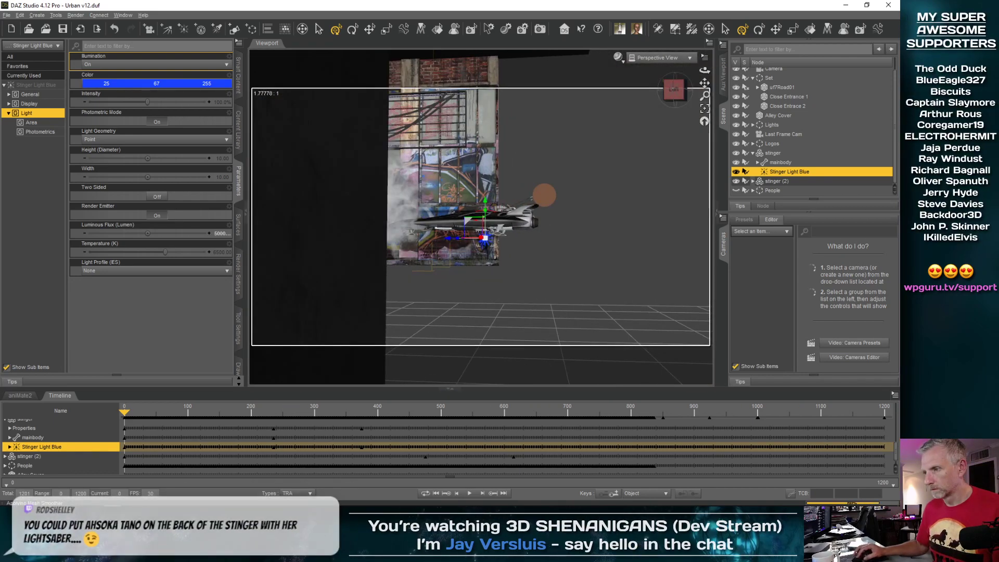
left_click_drag(524, 216, 528, 210, "alt")
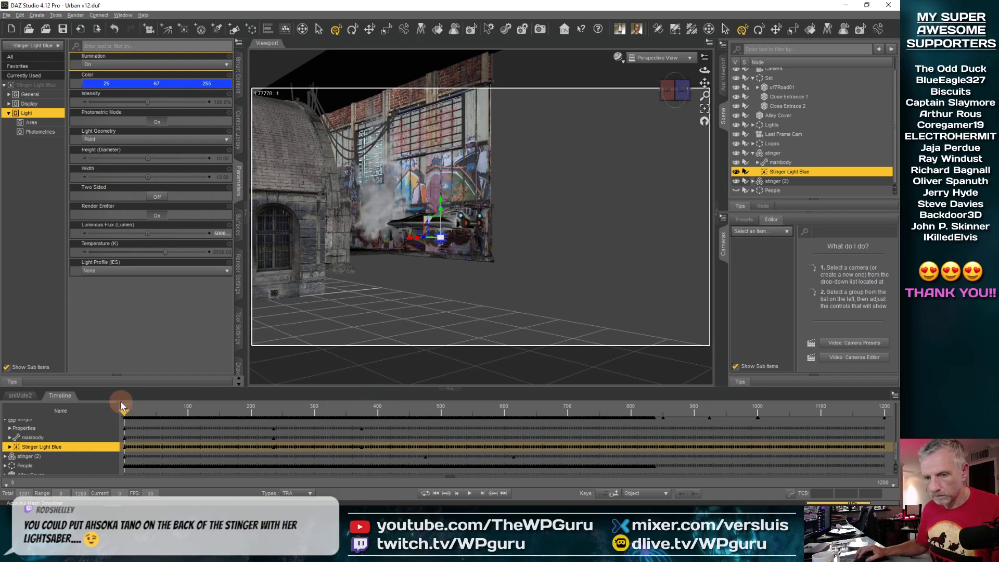
mouse_move(131, 416)
left_mouse_down()
mouse_move(310, 412)
mouse_move(74, 420)
mouse_move(131, 421)
left_mouse_up()
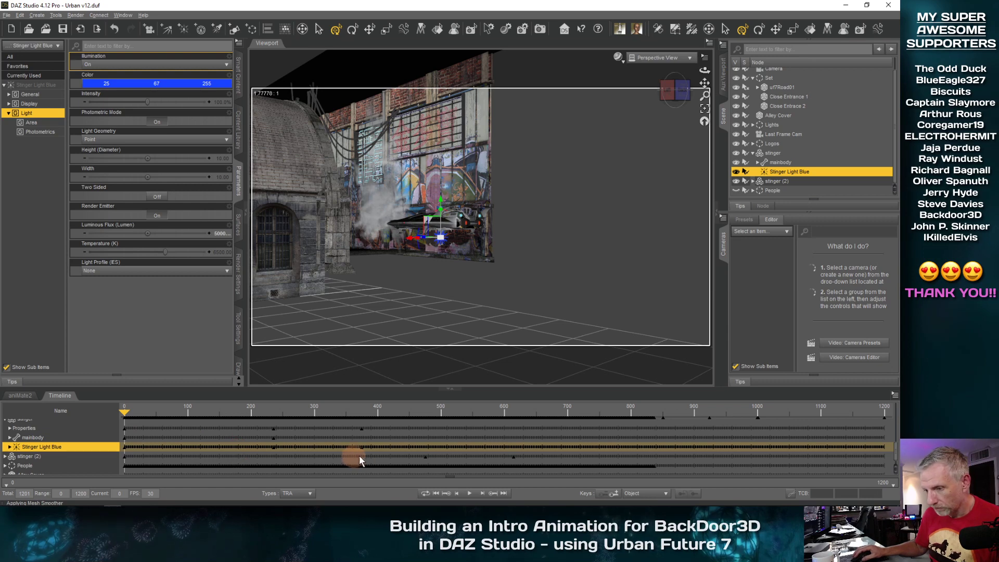
Delete Stinger Light Blue's two stray keyframes between frames 200 and 400, and scrub to frame 317 to check its motion
left_click_drag(369, 454, 267, 445)
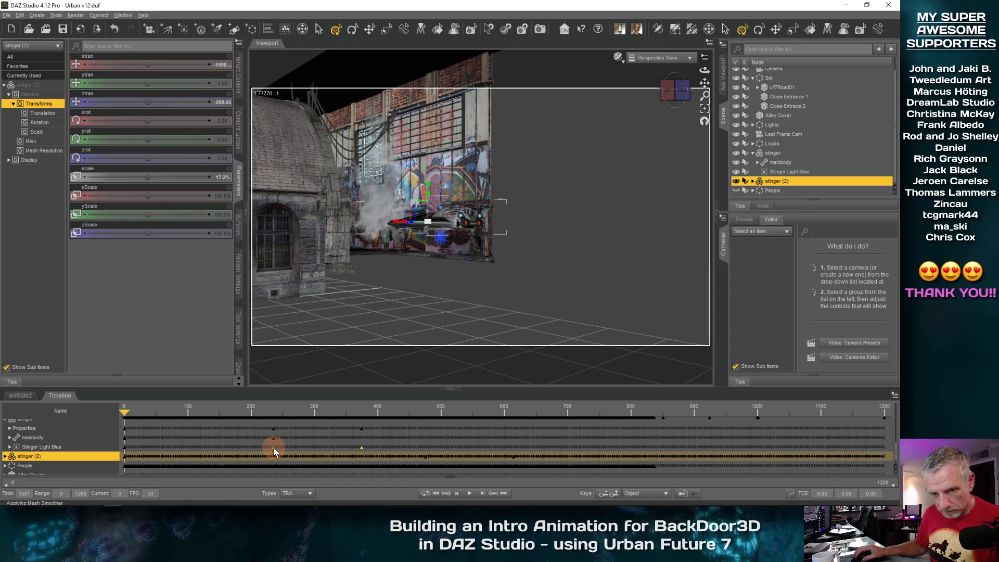
right_click(274, 447)
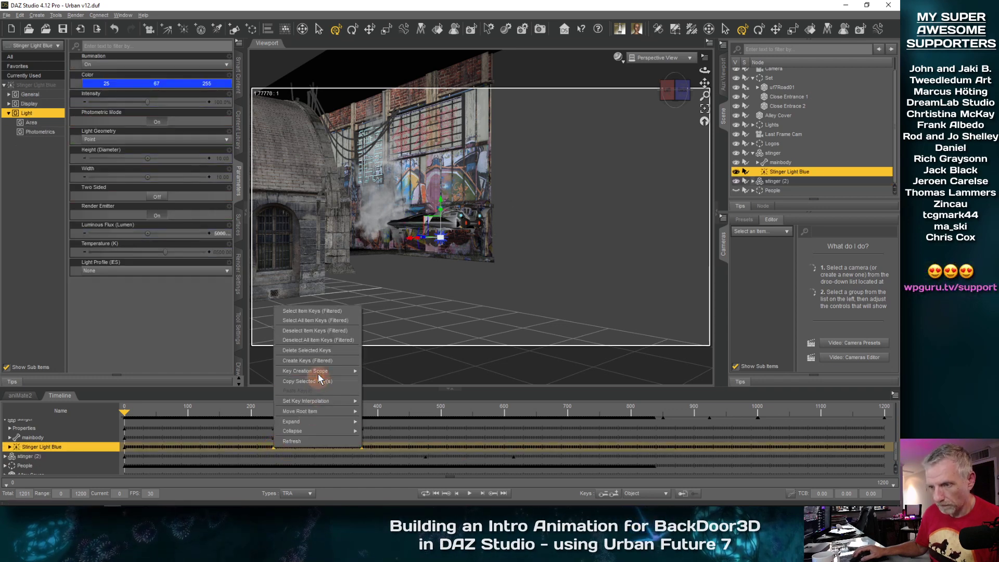
left_click(320, 352)
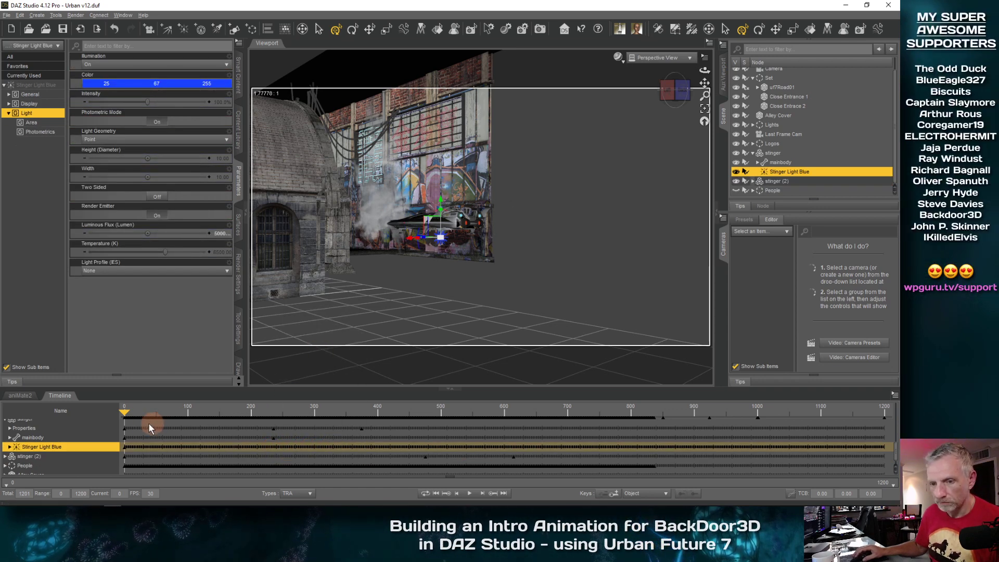
left_click_drag(128, 415, 324, 419)
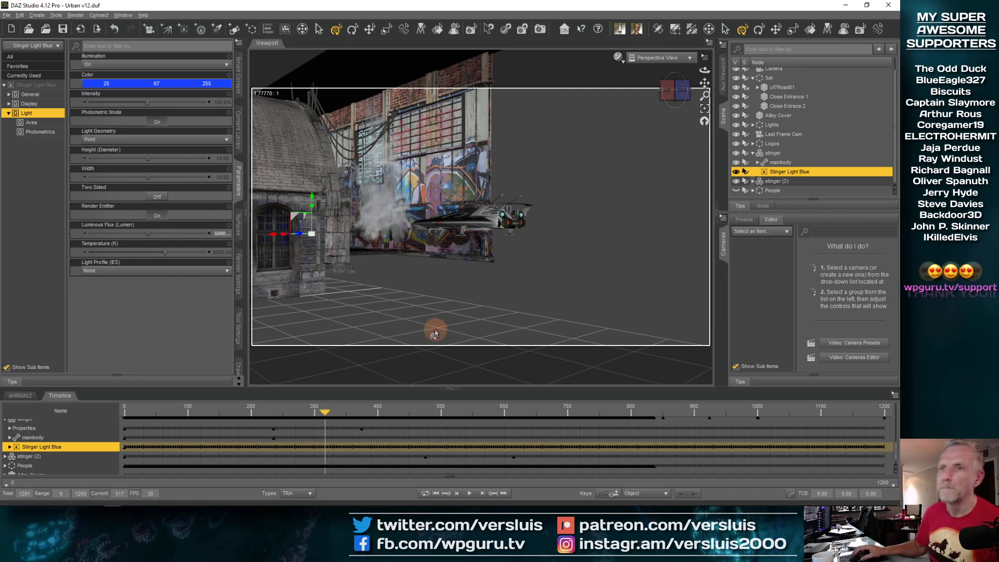
Render frame 314 through the Camera and close the result without saving it
left_click(693, 57)
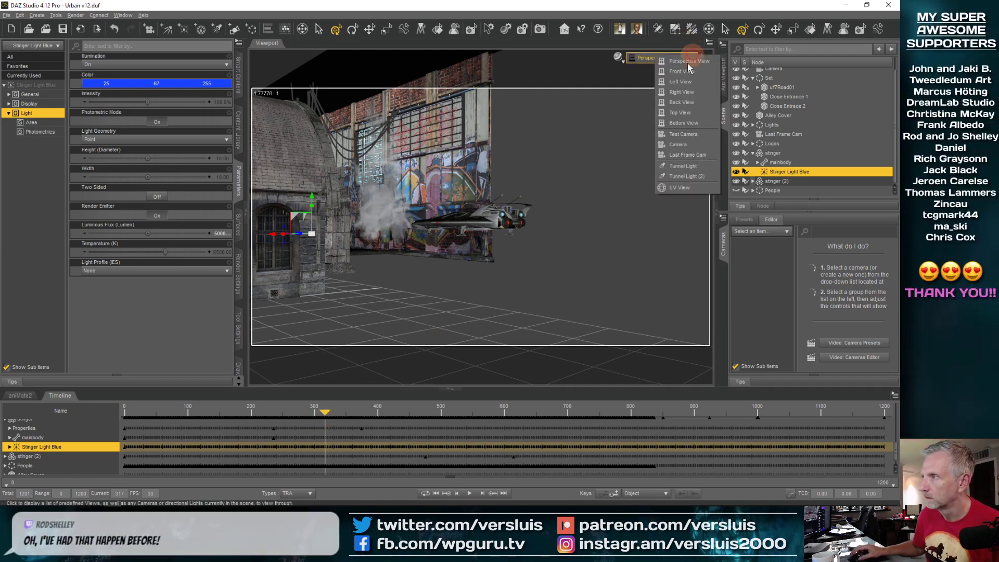
left_click(689, 139)
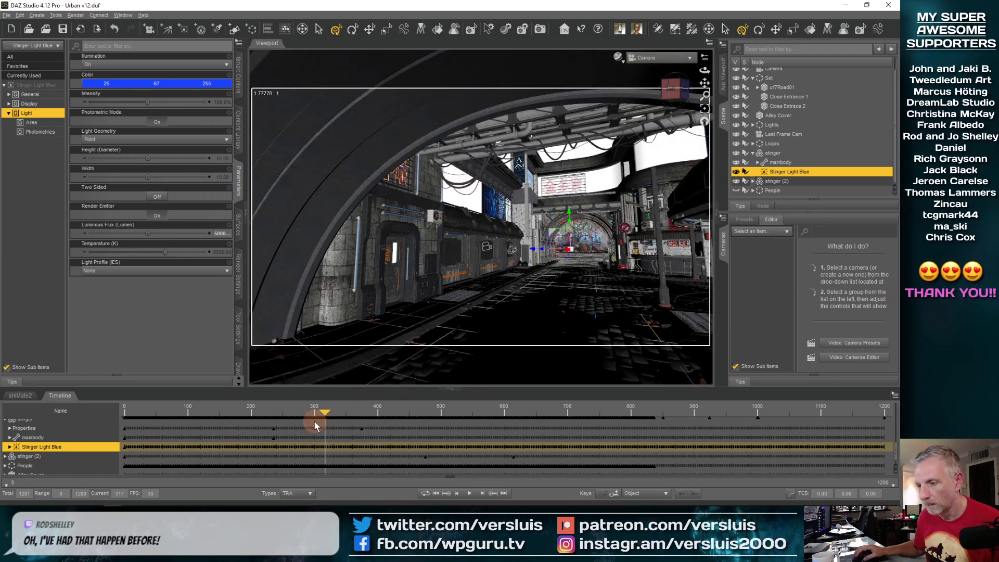
mouse_move(322, 412)
left_mouse_down()
mouse_move(310, 411)
mouse_move(321, 412)
left_mouse_up()
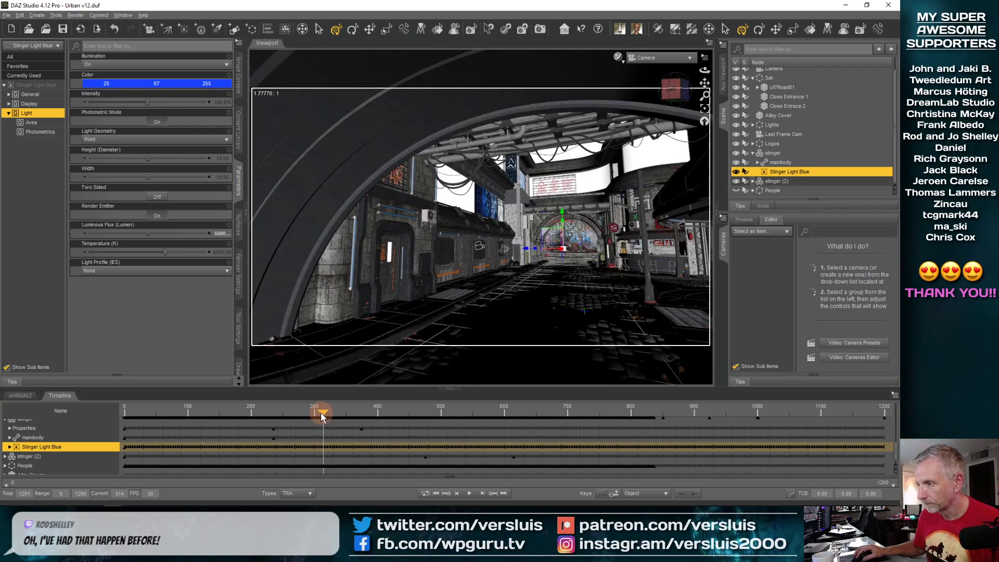
left_click(619, 57)
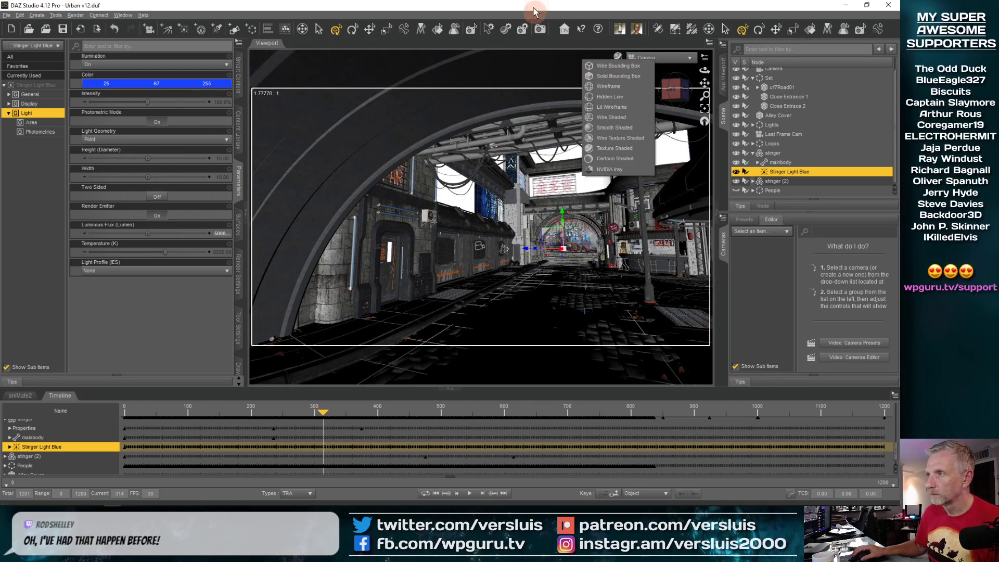
left_click(220, 5)
left_click(75, 15)
left_click(85, 27)
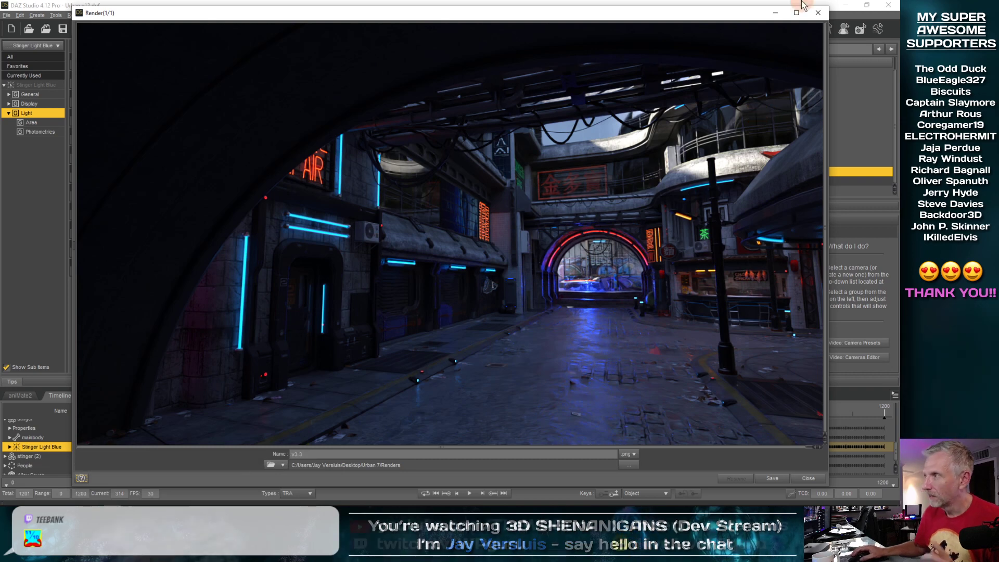
left_click(817, 14)
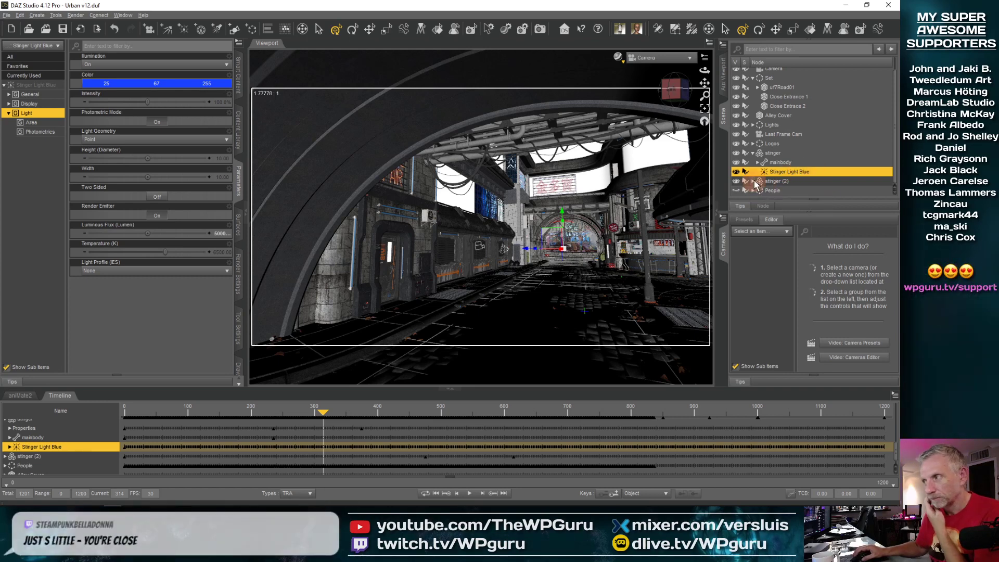
Return to frame 0, duplicate the Stinger Light Blue node and parent the copy to stinger (2)
left_click(323, 411)
left_click_drag(323, 411, 124, 411)
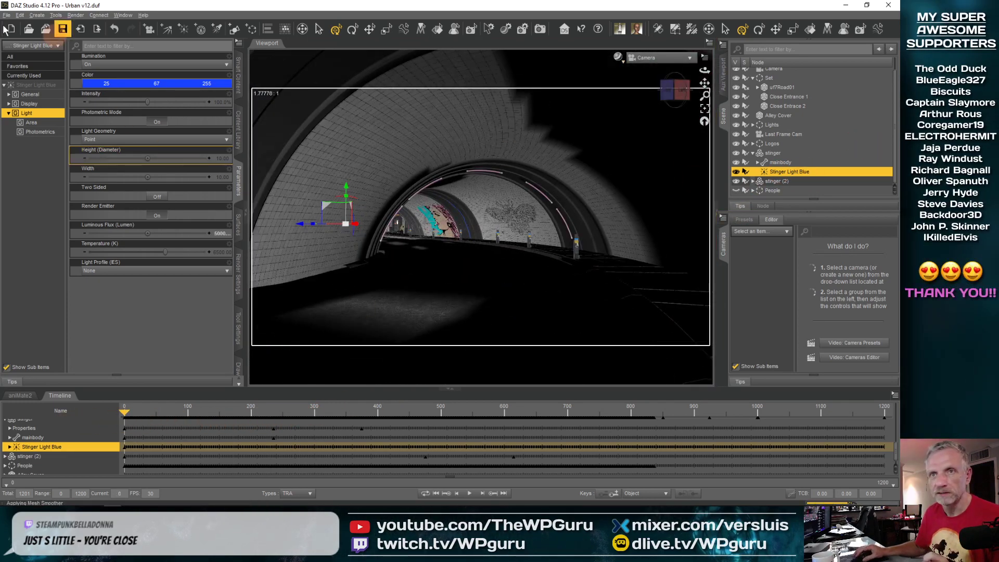
left_click(18, 15)
mouse_move(85, 67)
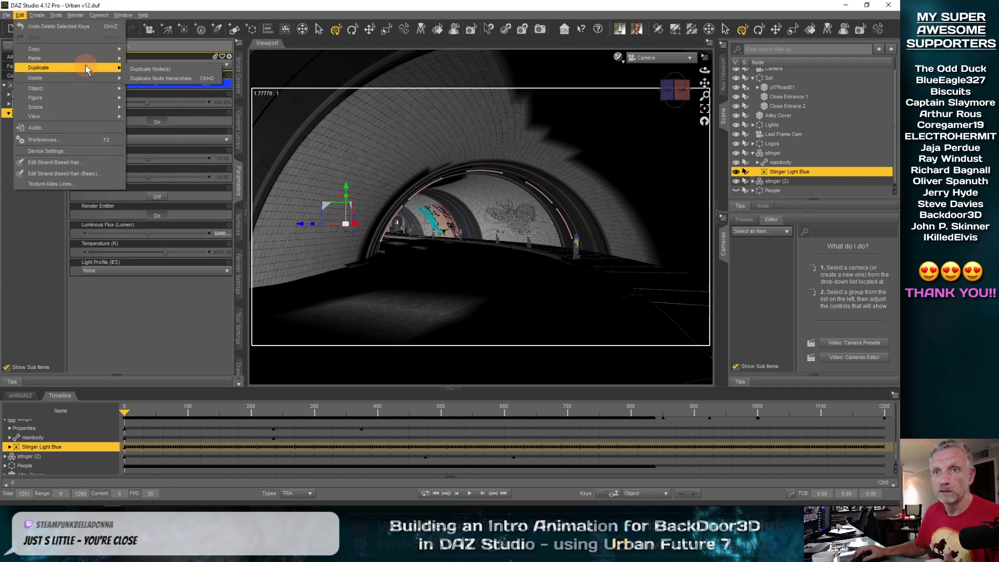
left_click(147, 73)
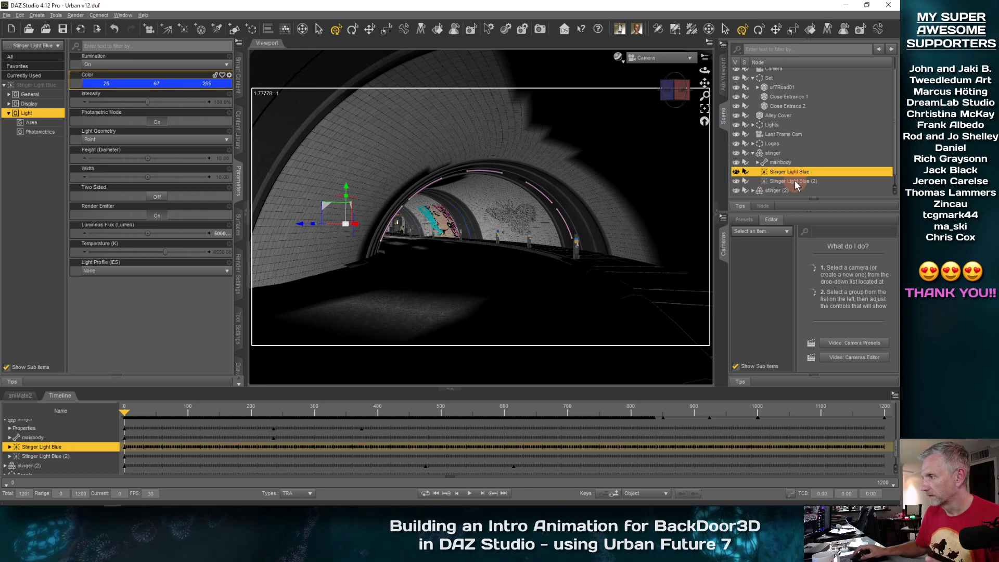
left_click(795, 182)
left_click_drag(803, 187, 788, 156)
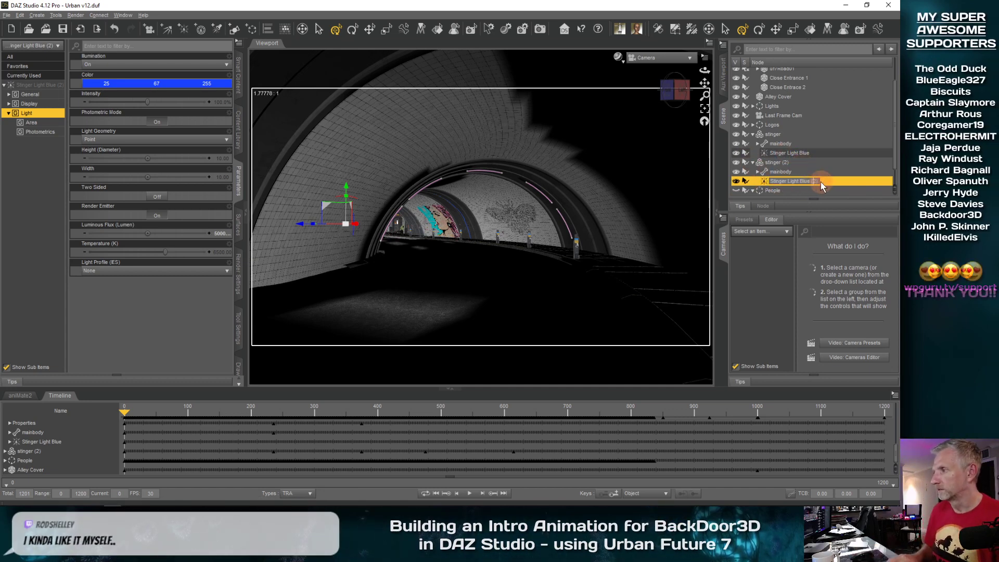
Rename the duplicated light under stinger (2) to Stinger Light Green
key("BackSpace")
key("BackSpace")
key("BackSpace")
key("BackSpace")
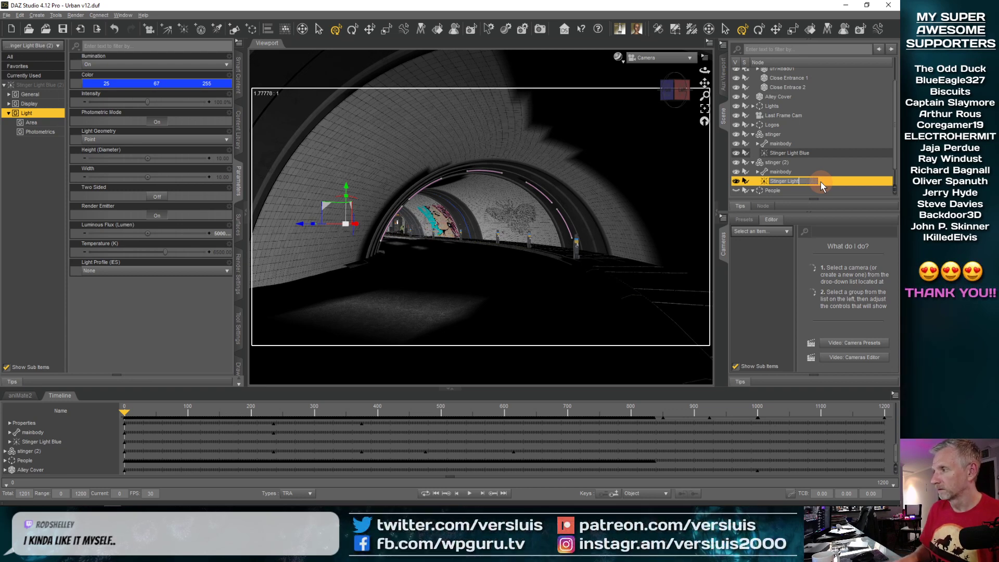
type("Green")
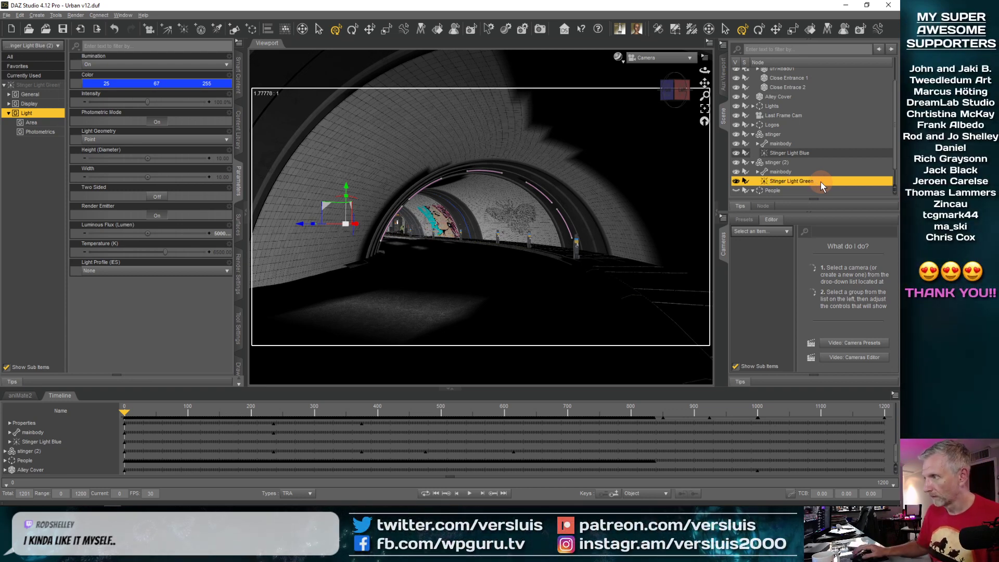
key("Return")
Switch to the Perspective View and set Stinger Light Green's colour to green with RGB 6, 206, 113
left_click(686, 58)
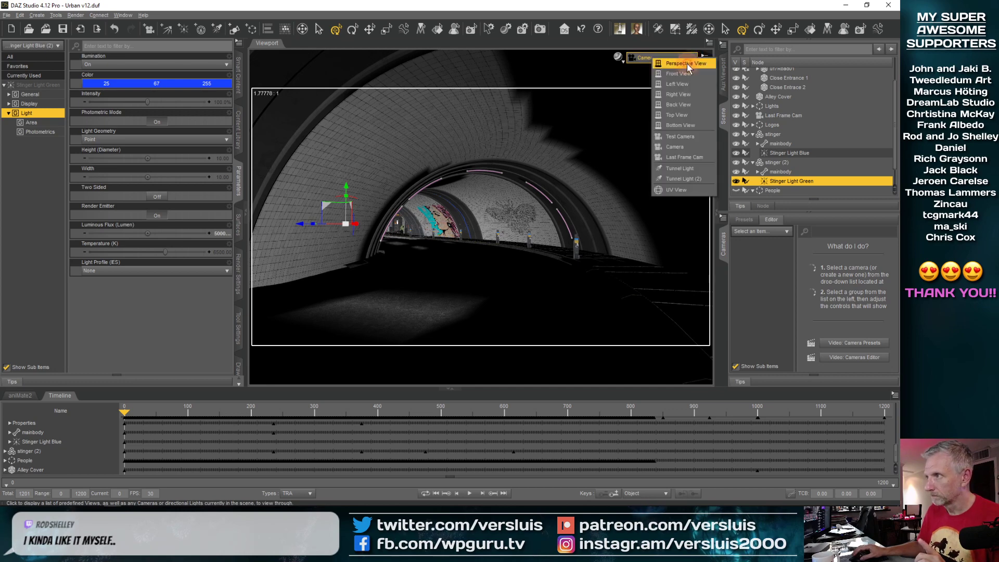
left_click(686, 63)
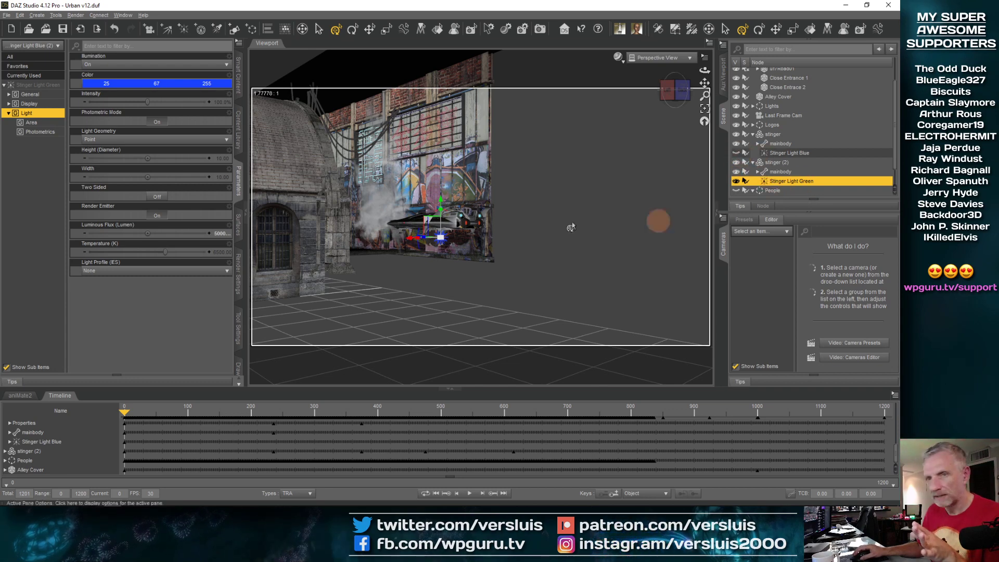
left_click(151, 83)
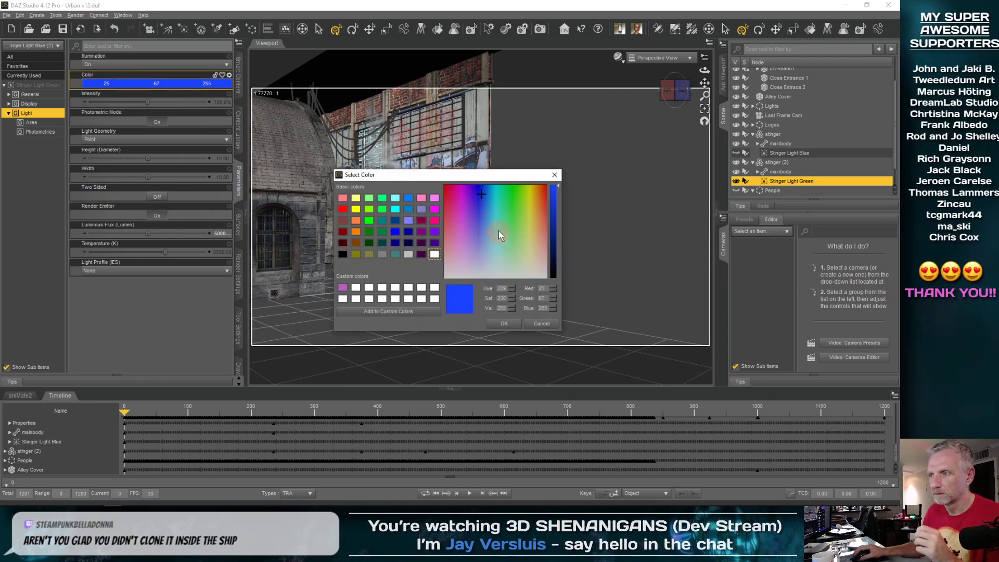
left_click(501, 203)
left_click_drag(501, 203, 554, 208)
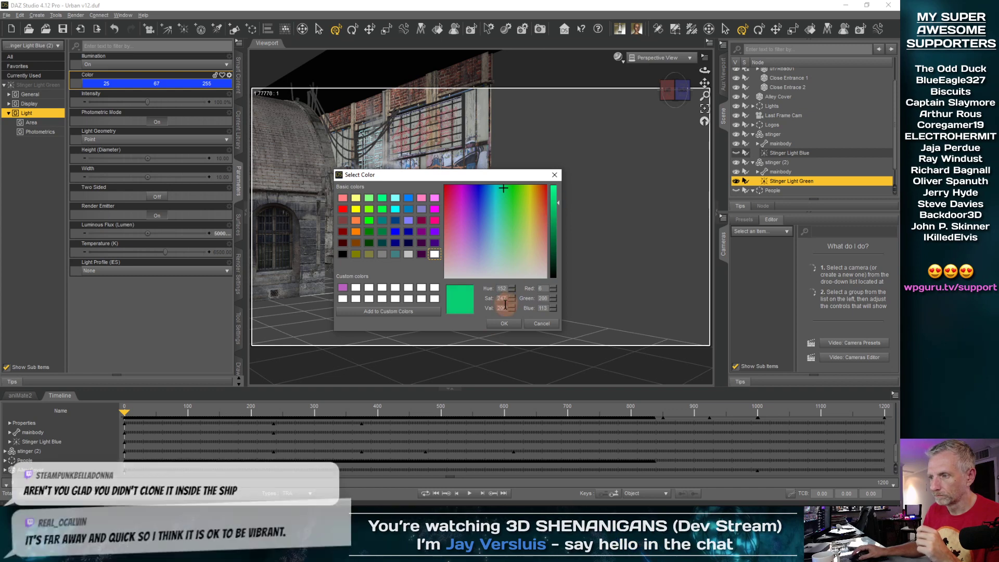
left_click(505, 323)
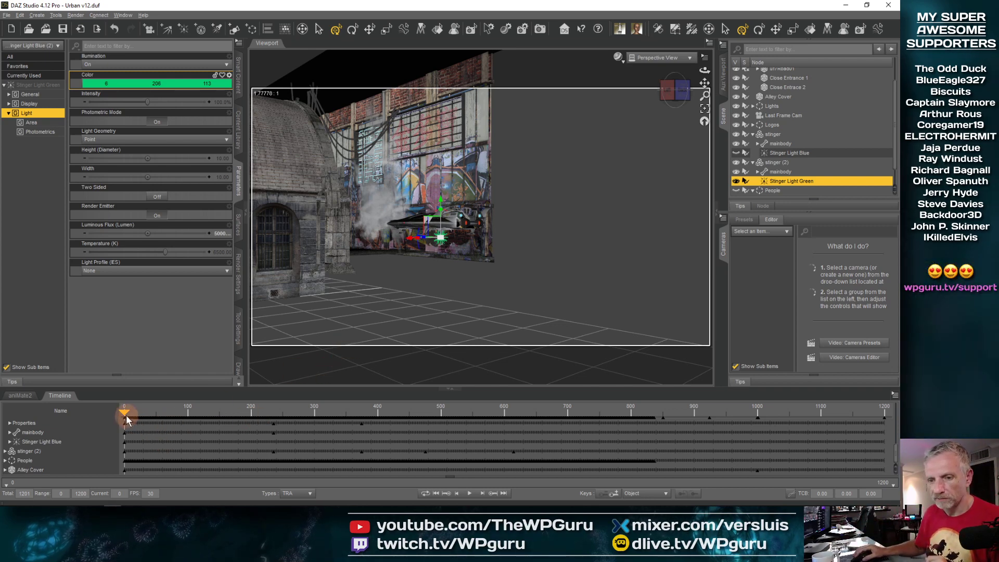
Scrub the timeline to about frame 565 and back to 0 to check whether Stinger Light Green follows stinger (2)
left_click_drag(127, 416, 443, 417)
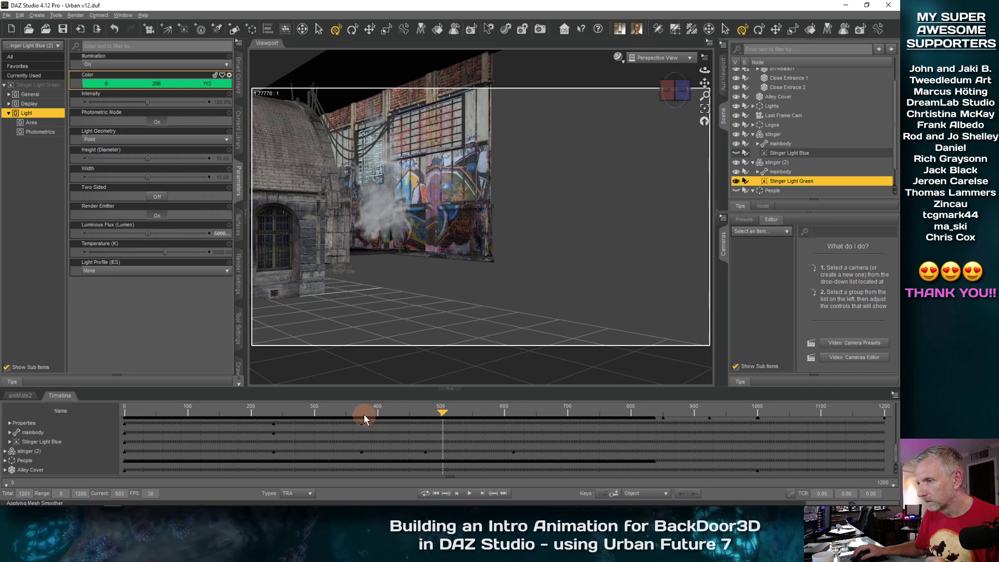
left_click_drag(363, 415, 478, 421)
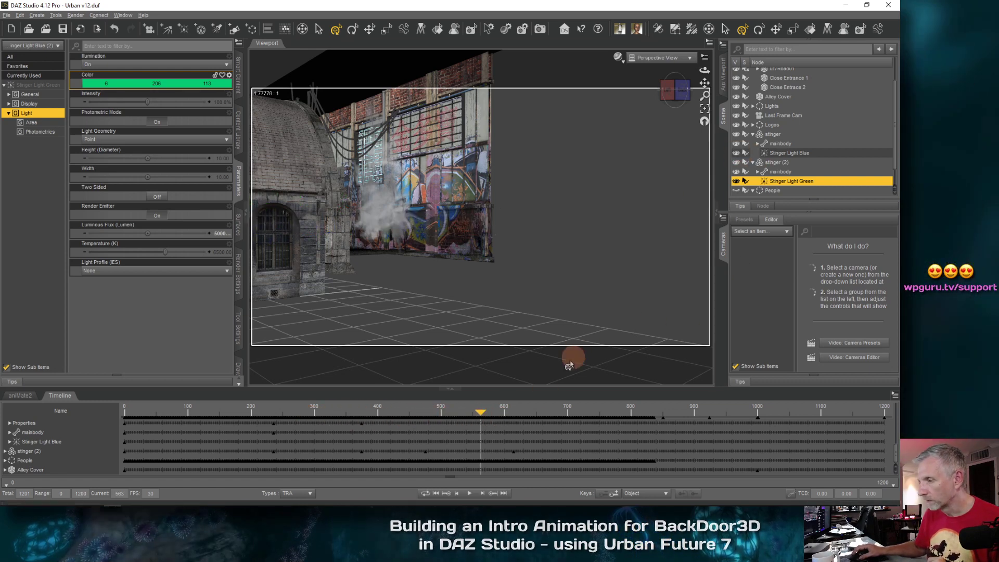
left_click_drag(481, 412, 110, 436)
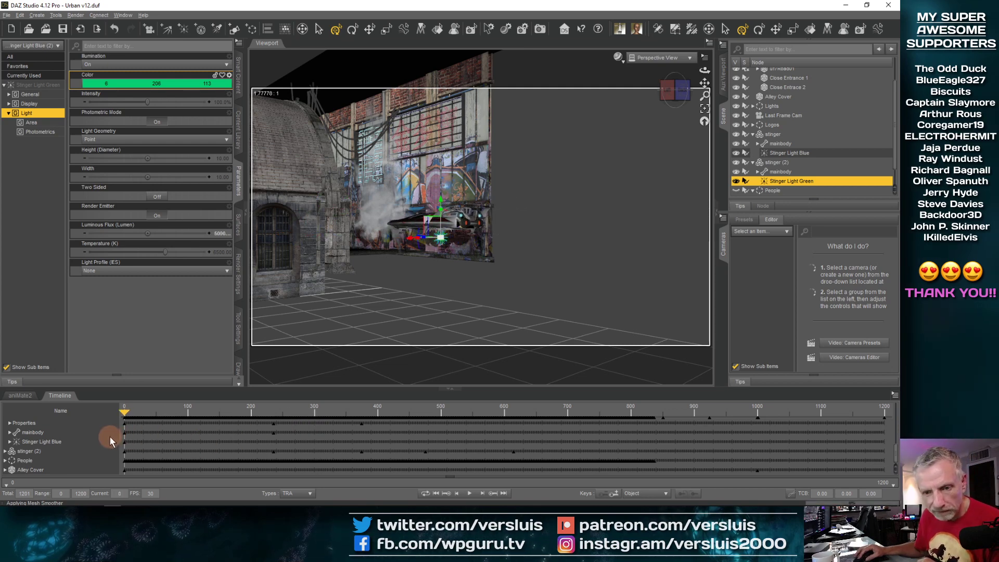
Enlarge the timeline and arrange its tracks with stinger (2) expanded and stinger collapsed to expose Stinger Light Green's keyframes
left_click(4, 451)
scroll(89, 438, "down", 3)
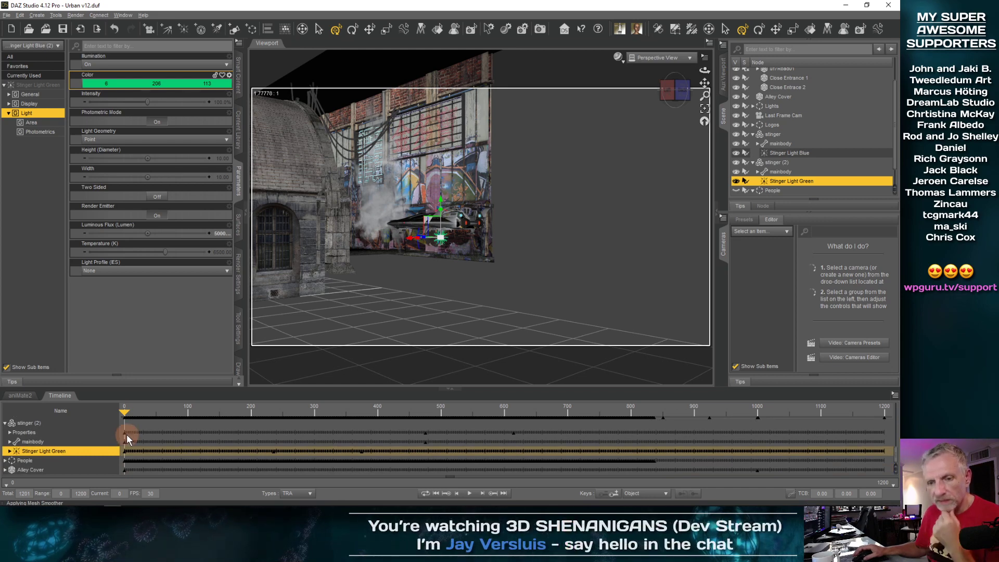
left_click(268, 445)
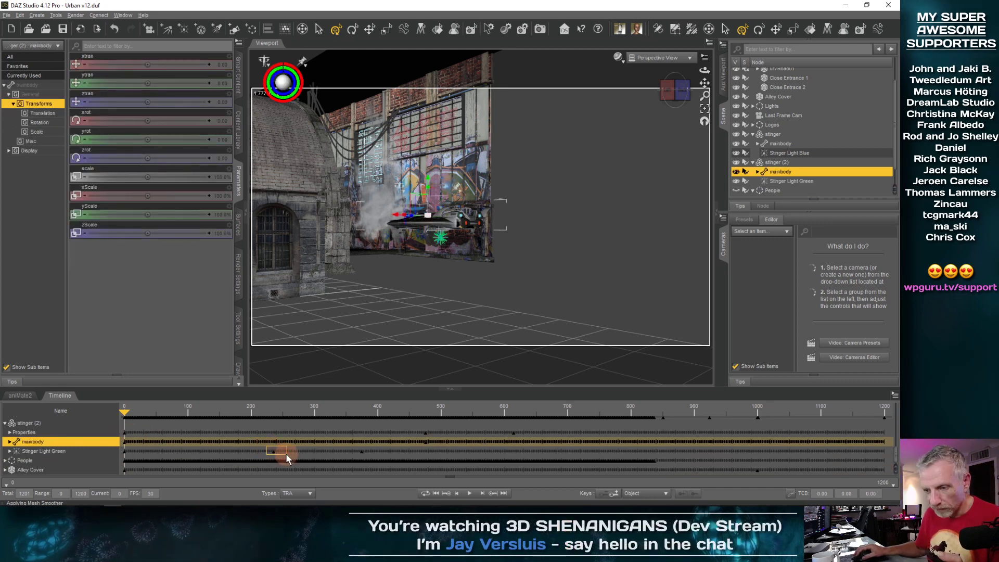
left_click_drag(373, 455, 373, 455)
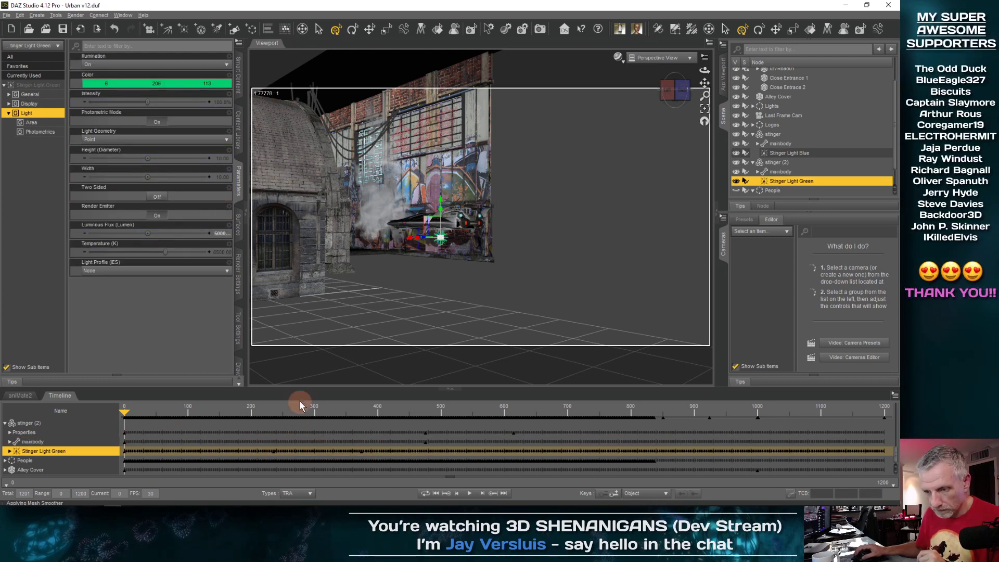
left_click_drag(302, 388, 310, 214)
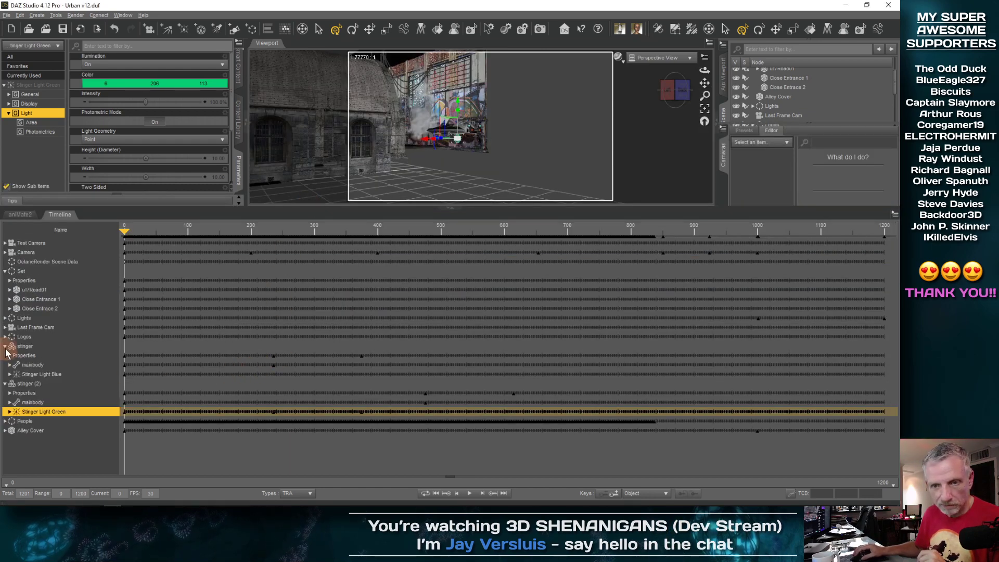
left_click(5, 346)
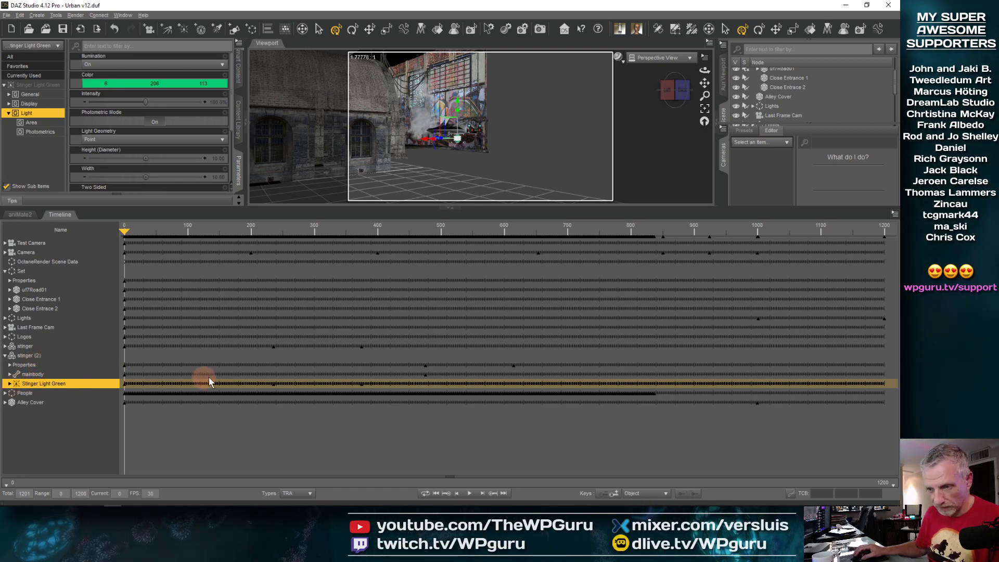
Try to delete Stinger Light Green's two keyframes after frame 0, and undo the deletion
left_click(262, 376)
left_click_drag(288, 385, 367, 385)
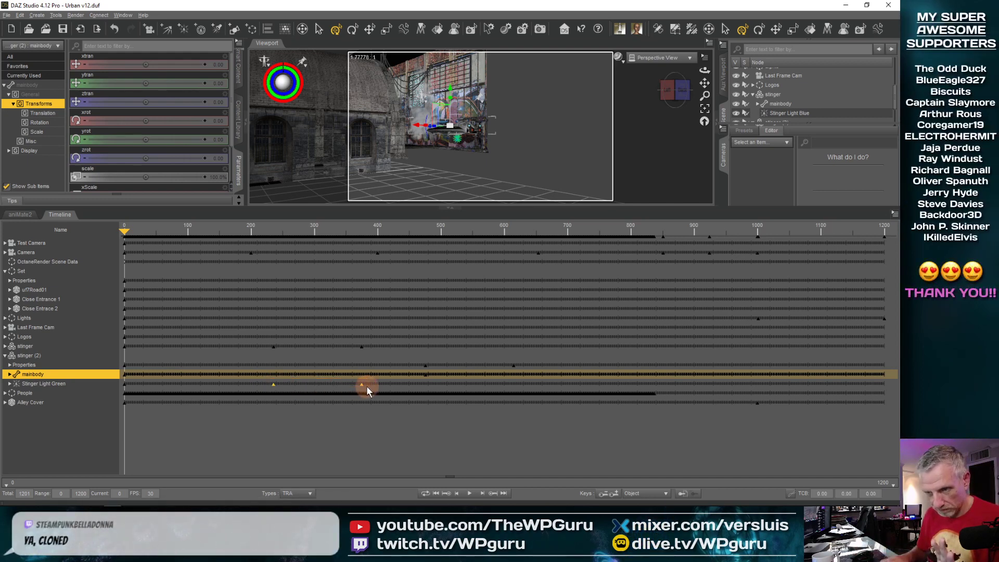
key("Delete")
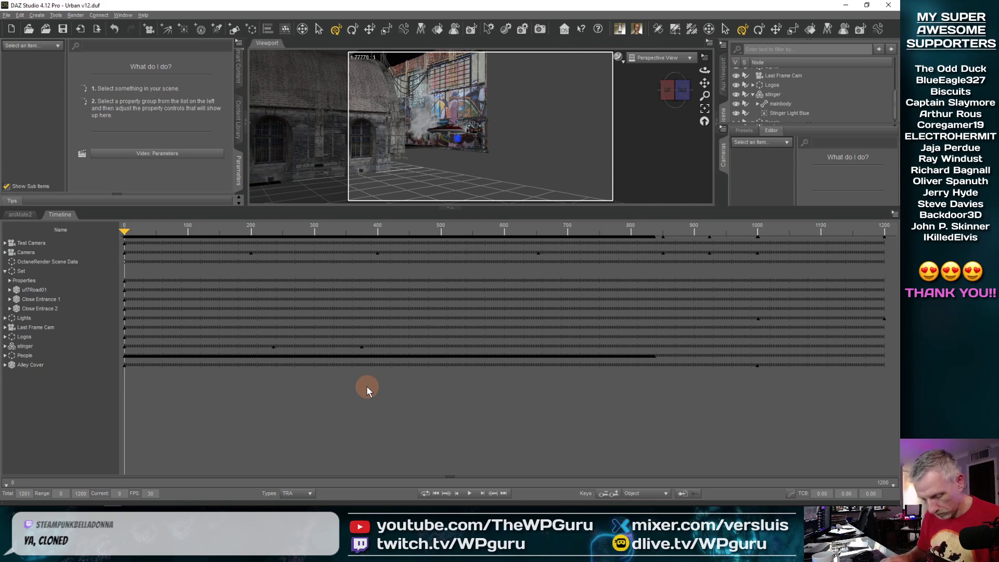
key("ctrl+z")
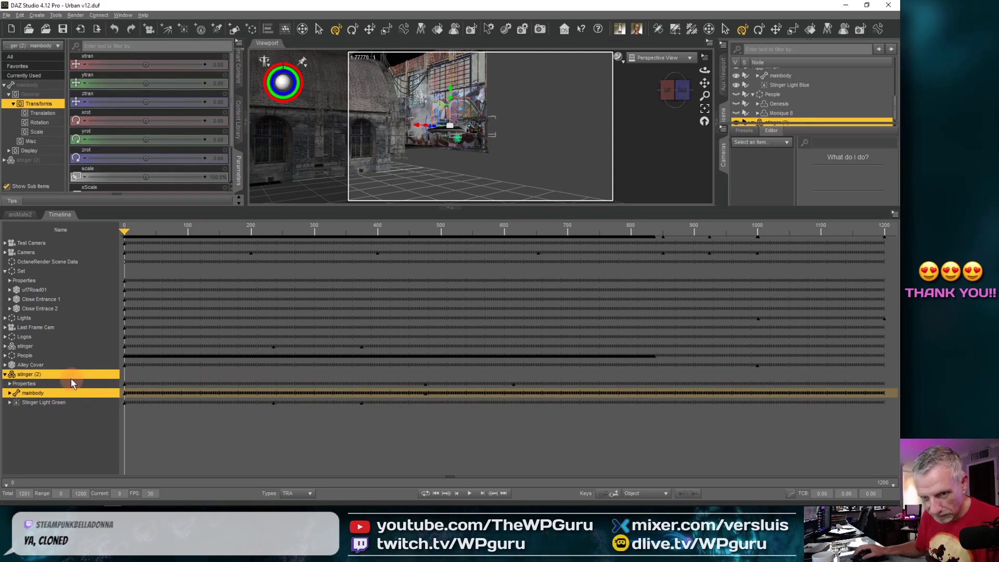
Delete only Stinger Light Green's selected keyframes at about frames 235 and 375, keeping the light itself
left_click(249, 376)
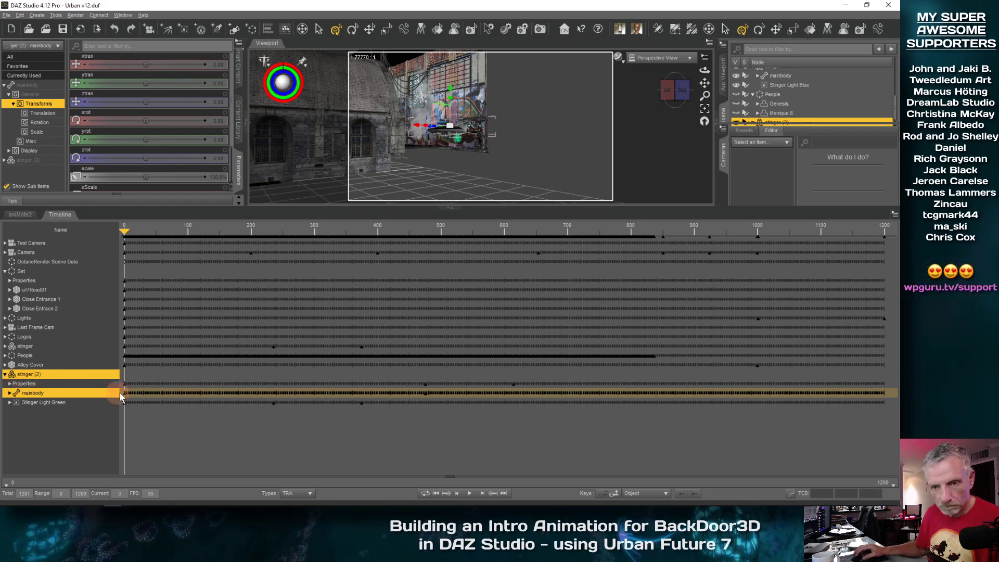
left_click(43, 402)
left_click_drag(264, 433, 300, 401)
left_click_drag(367, 399, 365, 404)
right_click(362, 407)
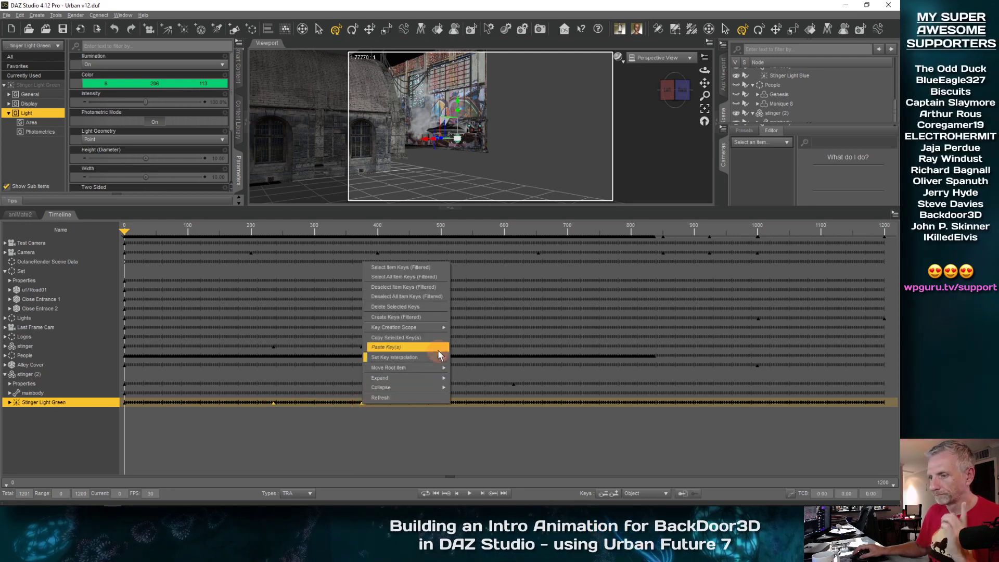
left_click(442, 308)
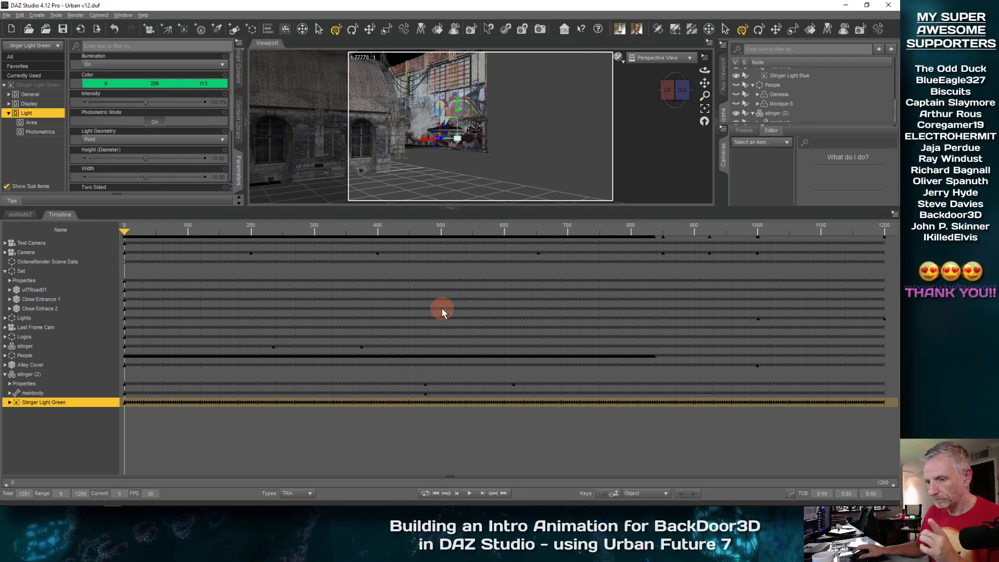
Restore the timeline to its smaller height and scrub to about frame 585 to check Stinger Light Green's motion with stinger (2)
left_click_drag(328, 207, 332, 397)
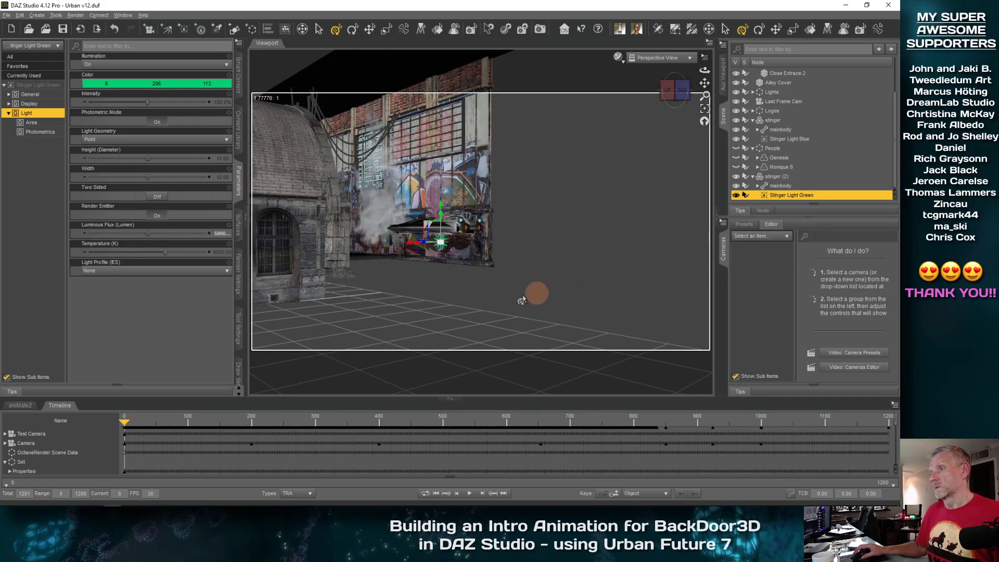
left_click_drag(125, 423, 450, 449)
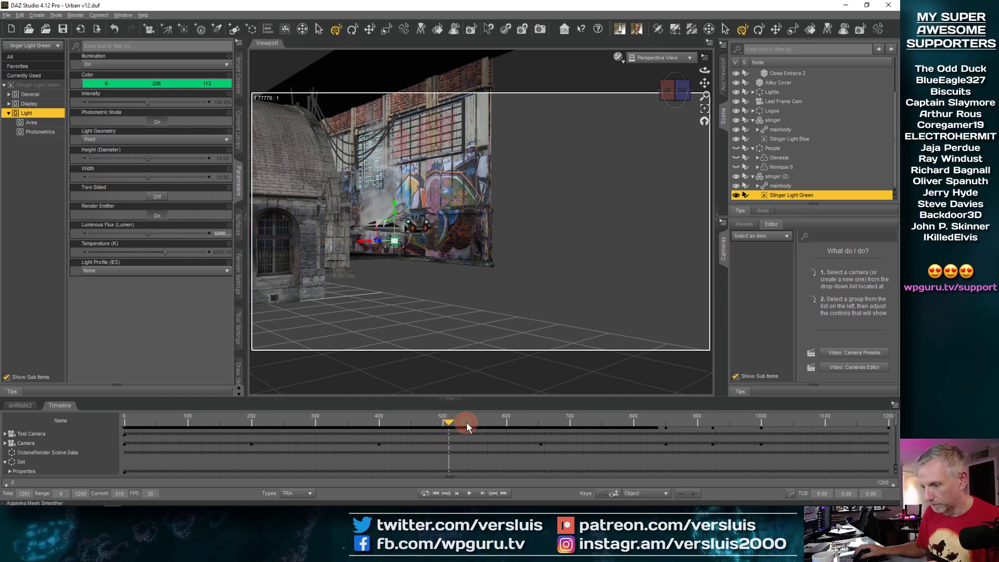
left_click(495, 422)
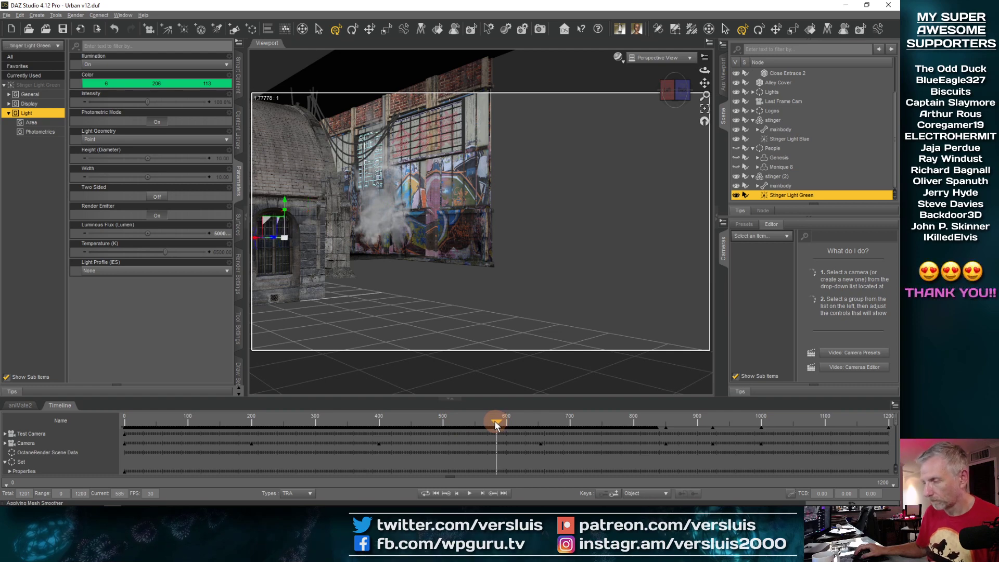
Switch the viewport to Camera, move to frame 547, and start a test render of that frame
left_click(666, 59)
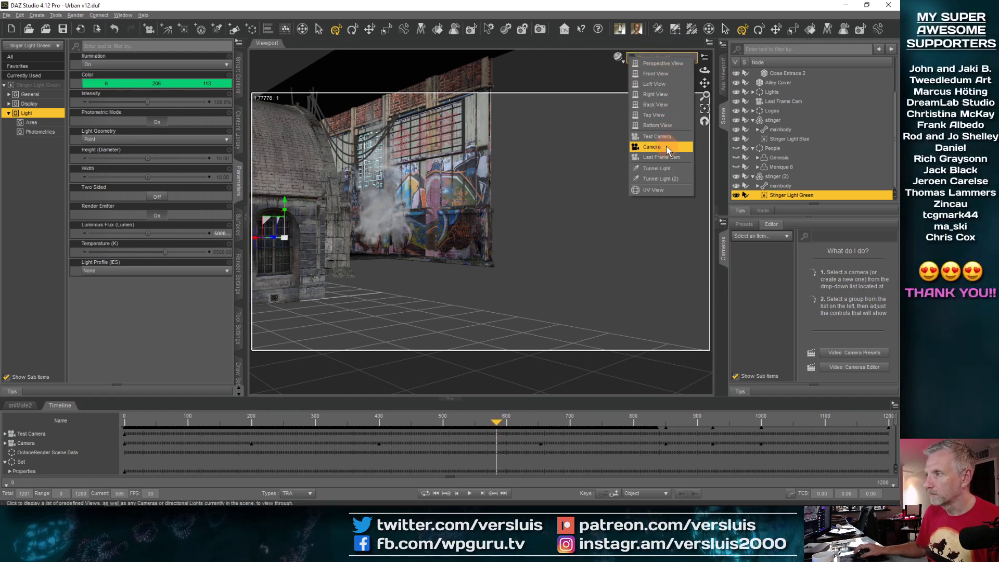
left_click(667, 148)
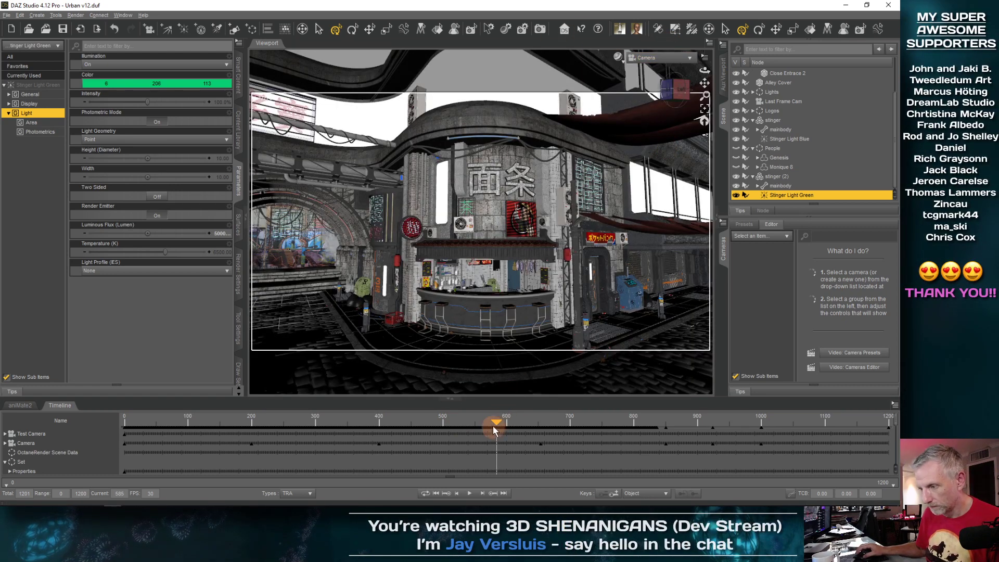
left_click_drag(490, 423, 470, 423)
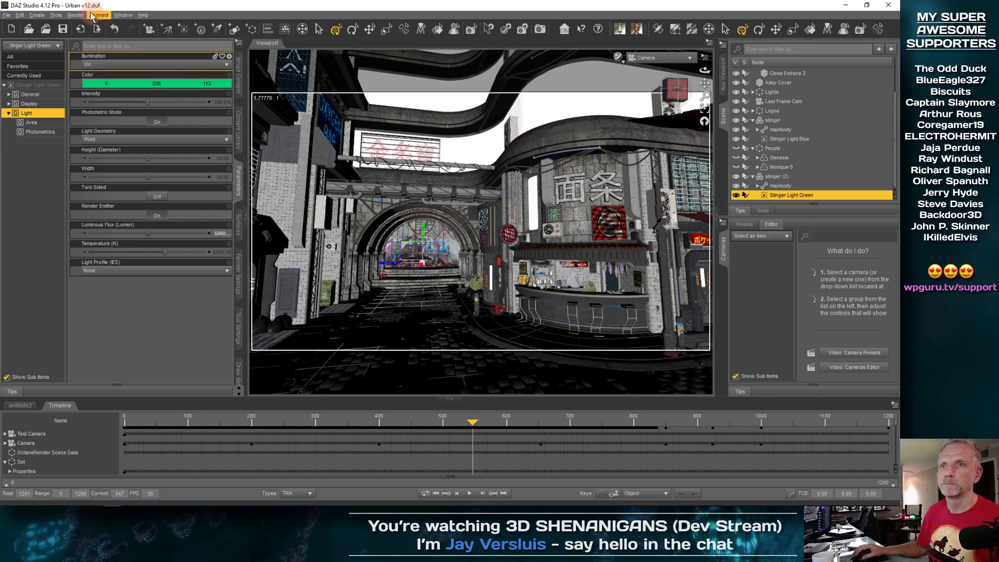
left_click(74, 15)
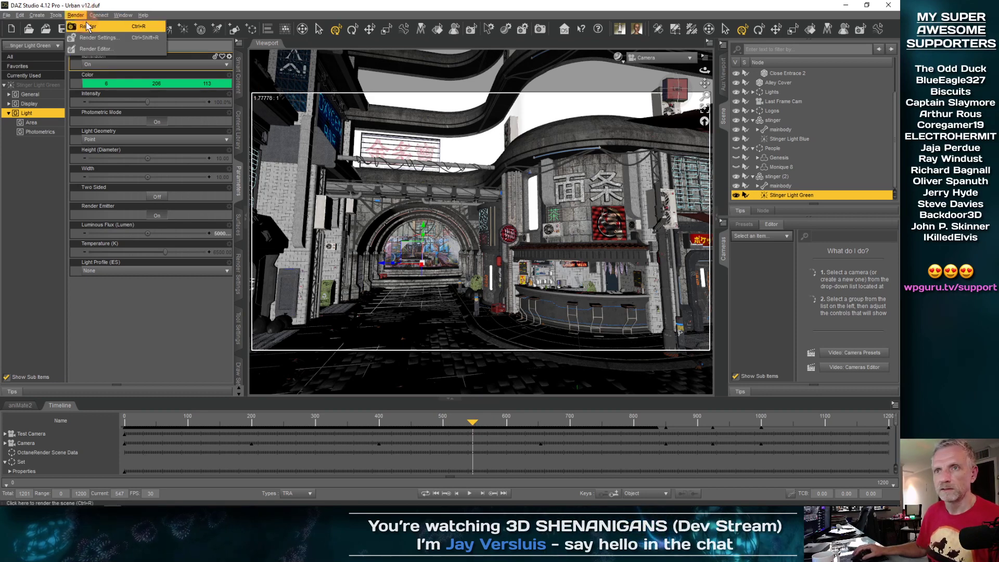